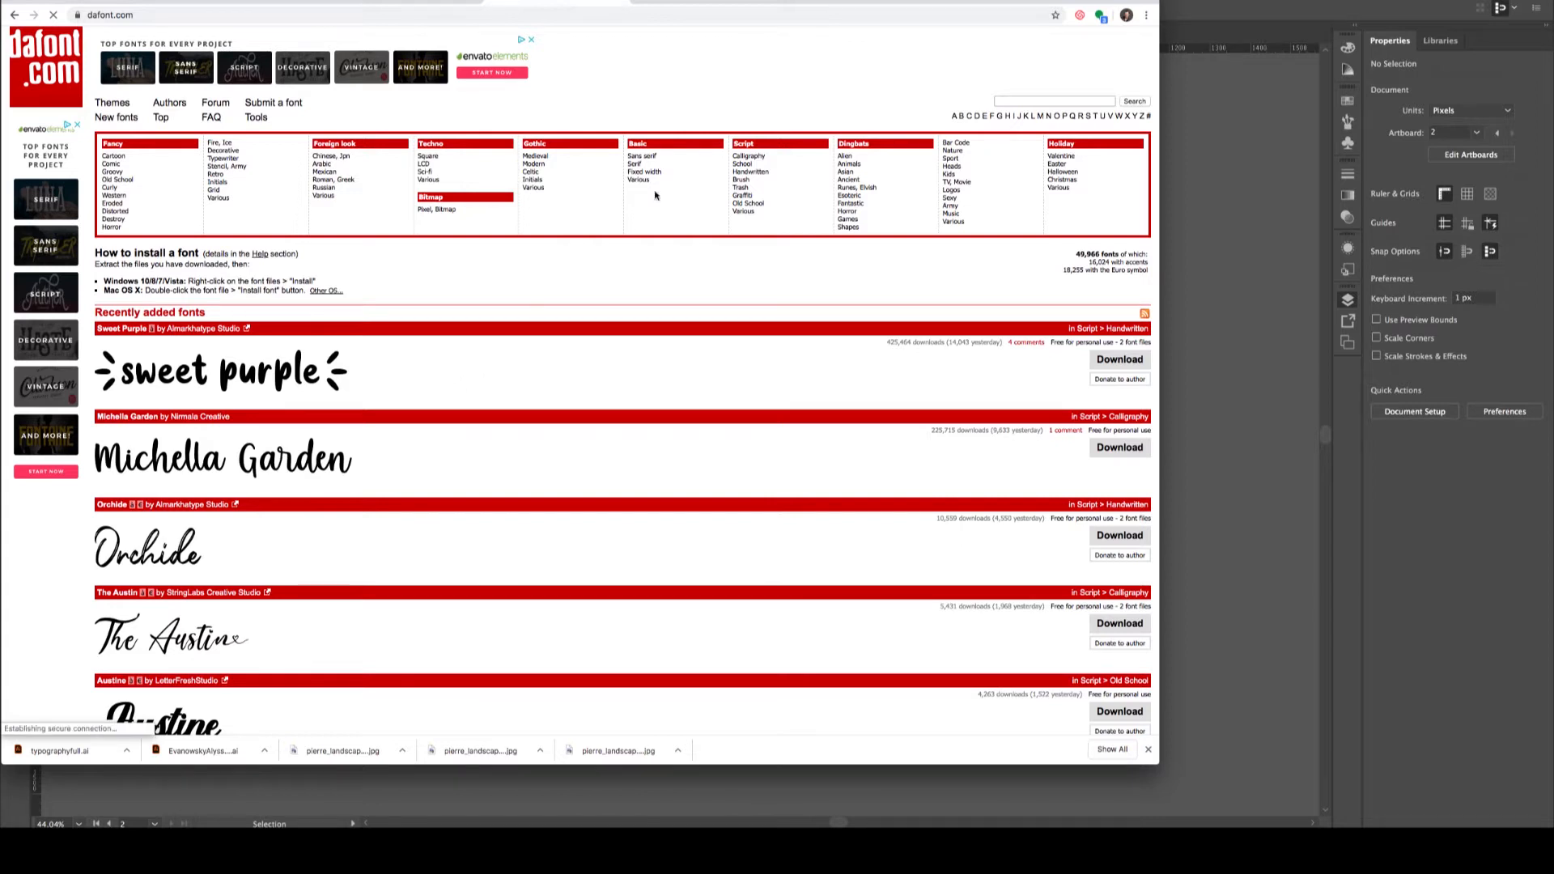
Open the Fantastic dingbats category on dafont.com, followed by the Techno LCD category
scroll(603, 264, "down", 1)
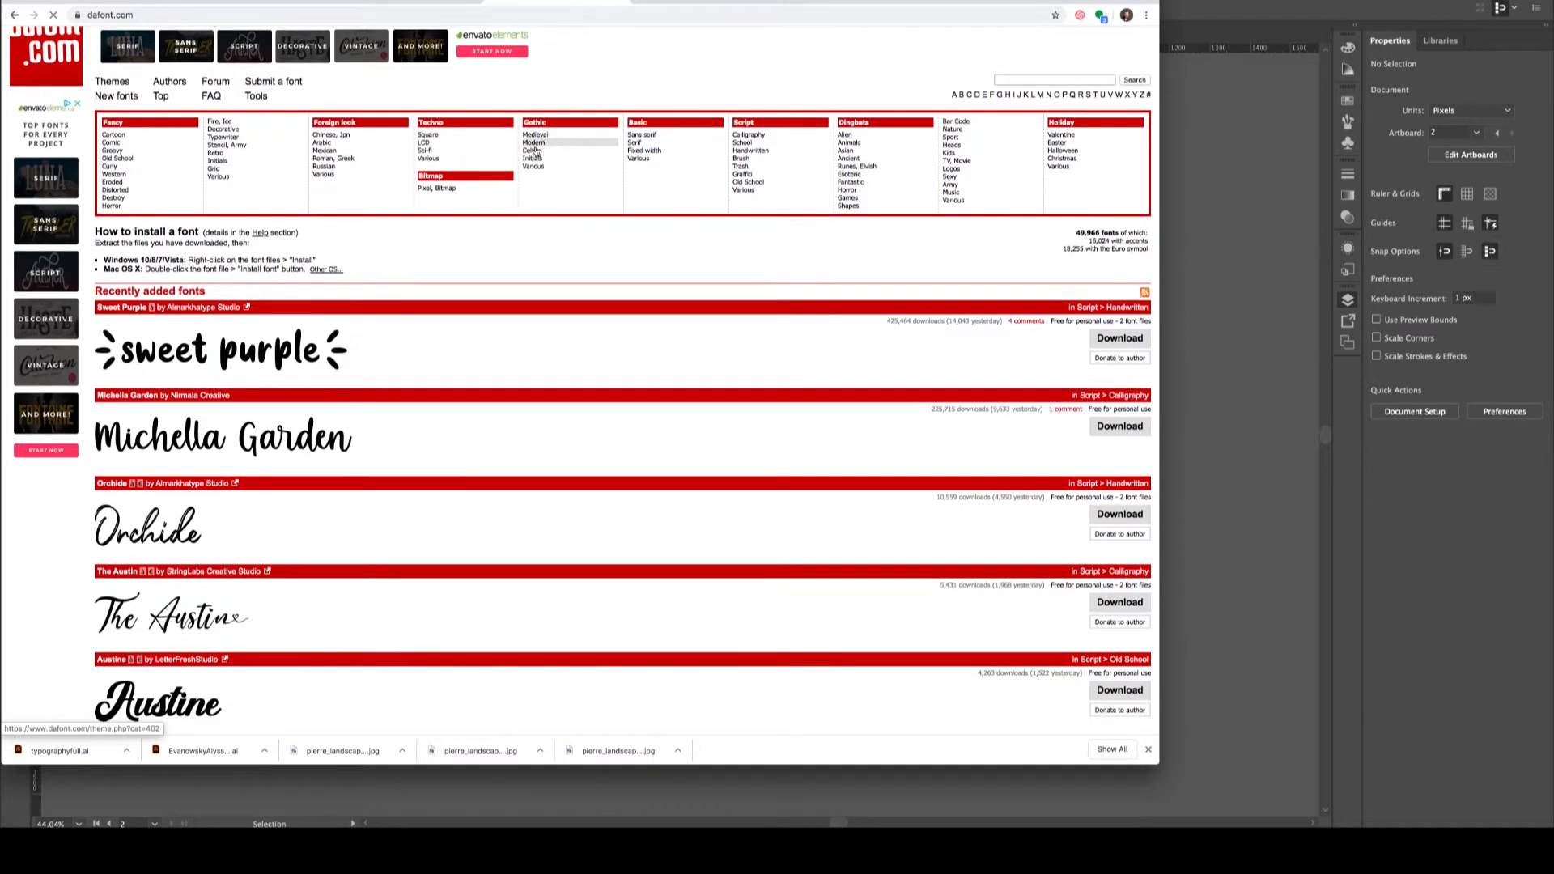
left_click(851, 184)
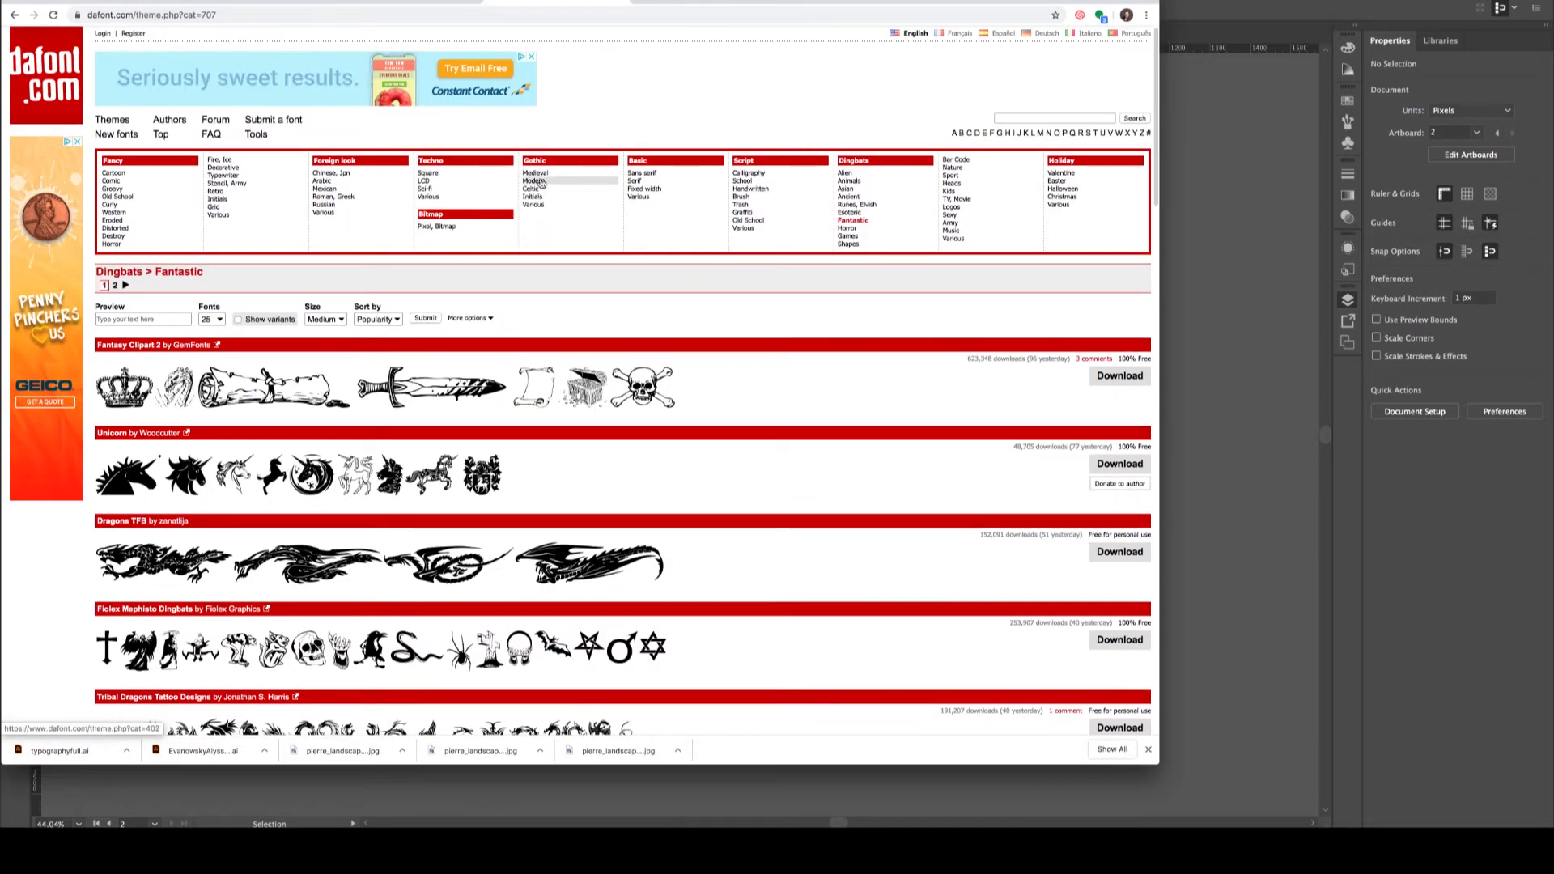
left_click(433, 183)
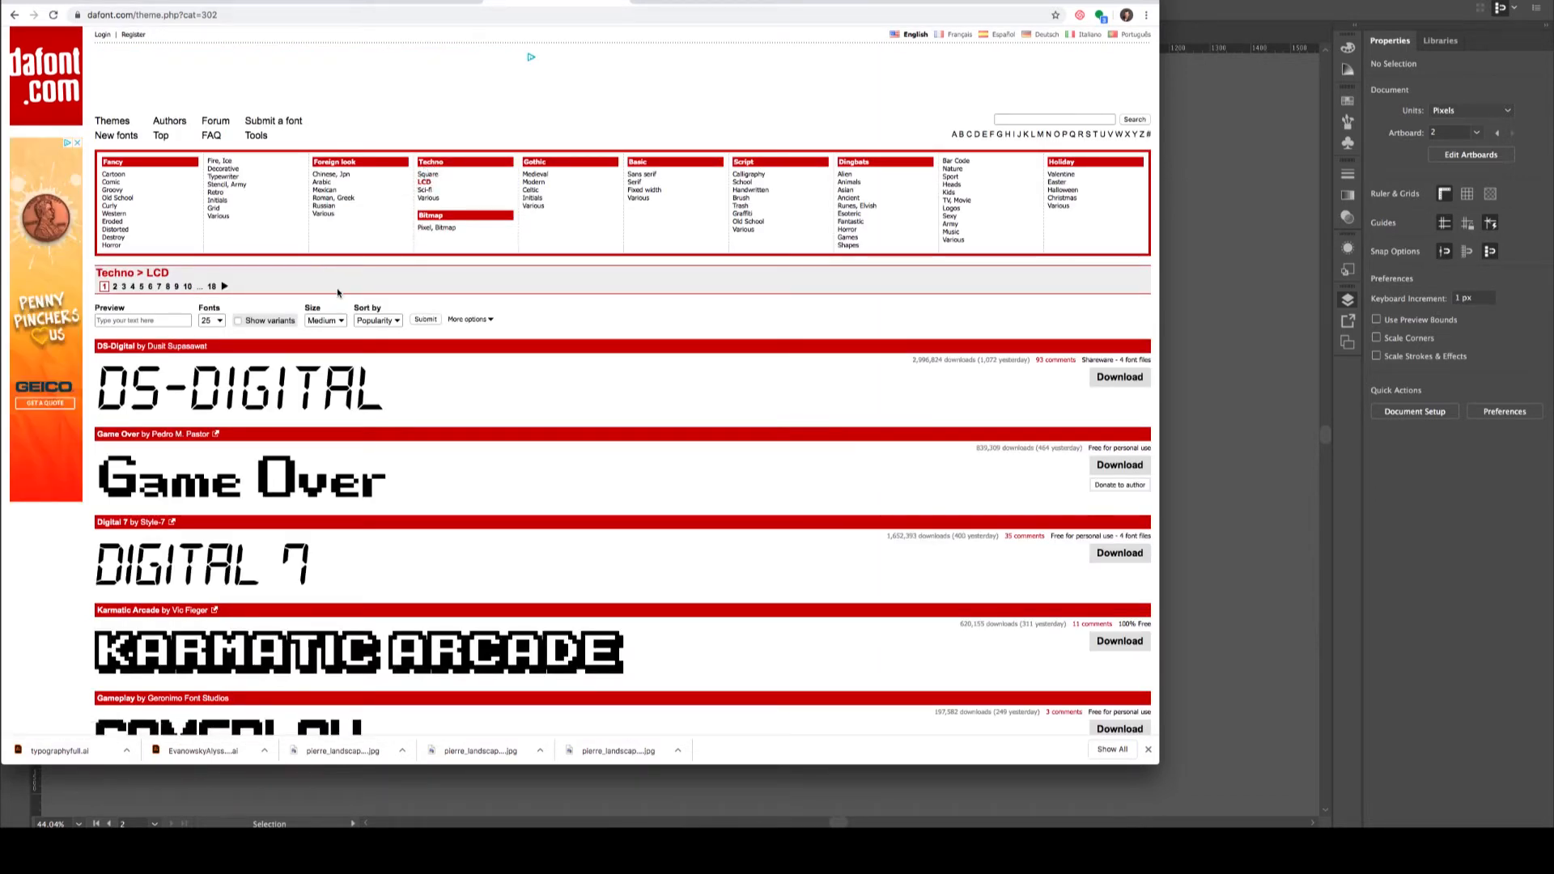
Browse the font previews in the Techno LCD category to compare how the different typefaces treat the same theme
scroll(341, 296, "down", 5)
scroll(341, 297, "up", 2)
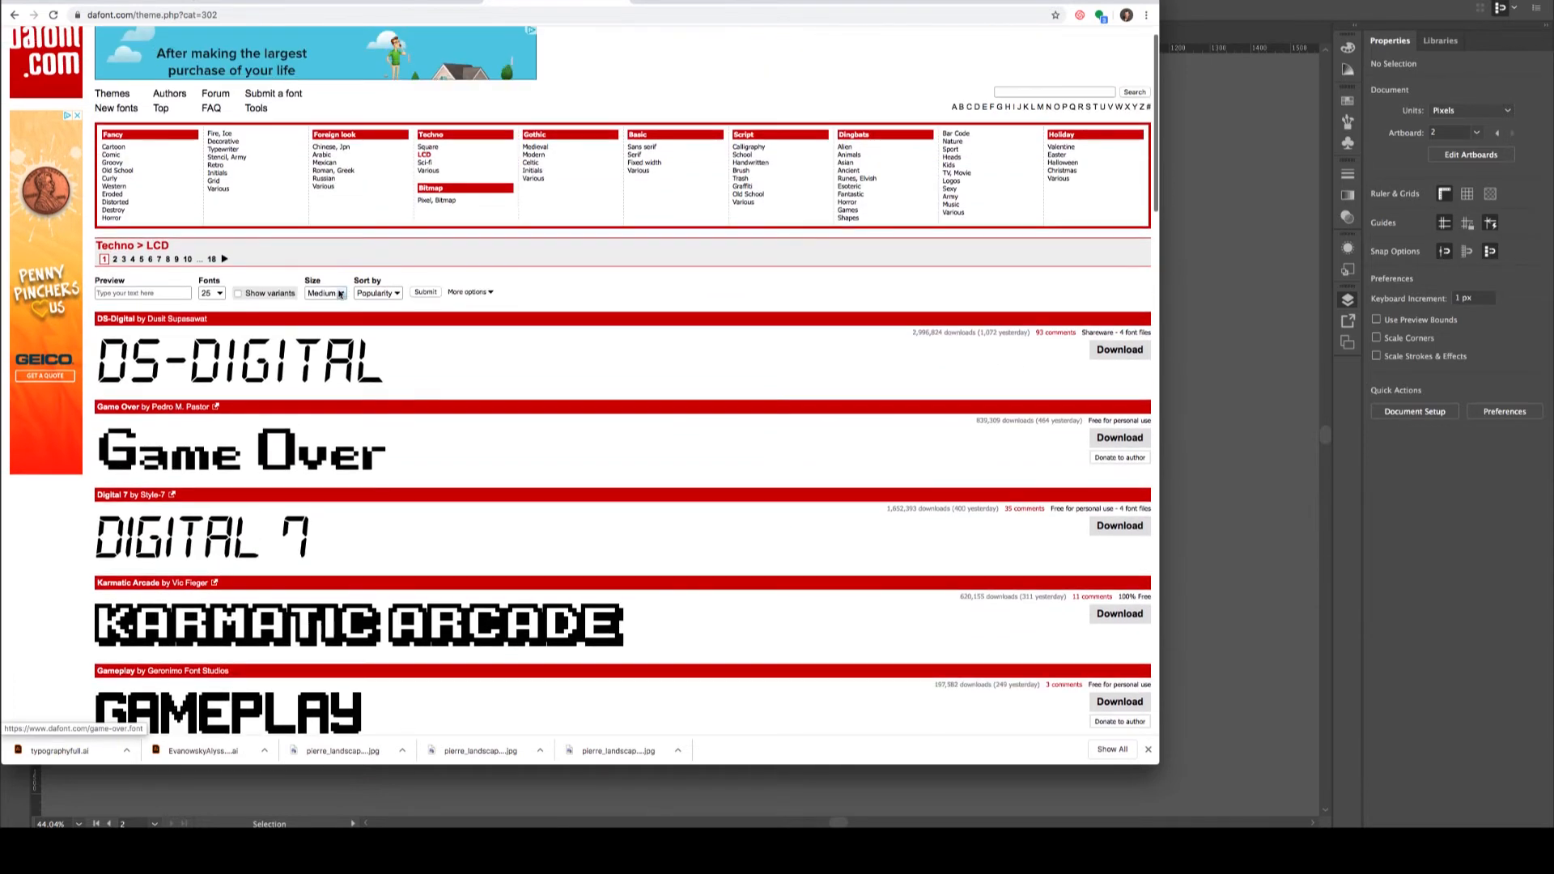
scroll(339, 293, "down", 5)
scroll(339, 293, "down", 10)
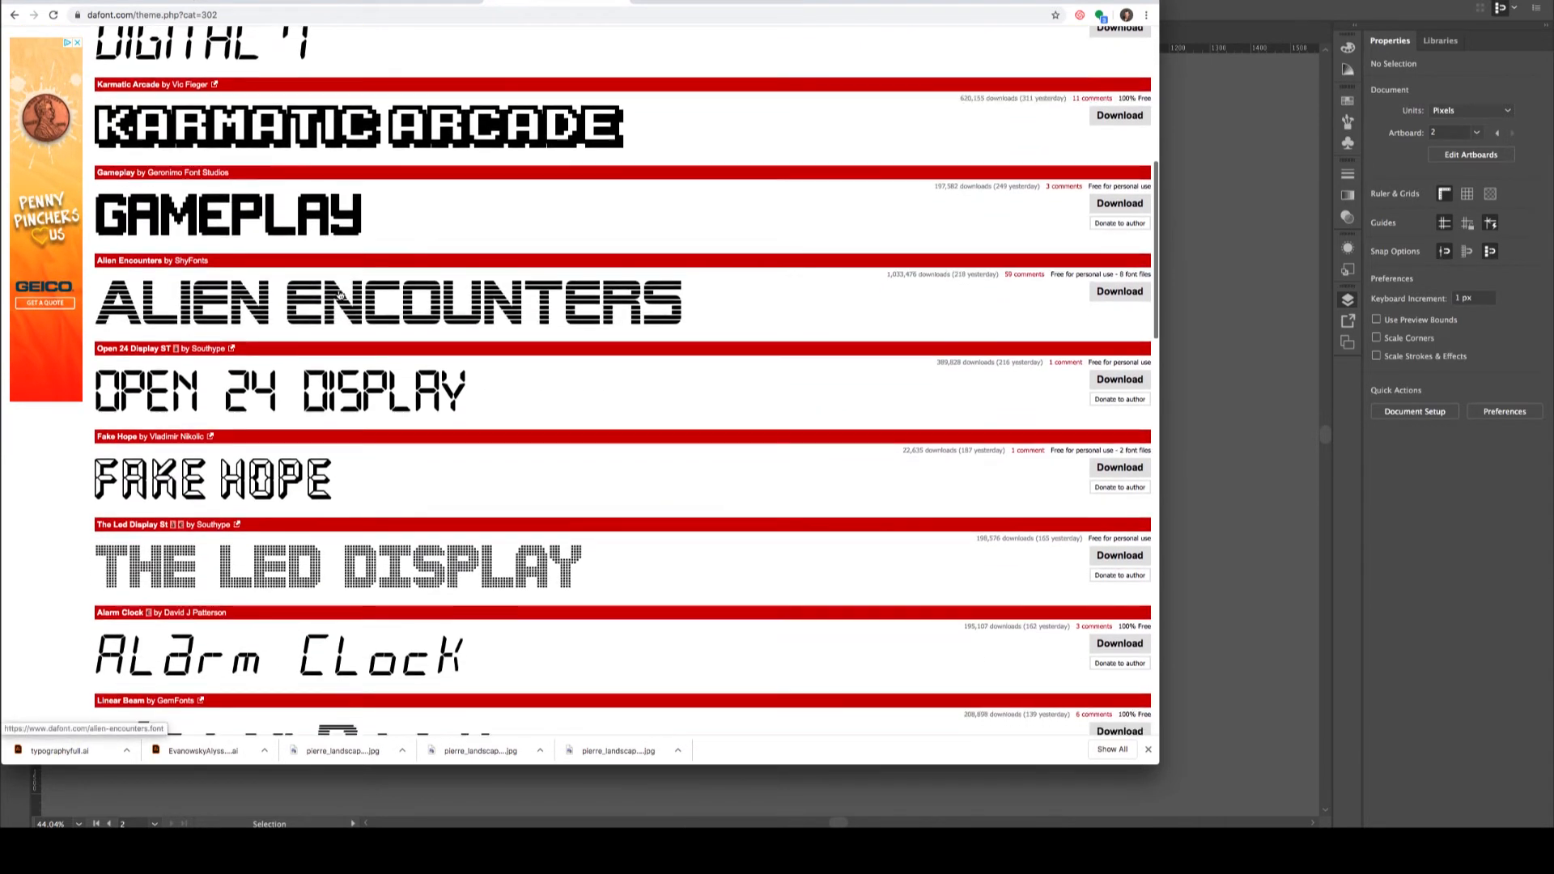
scroll(339, 293, "down", 5)
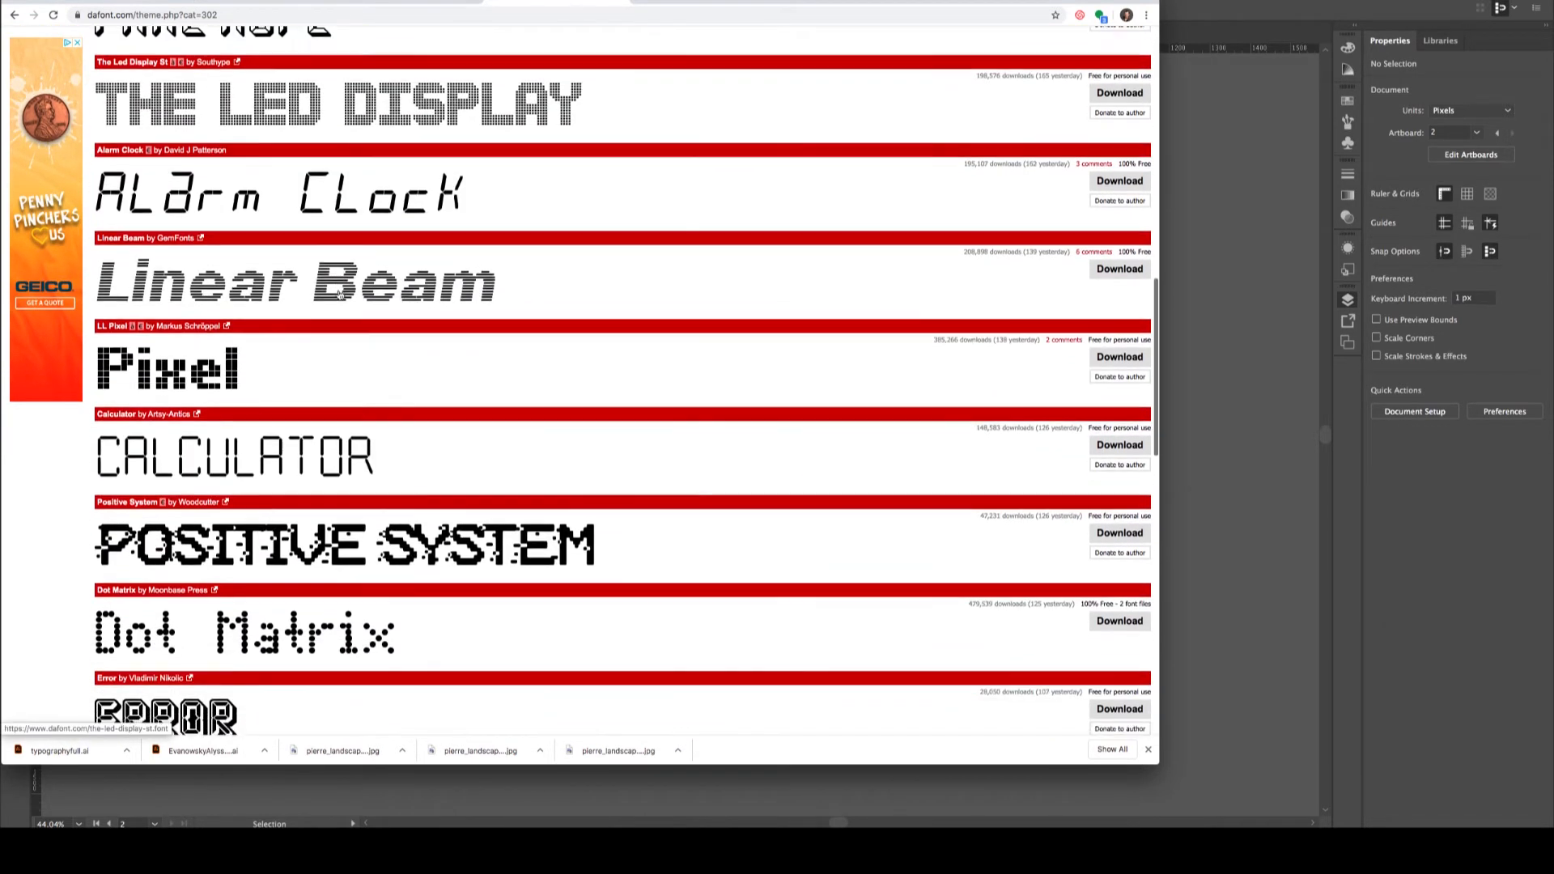
scroll(339, 294, "down", 5)
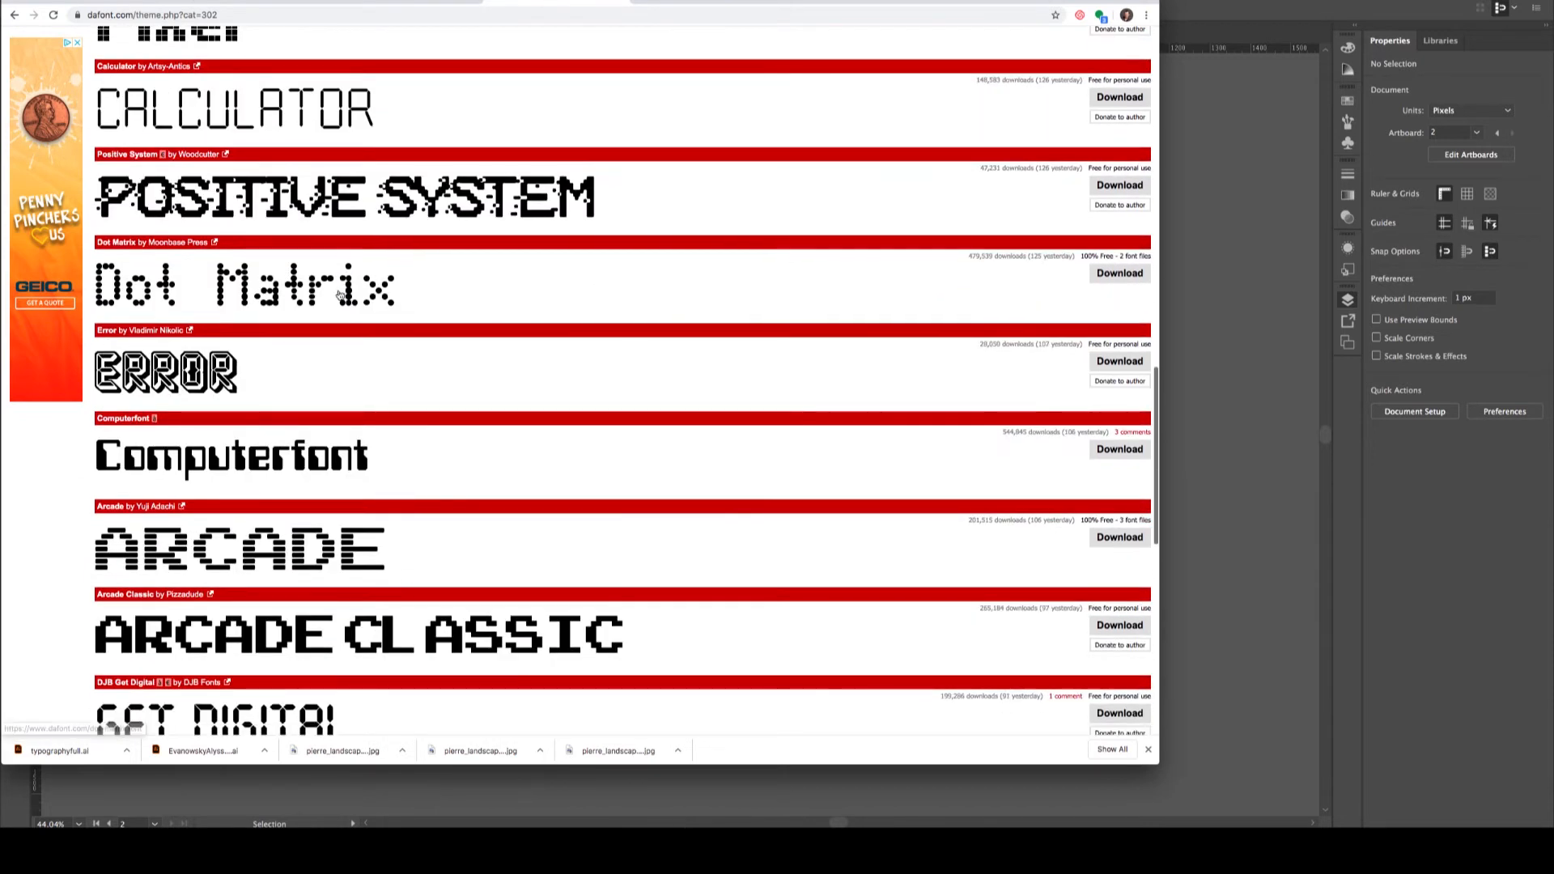
scroll(339, 294, "up", 20)
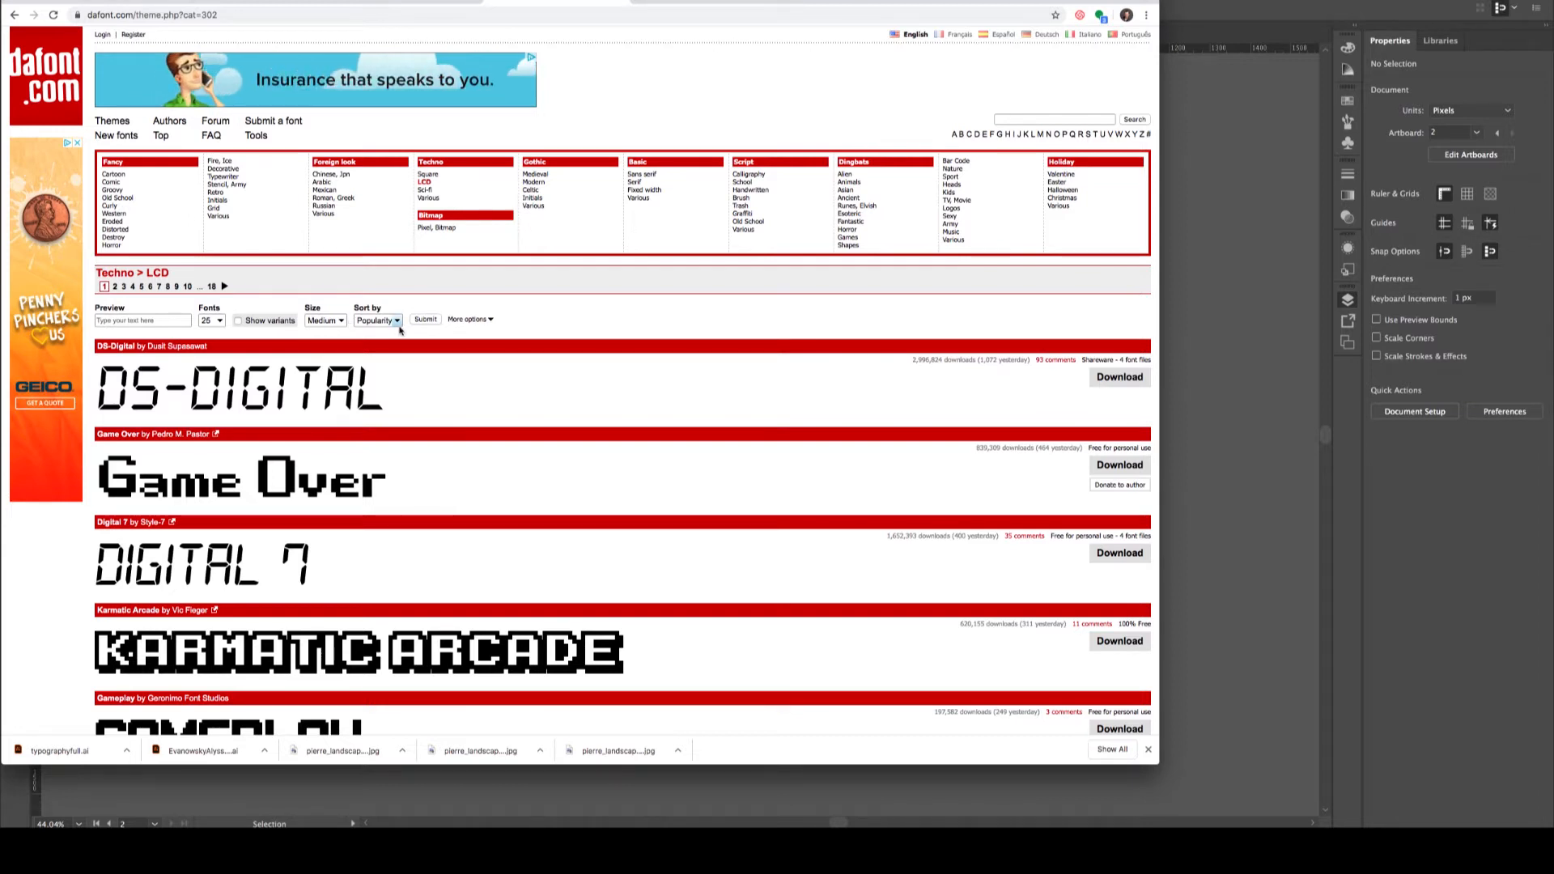
scroll(424, 433, "down", 5)
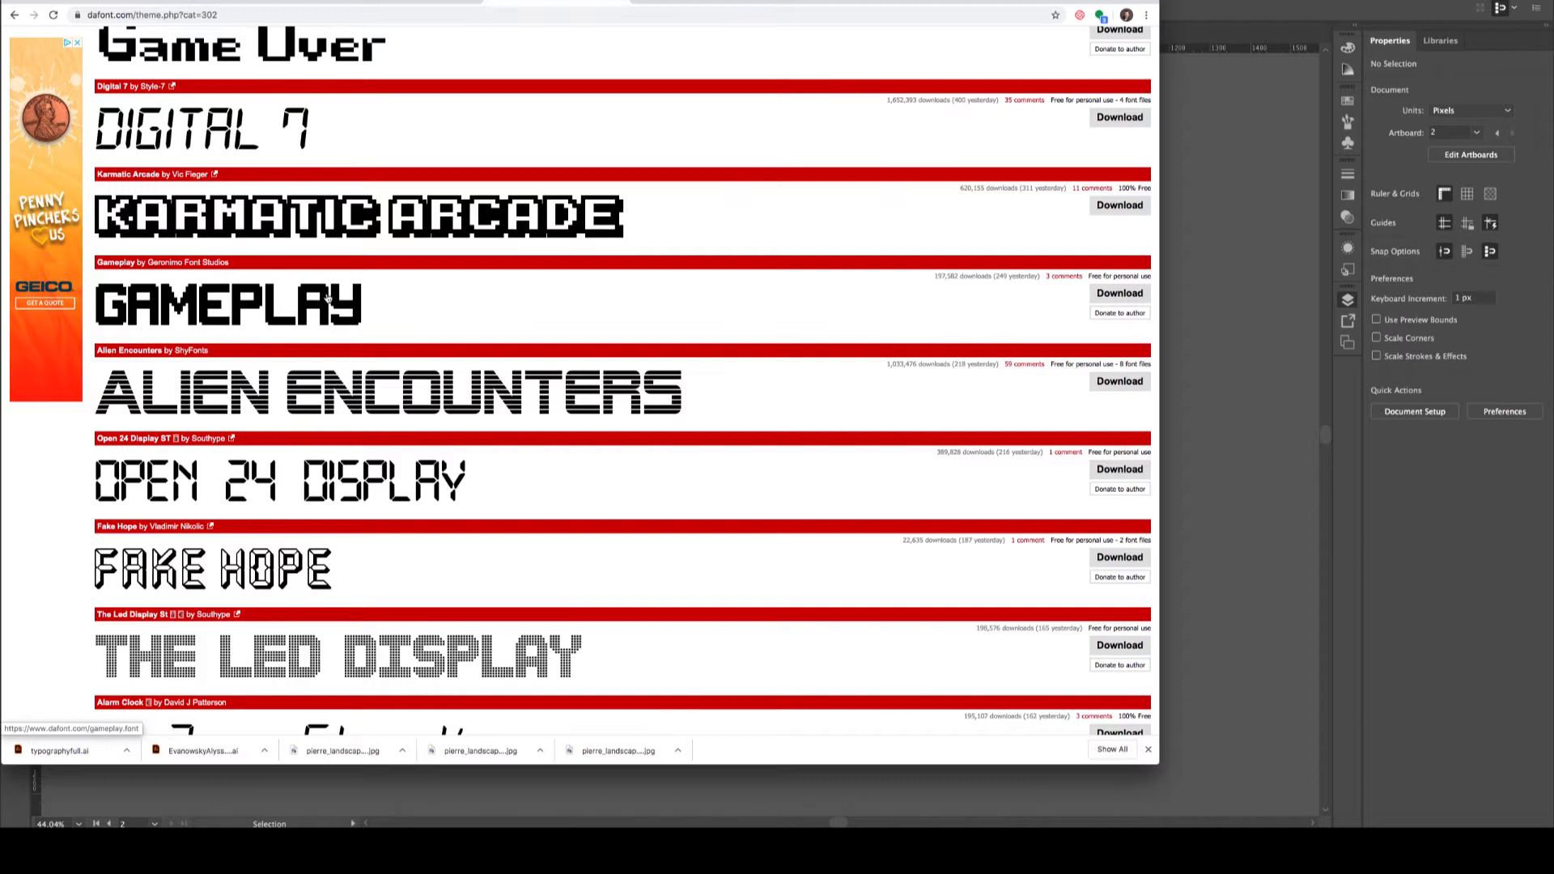
scroll(326, 295, "up", 5)
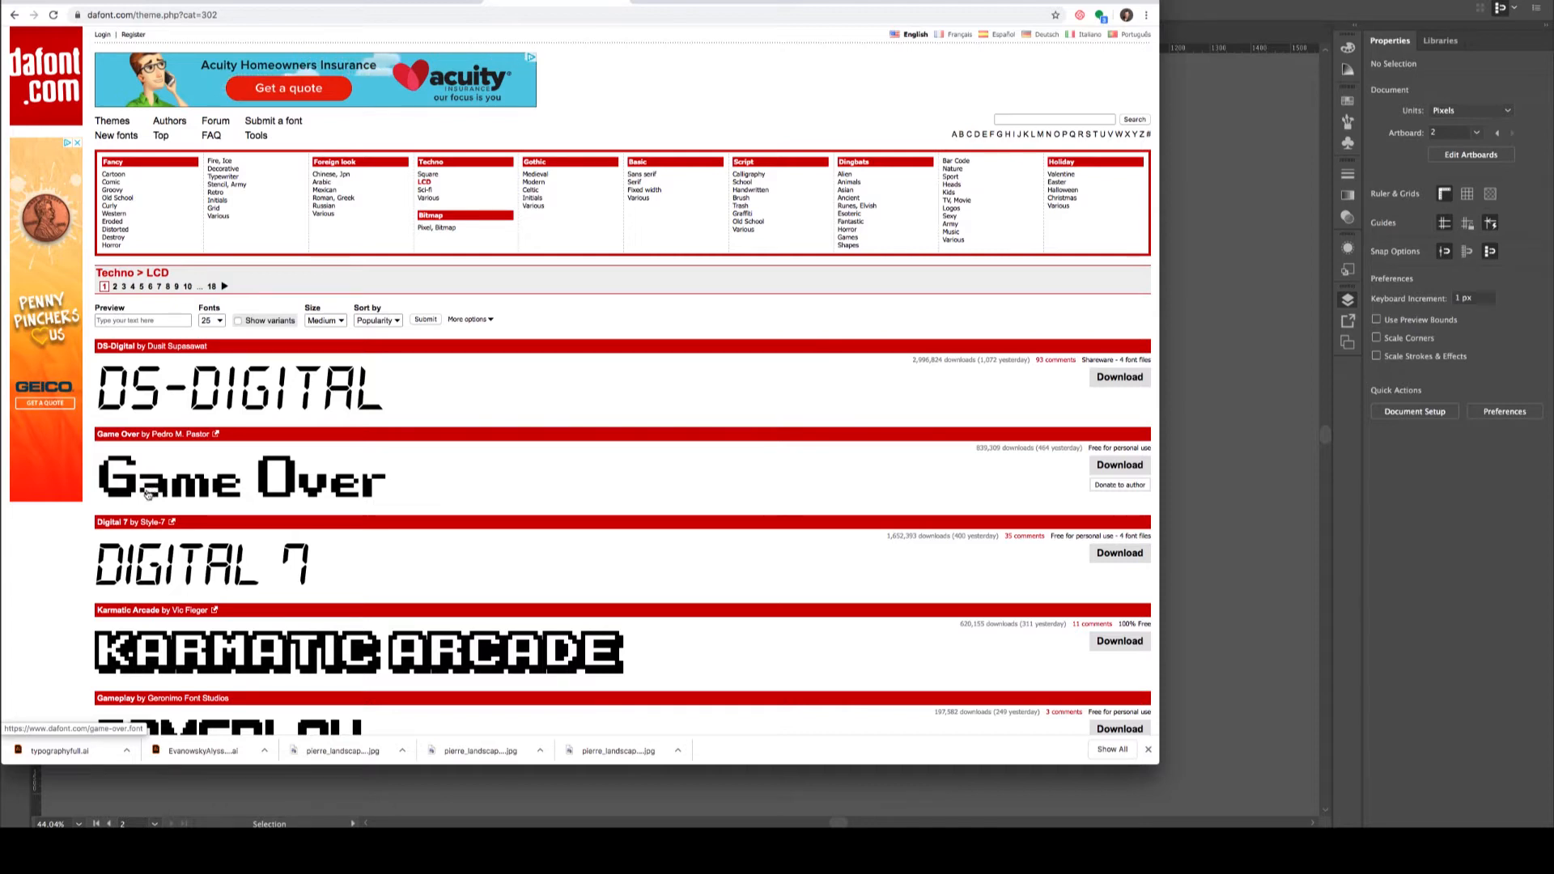
scroll(152, 492, "down", 1)
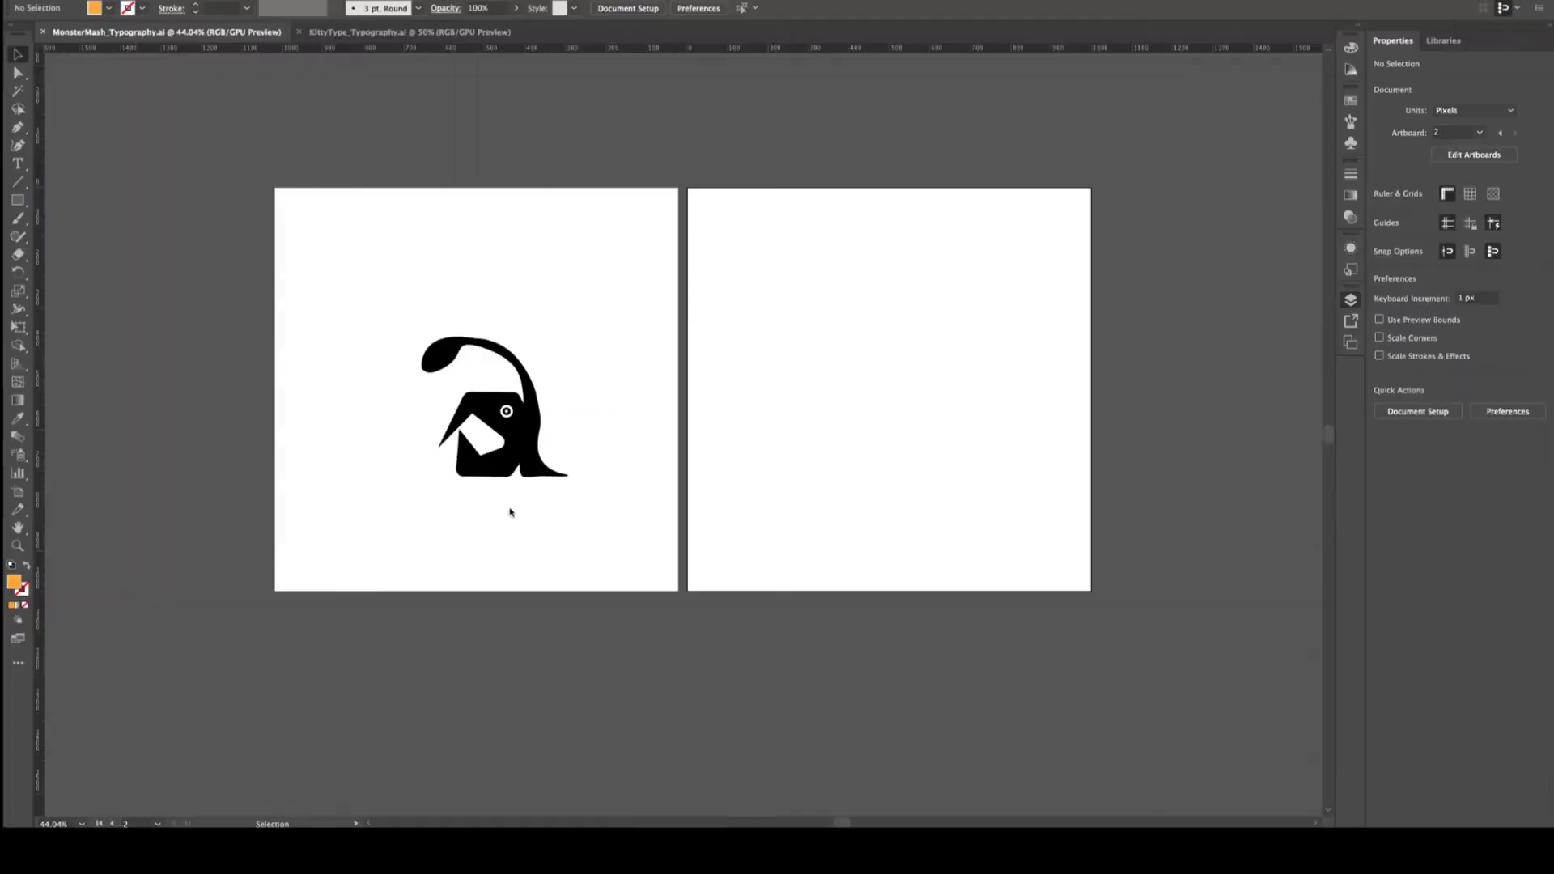
Switch to MonsterMash_Typography.ai in Illustrator and show the document's layers in a taller list that reaches the baseline layer
key("F7")
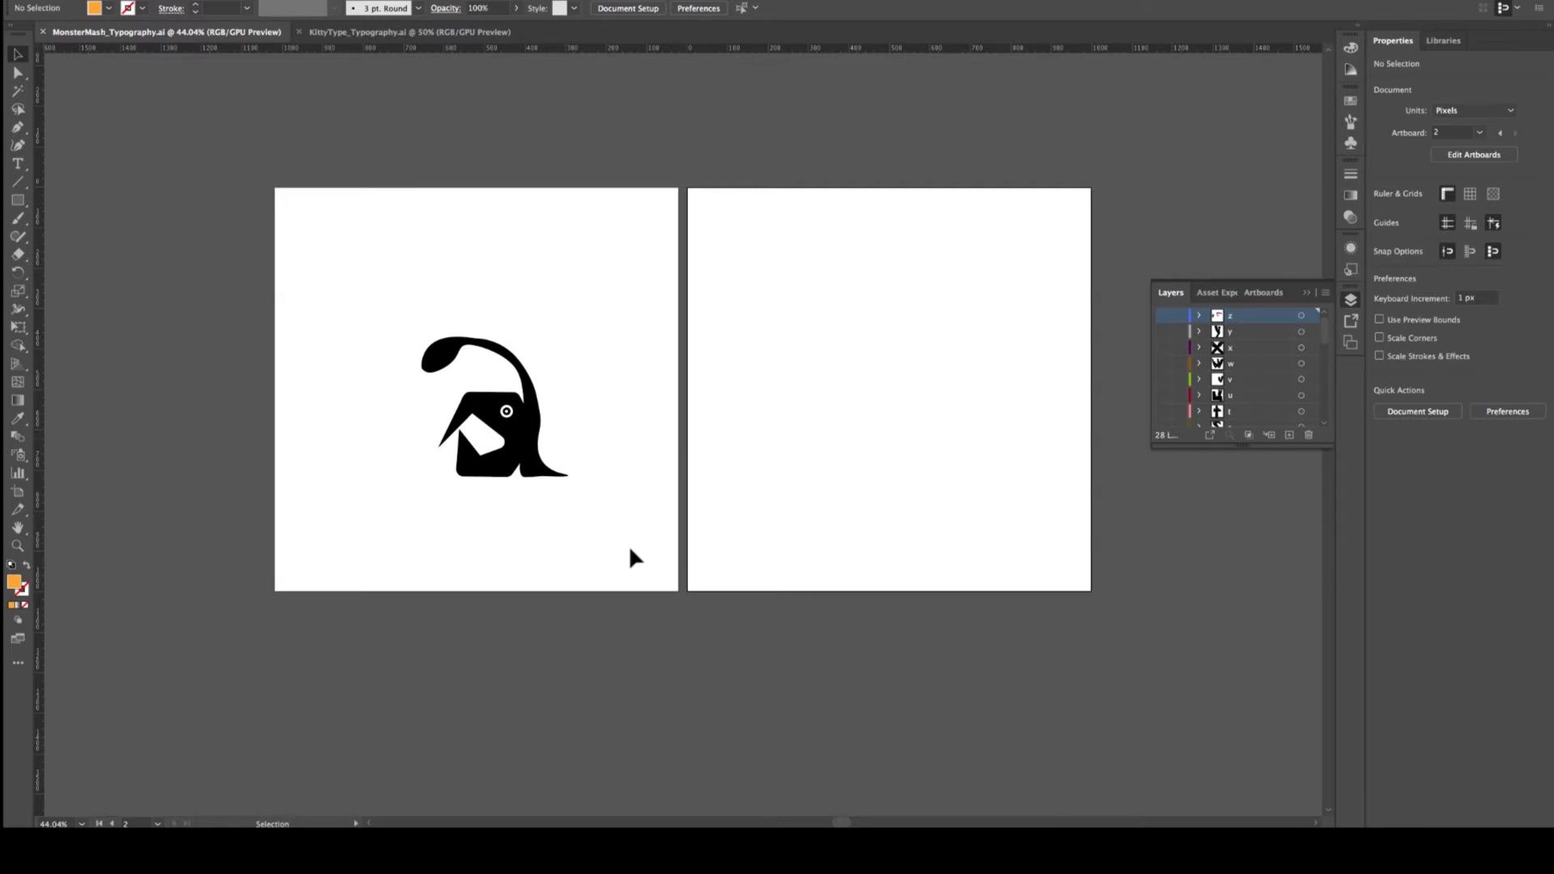
left_click_drag(1251, 446, 1252, 739)
scroll(1249, 595, "down", 2)
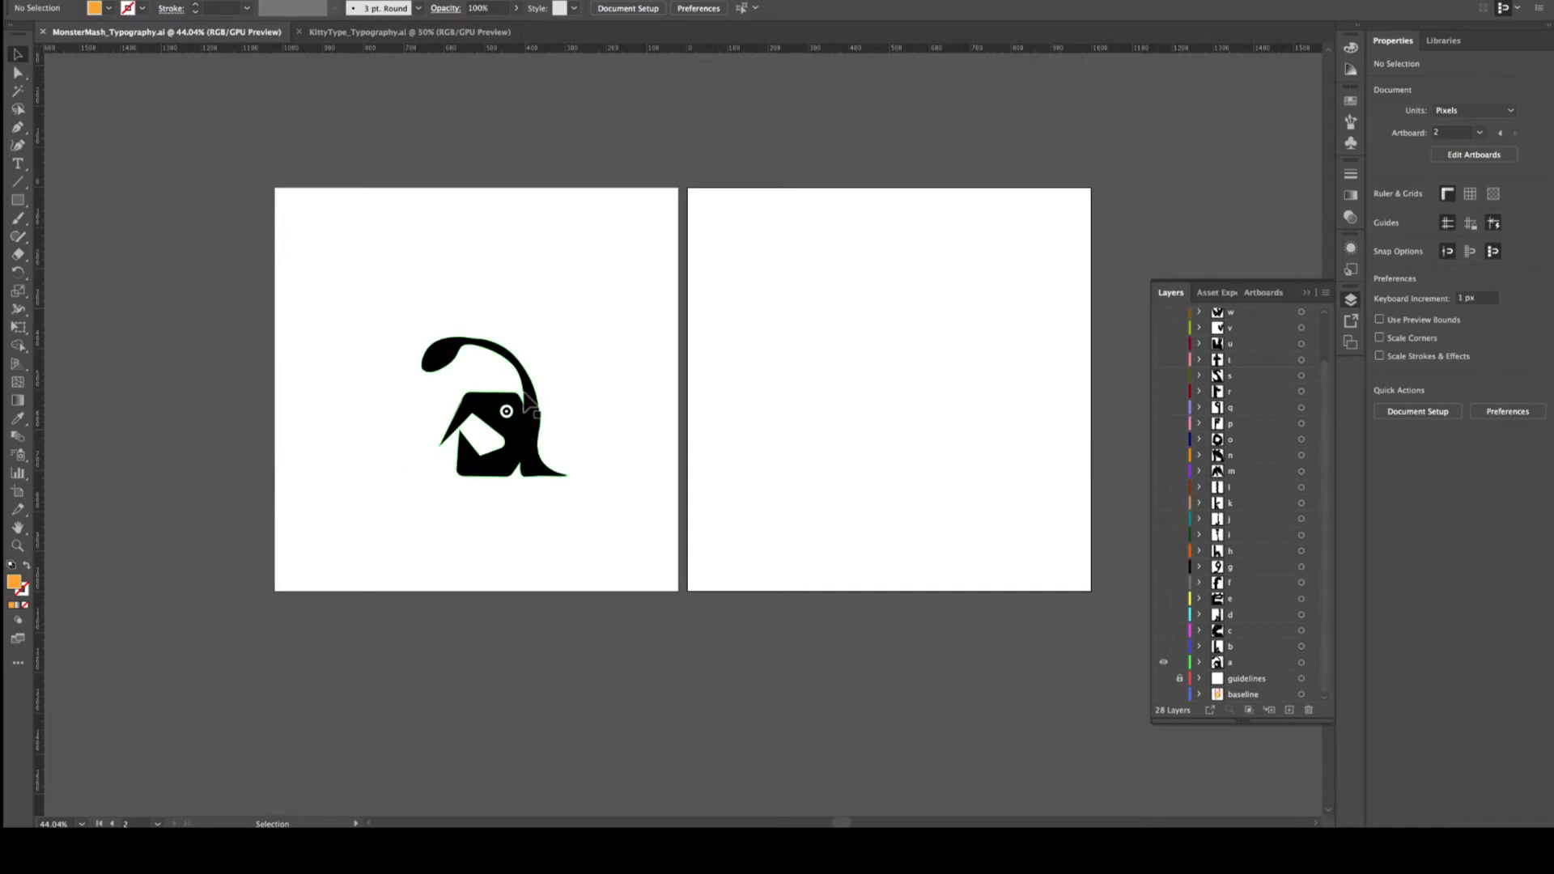
Inspect the monster letter a up close, and replace it with the b layer for viewing on its own
key("ctrl+equal")
key("ctrl+equal")
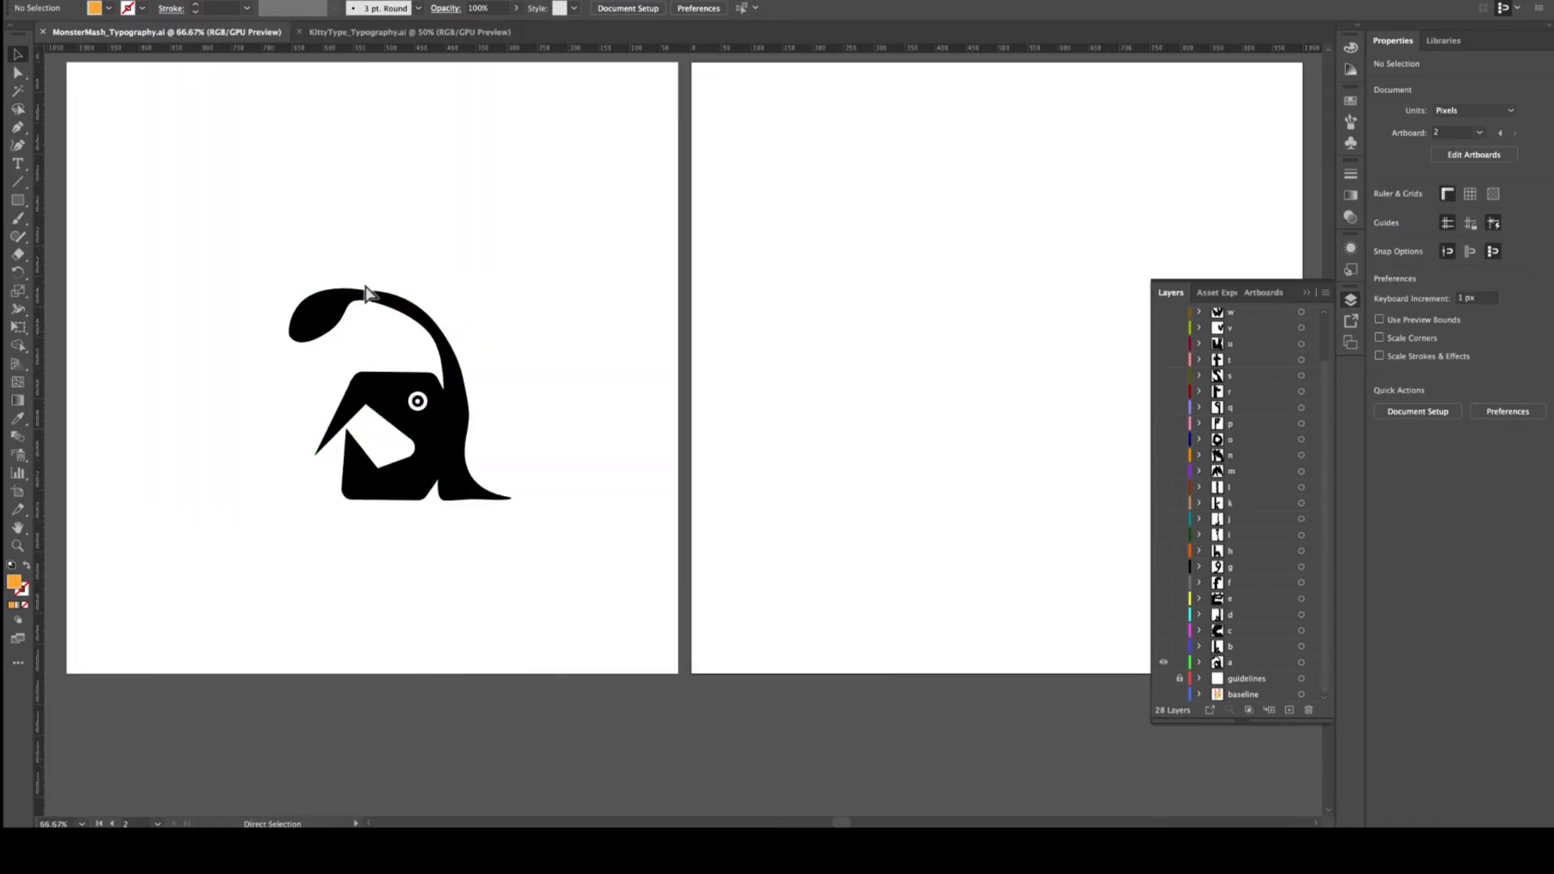
scroll(327, 334, "left", 2)
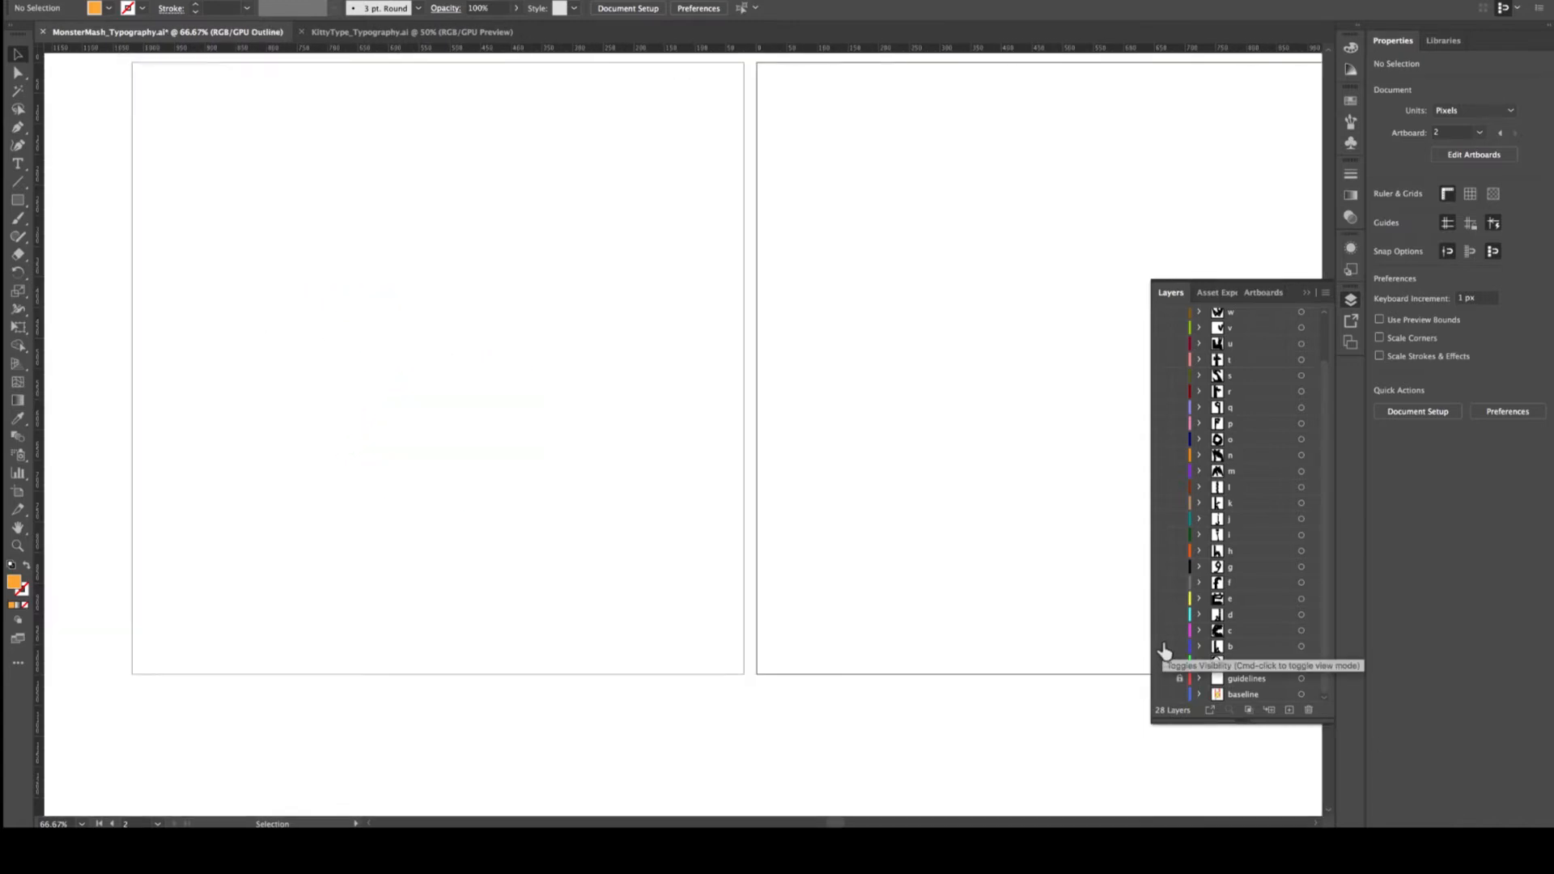
key("ctrl+y")
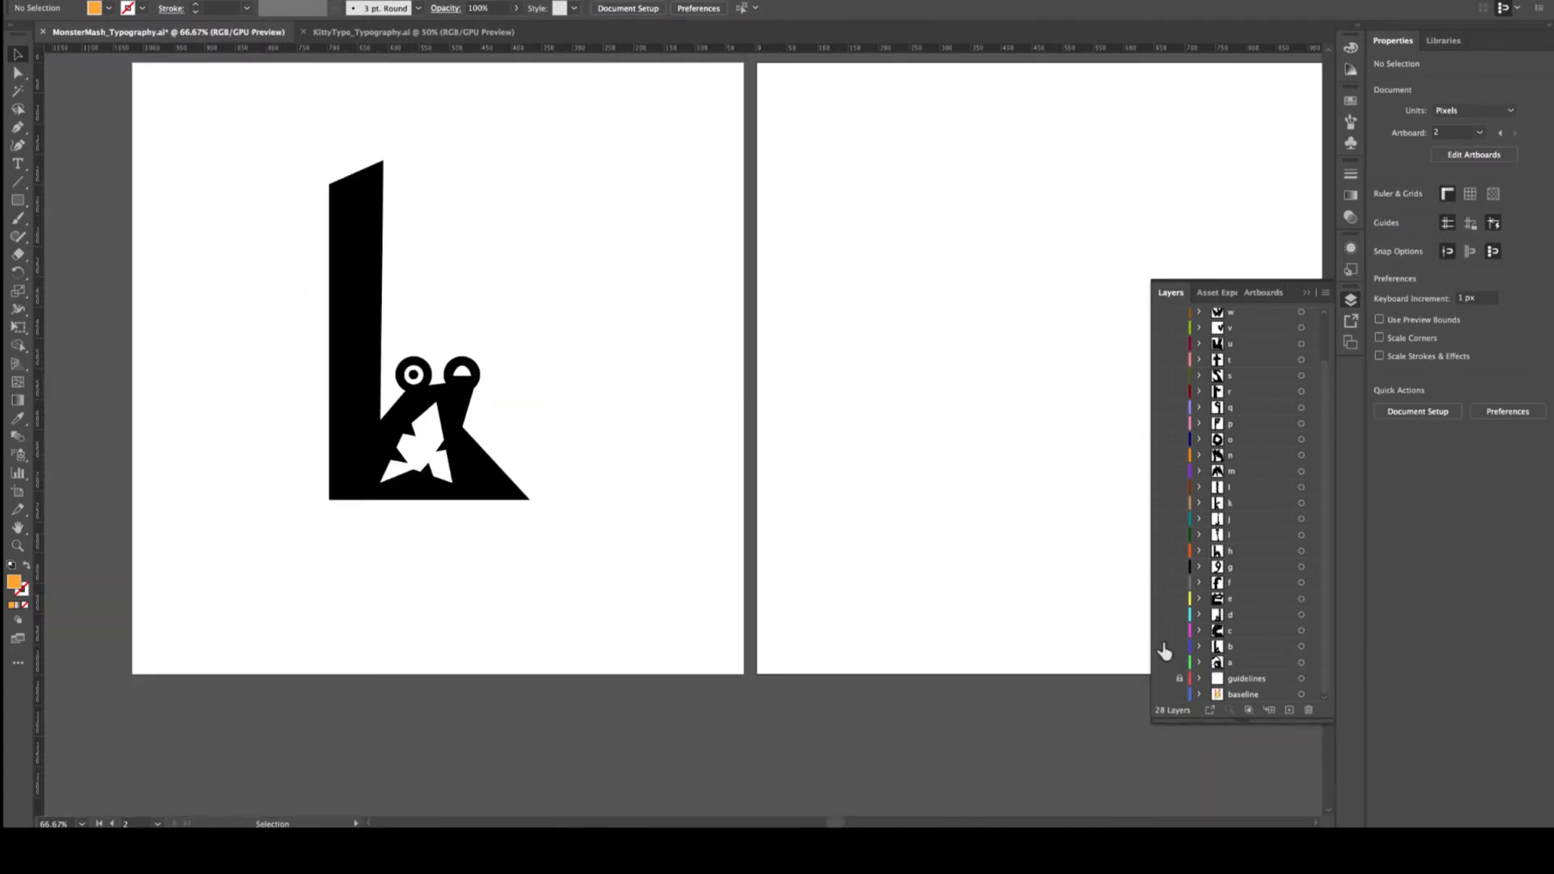
left_click(1163, 647)
View the monster letters c, d and e one at a time, hiding each layer before showing the following one
left_click(1164, 631)
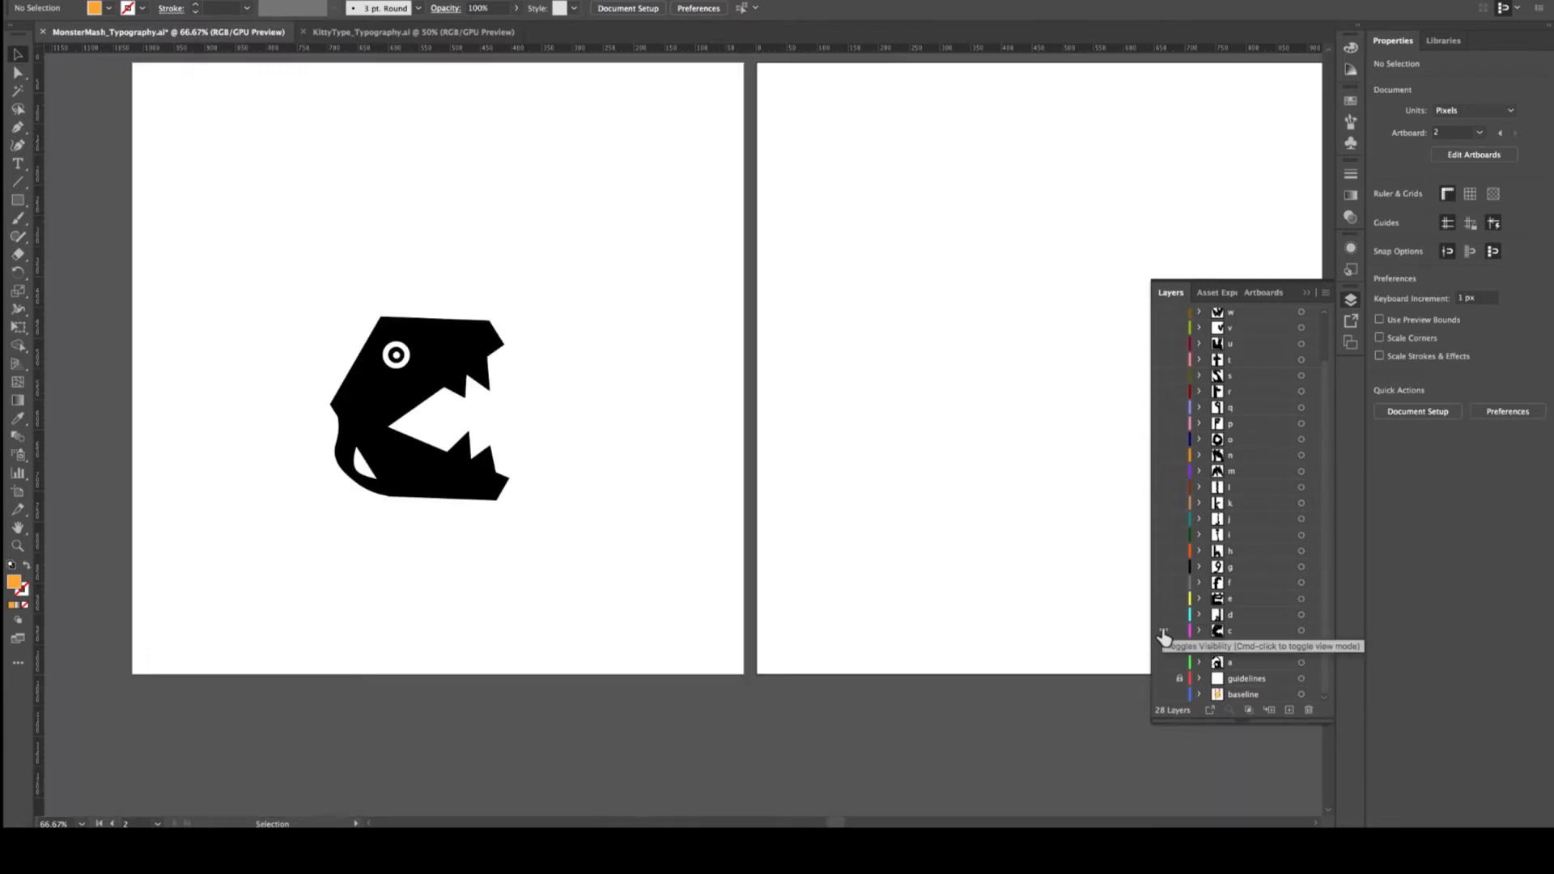
left_click(1164, 632)
left_click(1163, 616)
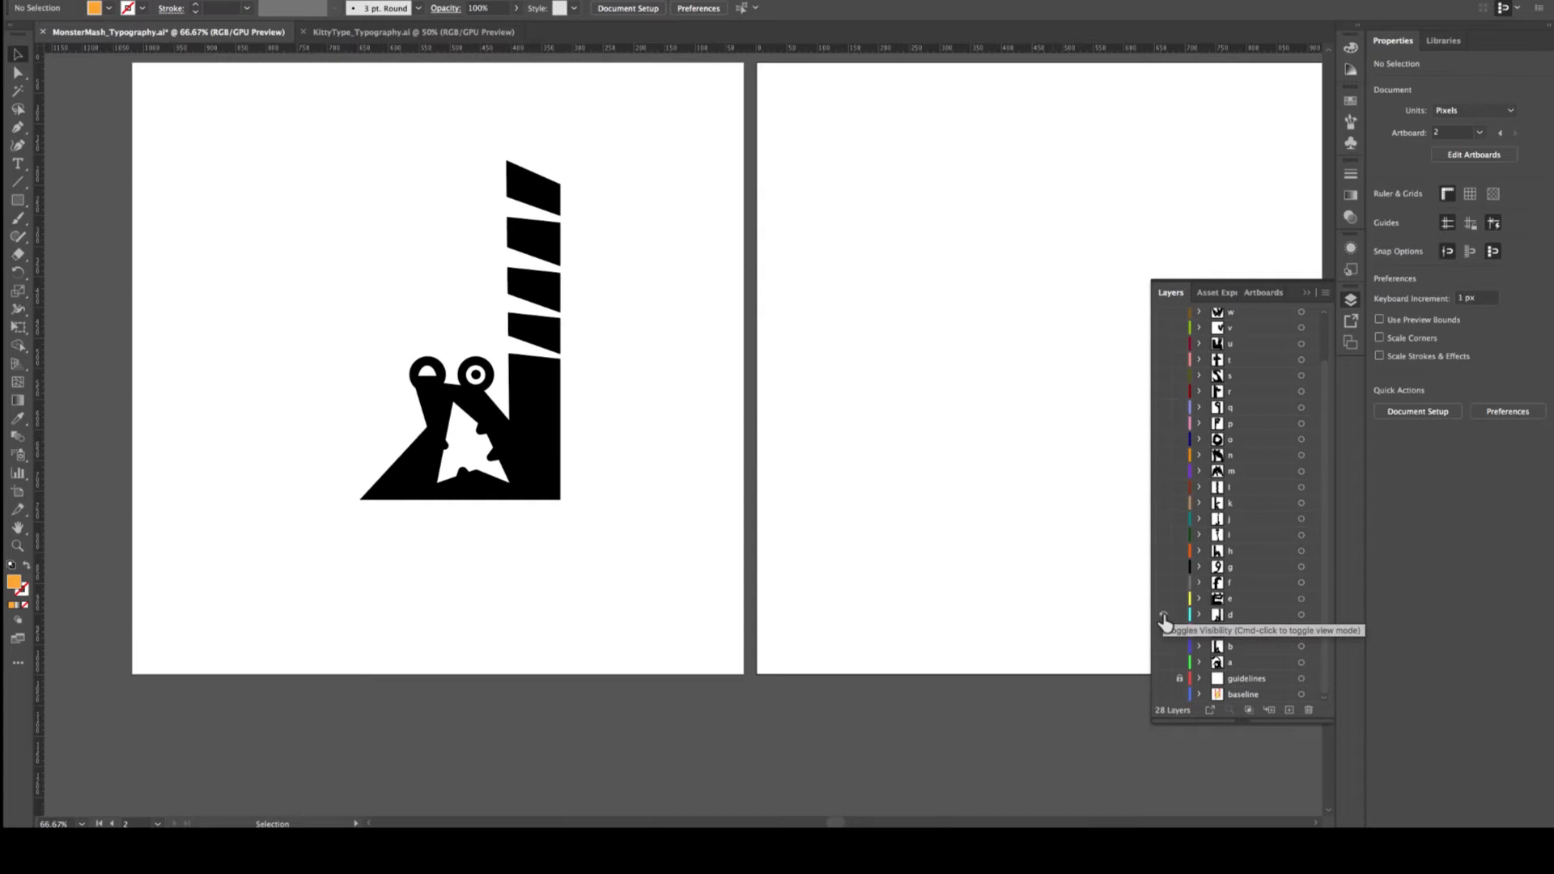
left_click(1163, 616)
left_click(1163, 600)
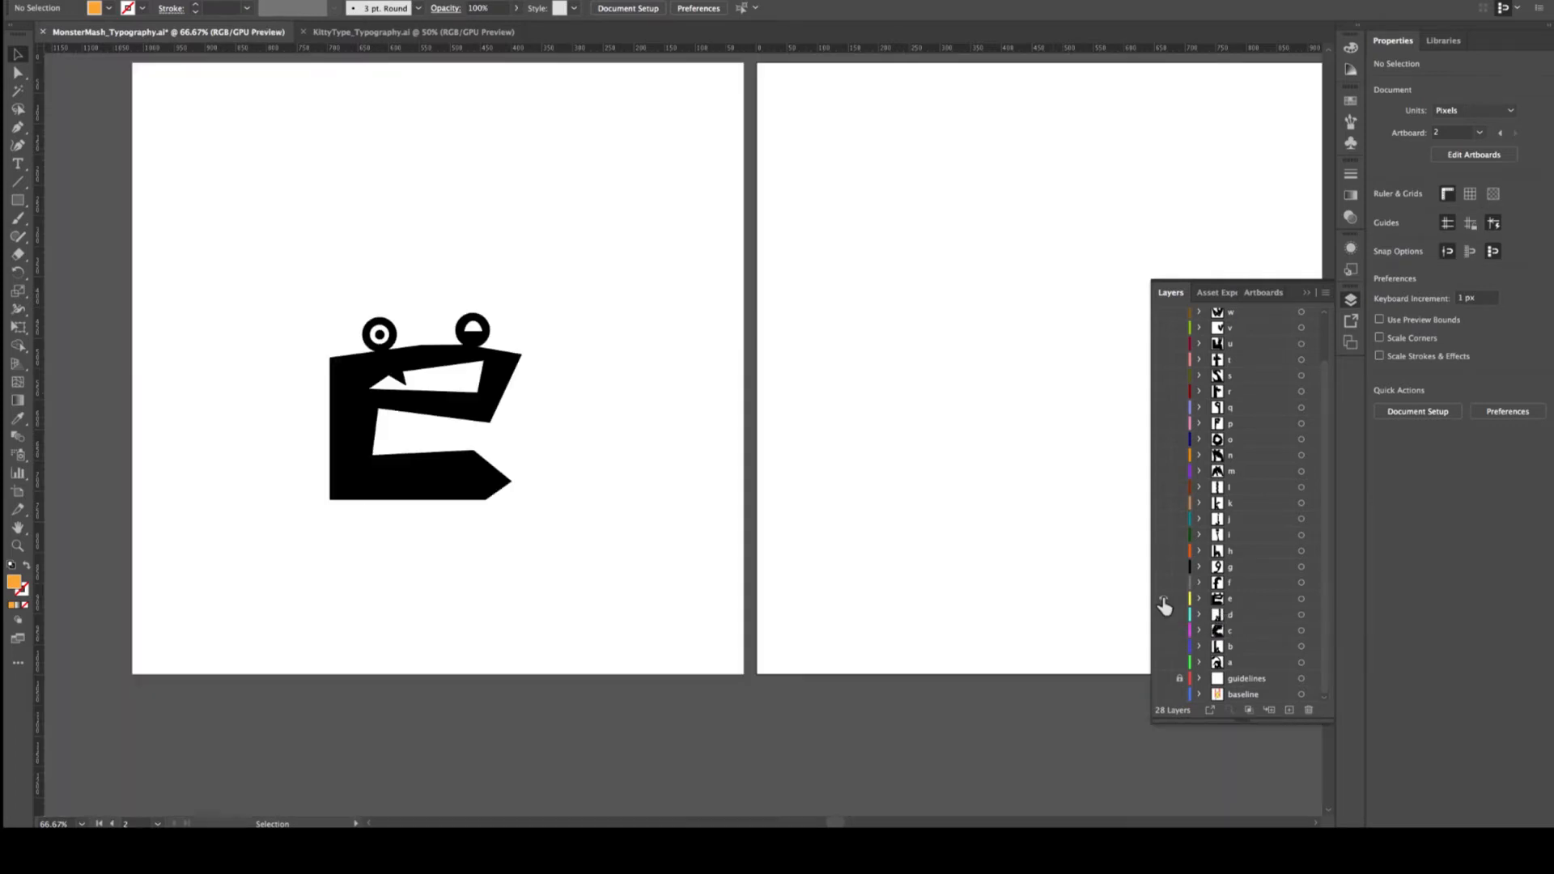
left_click(1163, 600)
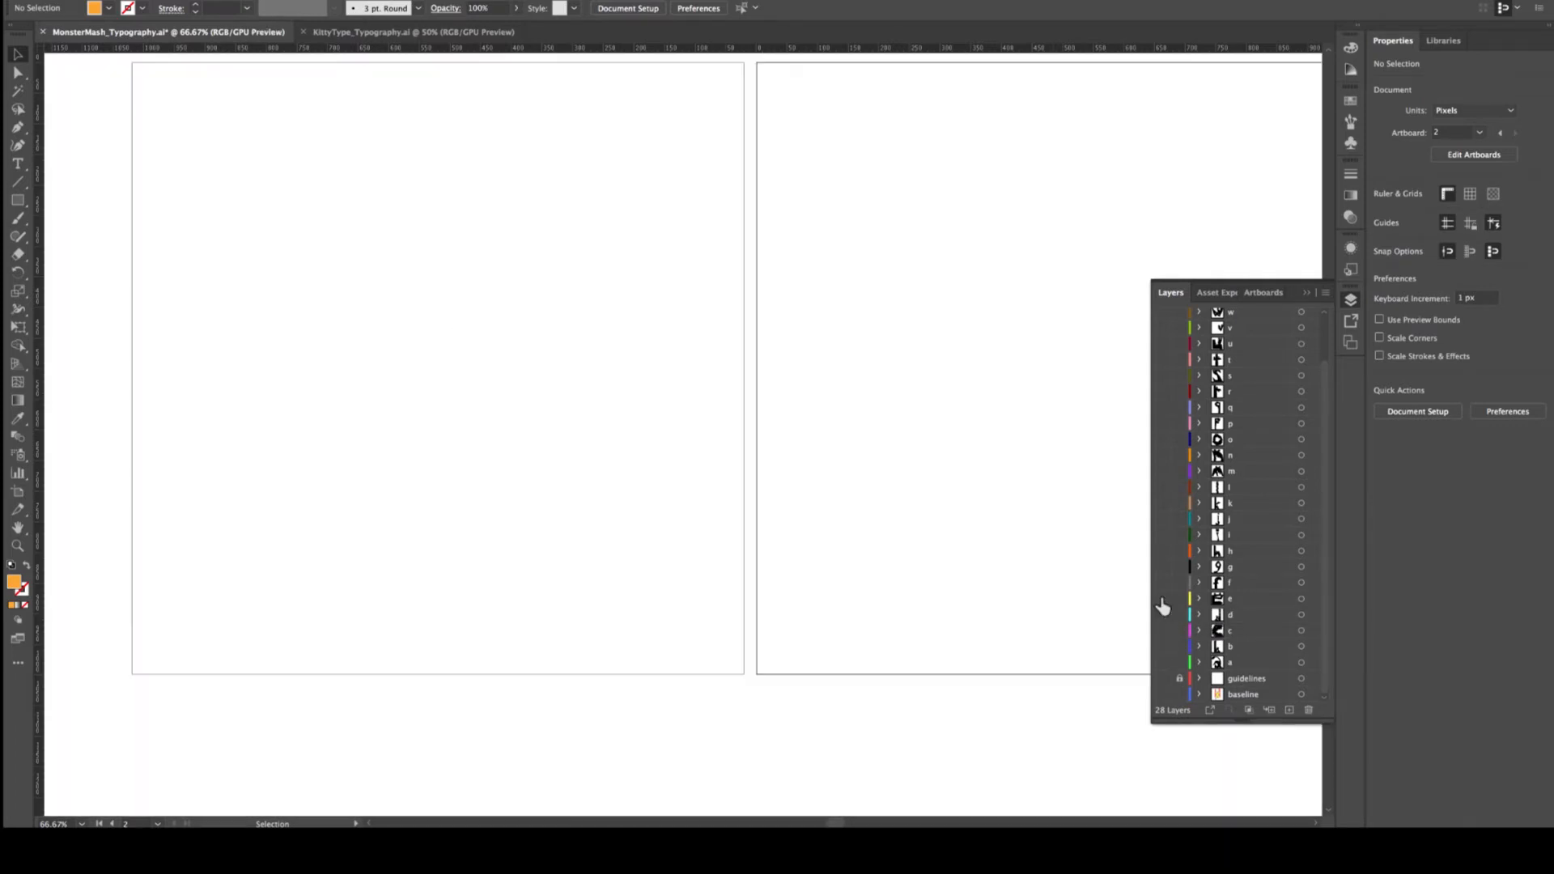
View the monster letters f, g and h individually by toggling the visibility of their layers
left_click(1163, 583)
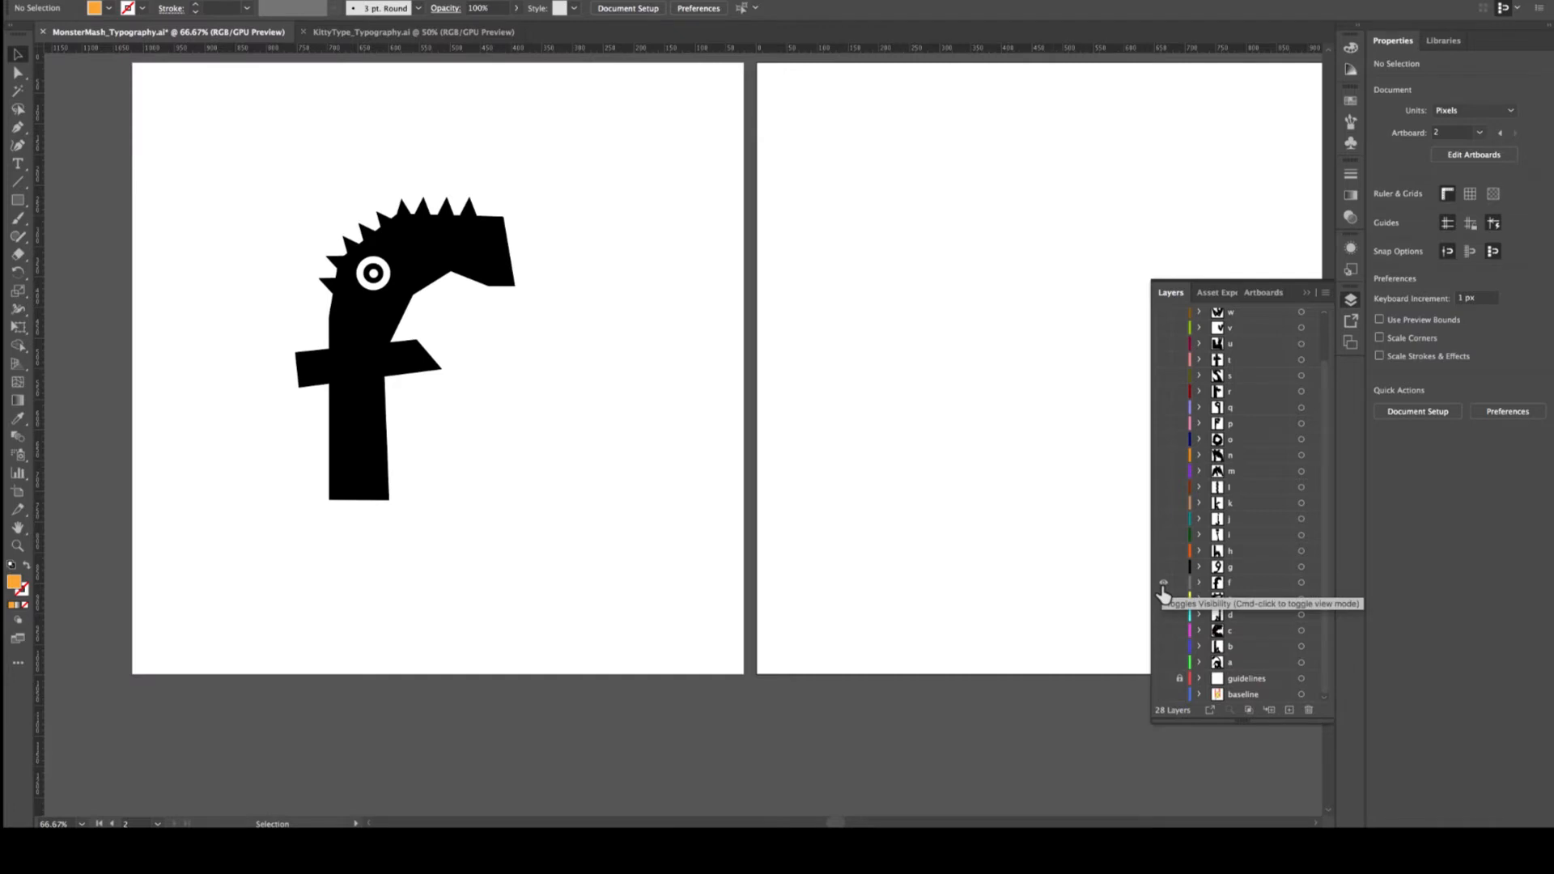
left_click(1163, 584)
left_click(1163, 568)
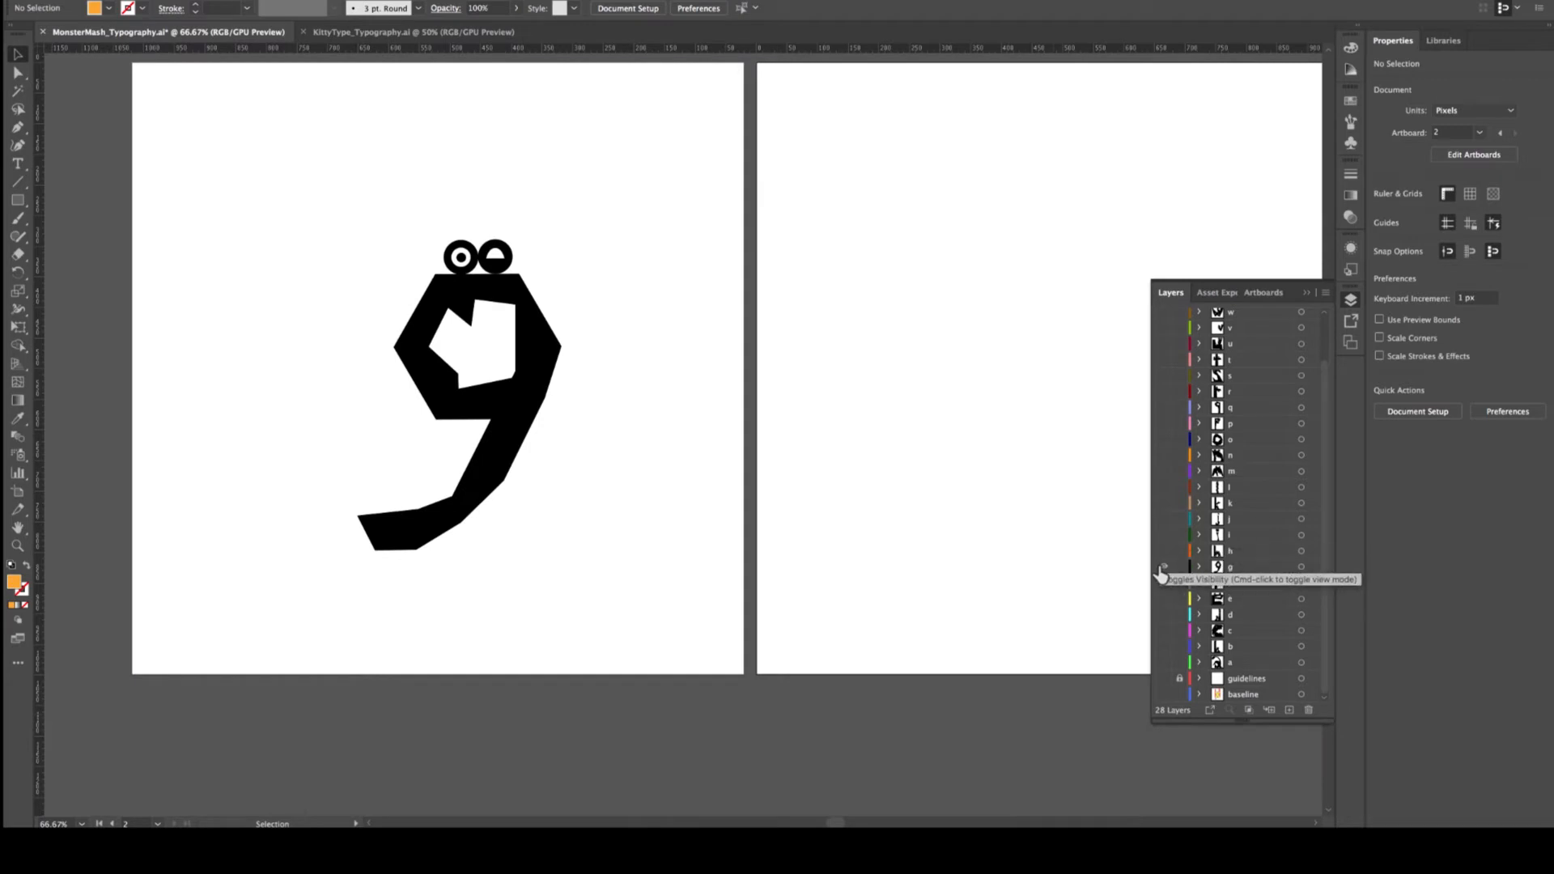
left_click(1164, 567)
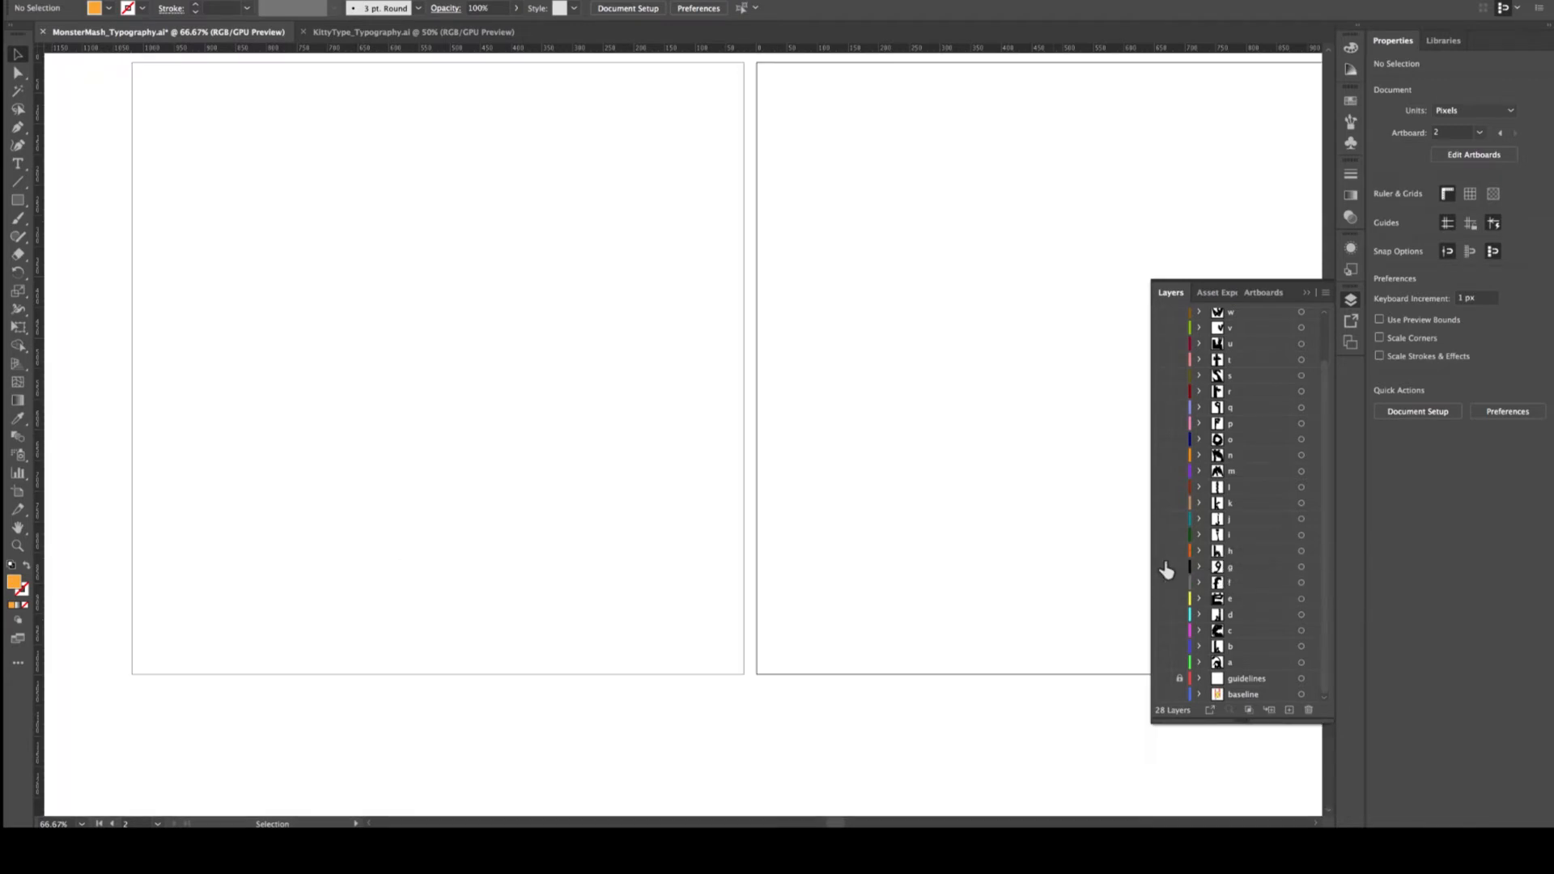
left_click(1163, 551)
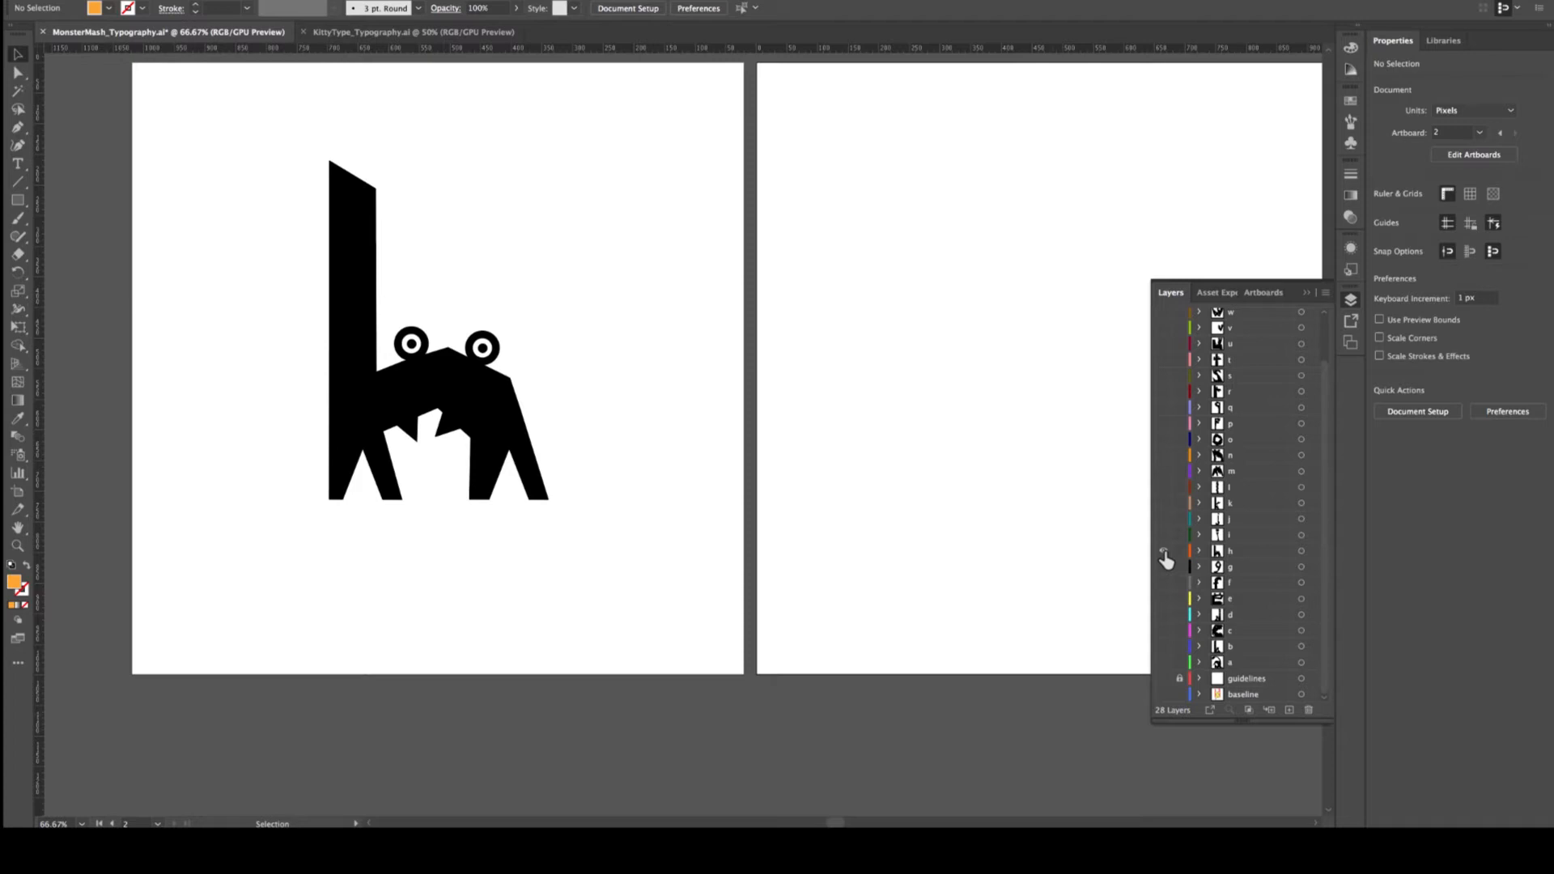
left_click(1163, 551)
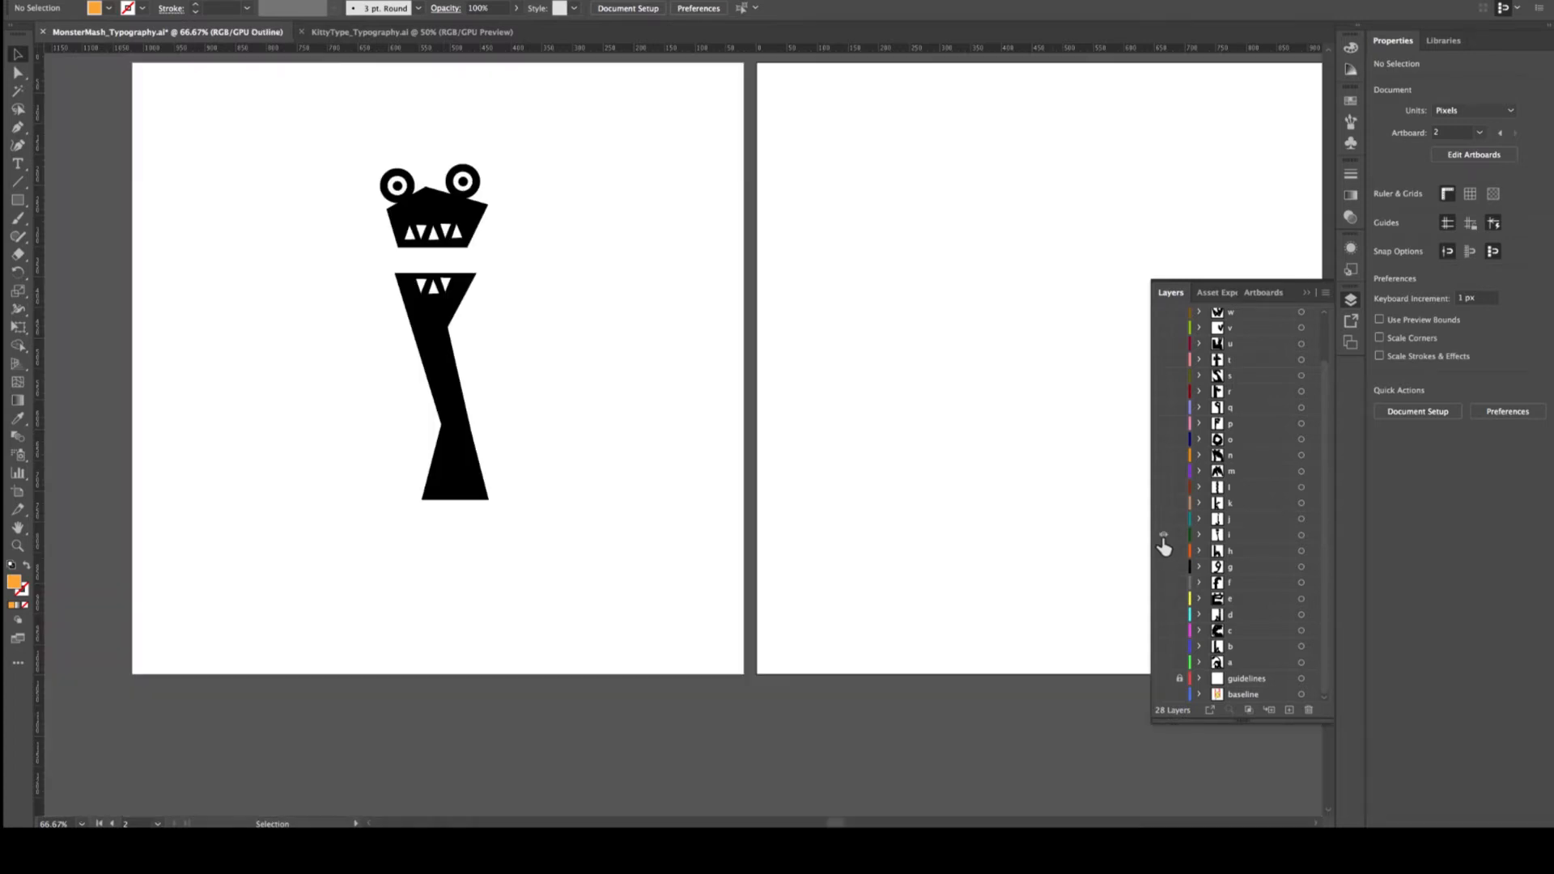
View the monster letters i, j and k individually, hiding each letter's layer after inspecting it
left_click(1163, 535)
left_click(1163, 535)
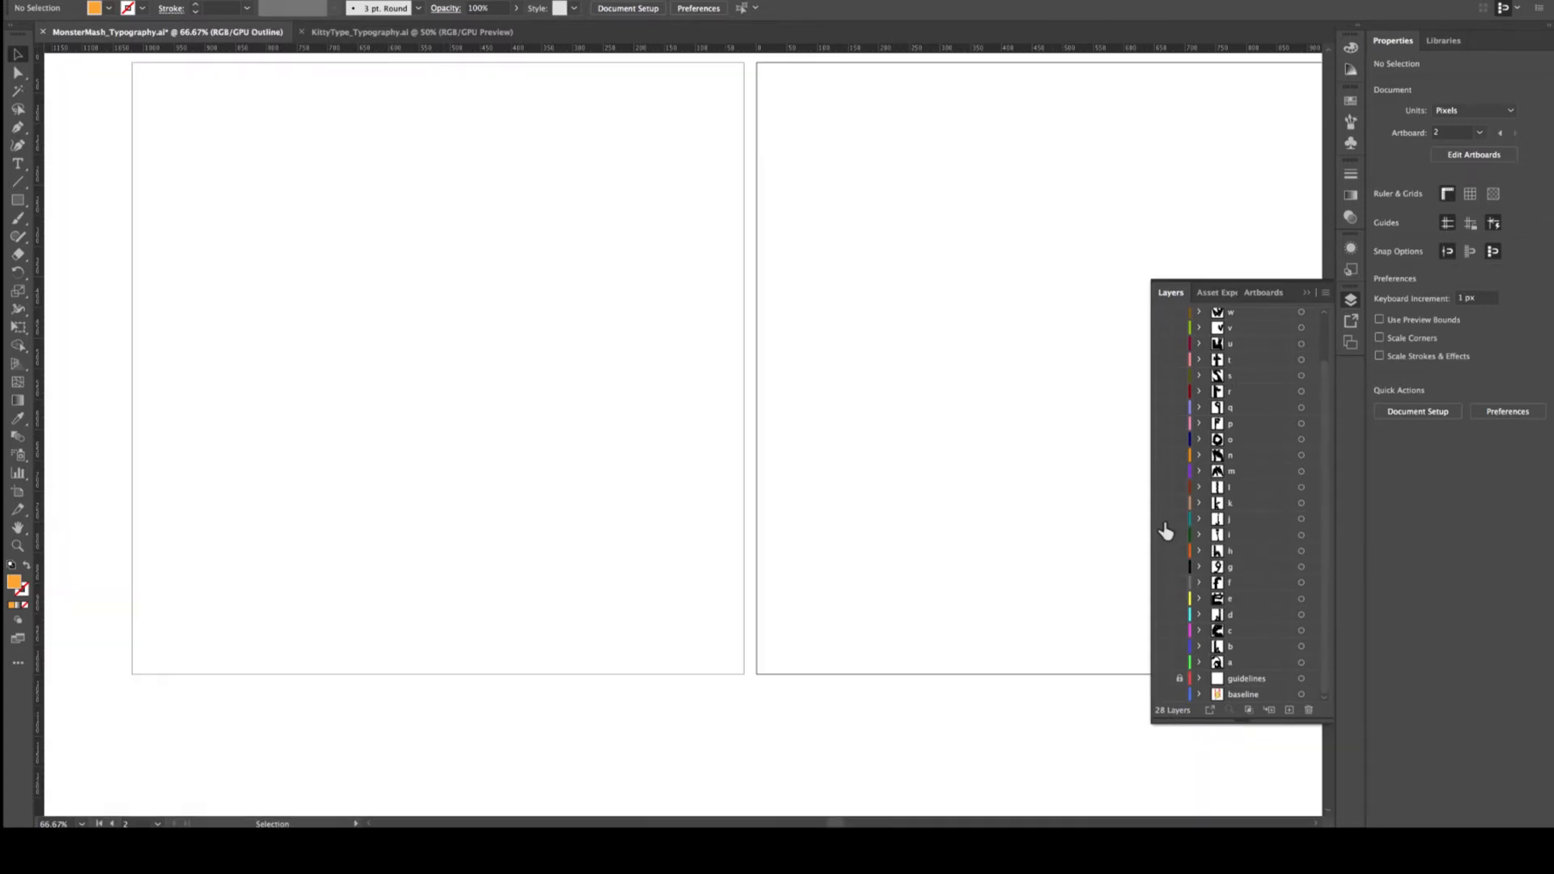
left_click(1163, 519)
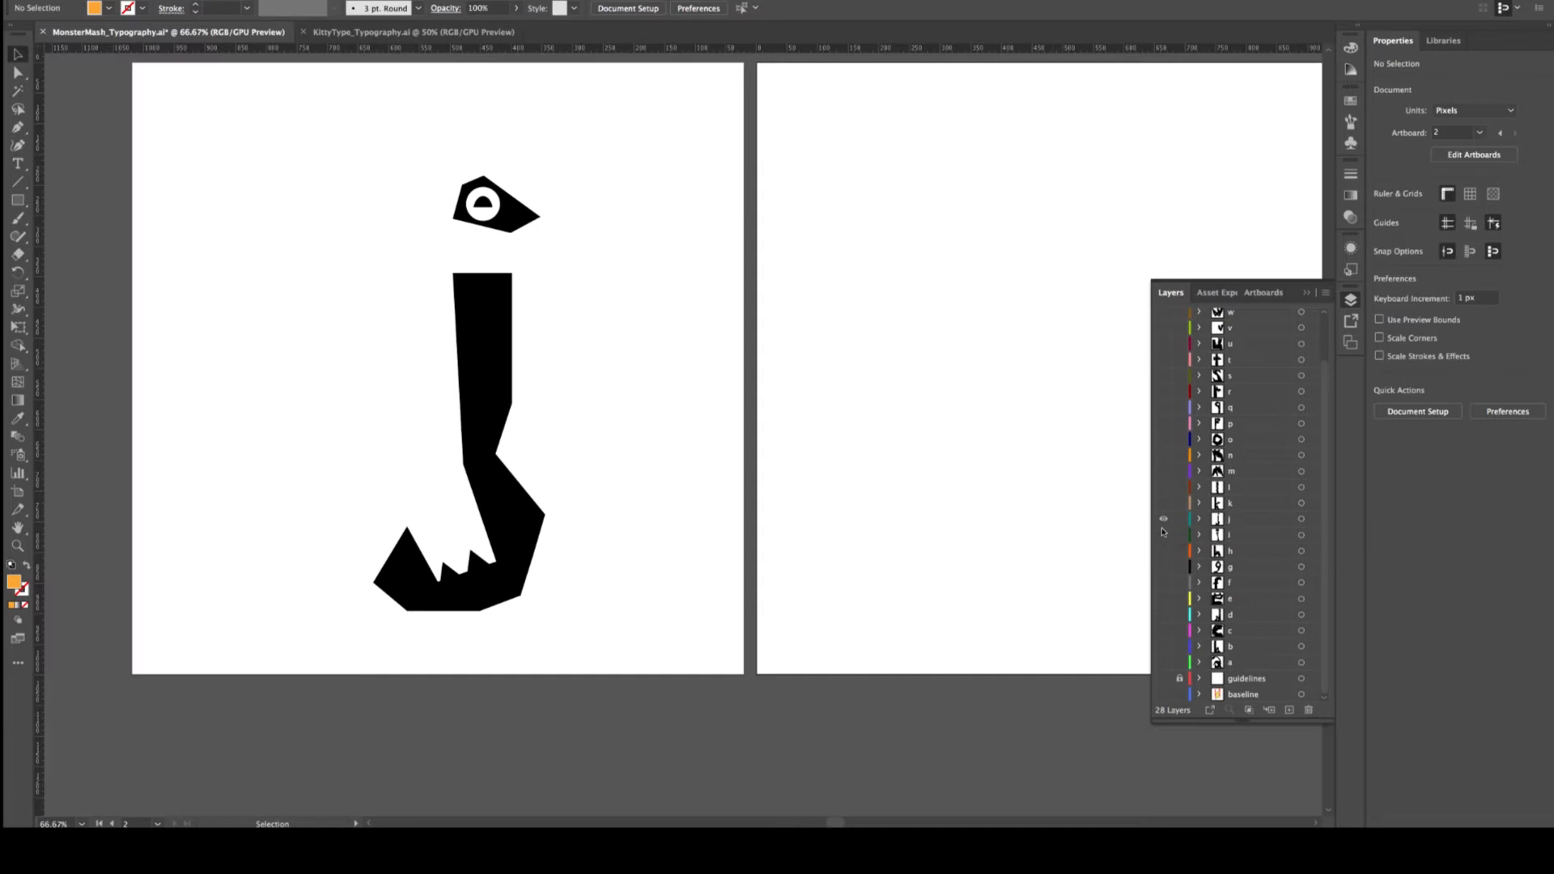
left_click(1163, 519)
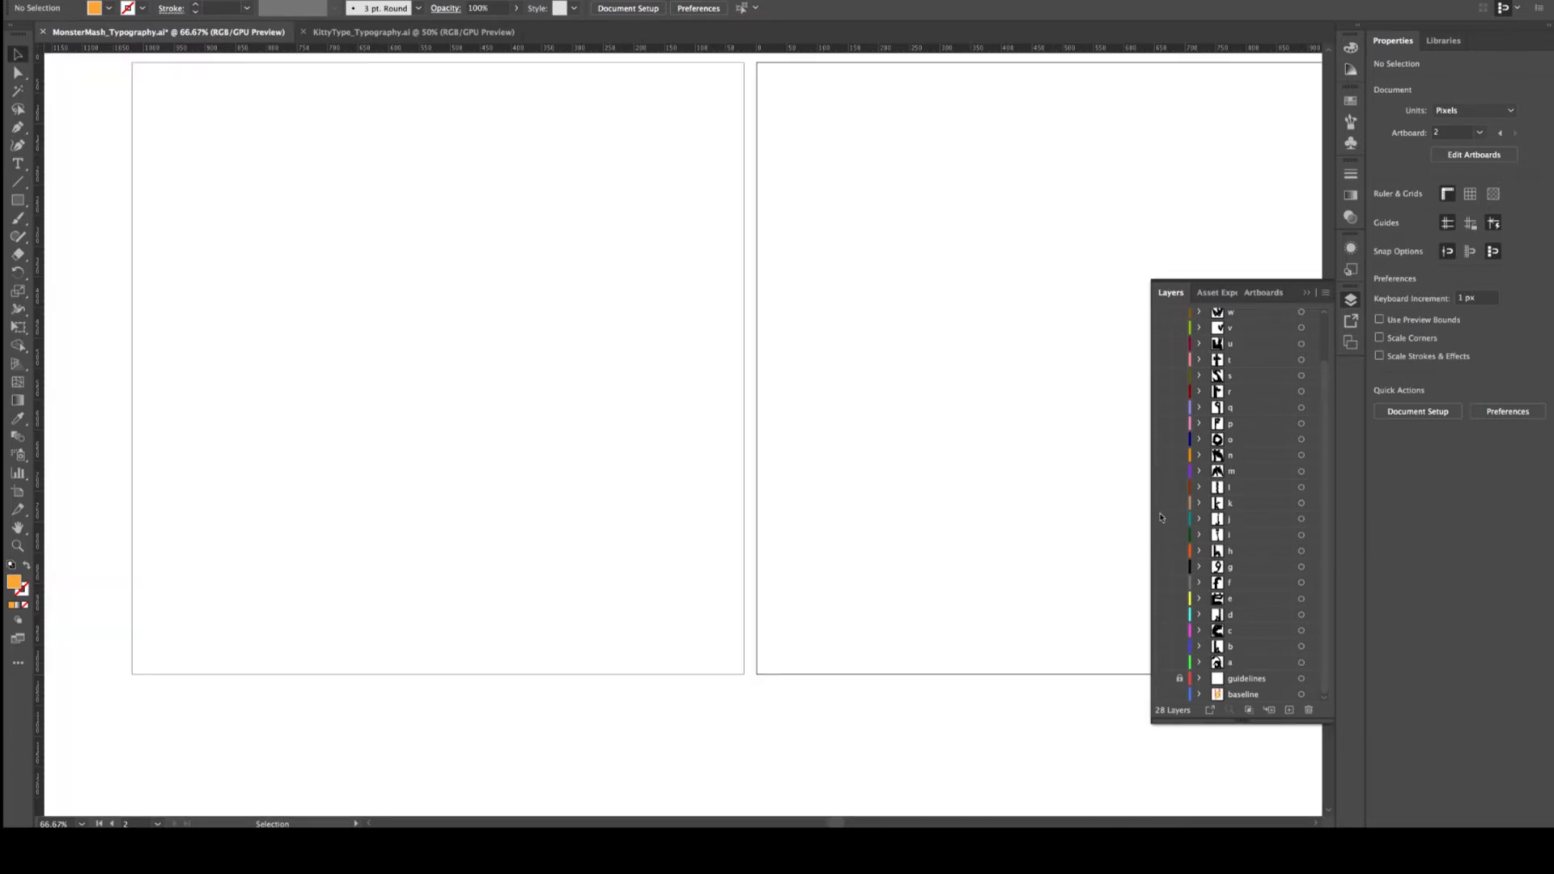
left_click(1164, 506)
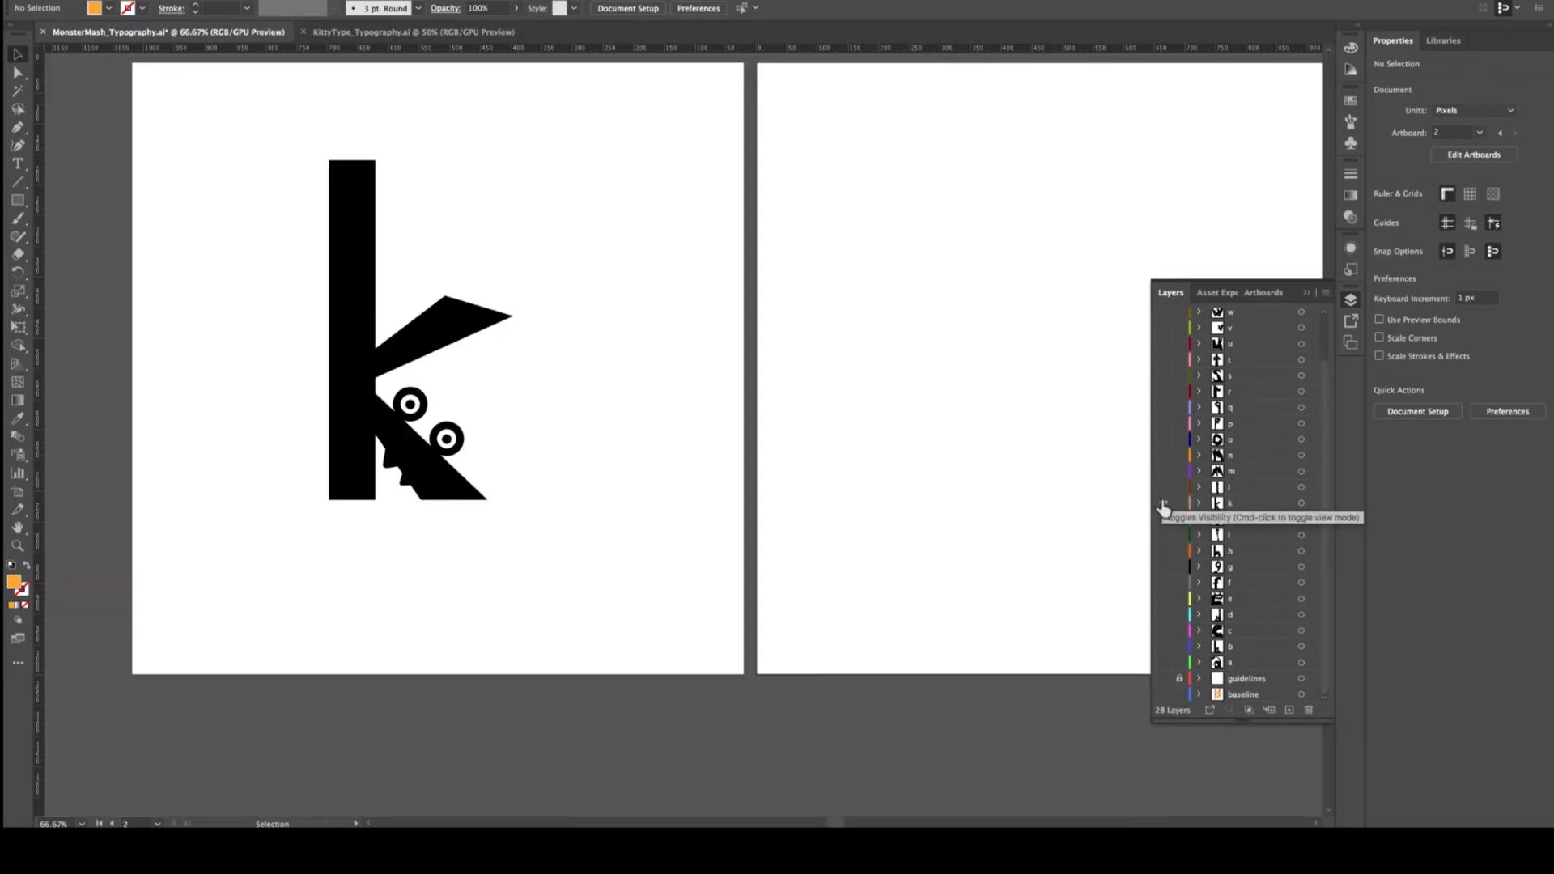
scroll(1163, 507, "up", 3)
left_click(1164, 559)
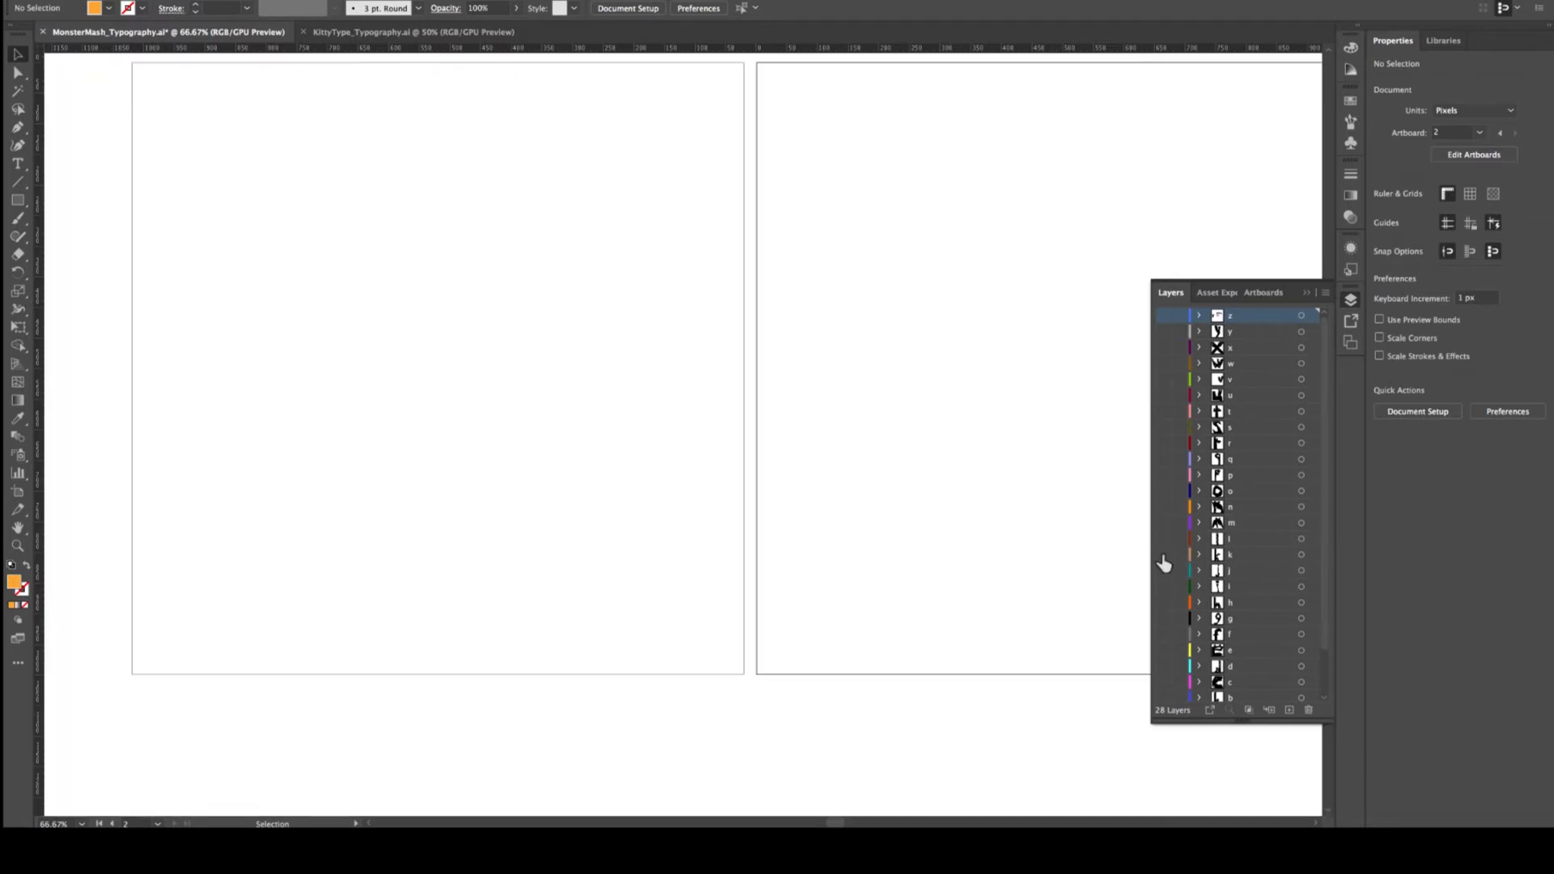
View the monster letters l, m and n one at a time, and leave only the o layer visible
left_click(1164, 543)
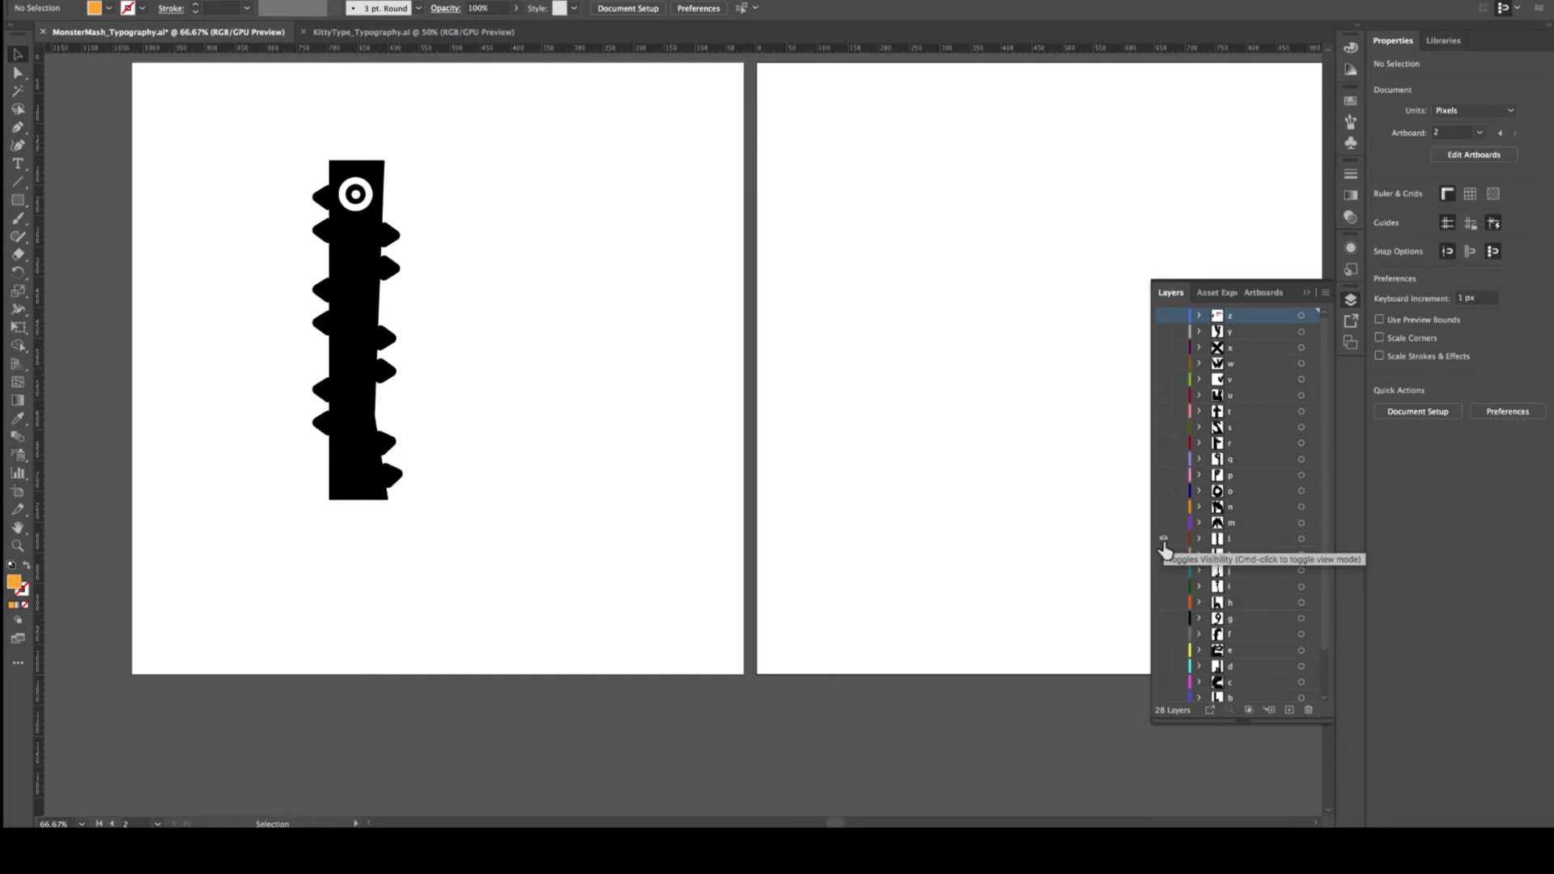
left_click(1163, 540)
left_click(1163, 525)
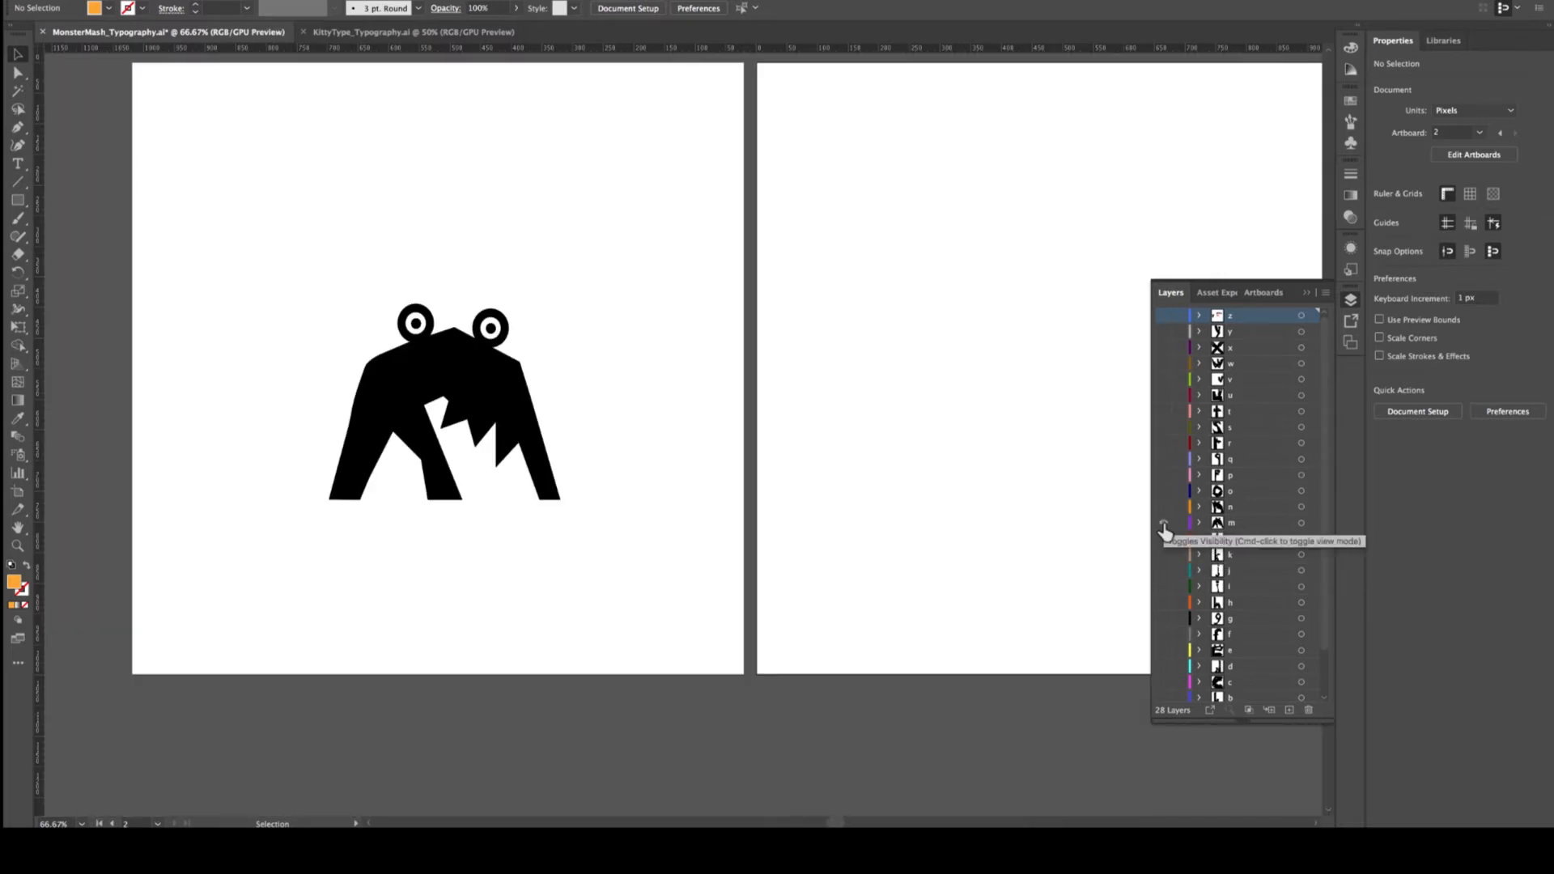
left_click(1163, 525)
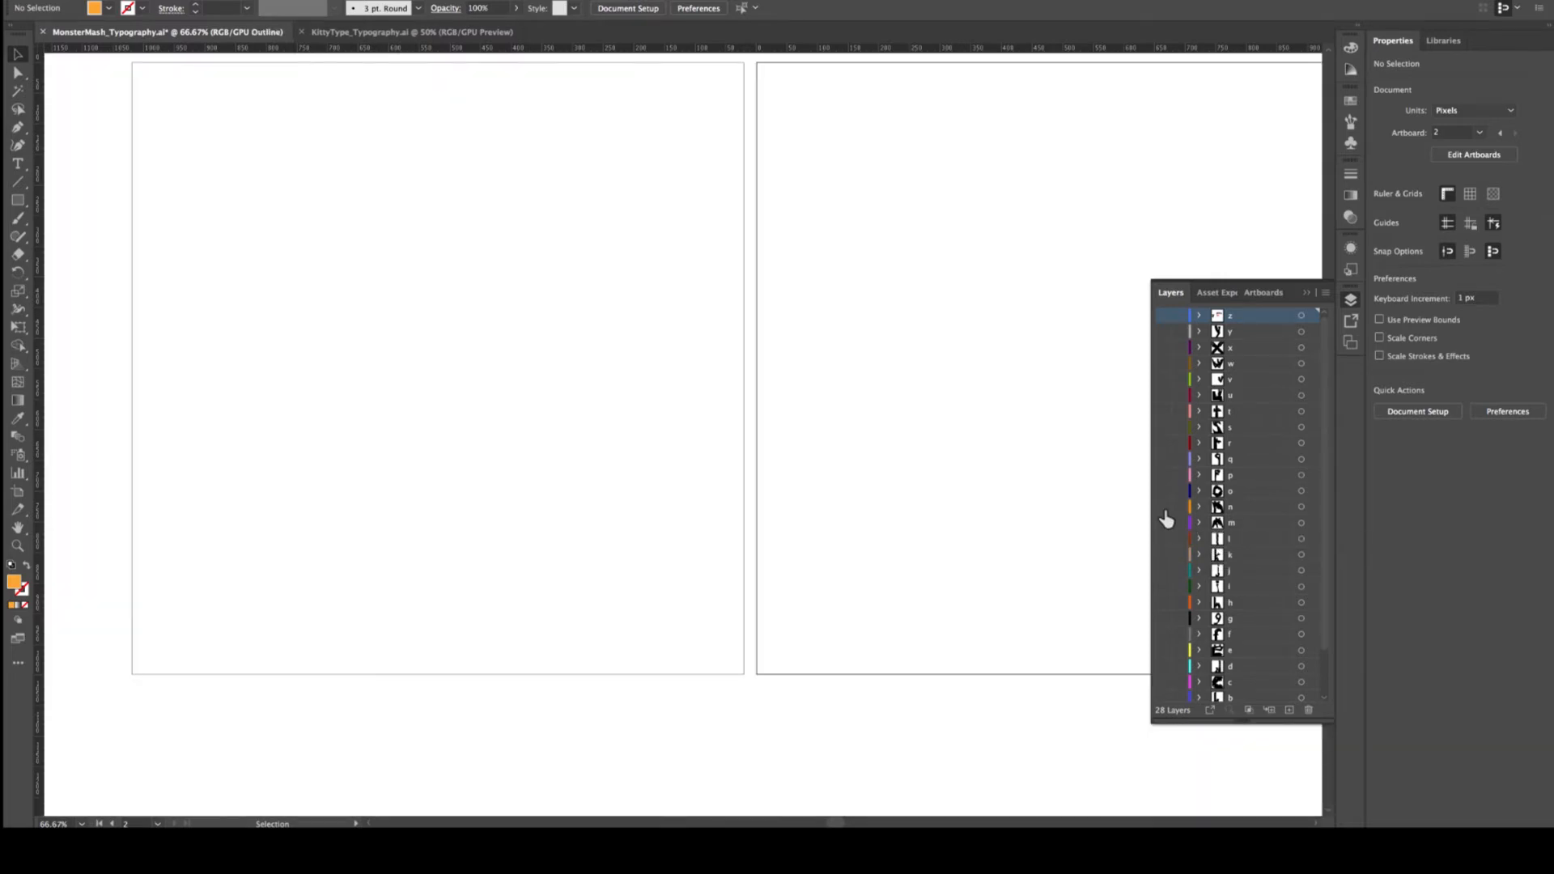
left_click(1165, 508)
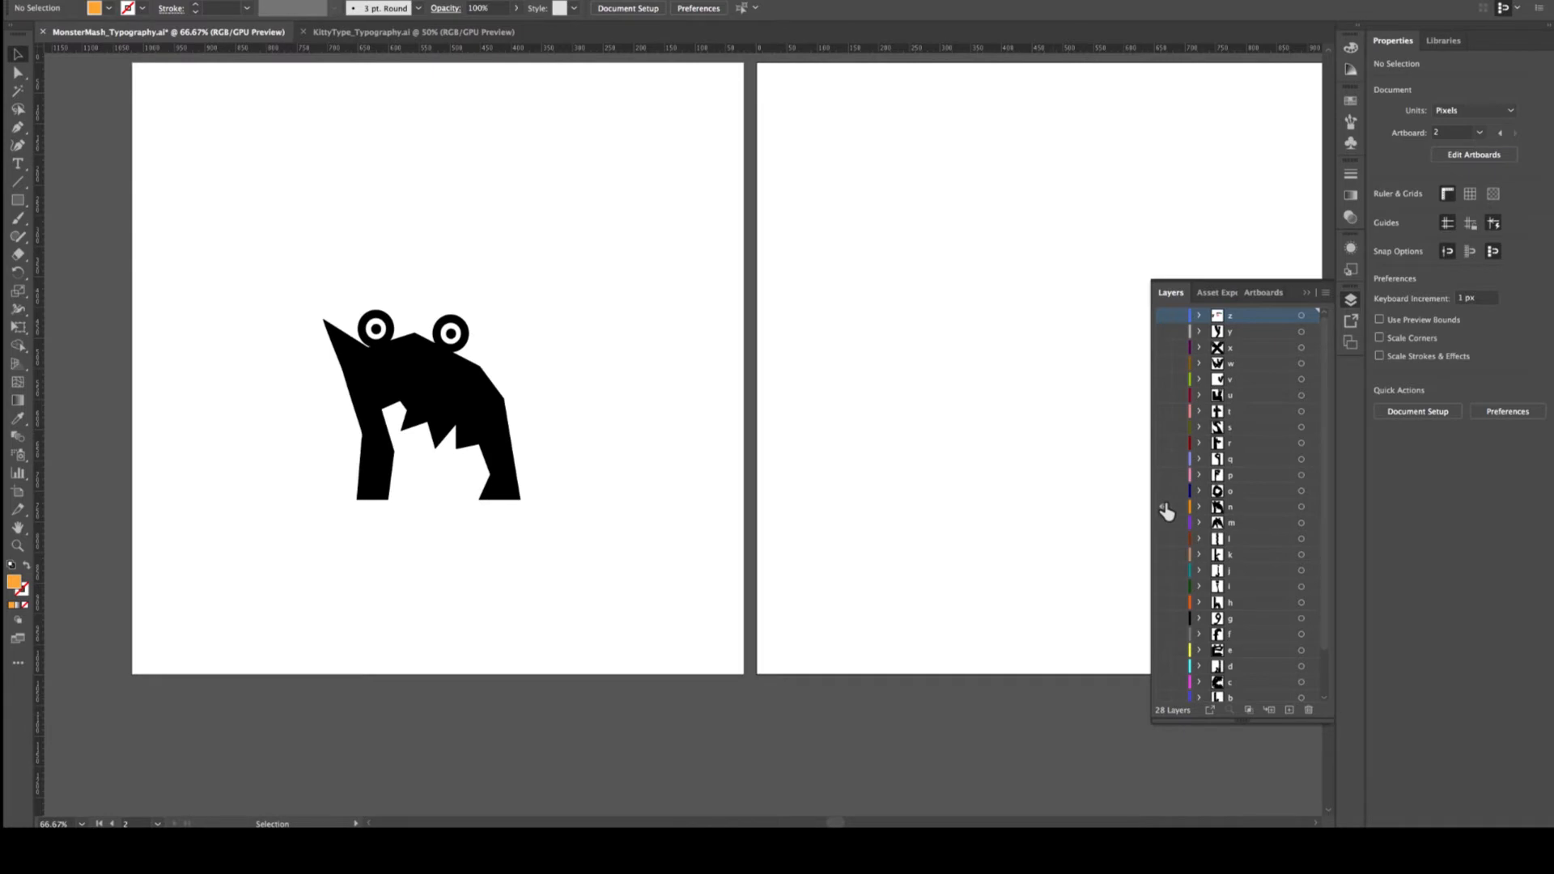
left_click(1165, 509)
left_click(1163, 492)
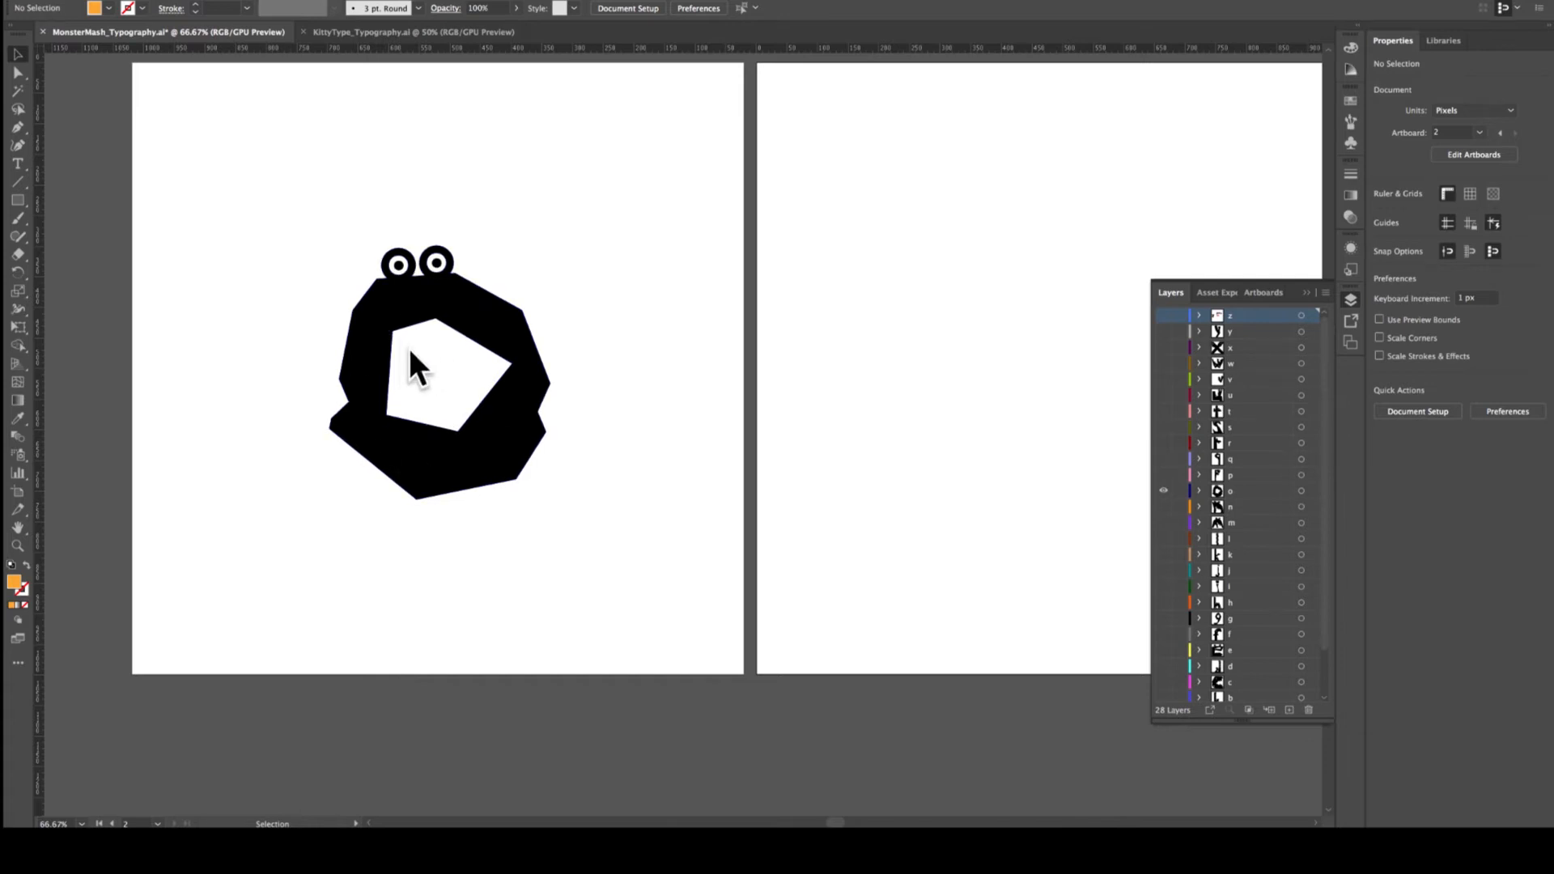
Hide the o layer and view the monster letters p, q and r one at a time, hiding each after inspecting it
left_click(1161, 490)
left_click(1163, 476)
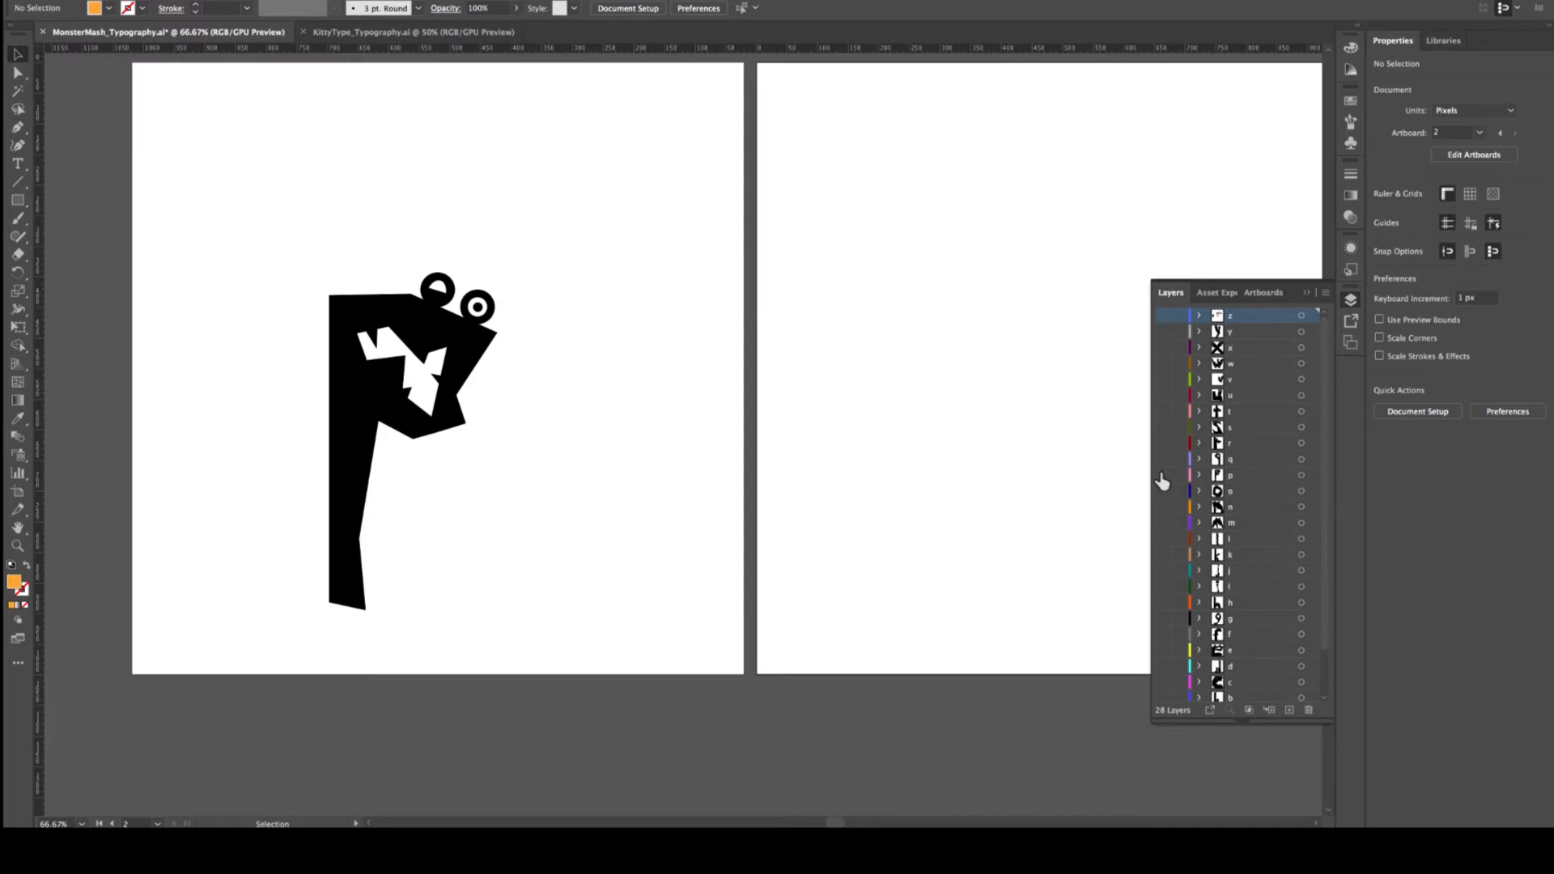
left_click(1162, 476)
left_click(1162, 460)
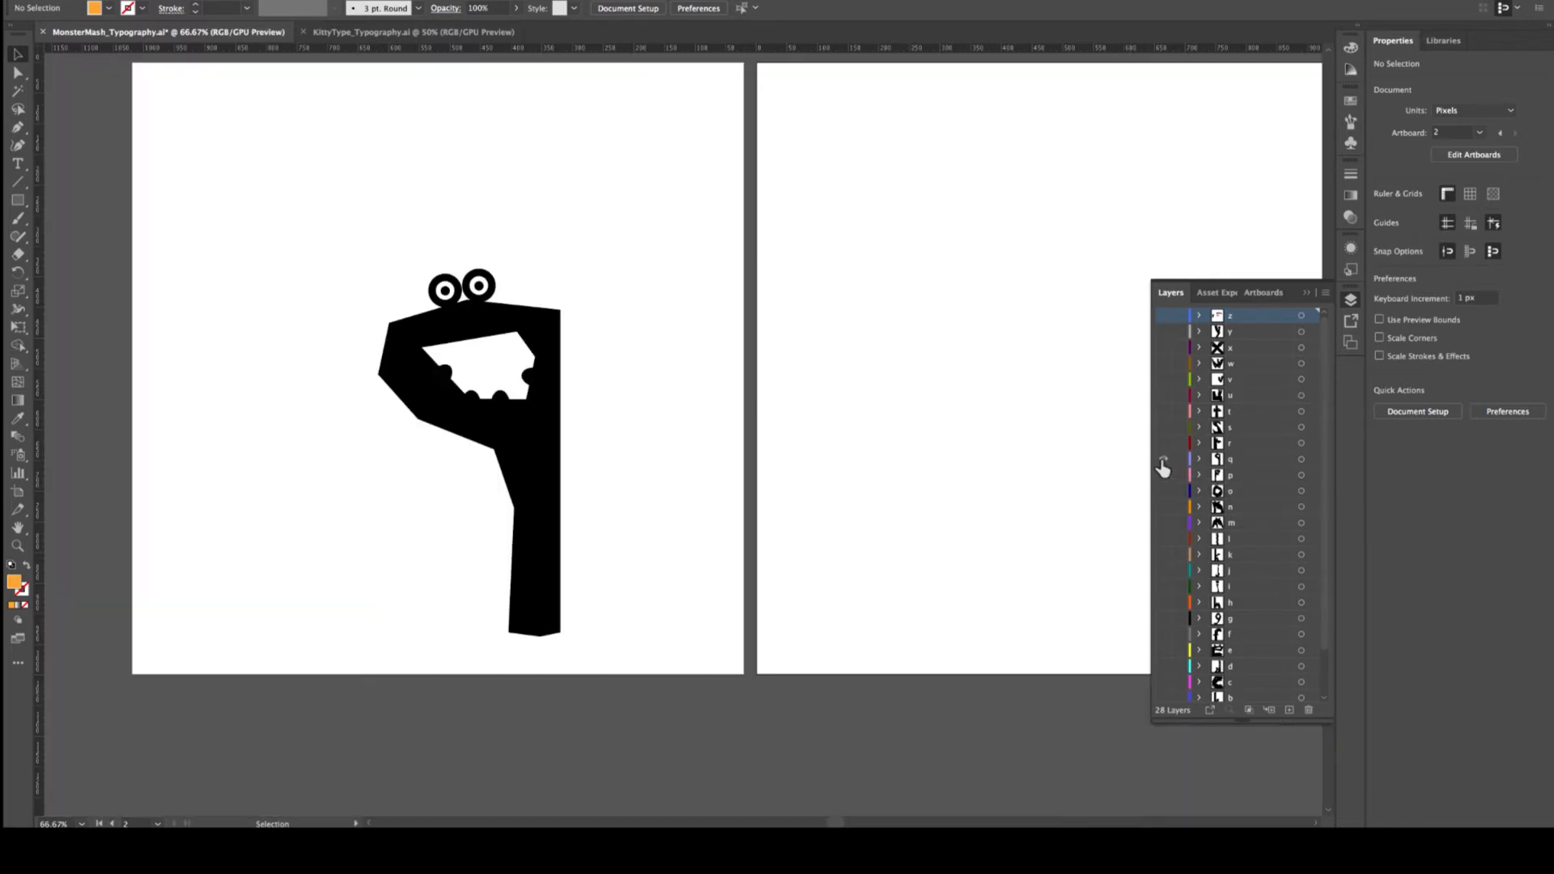
left_click(1163, 460)
left_click(1163, 444)
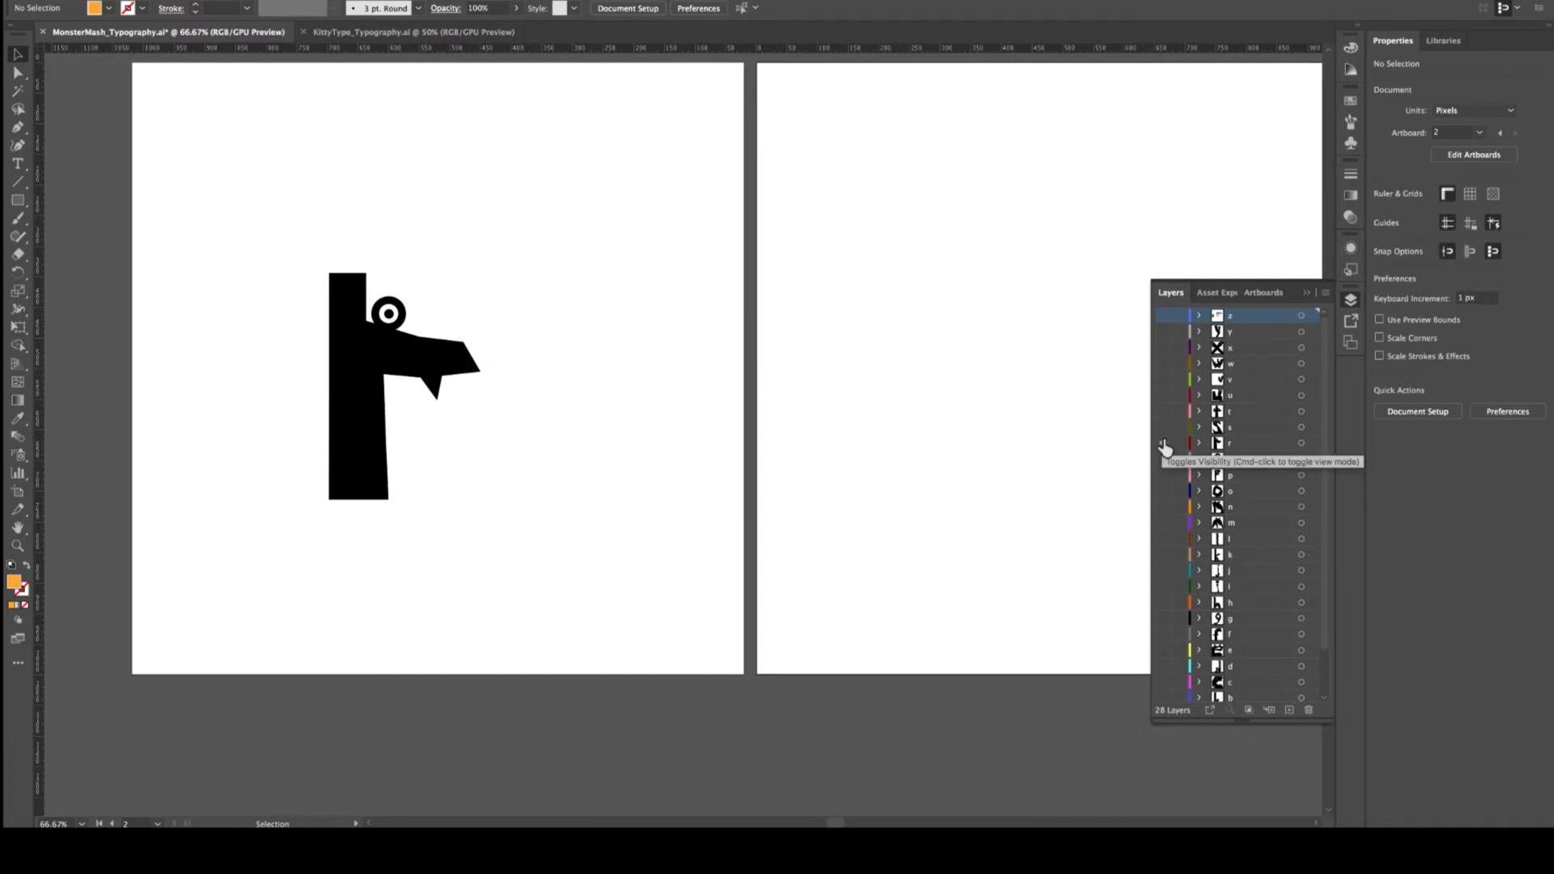
left_click(1163, 444)
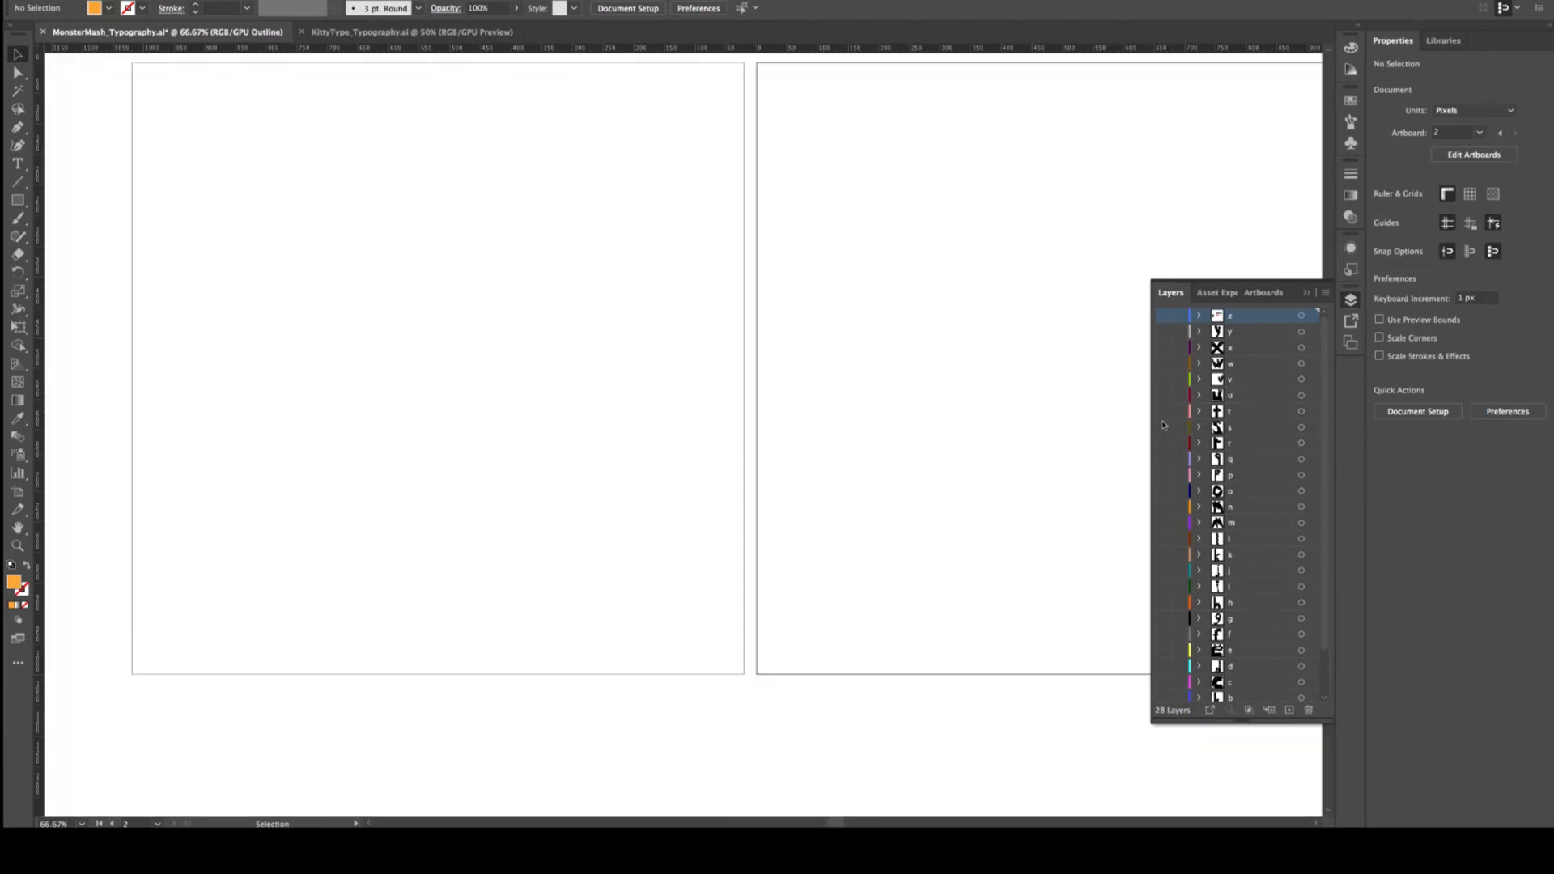
View the monster letters s, t and u individually by toggling the visibility of their layers
left_click(1162, 428)
key("ctrl+y")
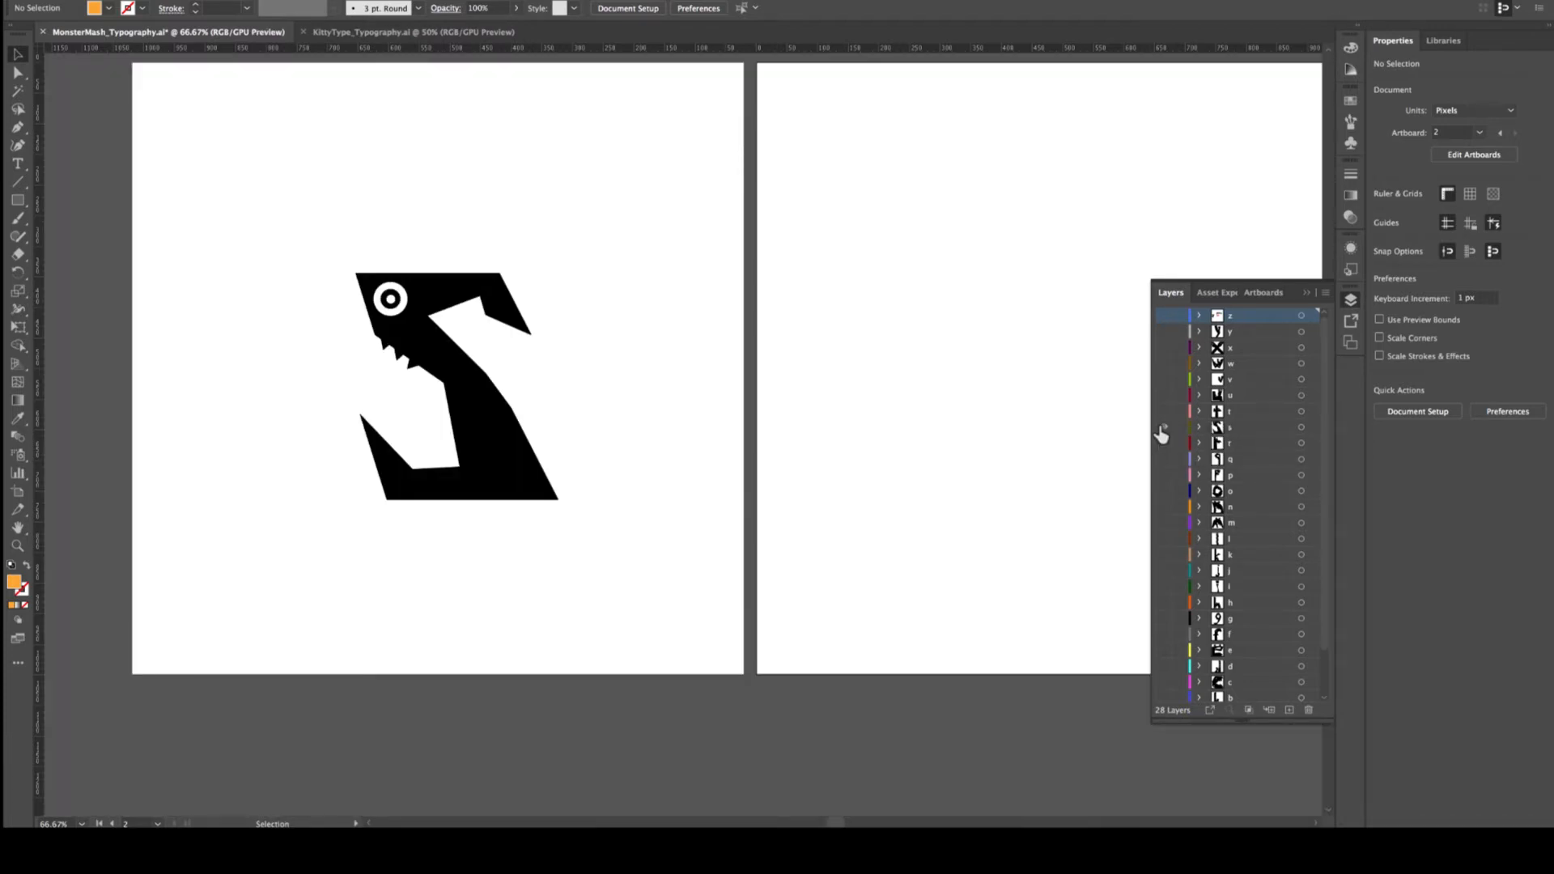
key("ctrl+y")
left_click(1163, 414)
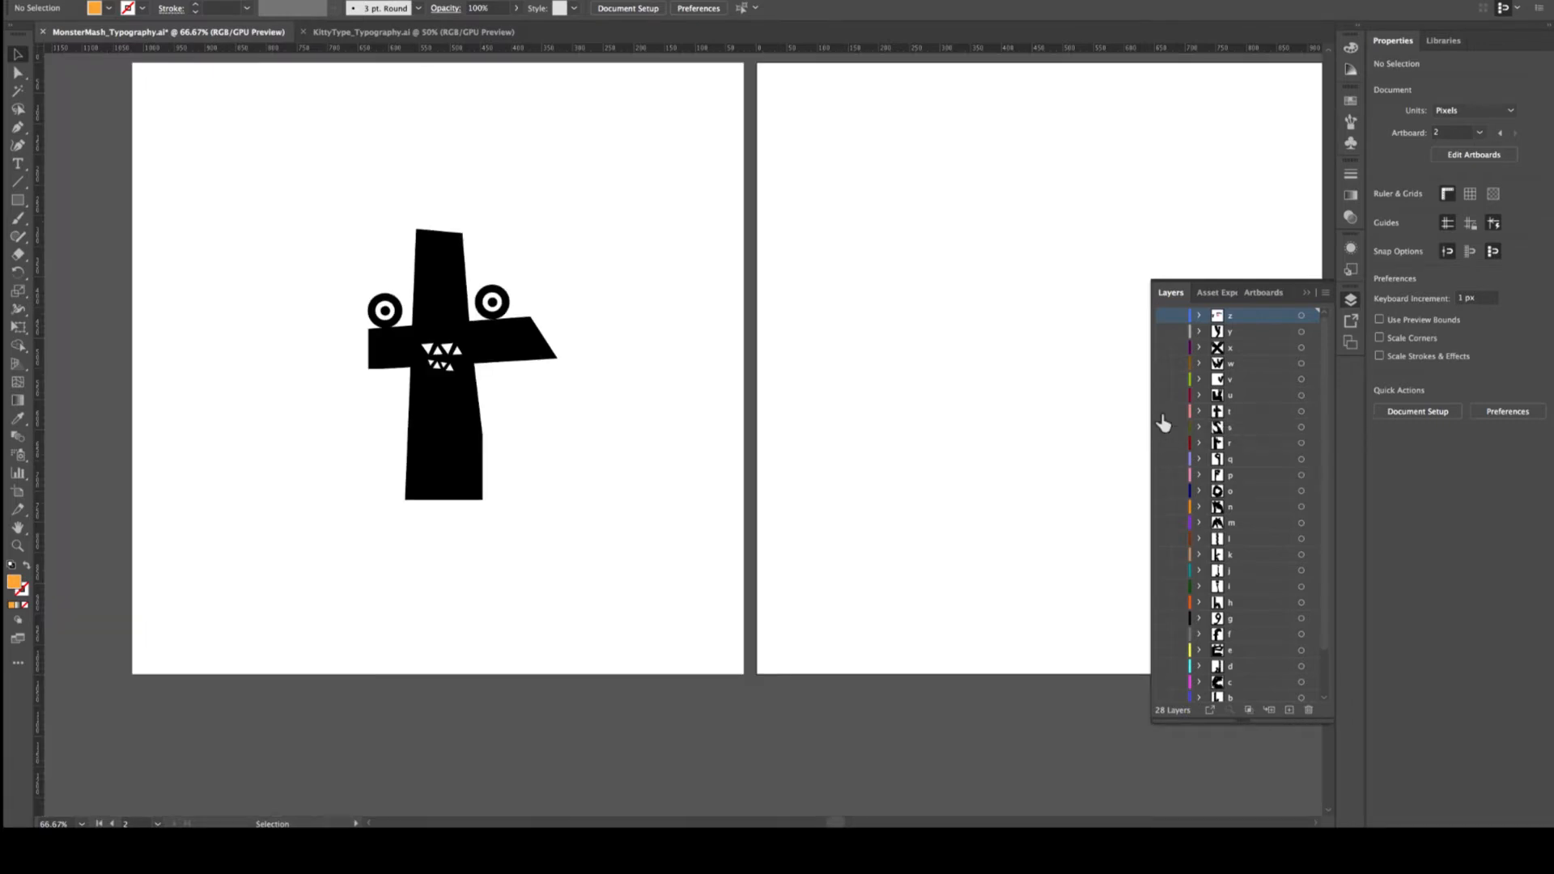
left_click(1162, 414)
left_click(1163, 398)
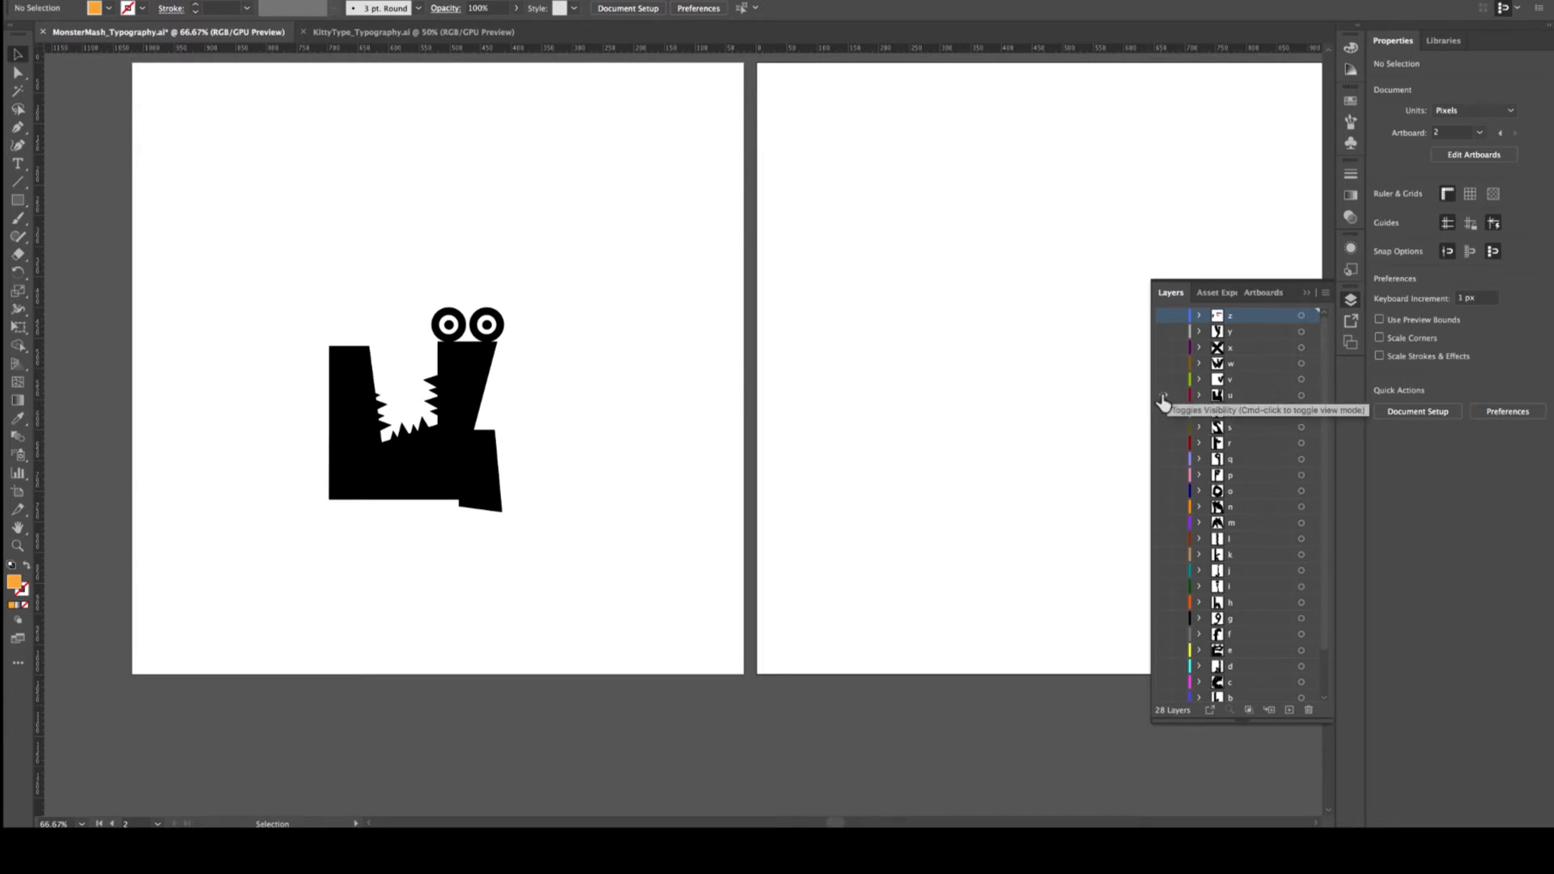
left_click(1163, 397)
View the monster letters v, w, x and y one at a time, leaving all of their layers hidden
left_click(1163, 379)
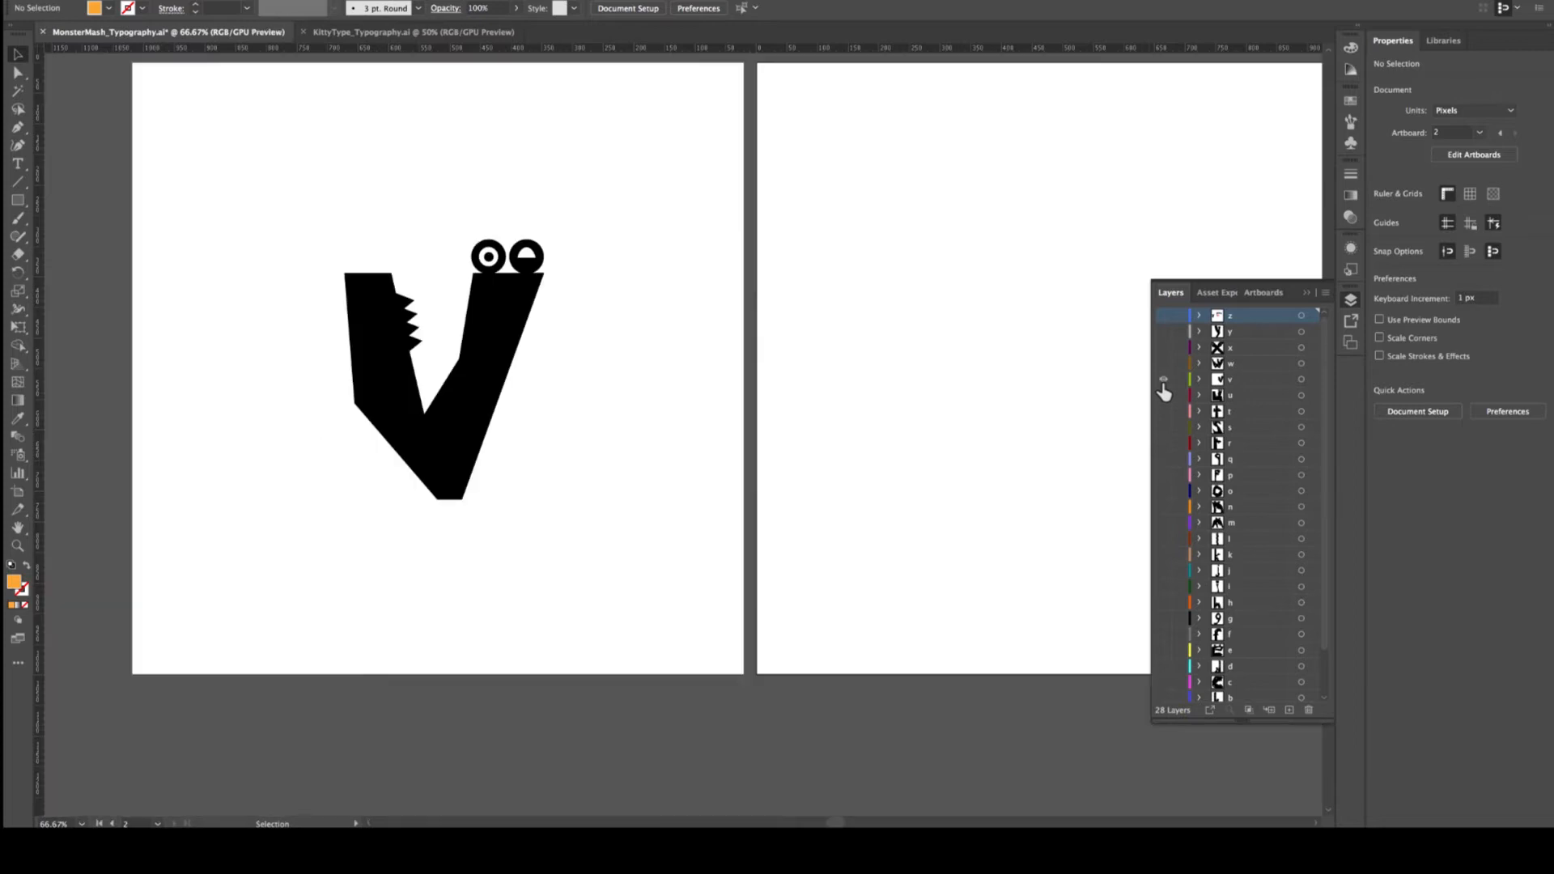
left_click(1163, 380)
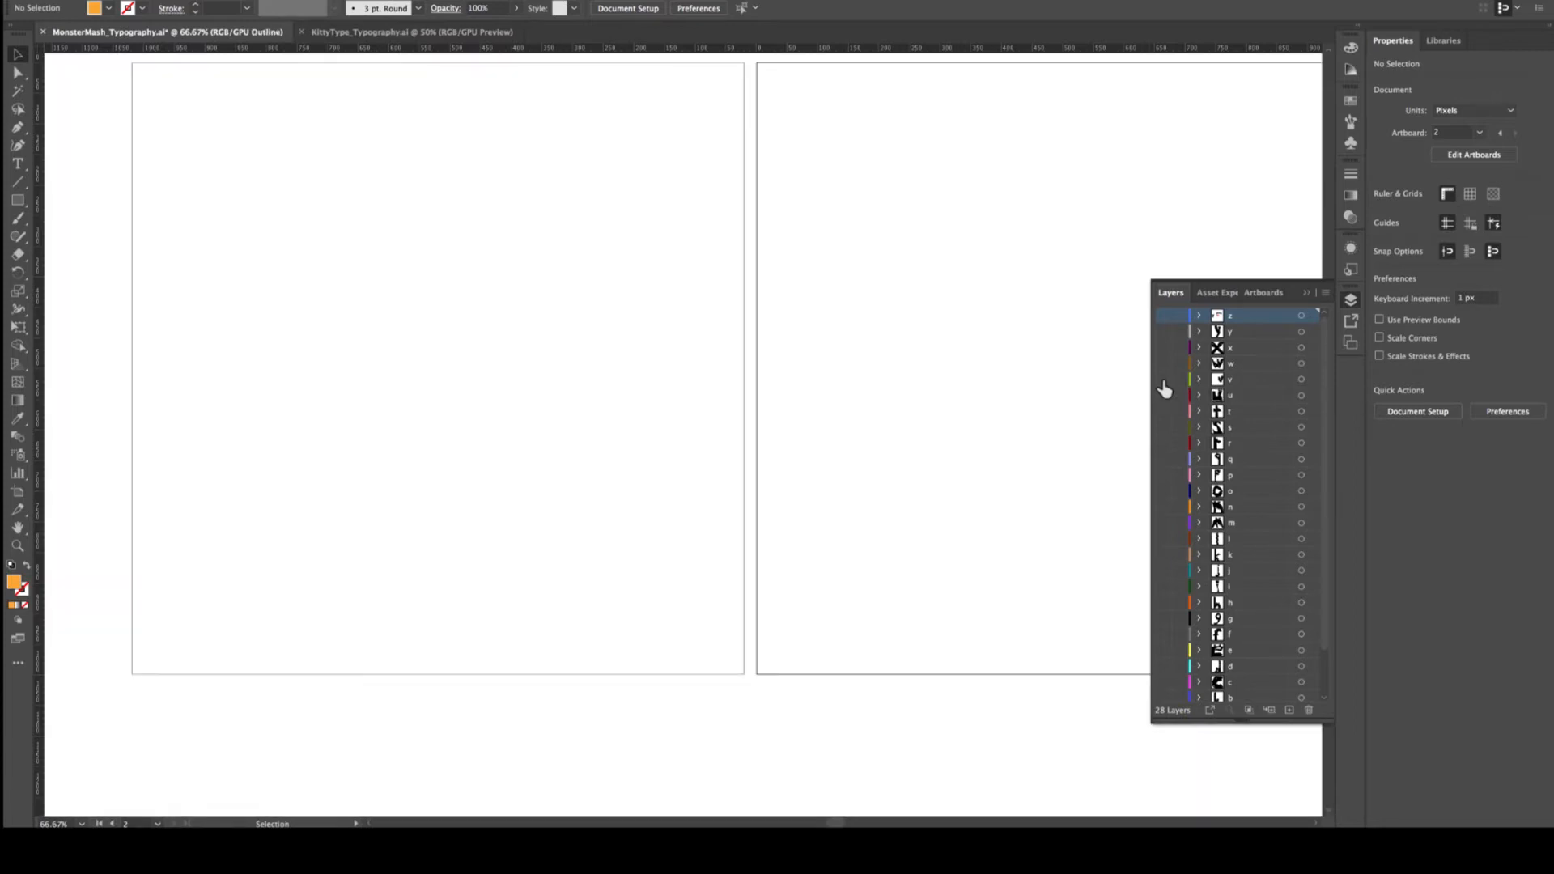
left_click(1163, 363)
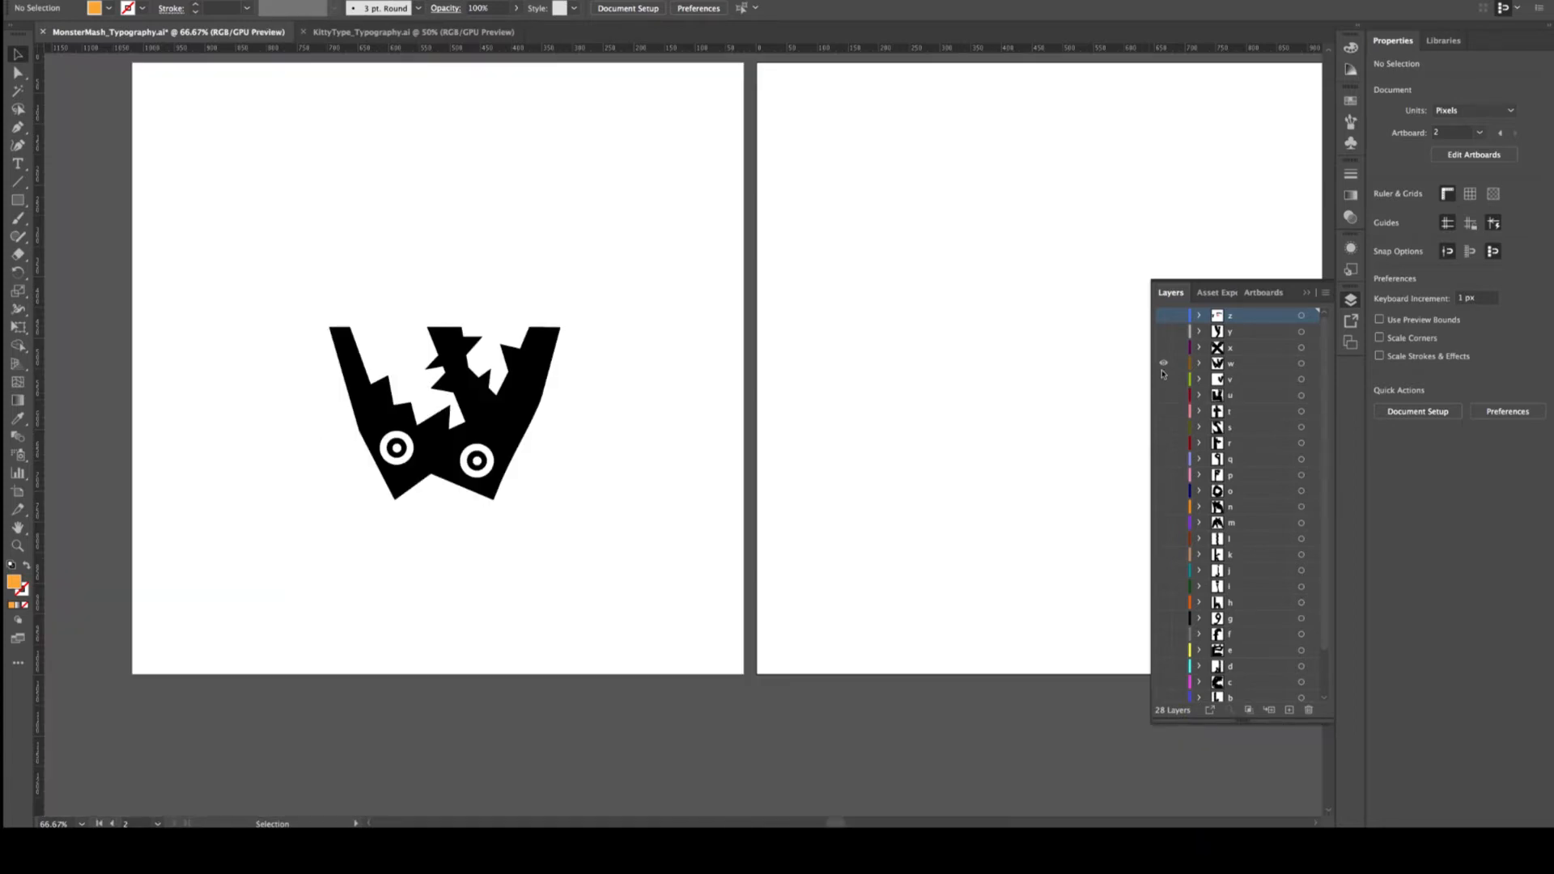
left_click(1163, 364)
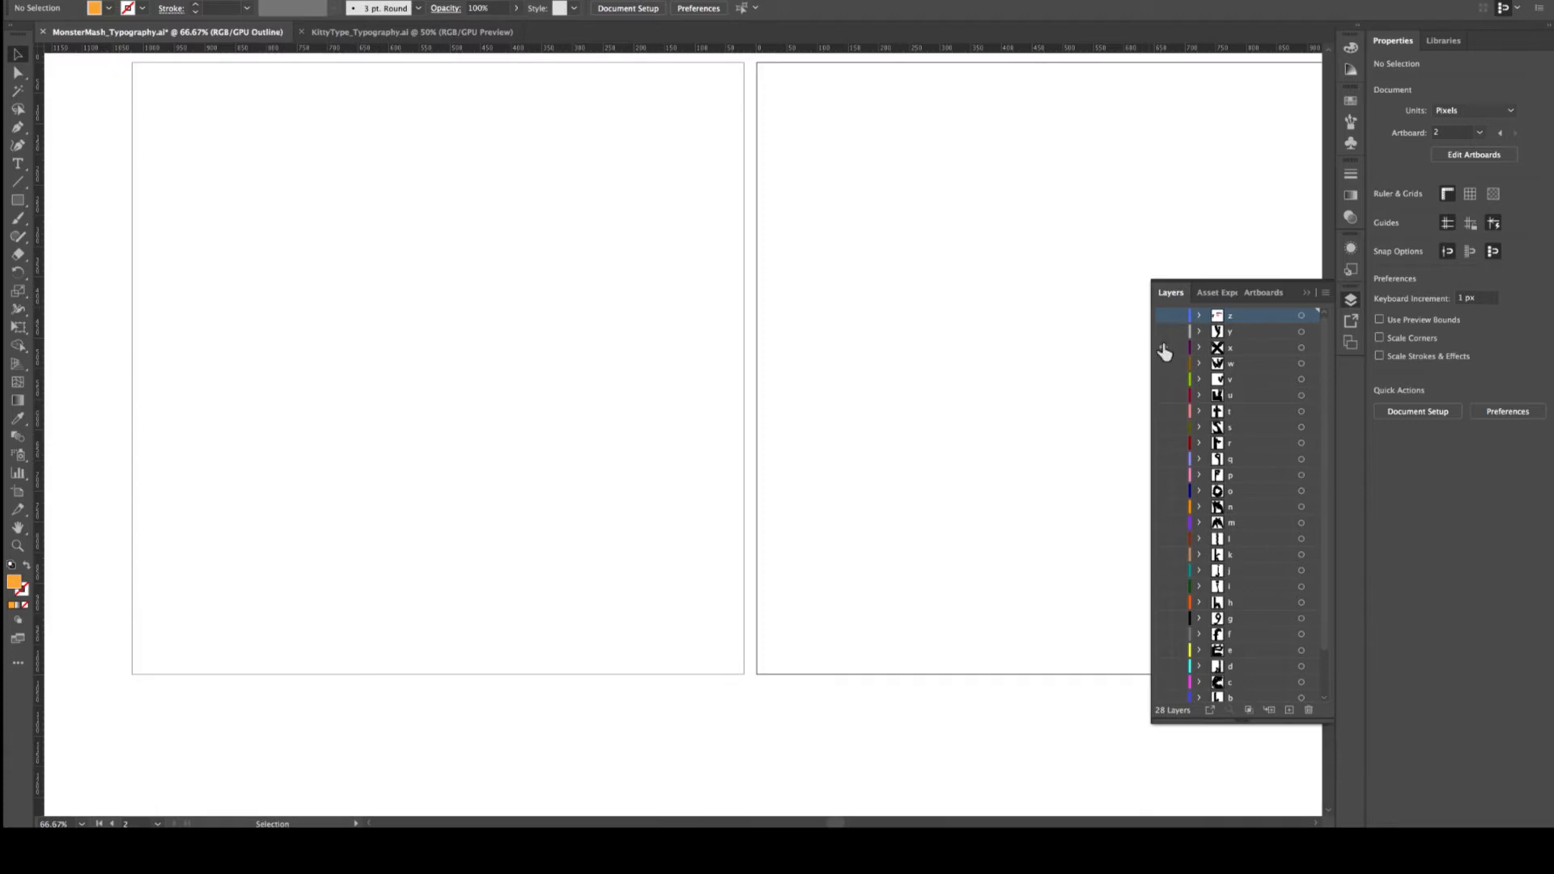
left_click(1163, 348)
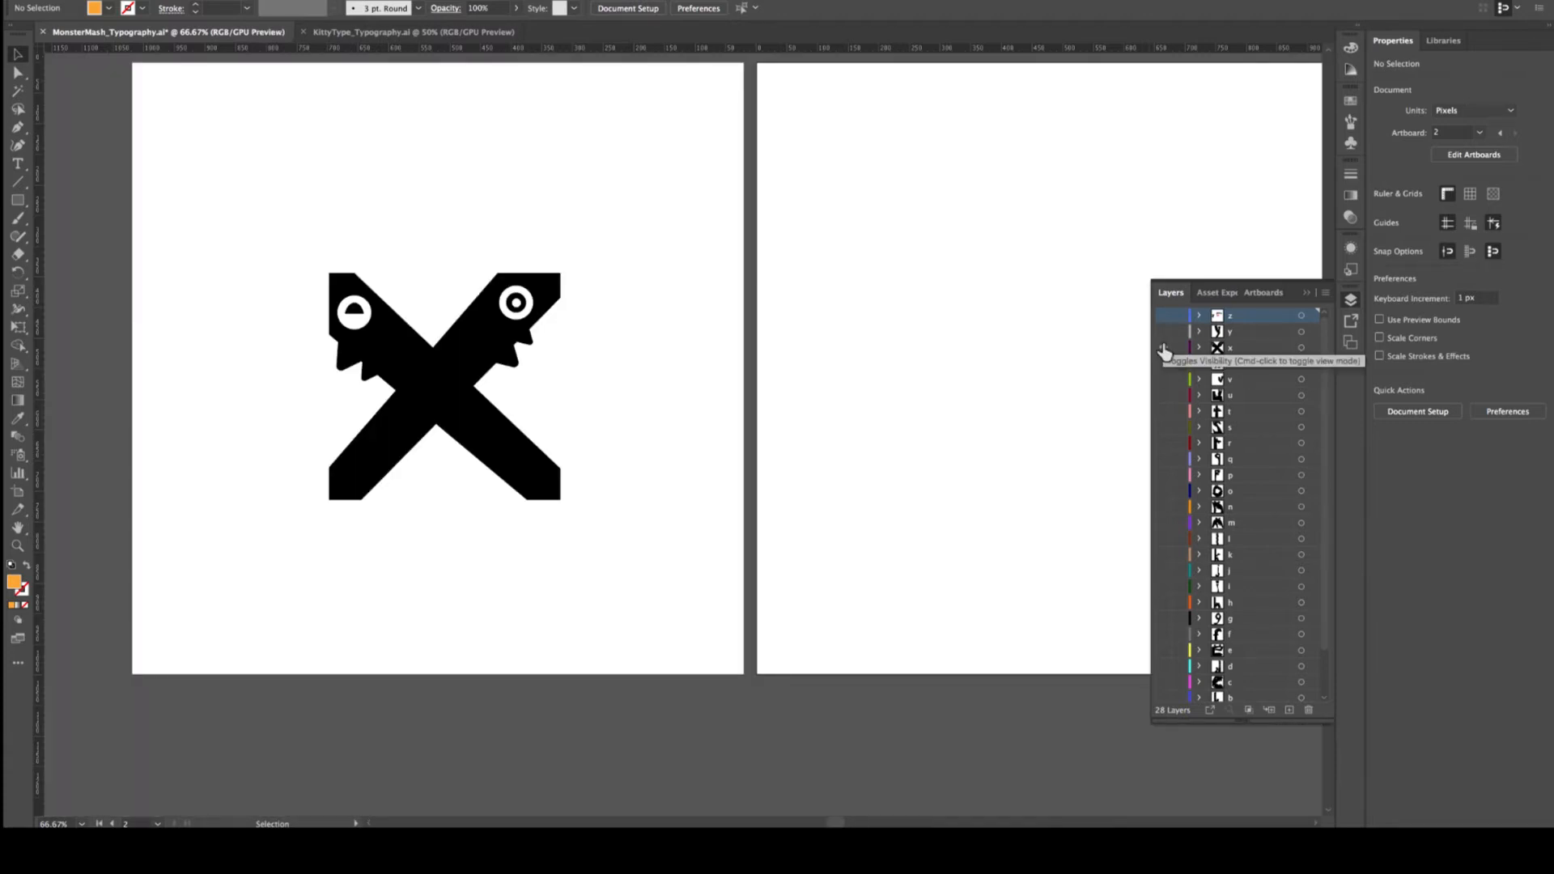
left_click(1163, 348)
left_click(1163, 332)
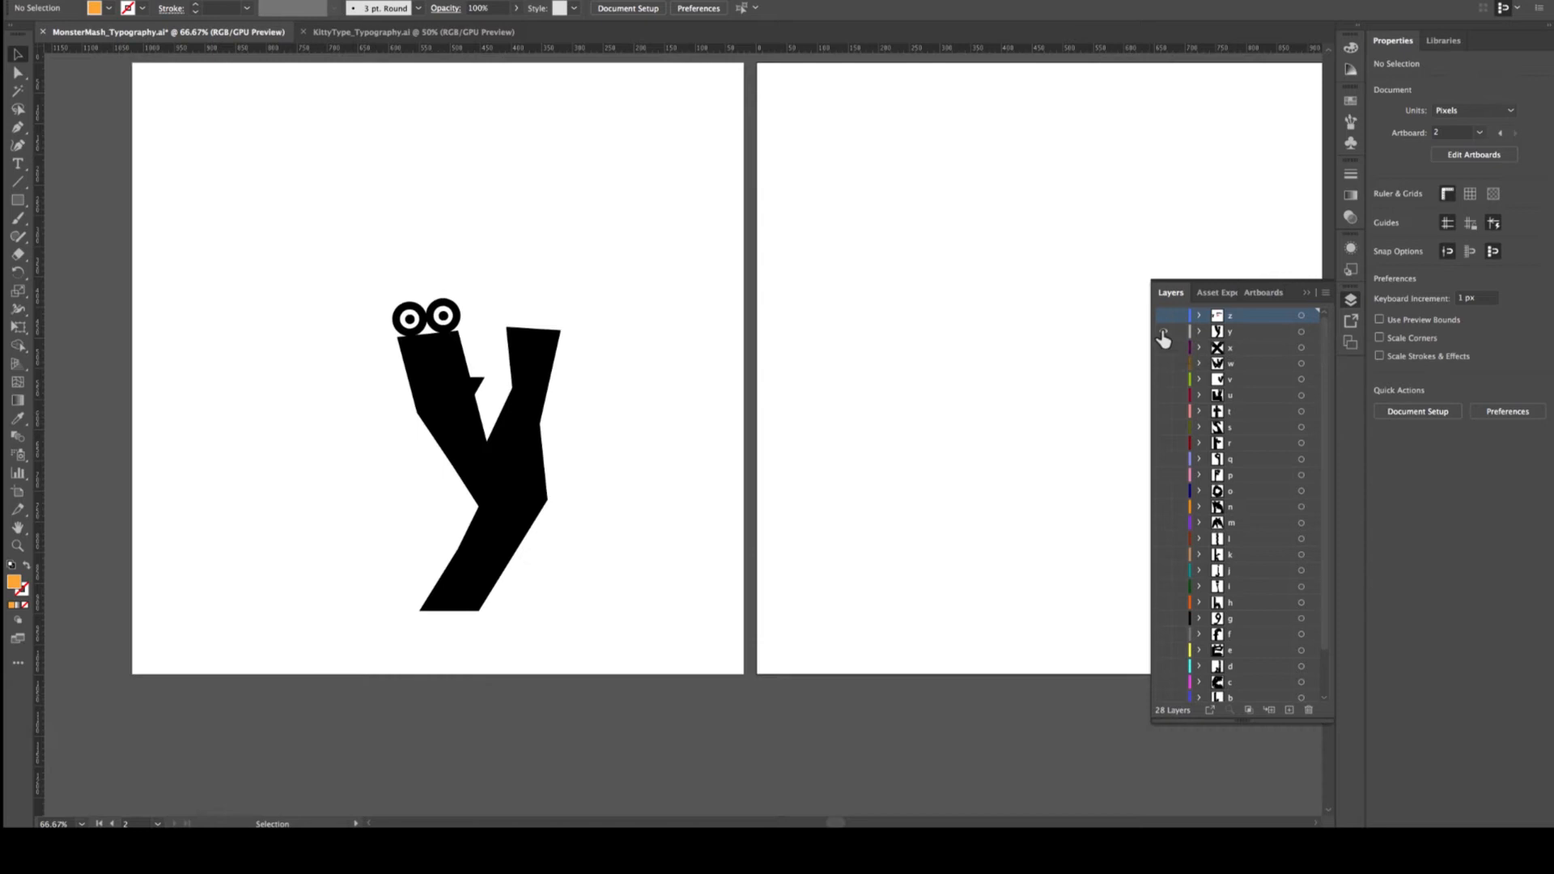
left_click(1163, 332)
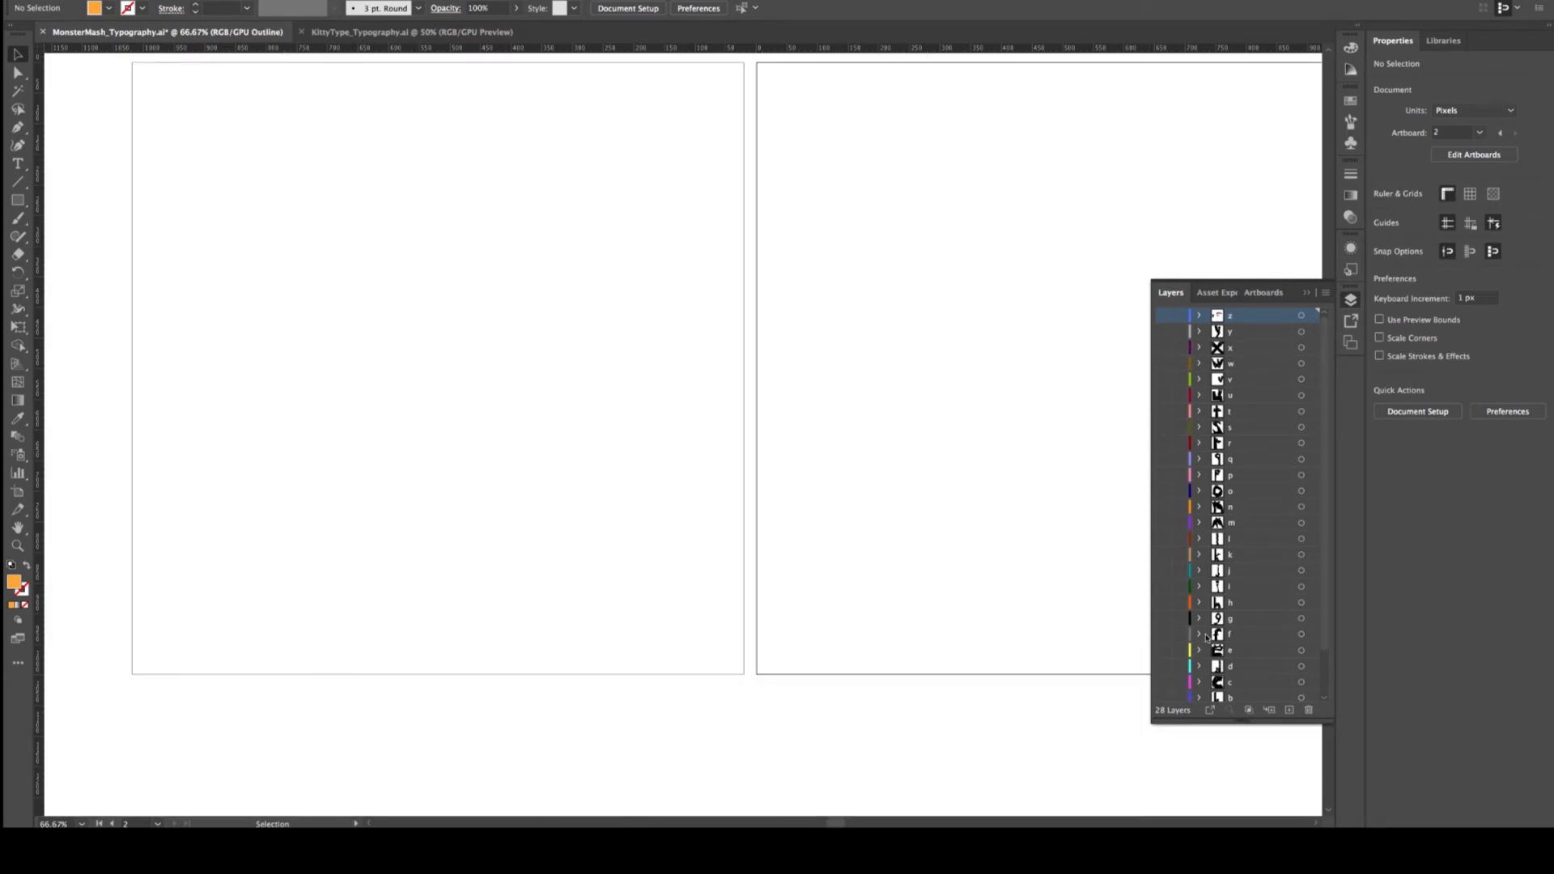
Show only the monster letter a layer and view the letter at 100% zoom
scroll(1206, 638, "down", 3)
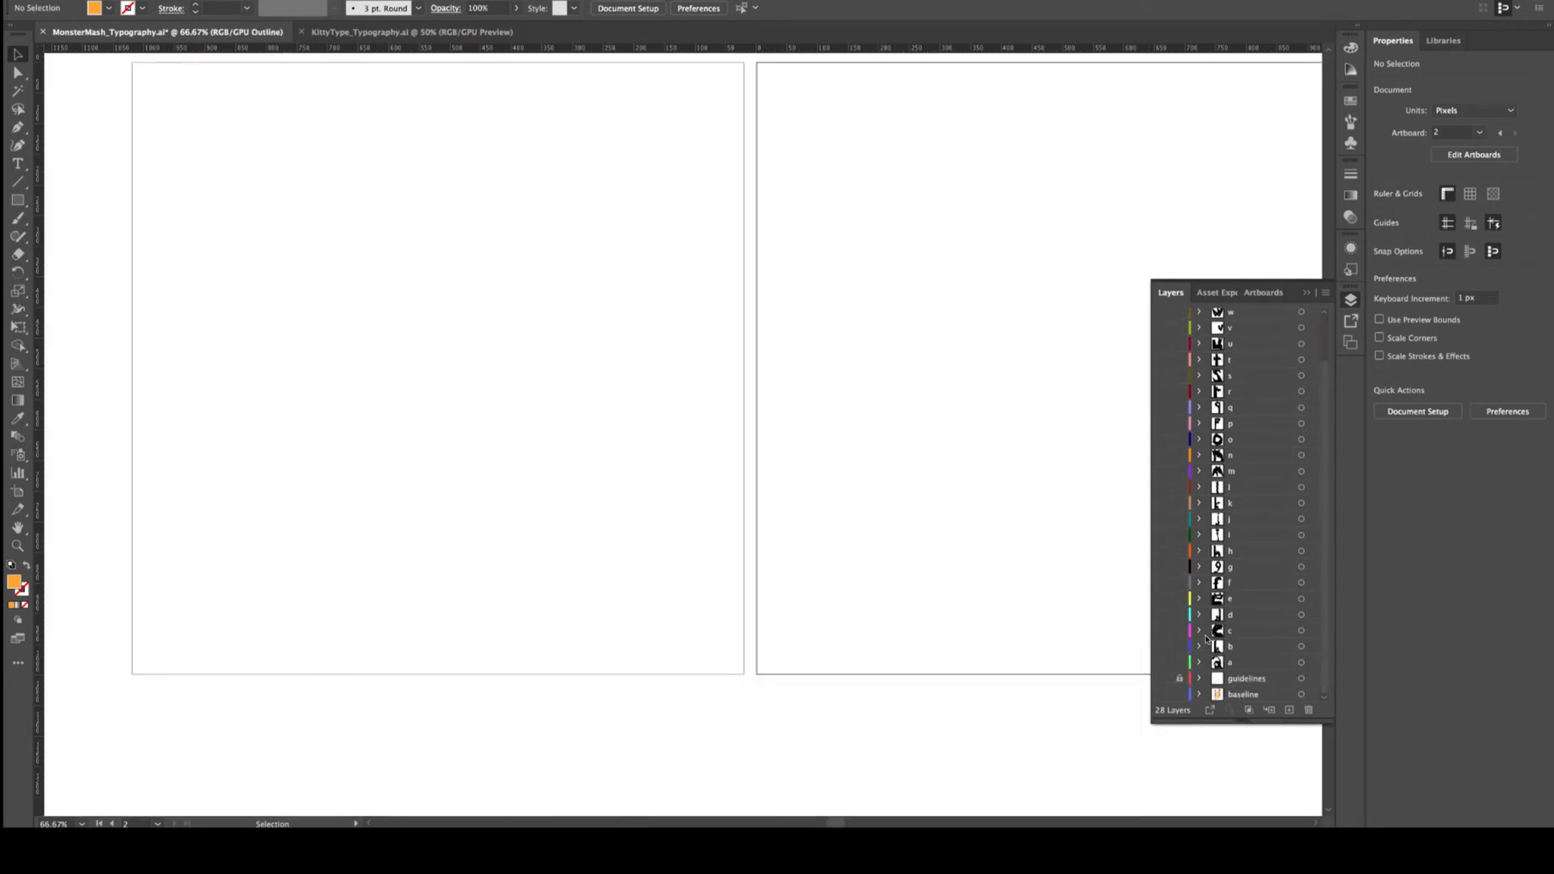
left_click(1163, 662)
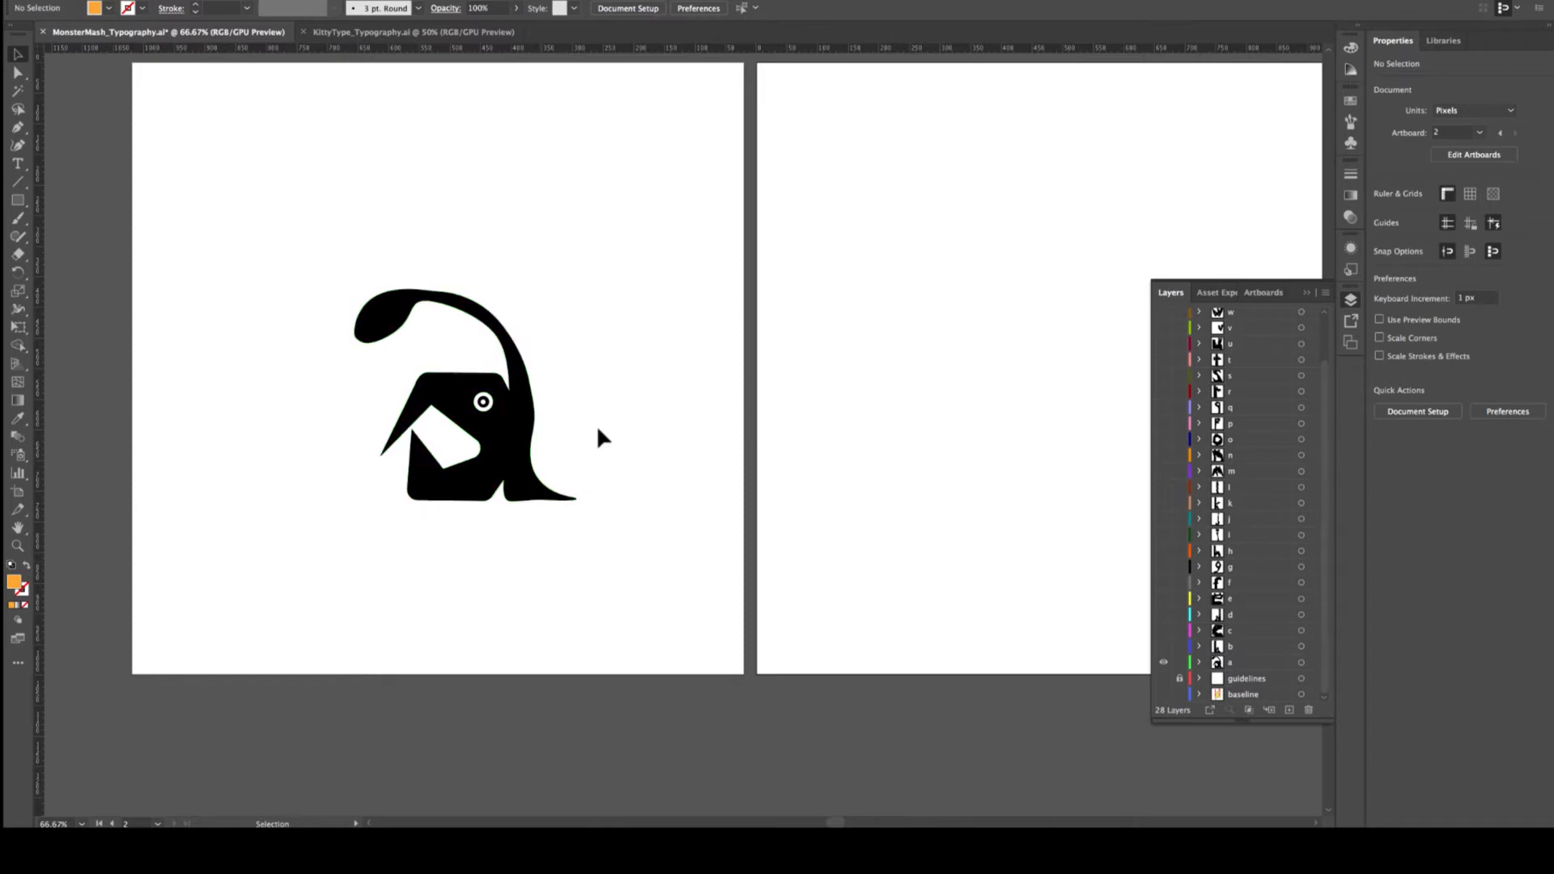
key("ctrl+1")
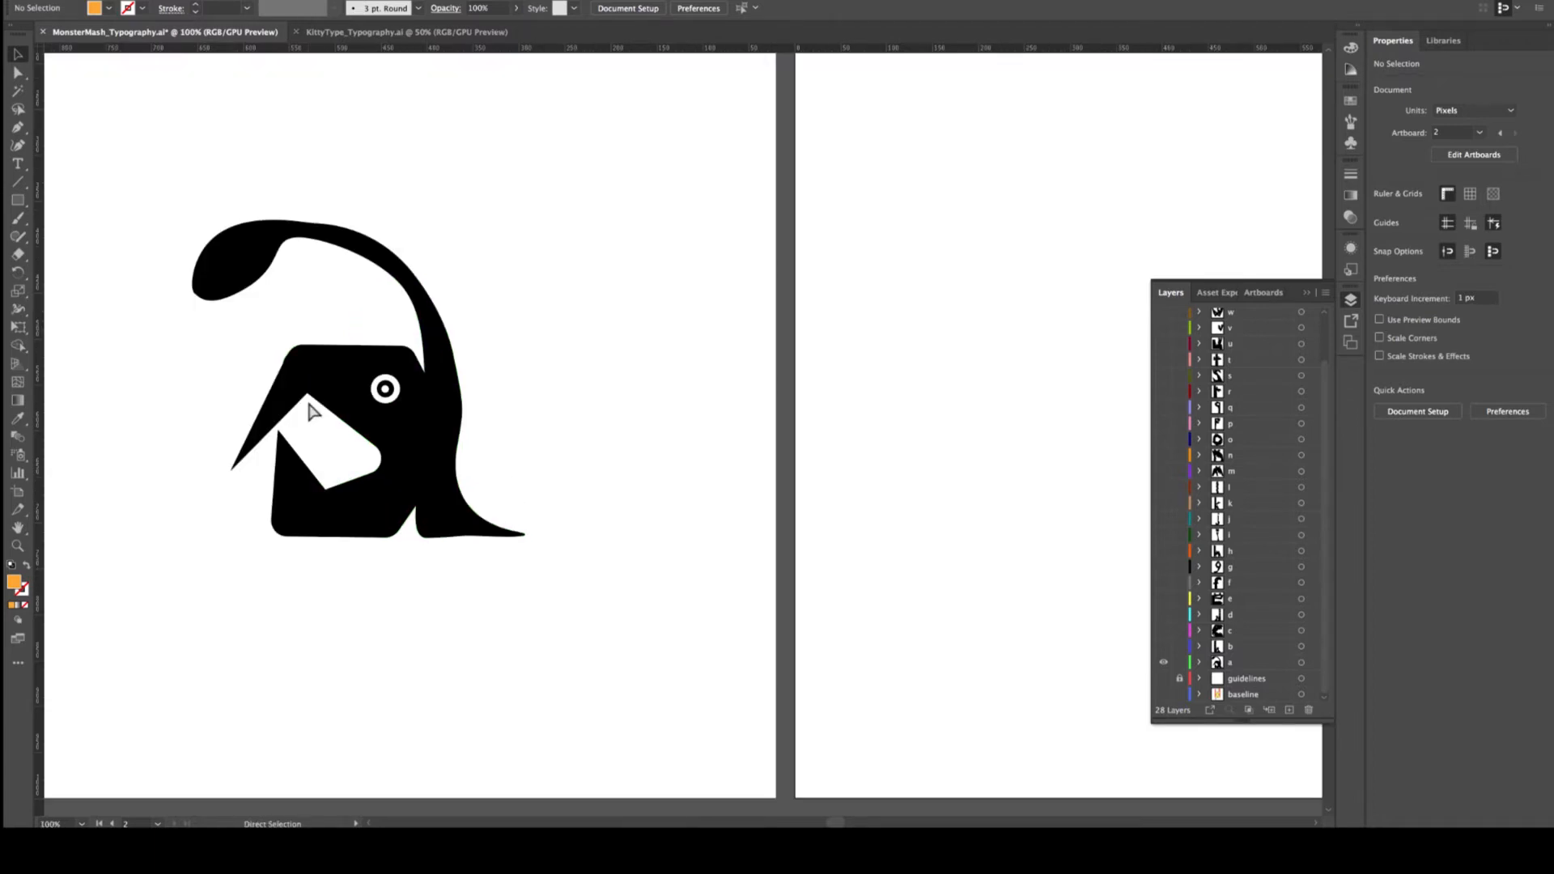
scroll(231, 412, "left", 3)
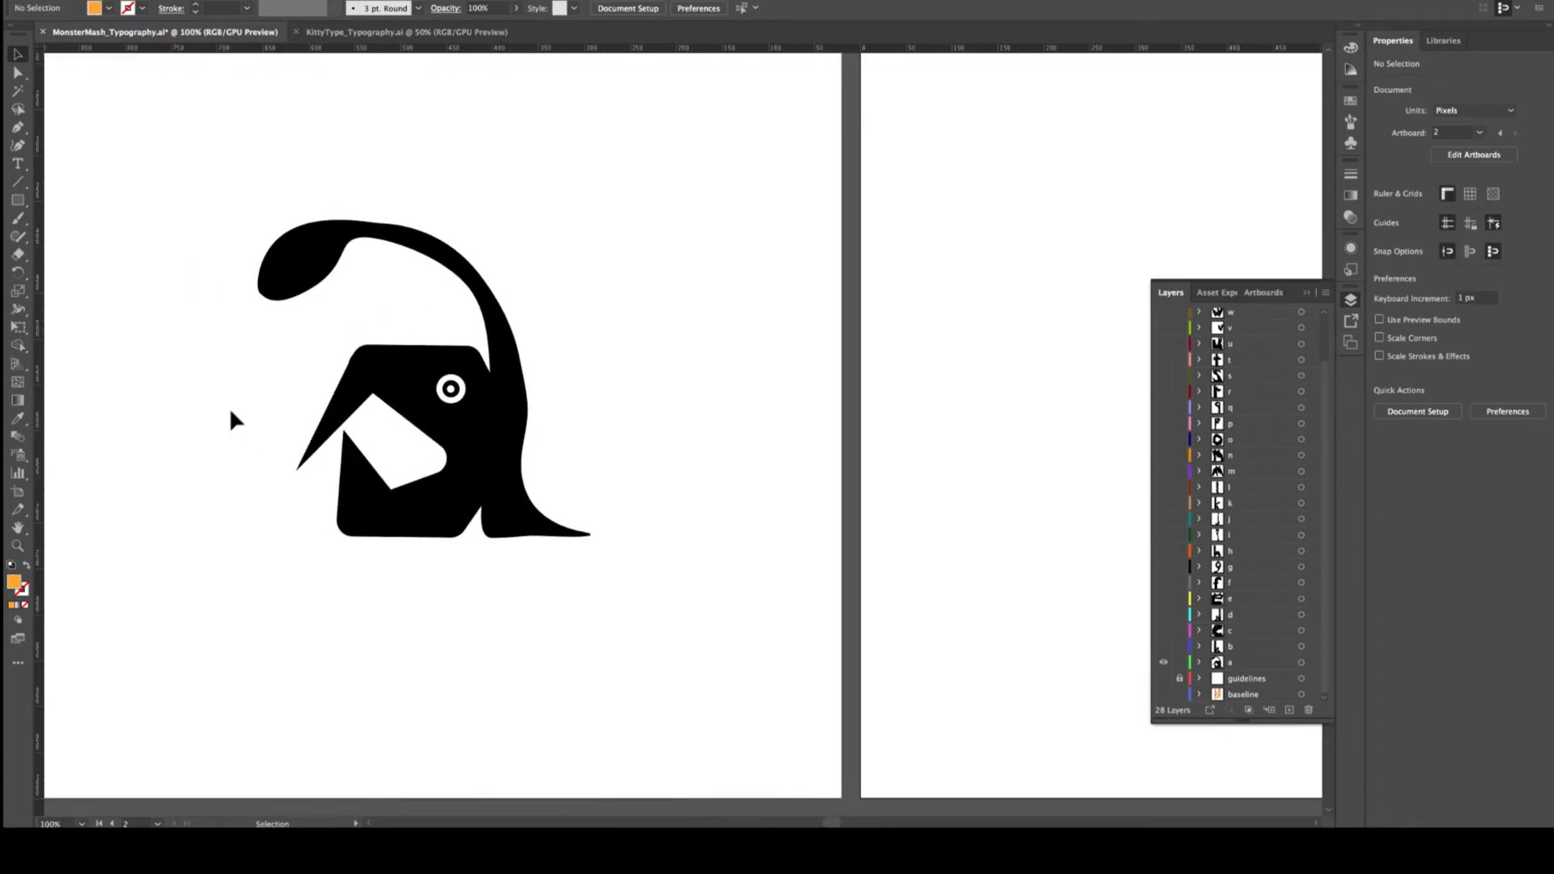
scroll(231, 412, "up", 2)
scroll(231, 412, "left", 1)
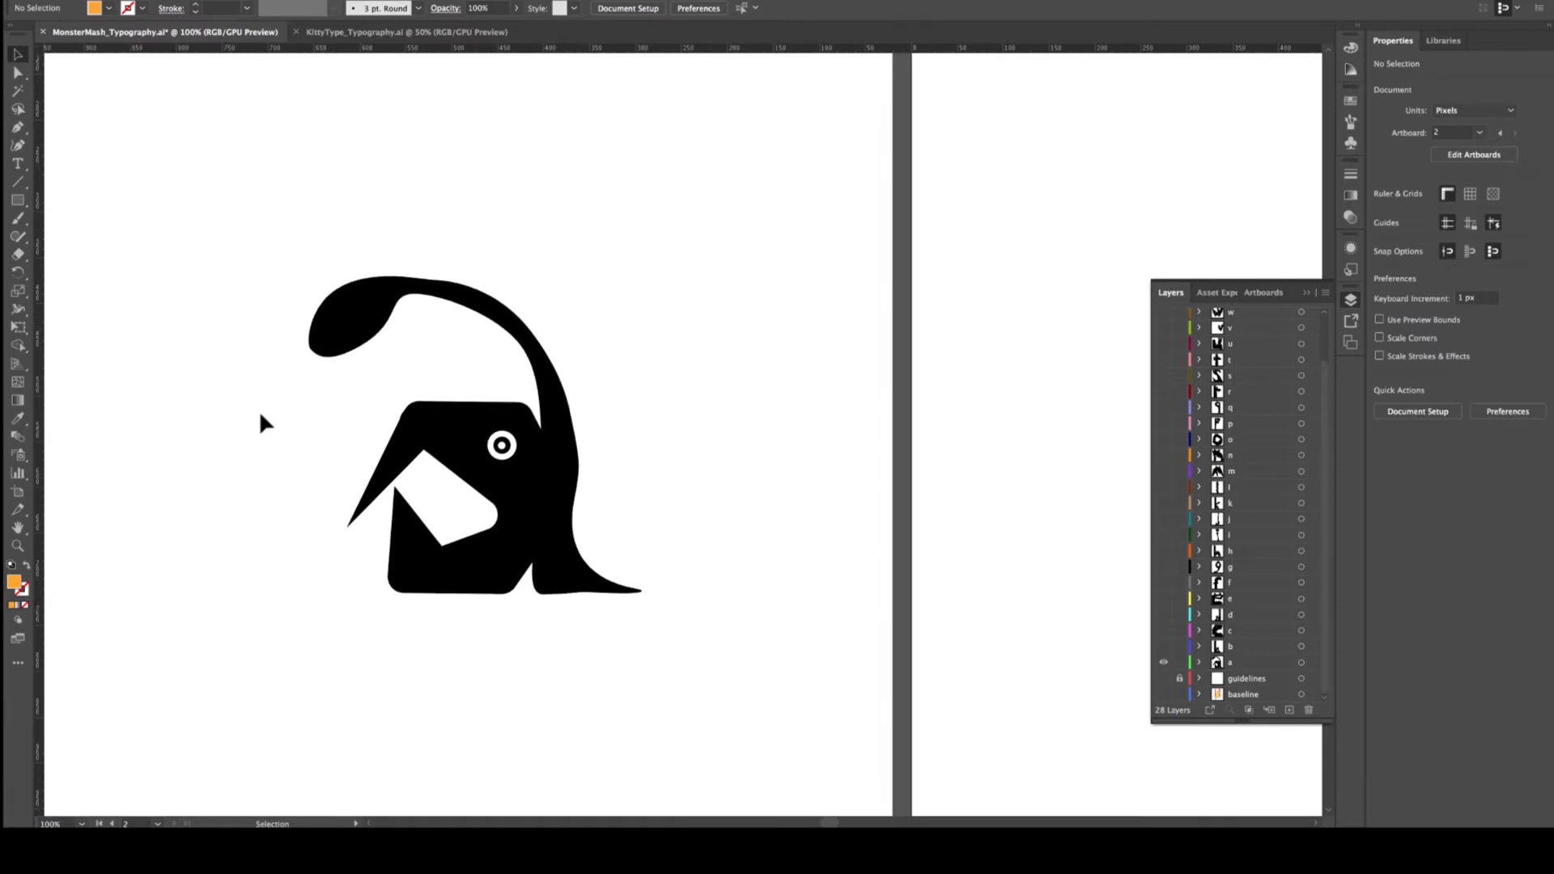
Select the whole monster letter a and examine its outline and cut-out mouth
left_click_drag(222, 229, 688, 709)
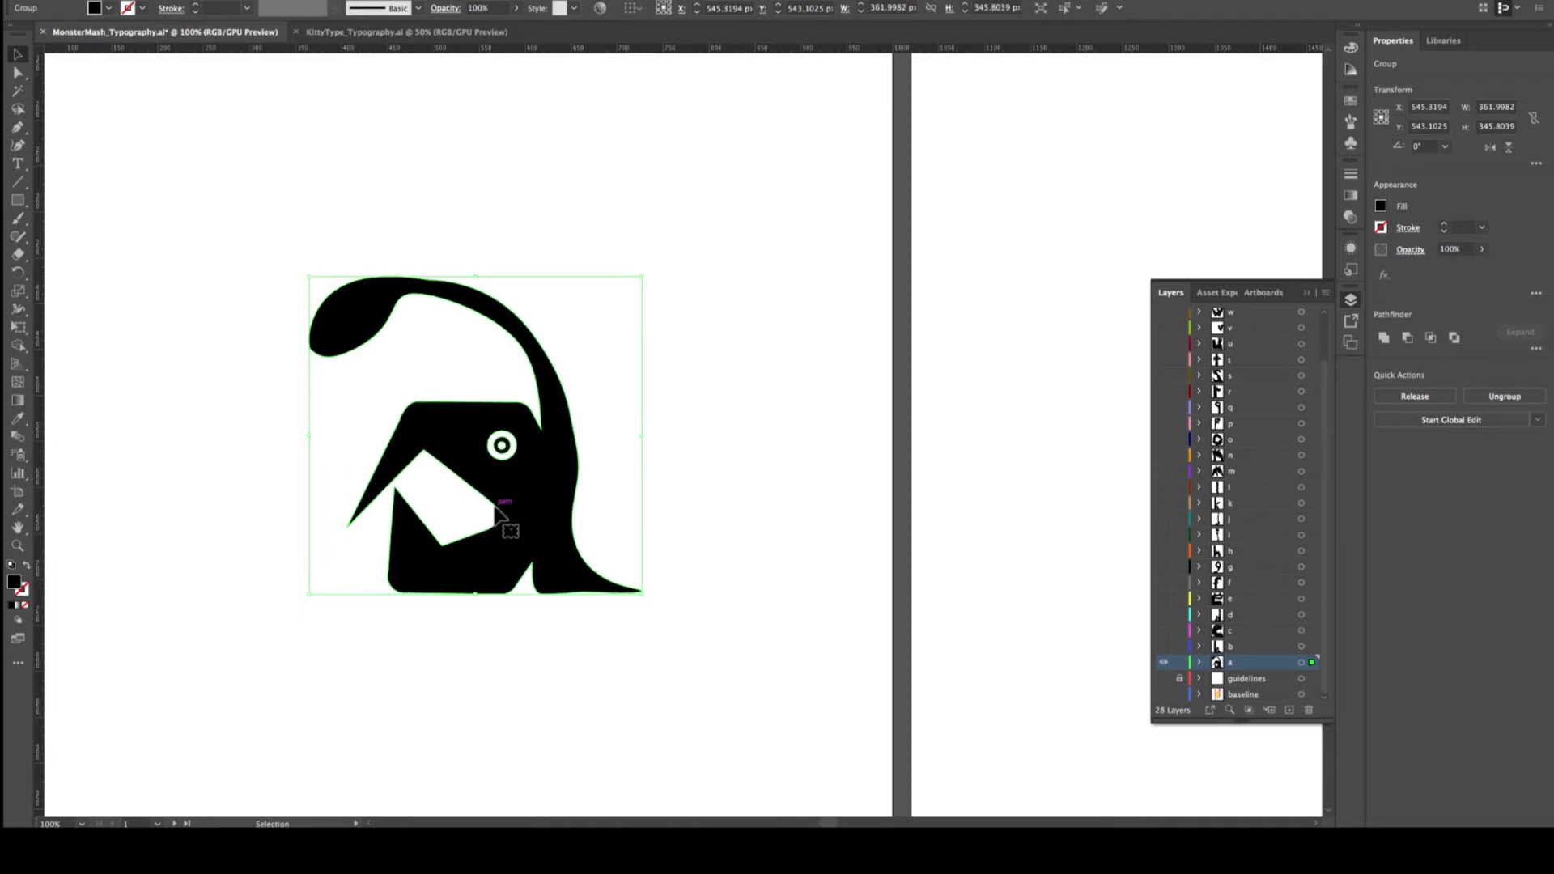
scroll(658, 637, "right", 1)
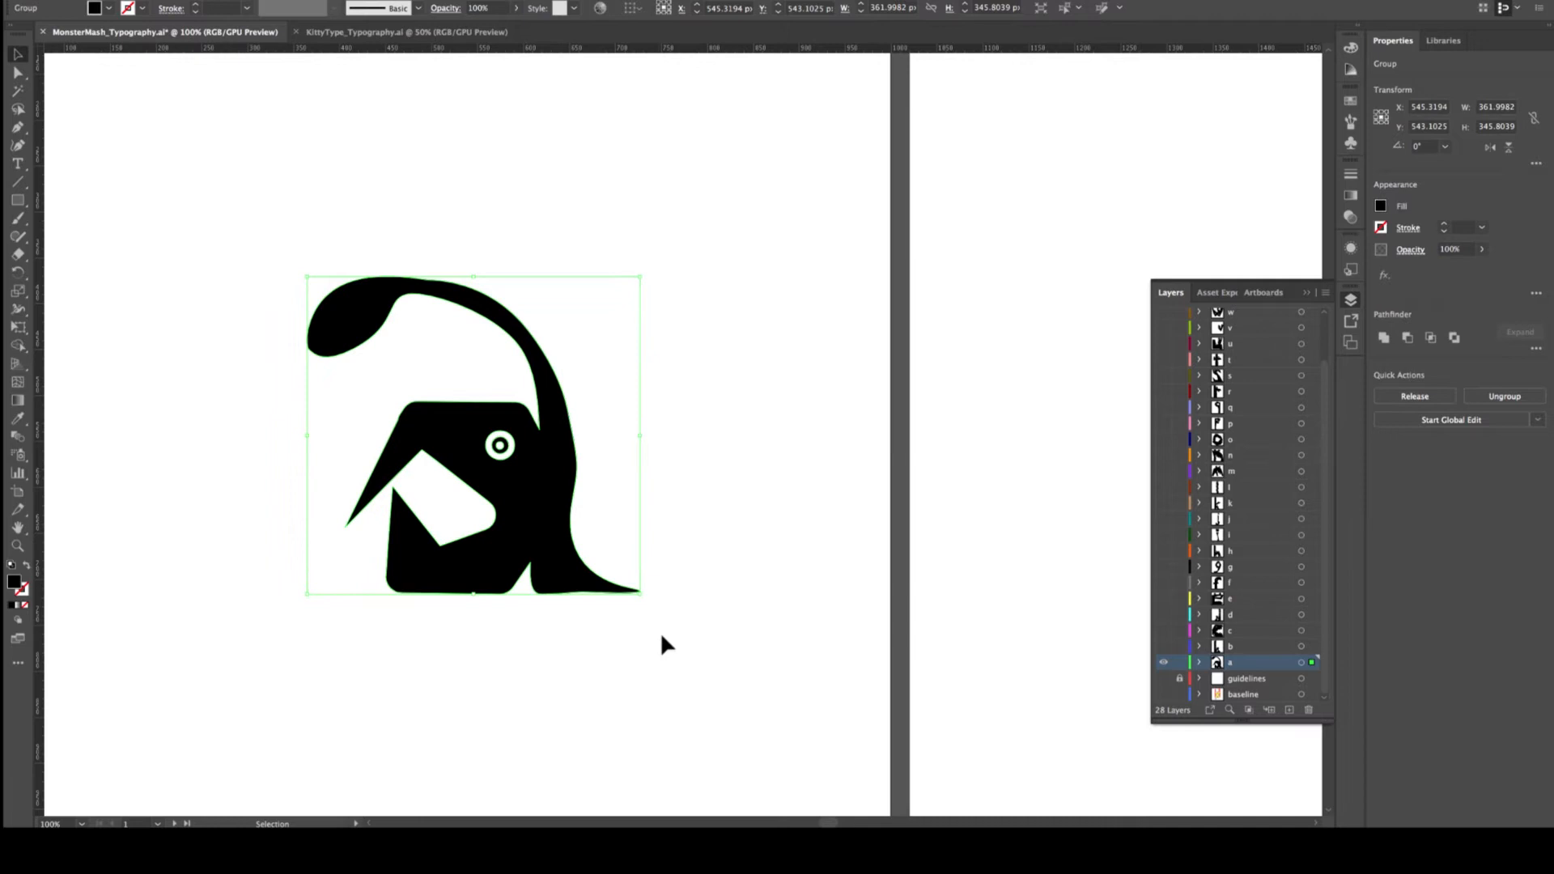
scroll(662, 636, "left", 2)
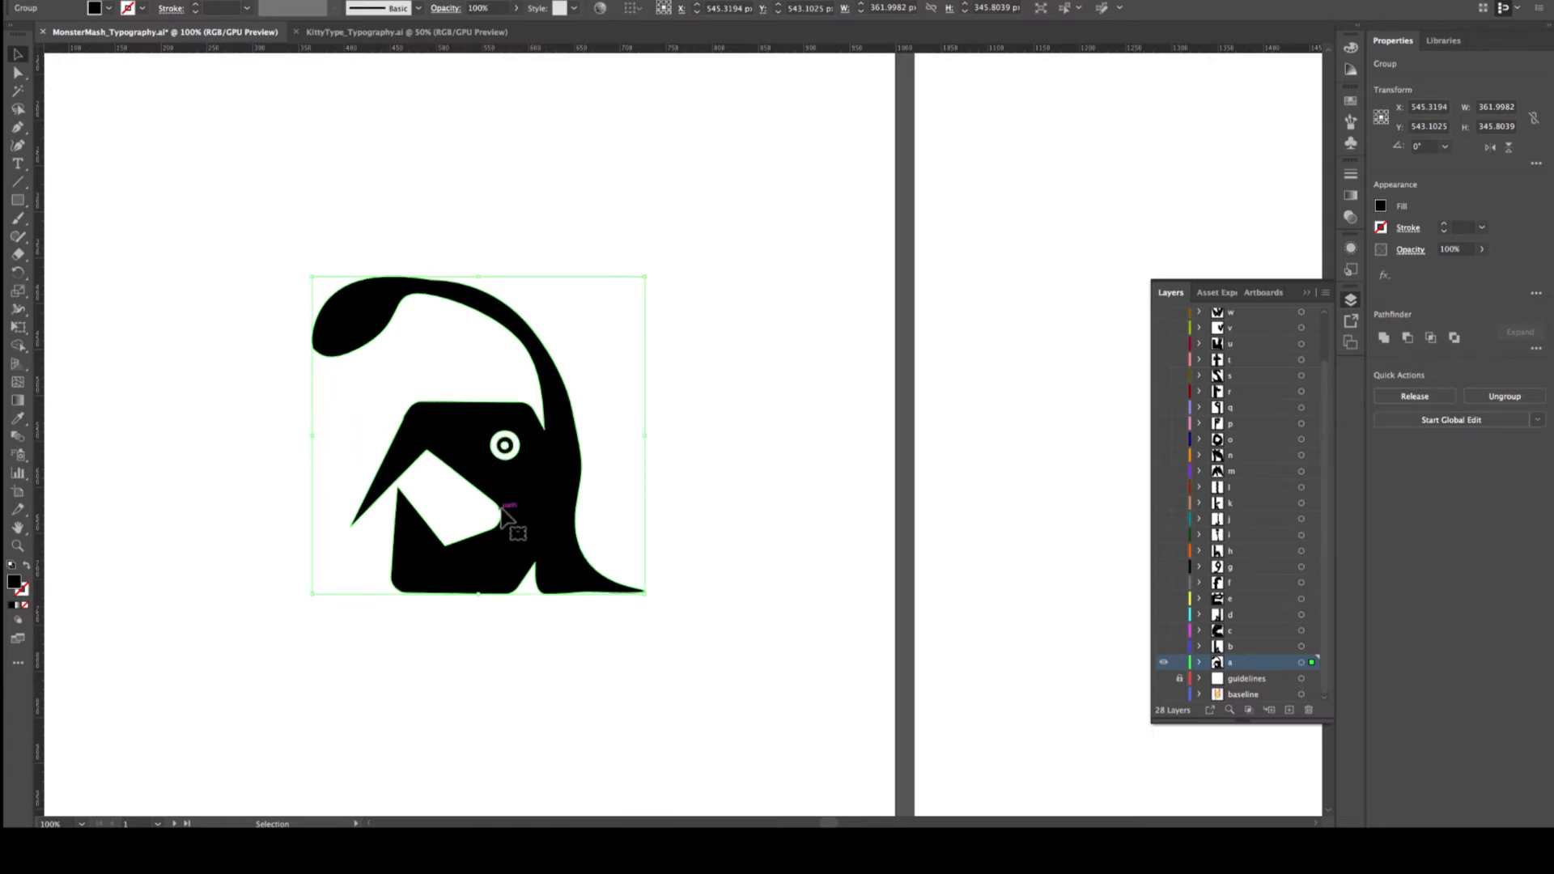
Draw a rectangle of about 290 by 626 px beside the letter a and fill it with bright pink
left_click(18, 199)
mouse_move(714, 140)
left_mouse_down()
mouse_move(805, 285)
mouse_move(947, 714)
mouse_move(982, 711)
left_mouse_up()
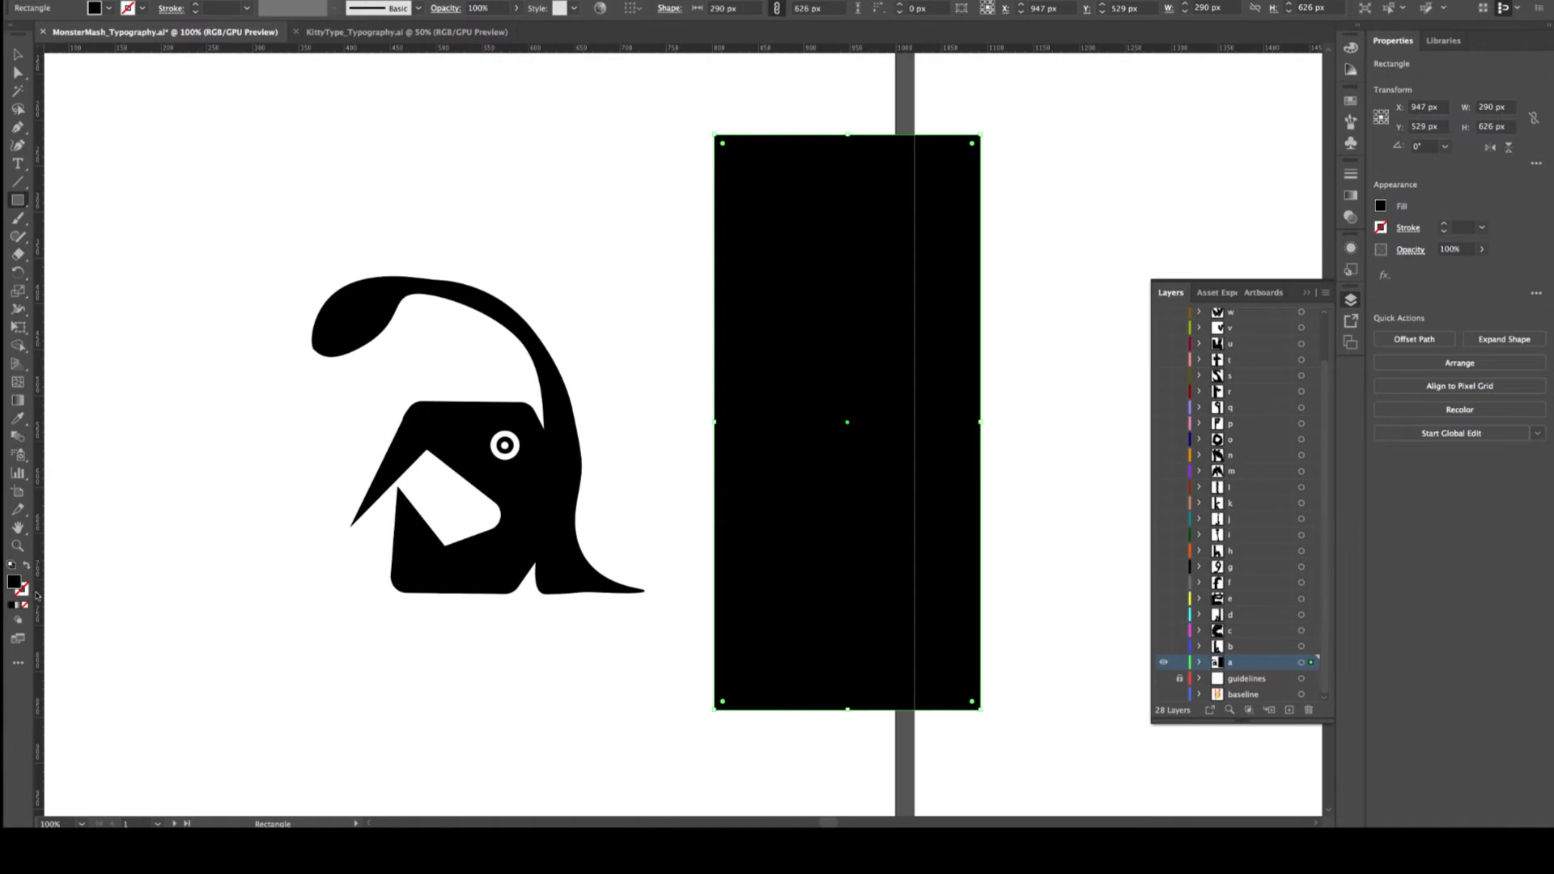
double_click(15, 582)
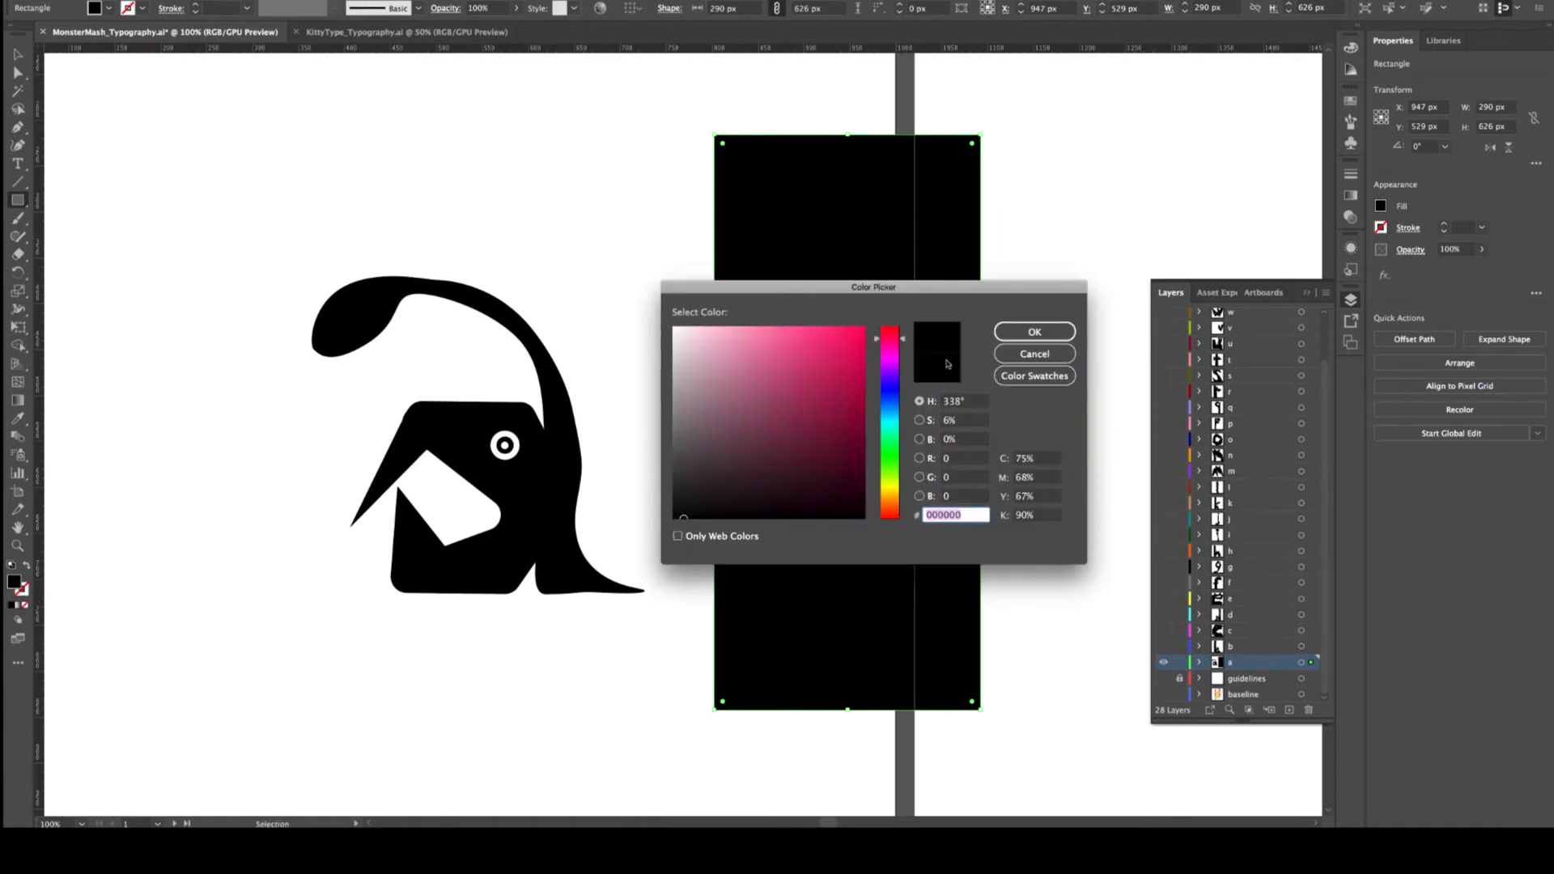
left_click(1009, 335)
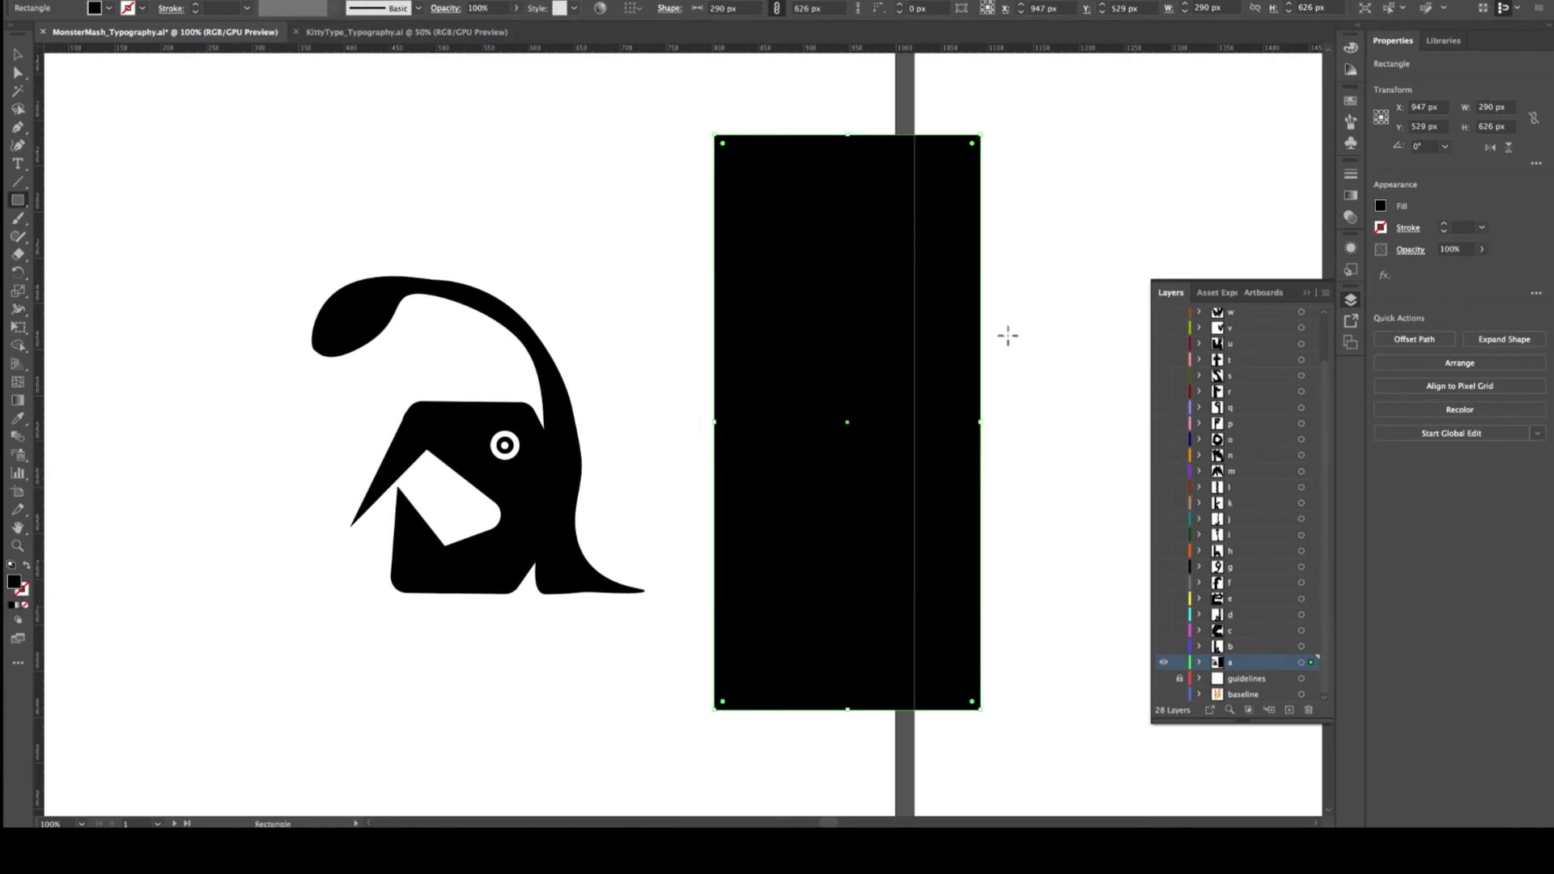
left_click(17, 54)
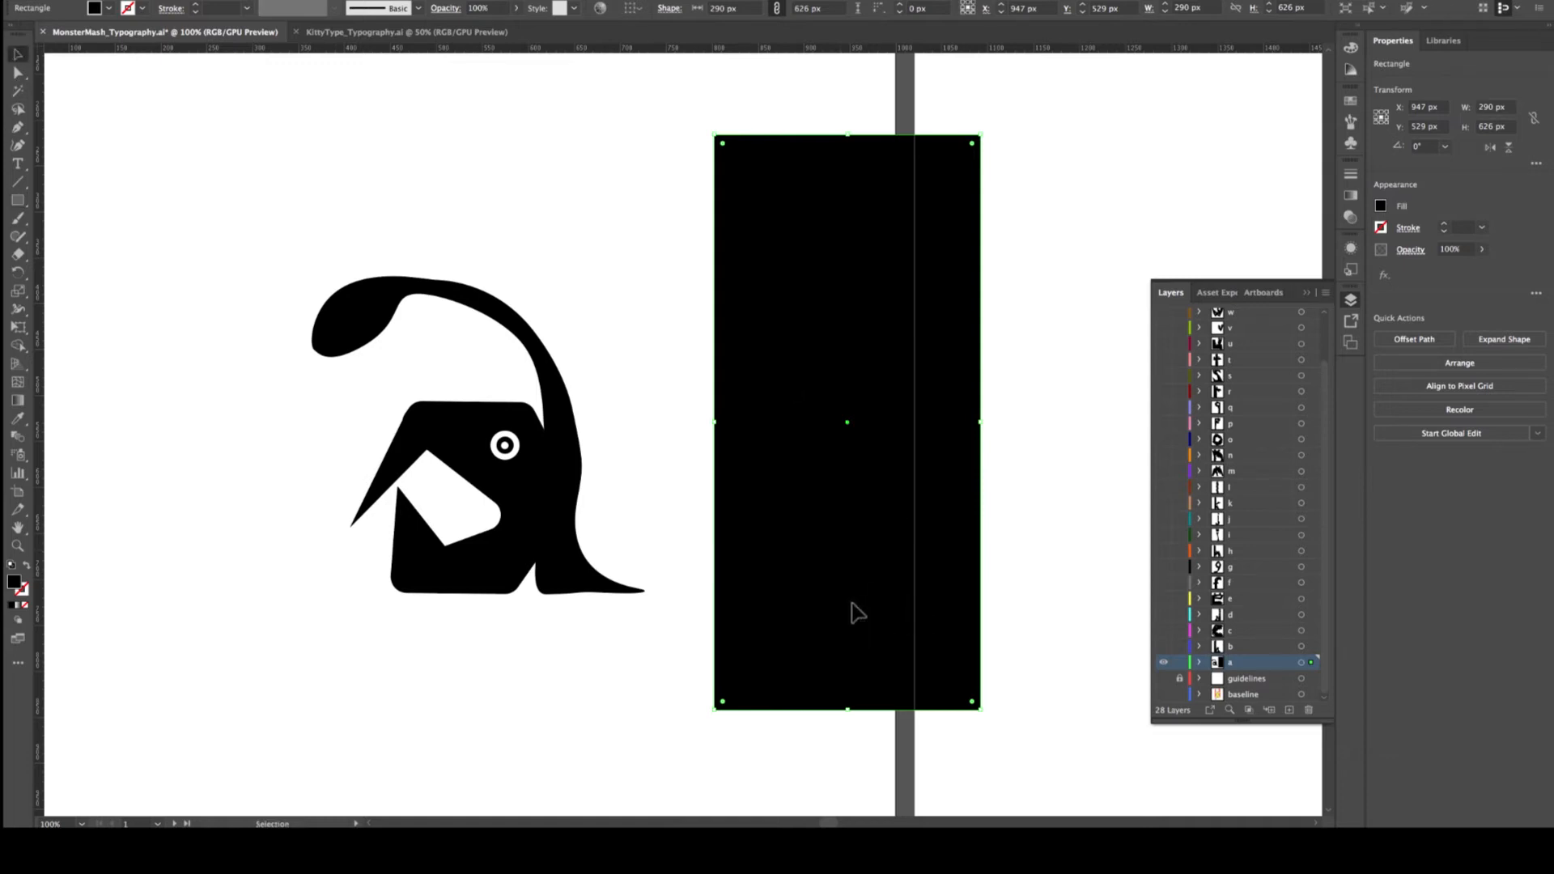
double_click(16, 581)
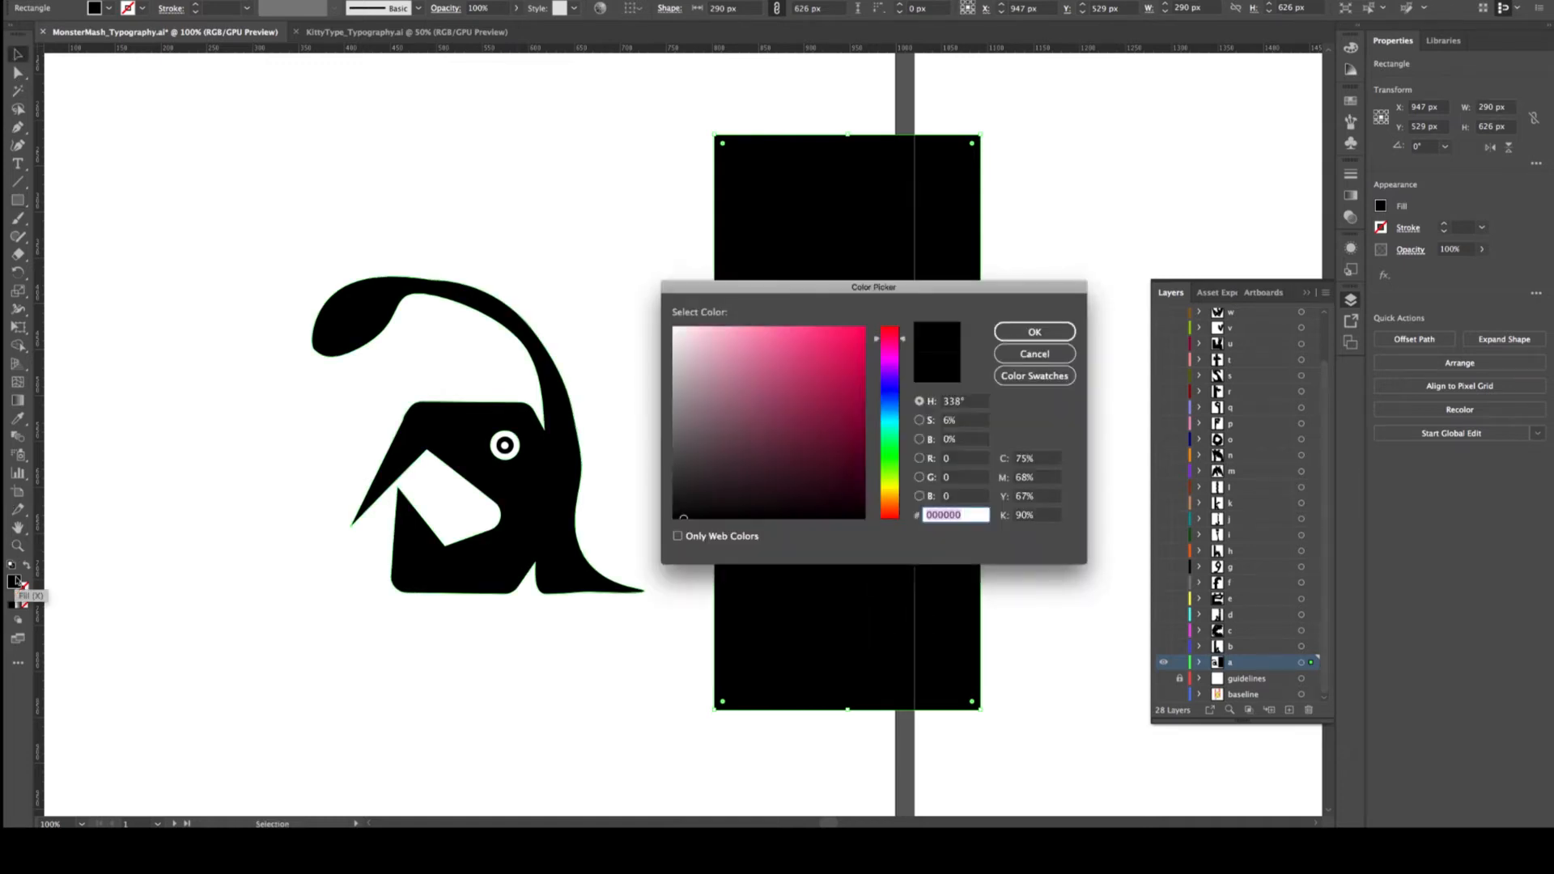
left_click(836, 328)
left_click(1028, 332)
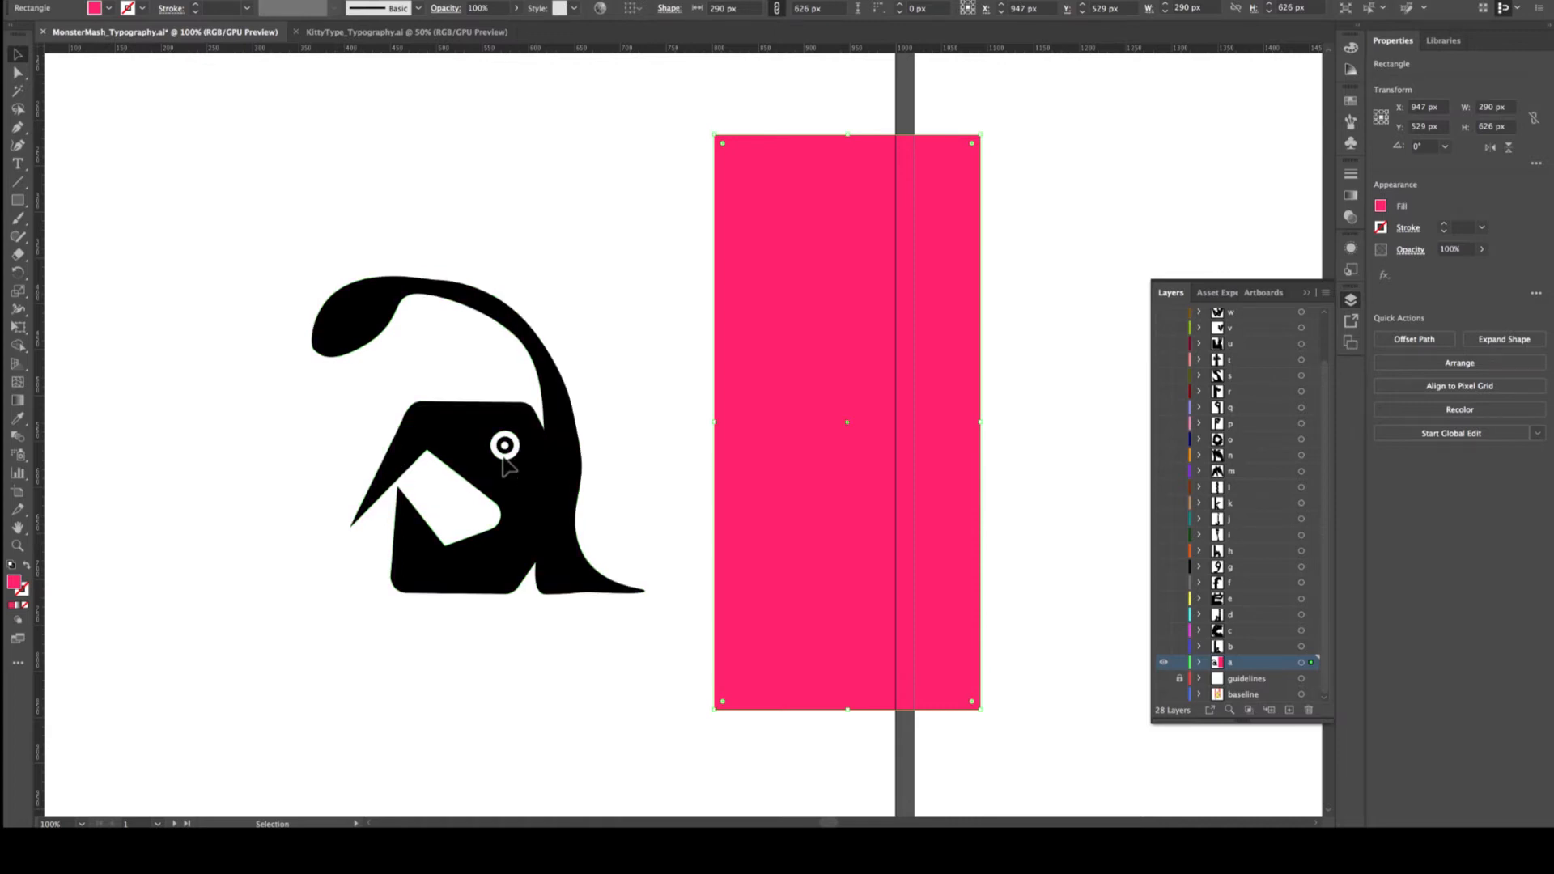
Try moving the letter a onto the pink rectangle and undo the move
left_click_drag(222, 264, 596, 640)
left_click_drag(566, 518, 865, 513)
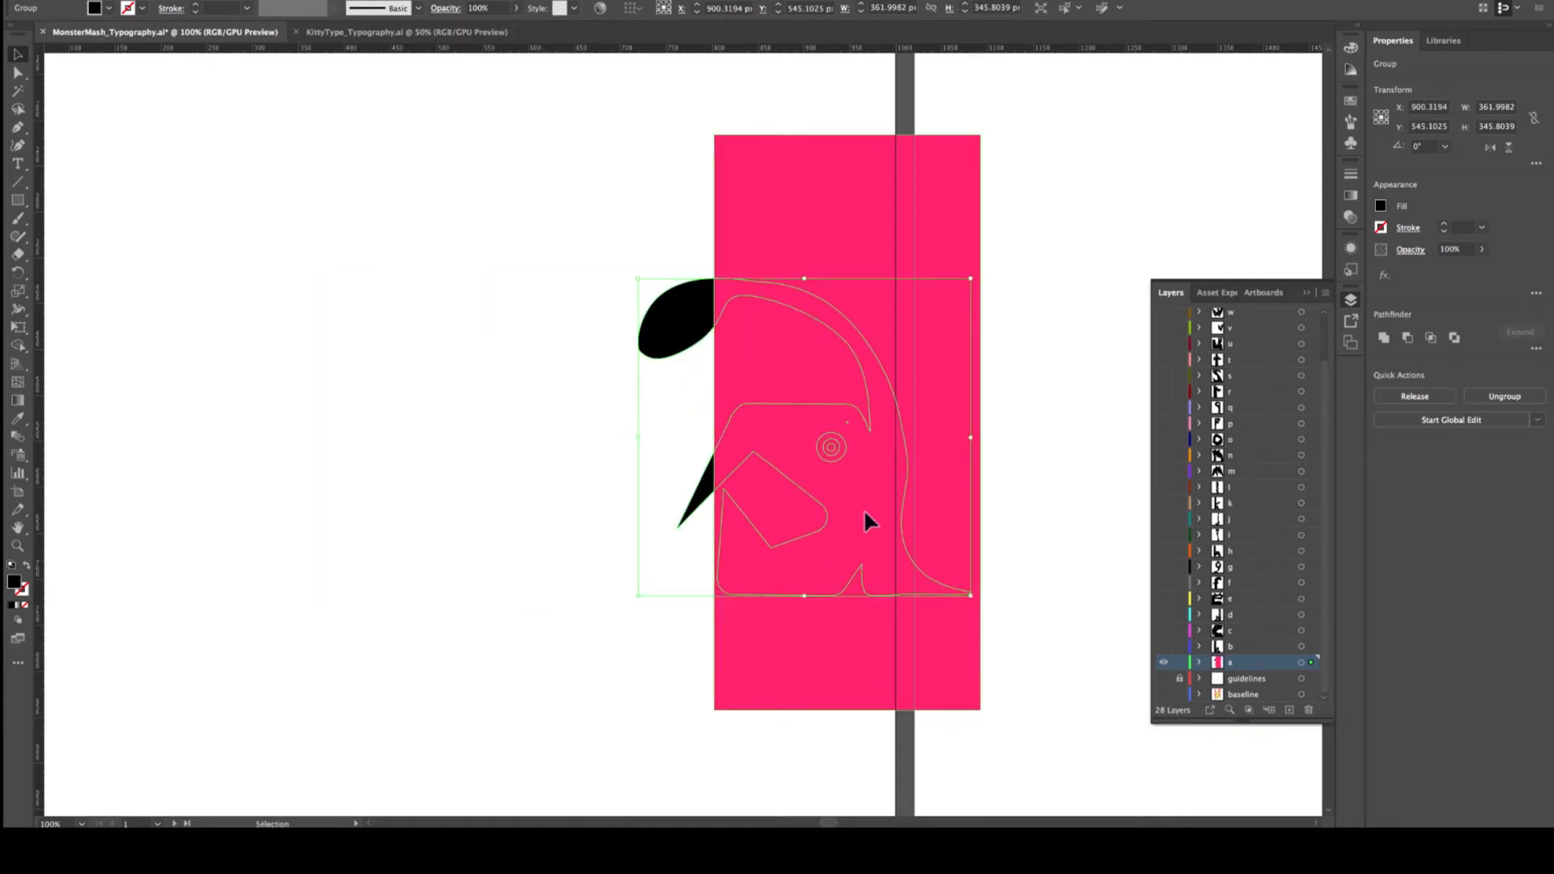
key("ctrl+z")
Send the pink rectangle to the back of the stacking order, behind the letter a
left_click(862, 508)
right_click(854, 538)
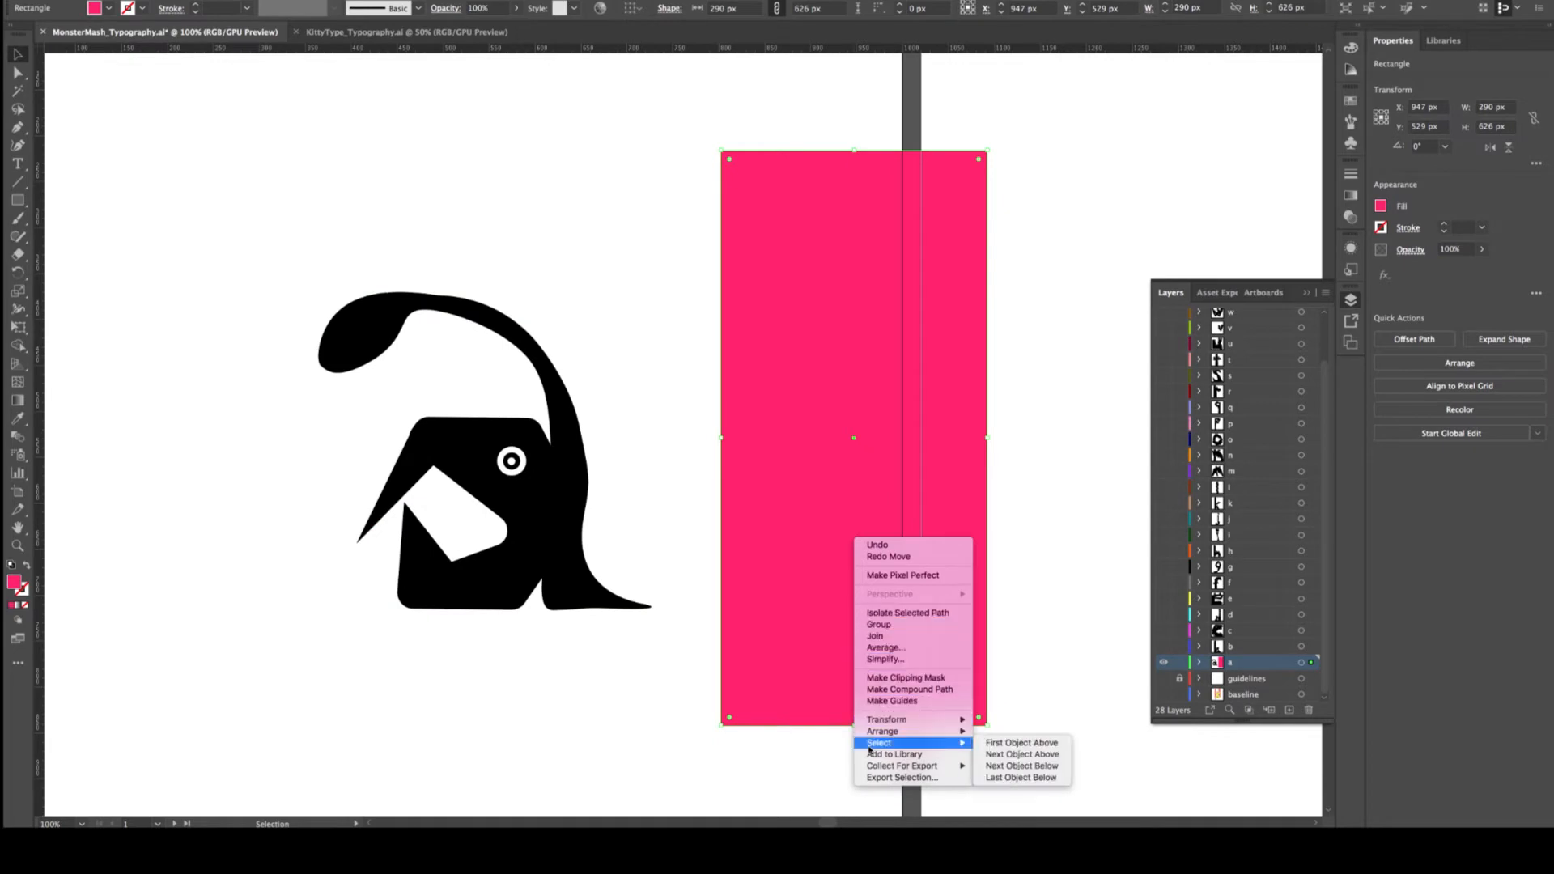
mouse_move(874, 733)
left_click(1012, 766)
Move the letter a over the pink rectangle to check its see-through cut-outs, undo the move, and delete the rectangle
left_click(154, 198)
left_click_drag(182, 209, 628, 656)
left_click_drag(562, 543, 983, 560)
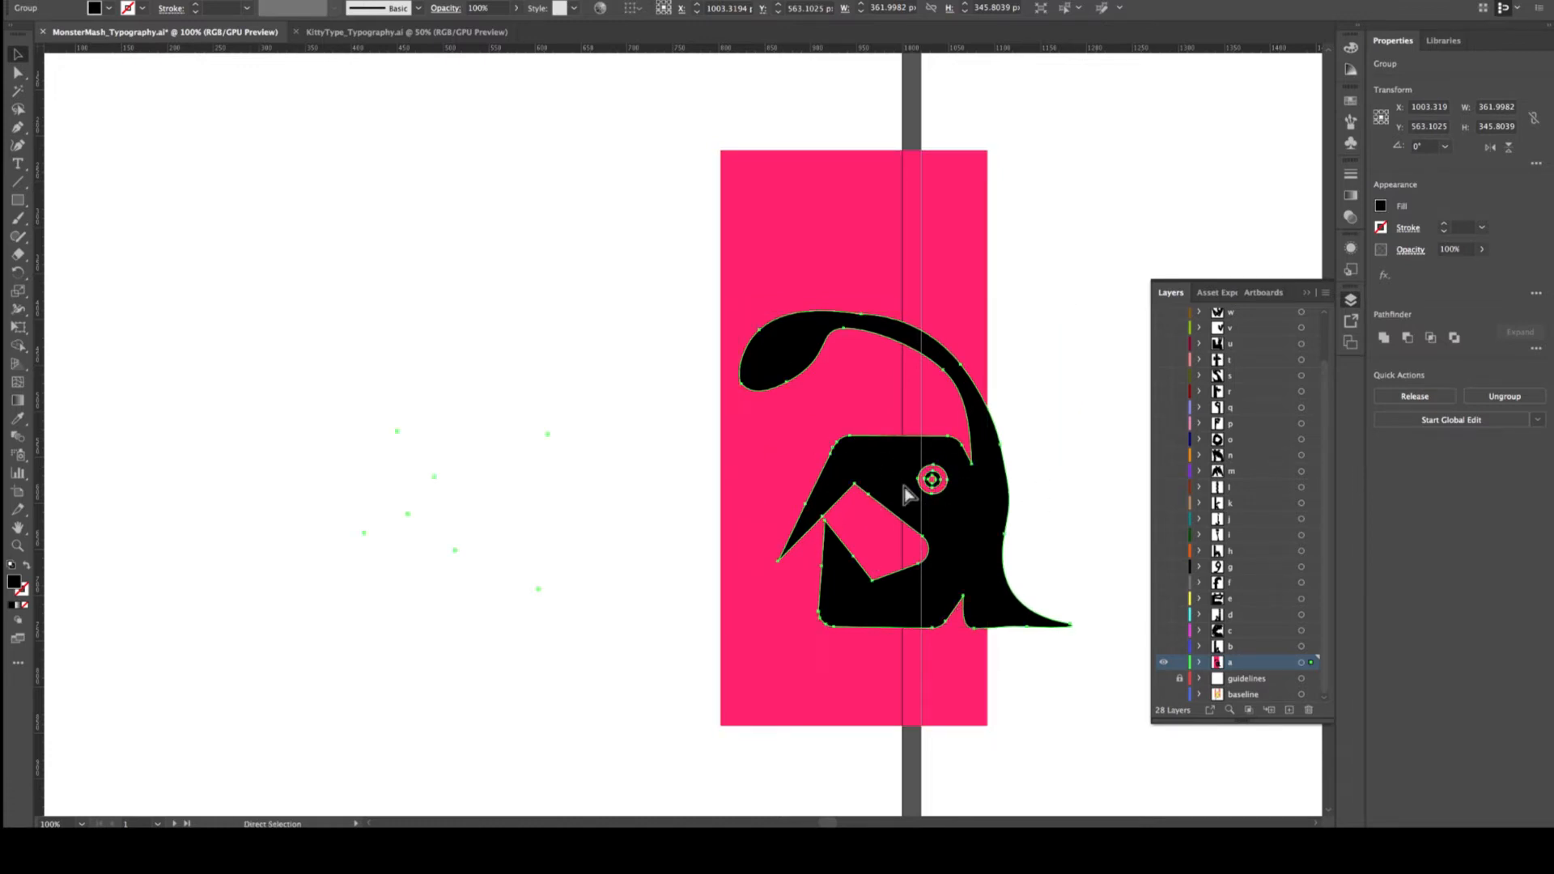
key("super+z")
left_click(838, 631)
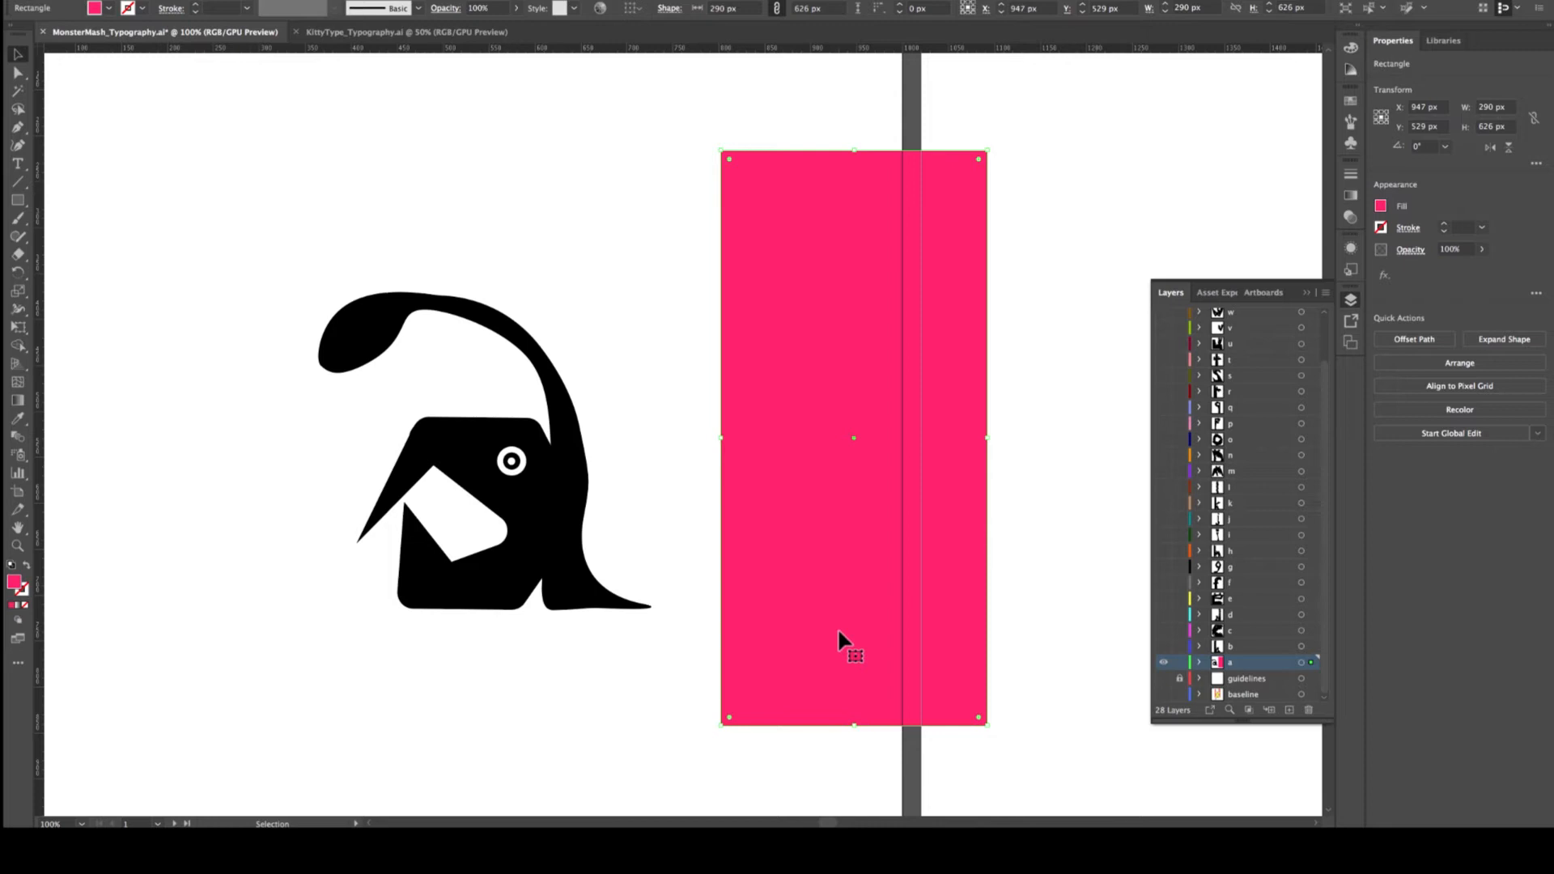
key("Delete")
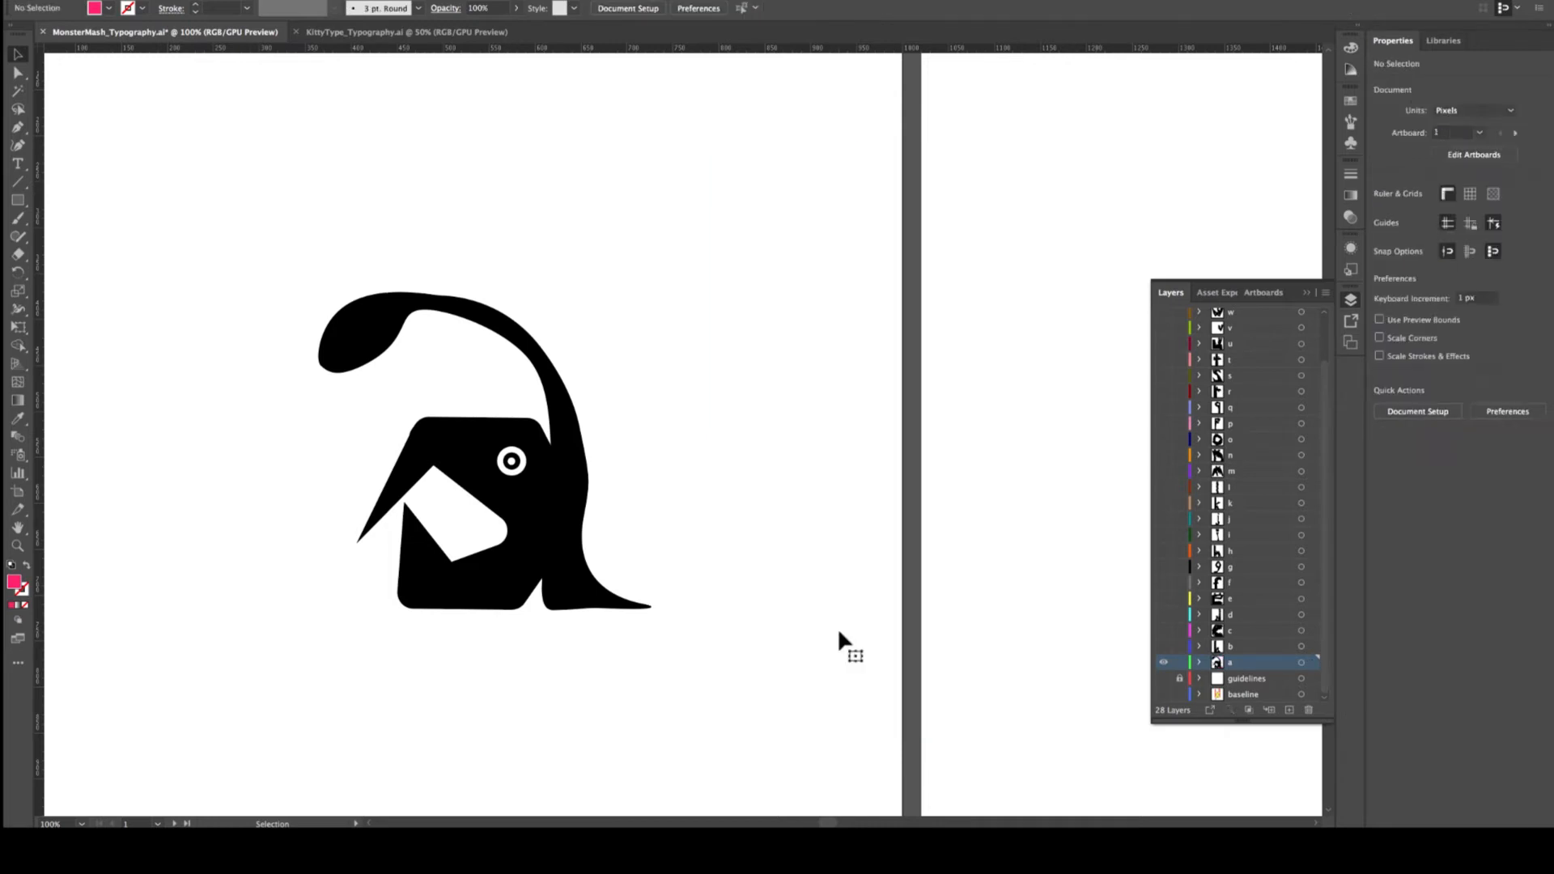
Switch to the KittyType_Typography.ai document, hide the letter a, and briefly show the letter b for review
left_click(376, 34)
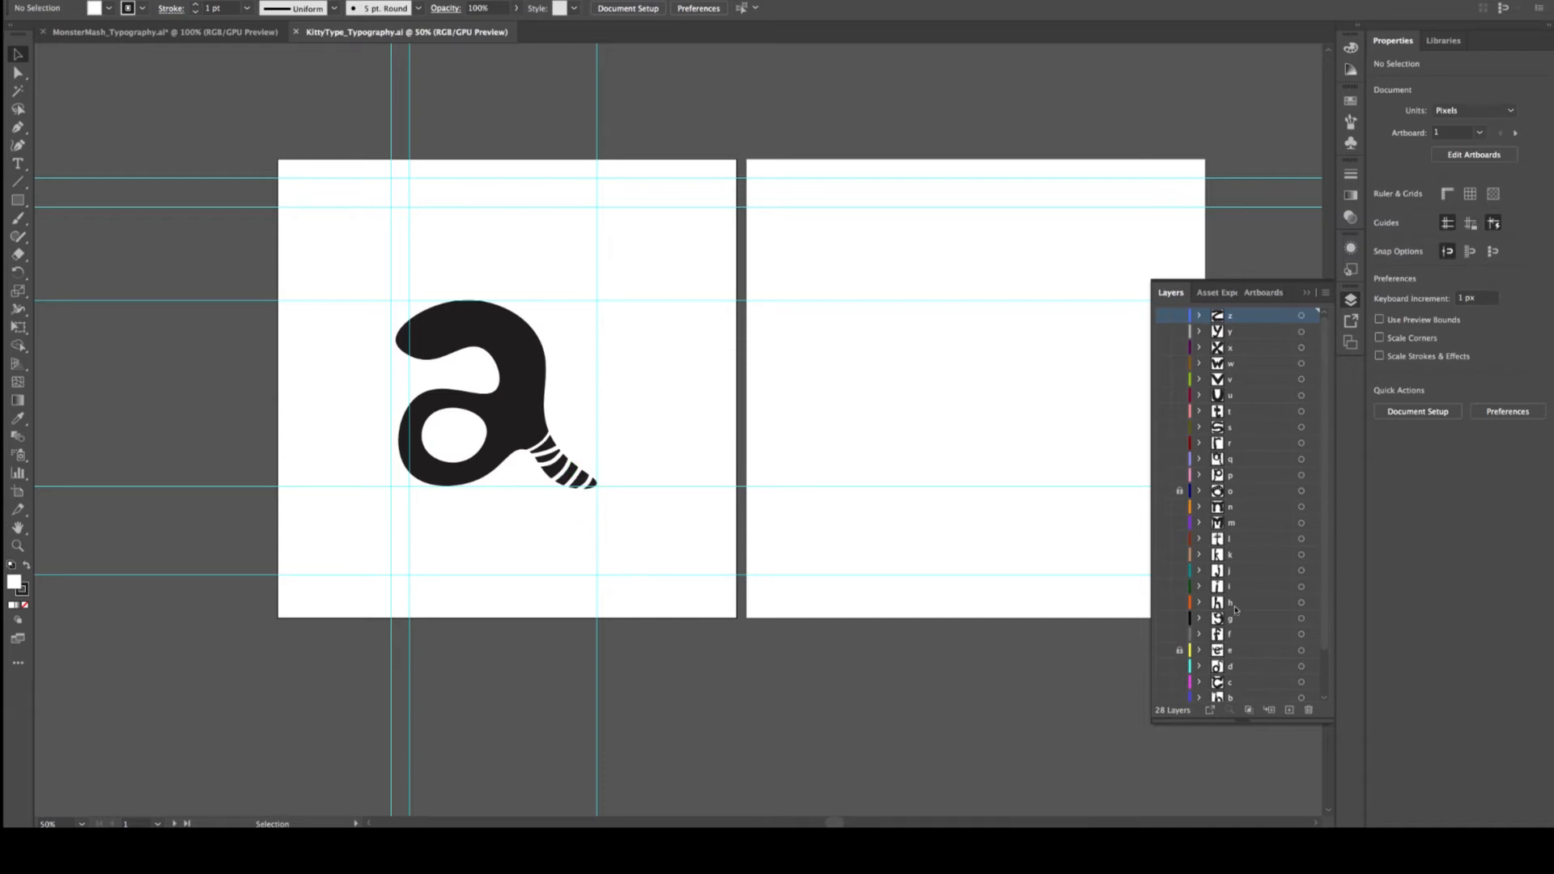
scroll(1236, 609, "down", 3)
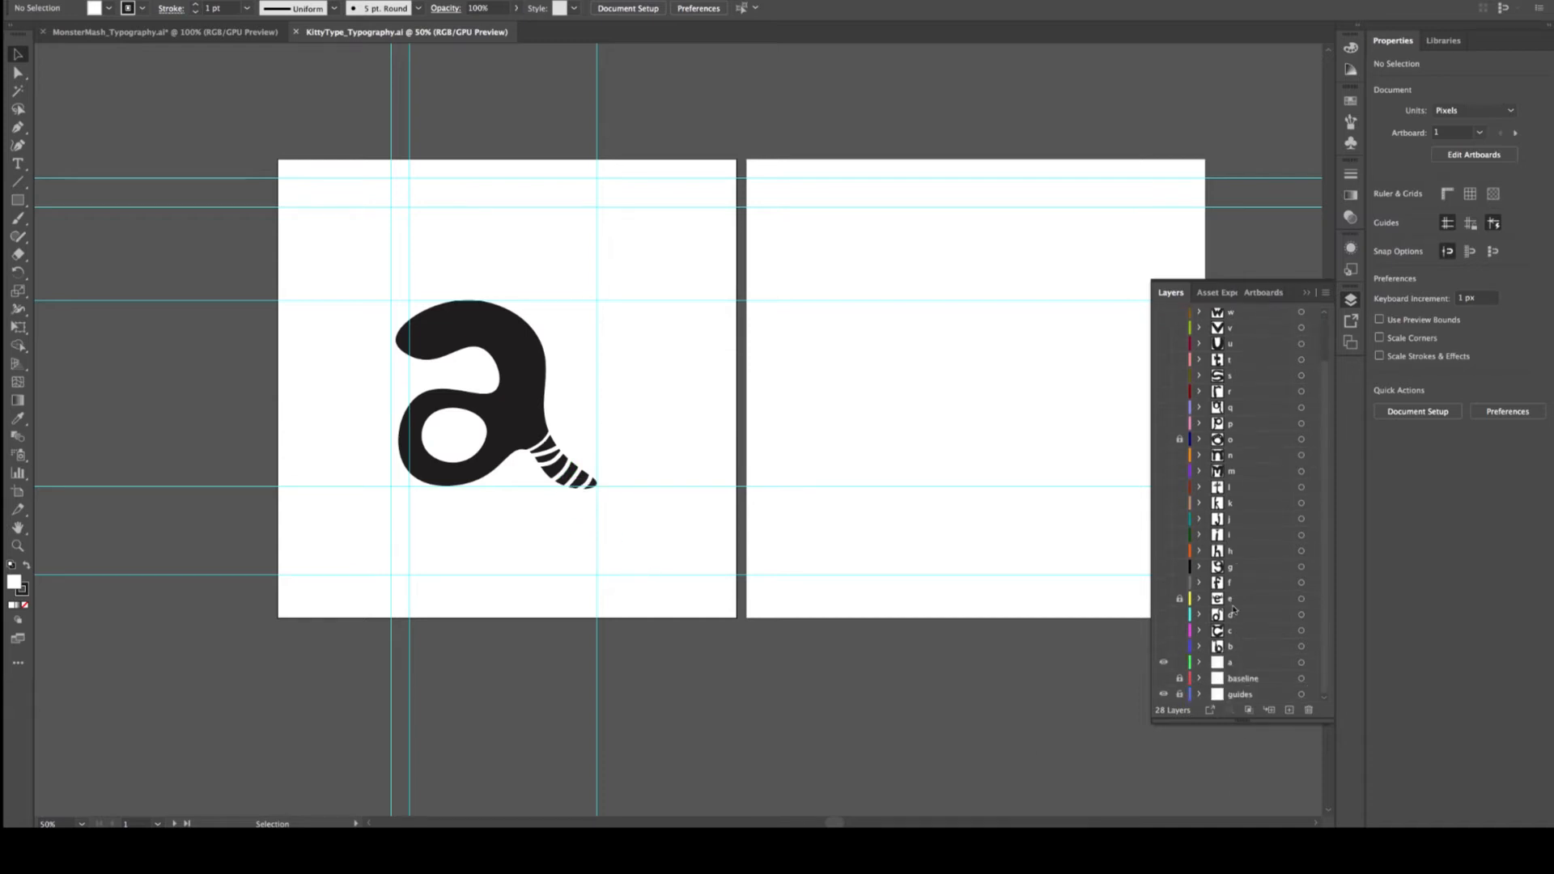
left_click(1163, 662)
left_click(1164, 647)
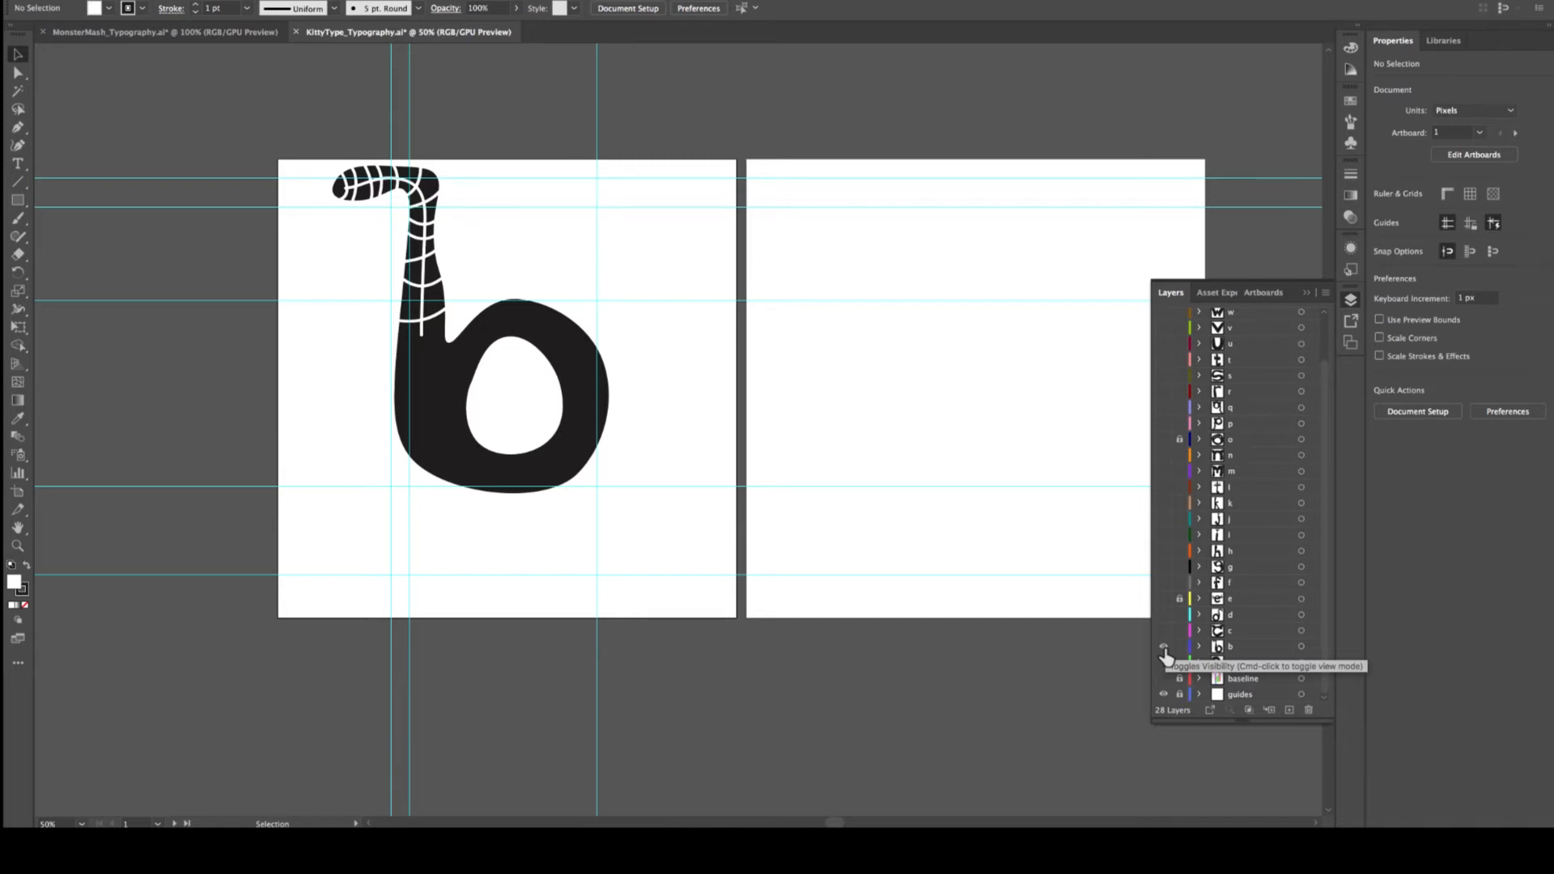
left_click(1164, 648)
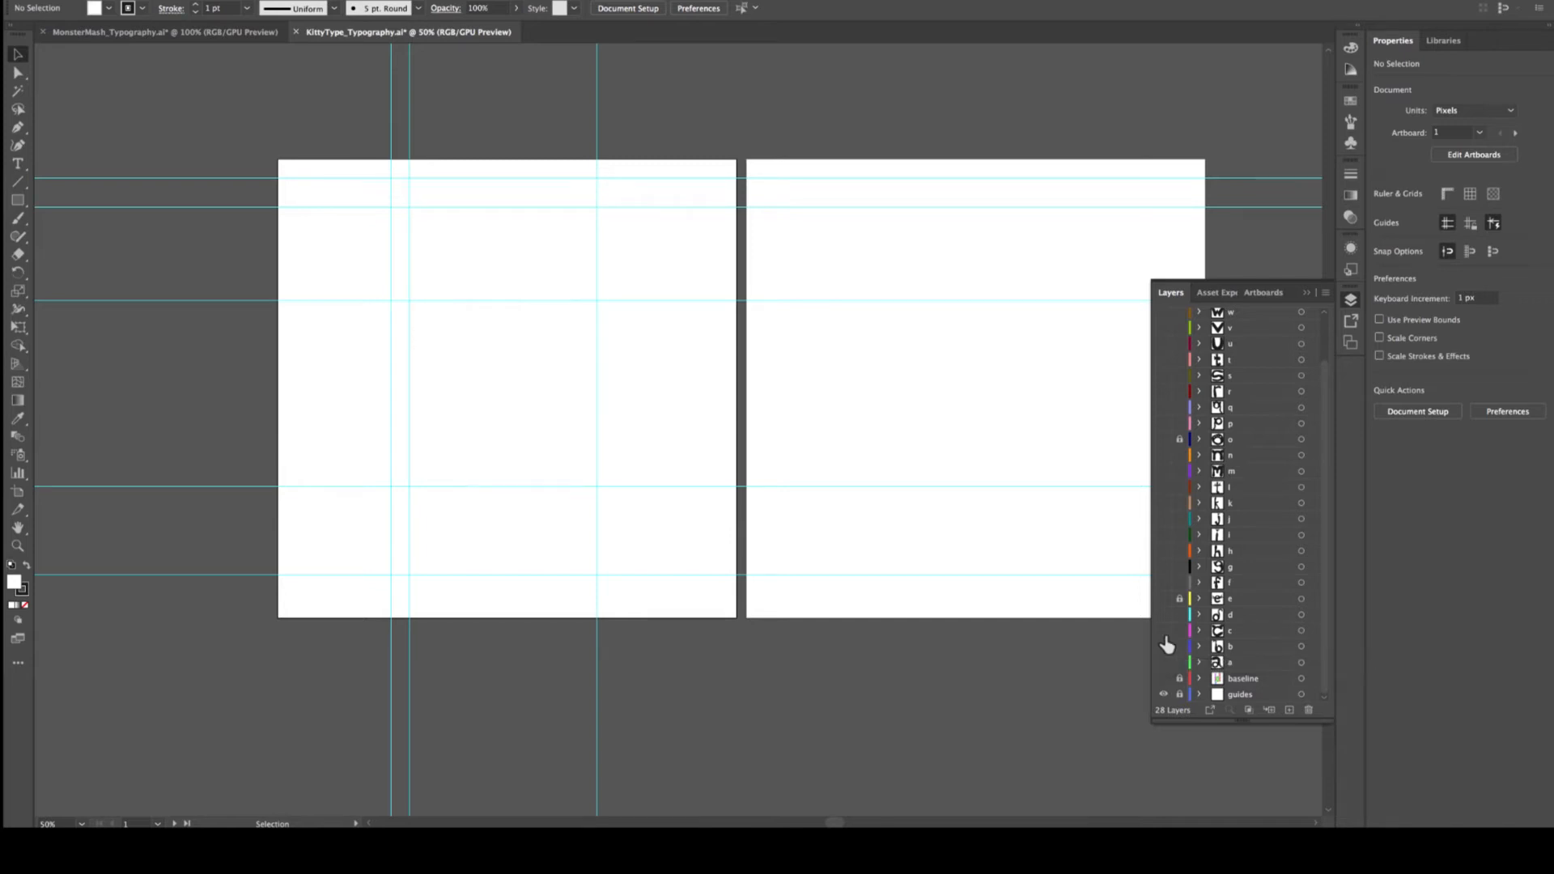
Review the kitty letters c and d by showing and hiding their layers one after the other
left_click(1164, 630)
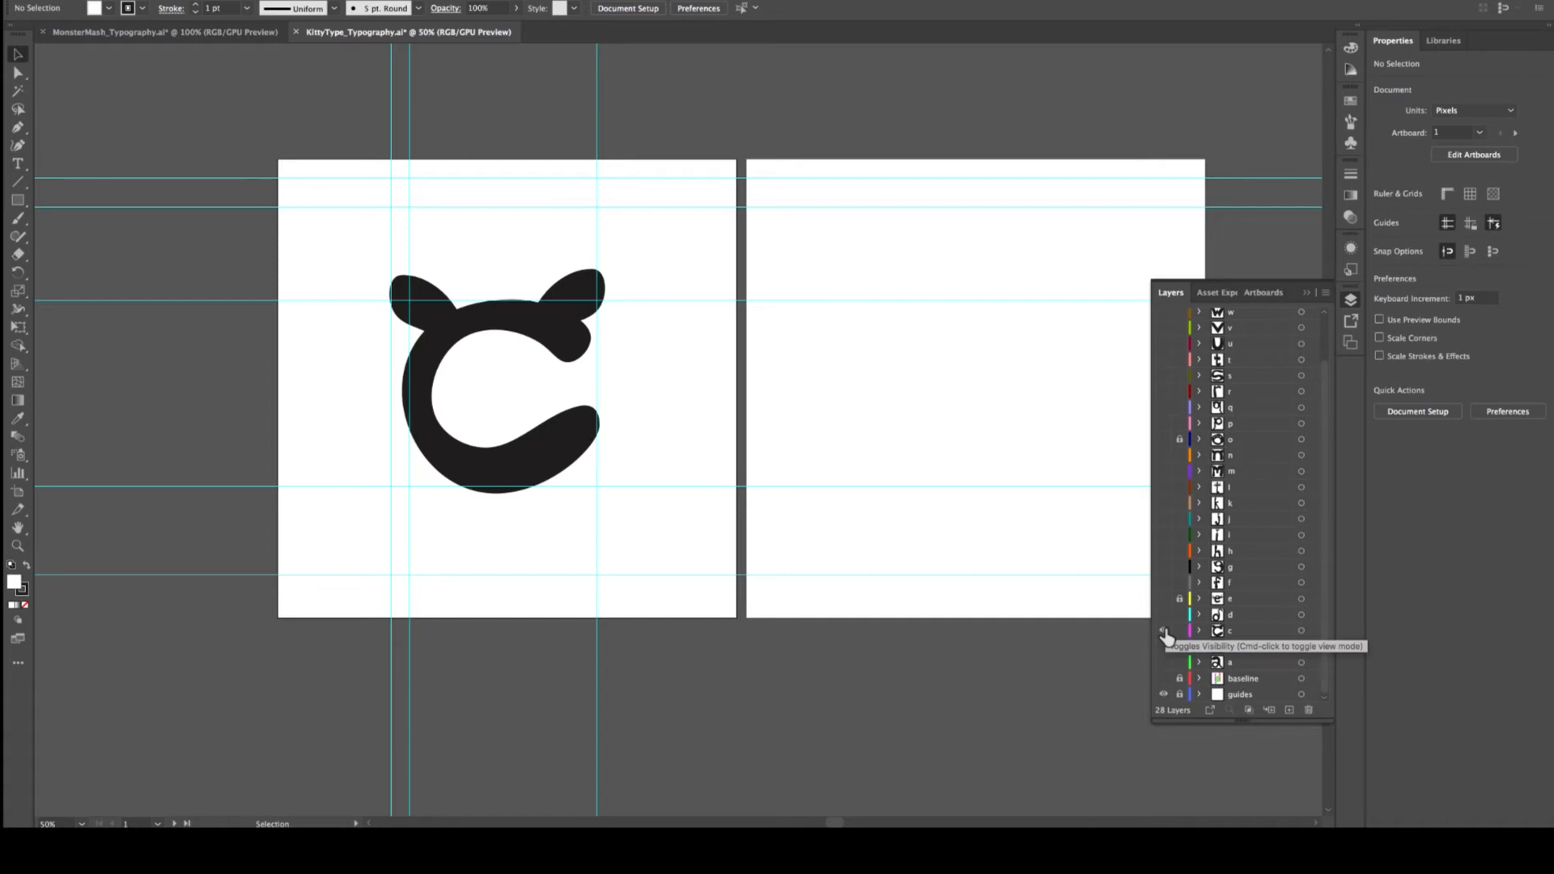
left_click(1164, 631)
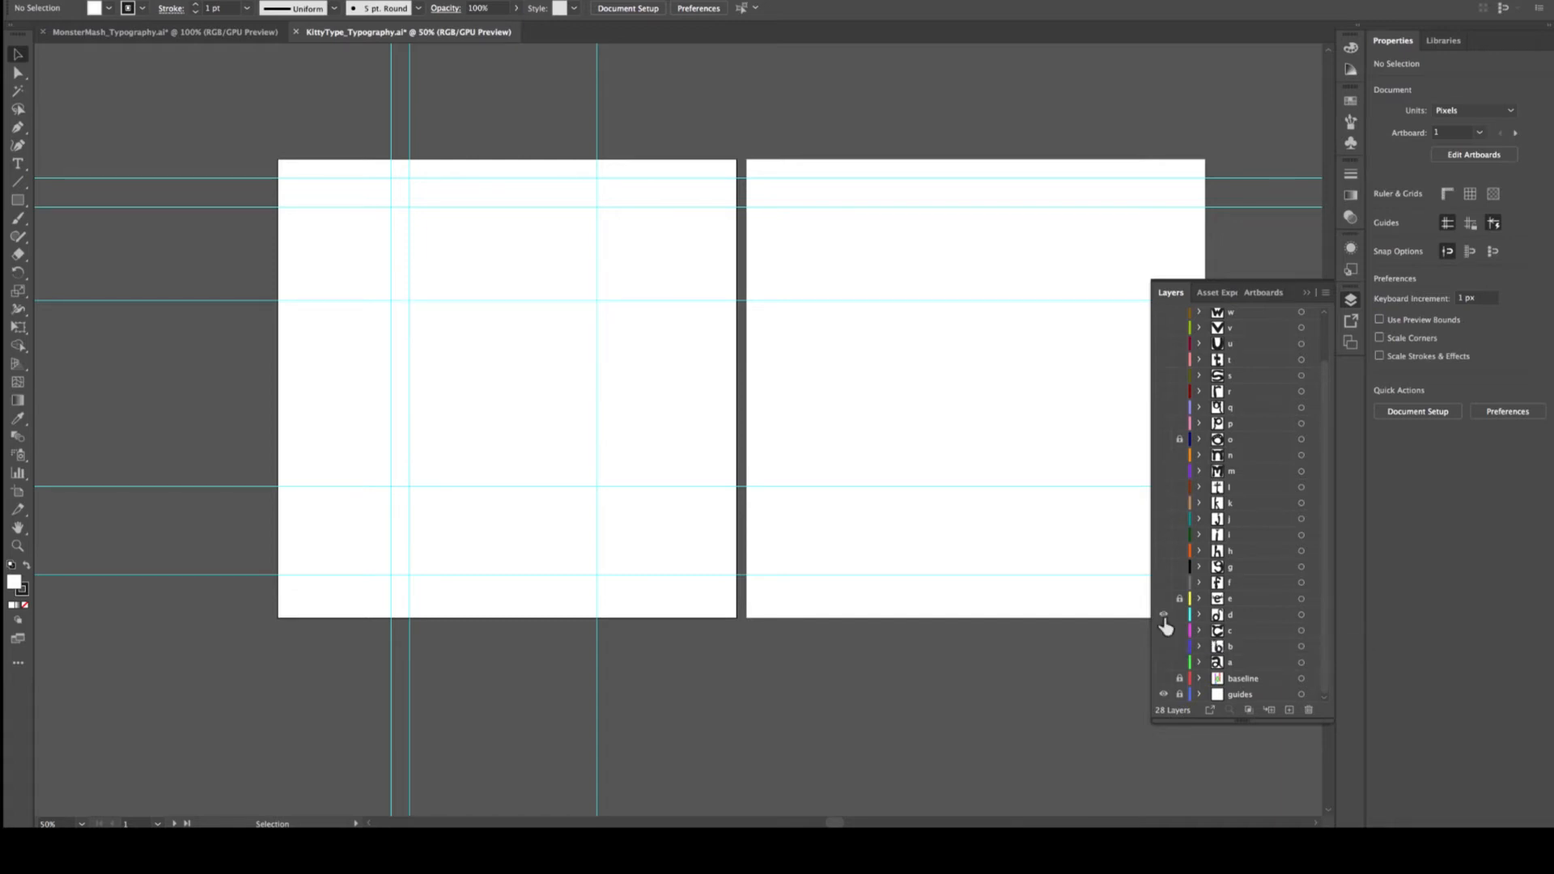
left_click(1164, 615)
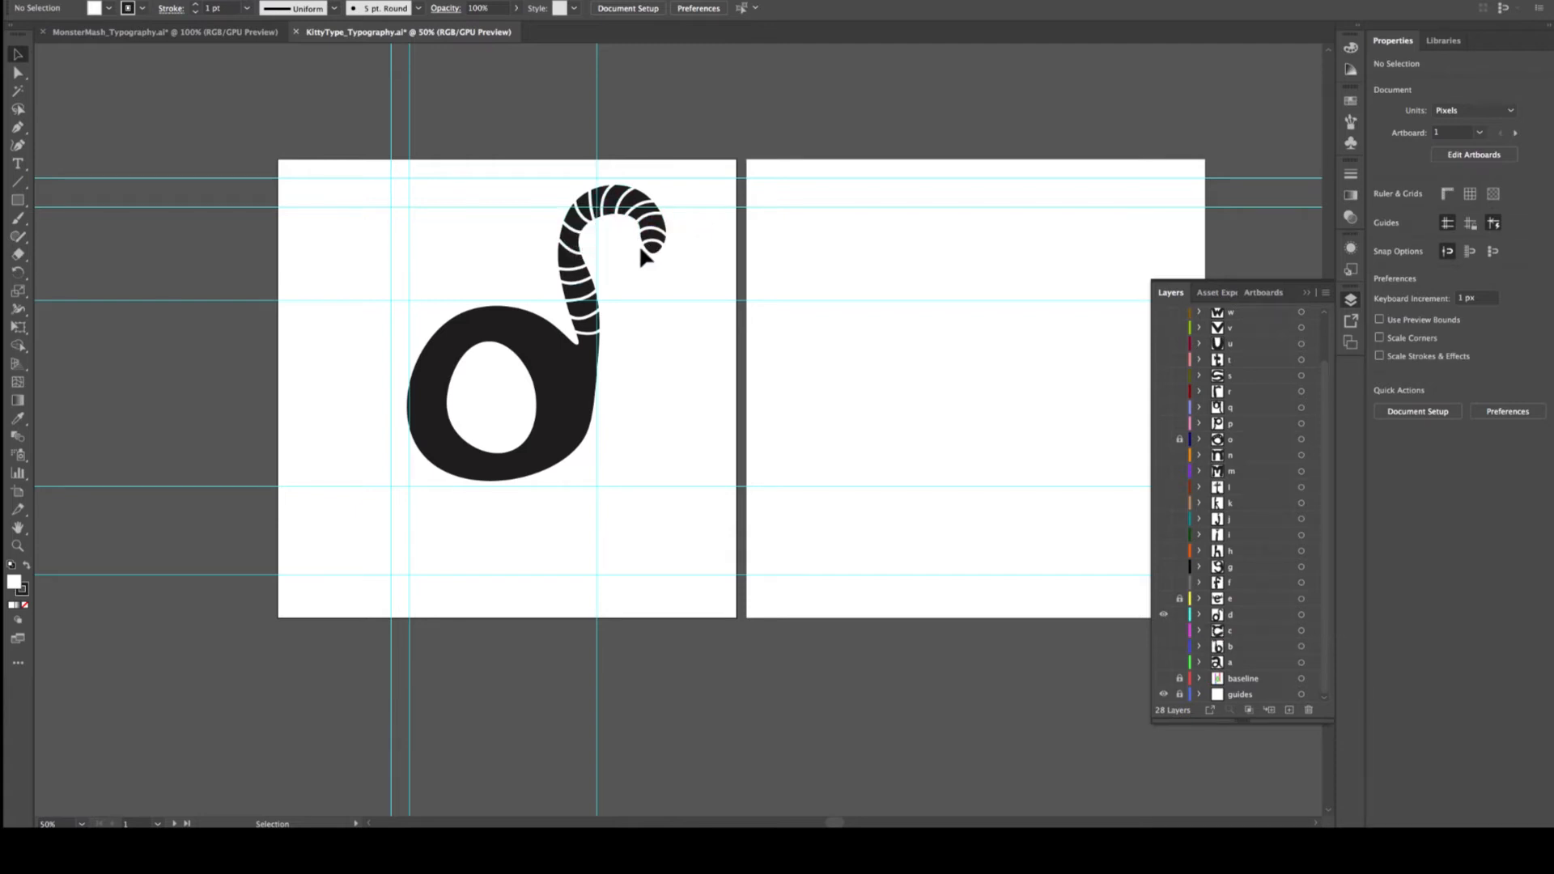
left_click(1164, 615)
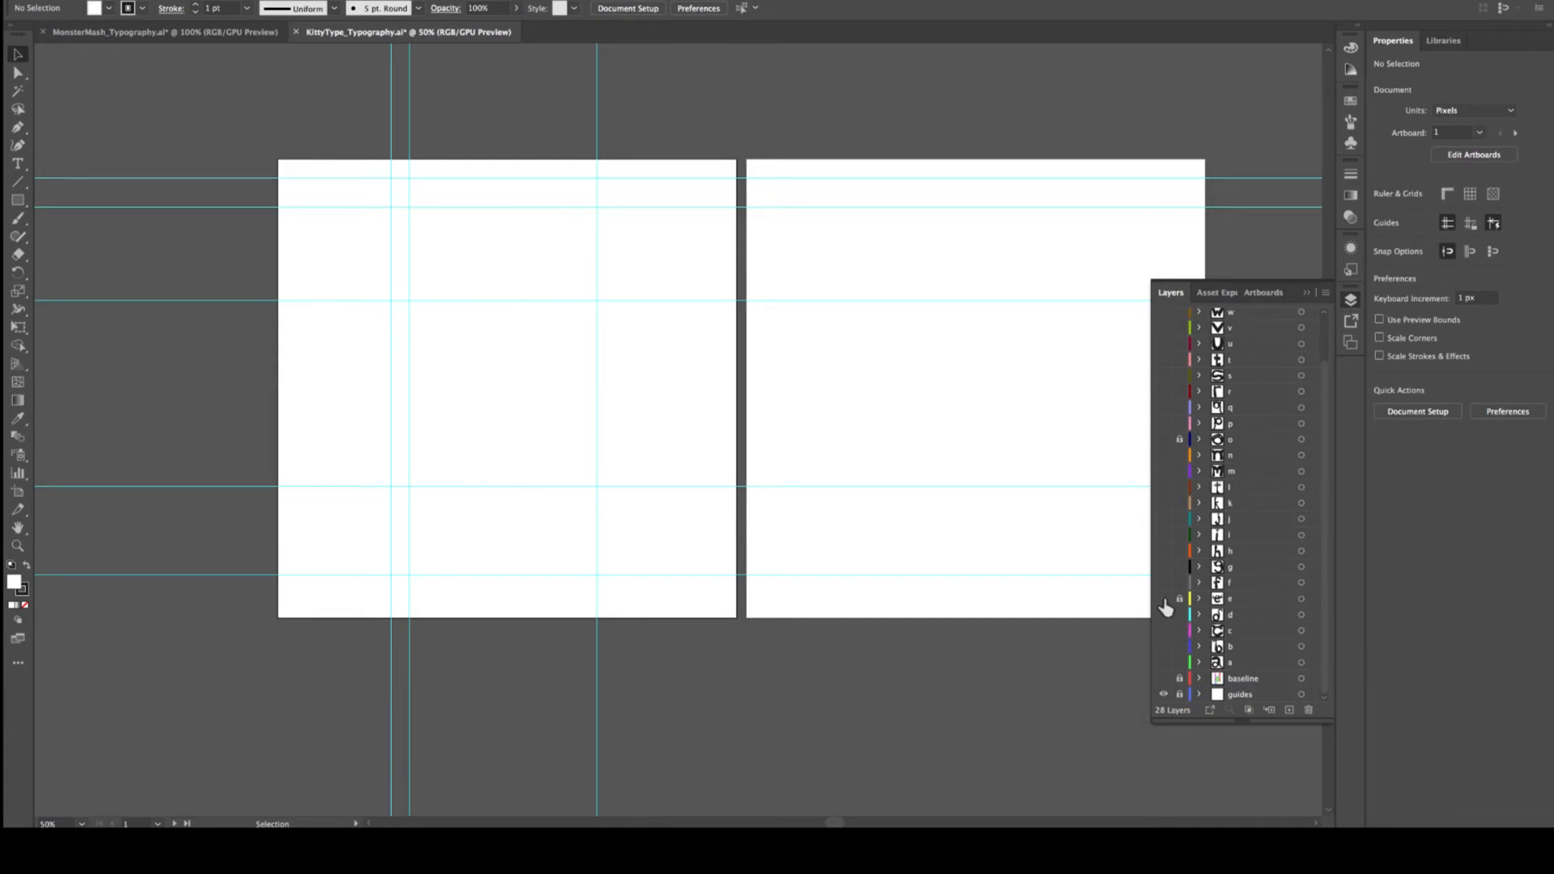
Show the letter e, unlock its layer, and select the letter body together with all its eyelashes
left_click(1164, 599)
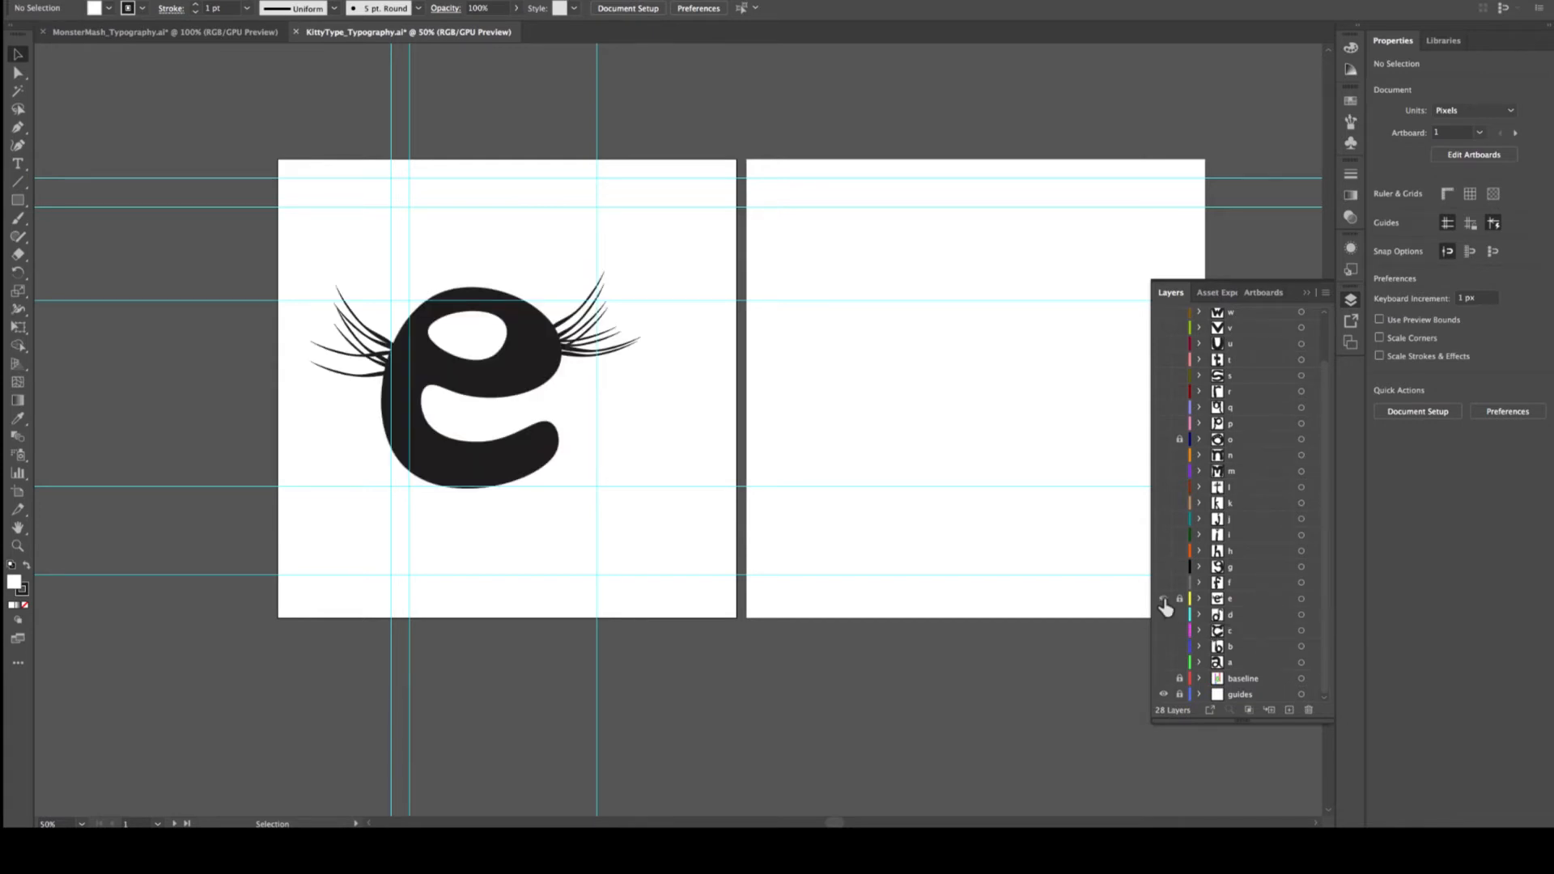
scroll(489, 340, "left", 3)
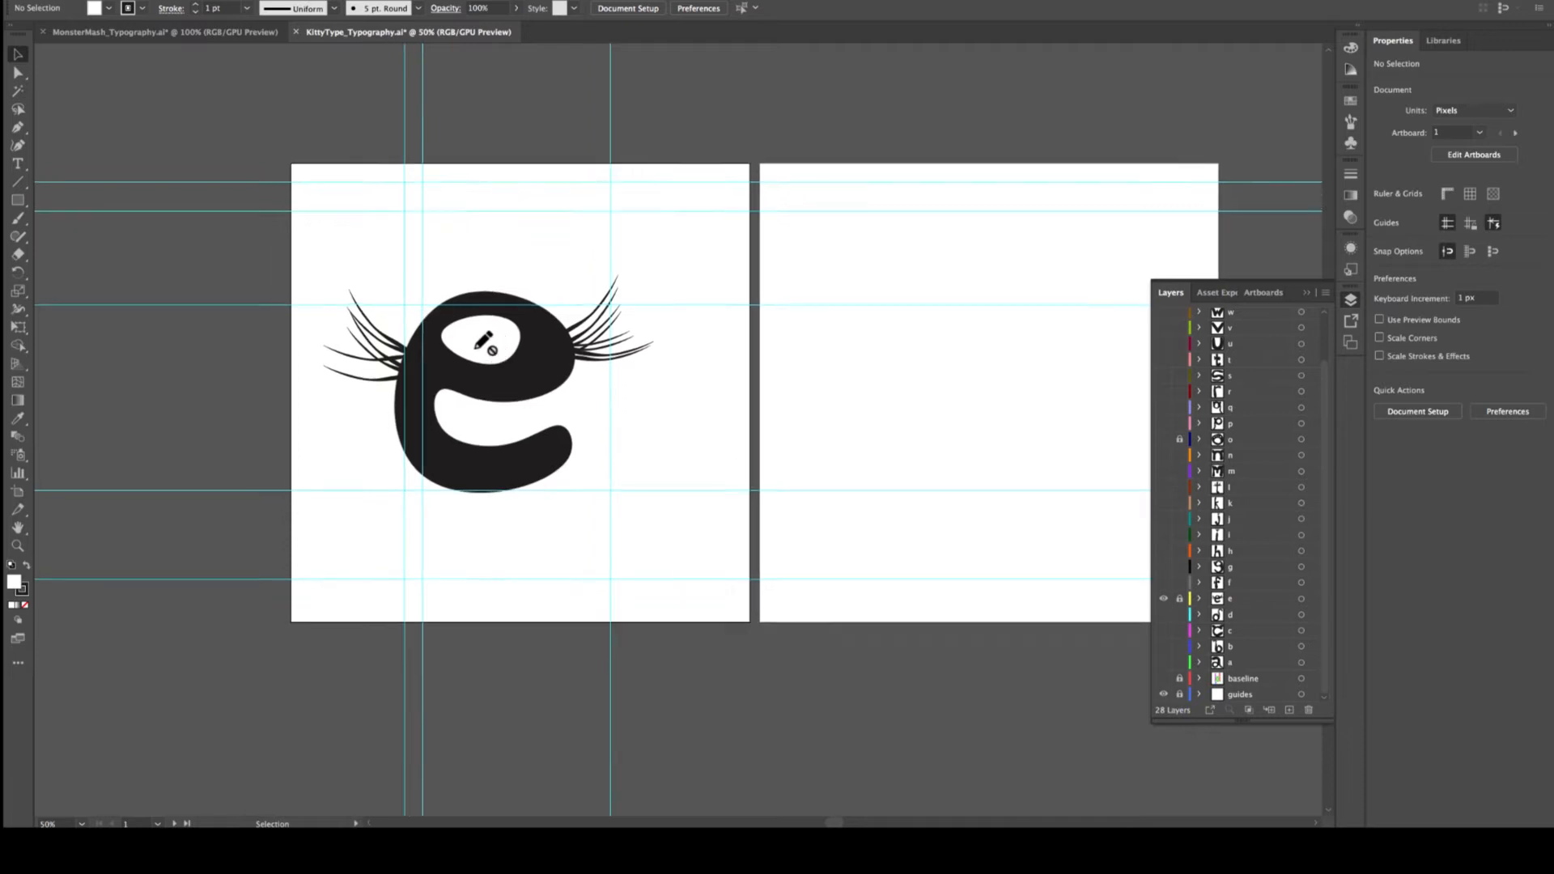
scroll(484, 344, "left", 2)
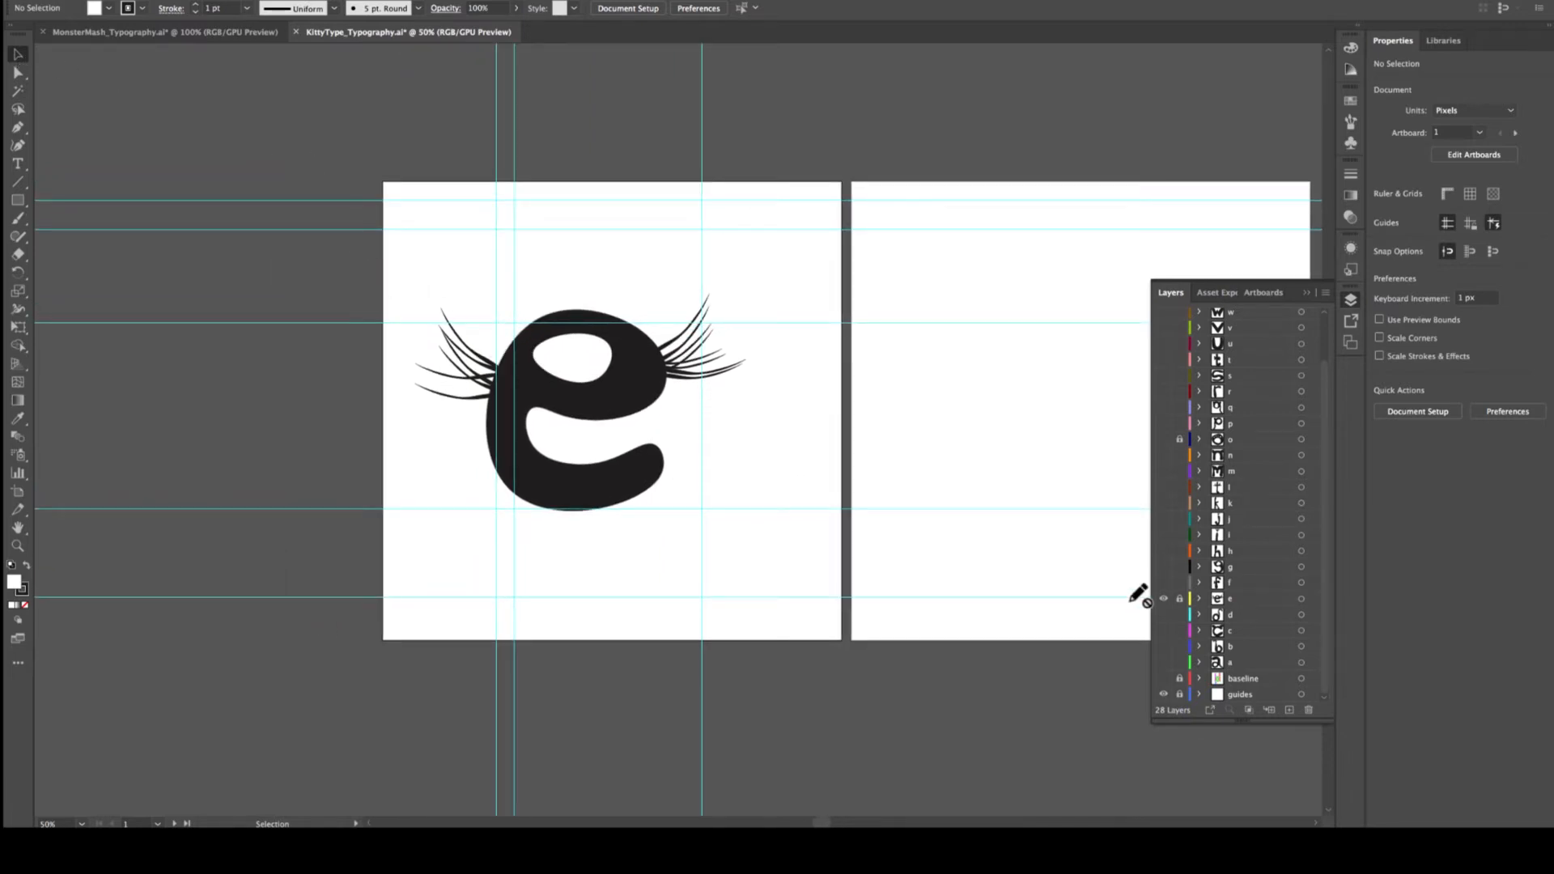
left_click(1180, 600)
mouse_move(425, 267)
left_mouse_down()
mouse_move(713, 506)
mouse_move(770, 526)
left_mouse_up()
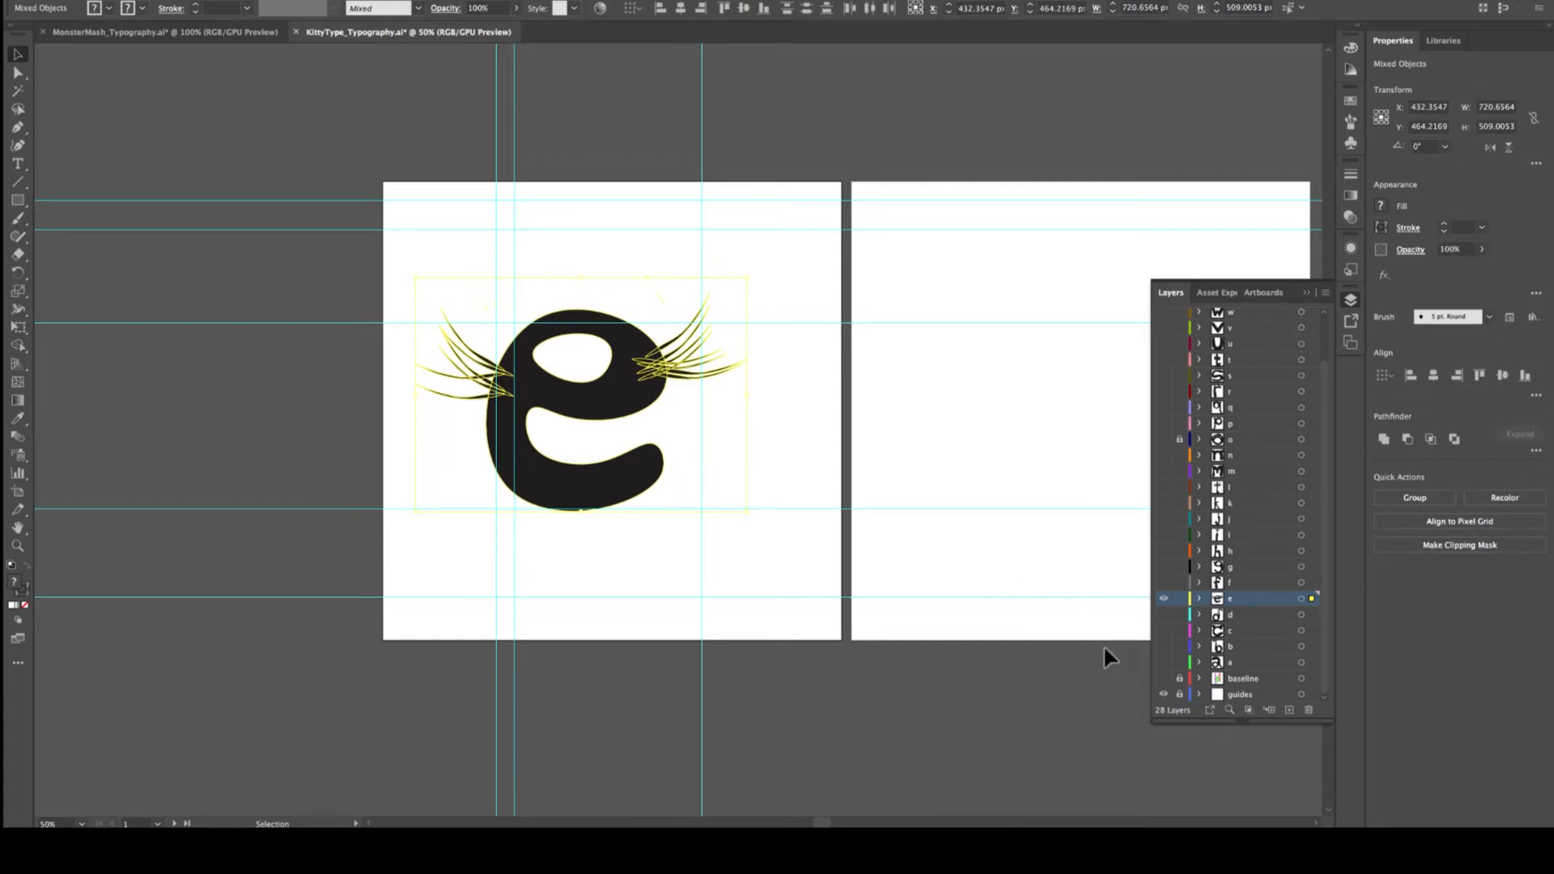
Hide the guides layer, inspect the eyelash outlines overlapping the letter e, and clear the selection
left_click(1163, 694)
scroll(455, 435, "up", 2)
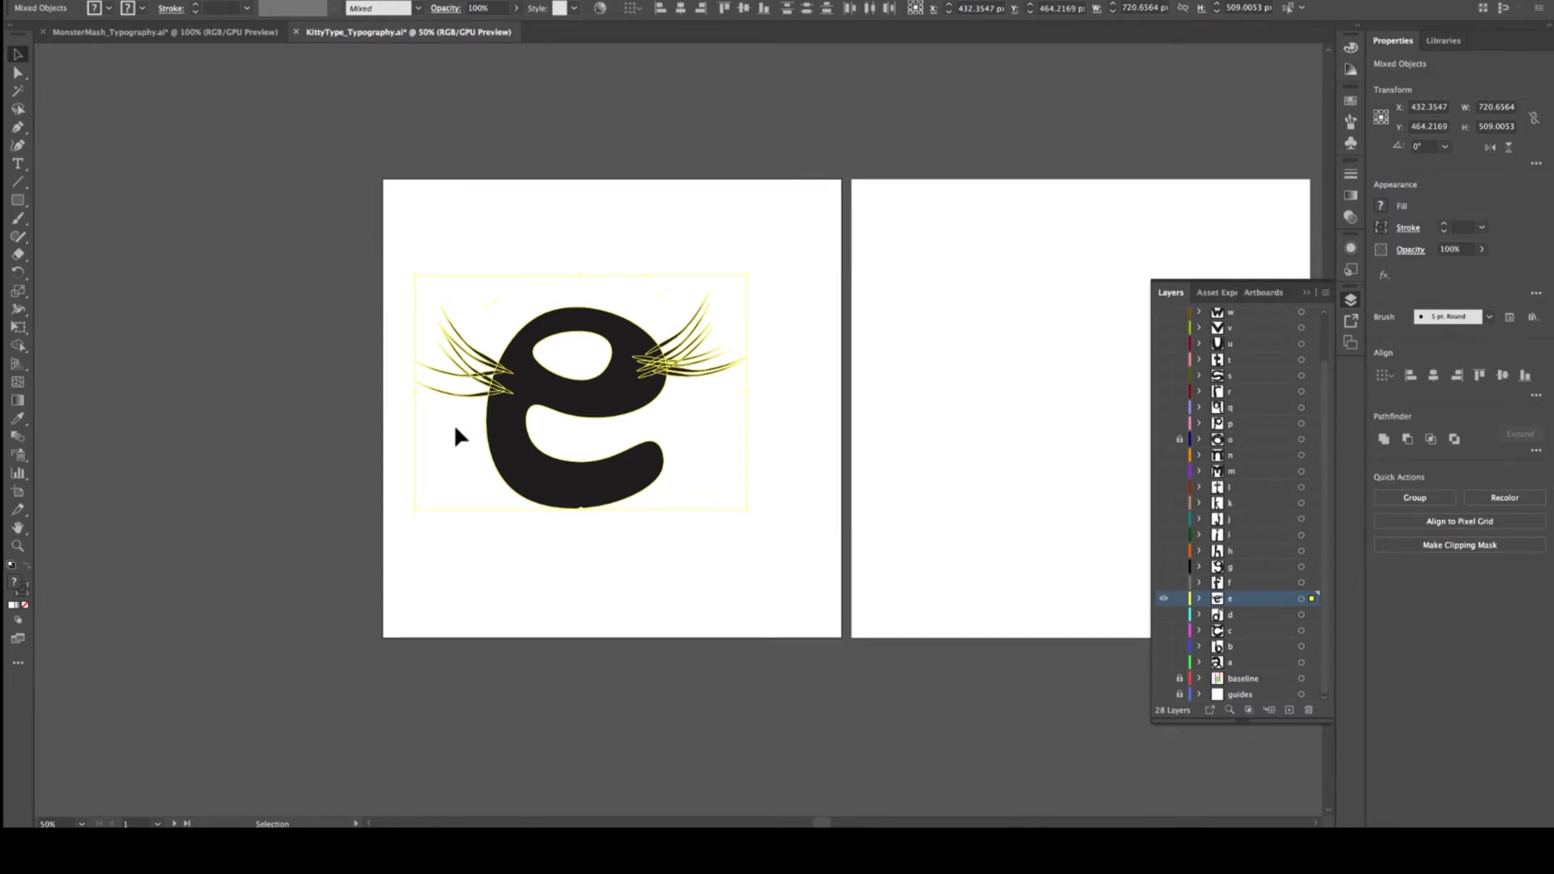
scroll(454, 436, "up", 2)
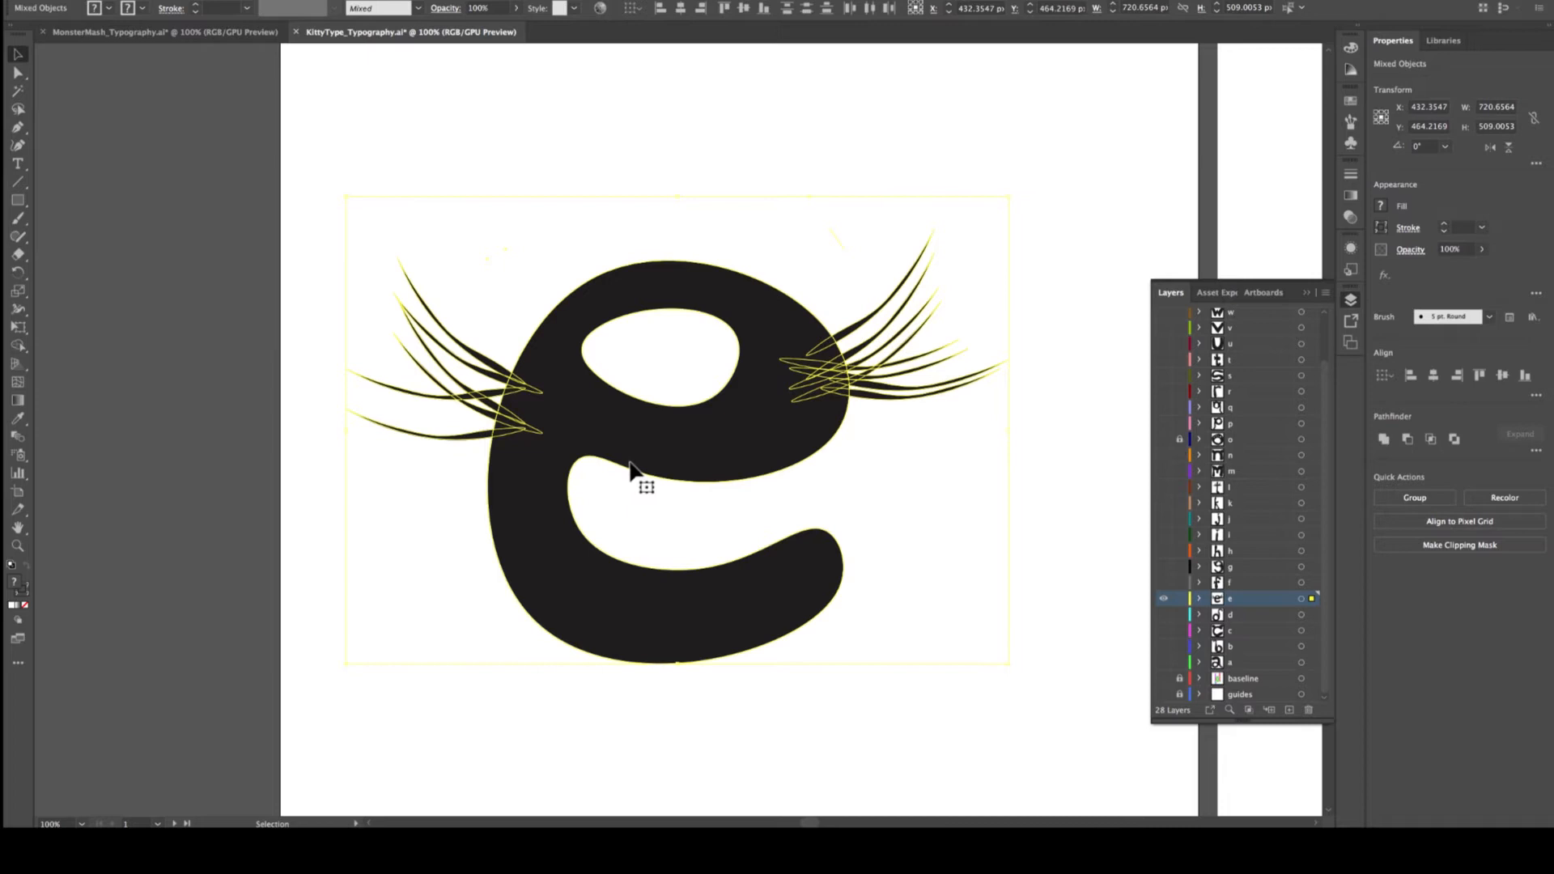
left_click(1012, 704)
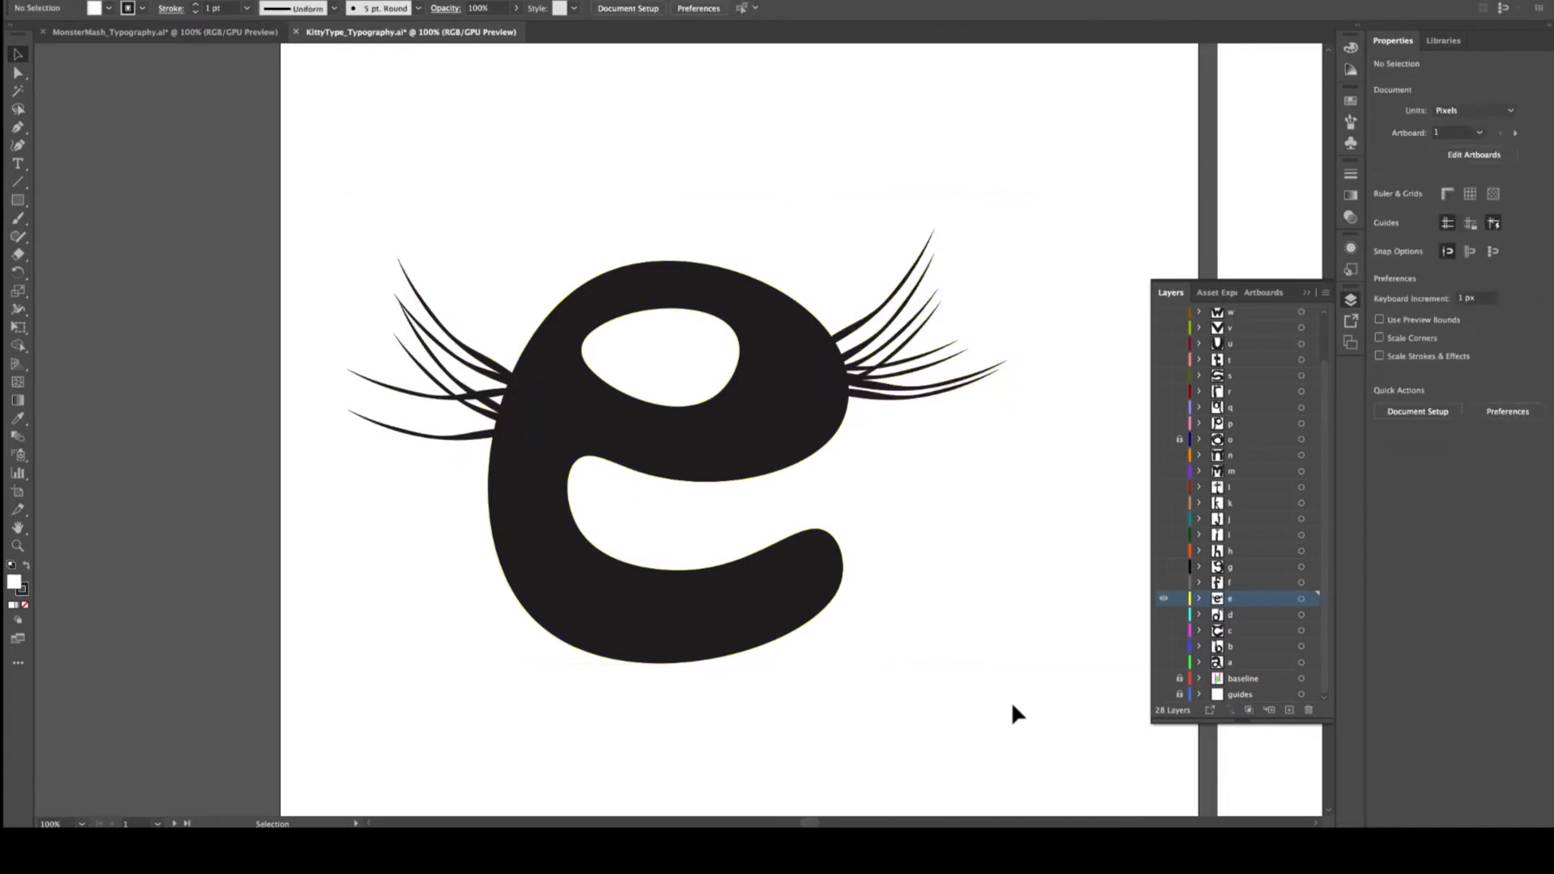
Select all parts of the letter e and merge the left eyelash overlaps into its body with the Shape Builder tool
left_click_drag(295, 81, 1017, 437)
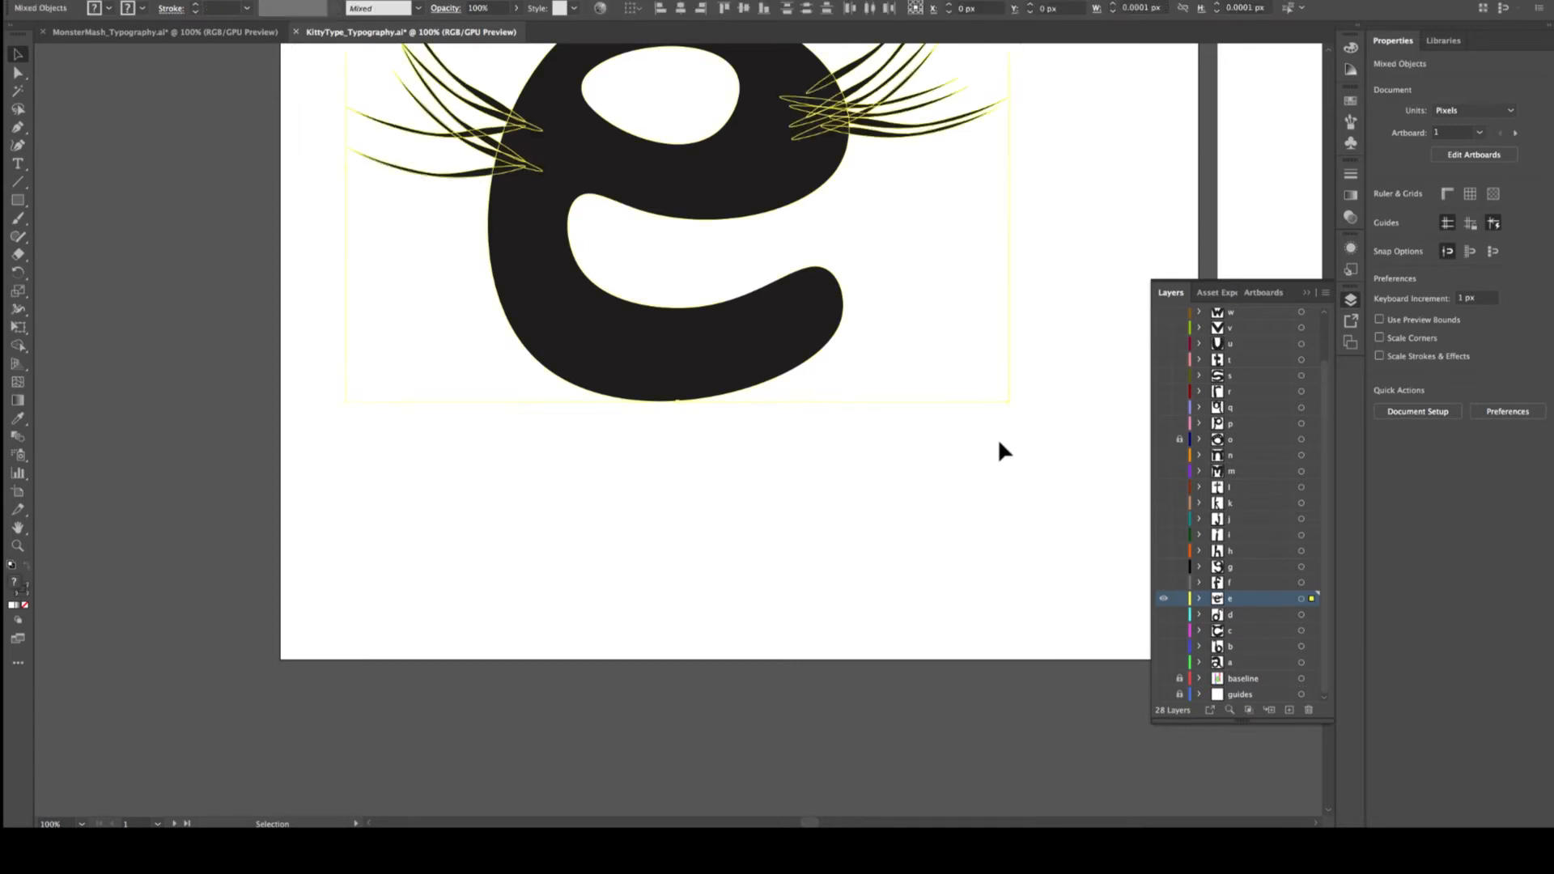
scroll(907, 219, "up", 1)
scroll(908, 217, "up", 5)
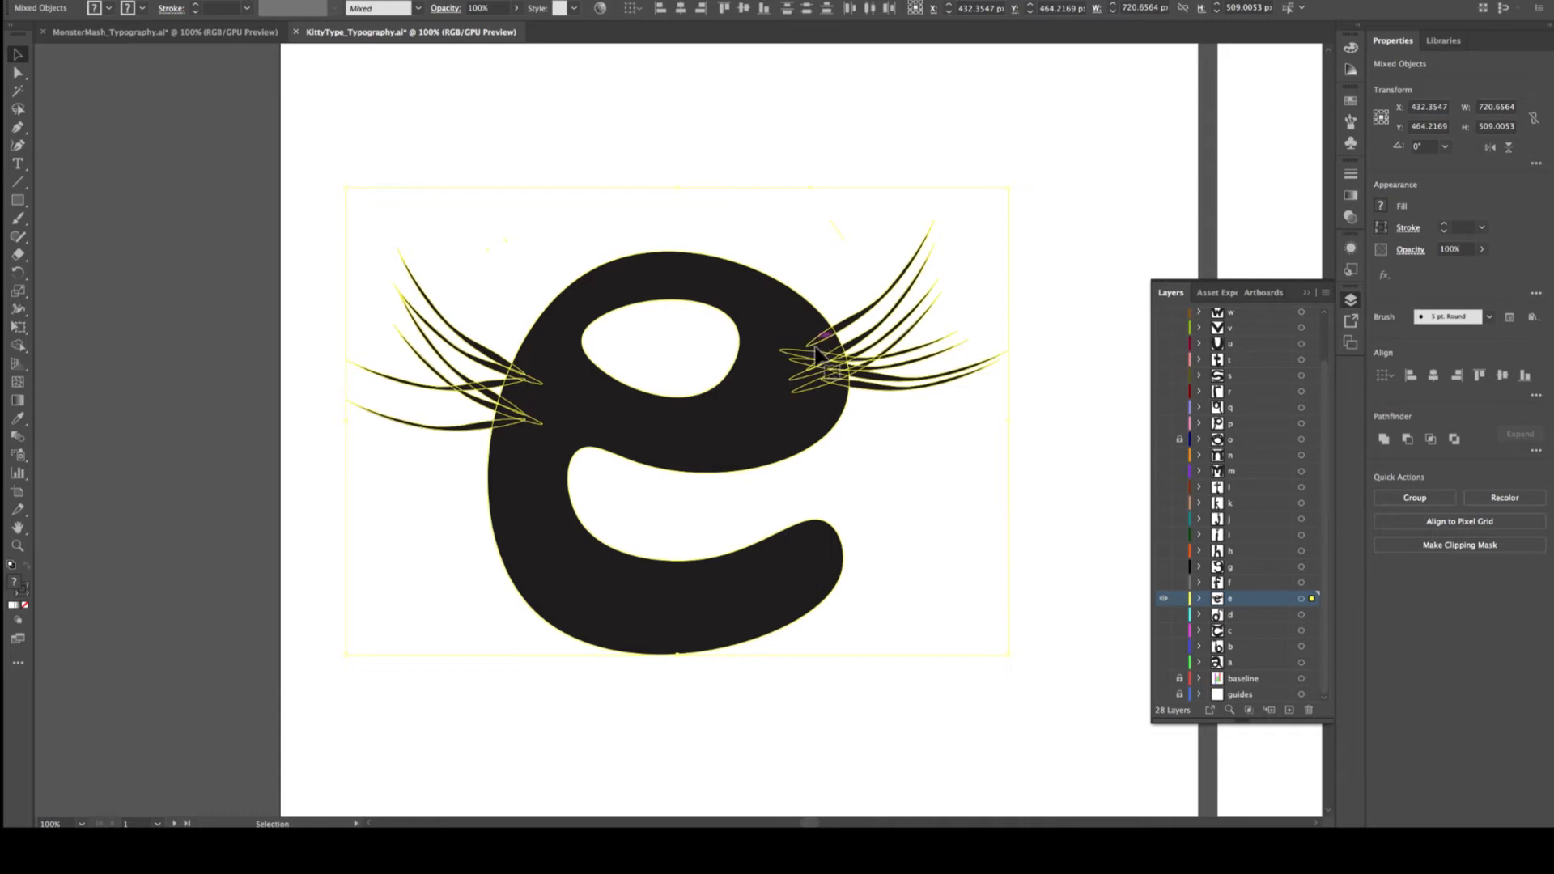
scroll(818, 415, "left", 1)
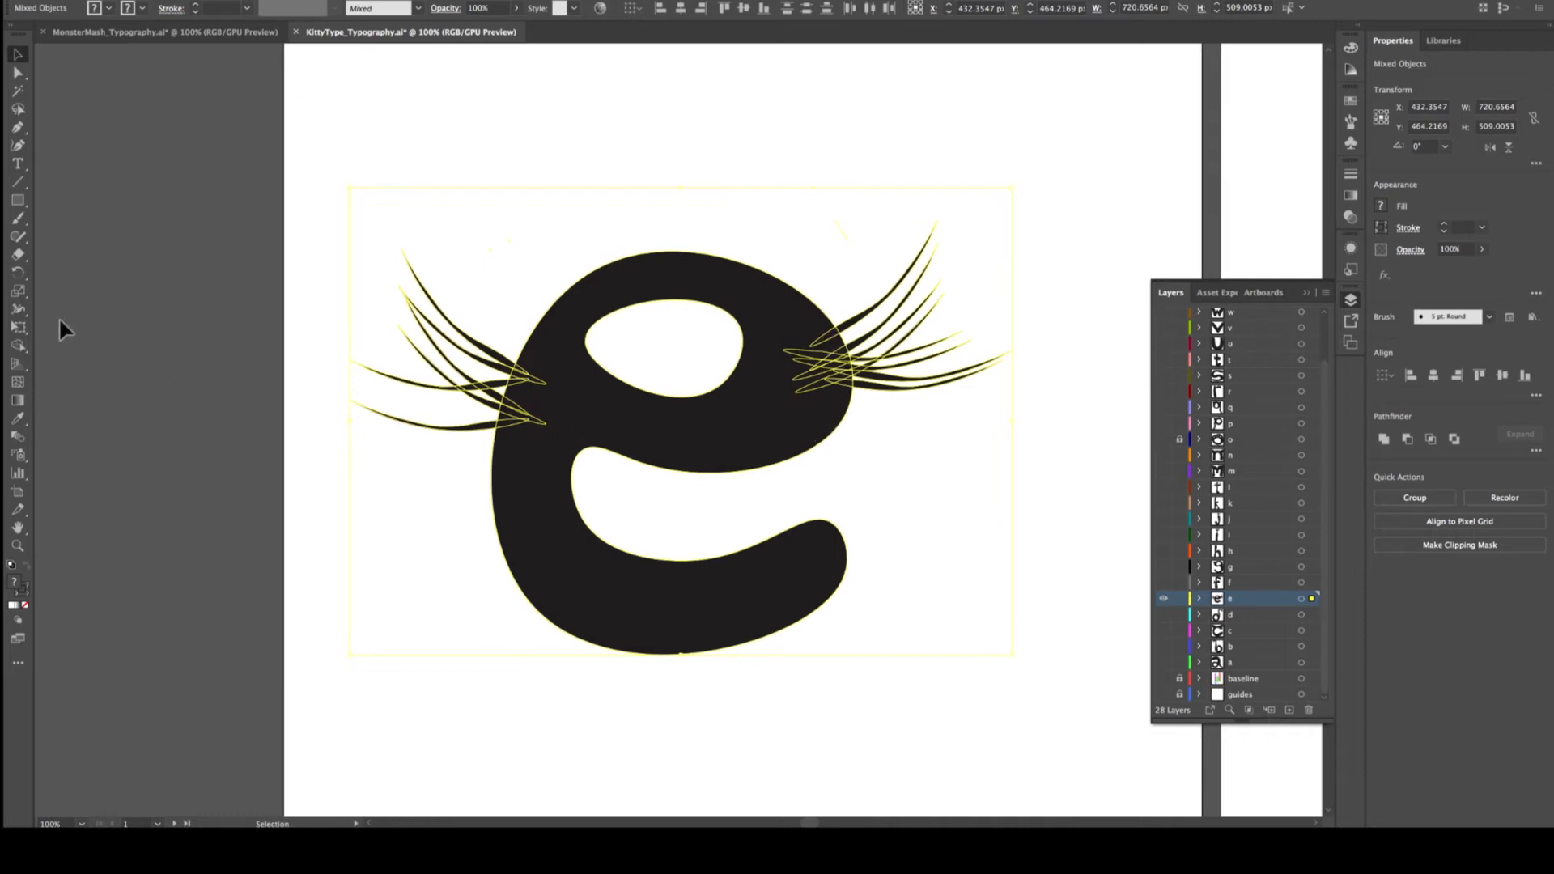
left_click(20, 346)
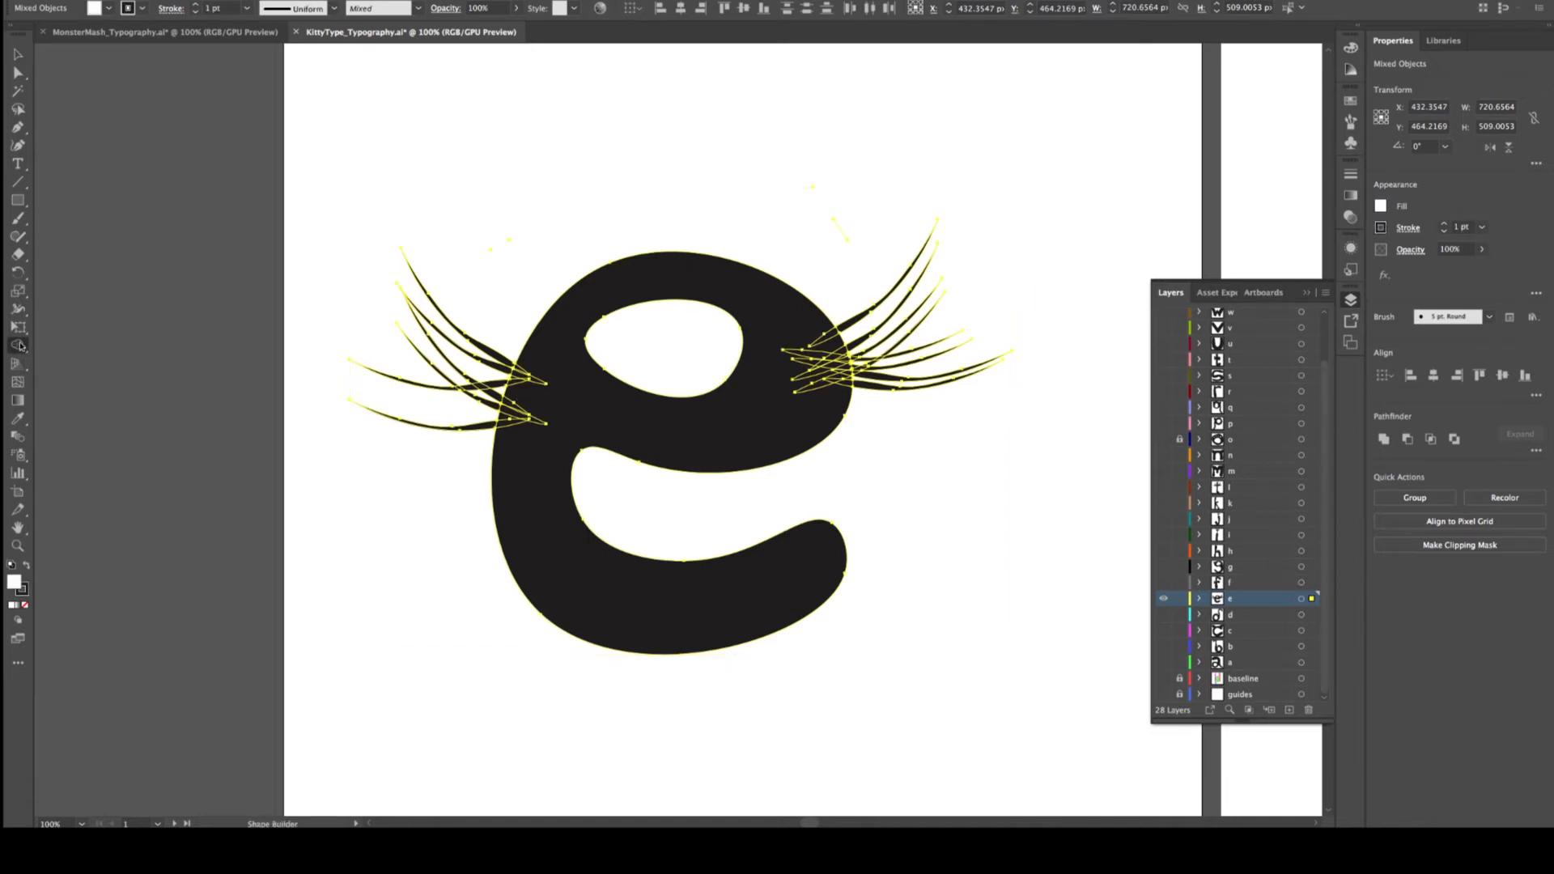
left_click(533, 421)
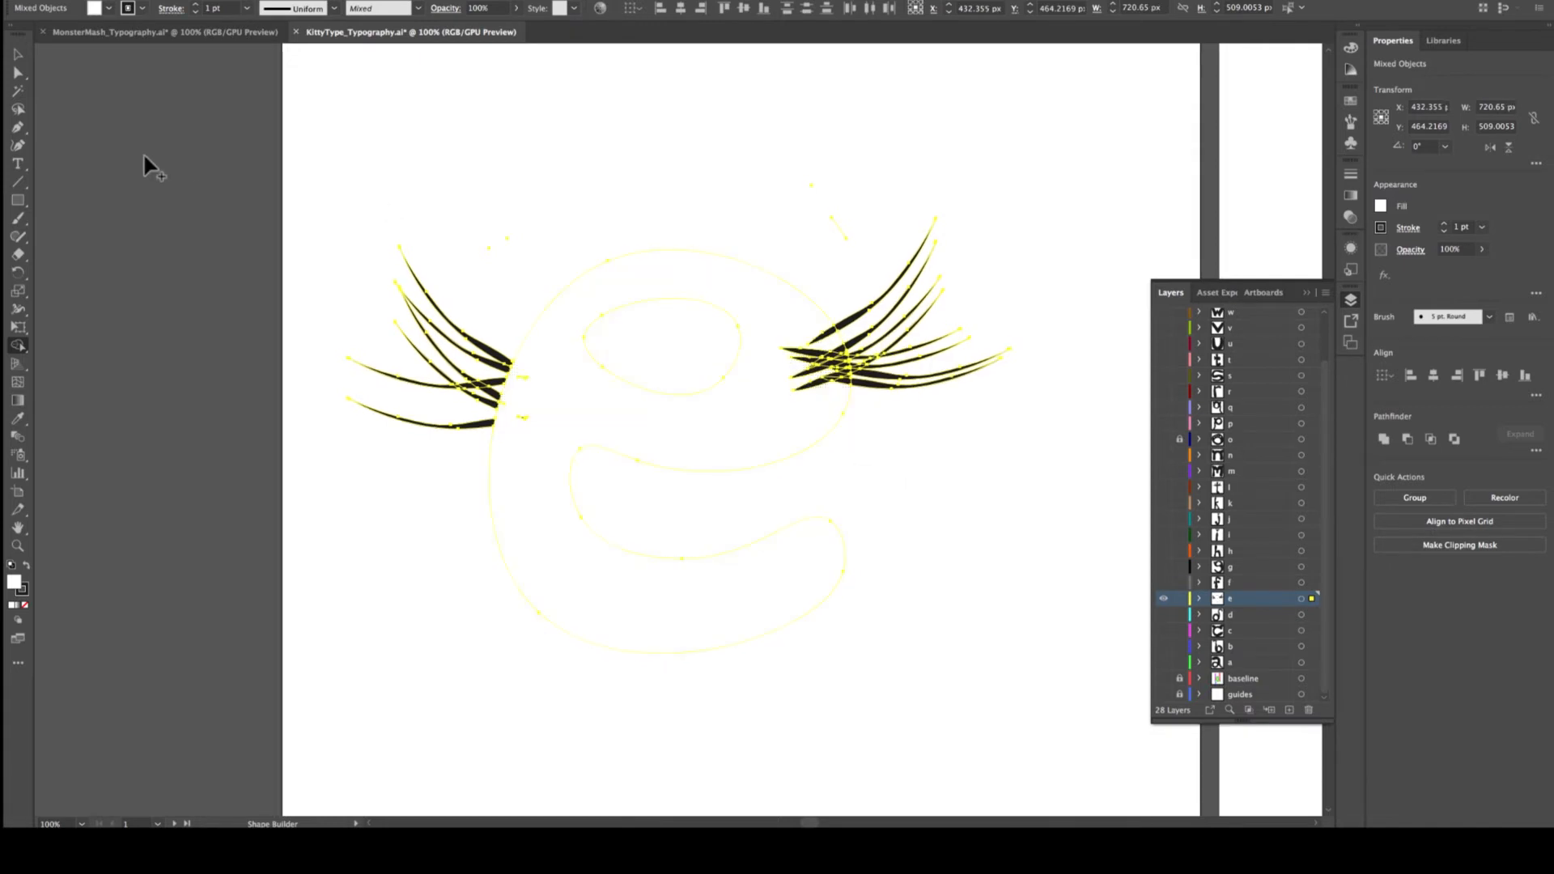
Select only the body of the letter e and set its fill color to black, 000000
key("v")
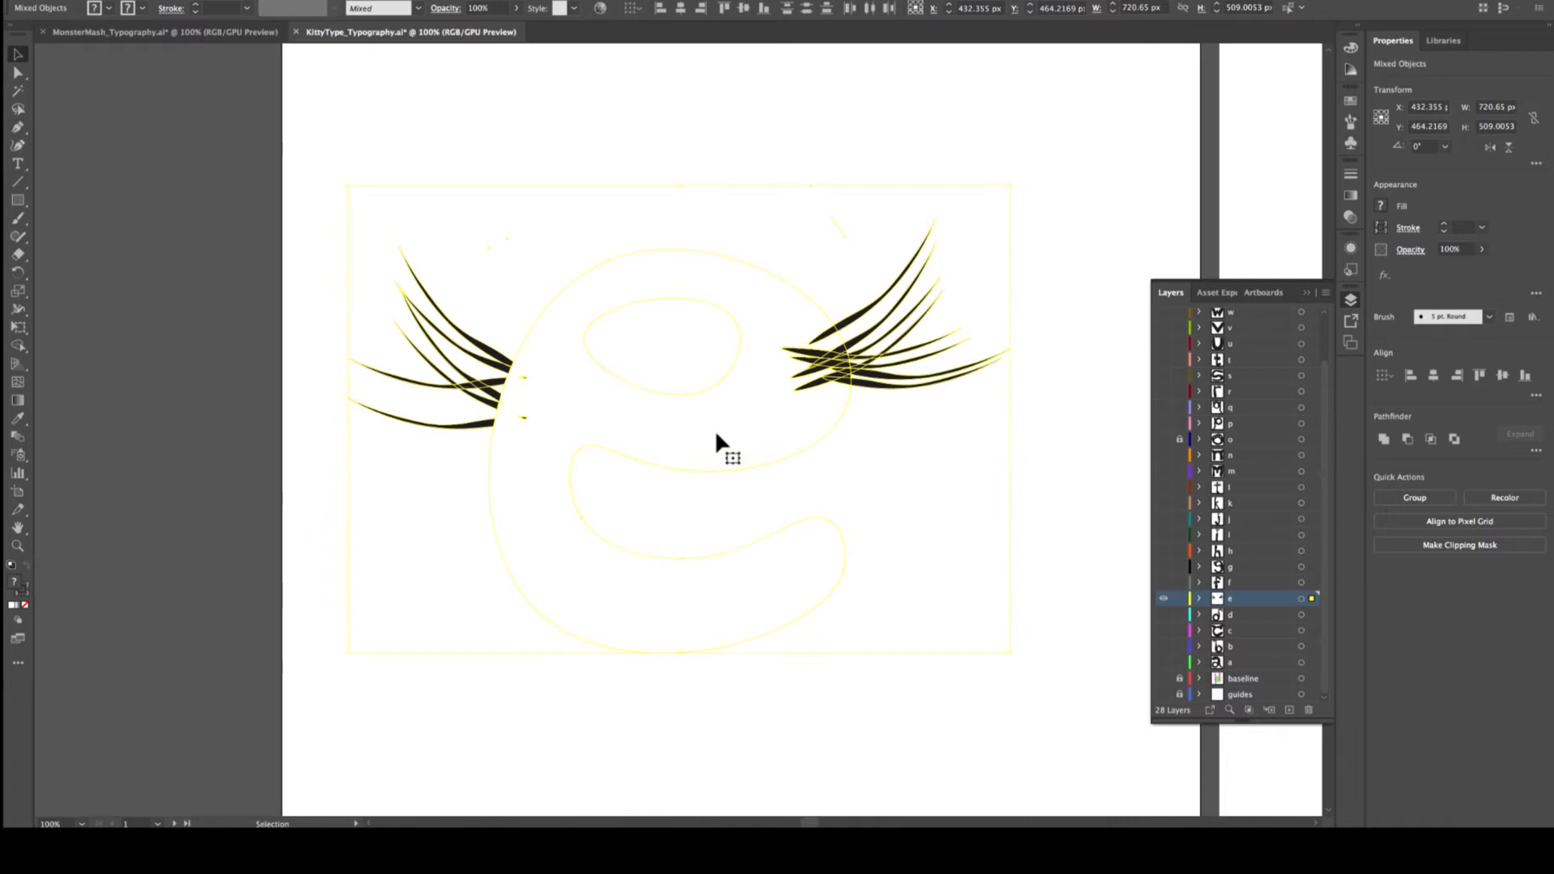
left_click(497, 735)
left_click(628, 452)
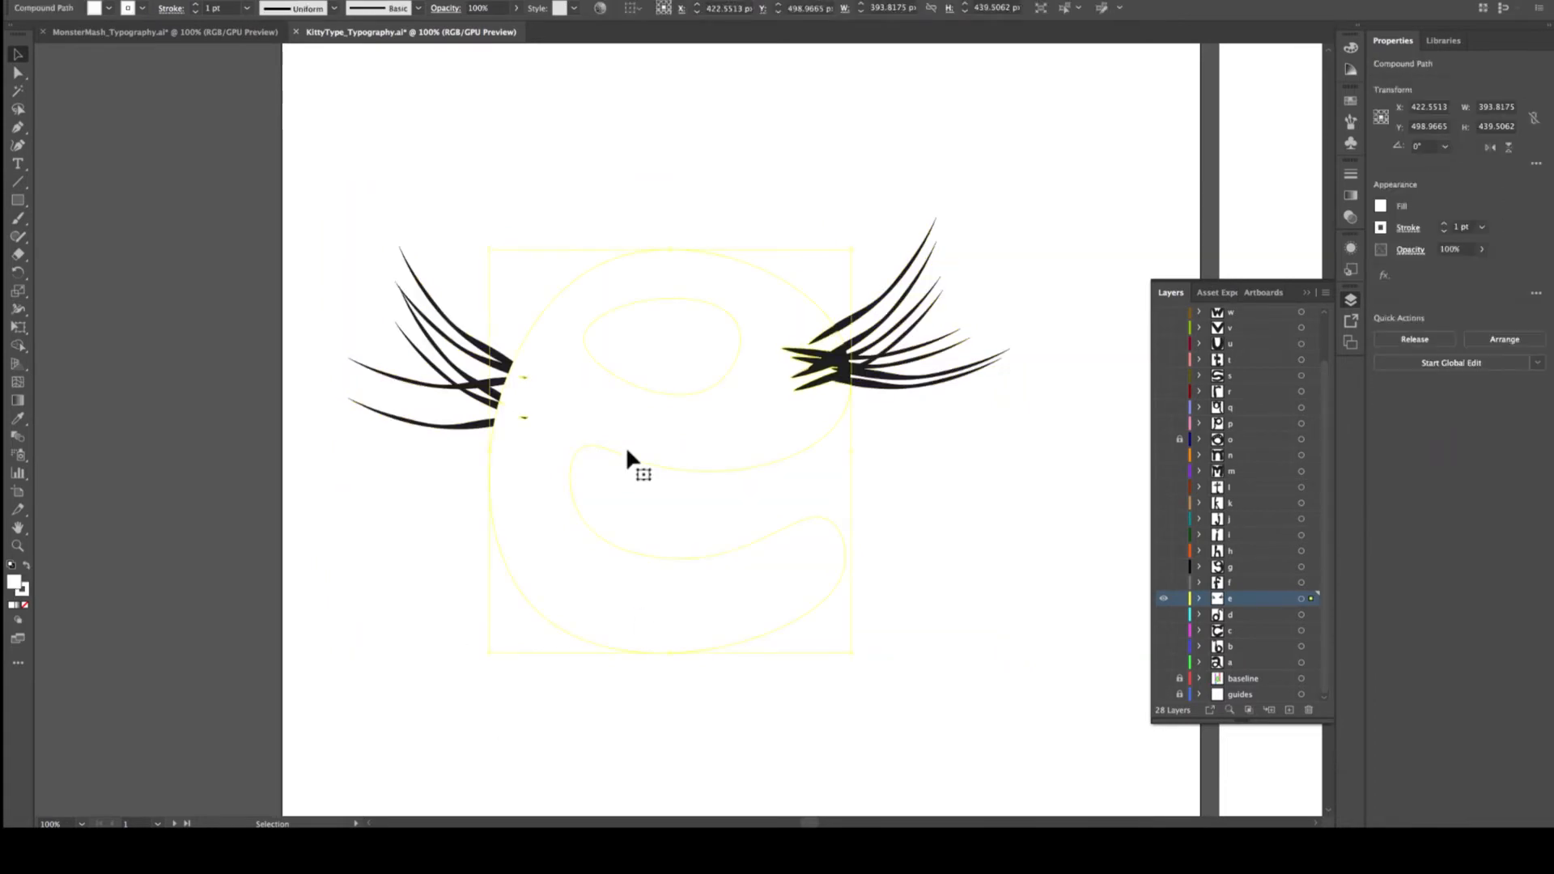
double_click(16, 583)
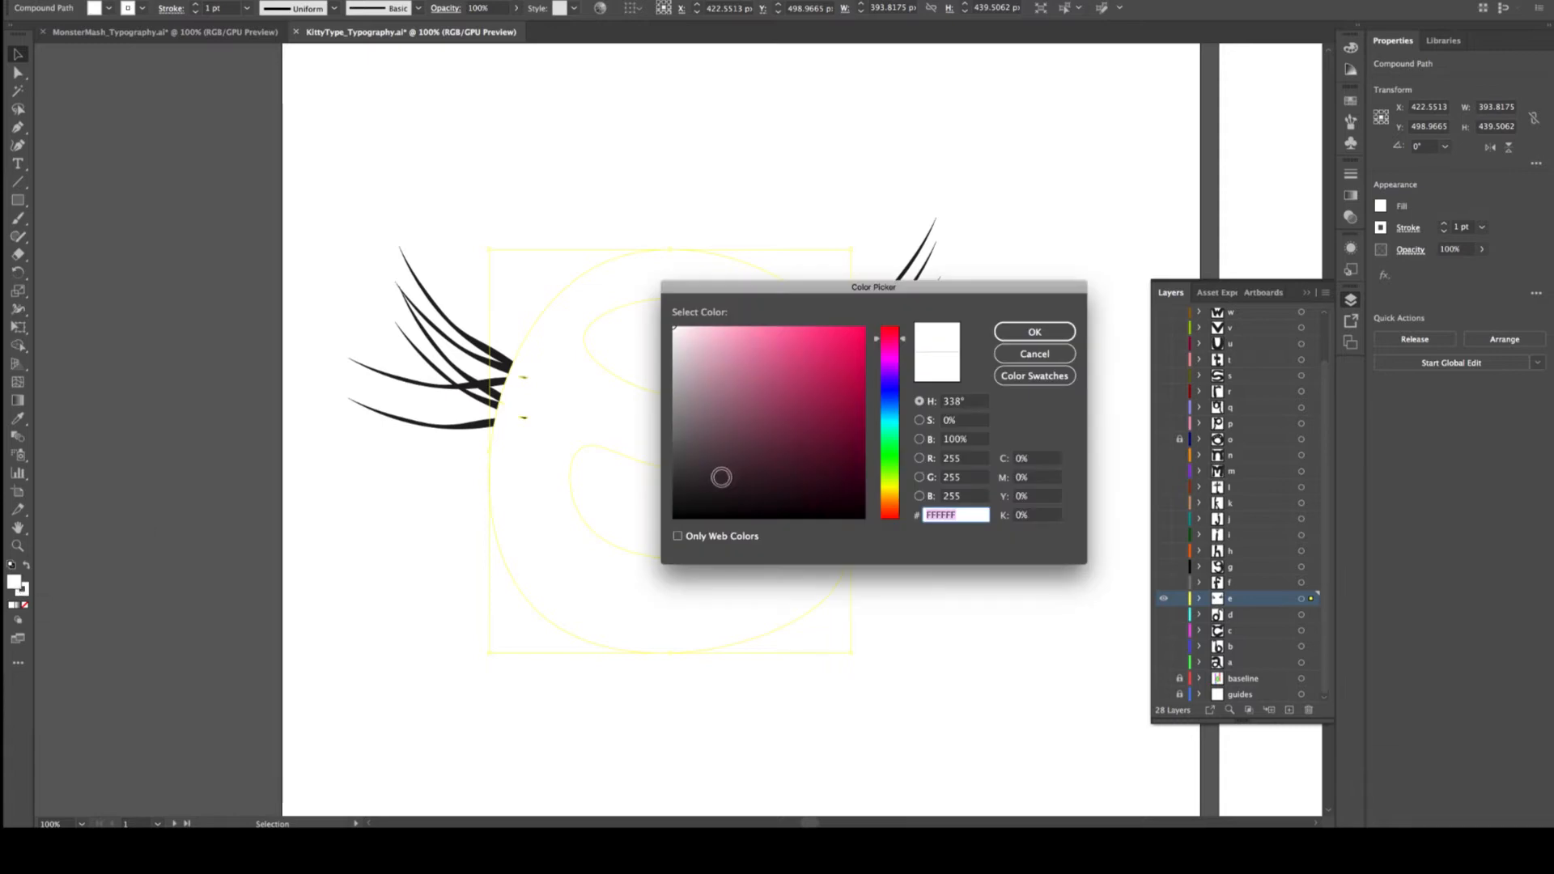
type("000000")
left_click(1035, 332)
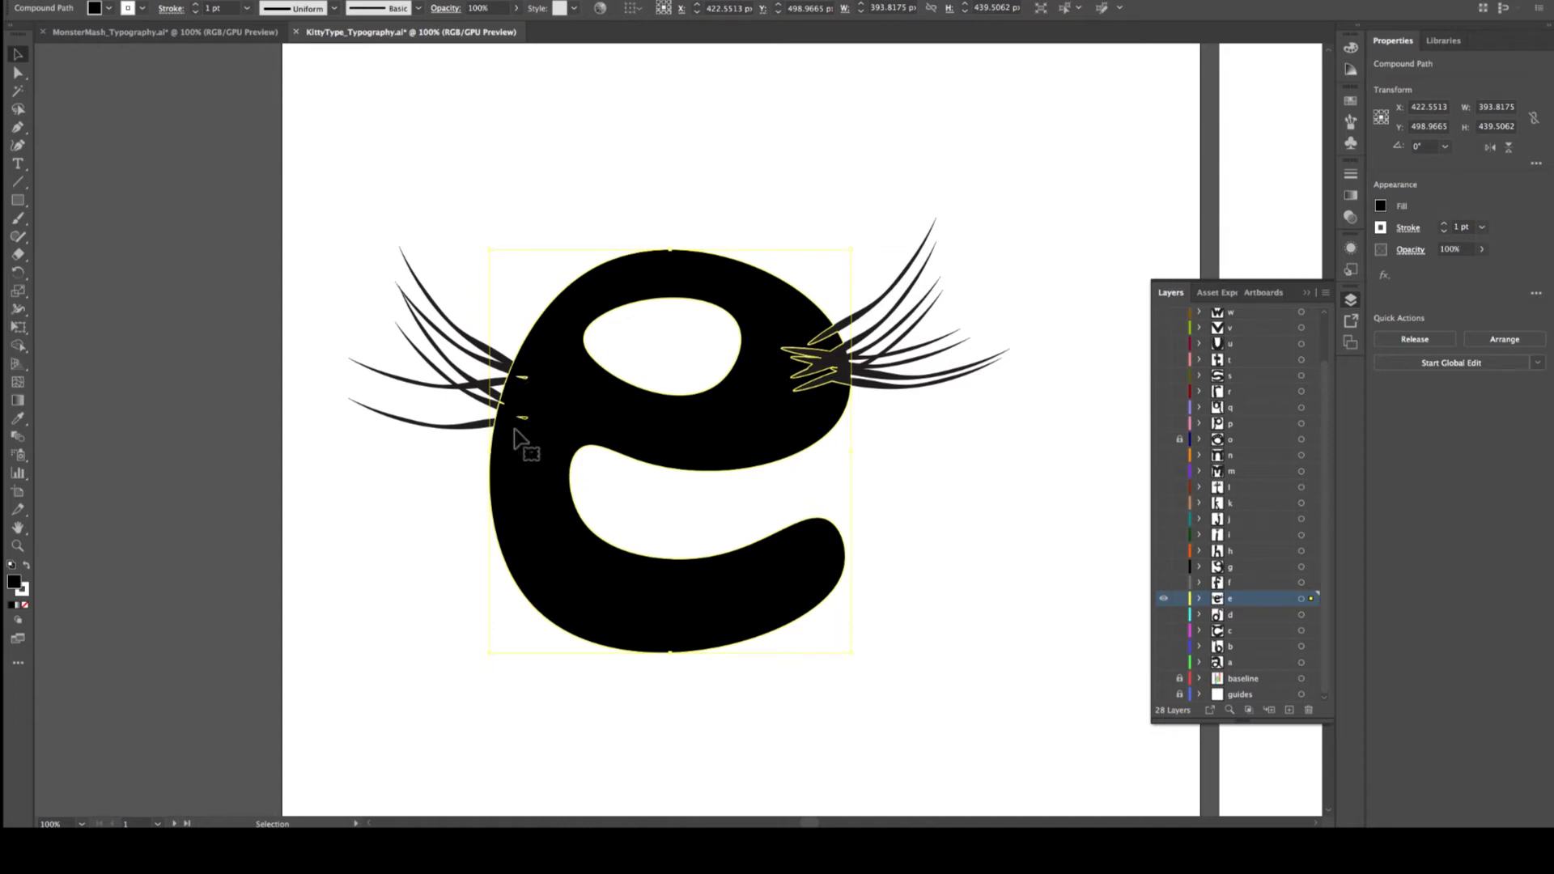
Reselect the letter e with its lashes and merge the remaining left fragments and right lash overlaps into the body with Shape Builder
left_click(338, 255)
left_click_drag(324, 212, 970, 672)
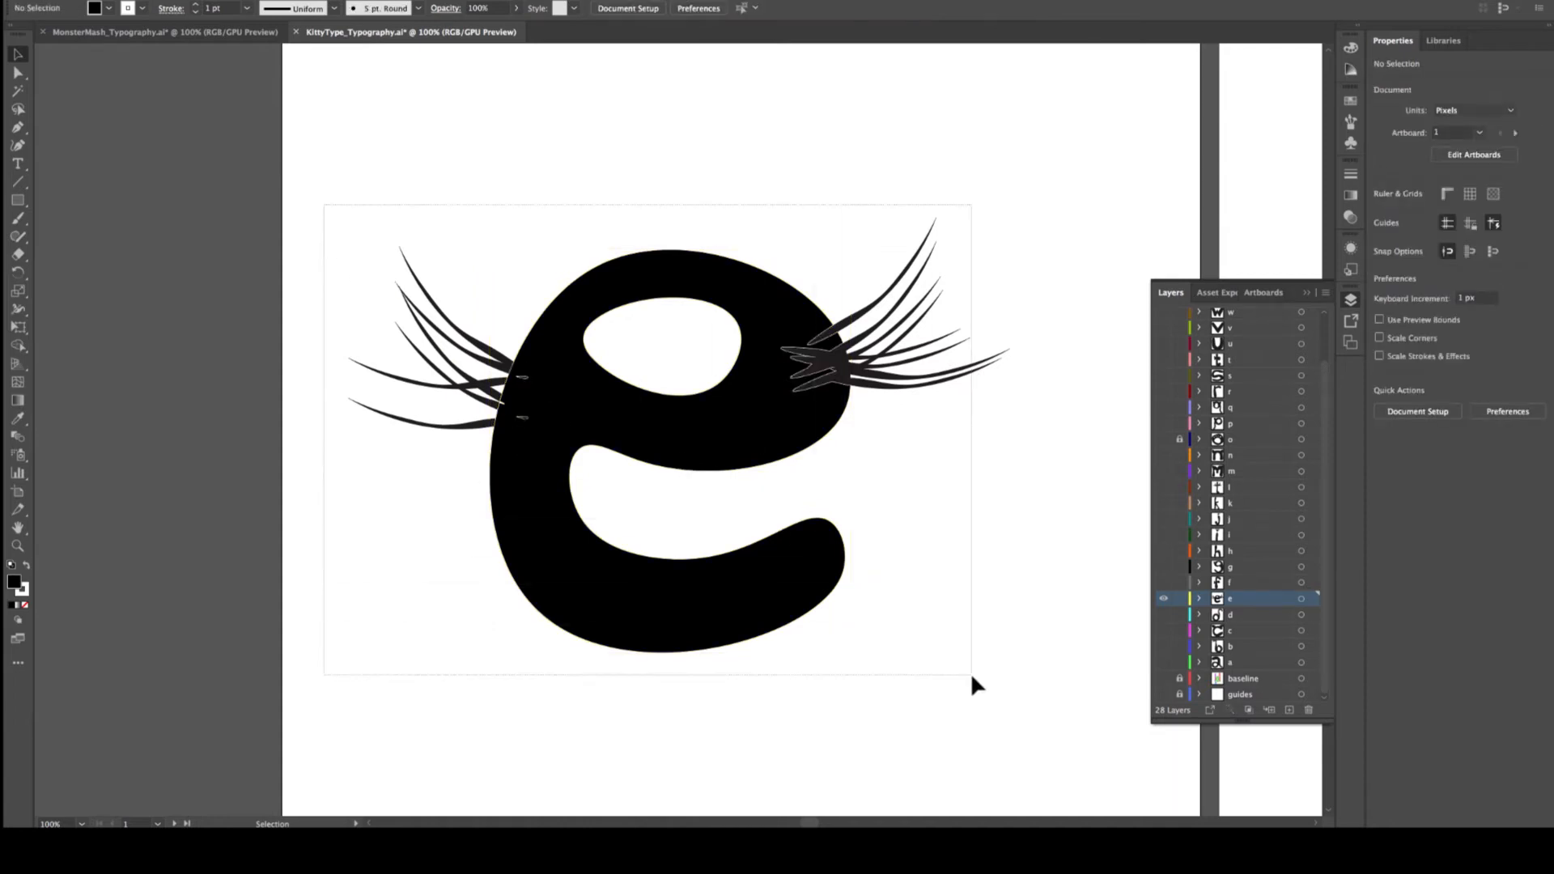
left_click(18, 346)
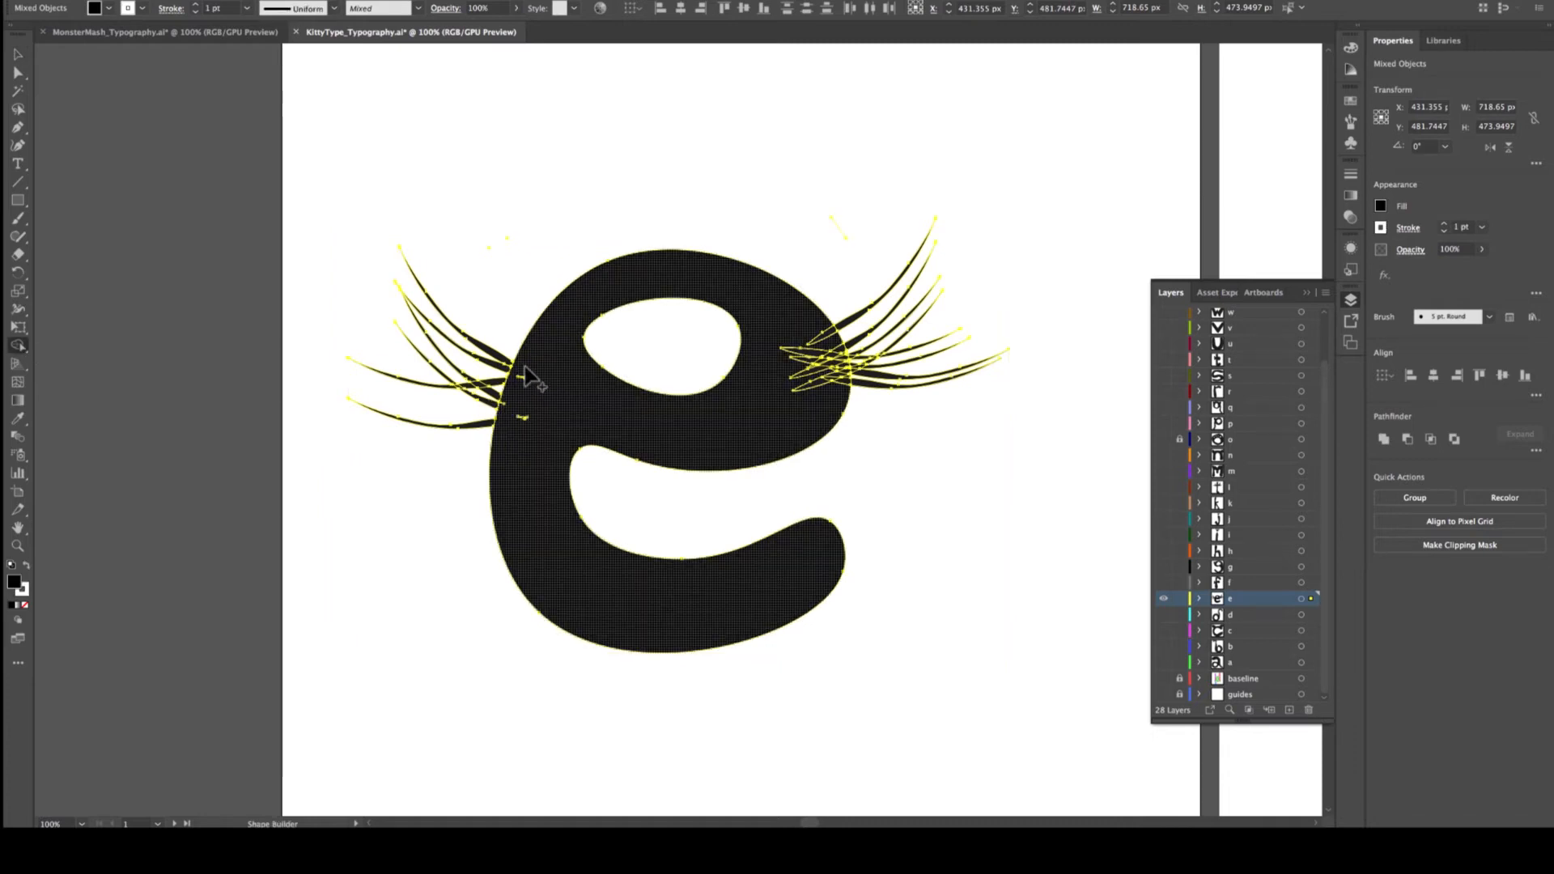
left_click(523, 427)
scroll(598, 392, "right", 1)
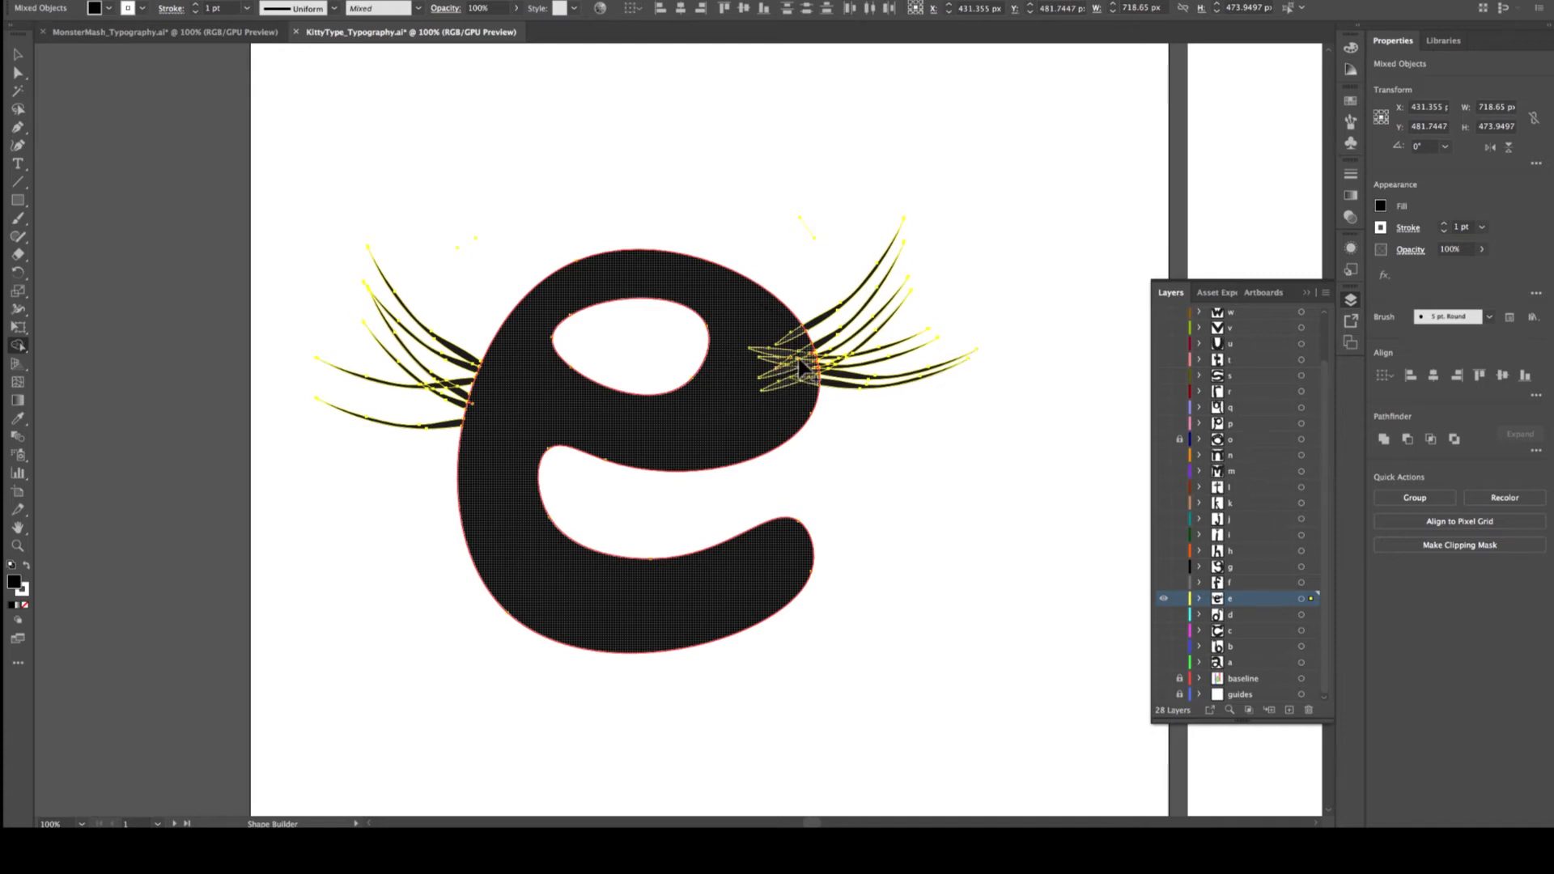
left_click_drag(785, 350, 741, 411)
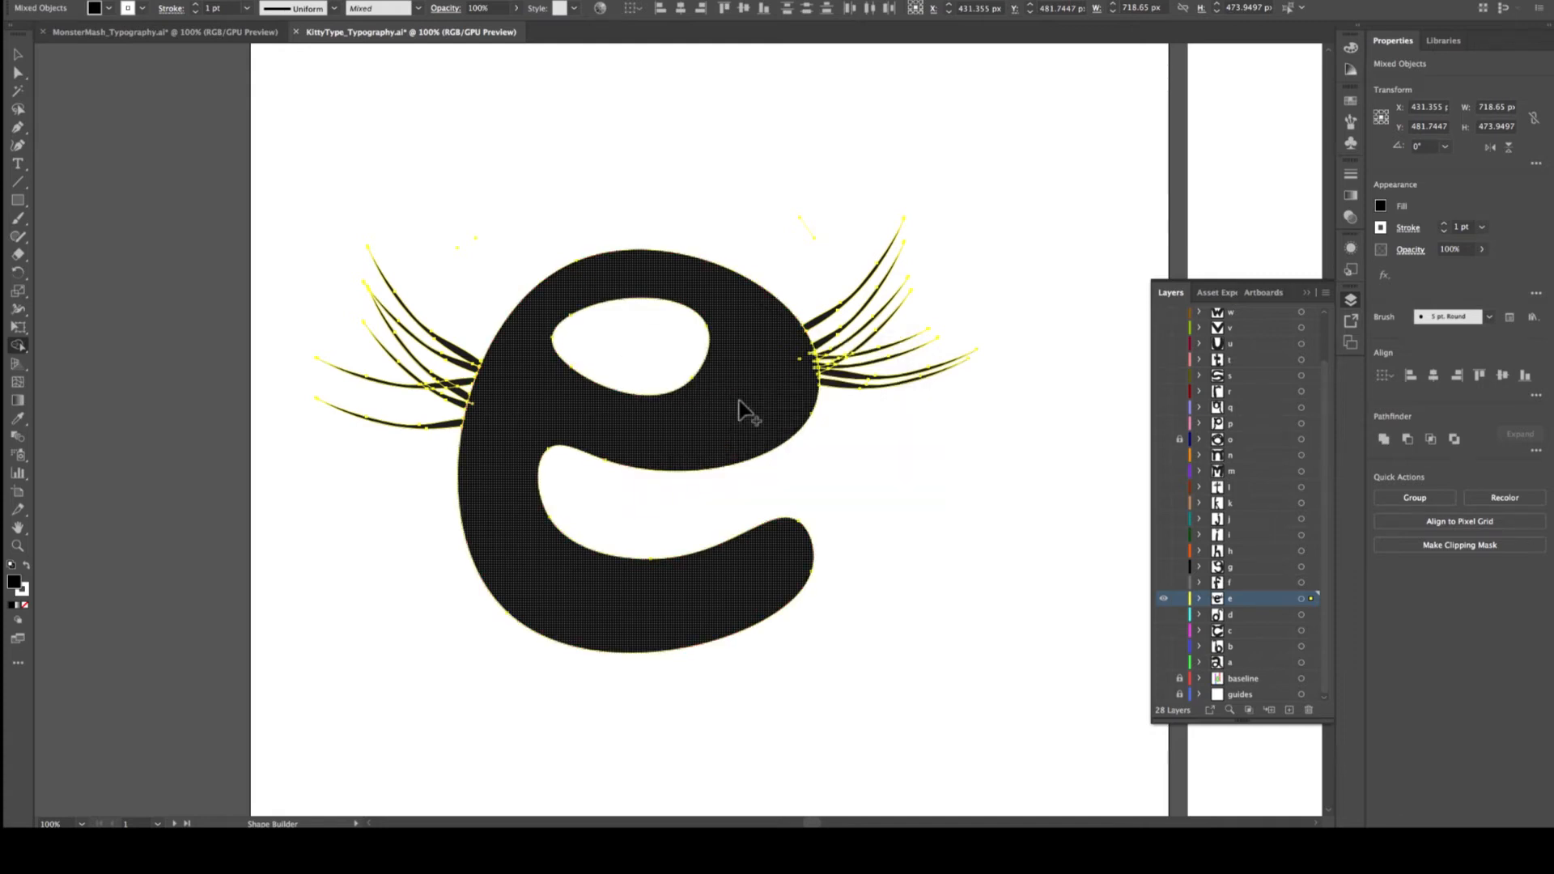
left_click(20, 57)
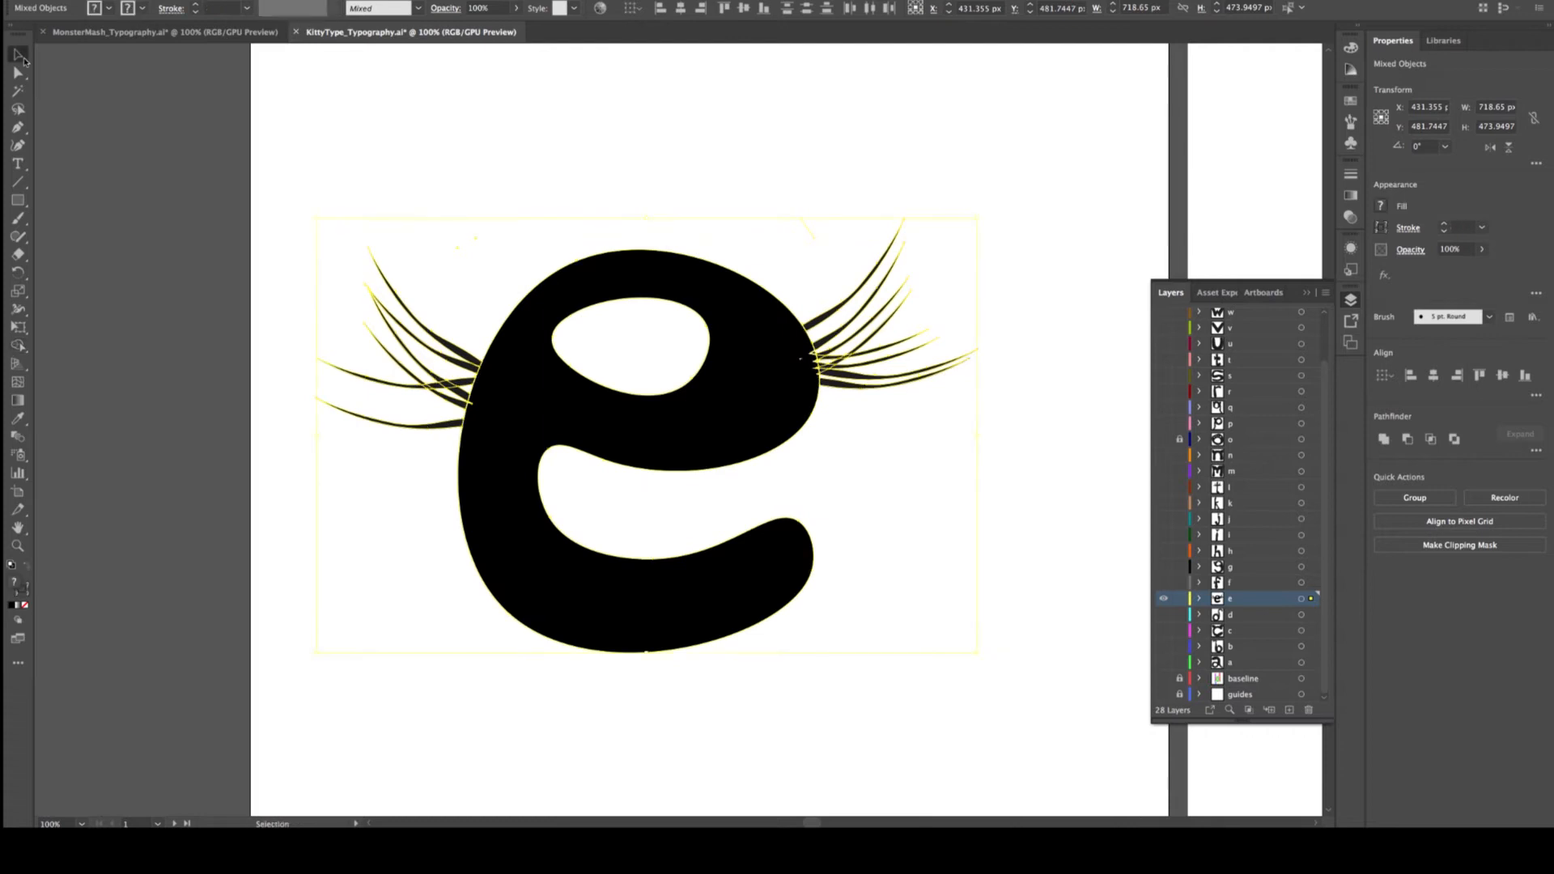
Delete the stray unfilled path above the letter e near the right eyelashes
scroll(688, 151, "right", 1)
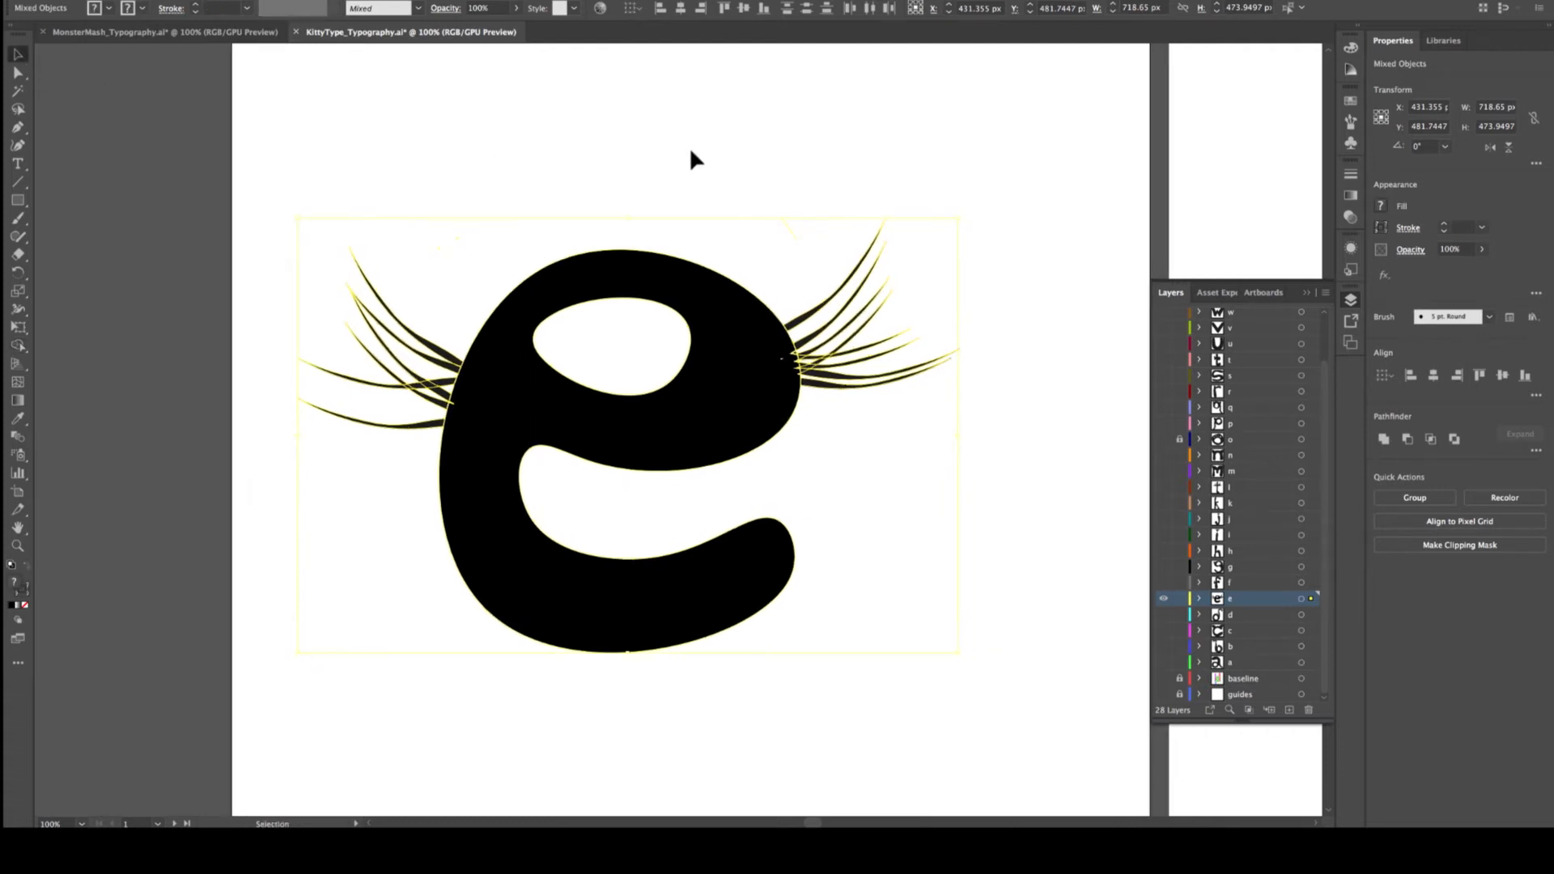
left_click(730, 172)
left_click_drag(799, 263, 800, 262)
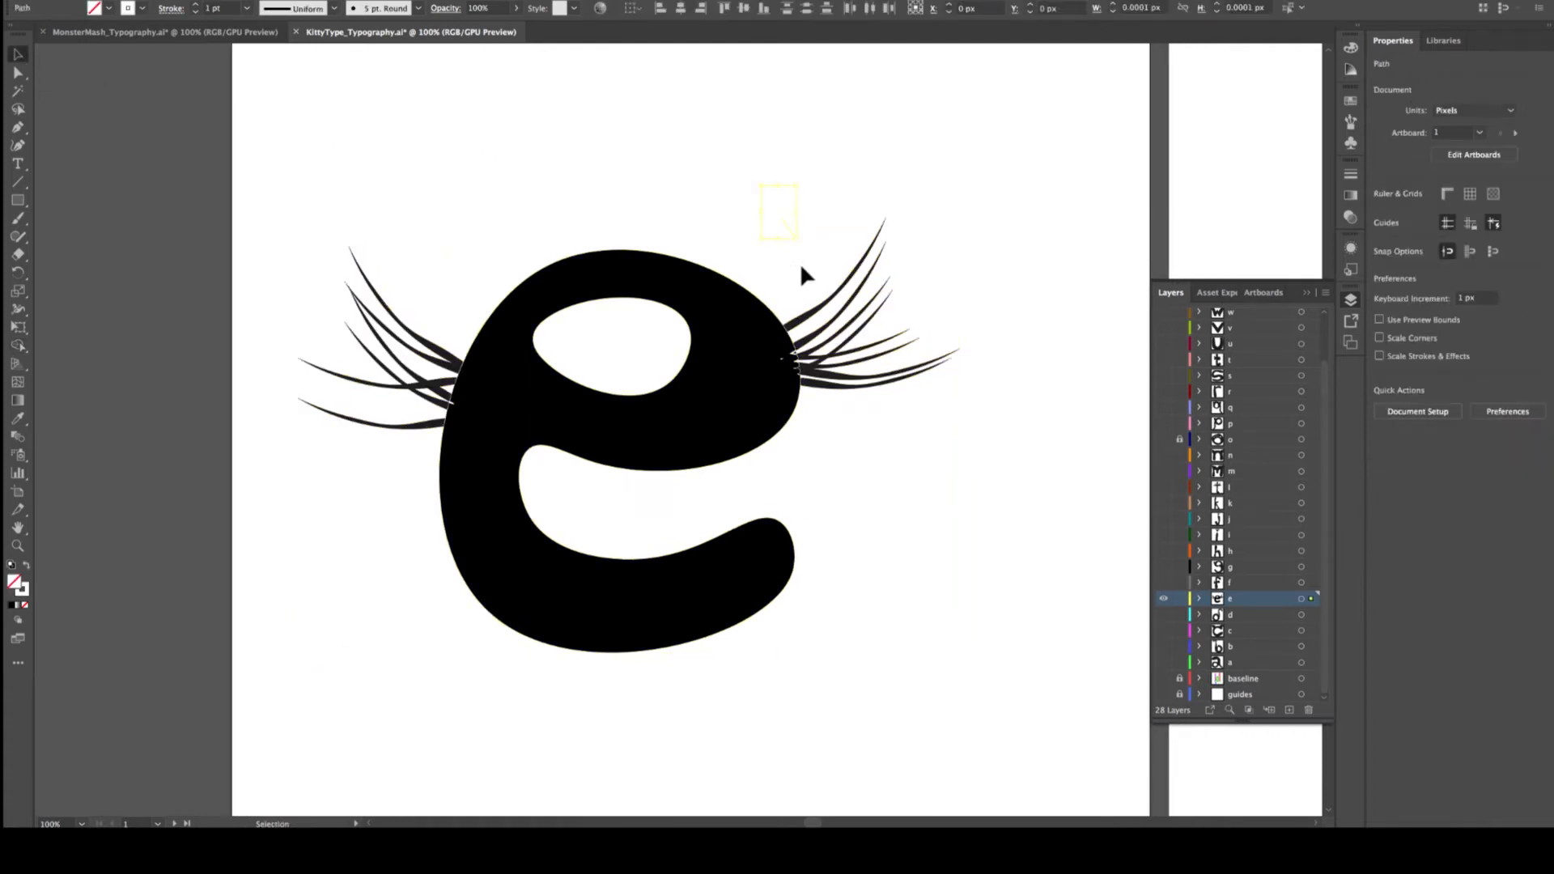
key("ctrl+equal")
key("ctrl+equal")
key("ctrl+equal")
key("ctrl+equal")
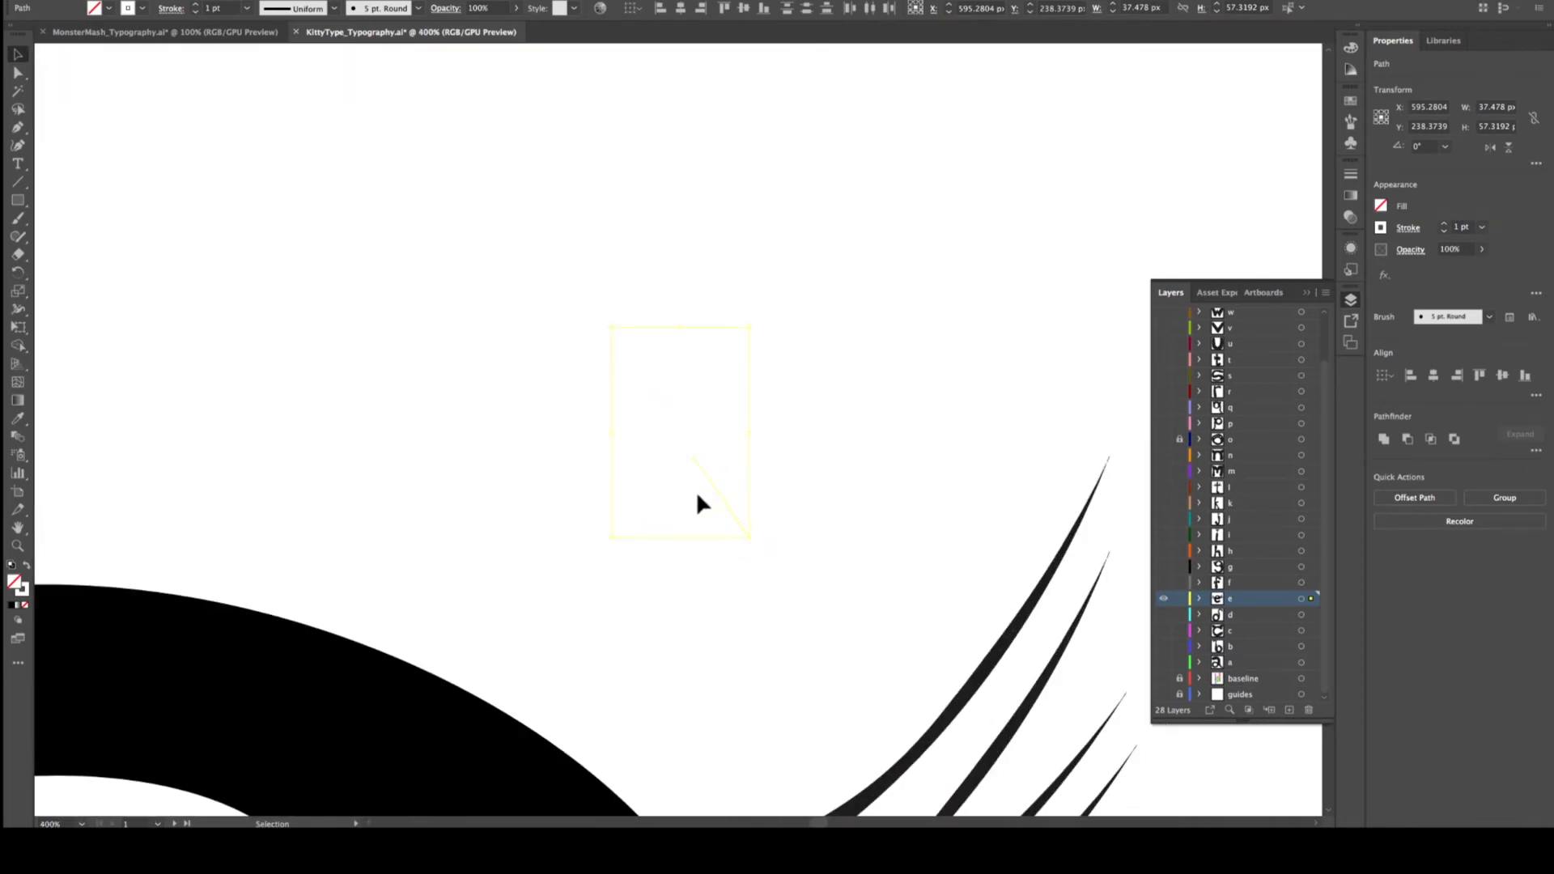
key("Delete")
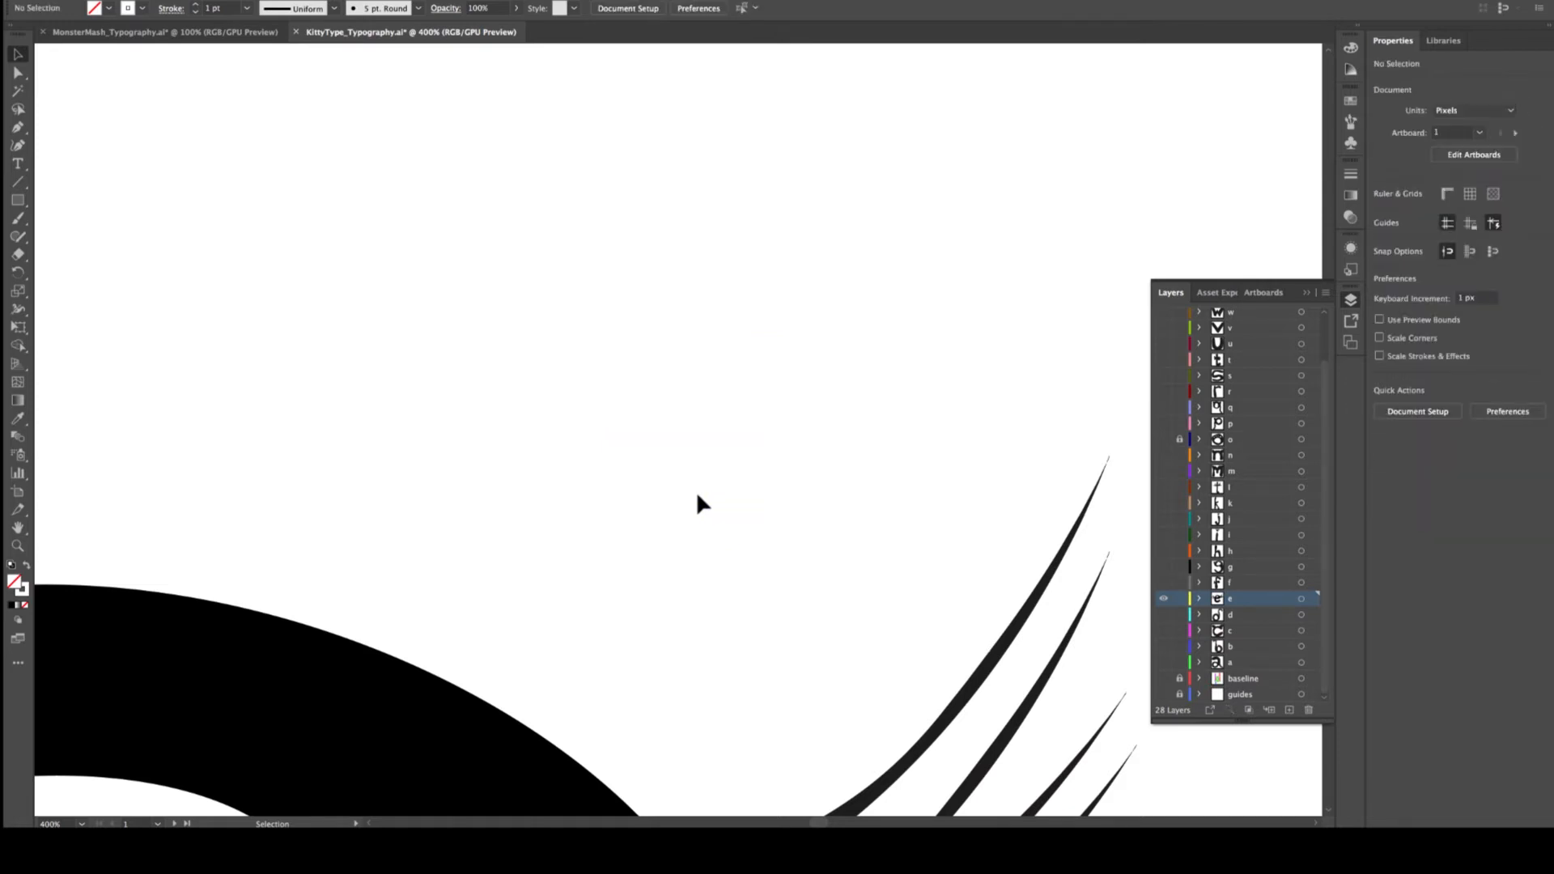
Select the letter e's body with its left eyelashes and merge the upper left lashes into the body using Shape Builder
key("ctrl+minus")
key("ctrl+minus")
key("ctrl+minus")
key("ctrl+minus")
key("ctrl+minus")
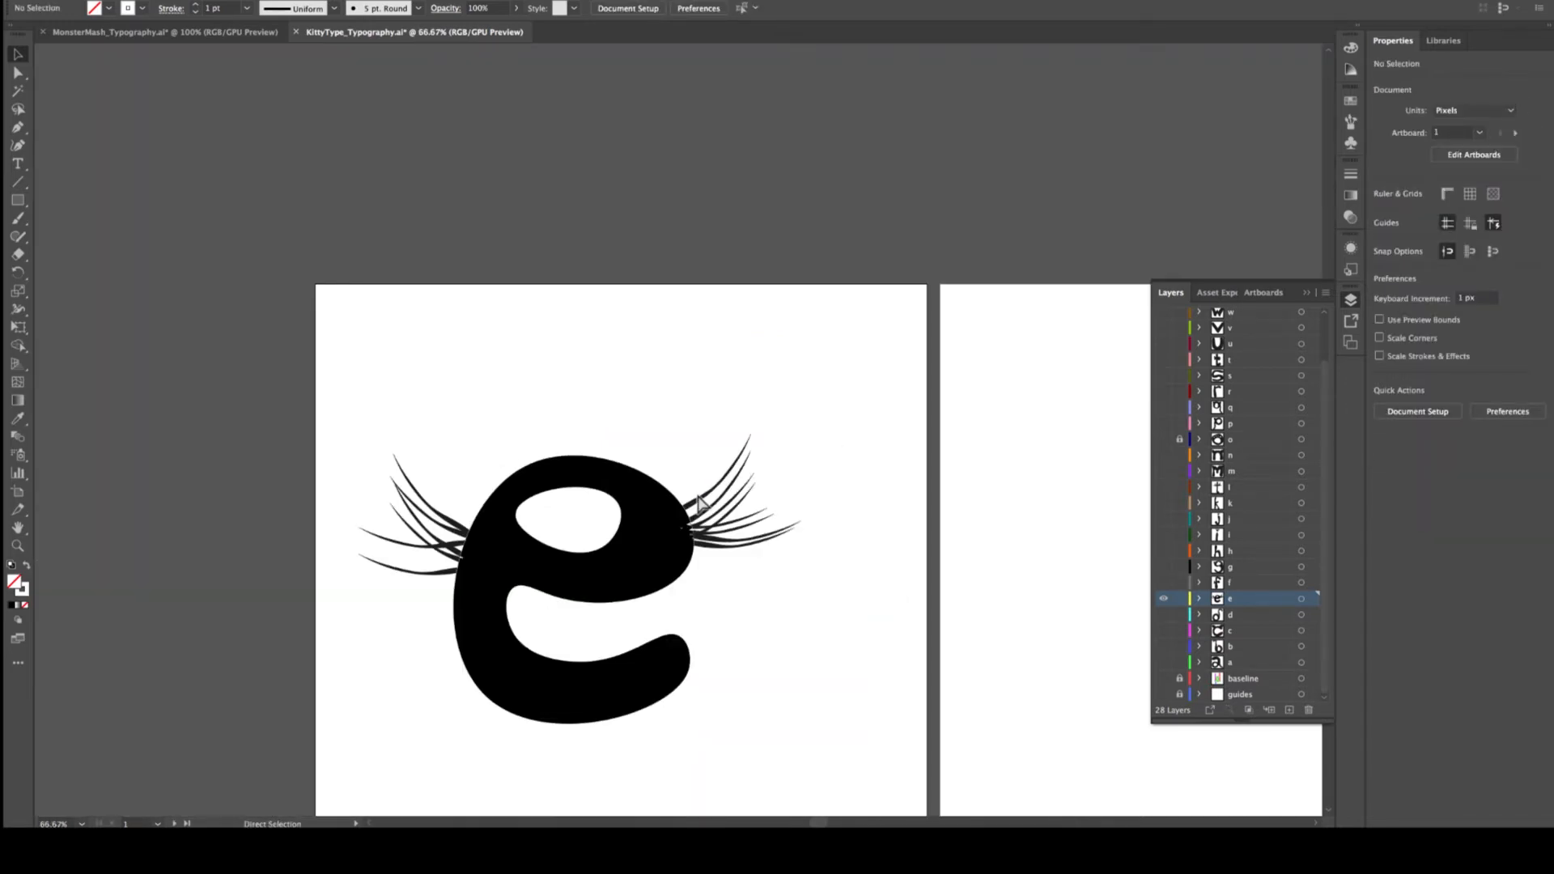
key("v")
key("ctrl+plus")
key("ctrl+plus")
key("ctrl+plus")
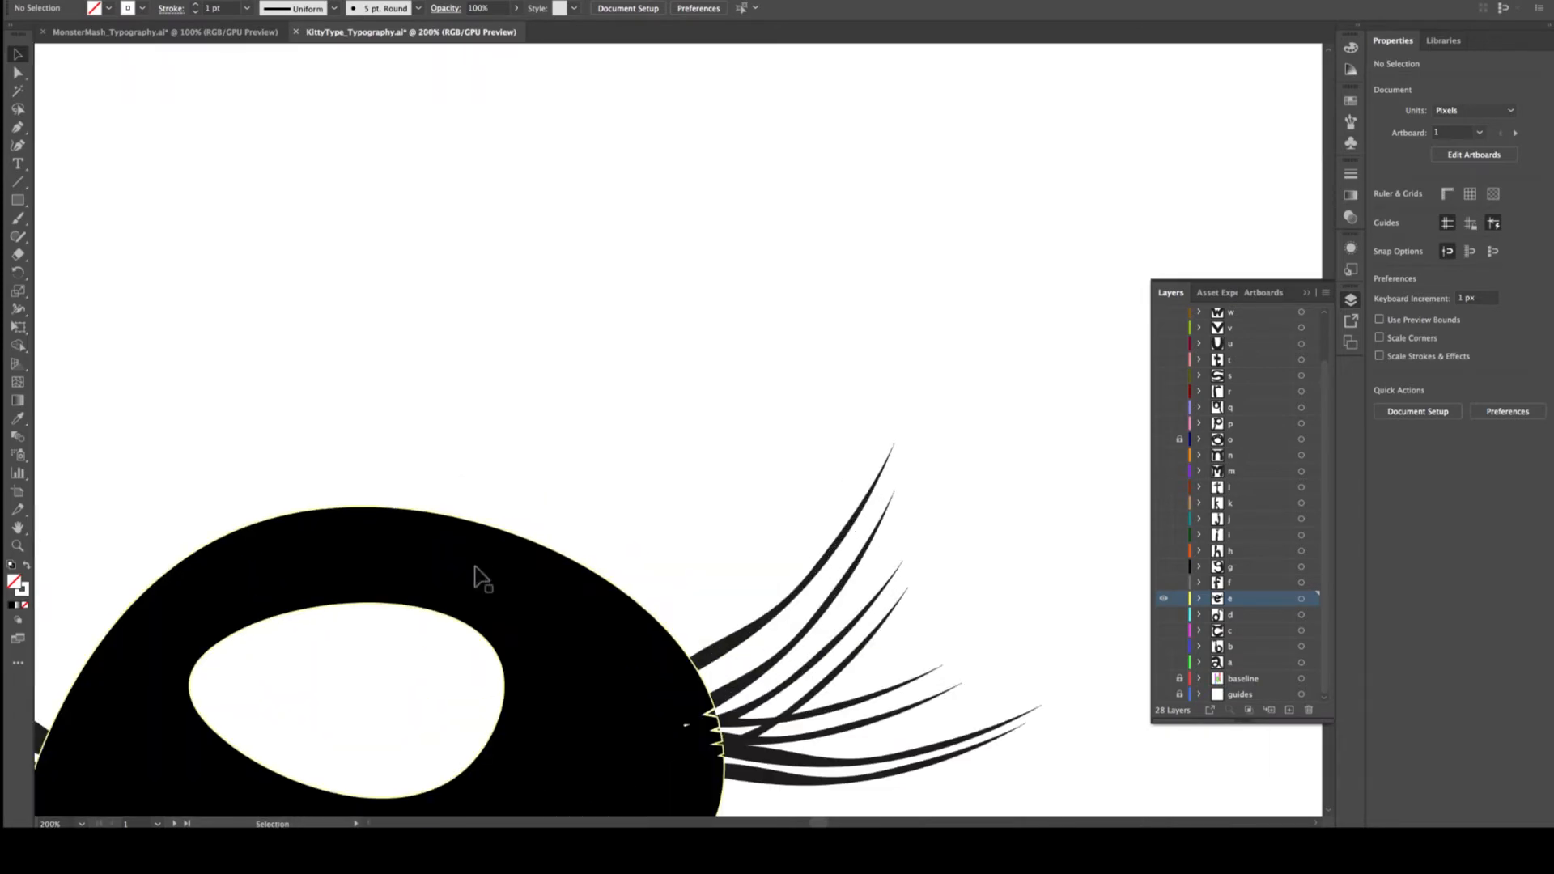
scroll(508, 599, "left", 2)
scroll(510, 607, "left", 3)
scroll(510, 607, "down", 5)
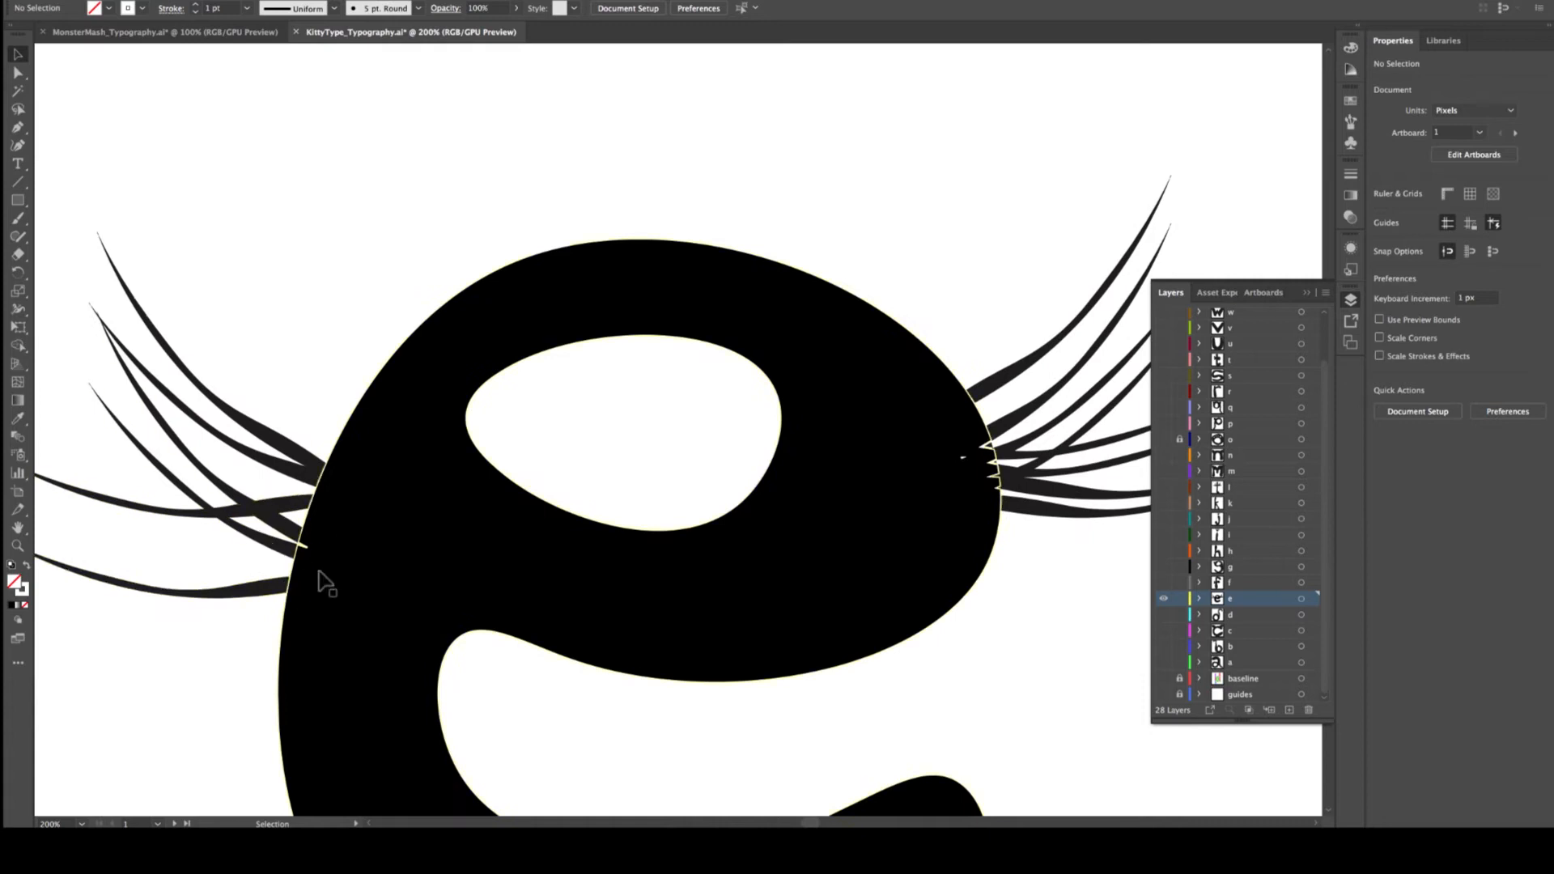
left_click_drag(185, 323, 337, 729)
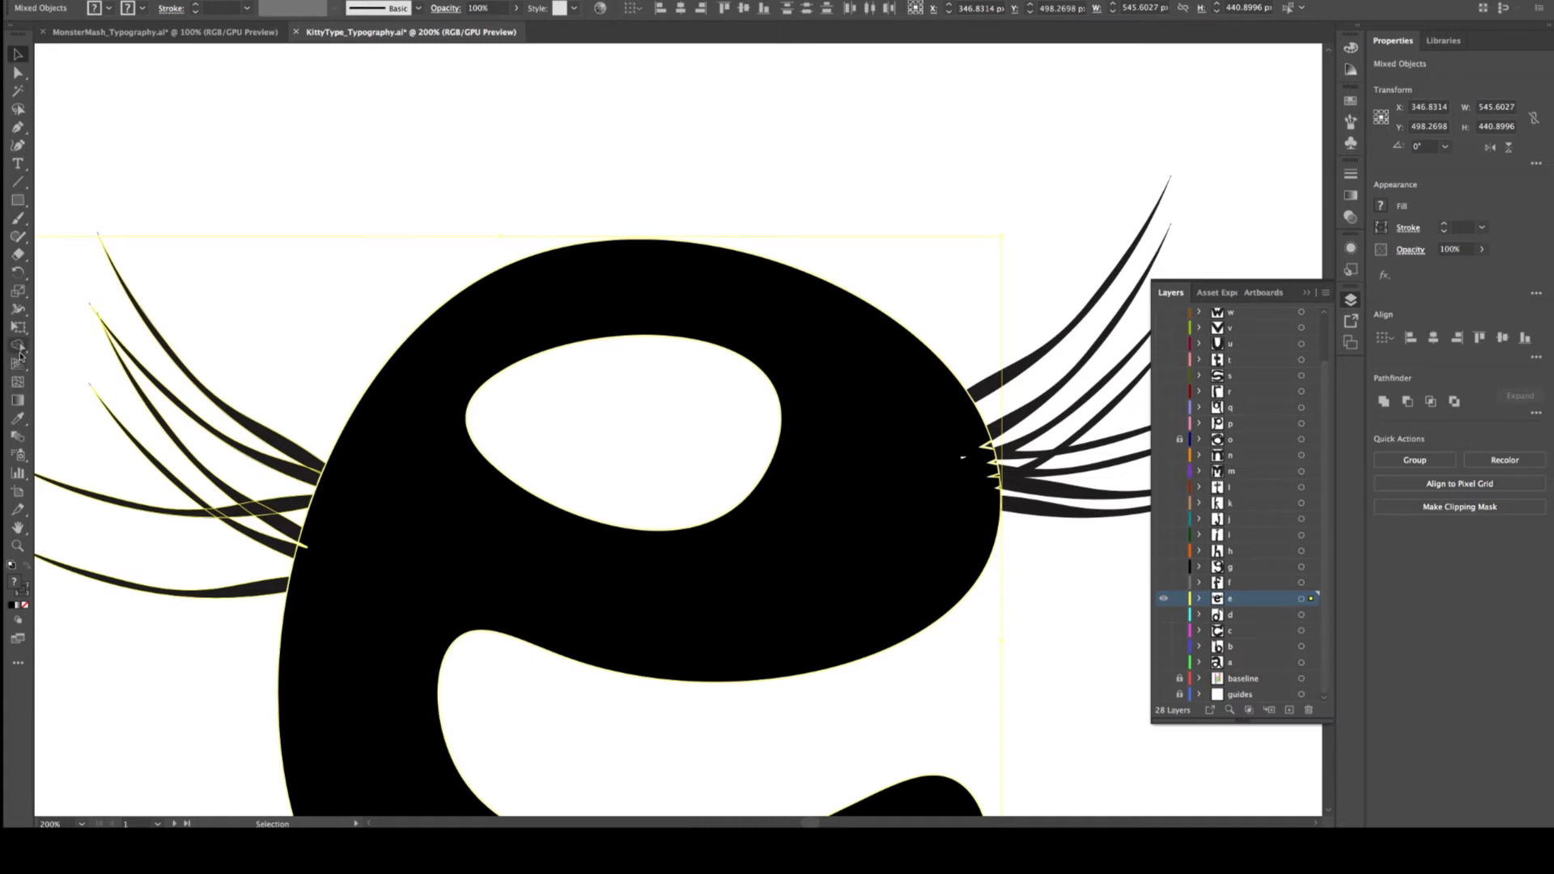
left_click(18, 345)
mouse_move(352, 473)
left_mouse_down()
mouse_move(323, 470)
mouse_move(312, 513)
mouse_move(224, 518)
left_mouse_up()
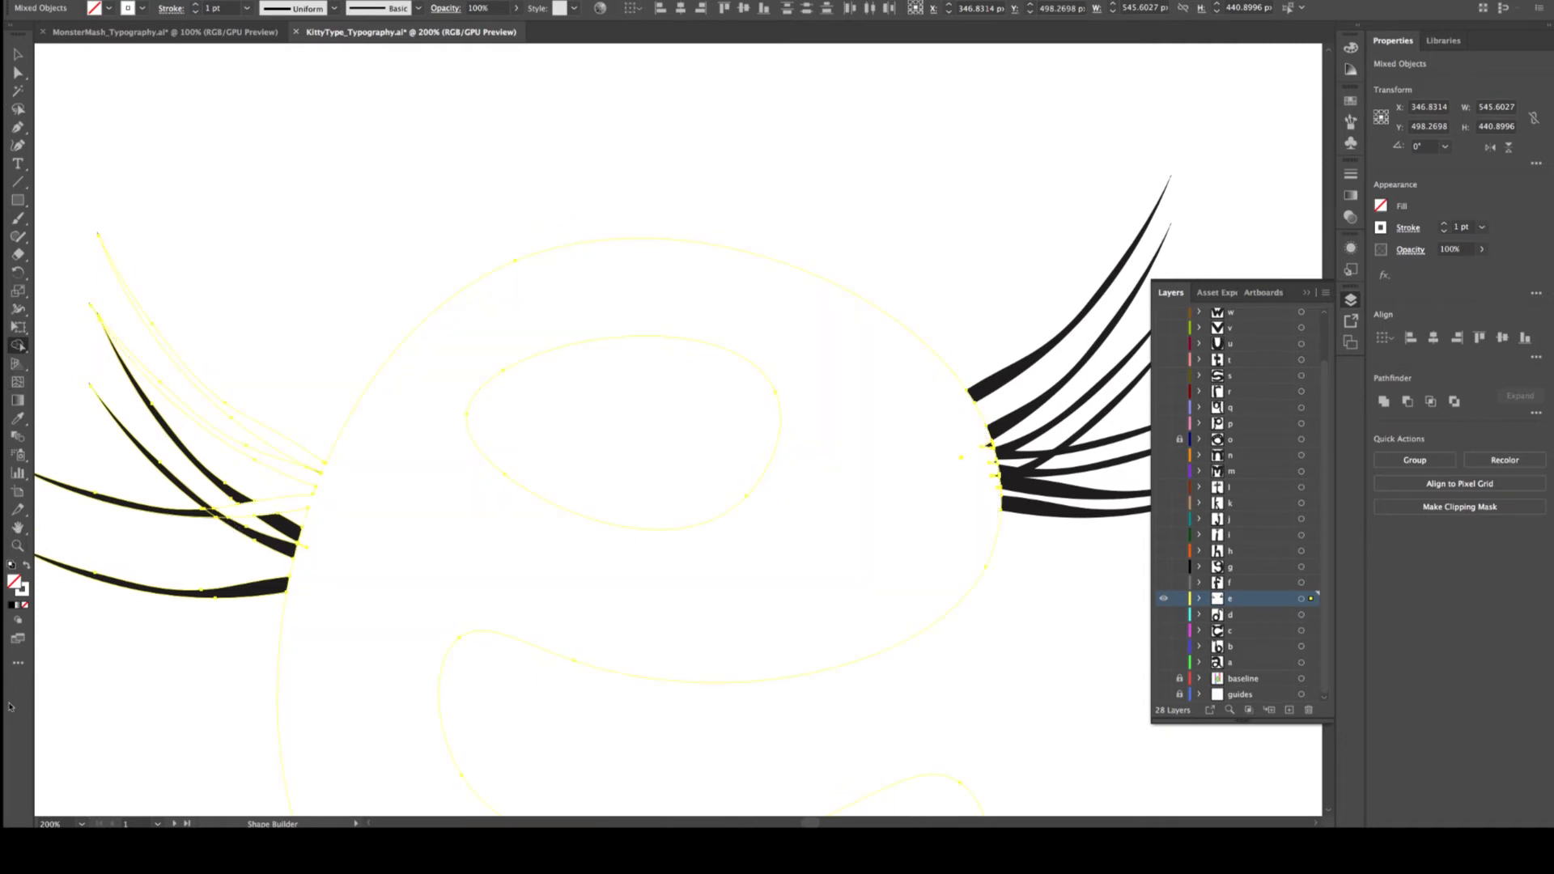
Give the merged letter e a solid black fill, merge its remaining left lashes with Shape Builder, and deselect the artwork
left_click(13, 608)
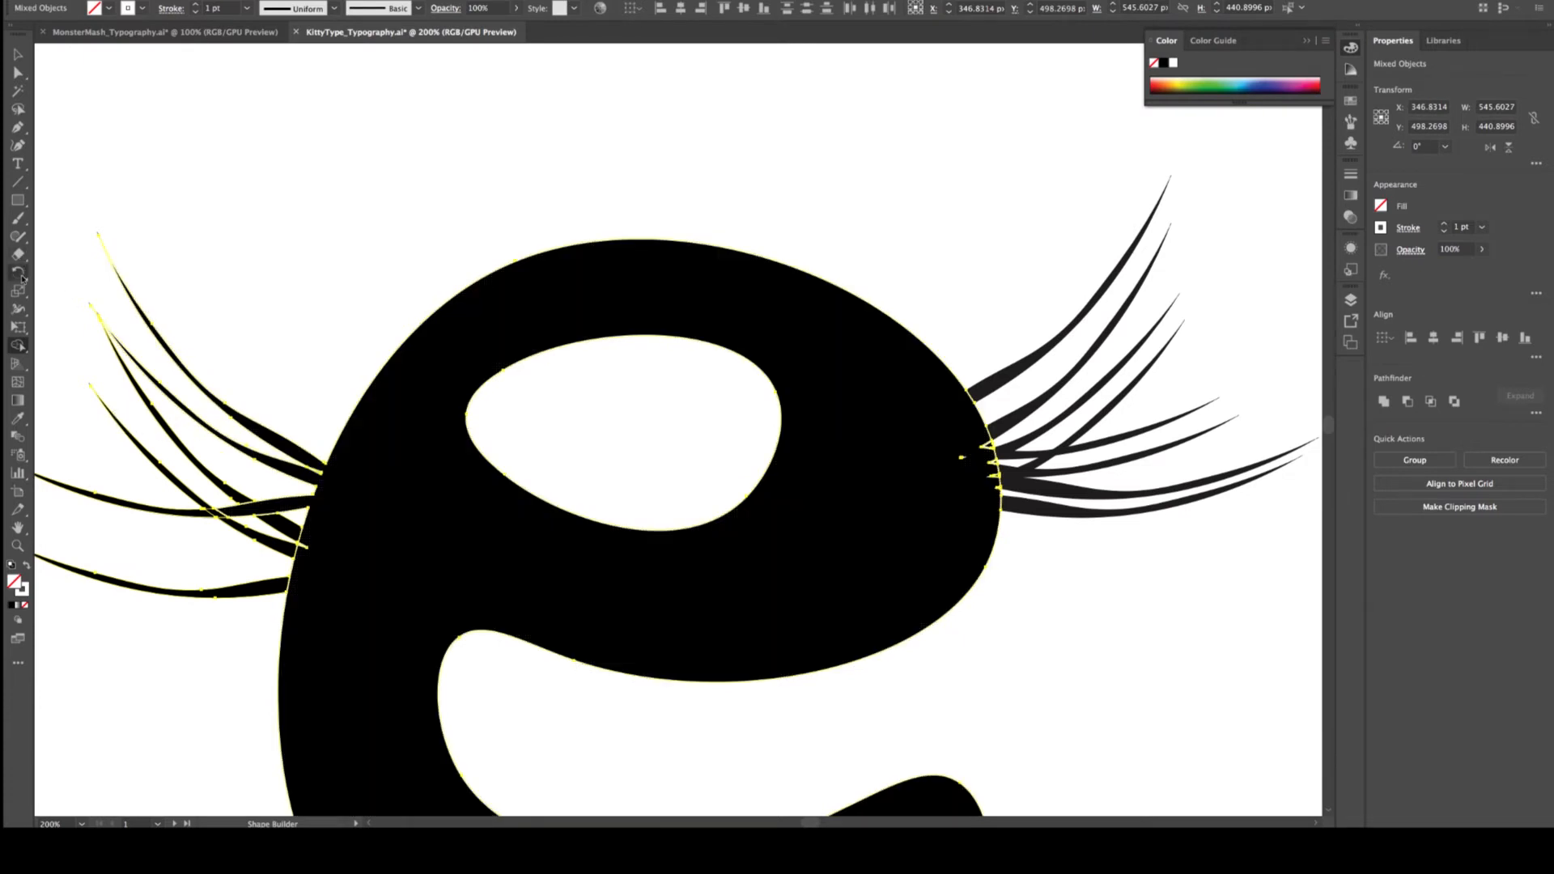
left_click_drag(336, 534, 306, 548)
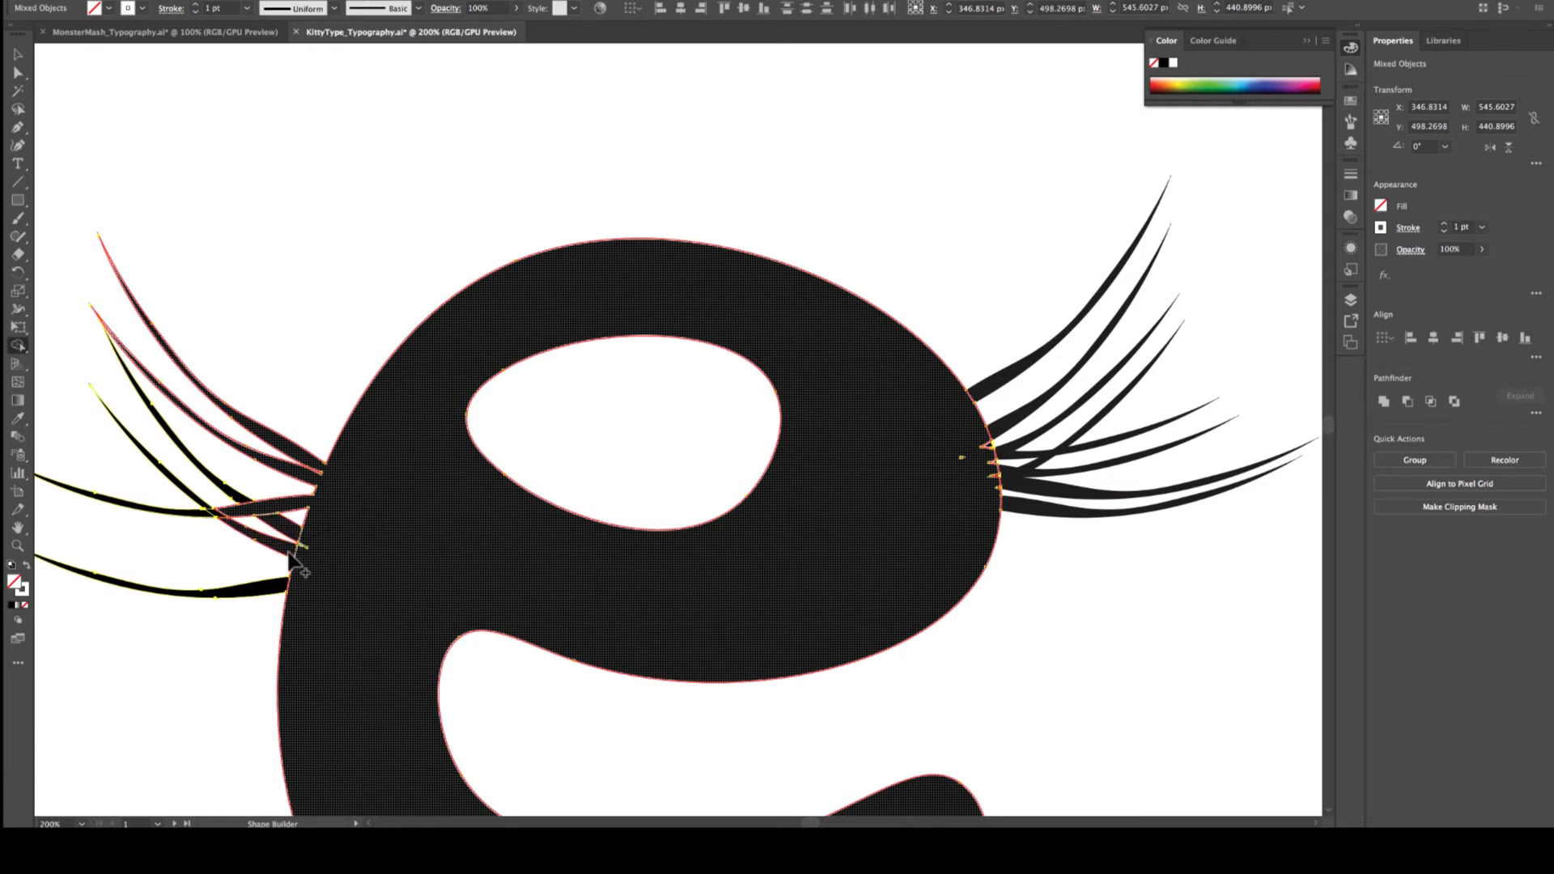
mouse_move(305, 583)
left_mouse_down()
mouse_move(293, 595)
mouse_move(328, 562)
left_mouse_up()
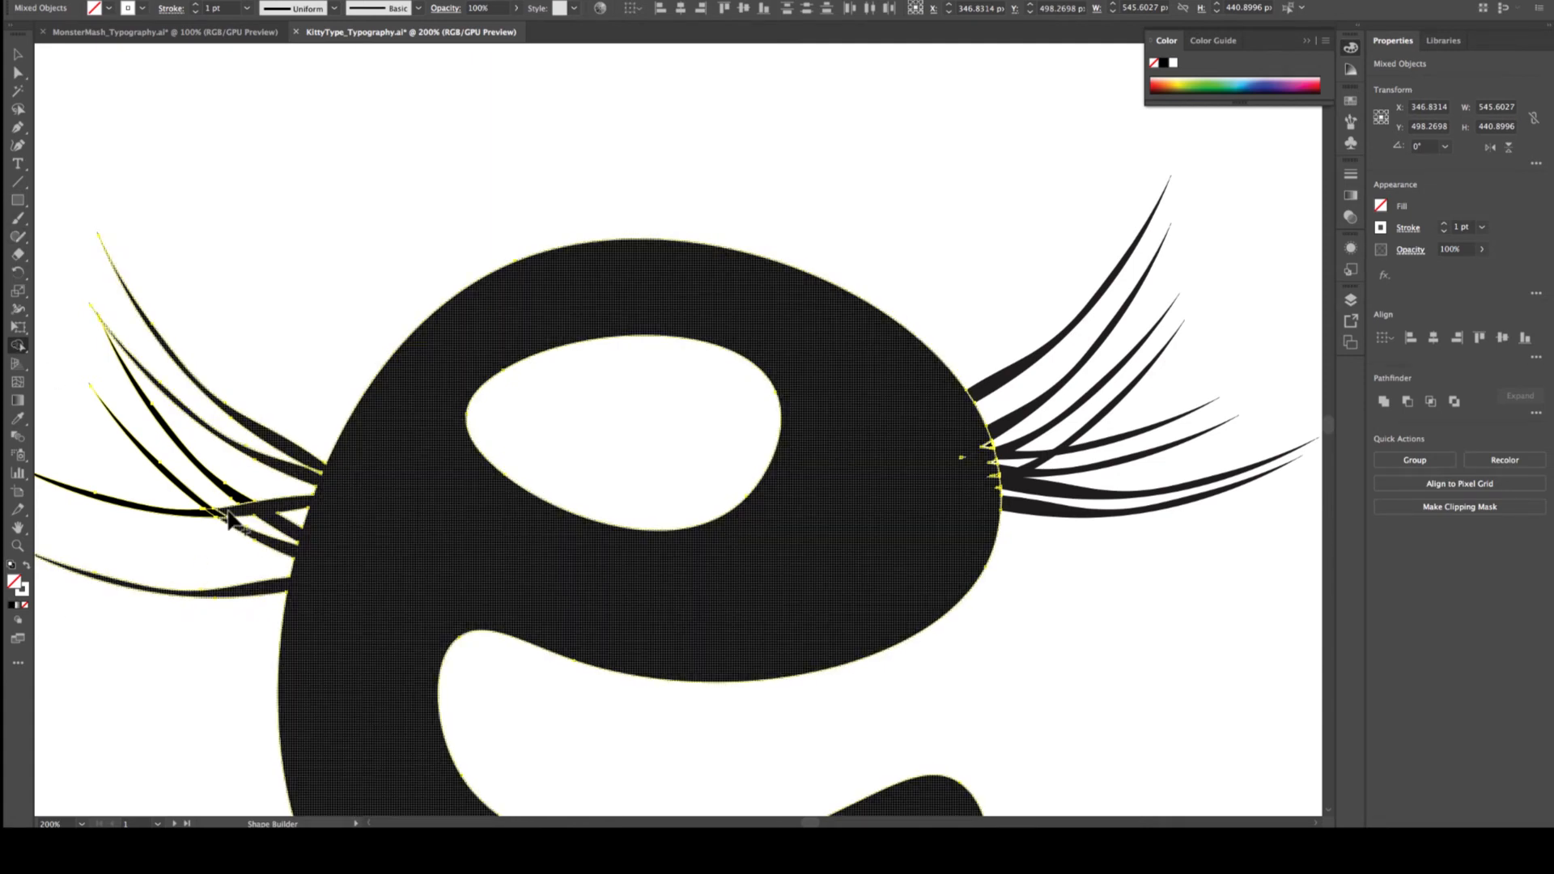
mouse_move(229, 511)
left_mouse_down()
mouse_move(208, 510)
mouse_move(243, 507)
left_mouse_up()
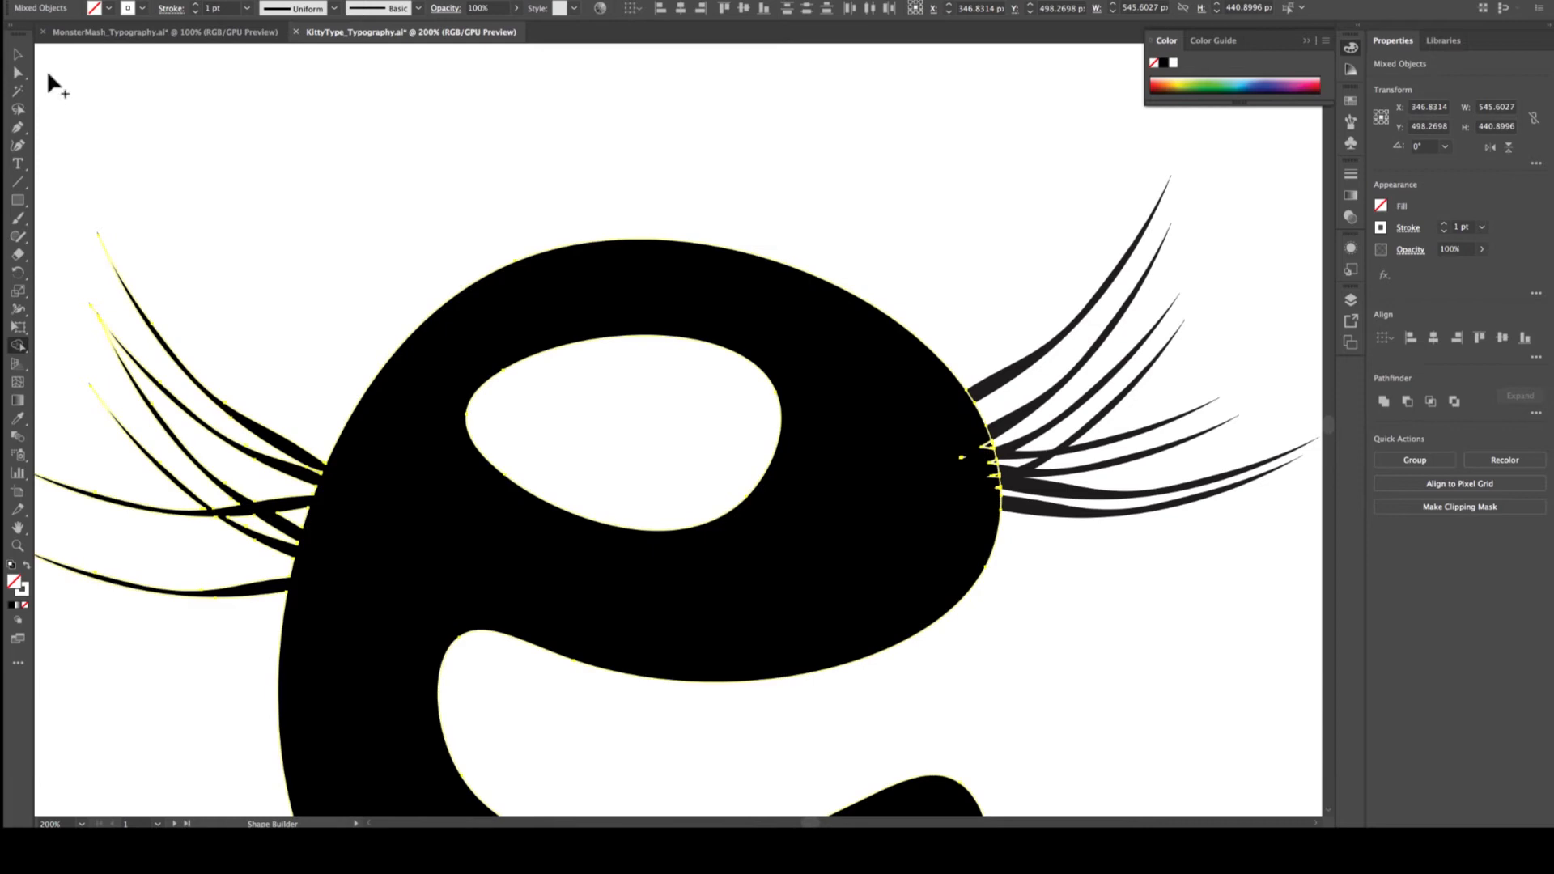
left_click(18, 55)
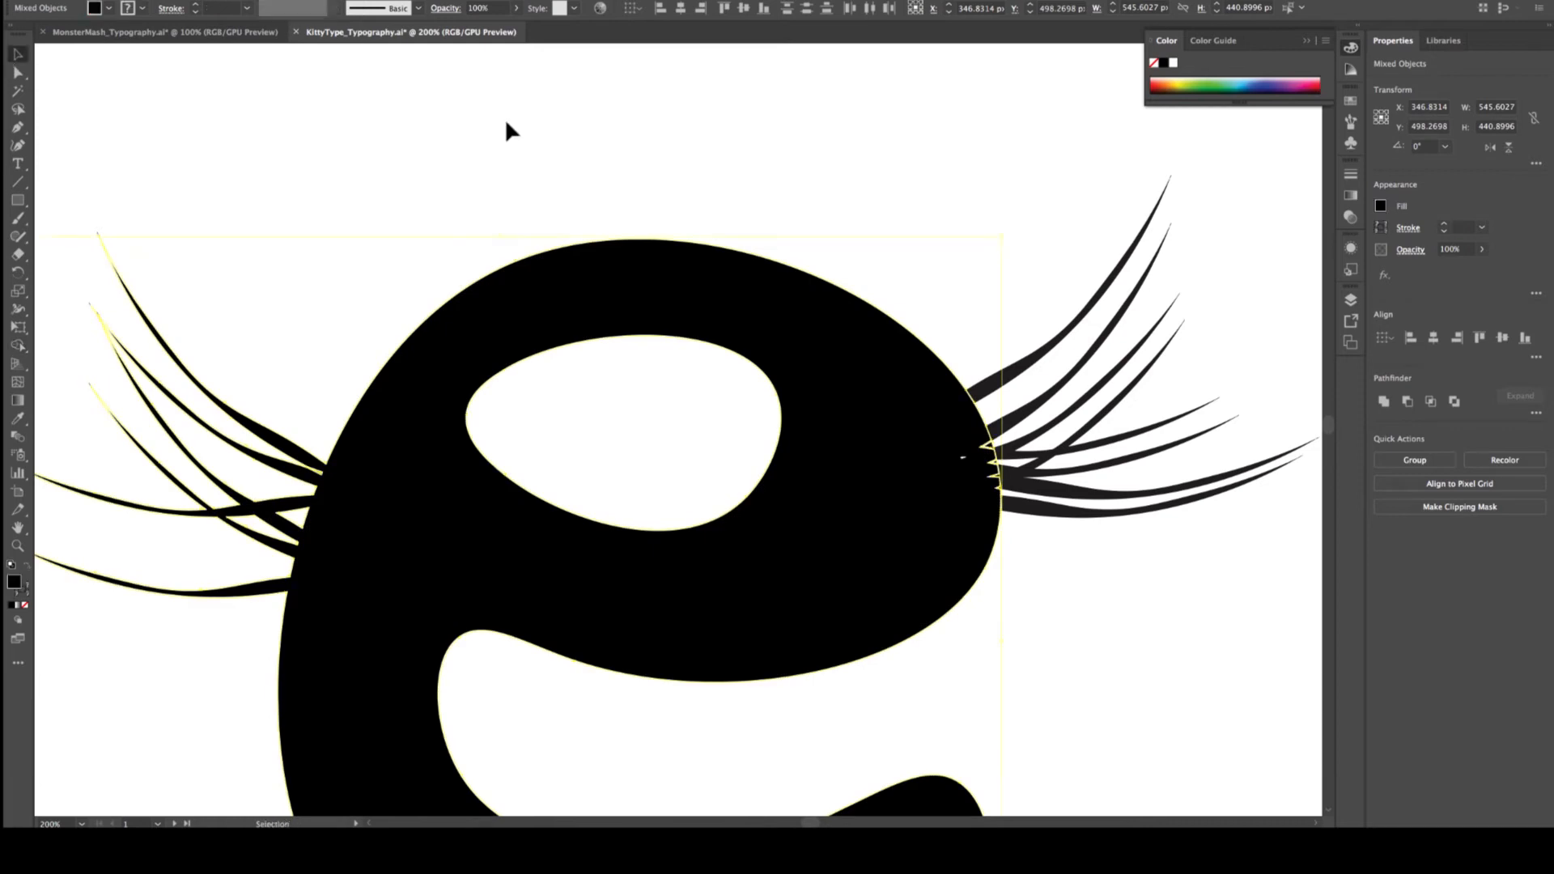
key("ctrl+1")
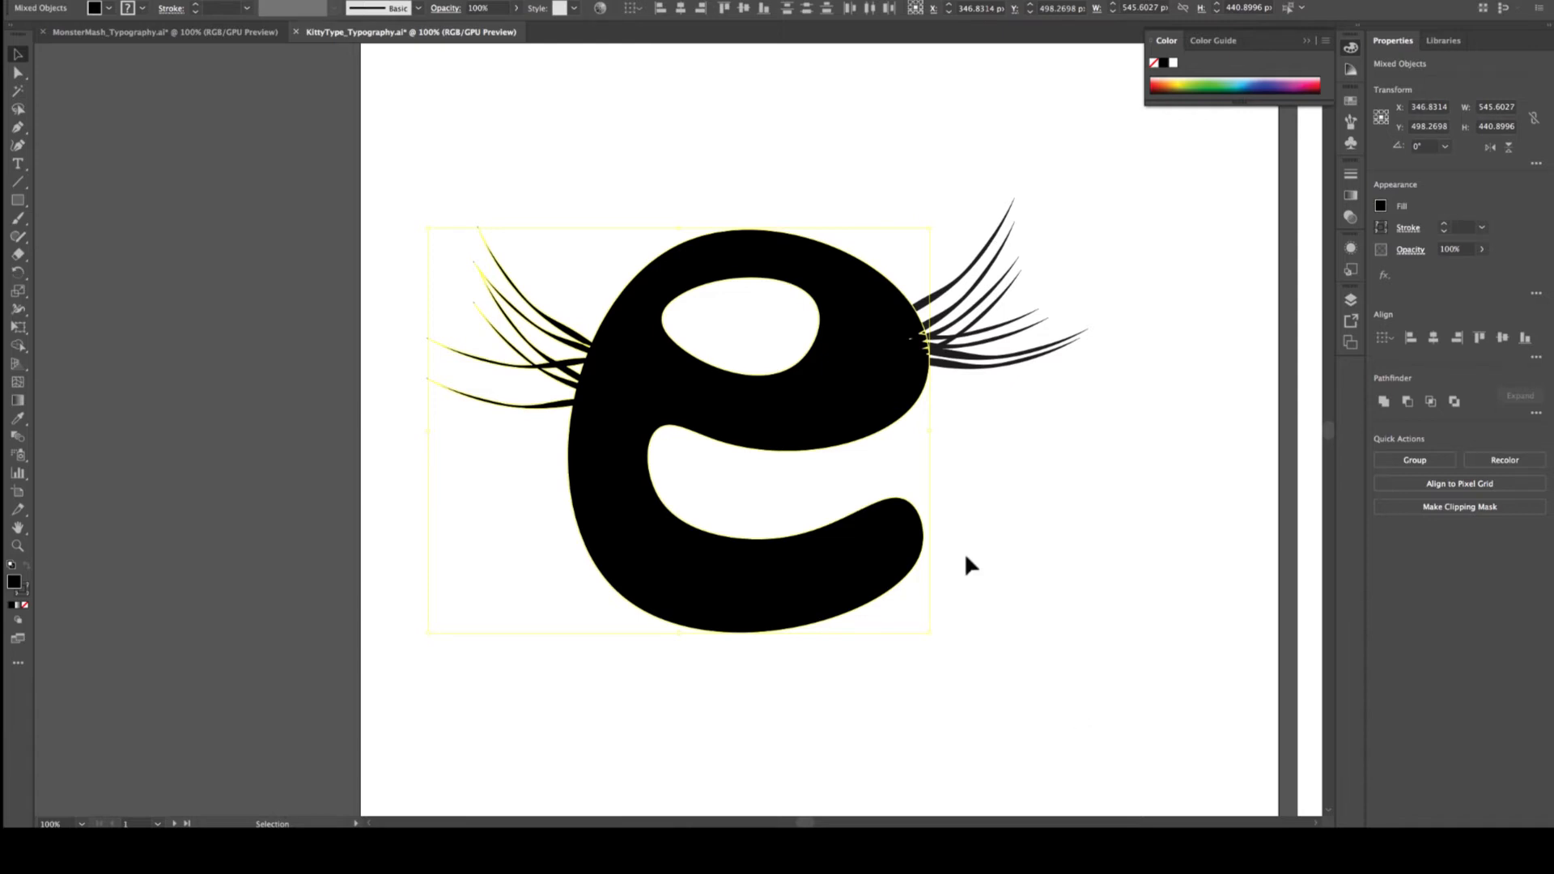
scroll(967, 556, "right", 1)
scroll(966, 556, "up", 3)
scroll(966, 556, "down", 1)
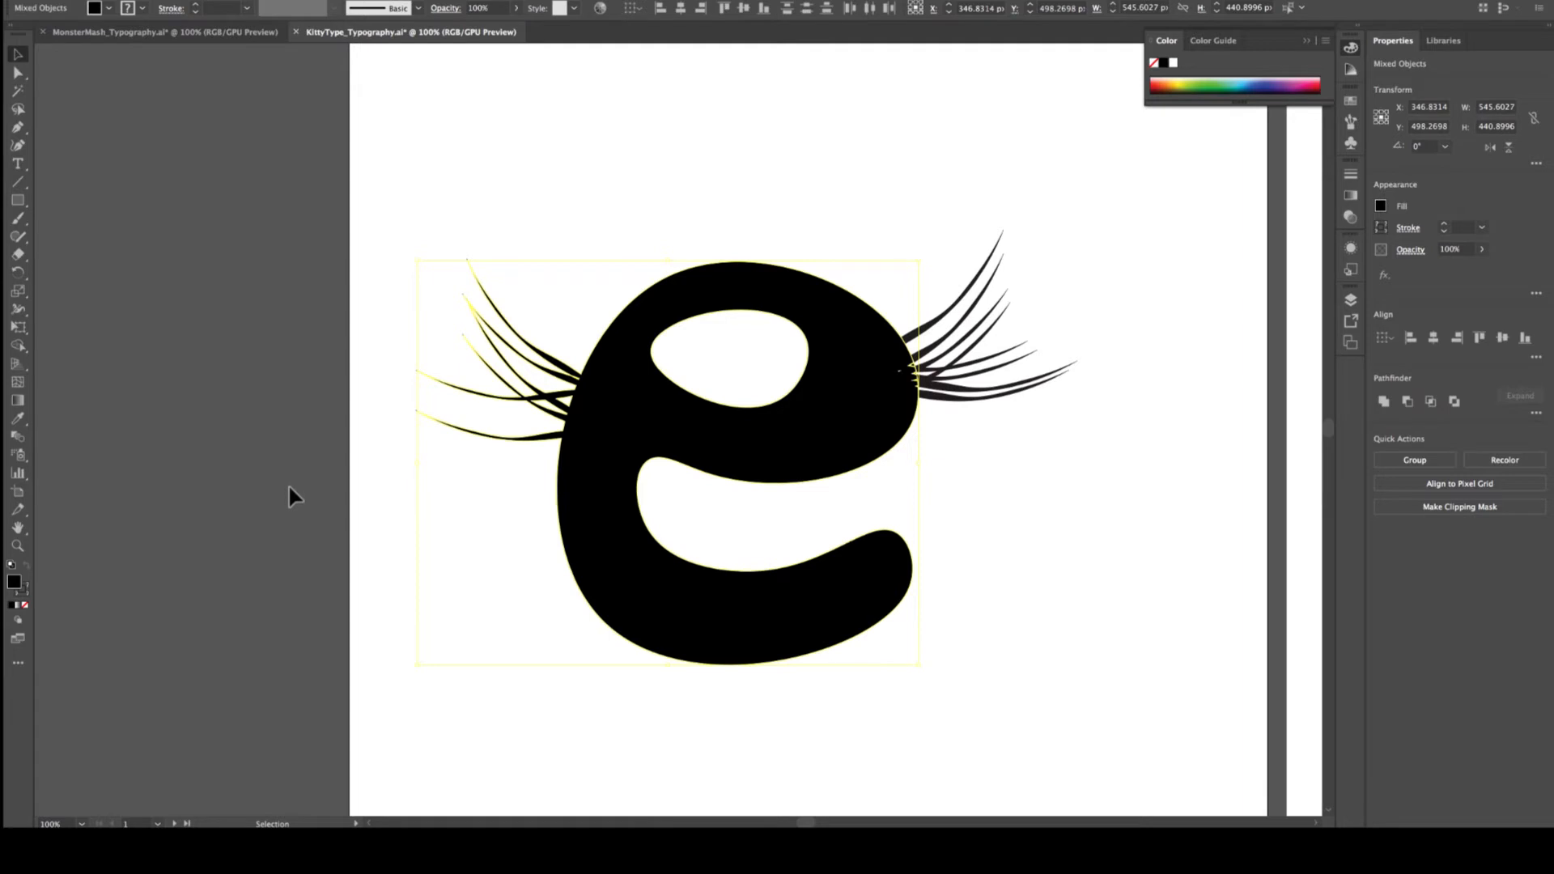
left_click(375, 459)
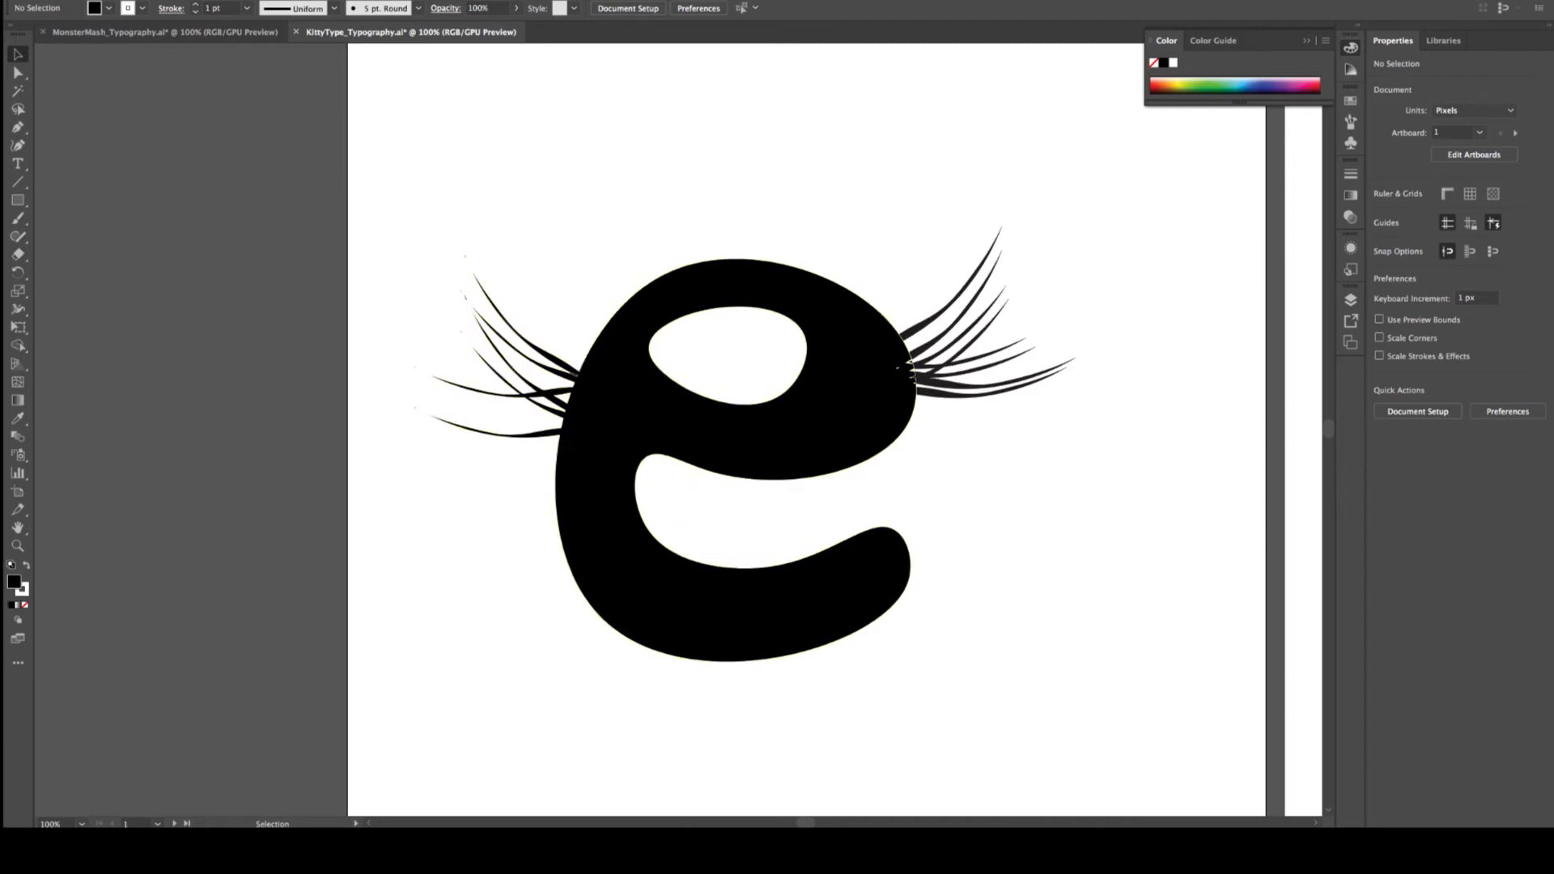
Hide the letter e's layer and show the f and g layers one at a time for review
left_click(1350, 300)
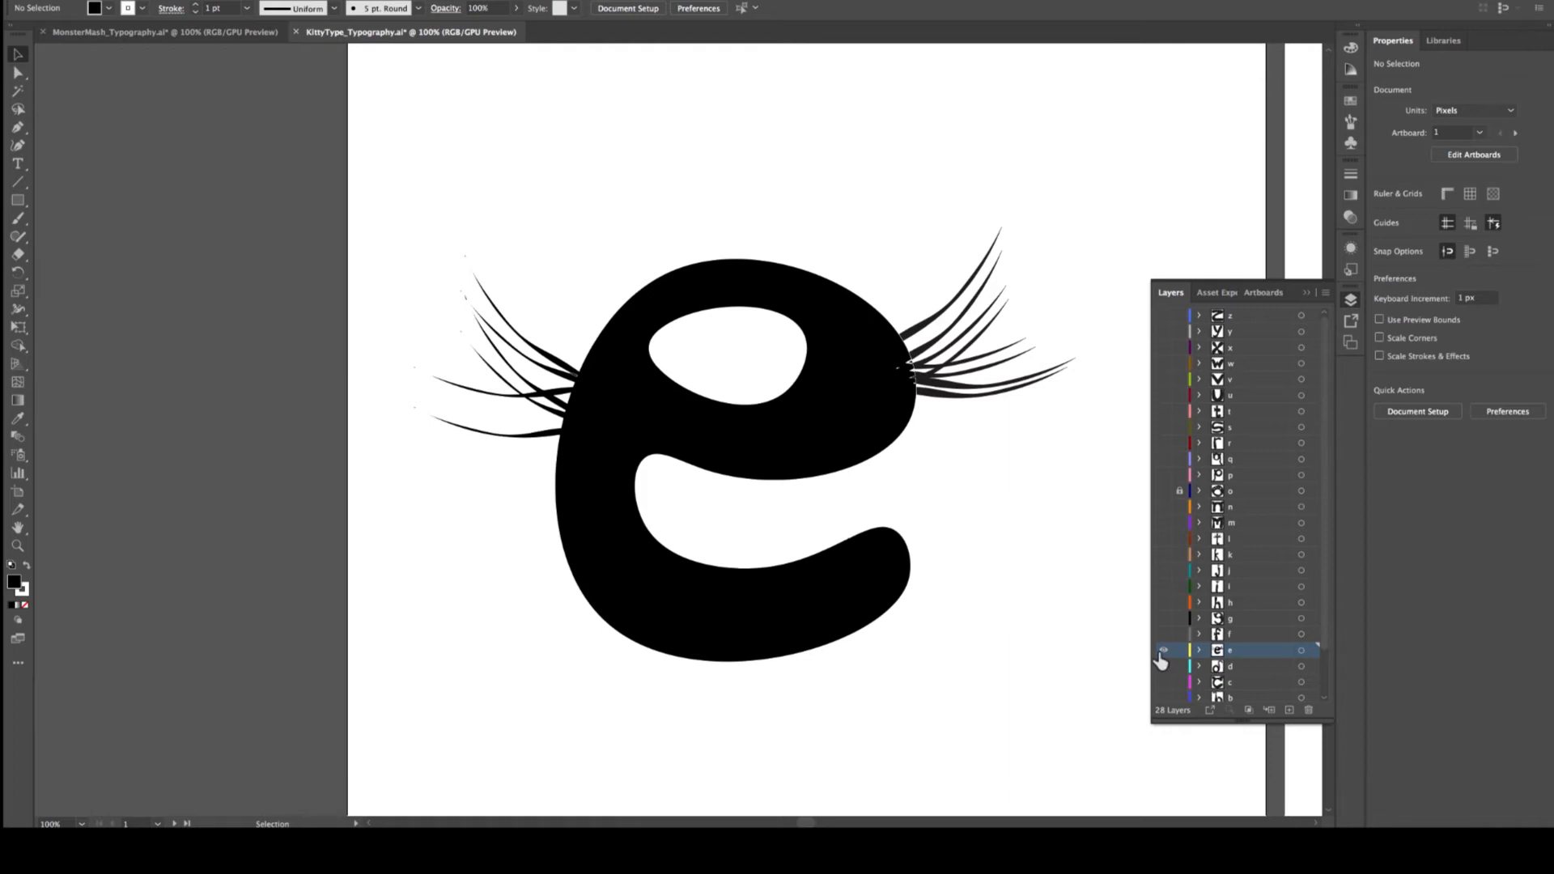
left_click(1163, 650)
left_click(1164, 635)
left_click(1163, 635)
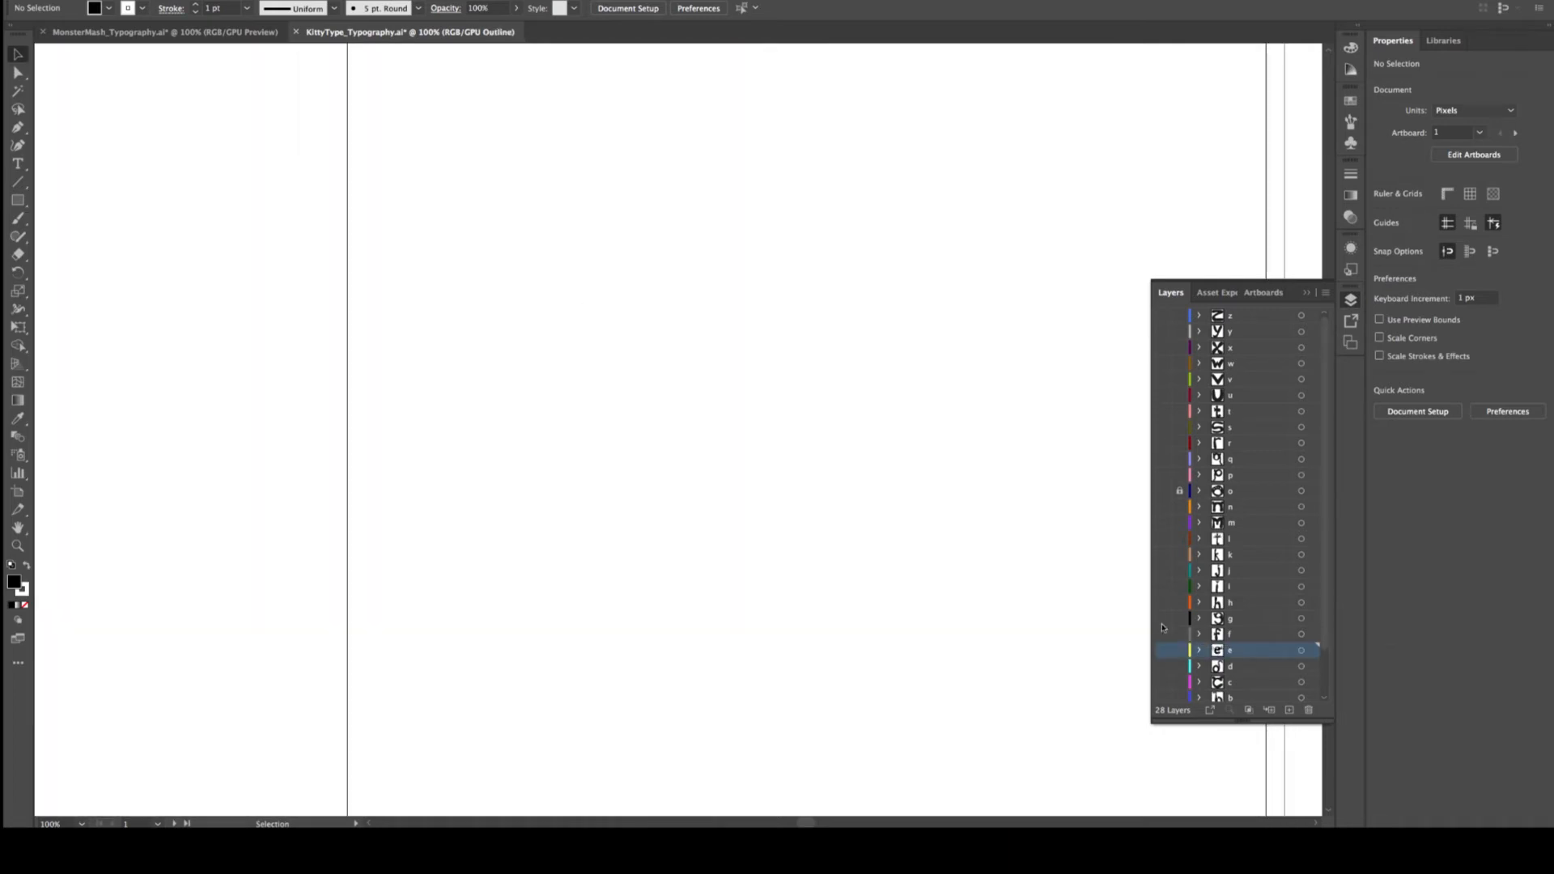
left_click(1163, 619)
key("ctrl+minus")
key("ctrl+minus")
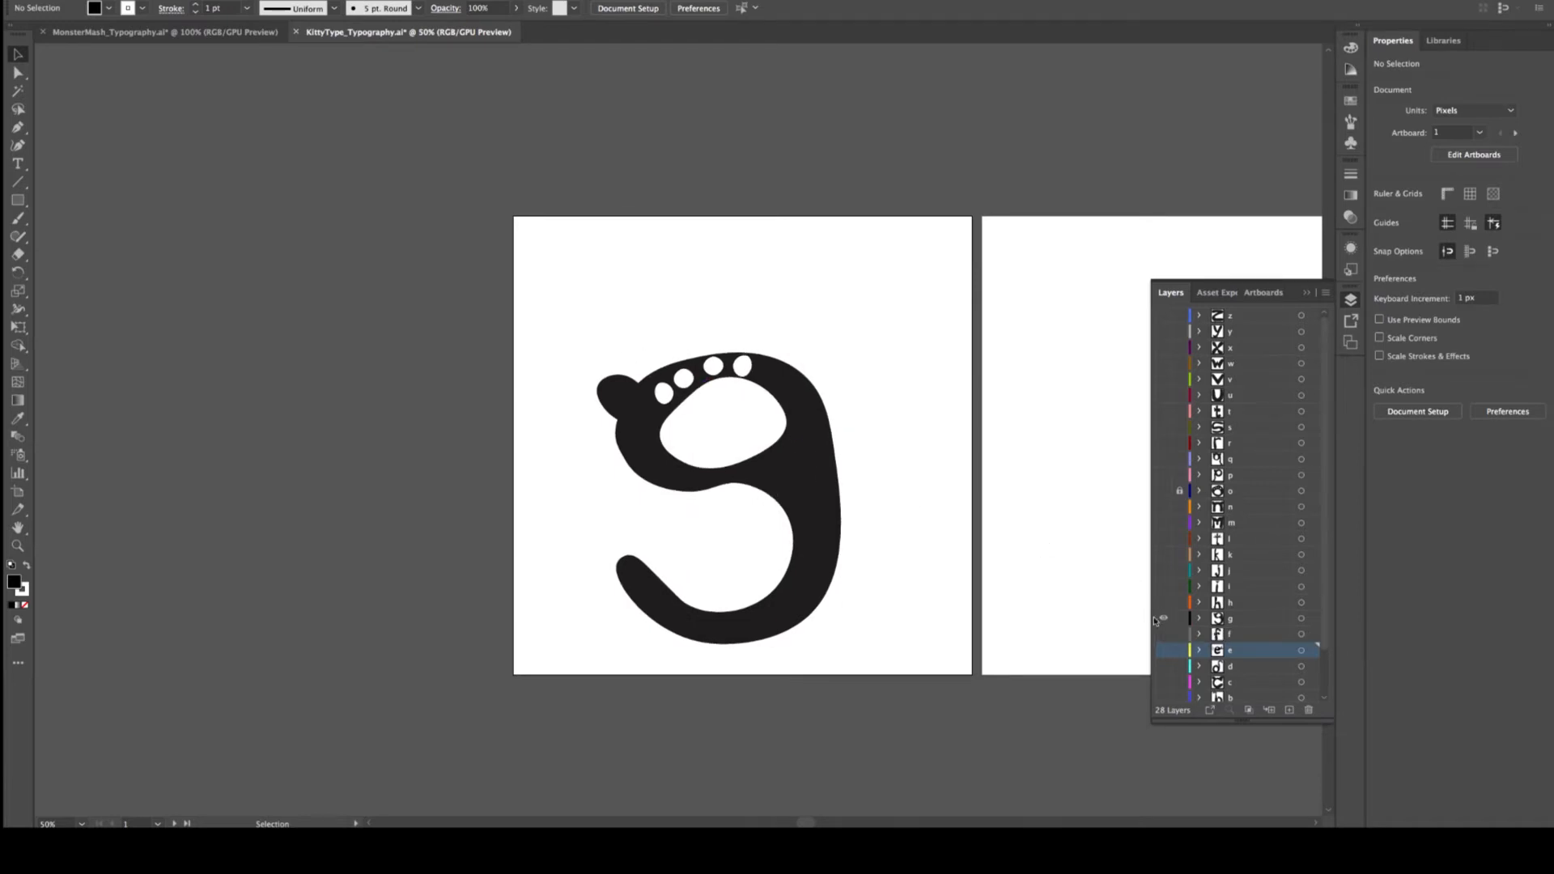
Show the h, i and j layers one at a time, going back to i once to compare it with j
left_click(1163, 618)
left_click(1163, 603)
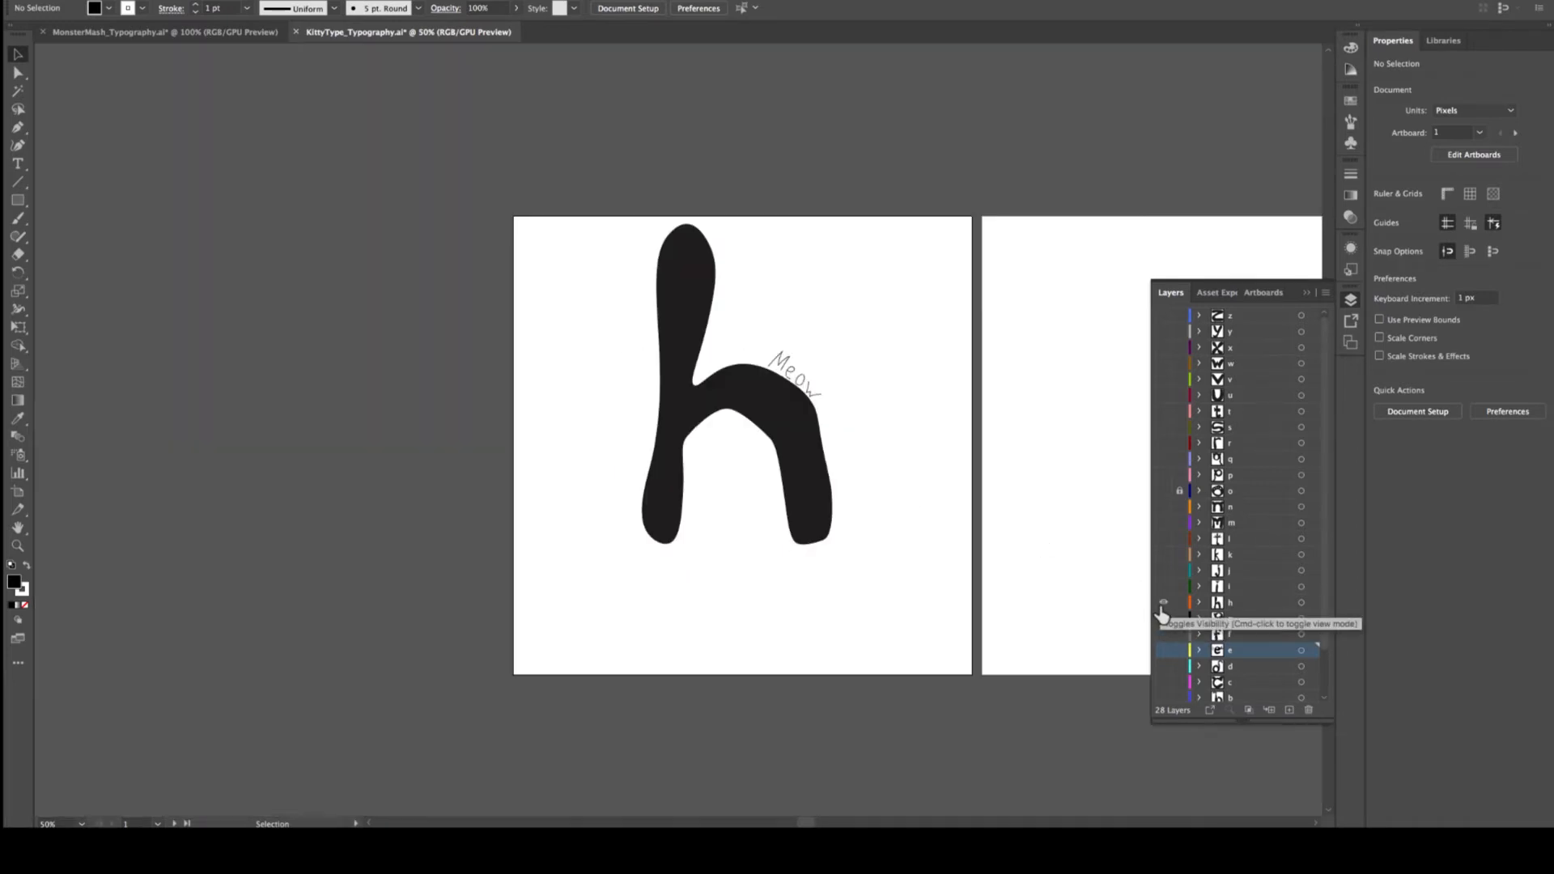
left_click(1164, 602)
left_click(1164, 586)
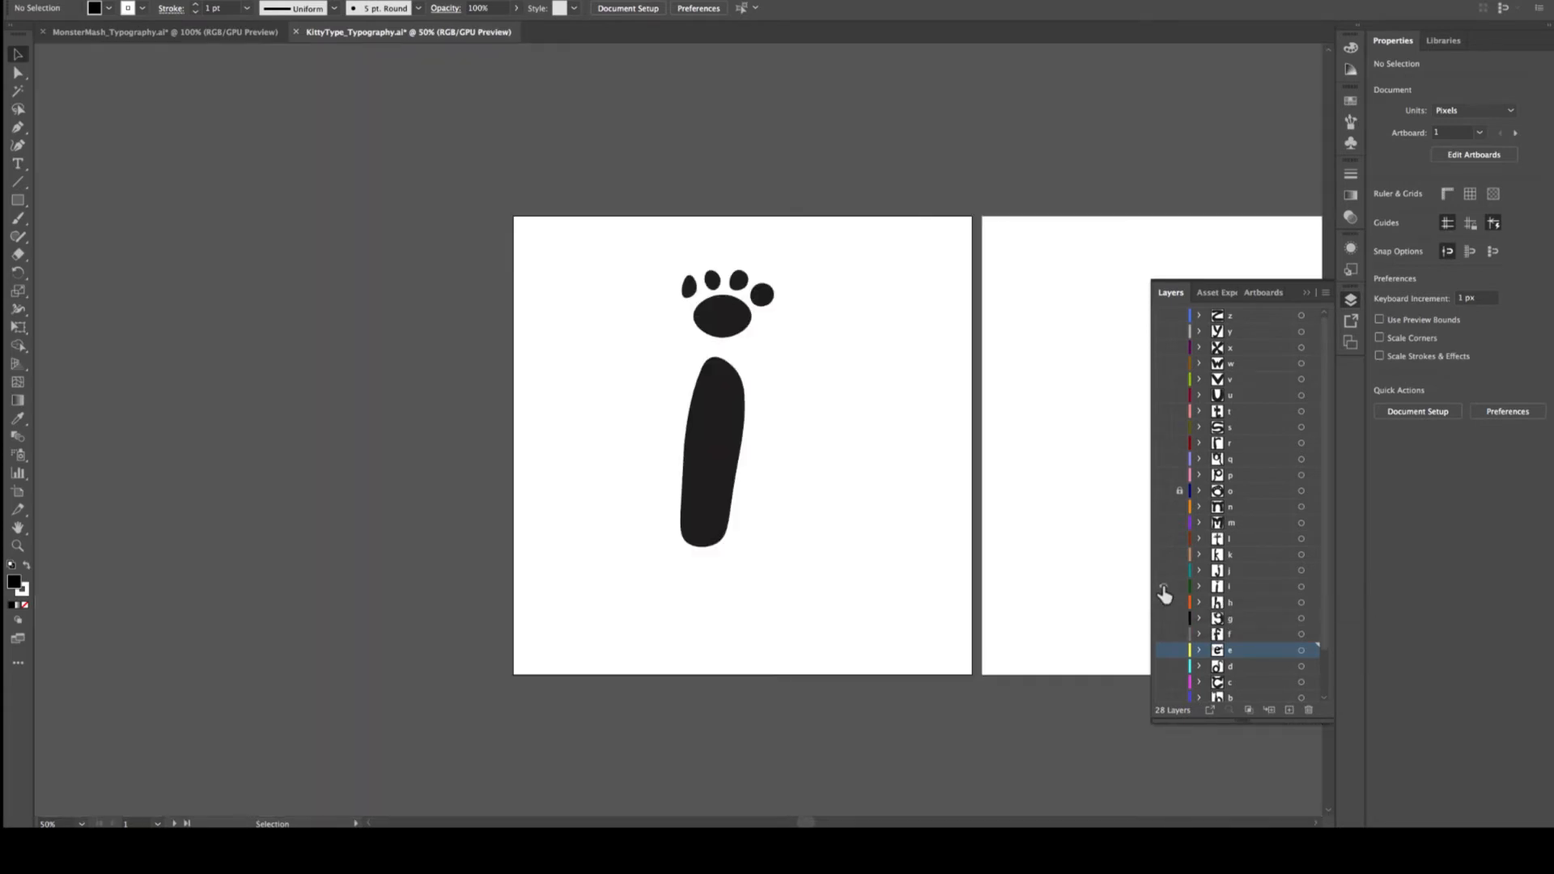
left_click(1164, 586)
left_click(1163, 571)
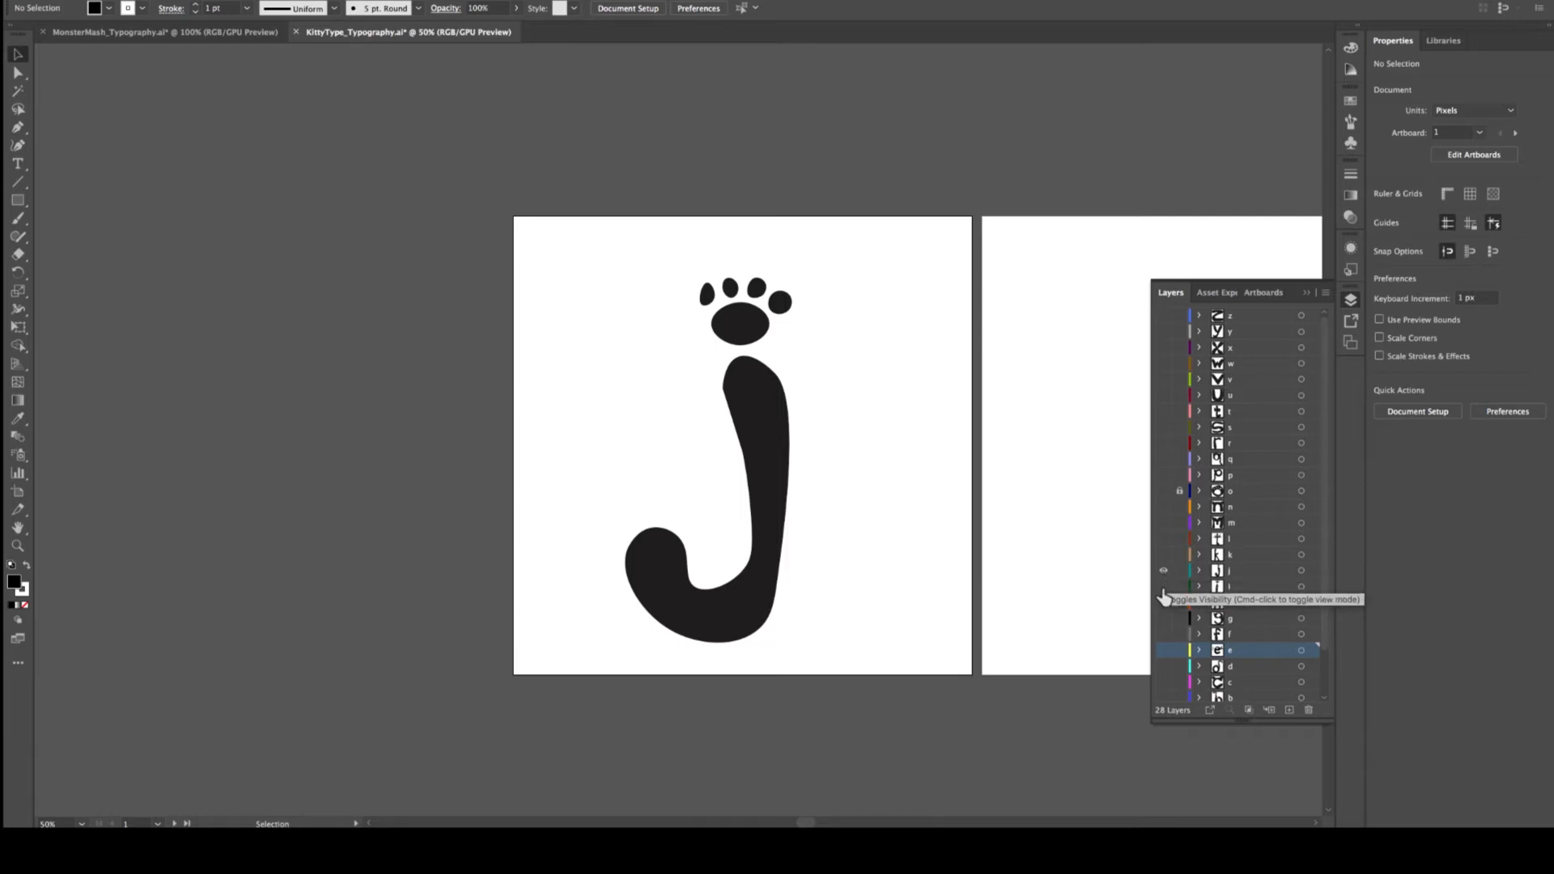
left_click(1163, 586)
left_click(1163, 571)
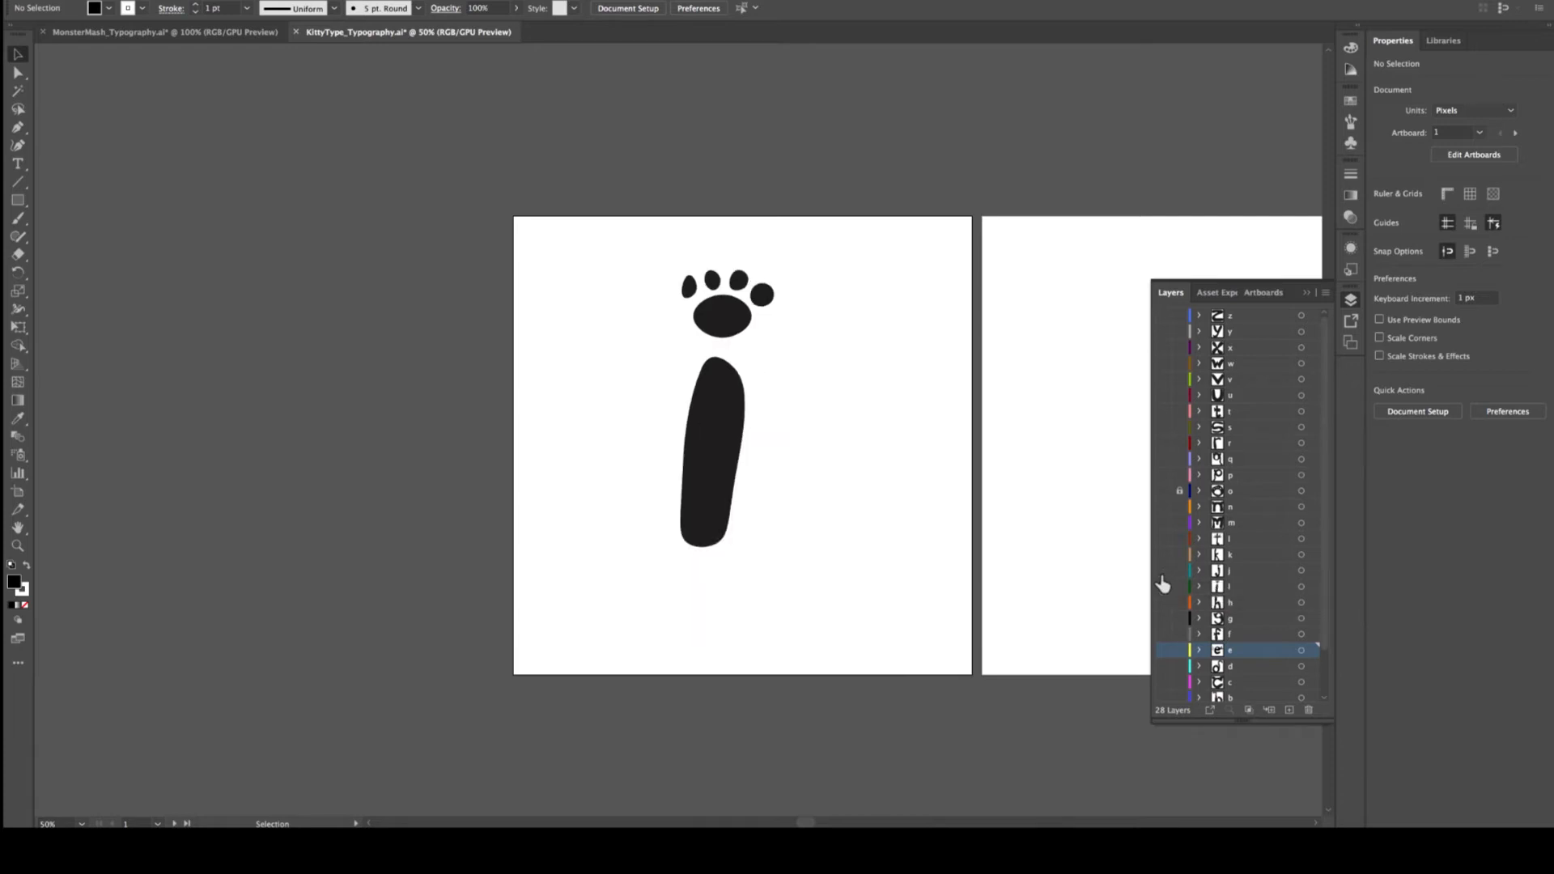
key("ctrl+y")
left_click(1163, 571)
key("ctrl+y")
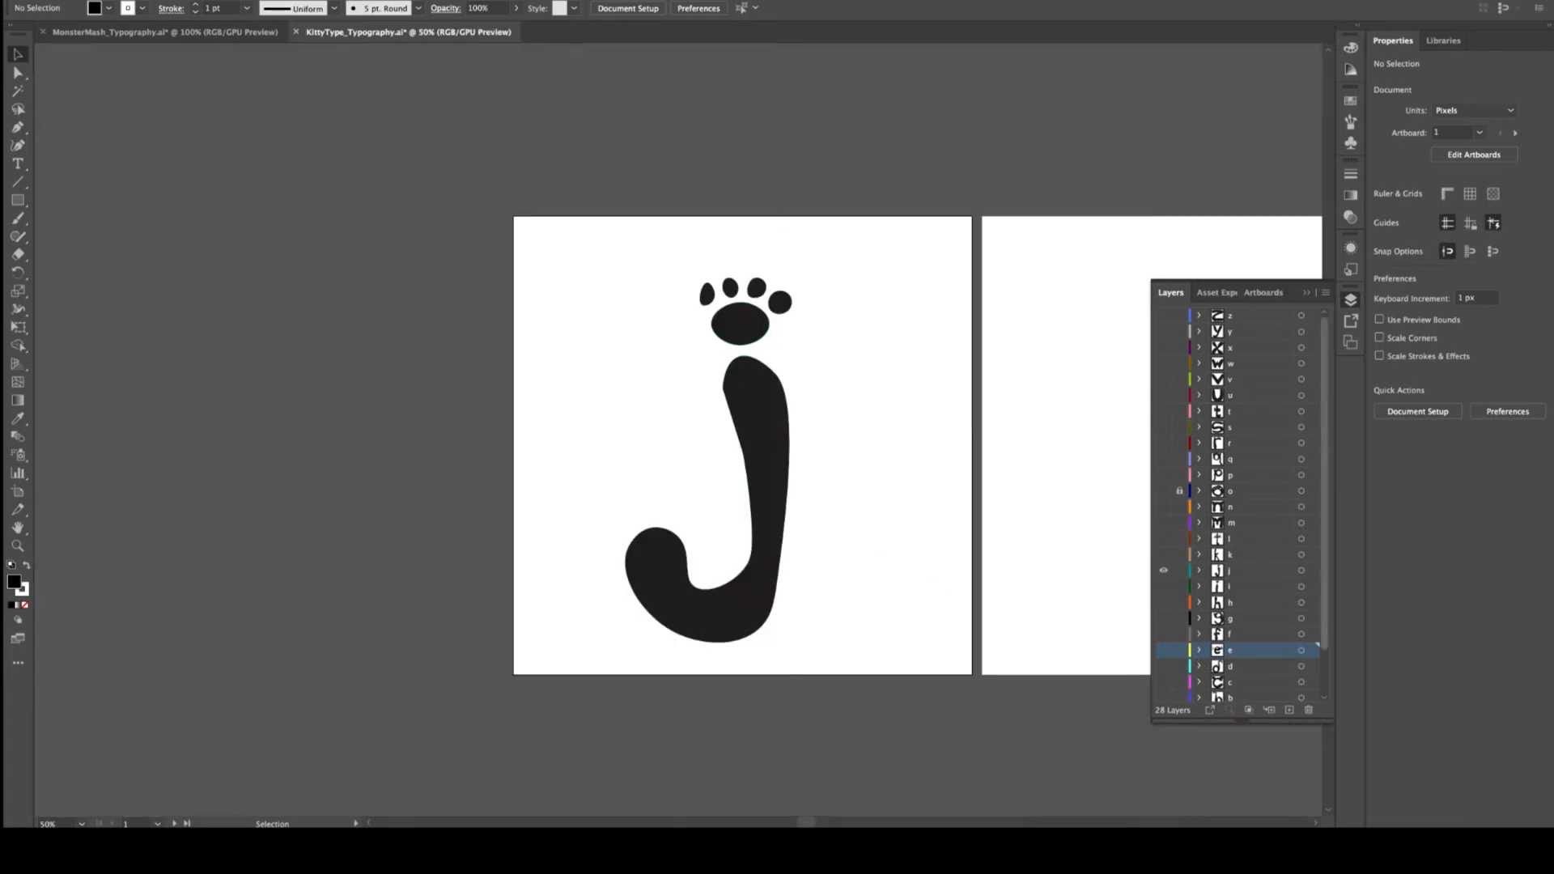
Show the k, l and m layers one at a time in place of j to examine each letter
left_click(1164, 571)
left_click(1163, 556)
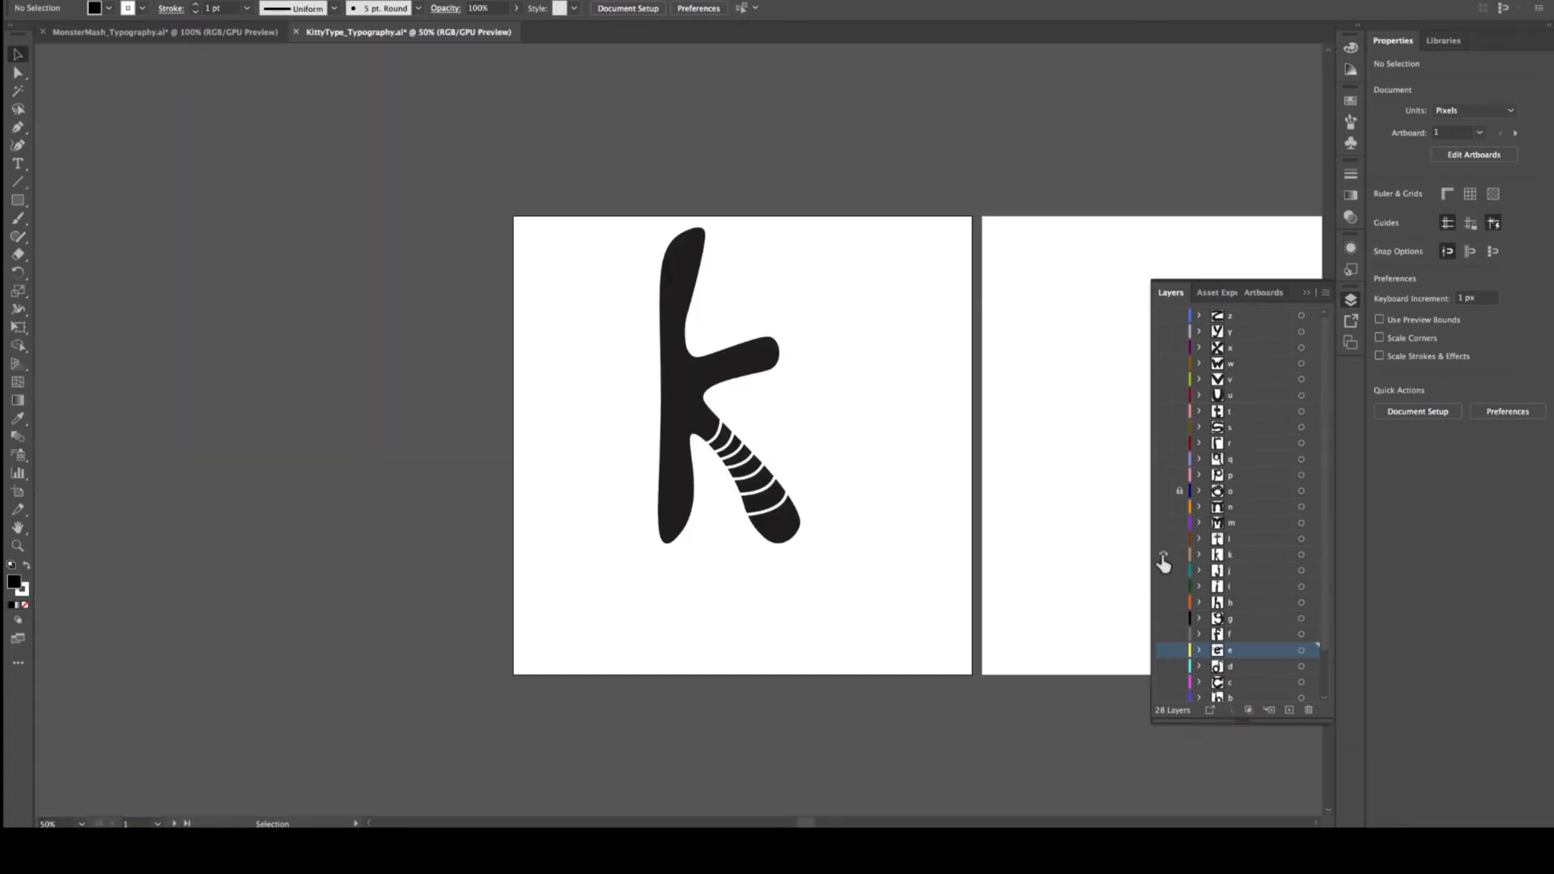
left_click(1162, 556)
left_click(1161, 541)
key("ctrl+y")
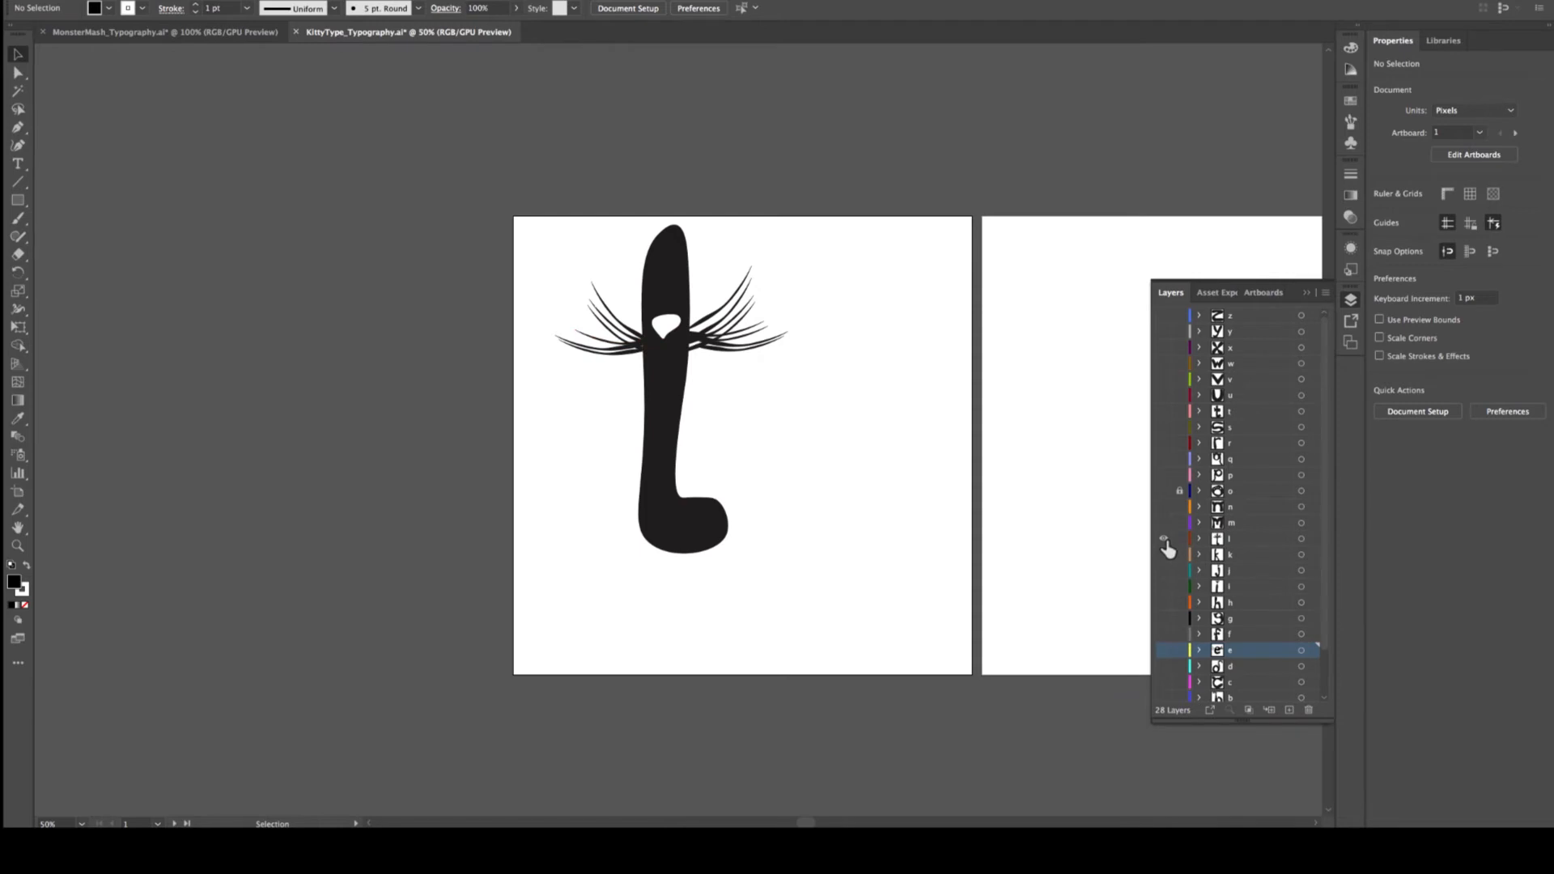
left_click(1164, 541)
left_click(1164, 524)
key("ctrl+y")
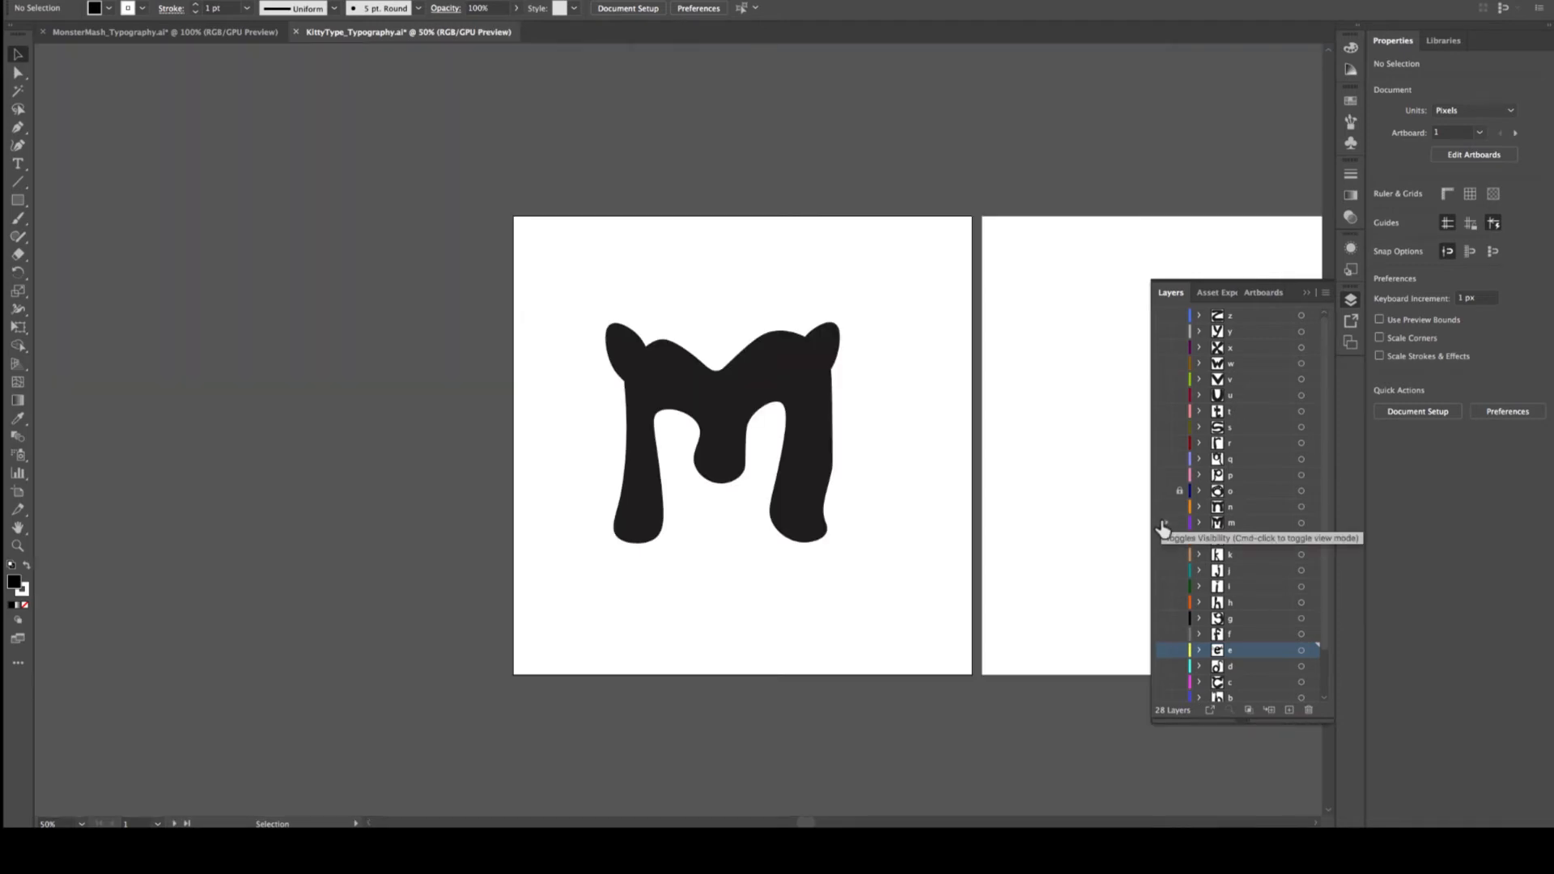
Examine the letters n, o, p and q by showing each layer on its own in alphabetical order
left_click(1163, 524)
left_click(1163, 509)
left_click(1163, 509)
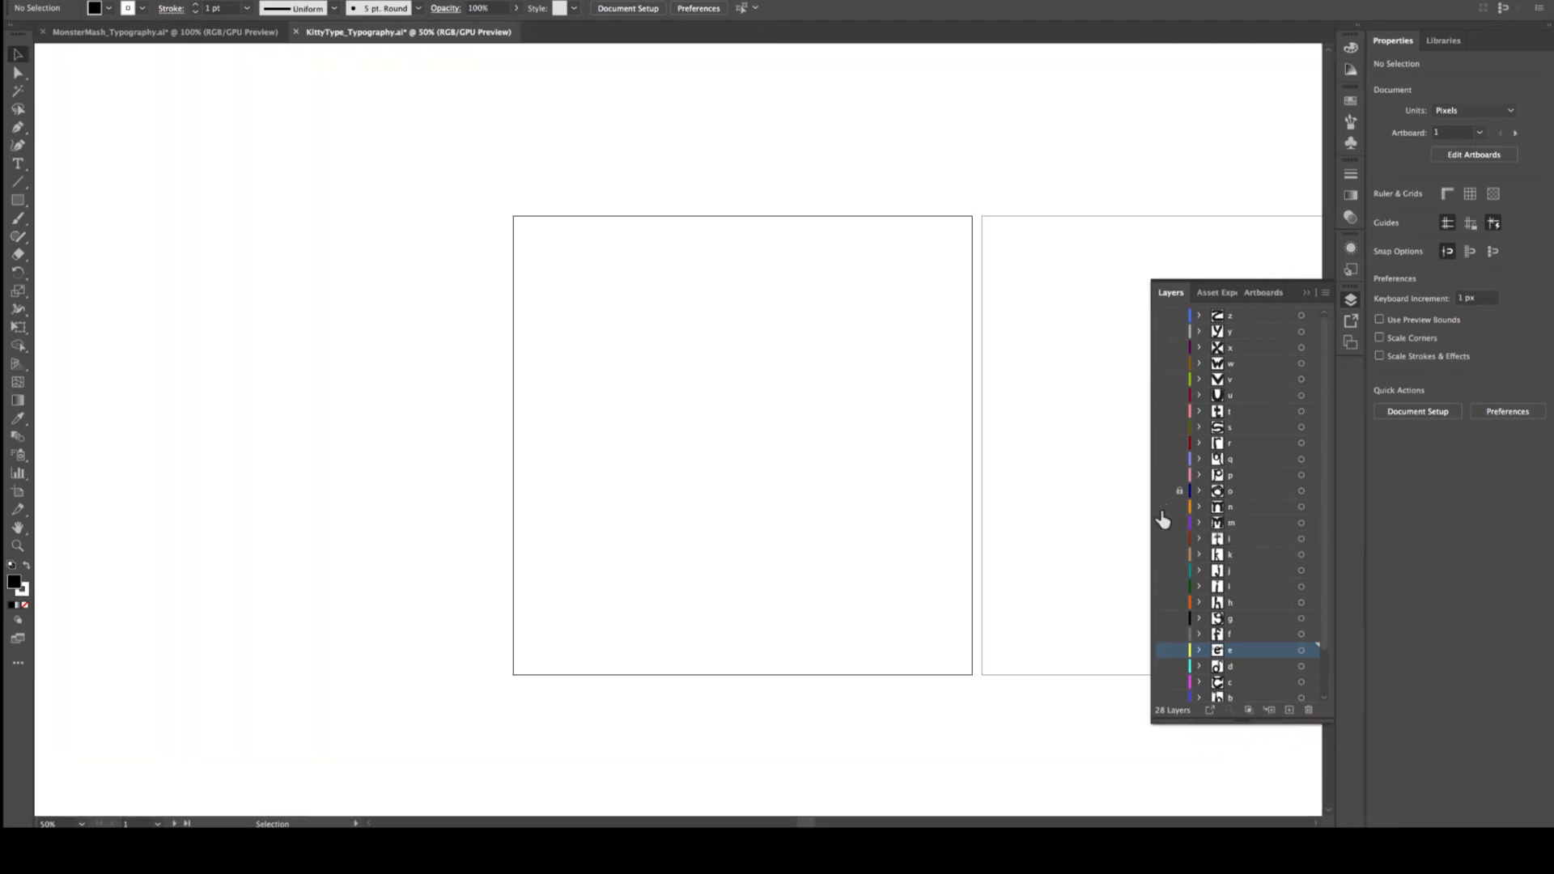
left_click(1163, 491)
left_click(1163, 491)
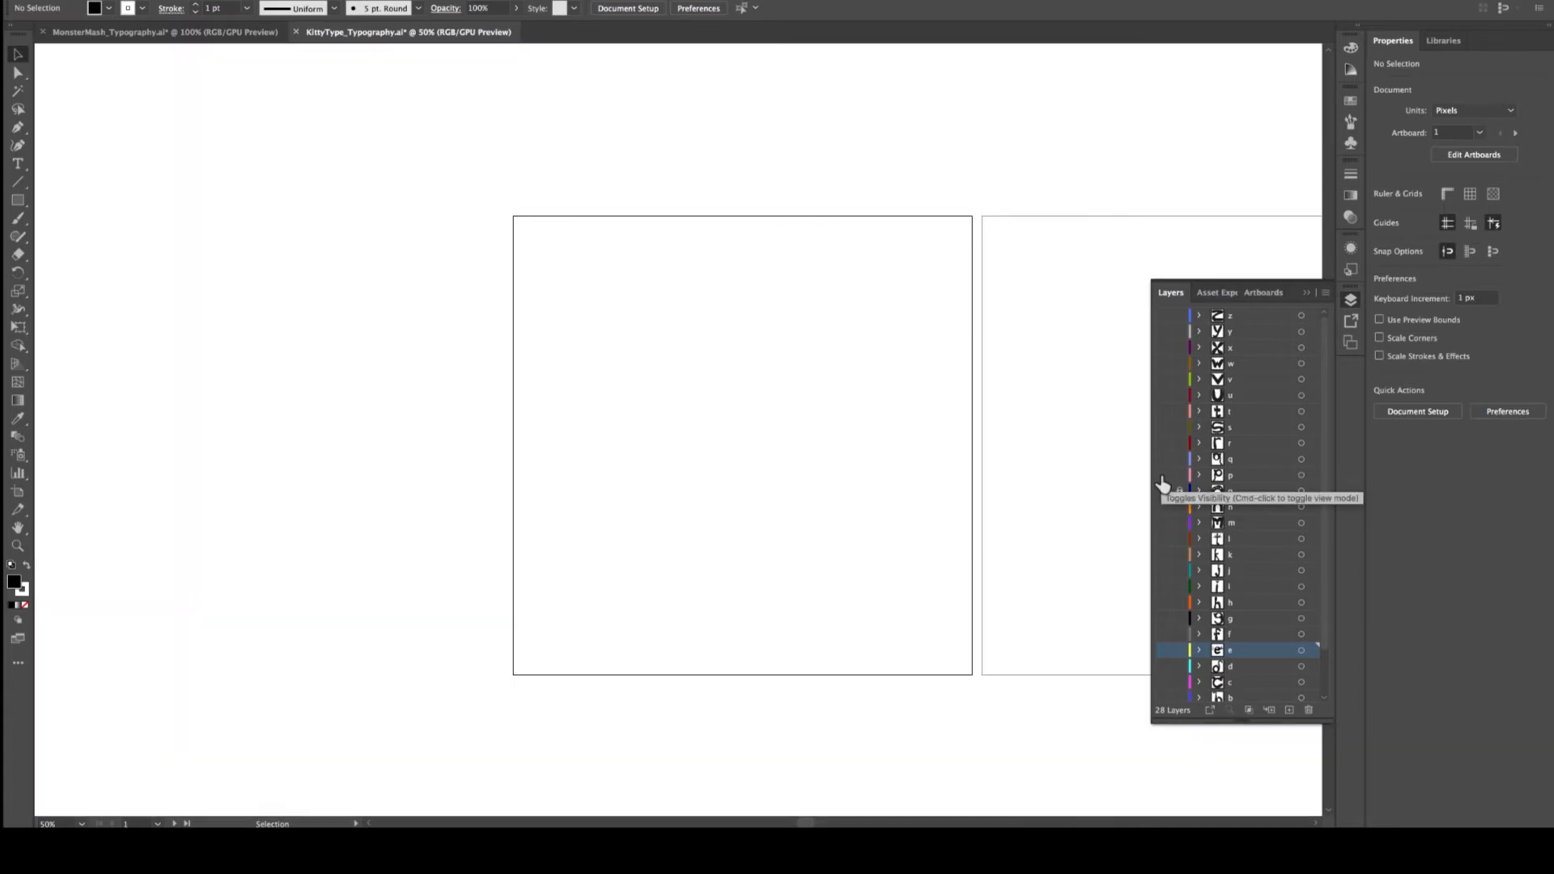
left_click(1163, 476)
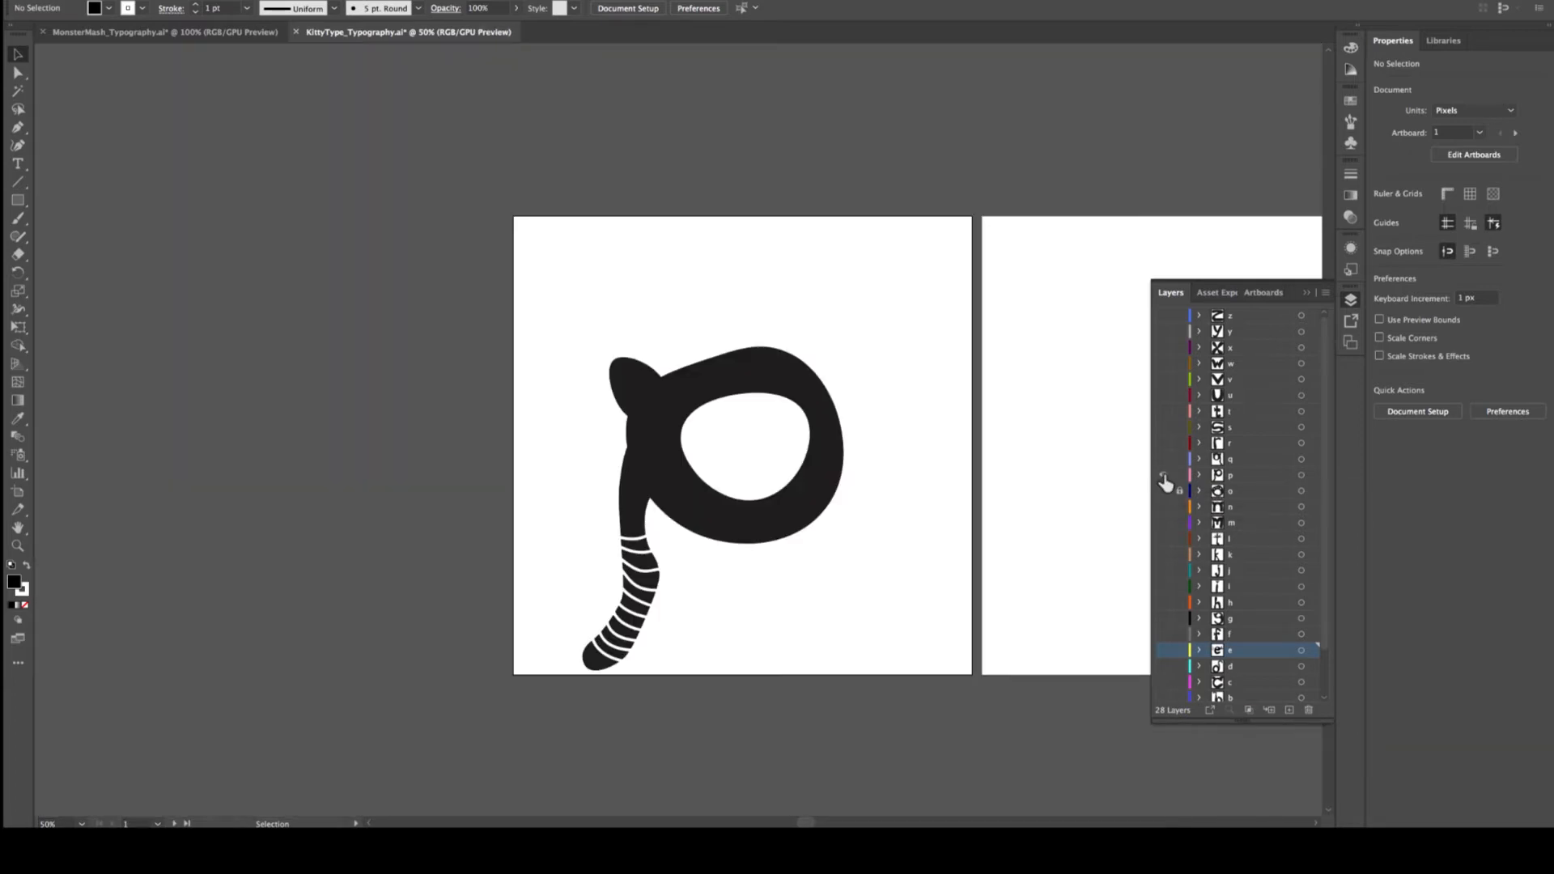
left_click(1163, 476)
left_click(1163, 460)
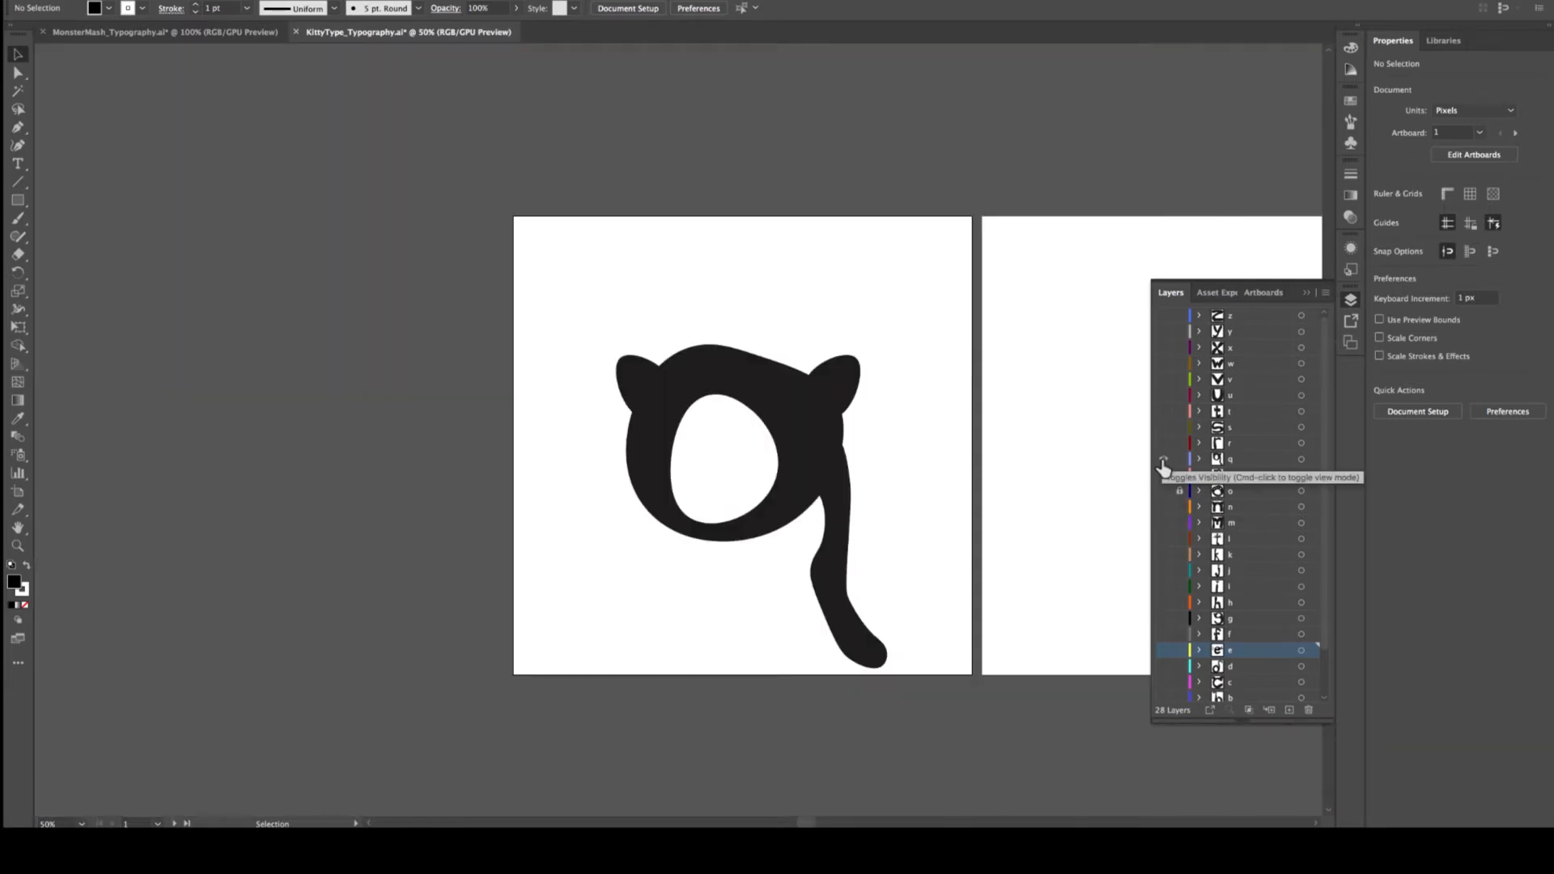
Review the letters r, s and t one at a time, and finish with only the j layer visible
left_click(1163, 459)
left_click(1163, 444)
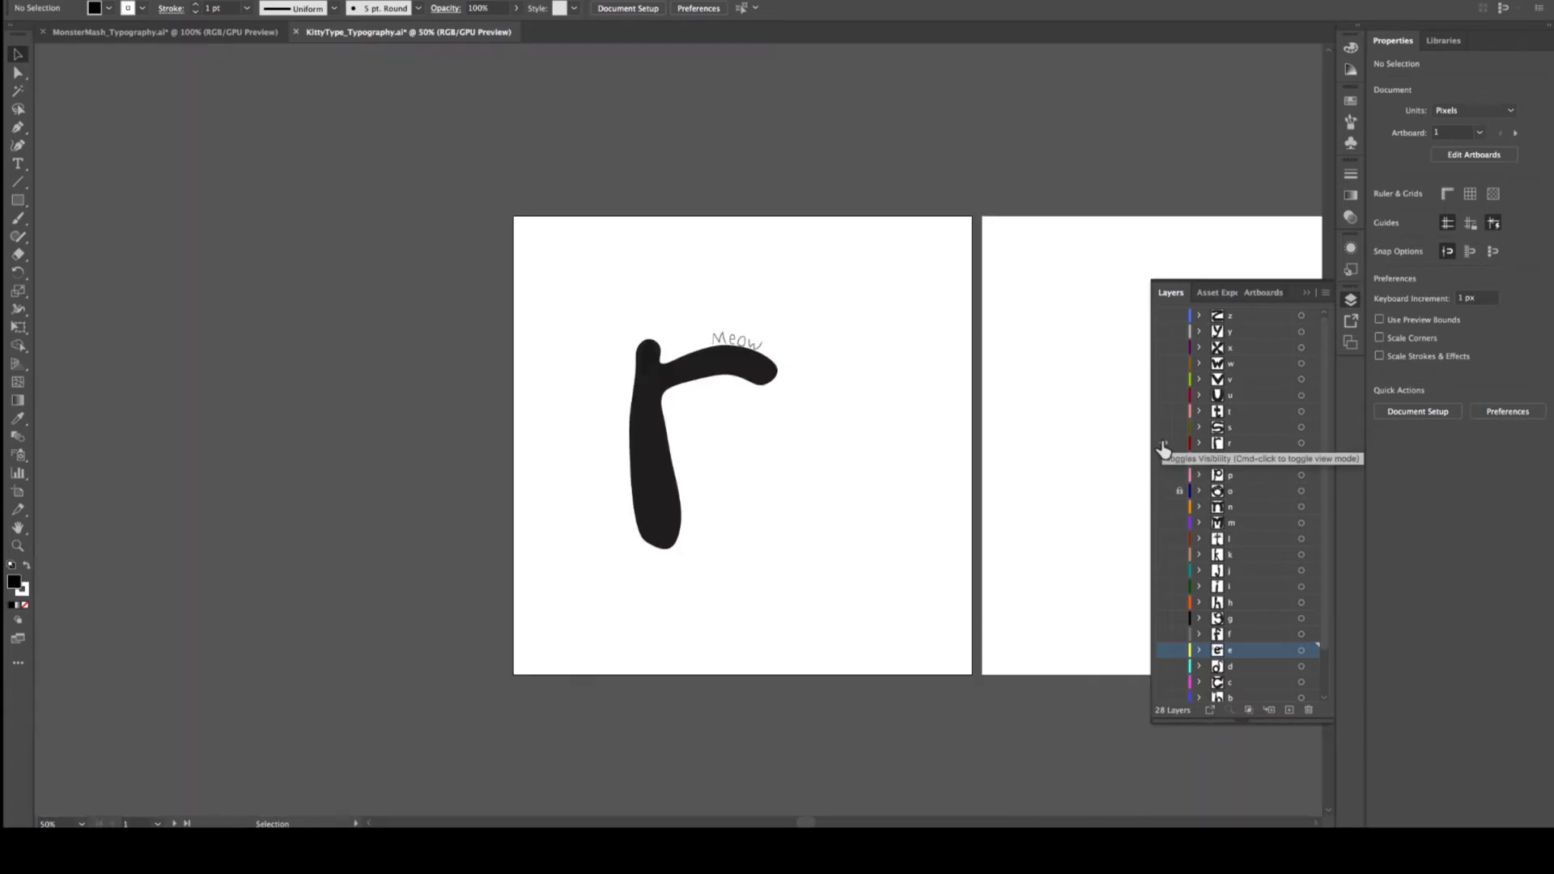
left_click(1163, 443)
left_click(1163, 427)
left_click(1164, 428)
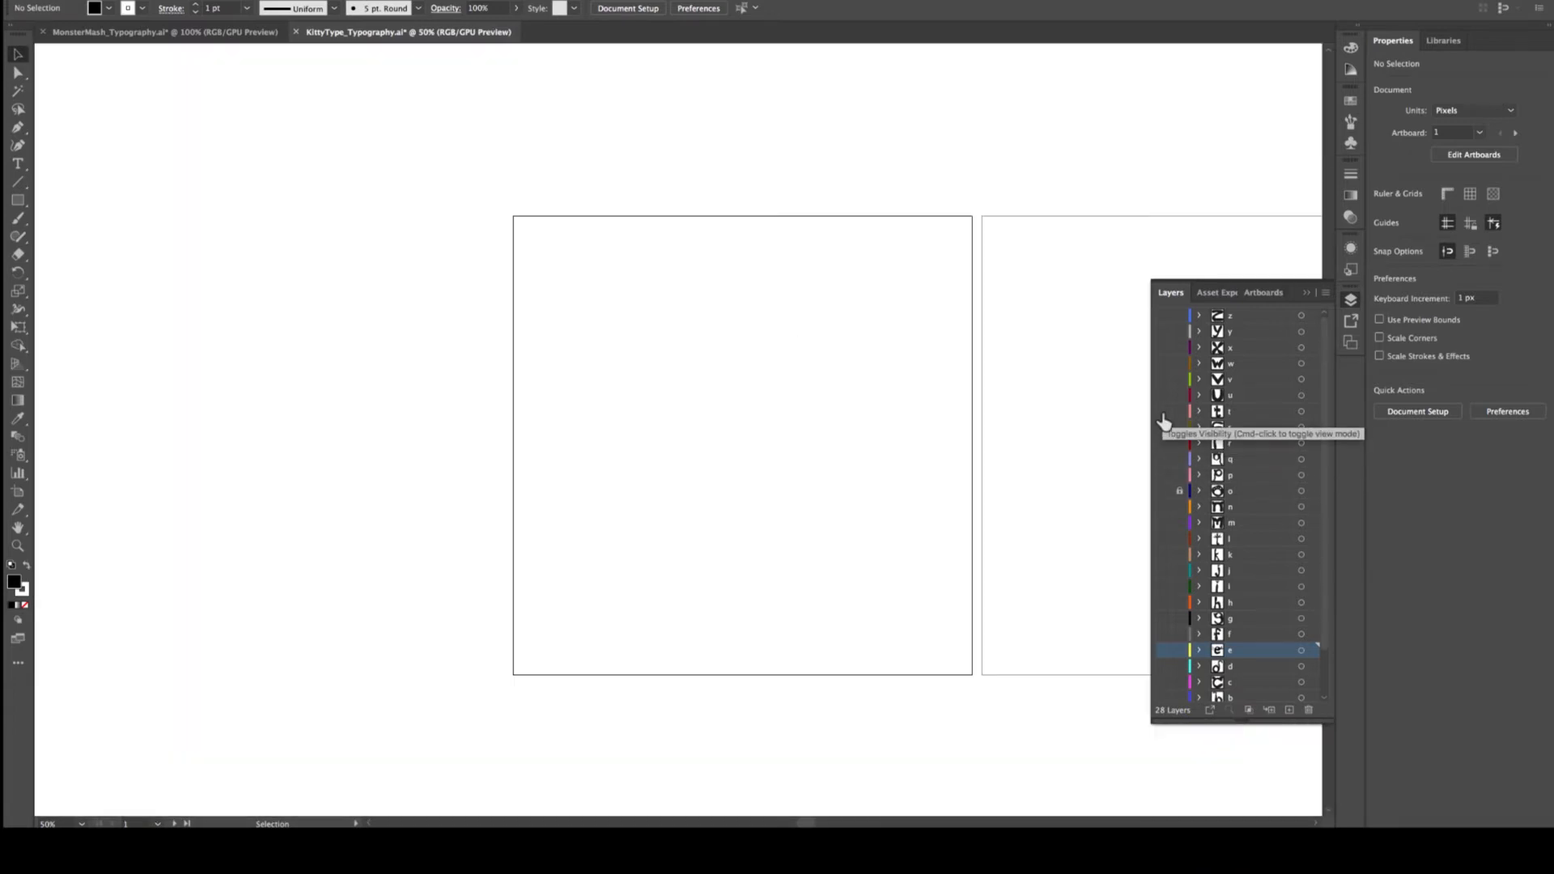
left_click(1163, 412)
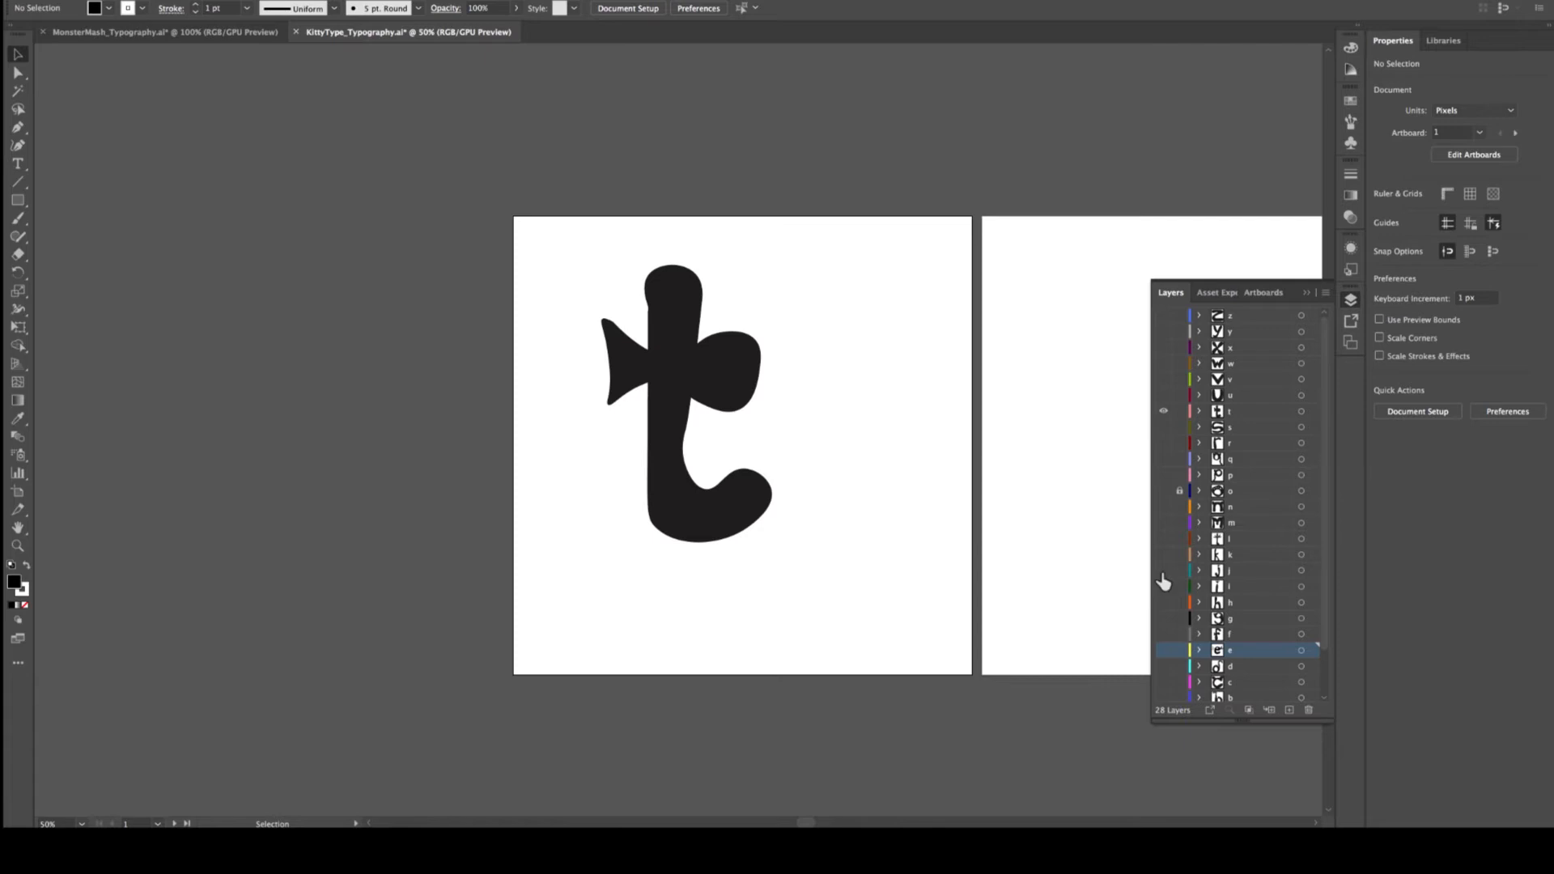
left_click(1163, 571)
left_click(1163, 412)
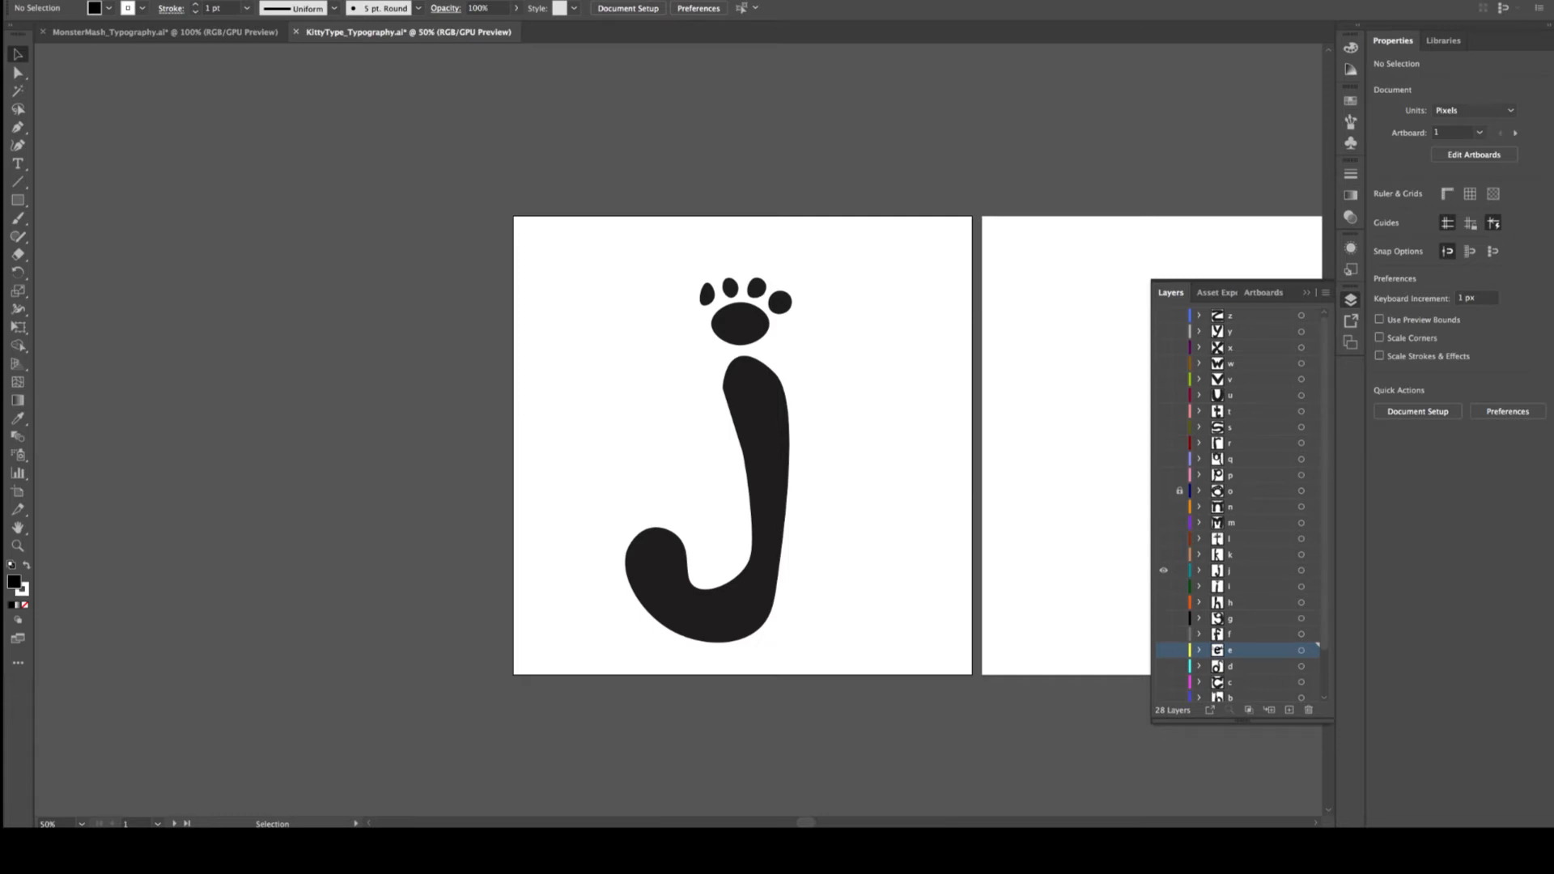
left_click(93, 0)
left_click(110, 0)
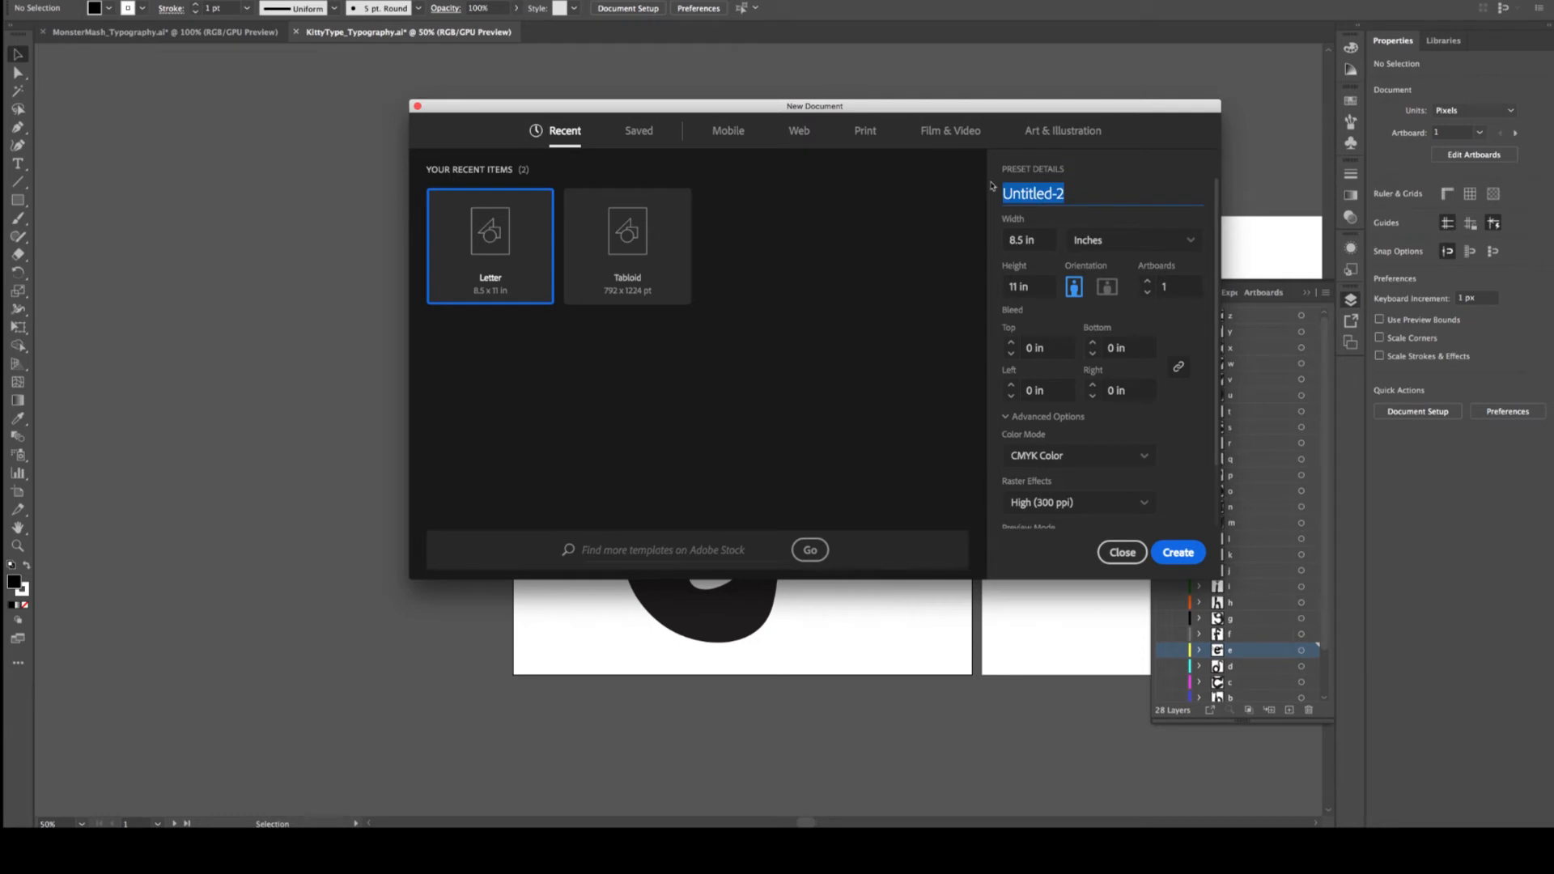
type("ContagJaNae_Typo")
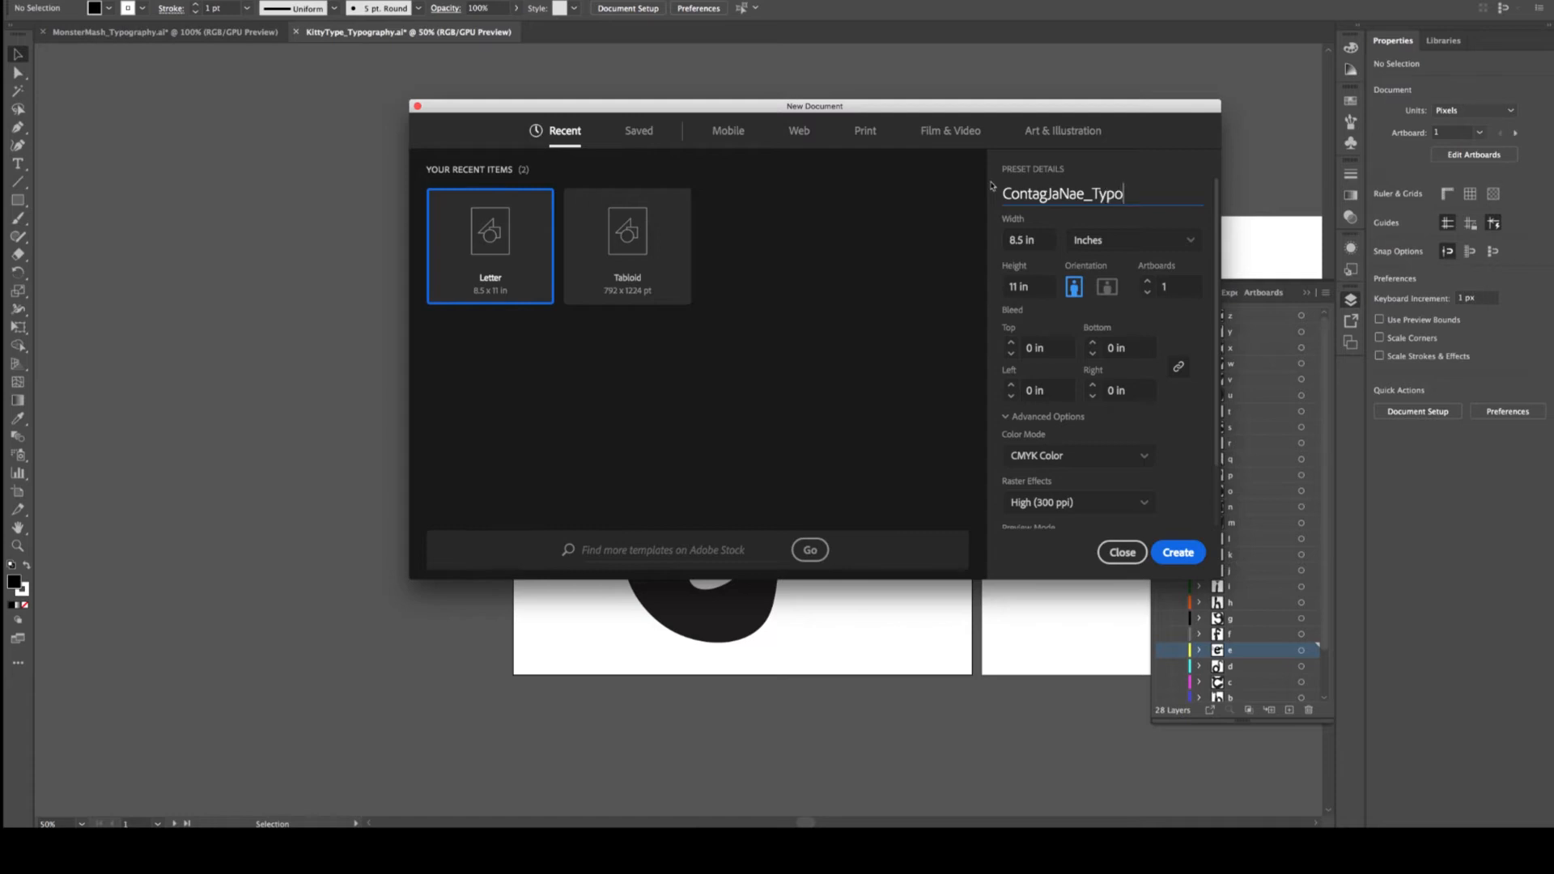
type("graphy")
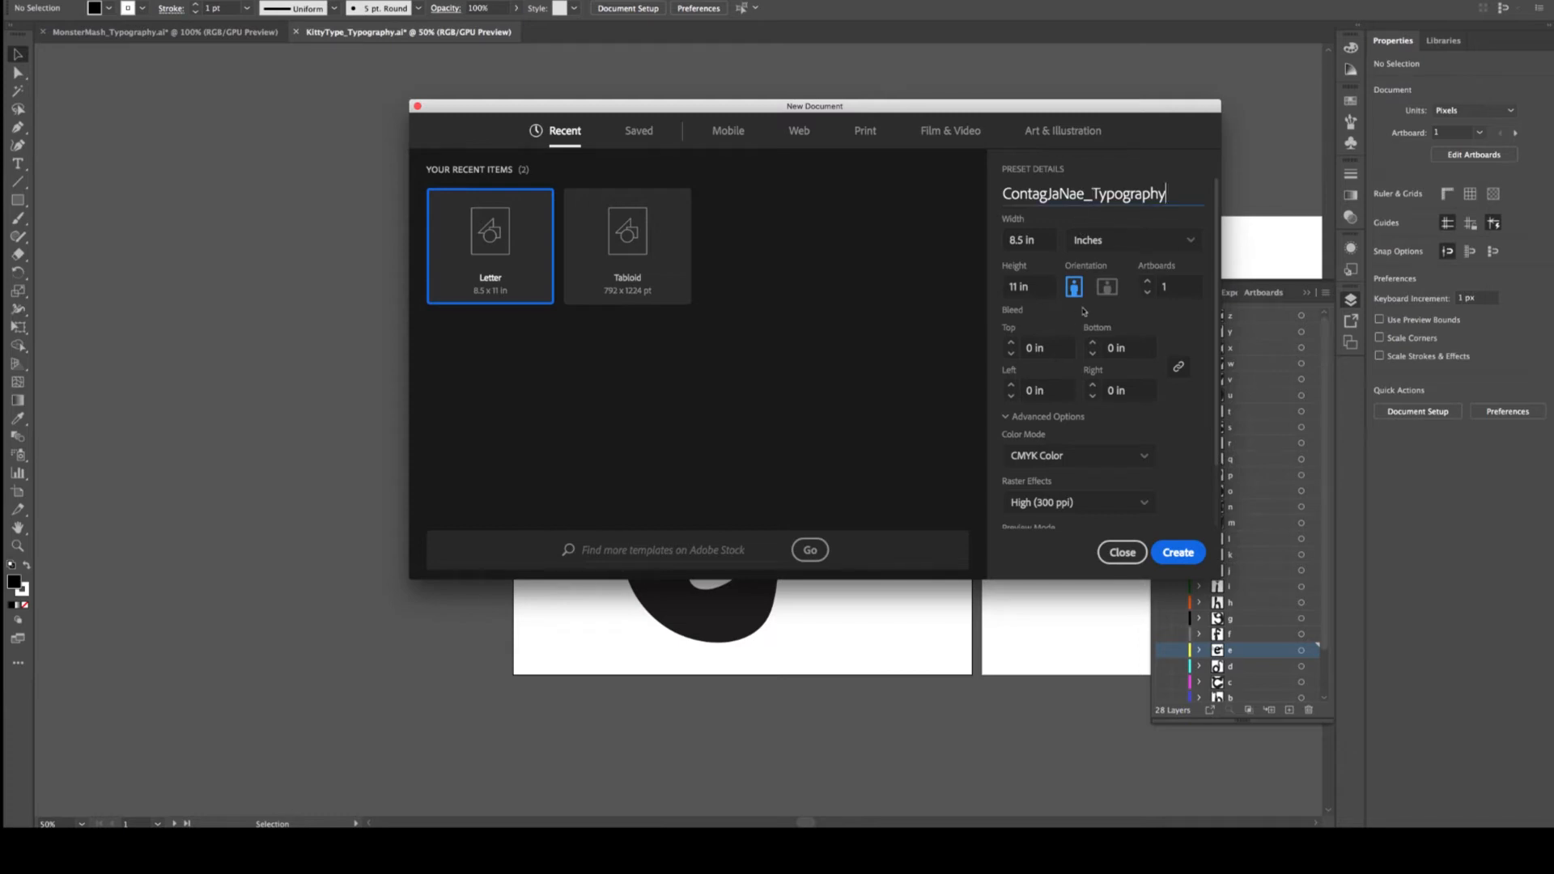
left_click(1177, 552)
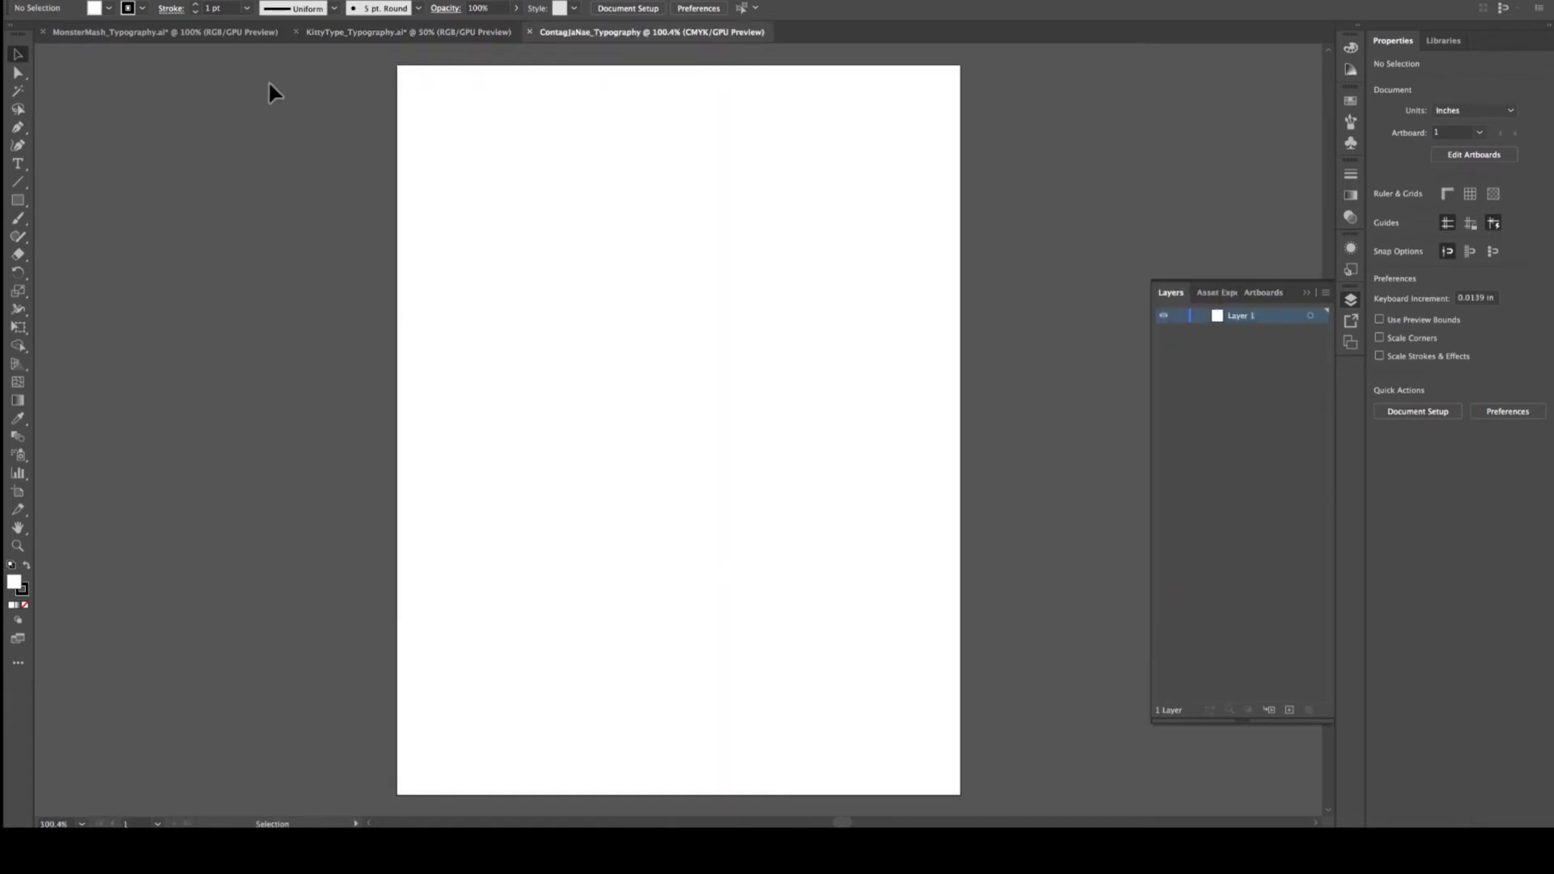
left_click(530, 33)
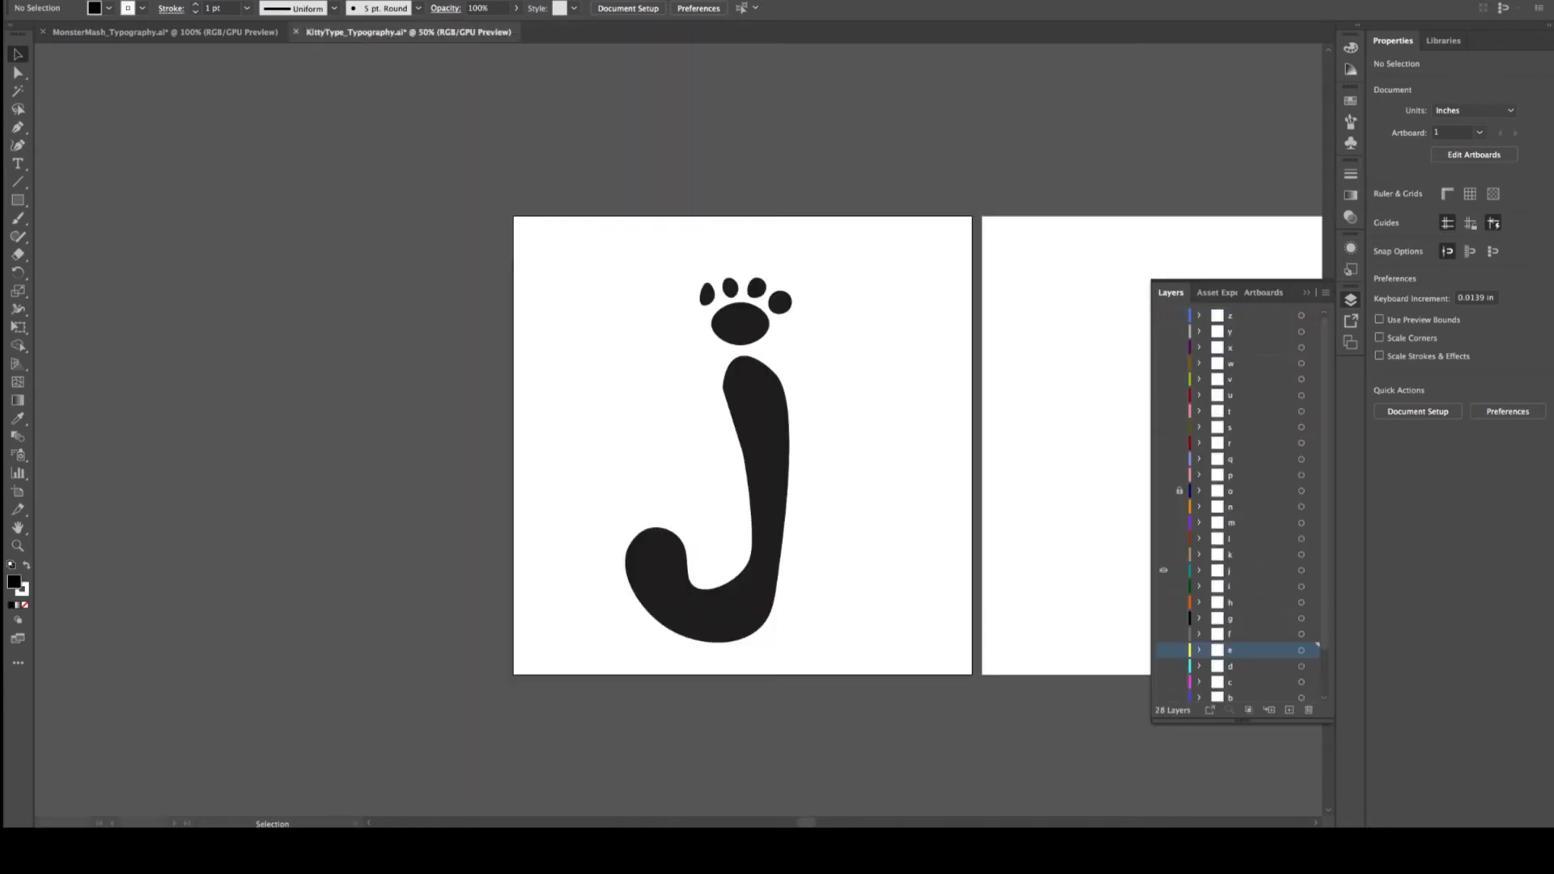
Start a new document and name it with the author's name followed by _Typography
left_click(95, 0)
left_click(101, 53)
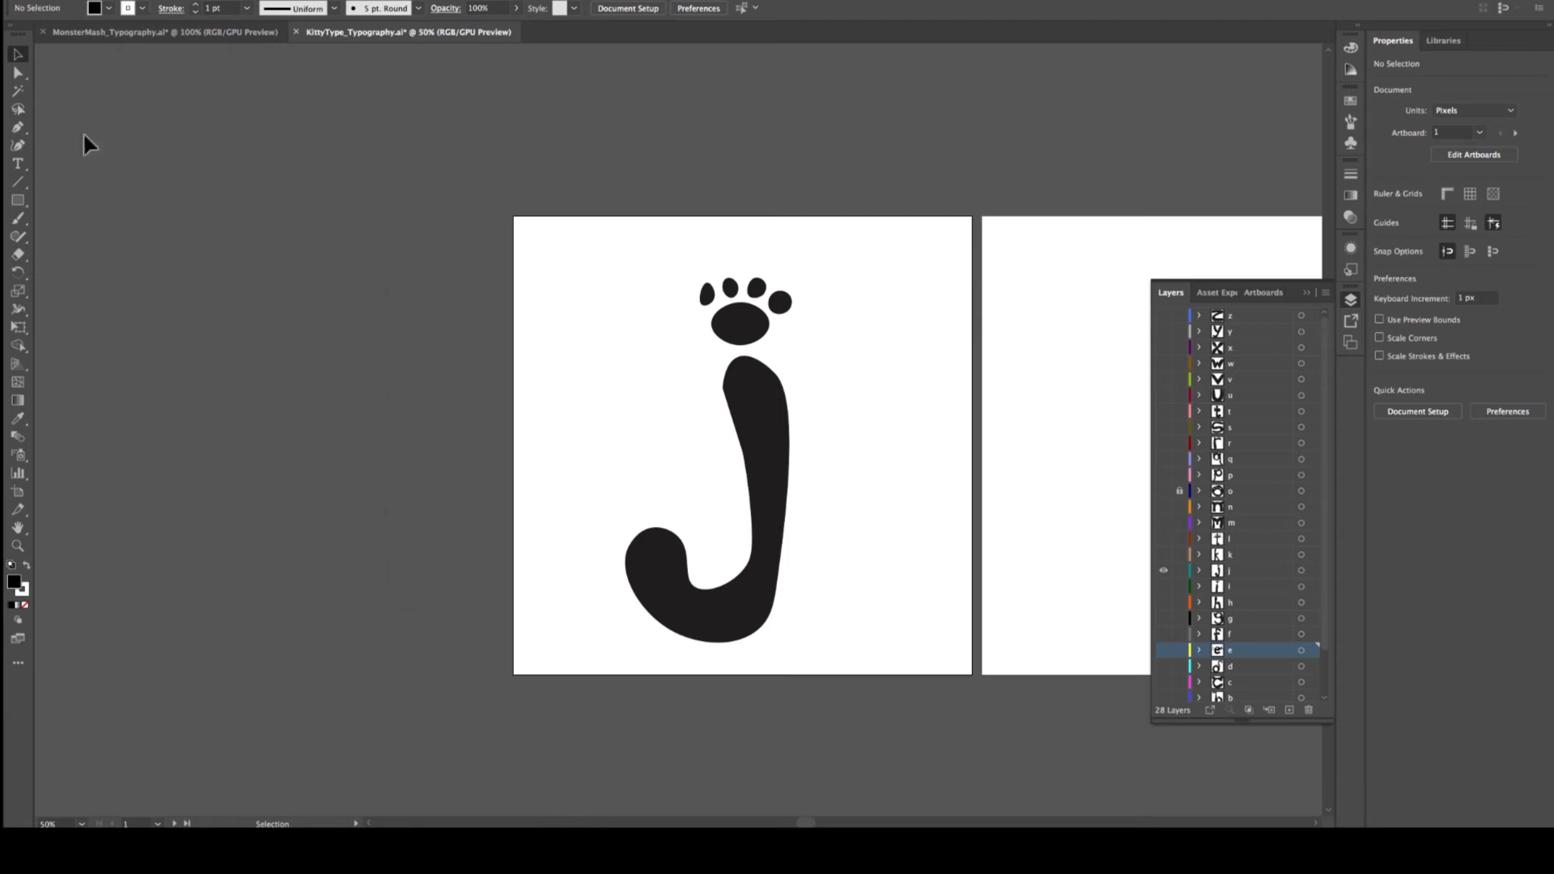
key("super+n")
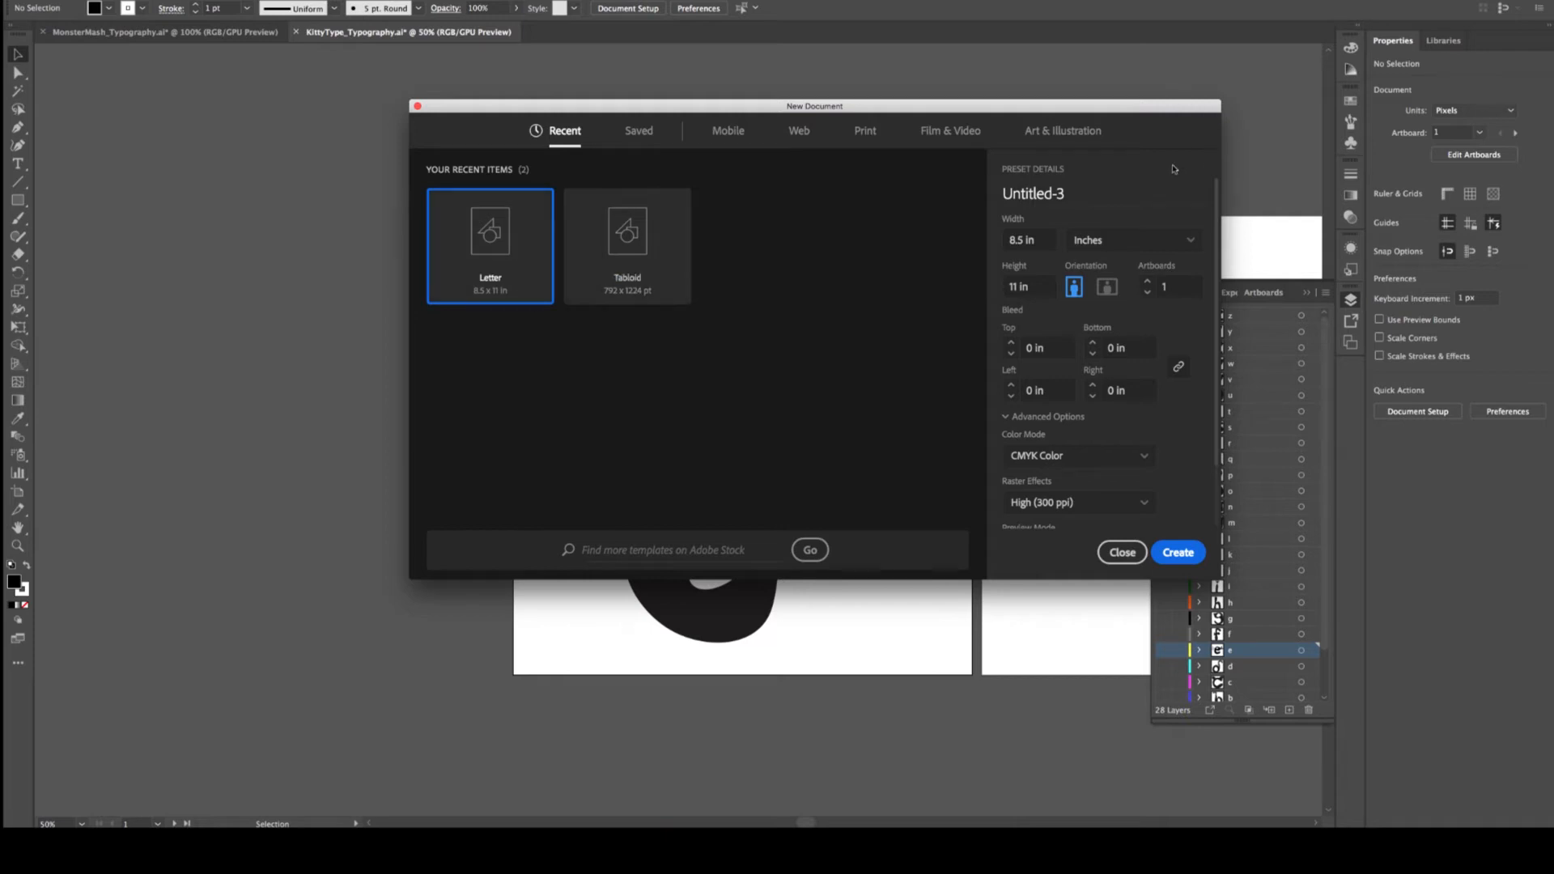
left_click(1093, 190)
type("ContagJaNae_Typography")
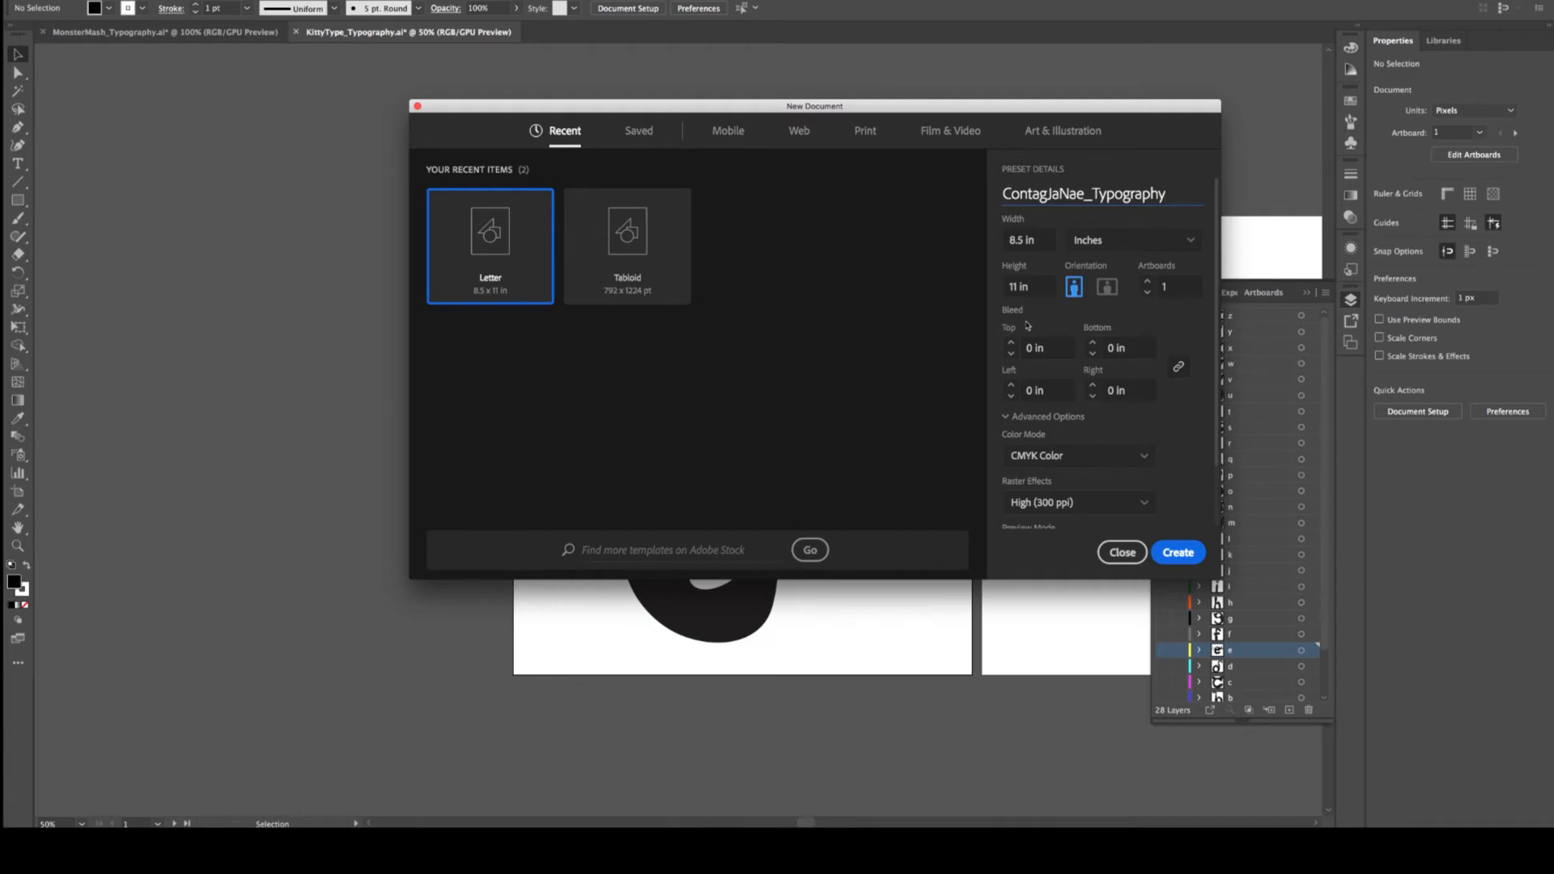
Set the new document's units to pixels, make it 1000 px wide and 1000 px high, and create it
left_click(1079, 245)
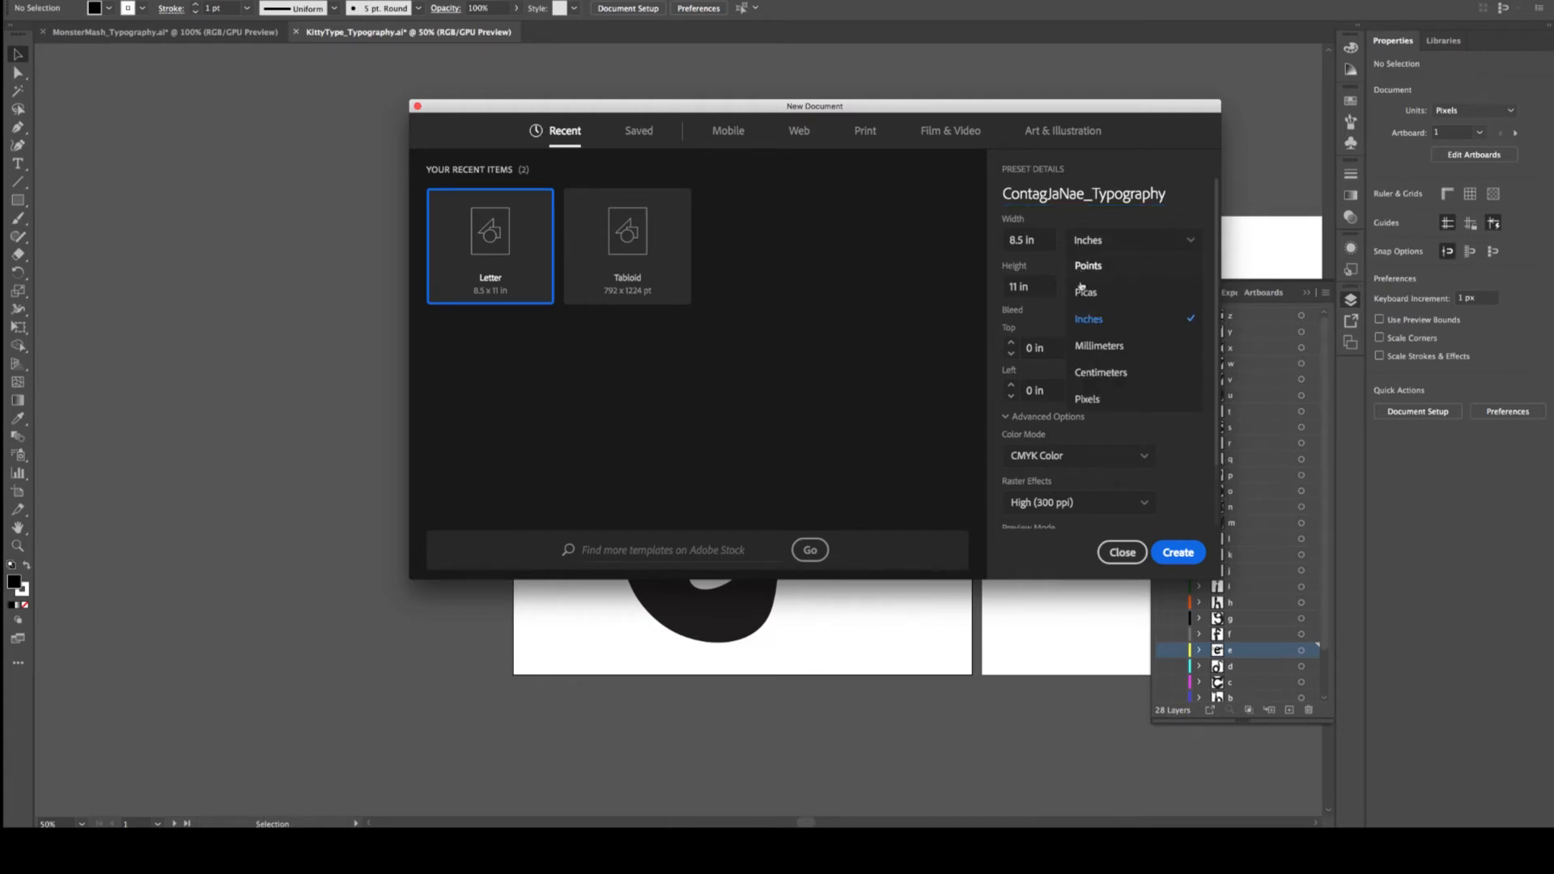
left_click(1087, 400)
left_click_drag(1043, 240, 996, 236)
type("1000")
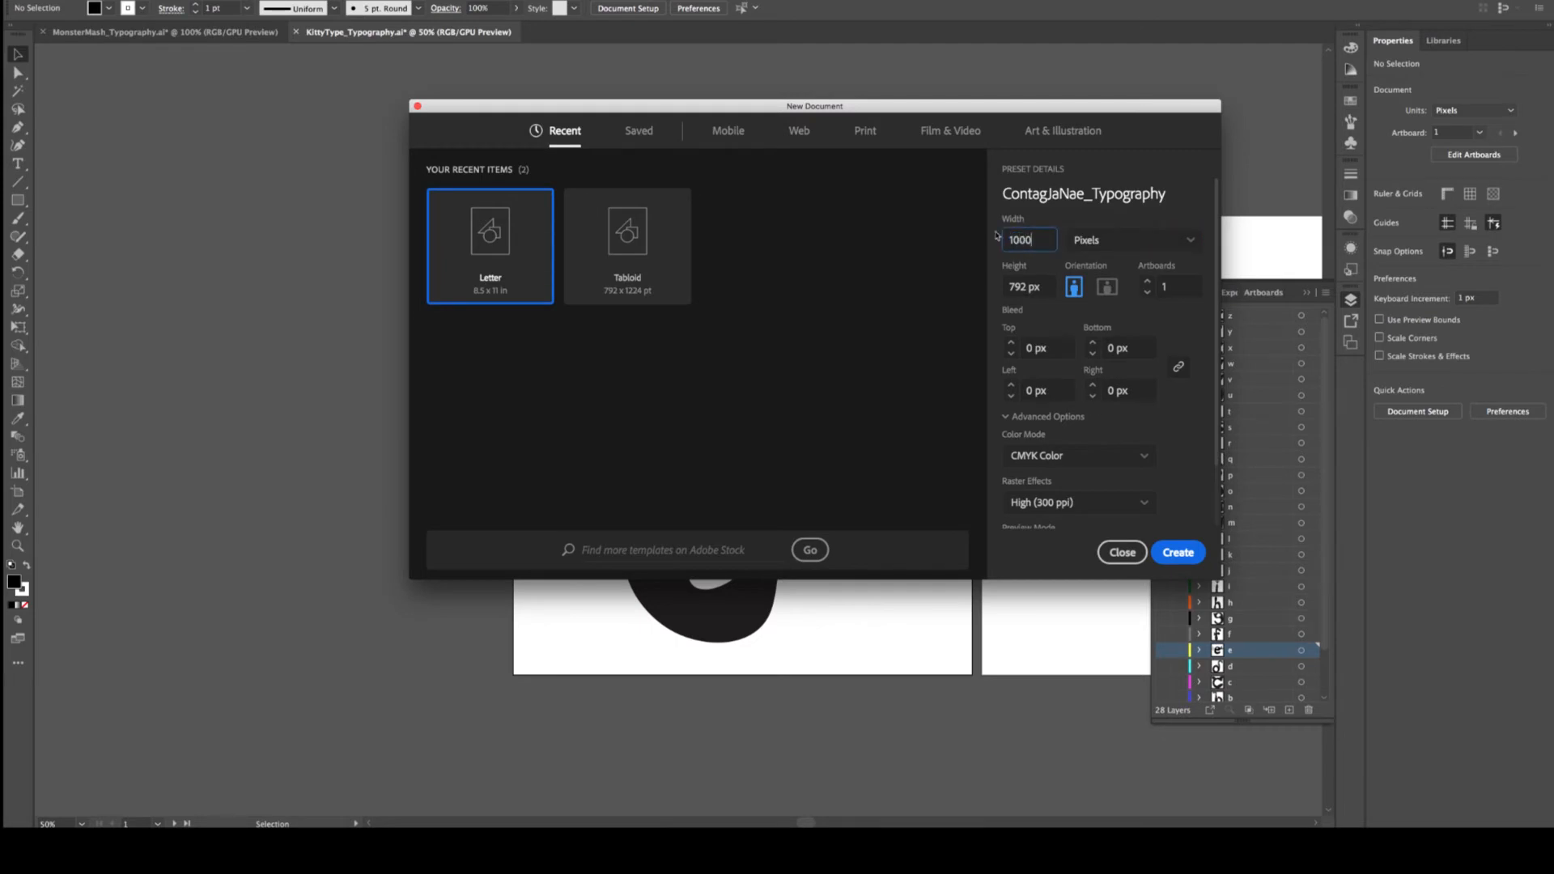
key("Tab")
left_click(1044, 287)
left_click_drag(1044, 287, 1001, 285)
type("1000")
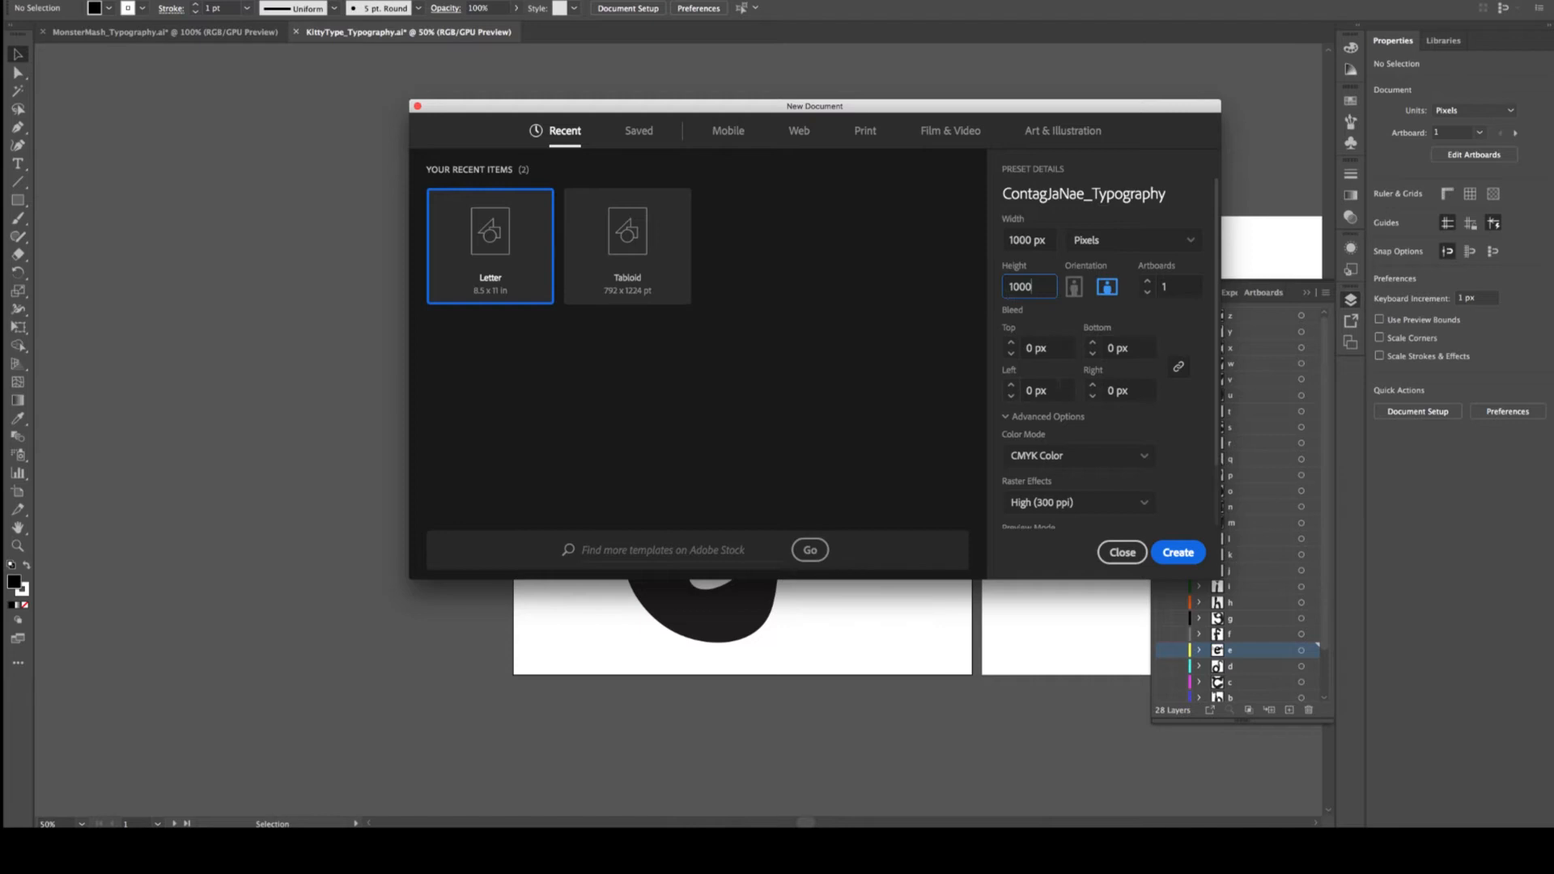
scroll(1118, 482, "down", 1)
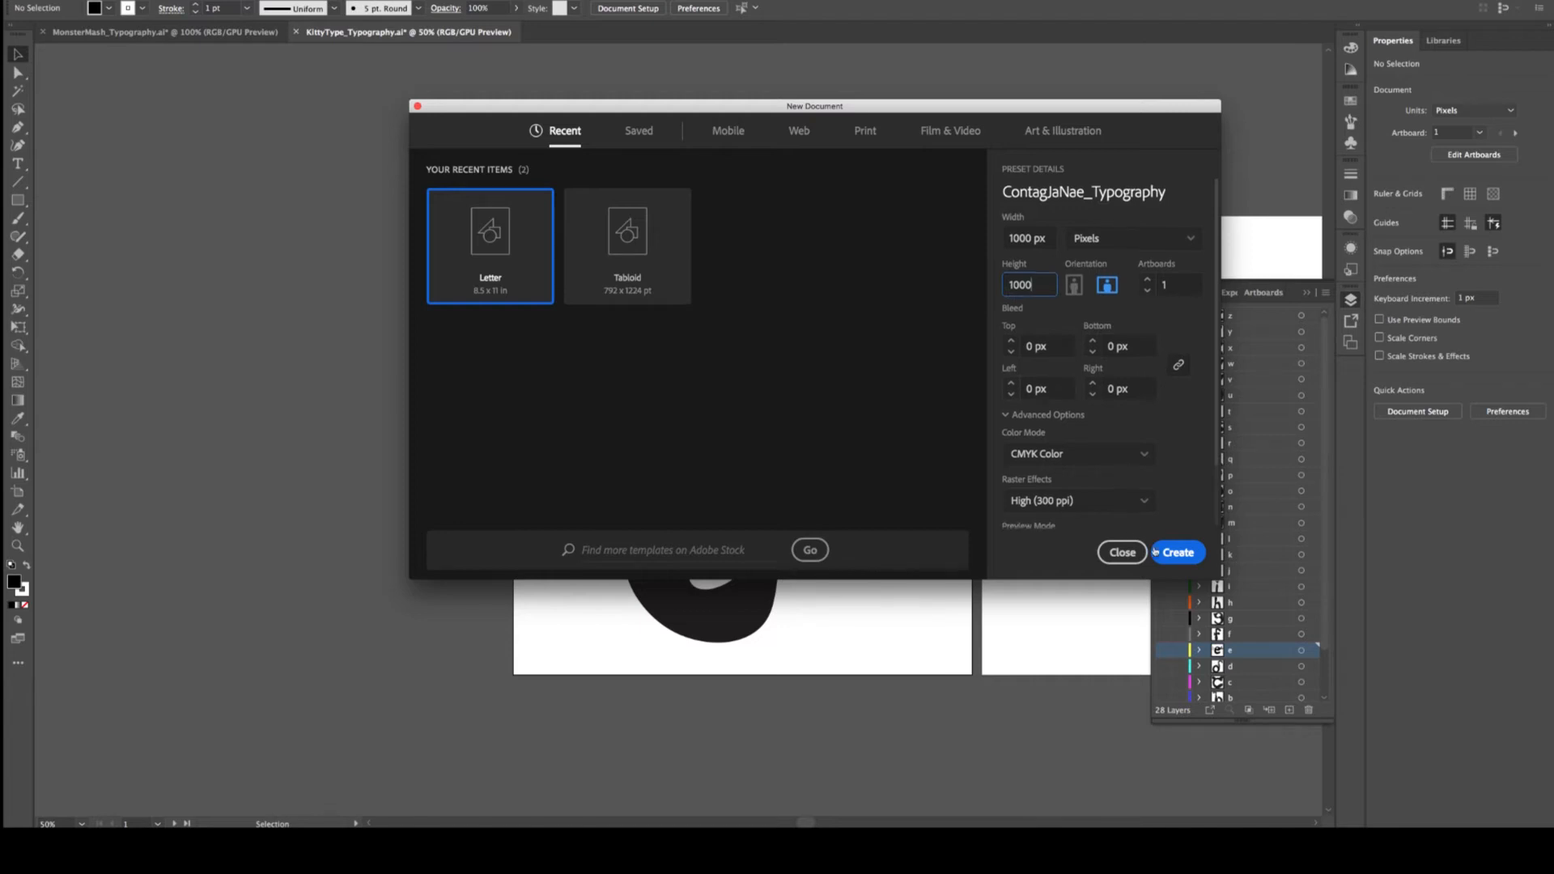
left_click(1179, 554)
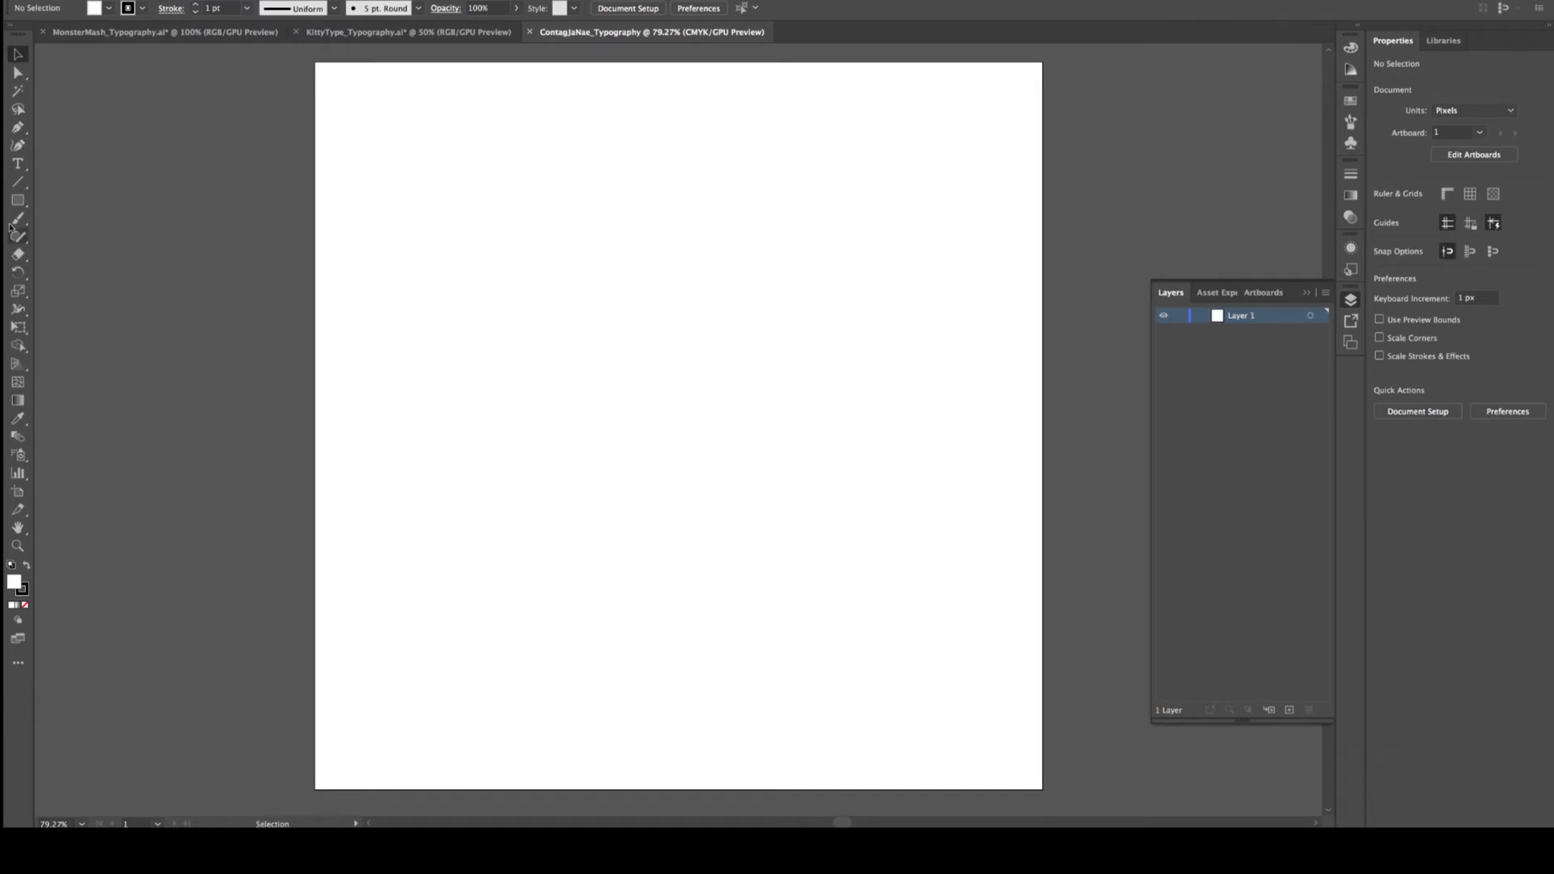
left_click(17, 200)
left_click_drag(581, 301, 739, 582)
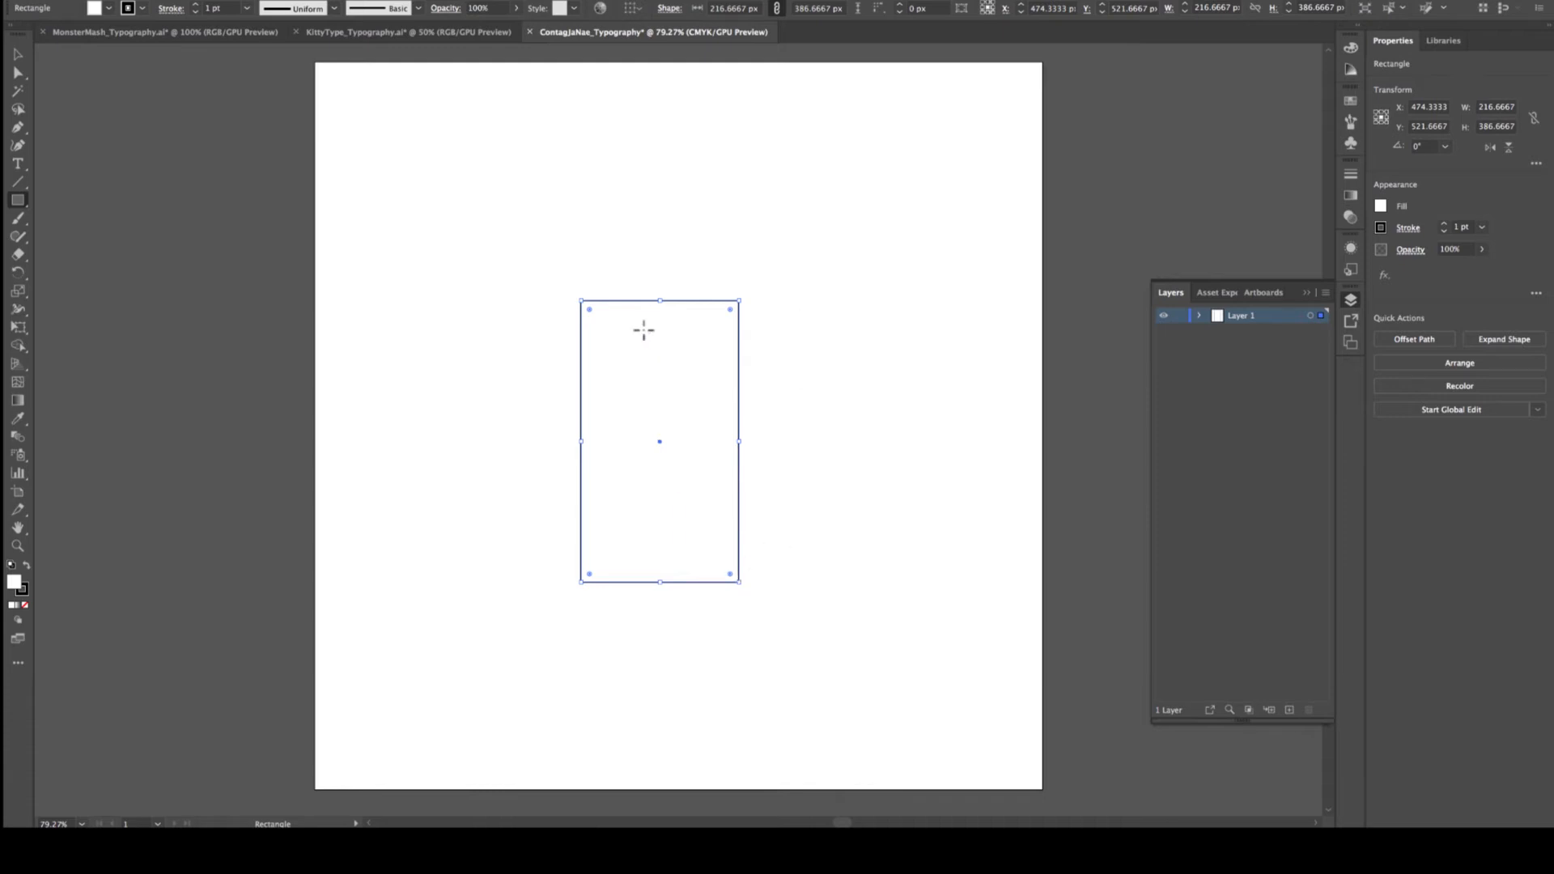
key("Delete")
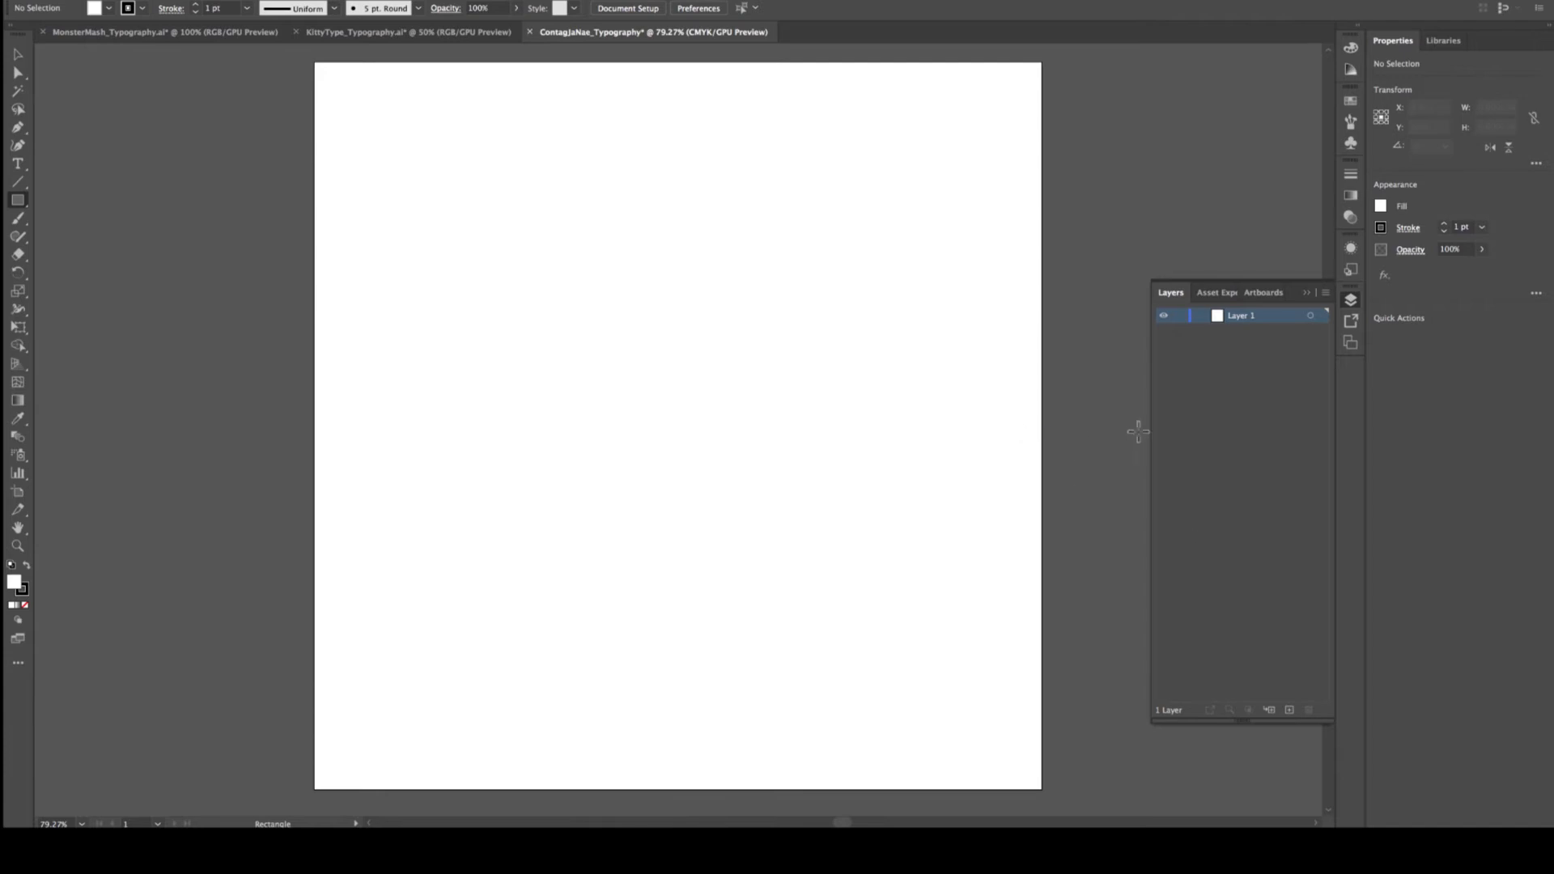
Add a second artboard beside the first one in the new document
left_click(1259, 293)
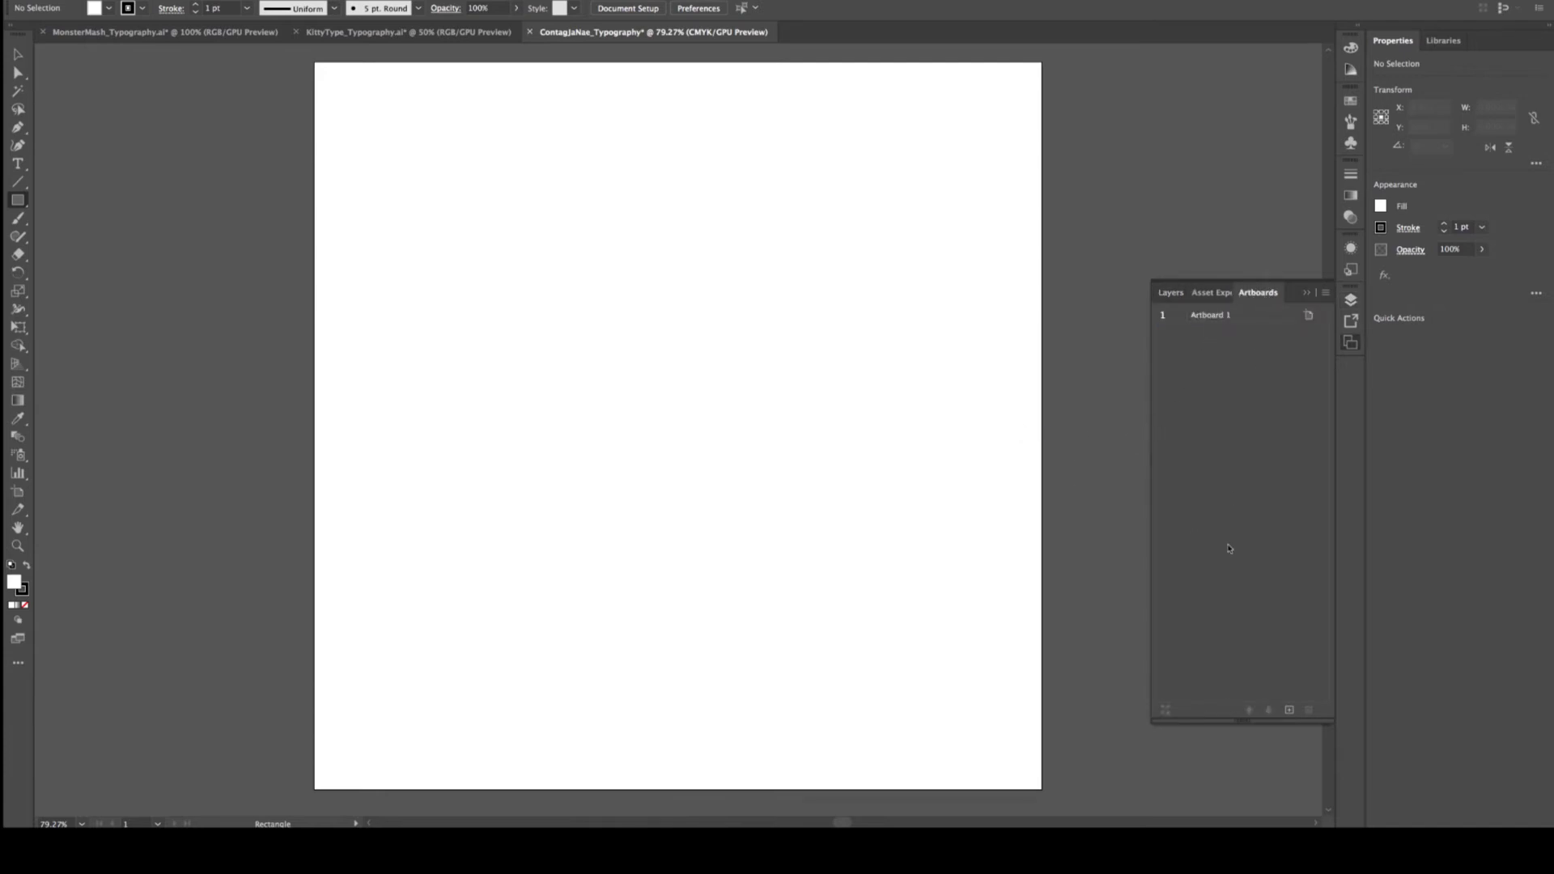
left_click(1290, 711)
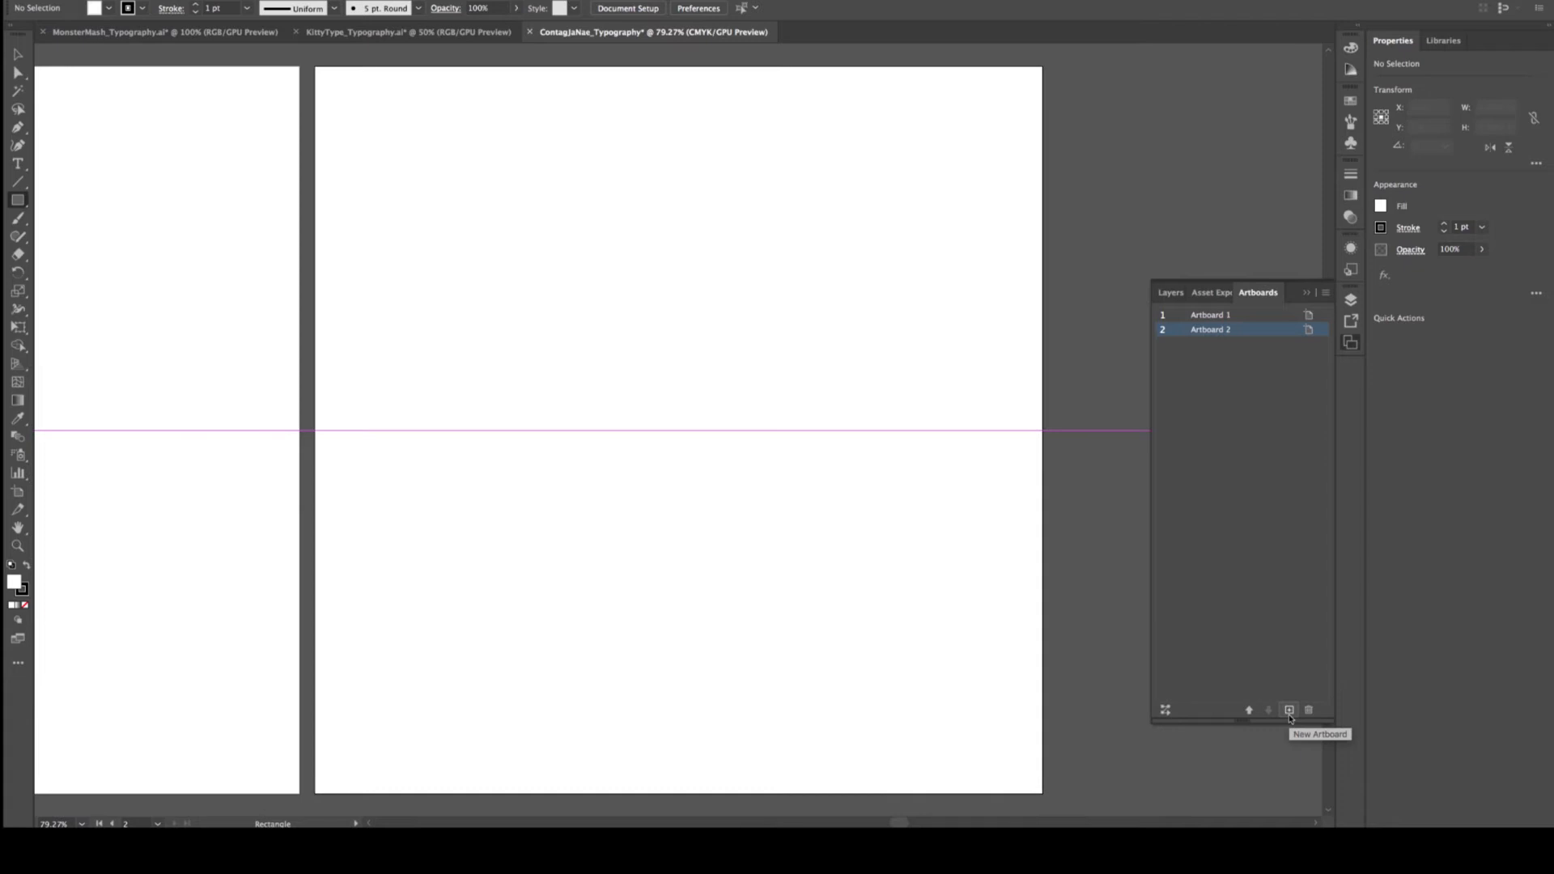
scroll(708, 466, "left", 5)
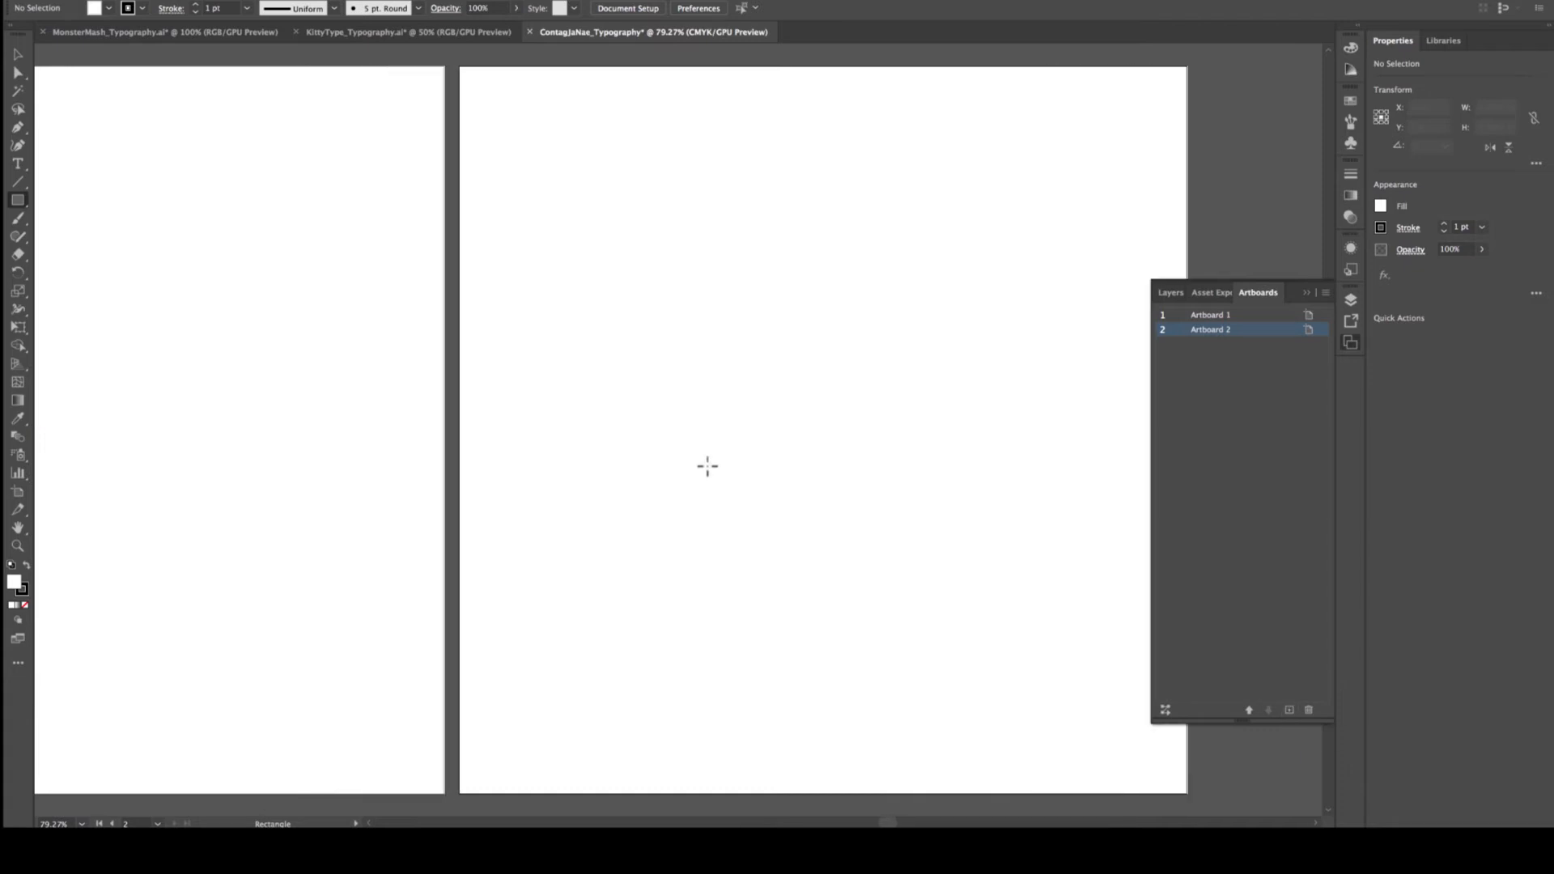
scroll(708, 466, "up", 1)
scroll(707, 466, "left", 4)
scroll(708, 466, "down", 1)
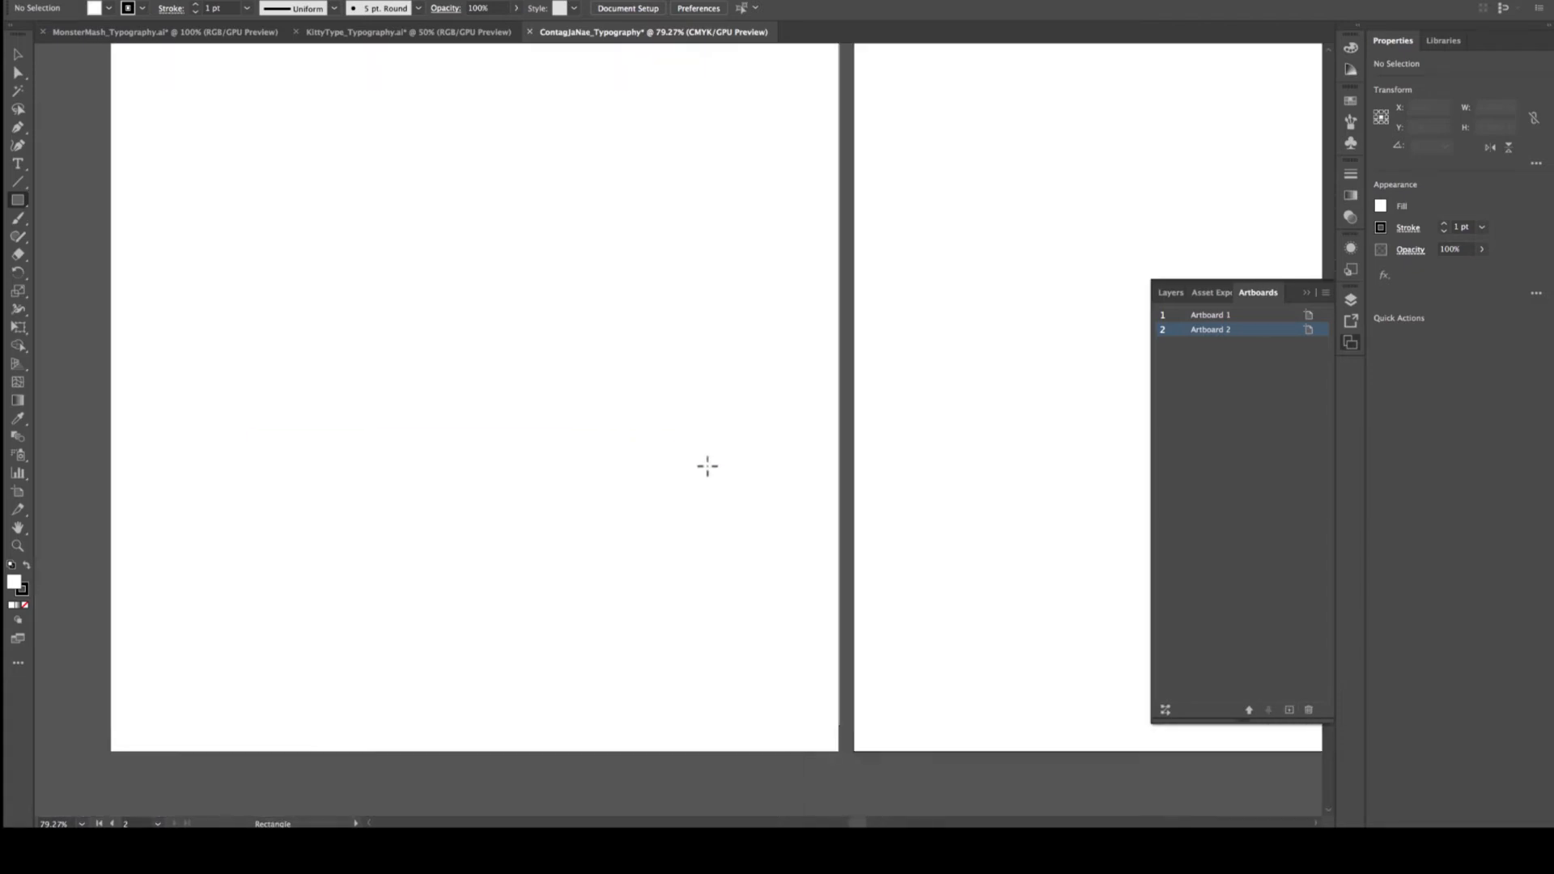
scroll(707, 467, "up", 1)
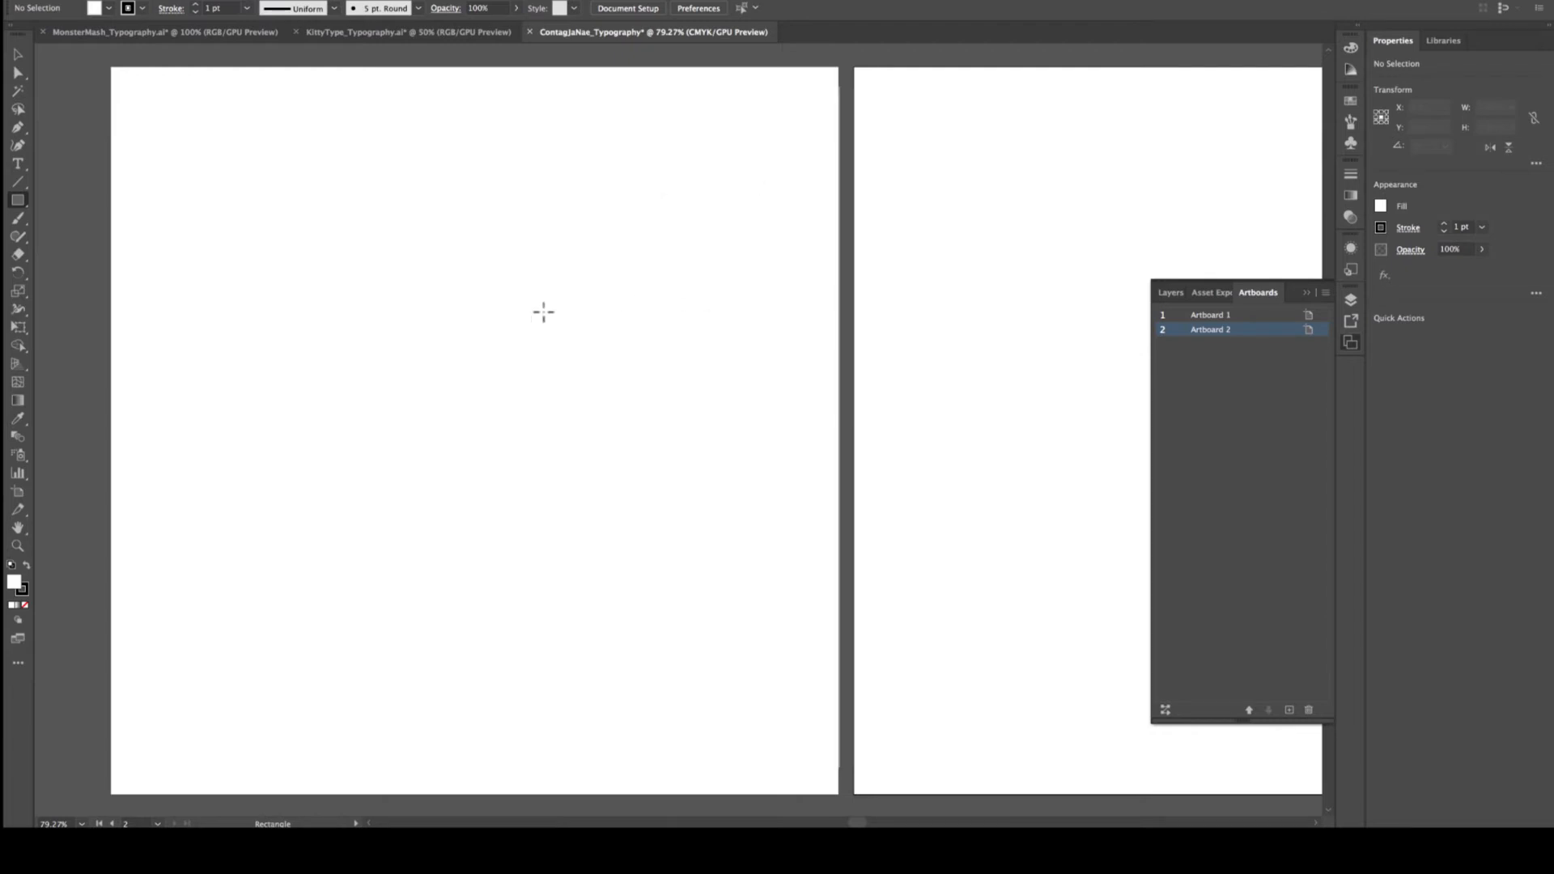
scroll(305, 195, "left", 1)
scroll(311, 275, "left", 3)
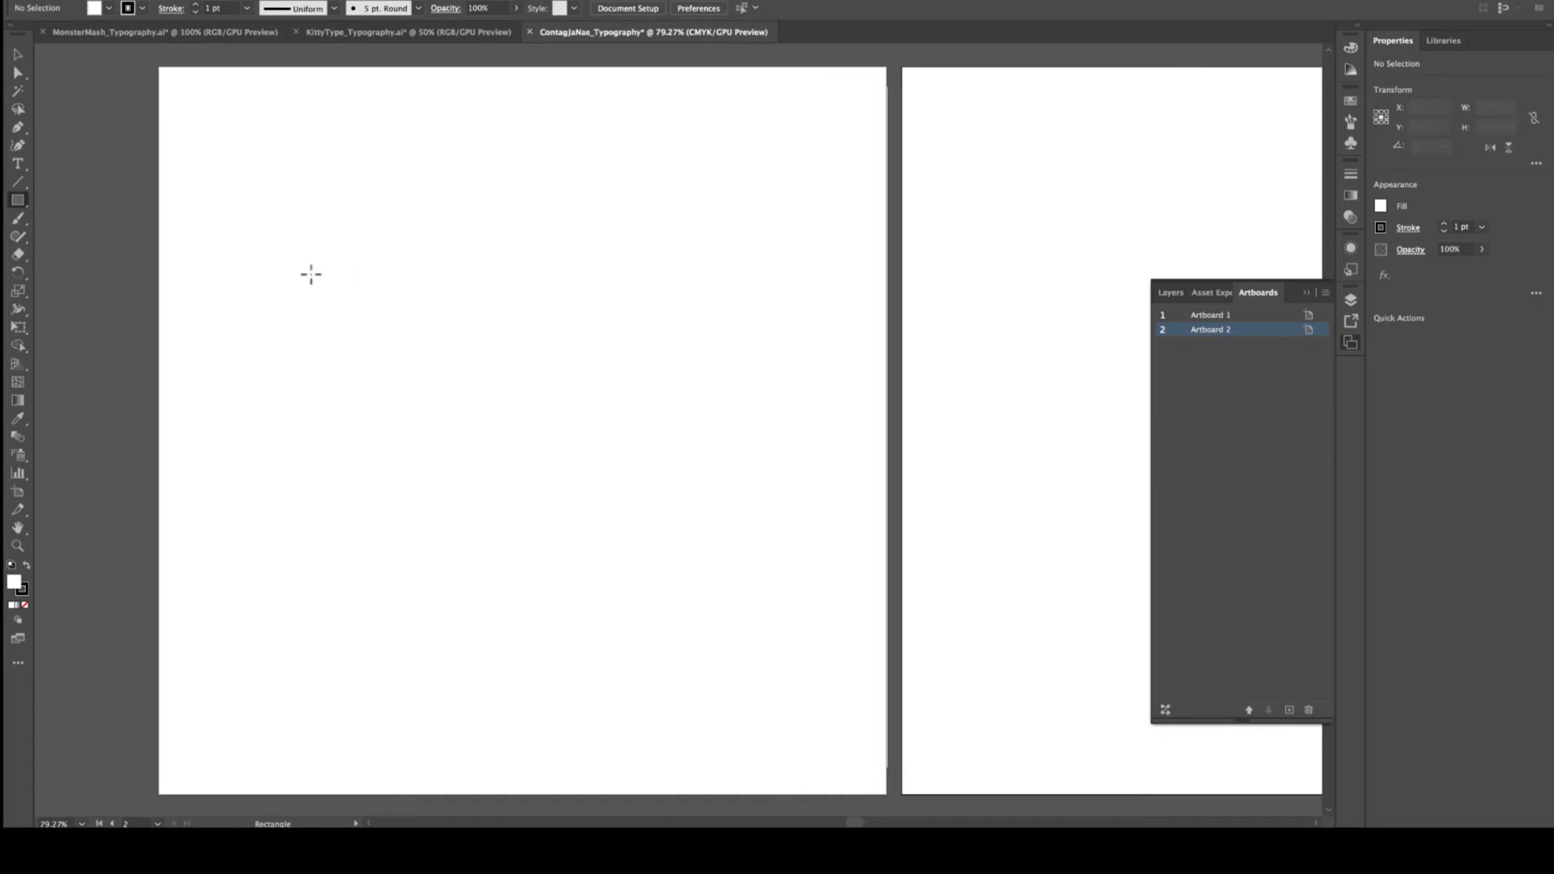
Make the first artboard active and rename the document's only layer to Baseline
left_click(1199, 317)
left_click(1169, 293)
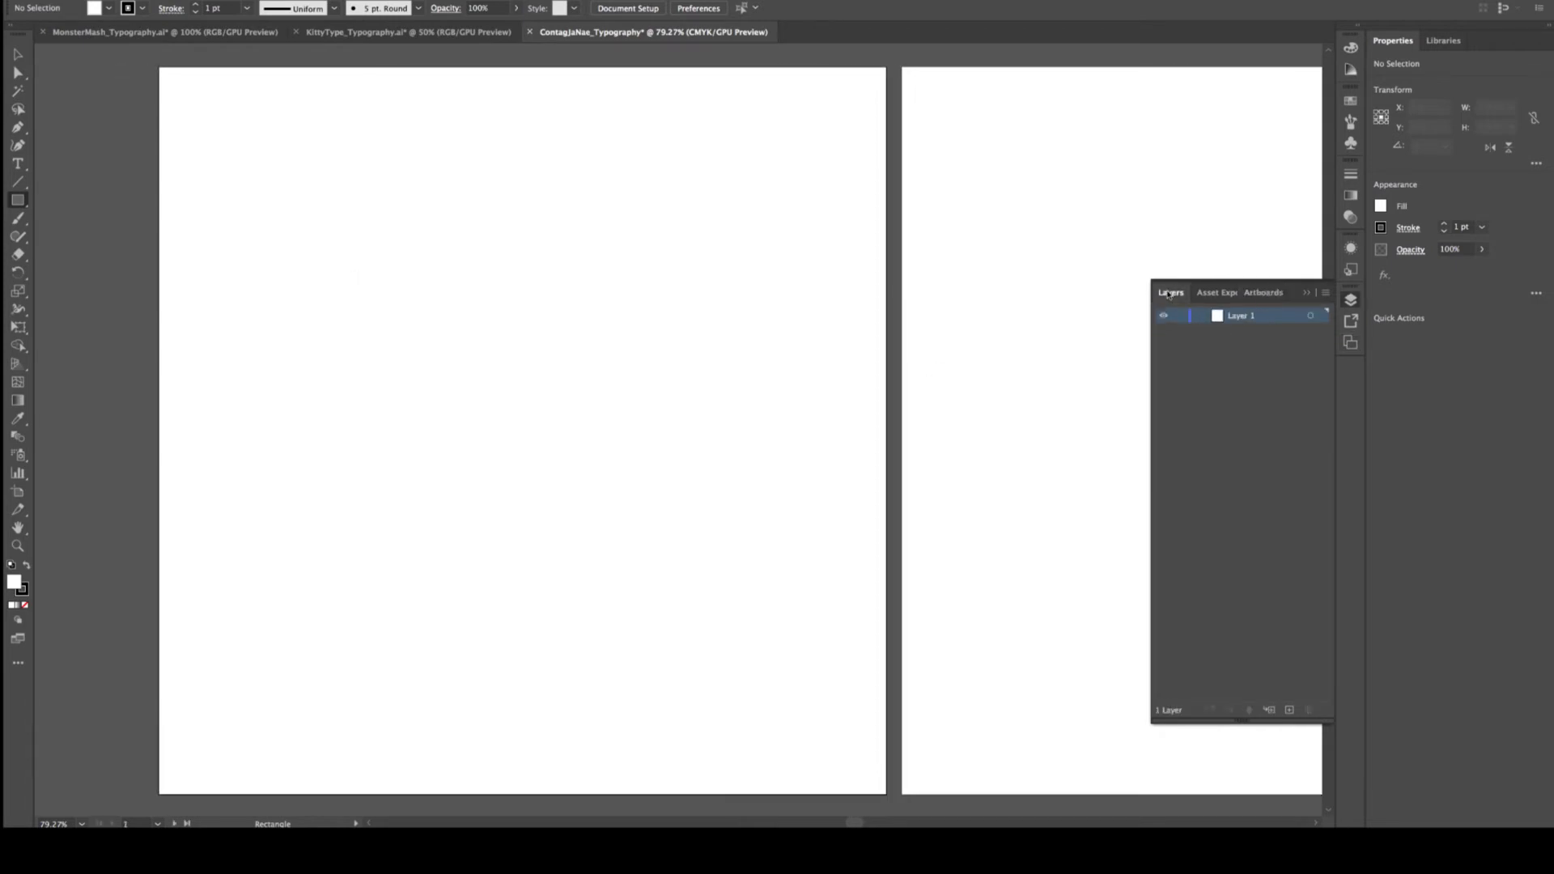
double_click(1245, 317)
type("Baseline")
left_click(1214, 391)
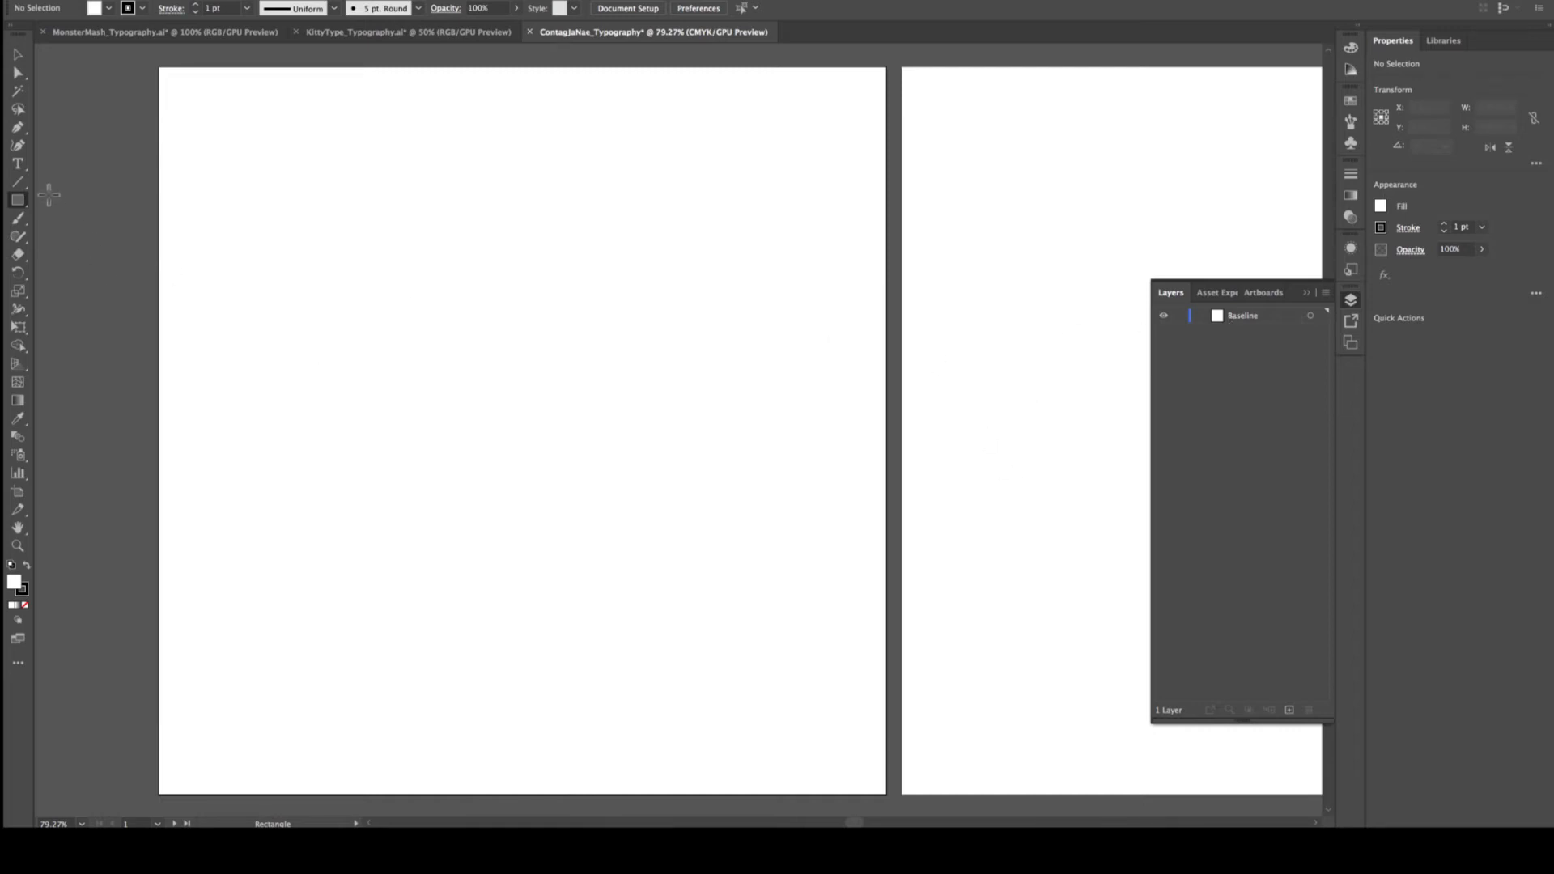
Place the text pdxH on the first artboard and select it as an object
left_click(17, 164)
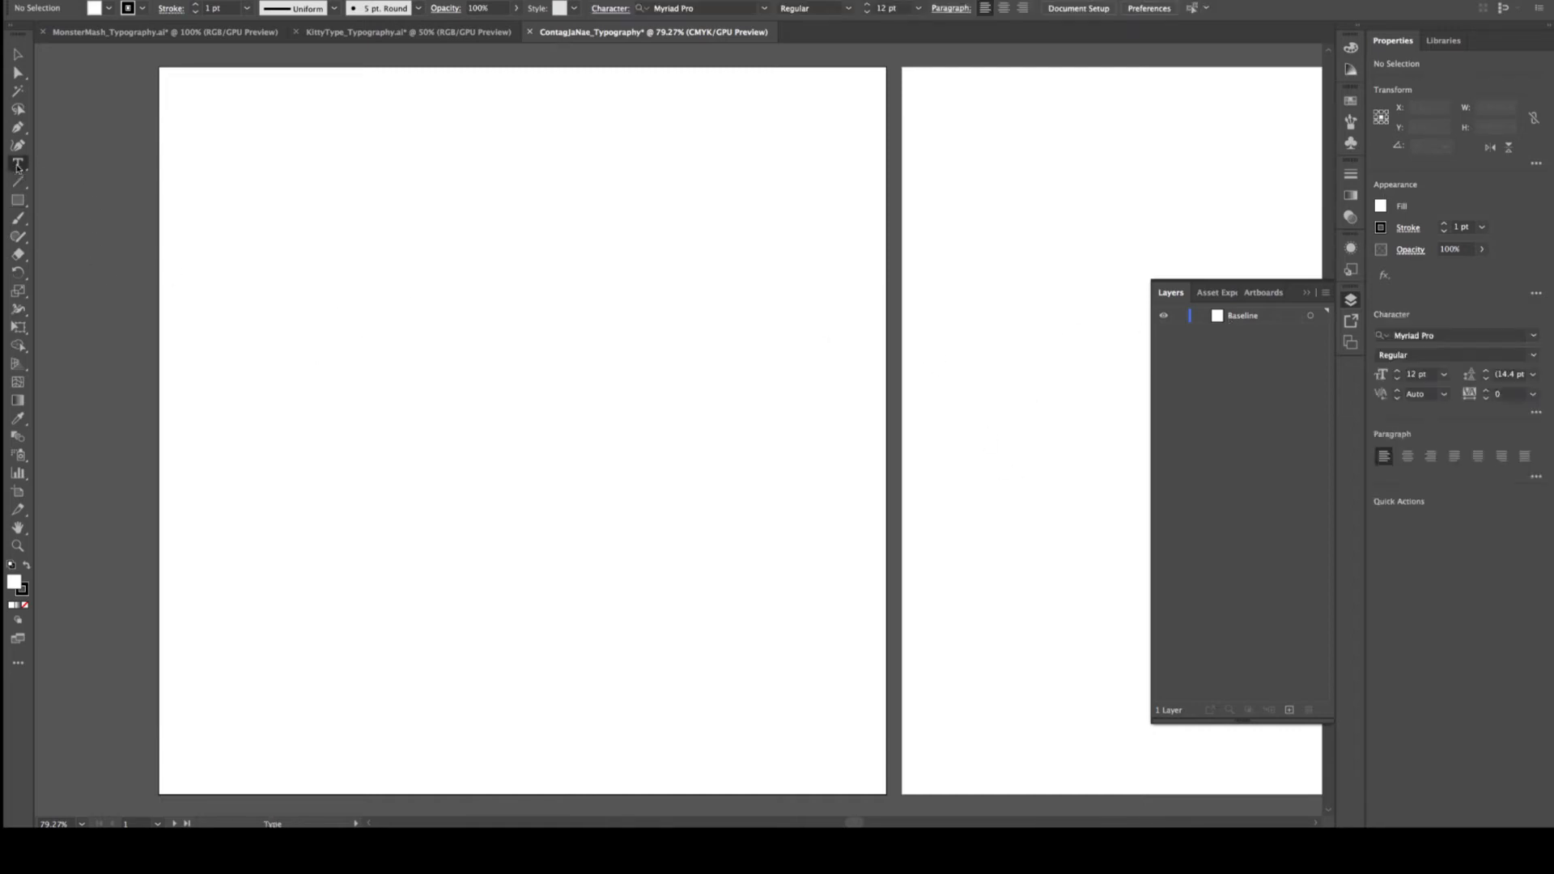
left_click(381, 357)
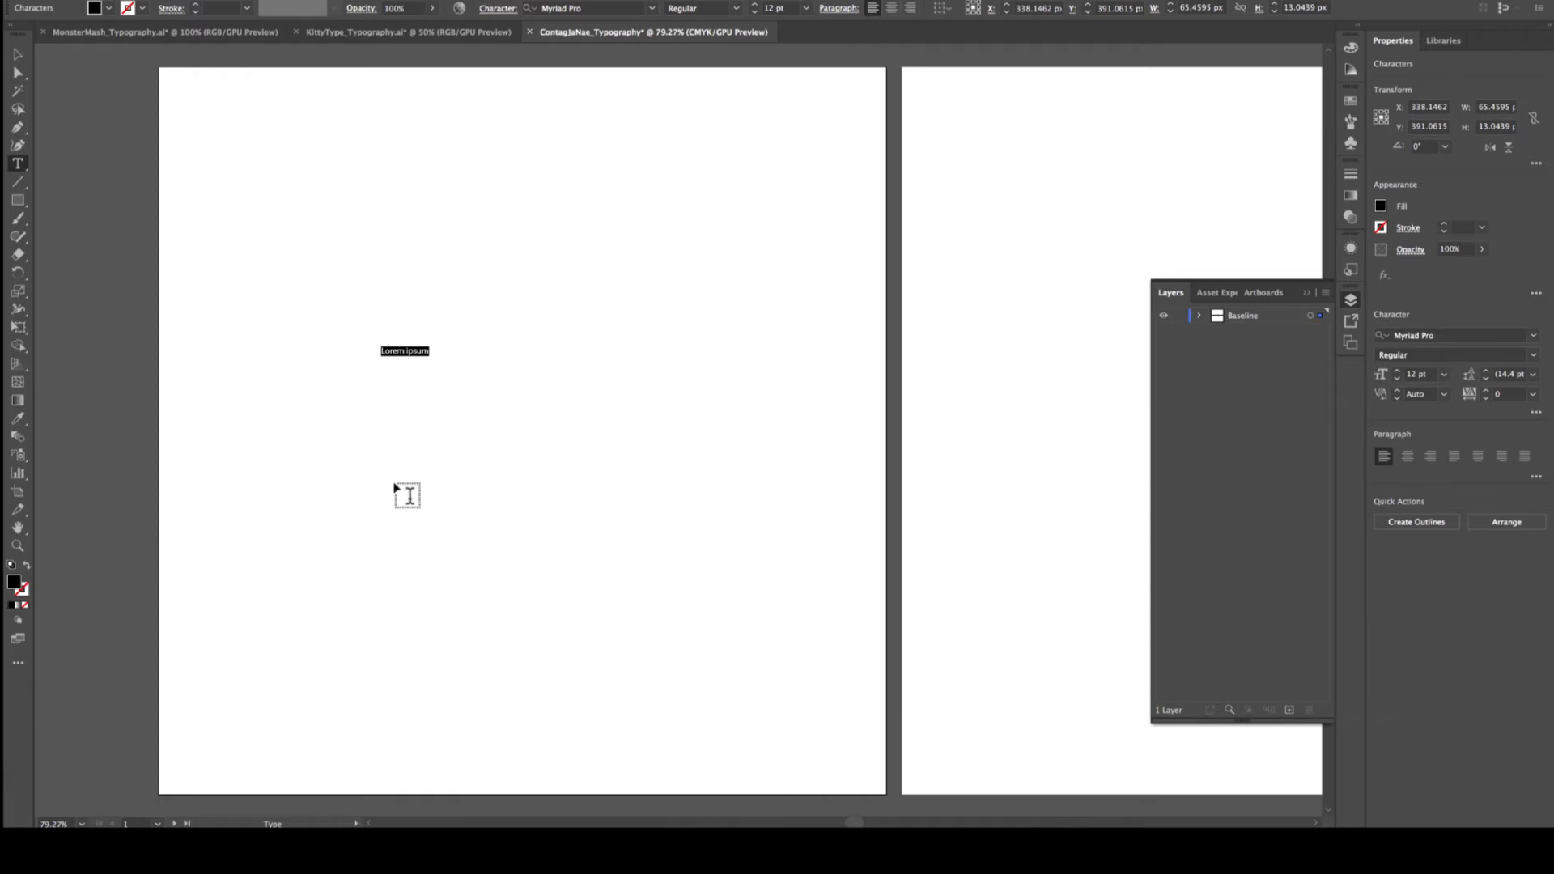
type("pdxH")
double_click(388, 348)
left_click(18, 55)
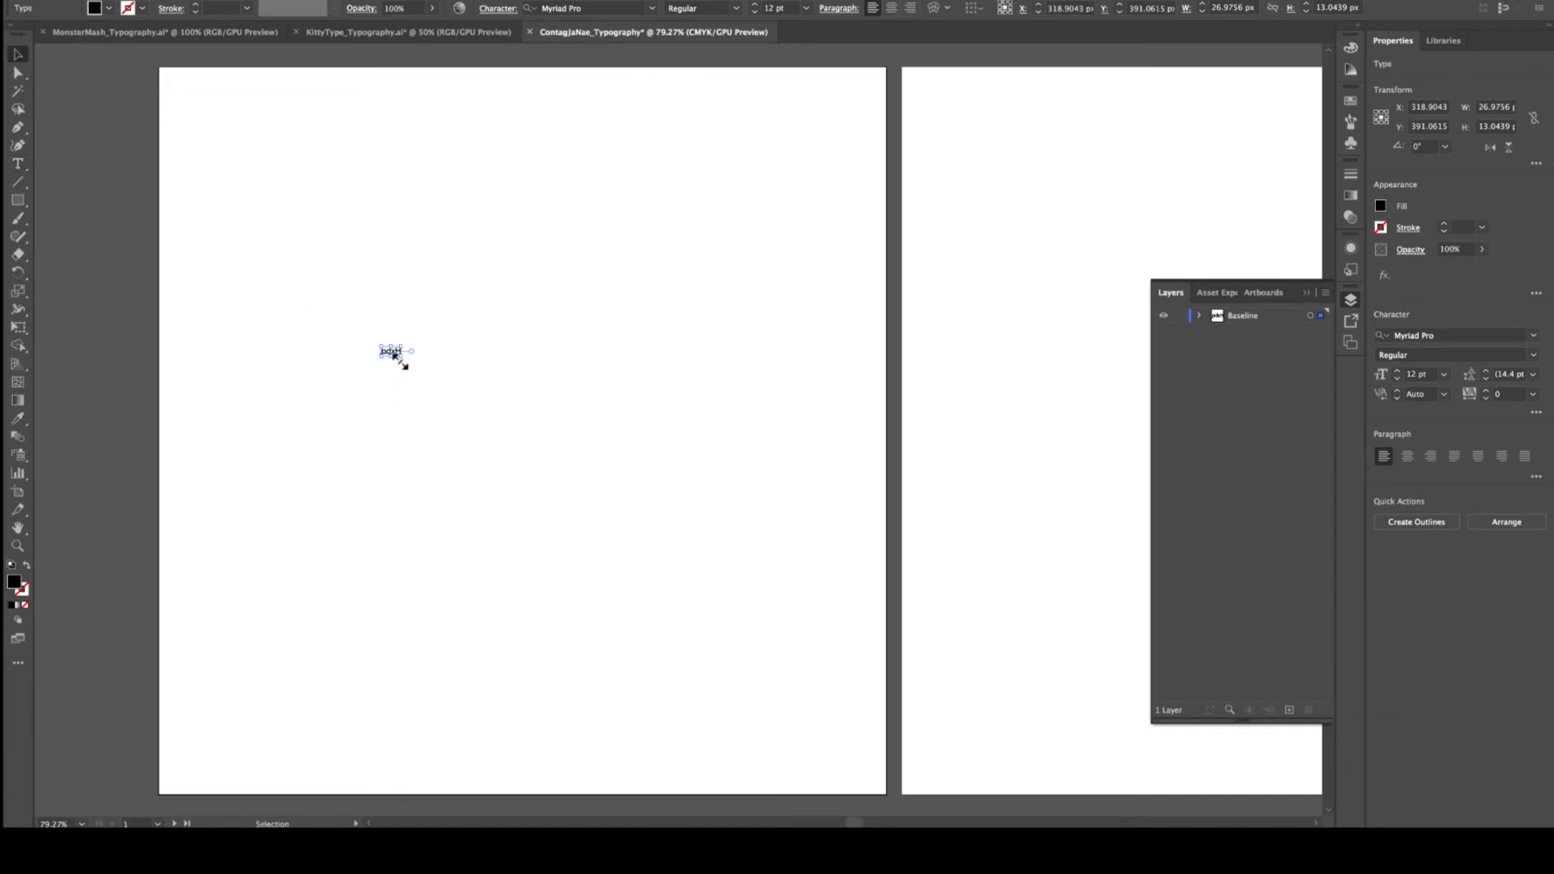
Enlarge the pdxH text to about 683 pt and place it from the first artboard's left edge across onto the second
left_click_drag(406, 357, 769, 672)
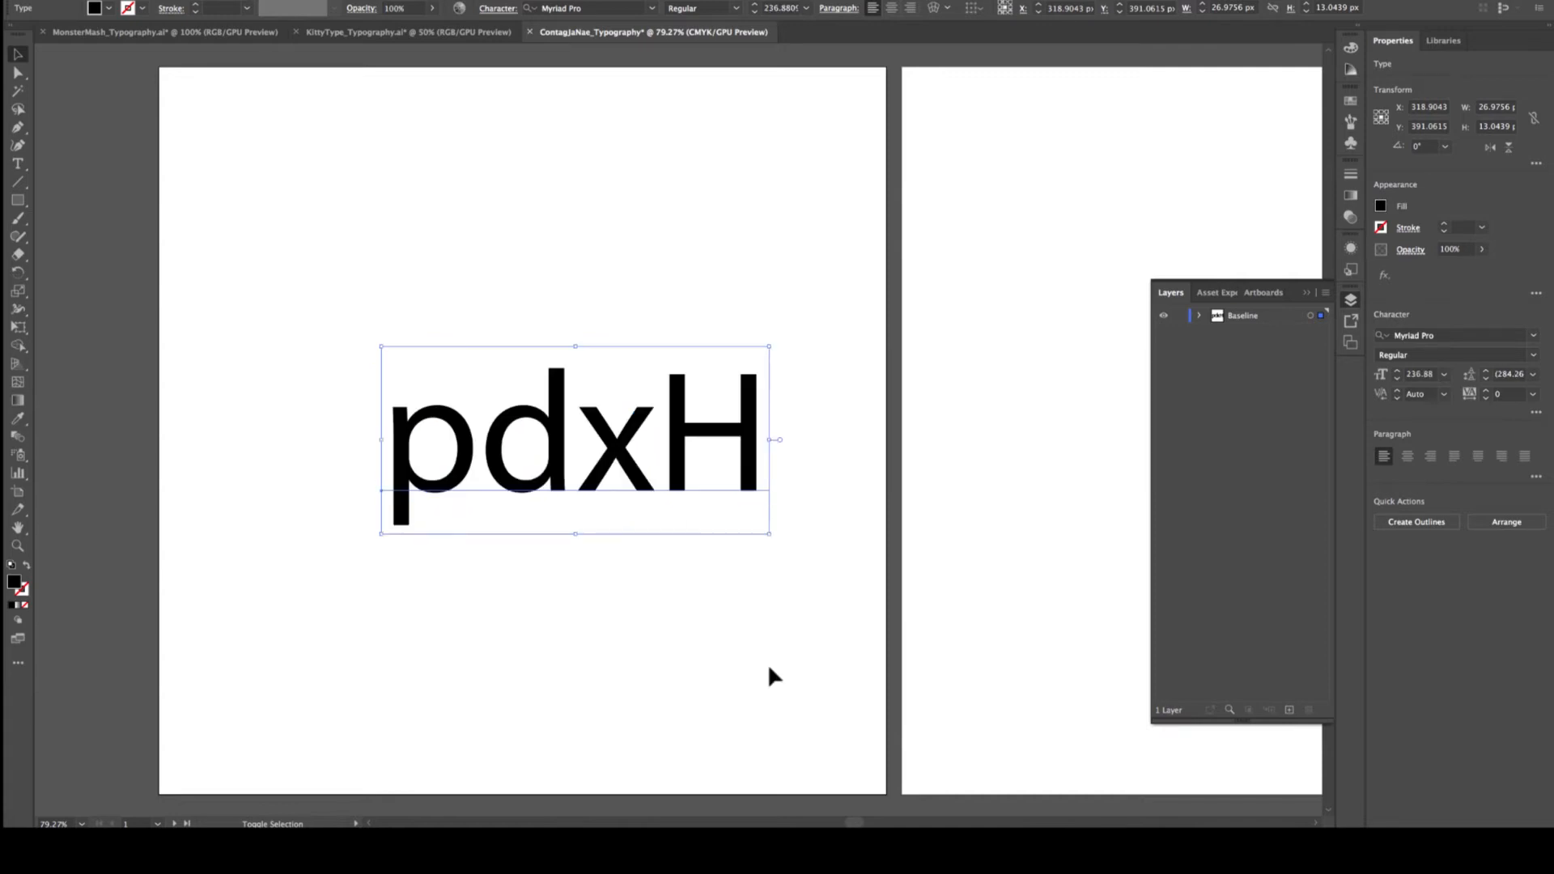
left_click_drag(703, 427, 548, 332)
left_click_drag(616, 439, 960, 733)
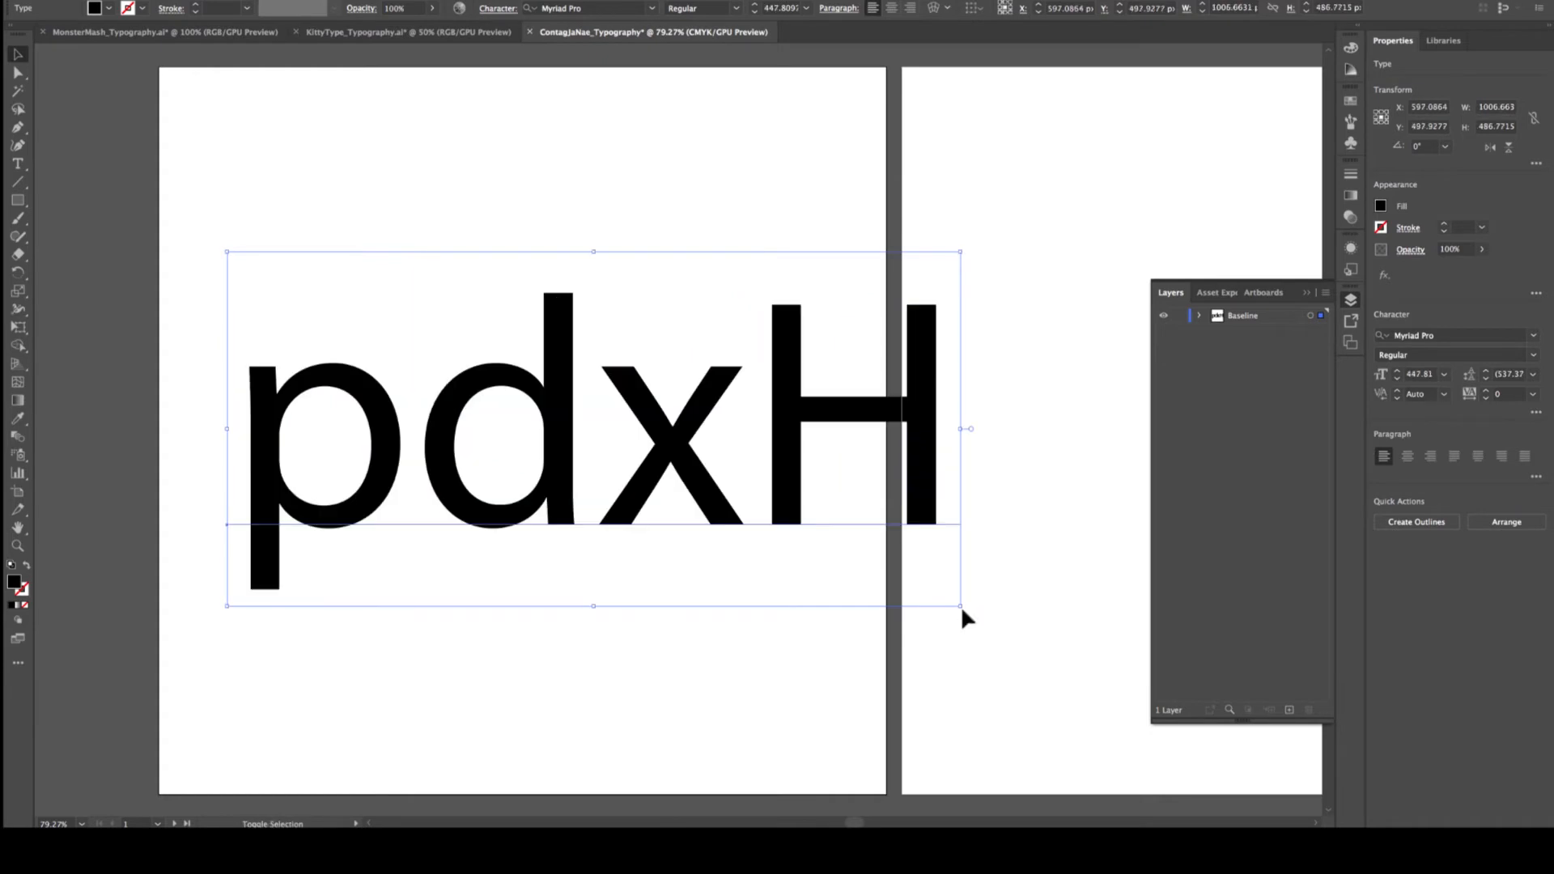
left_click_drag(961, 607, 1162, 786)
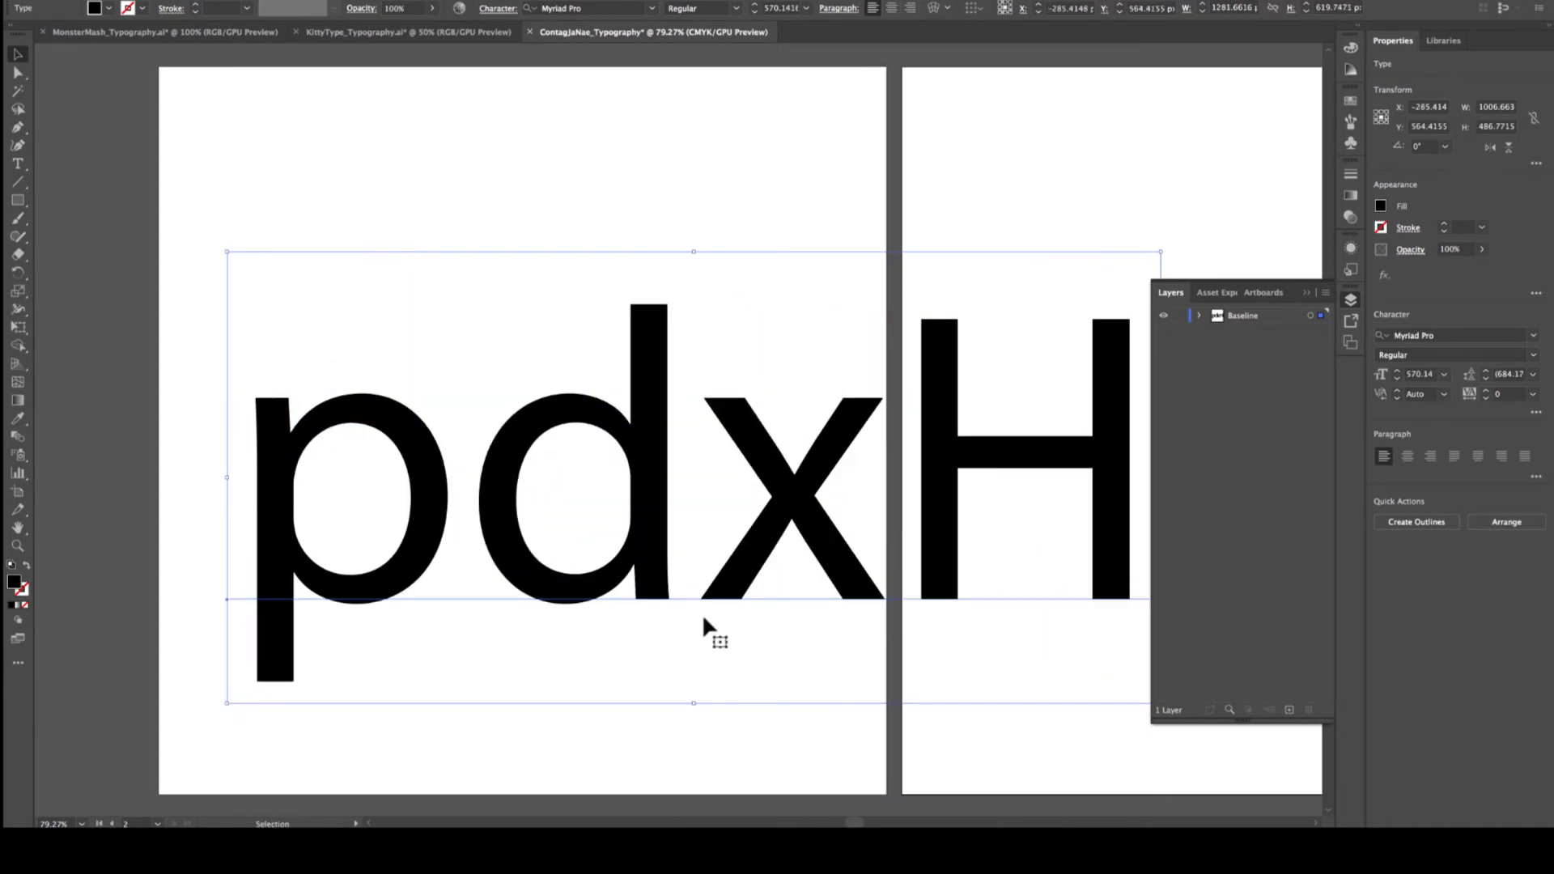
left_click_drag(662, 560, 577, 403)
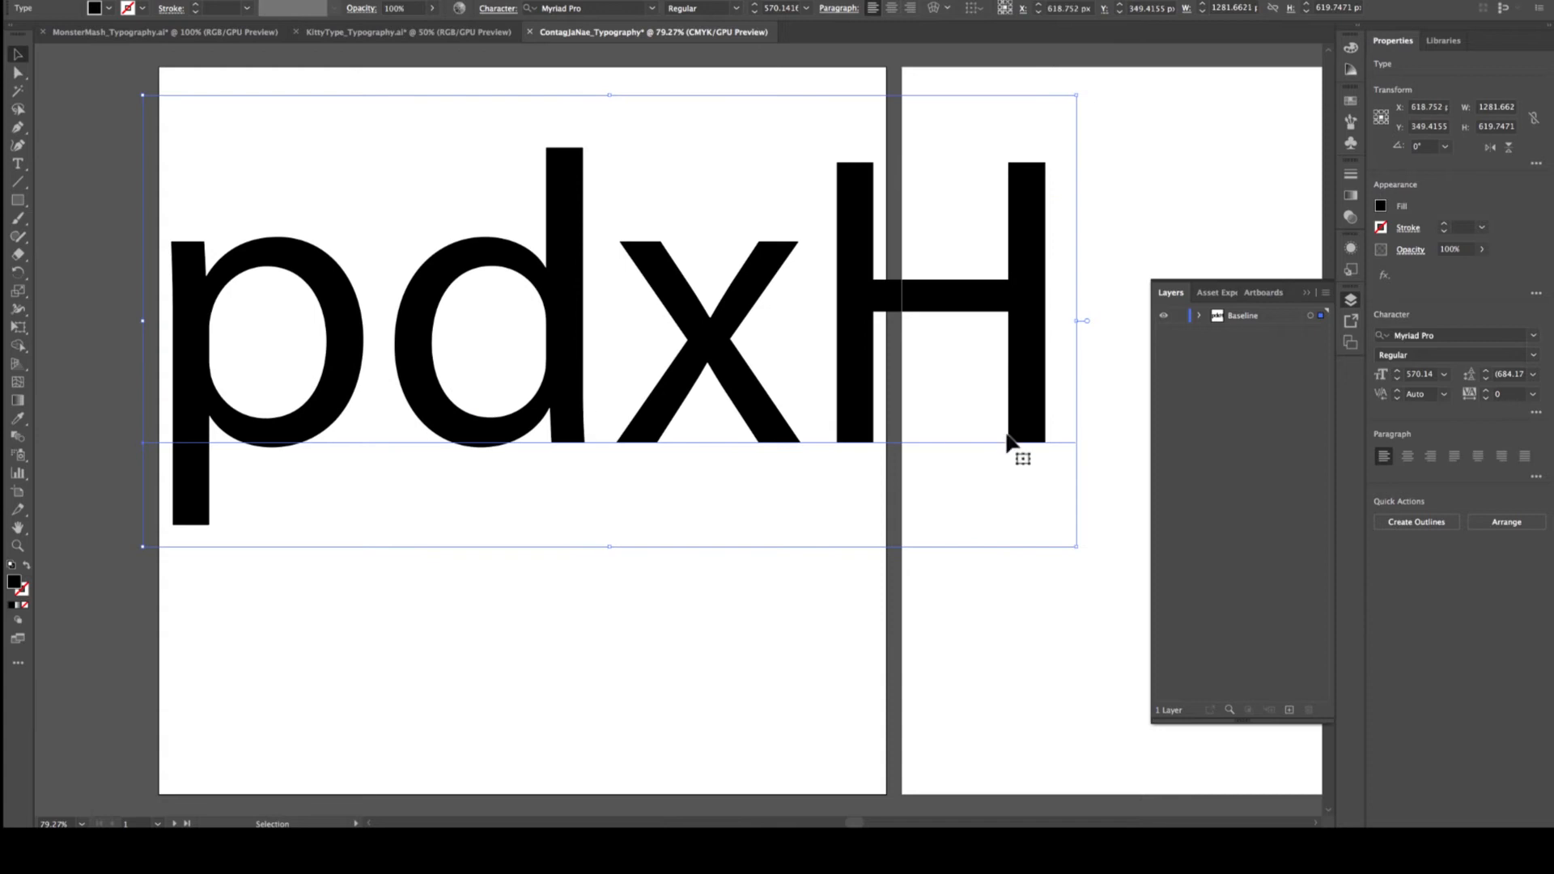
left_click_drag(1077, 548, 1264, 699)
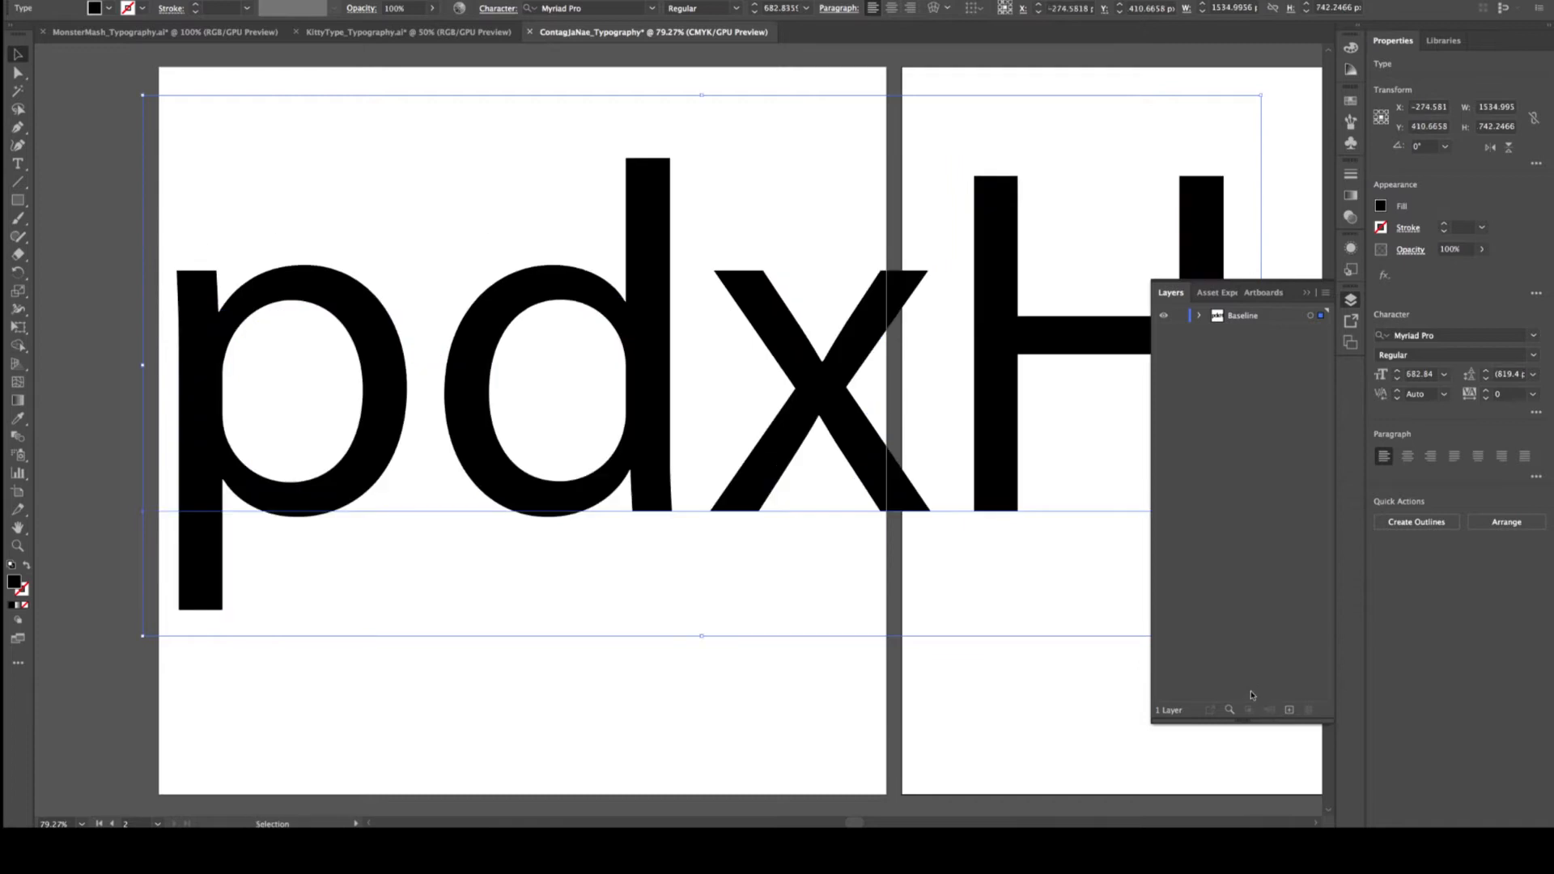
Display the floating Character settings for the selected pdxH text
key("ctrl+shift+b")
key("ctrl+minus")
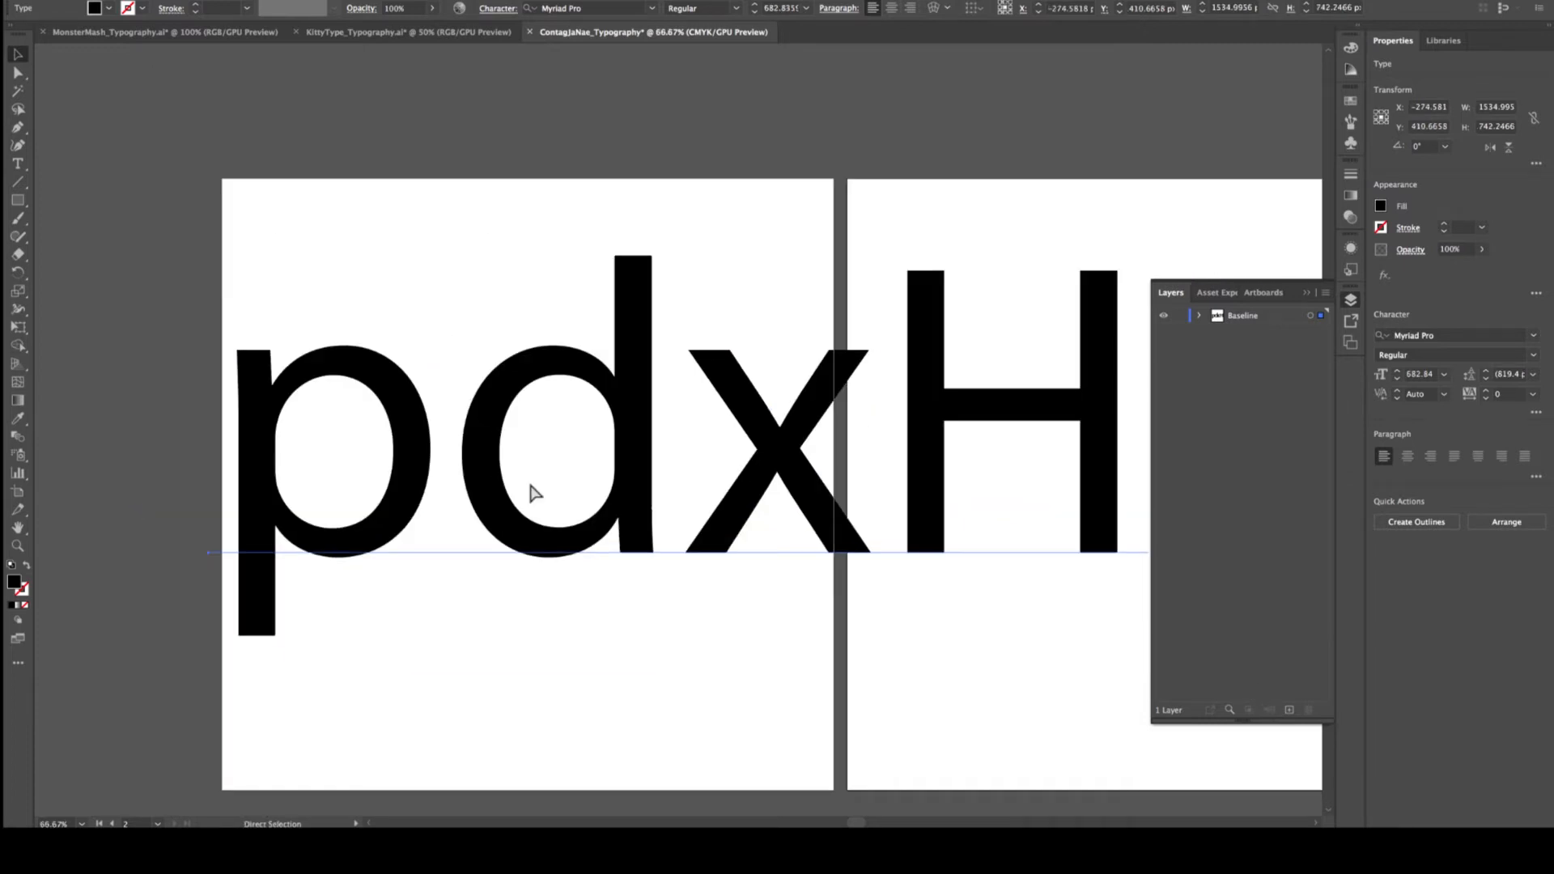
key("ctrl+minus")
key("ctrl+shift+b")
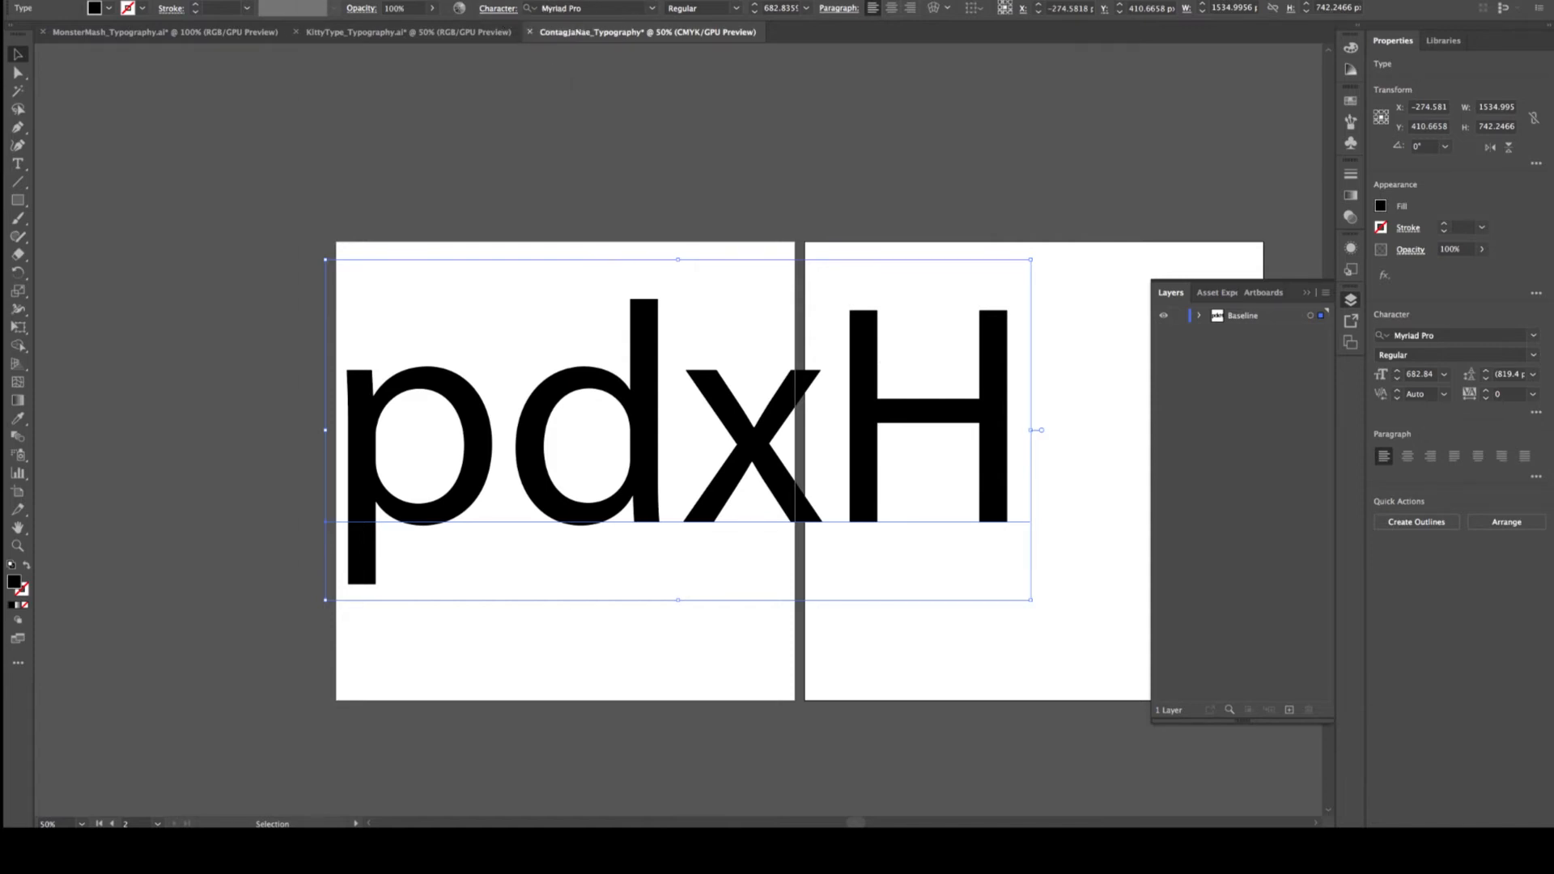
left_click(326, 0)
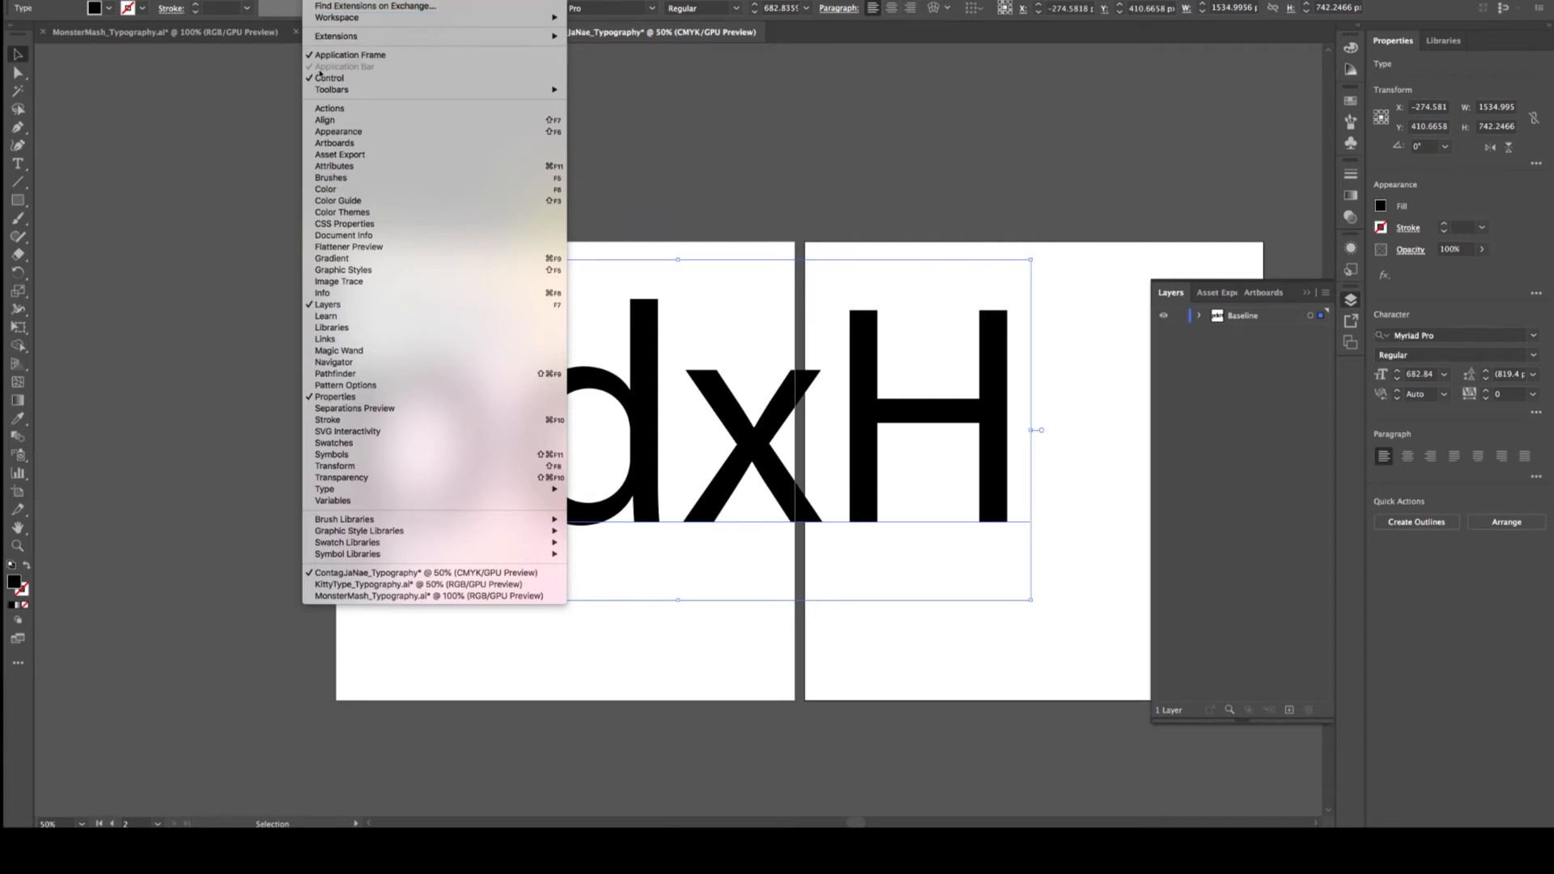
mouse_move(551, 489)
left_click(580, 489)
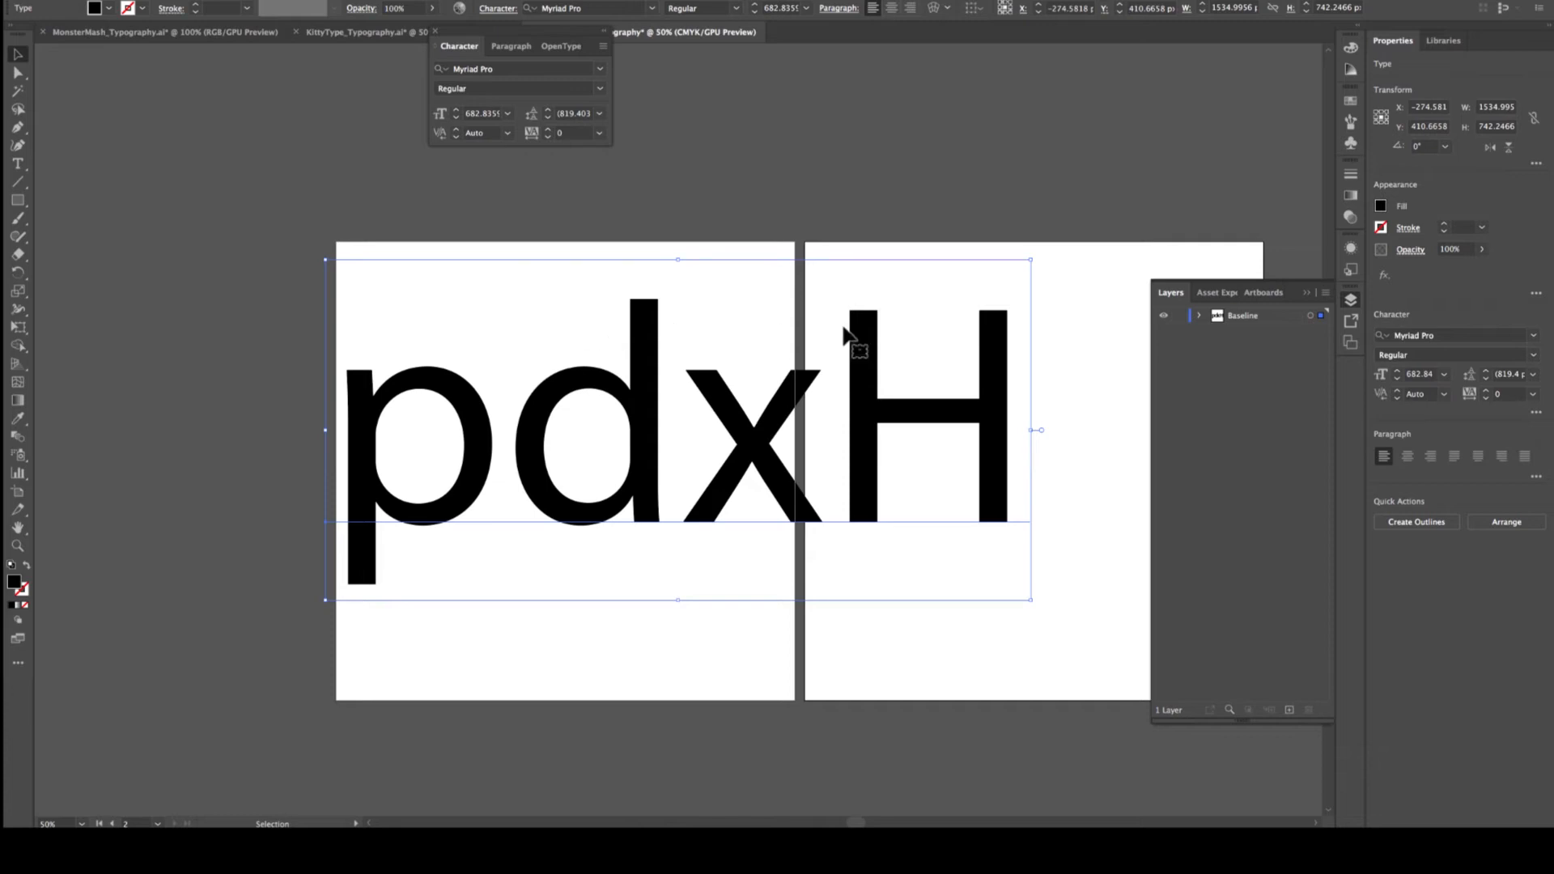
Move the pdxH text slightly inward on the first artboard and enlarge it to about 746 pt across both artboards
scroll(572, 334, "down", 1)
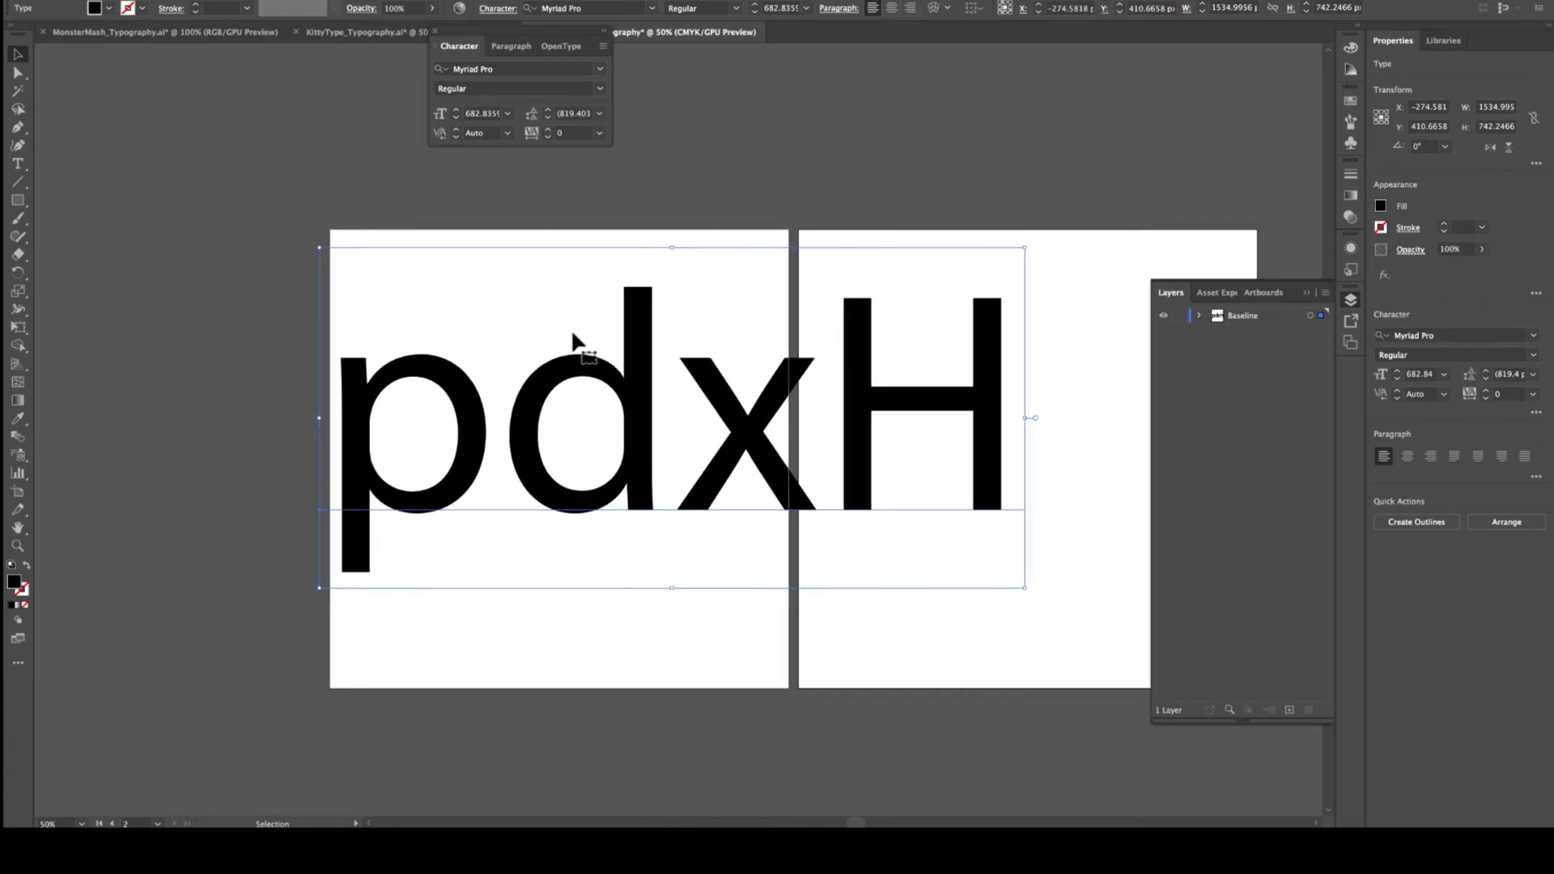
scroll(573, 334, "right", 1)
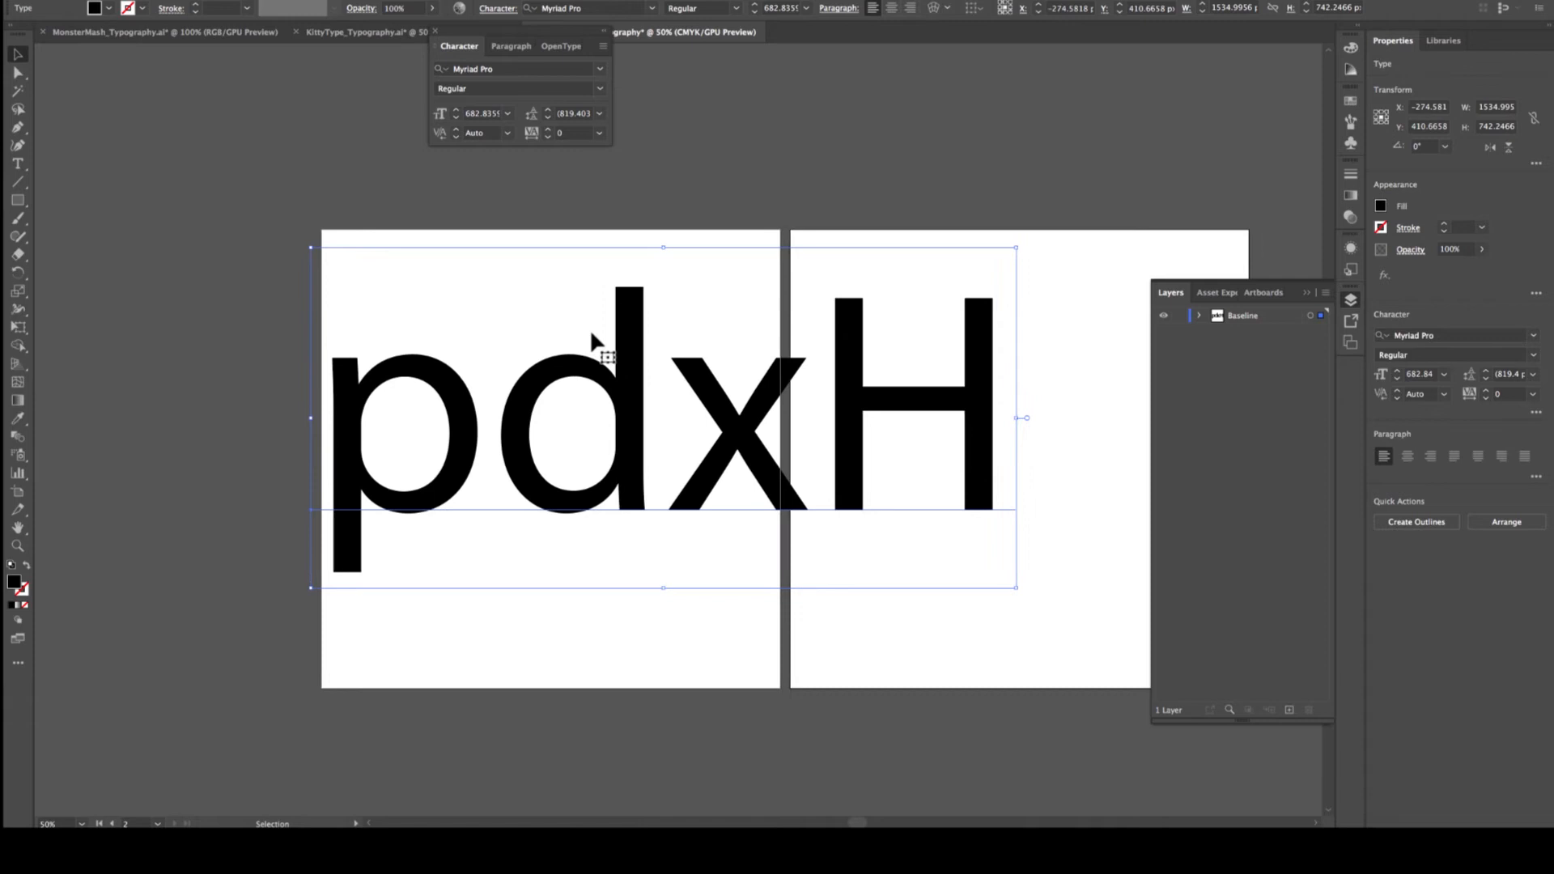
left_click_drag(523, 429, 557, 443)
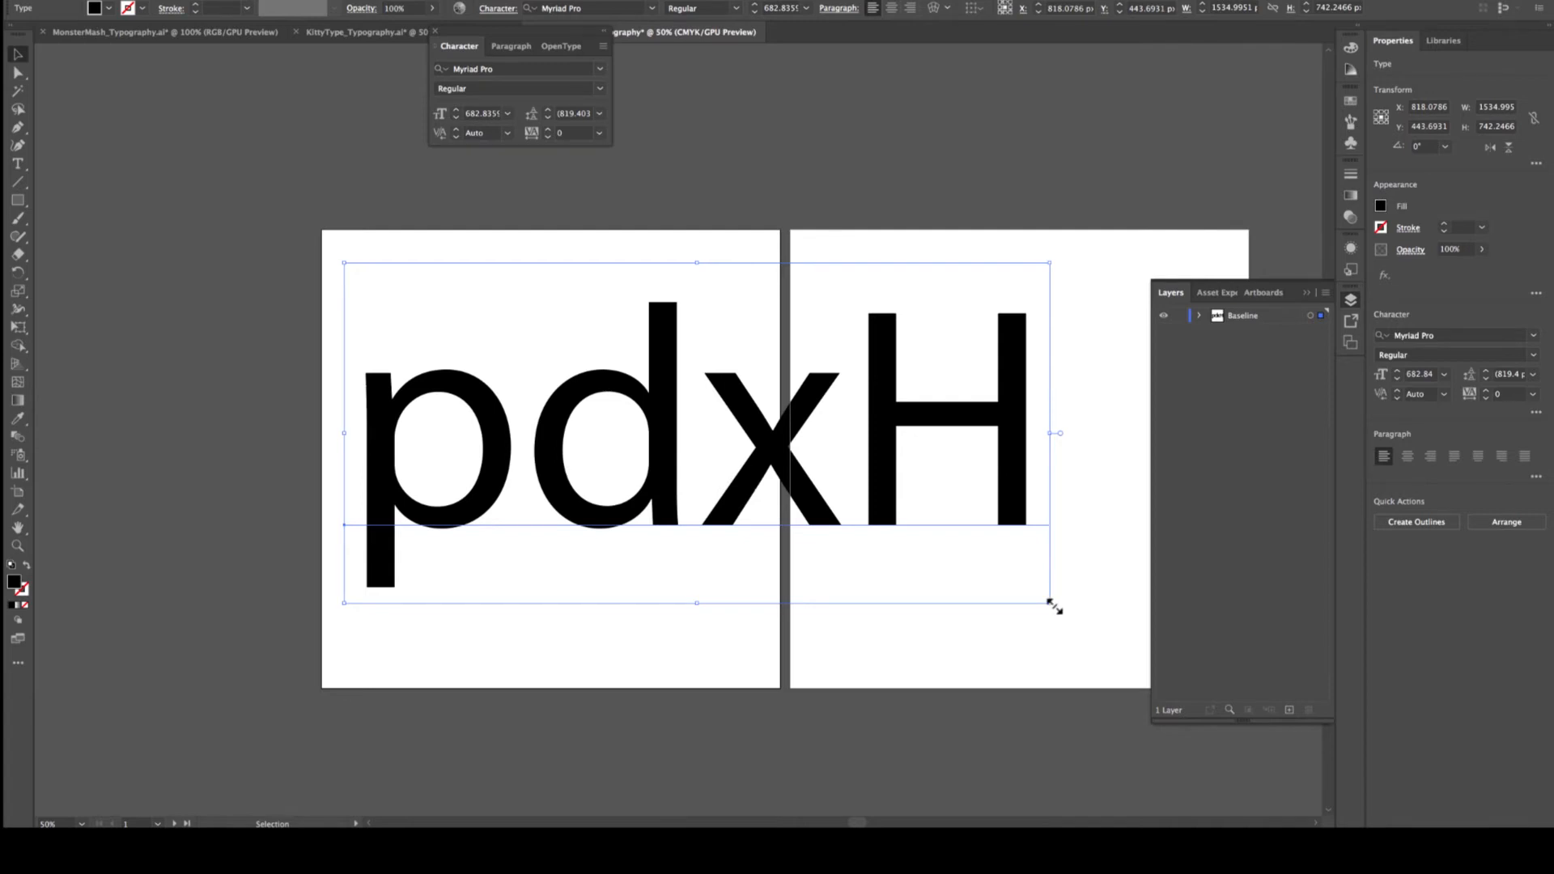
left_click_drag(1051, 607, 1118, 688)
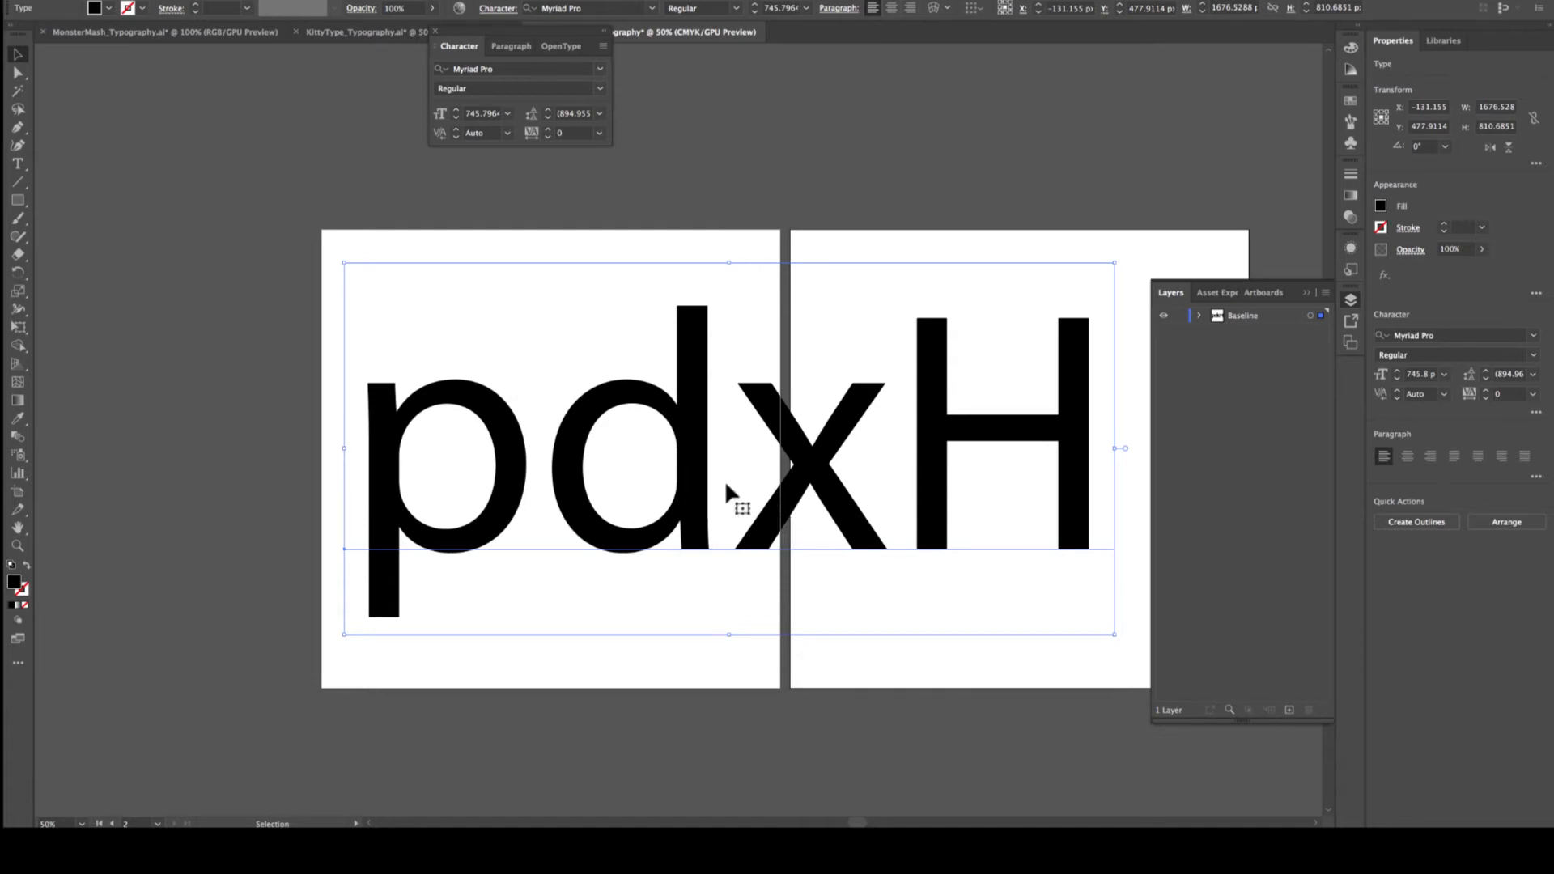
Find the Futura fonts and set the pdxH text in Futura Medium
left_click(586, 73)
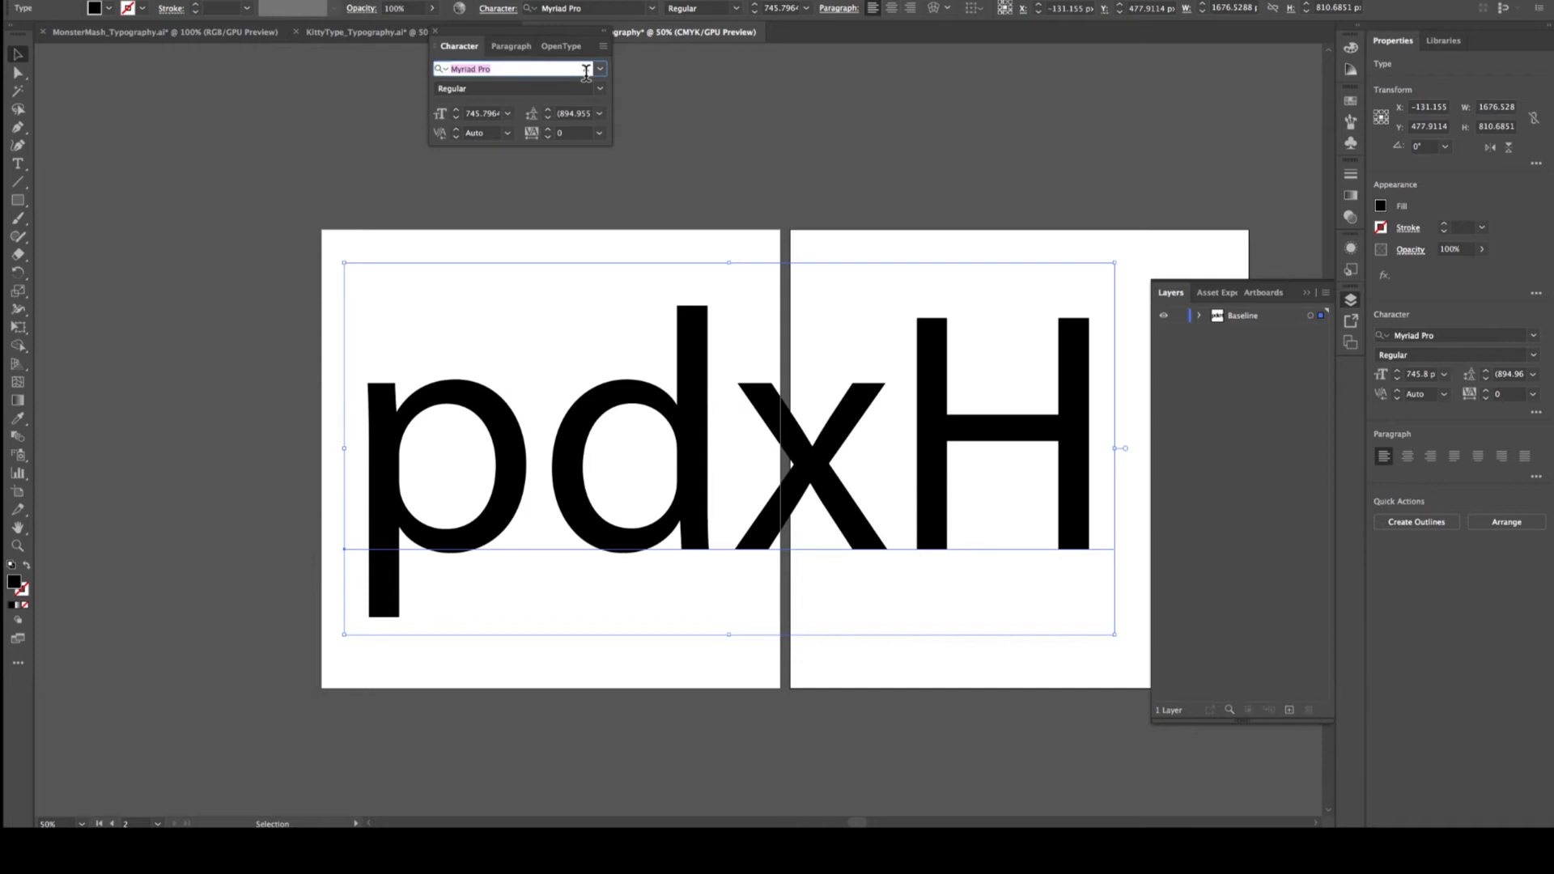
type("fu")
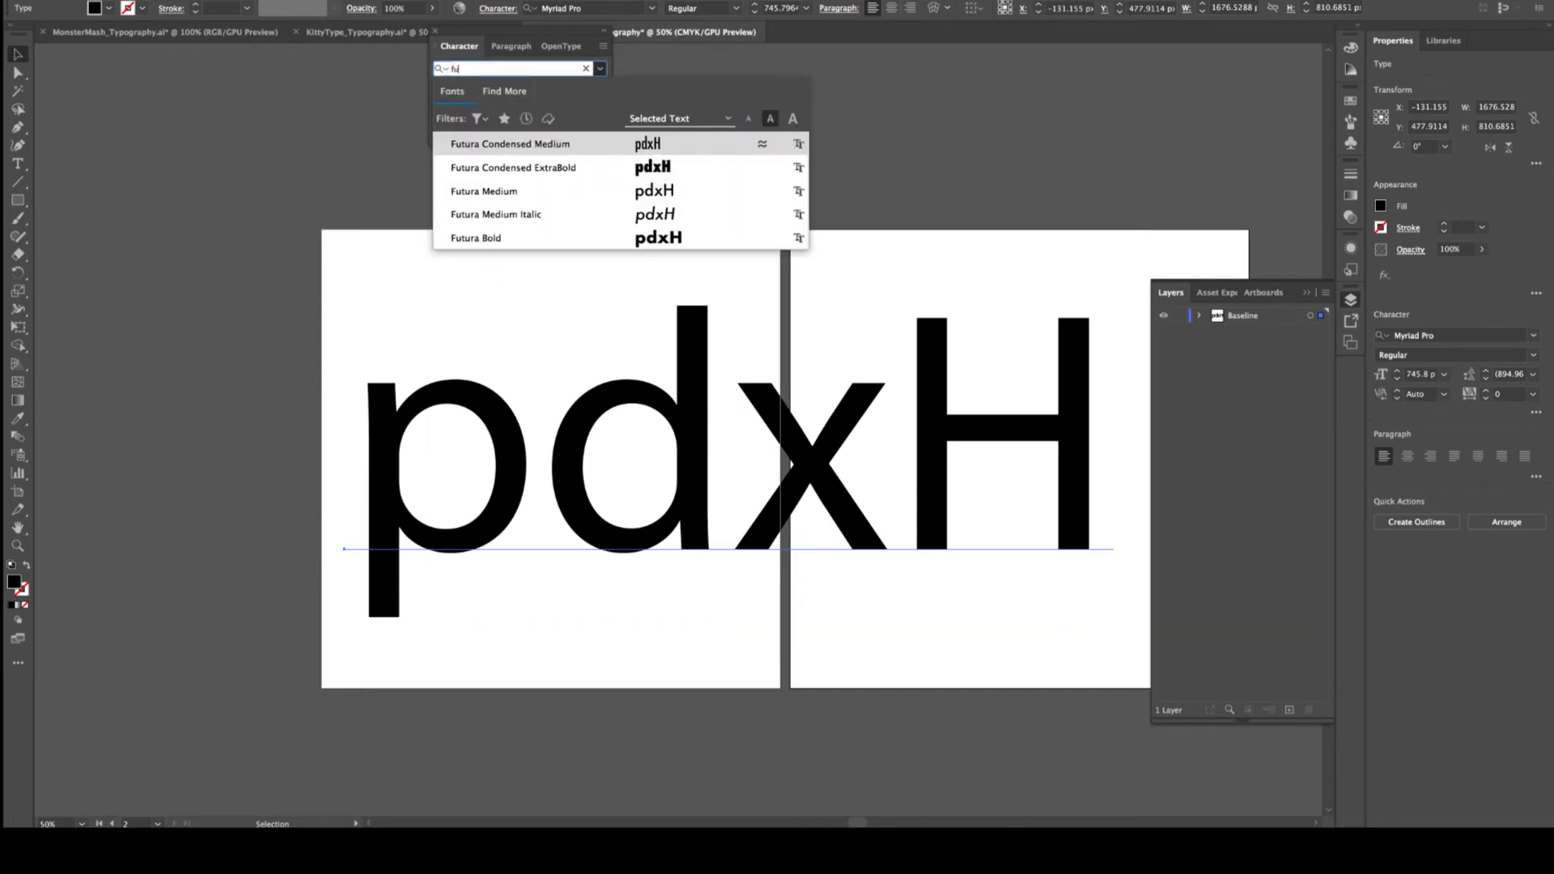
type("tura")
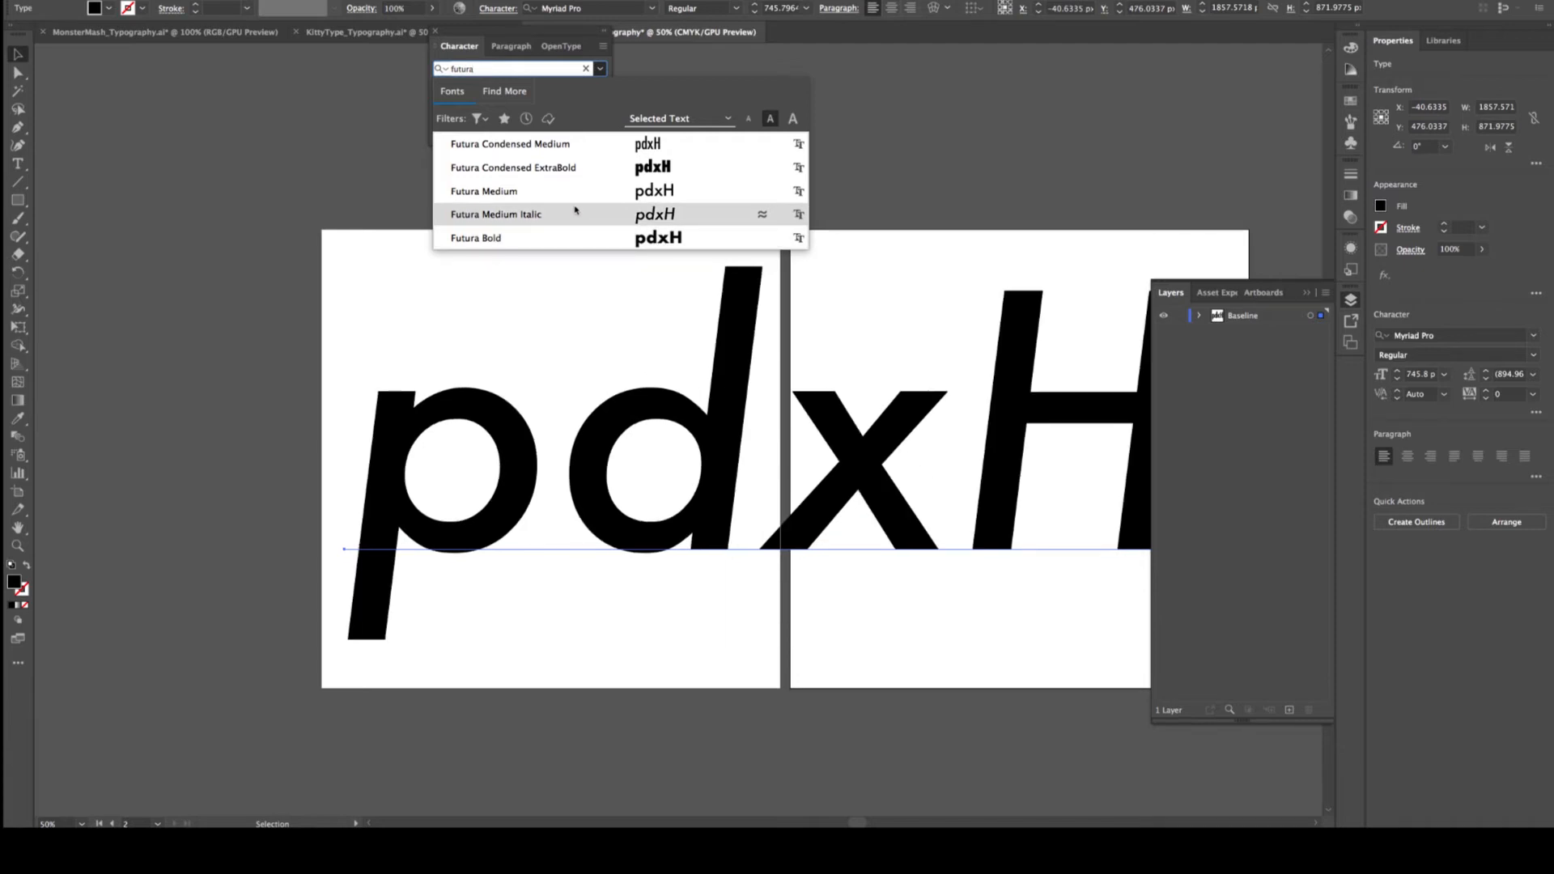
left_click(574, 196)
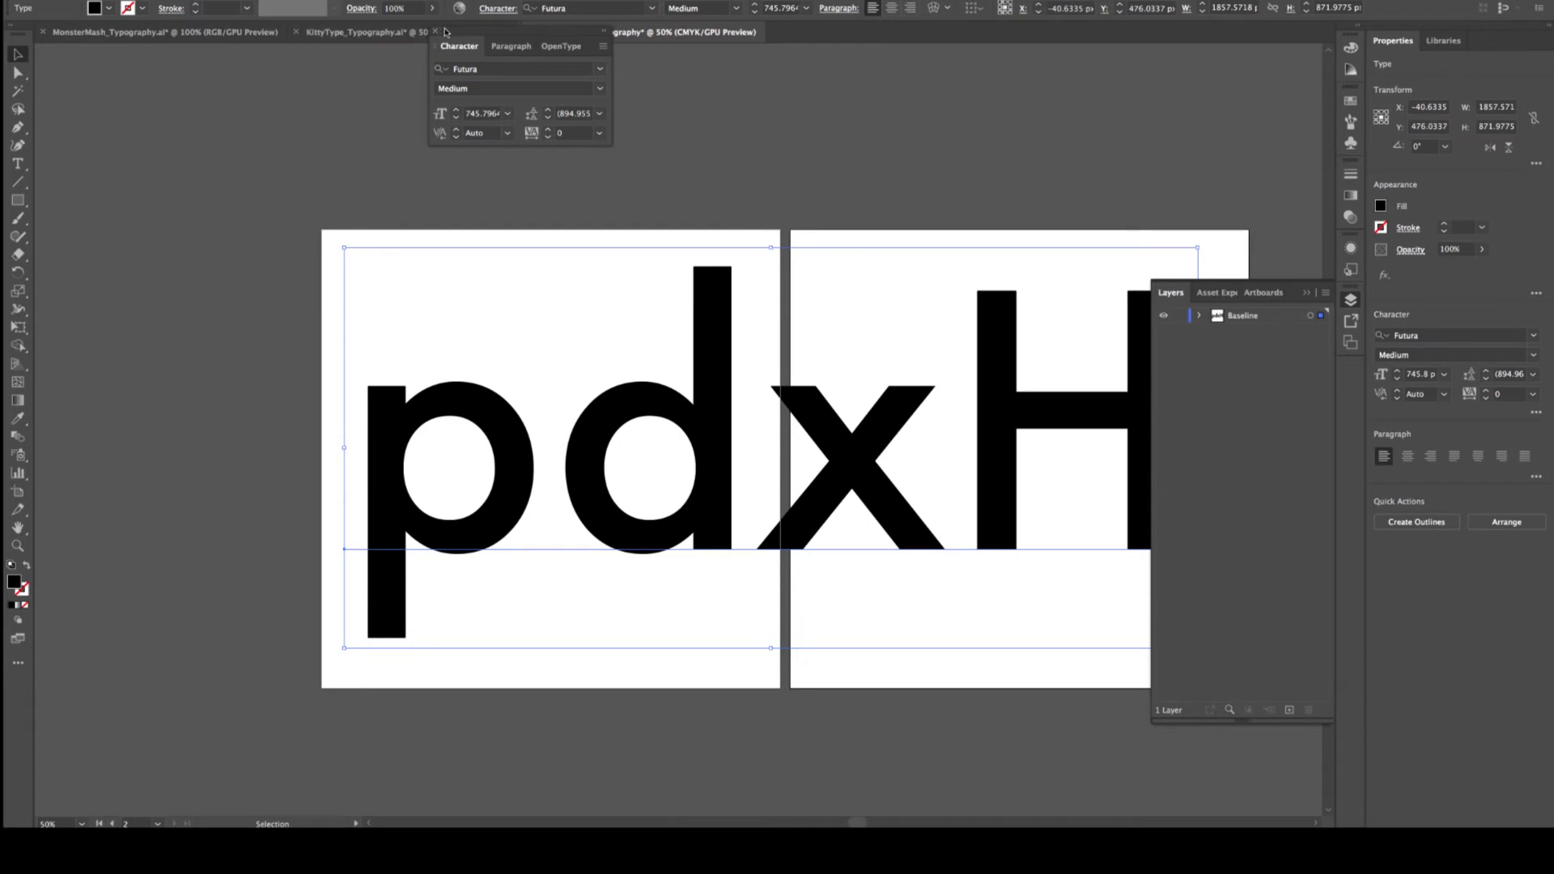
Enlarge the Futura pdxH text to about 777 pt so it nearly fills the width of both artboards
scroll(1062, 413, "right", 2)
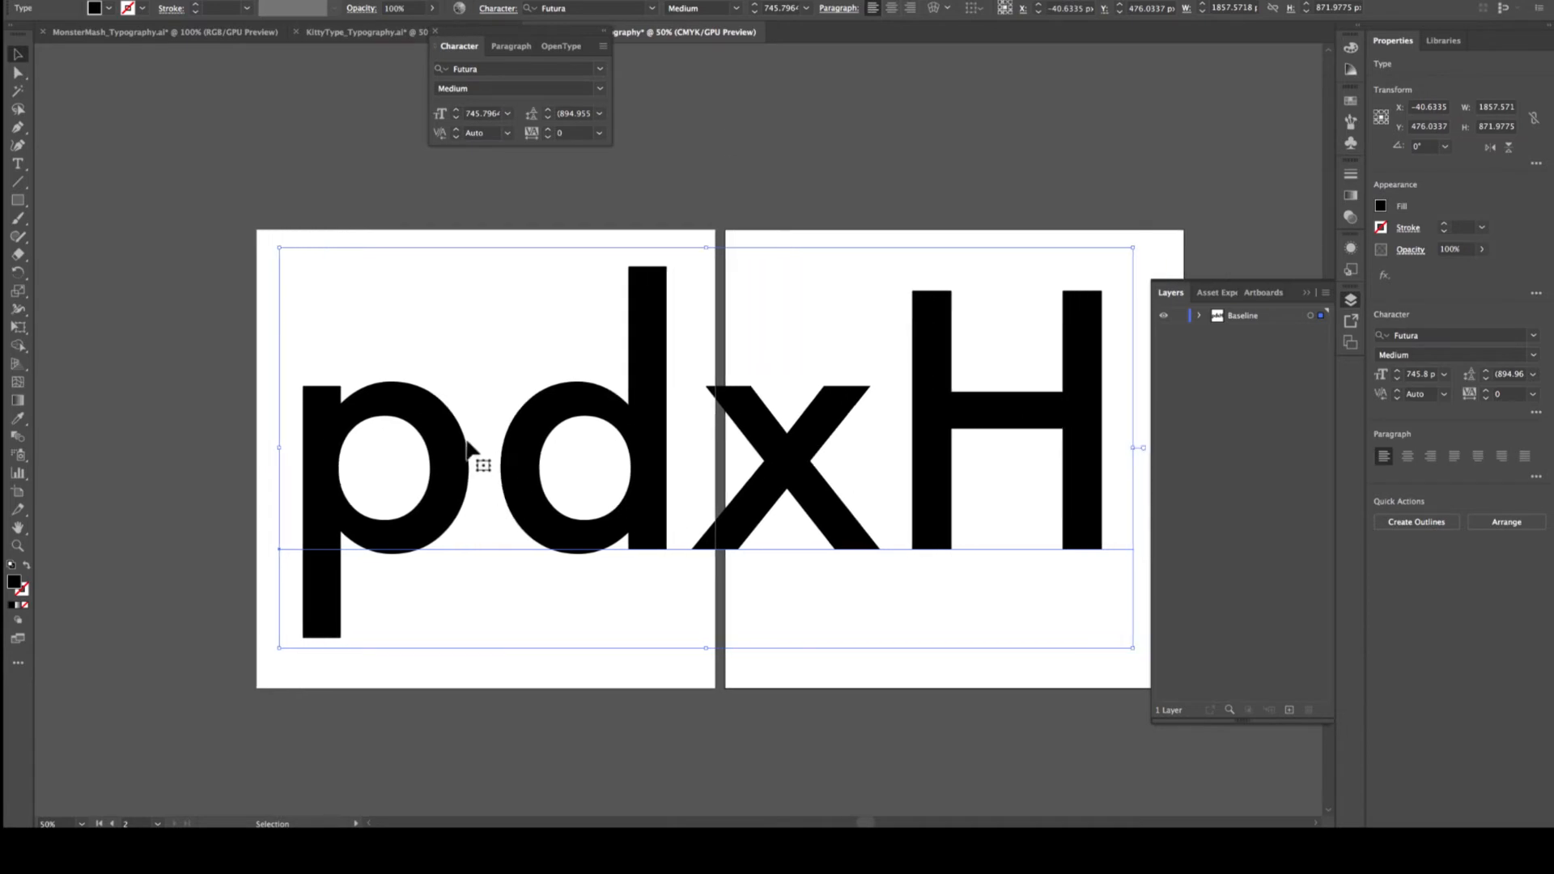
scroll(469, 445, "down", 1)
scroll(470, 445, "right", 1)
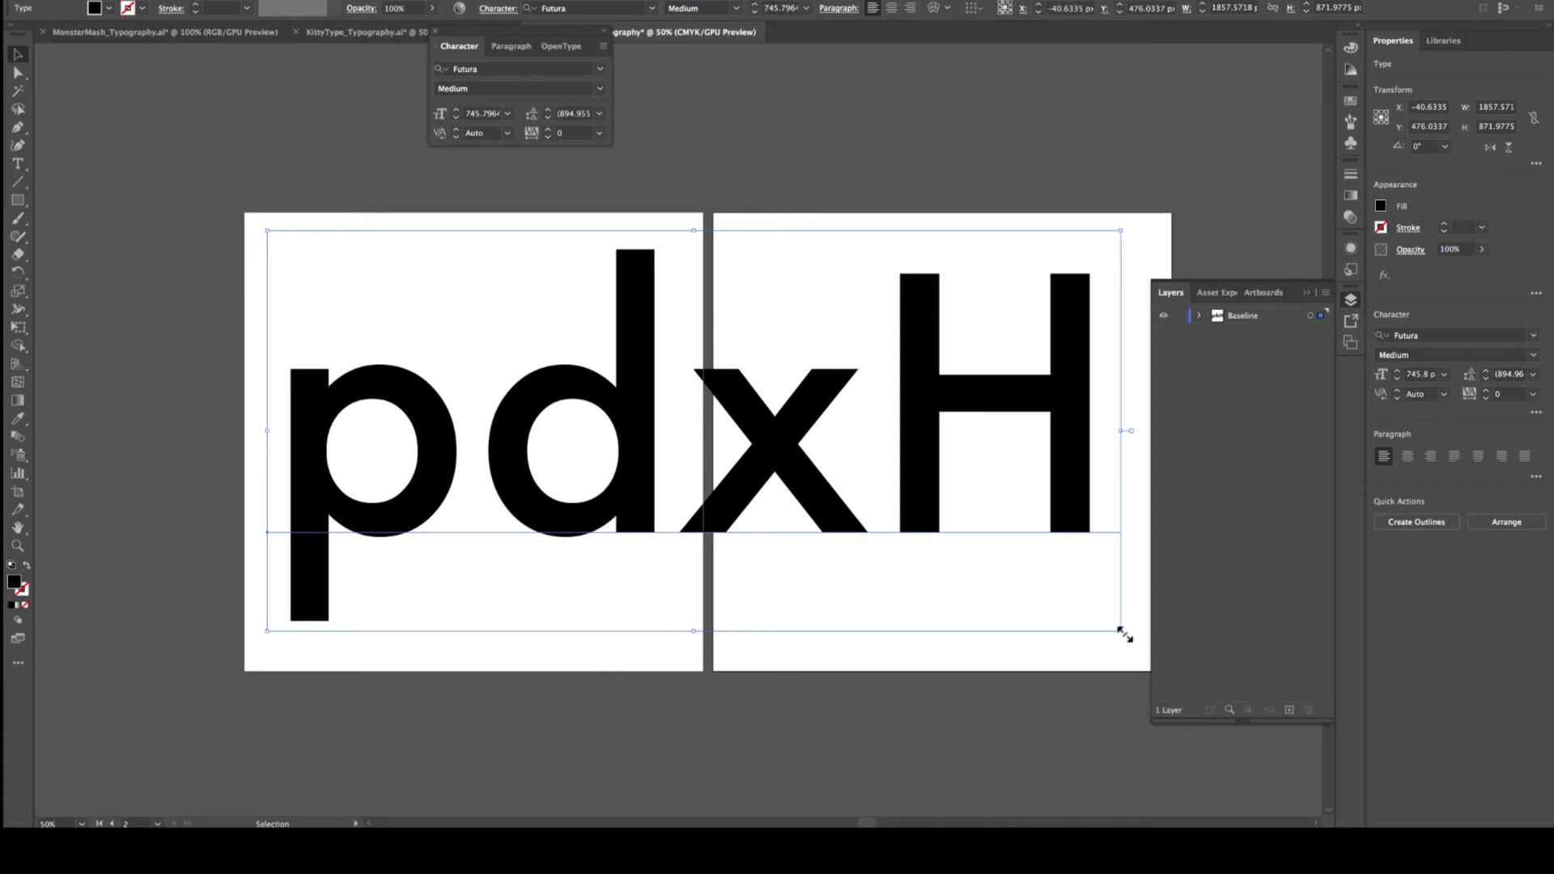
left_click_drag(1124, 635, 1158, 676)
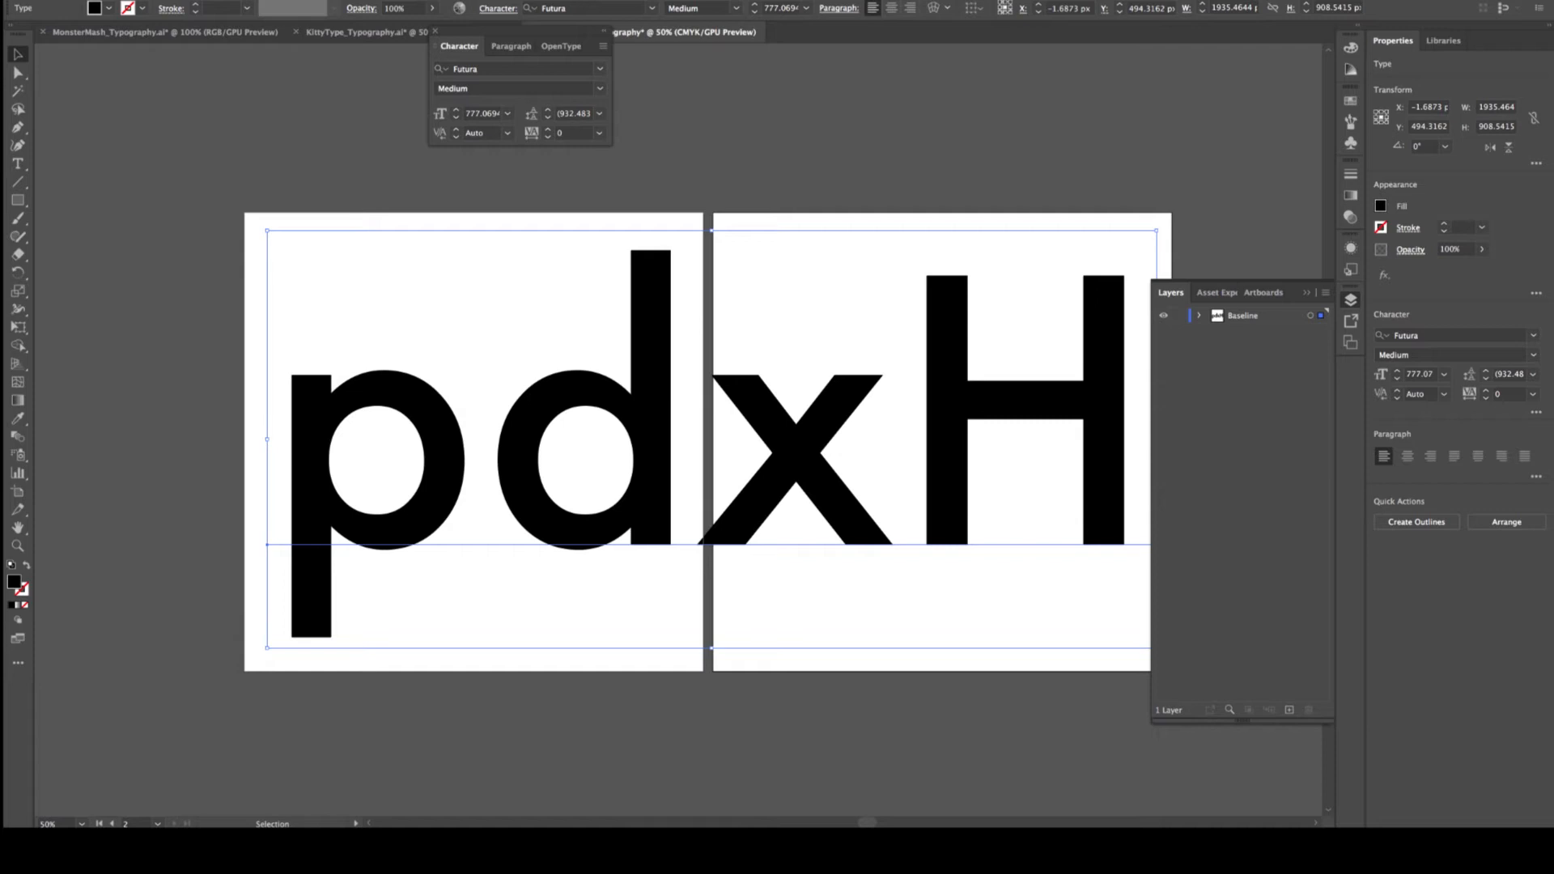
Convert the pdxH text to outlines and deselect it
left_click(151, 0)
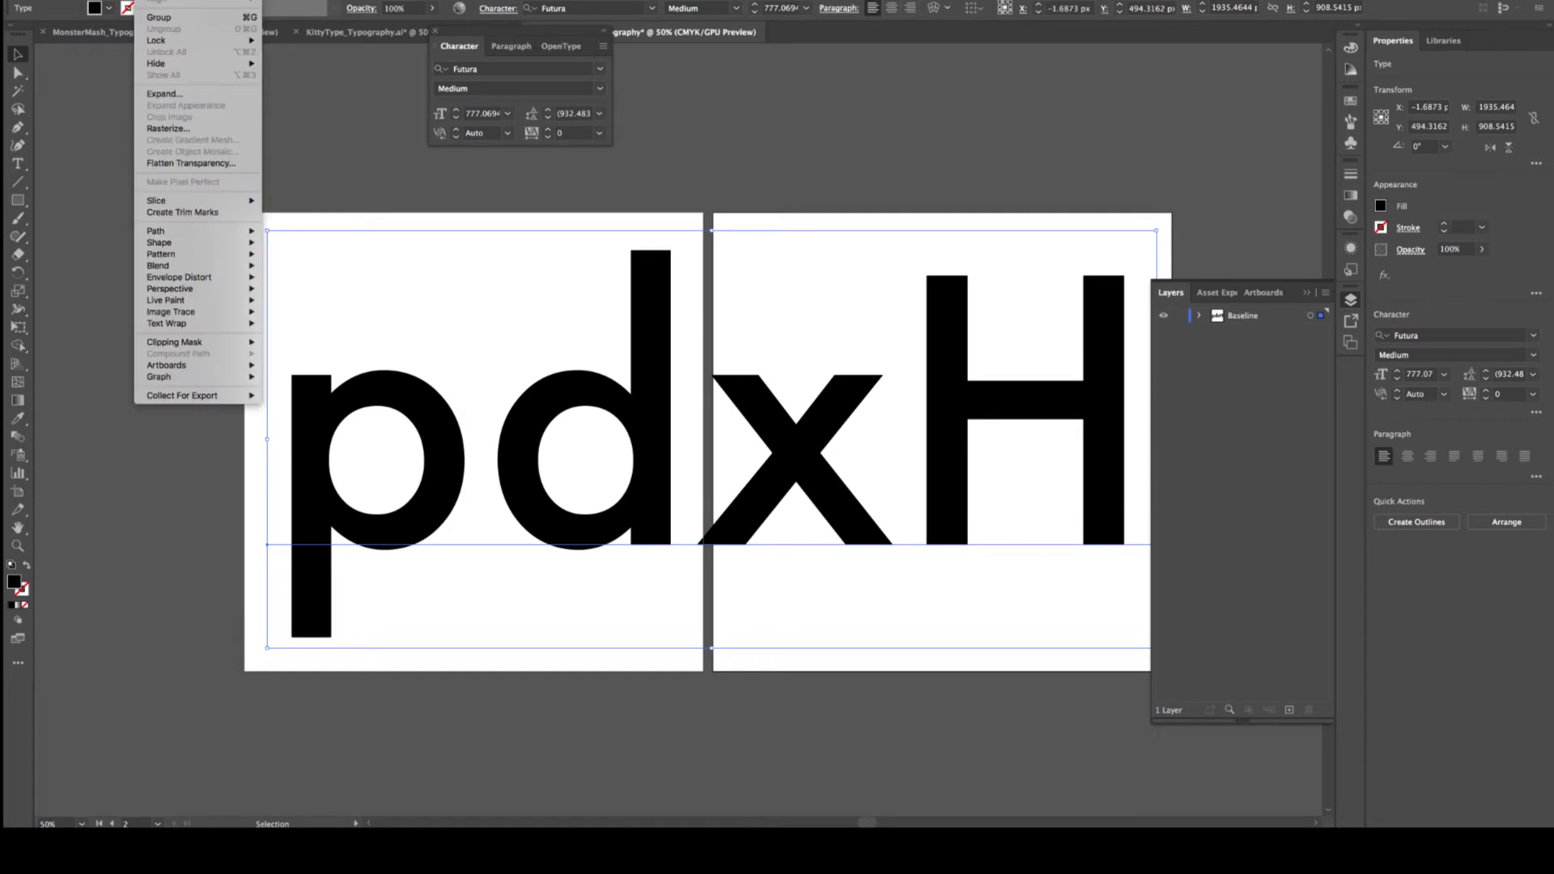
mouse_move(187, 0)
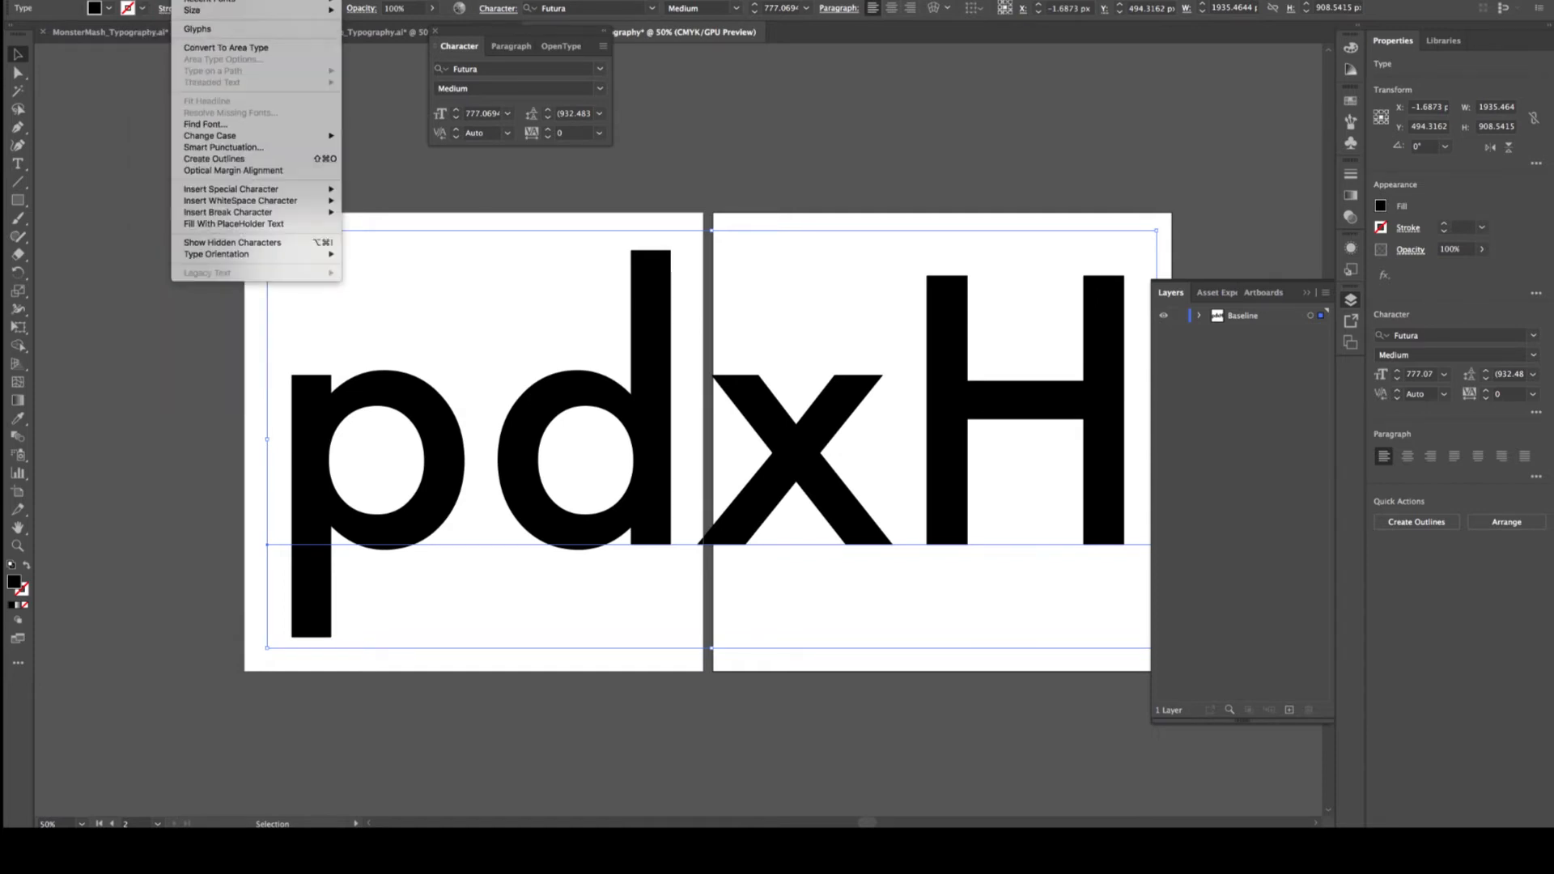
left_click(214, 159)
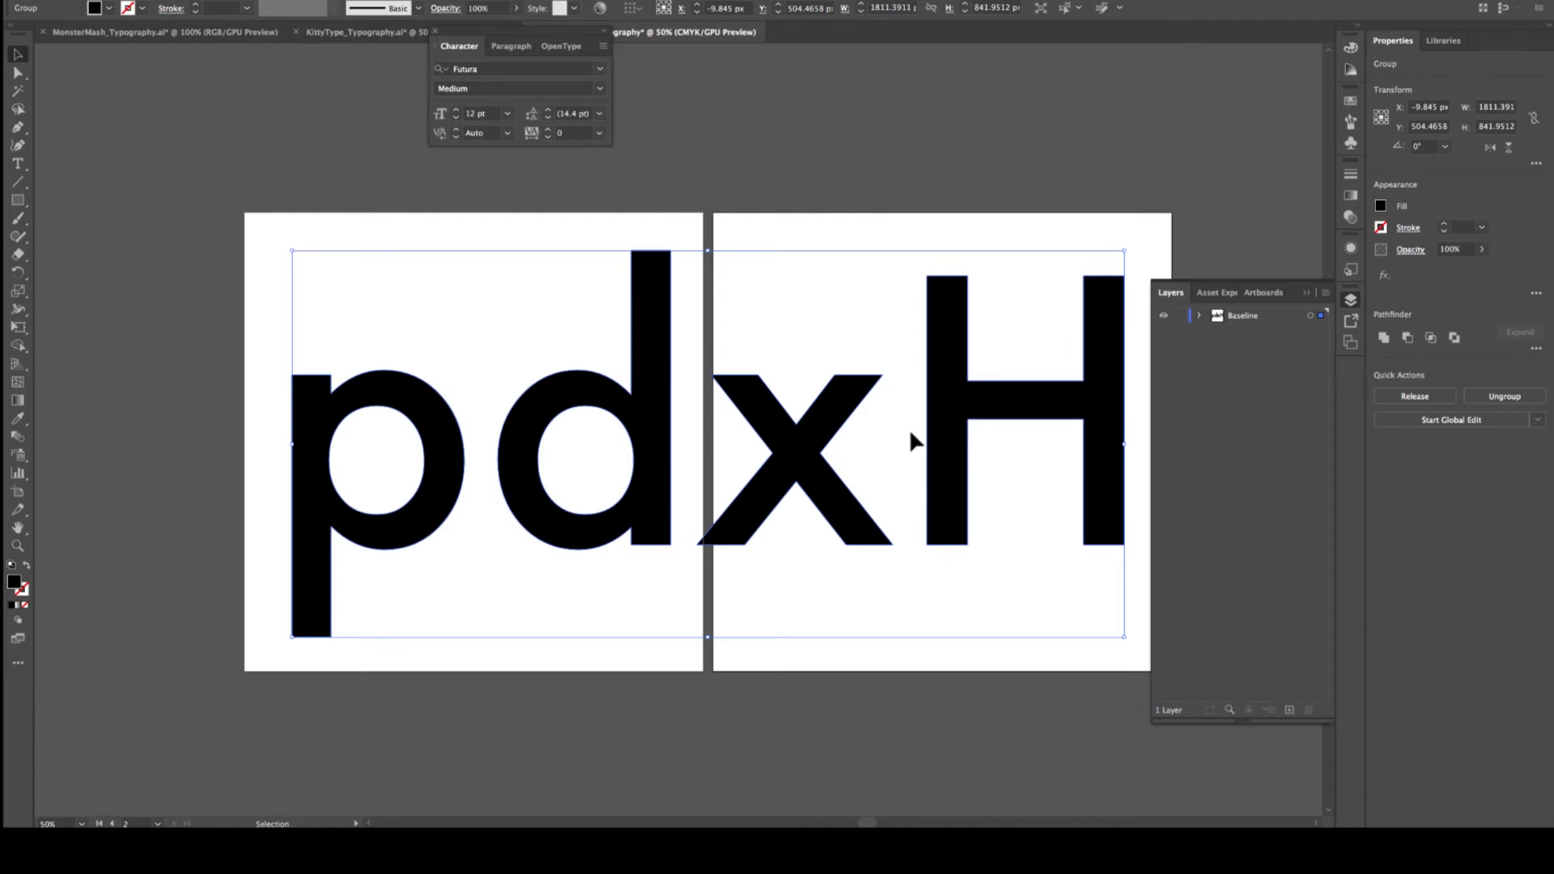
left_click(367, 237)
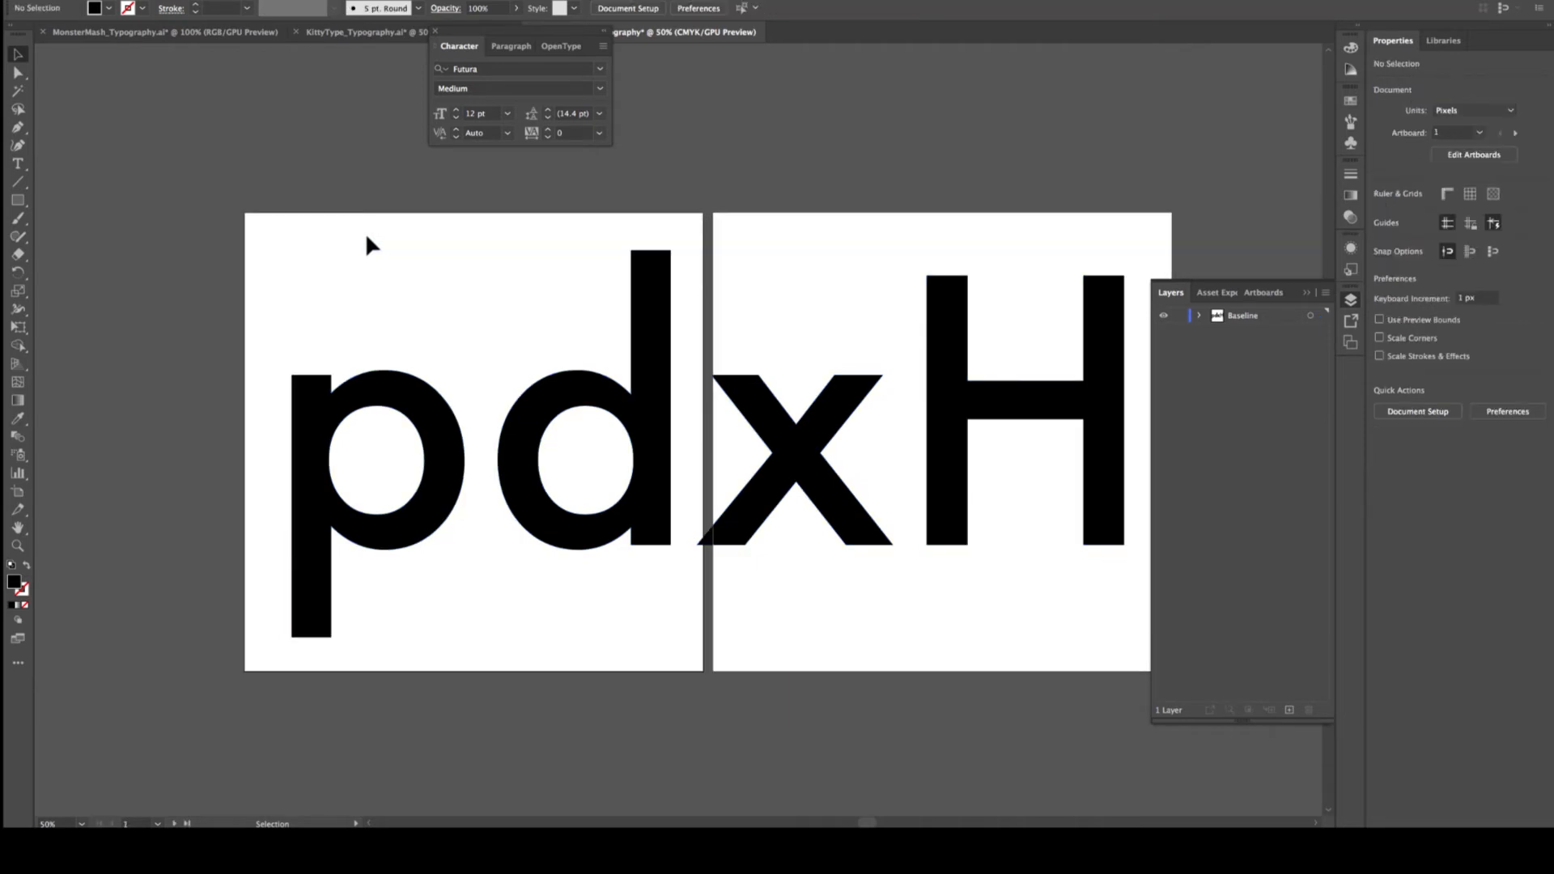
Check the outlined p, d, x and H as individual shapes by selecting each with the Direct Selection tool
key("a")
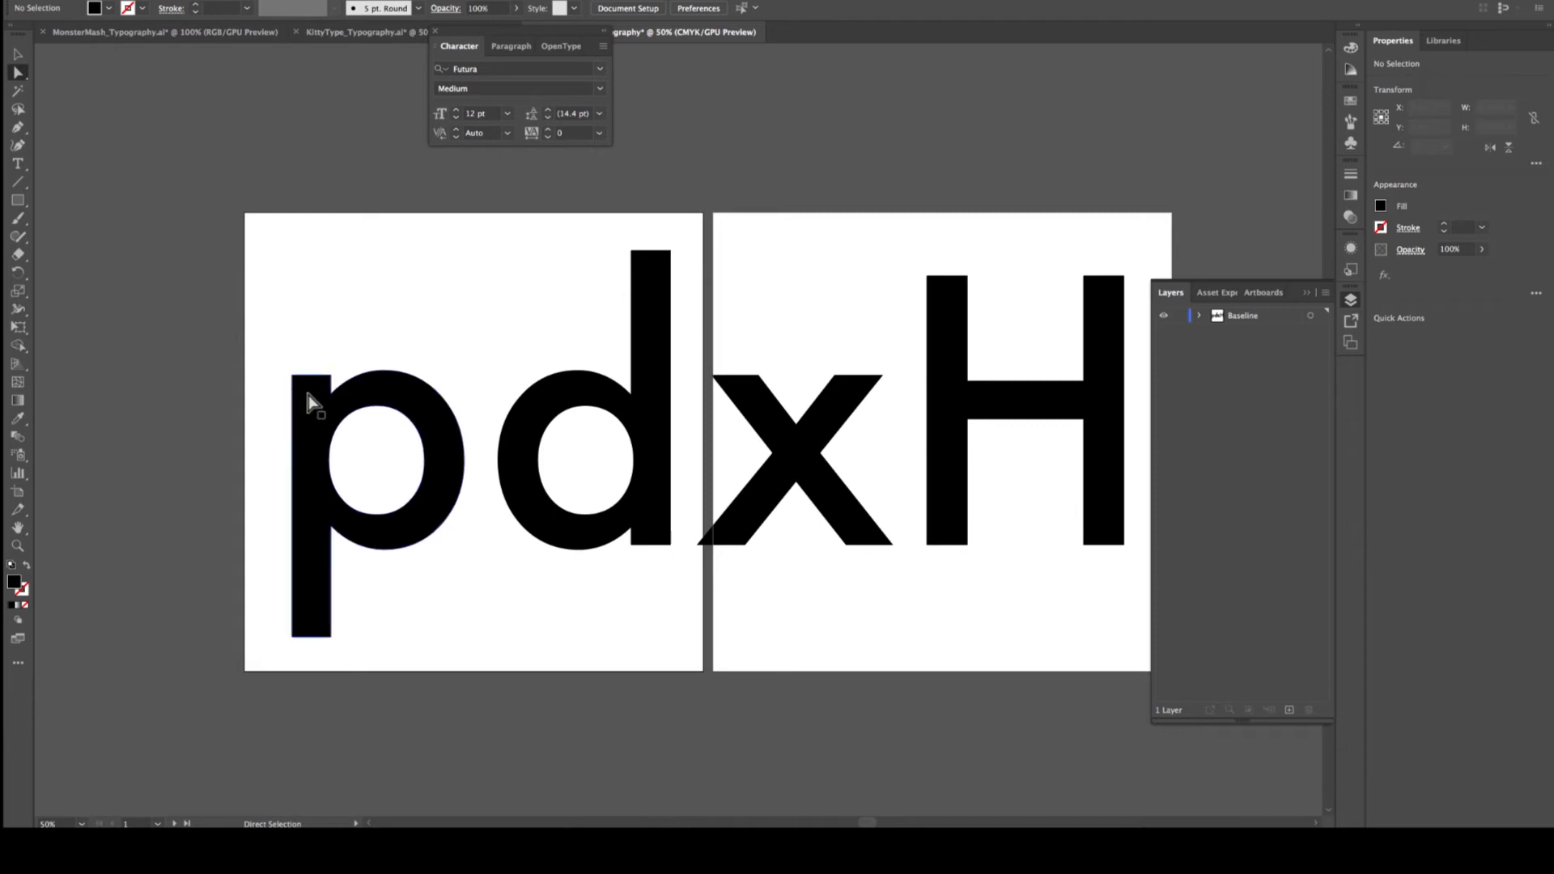
left_click(335, 408)
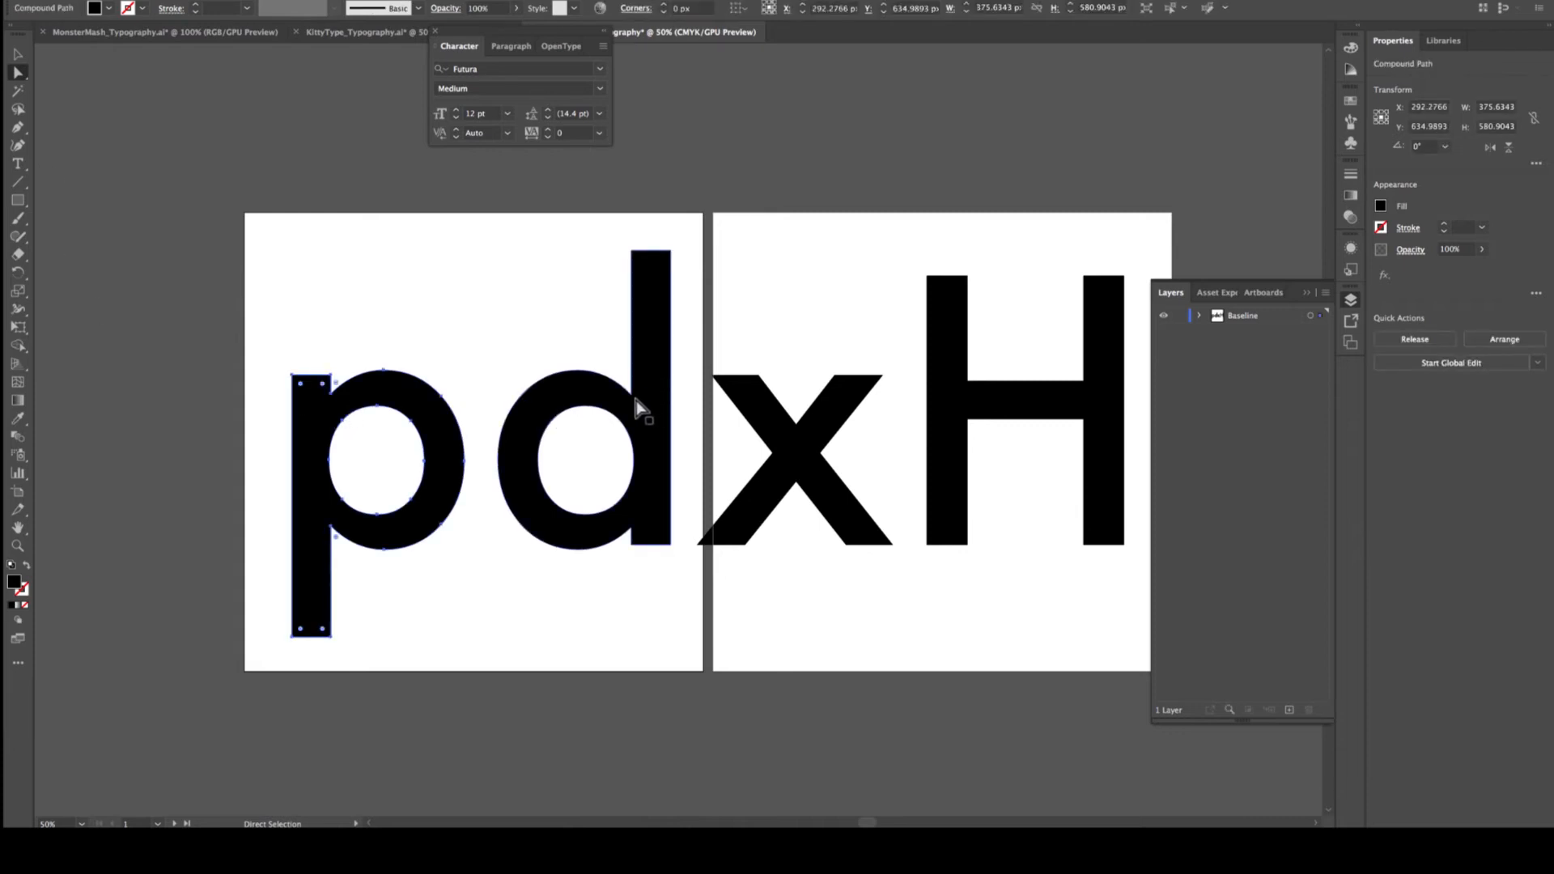
left_click(649, 423)
left_click(798, 442)
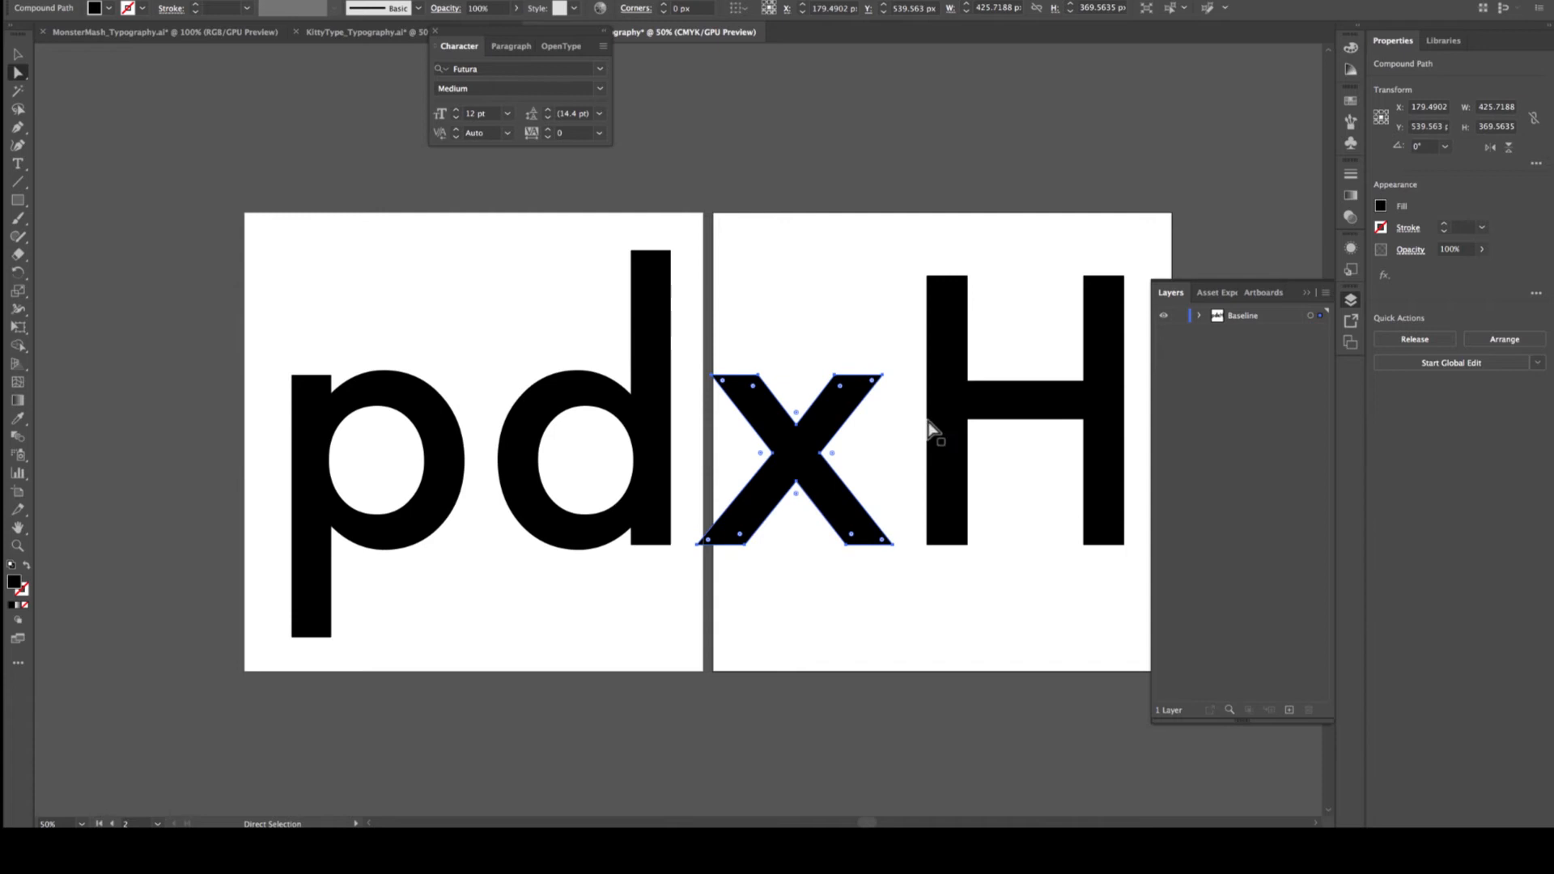
left_click(950, 416)
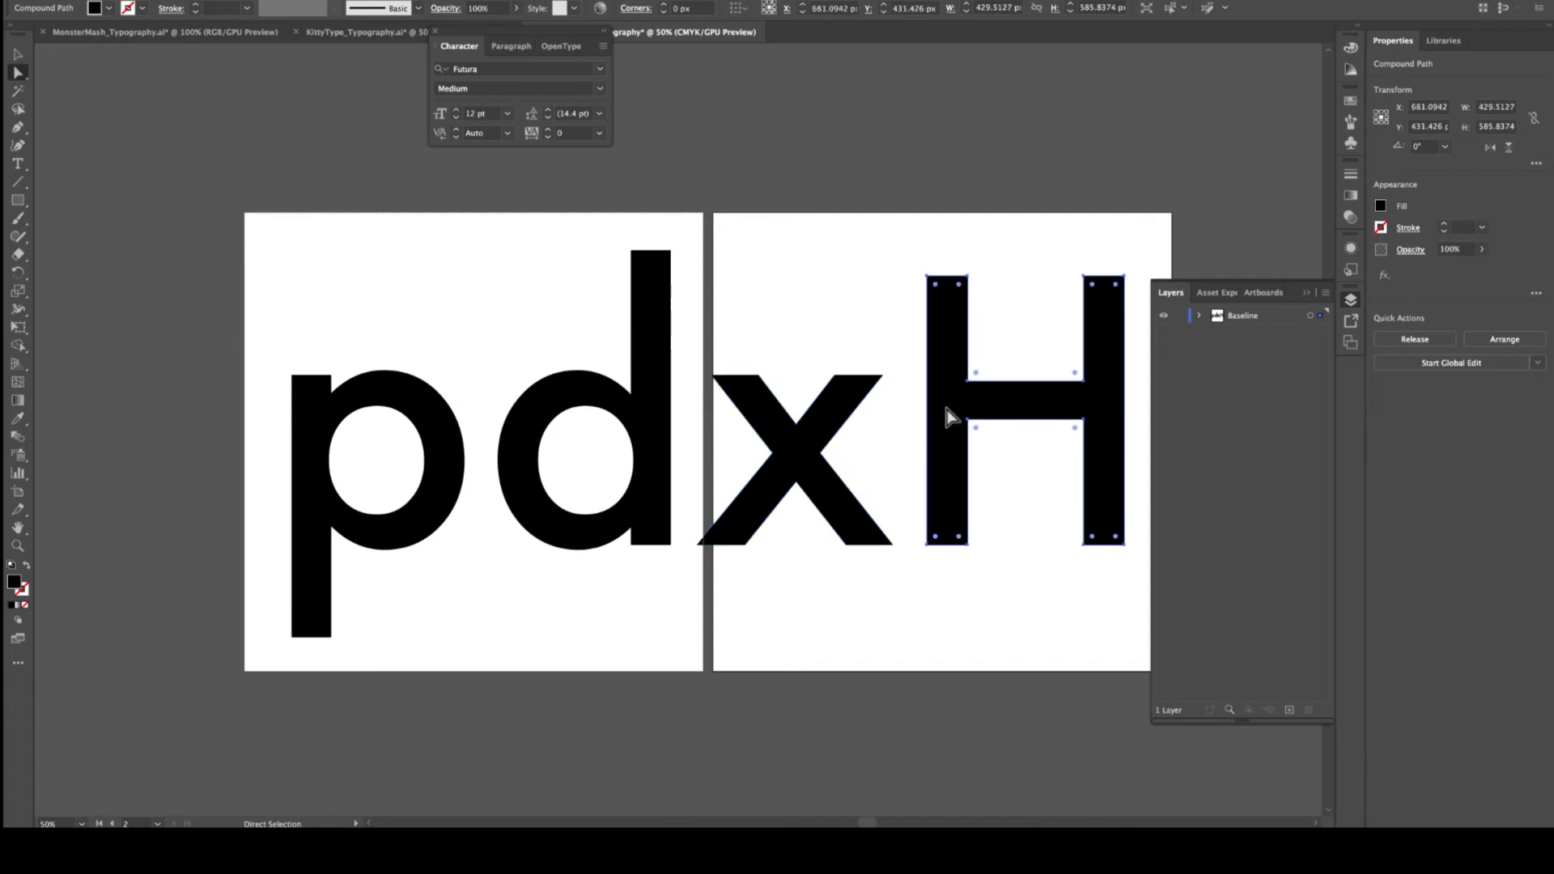
left_click(800, 444)
Fill the outlined letter p with a bright pink
left_click(427, 484)
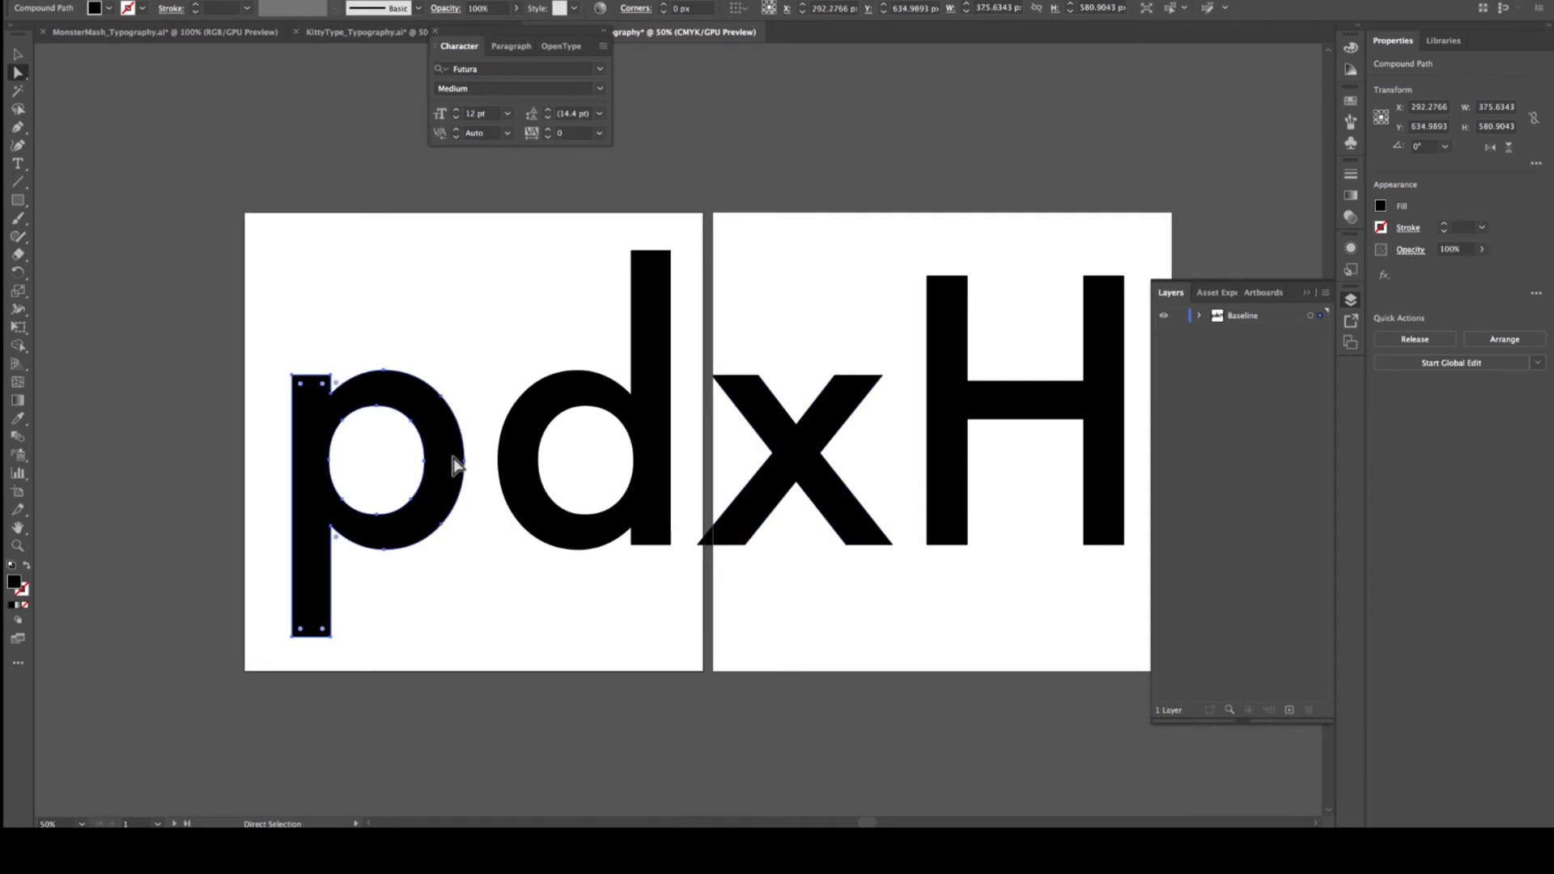
double_click(13, 582)
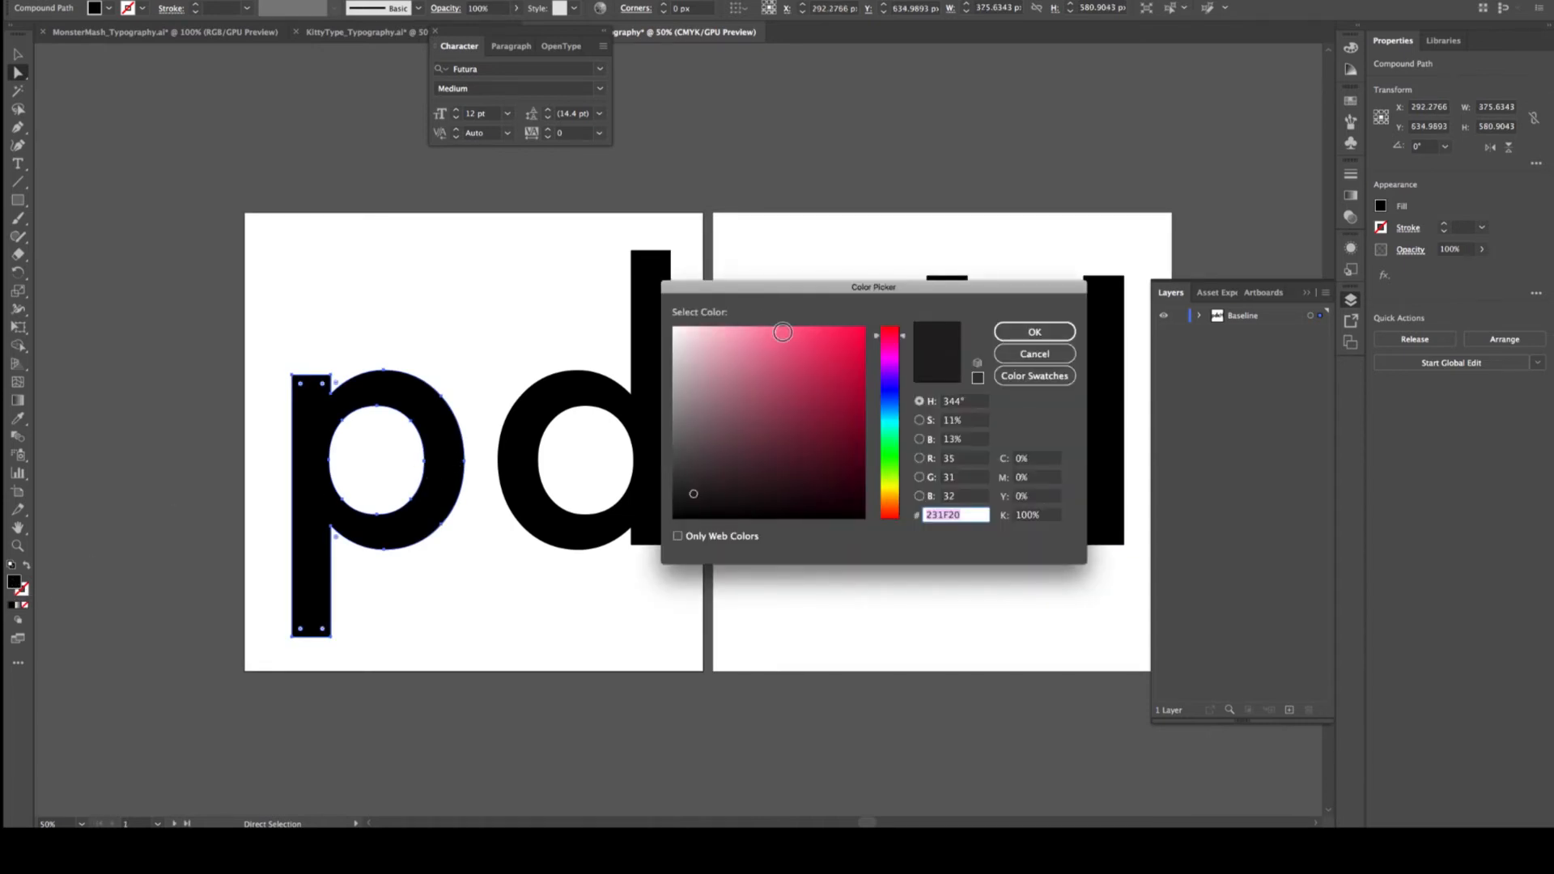
left_click(782, 330)
left_click(1033, 333)
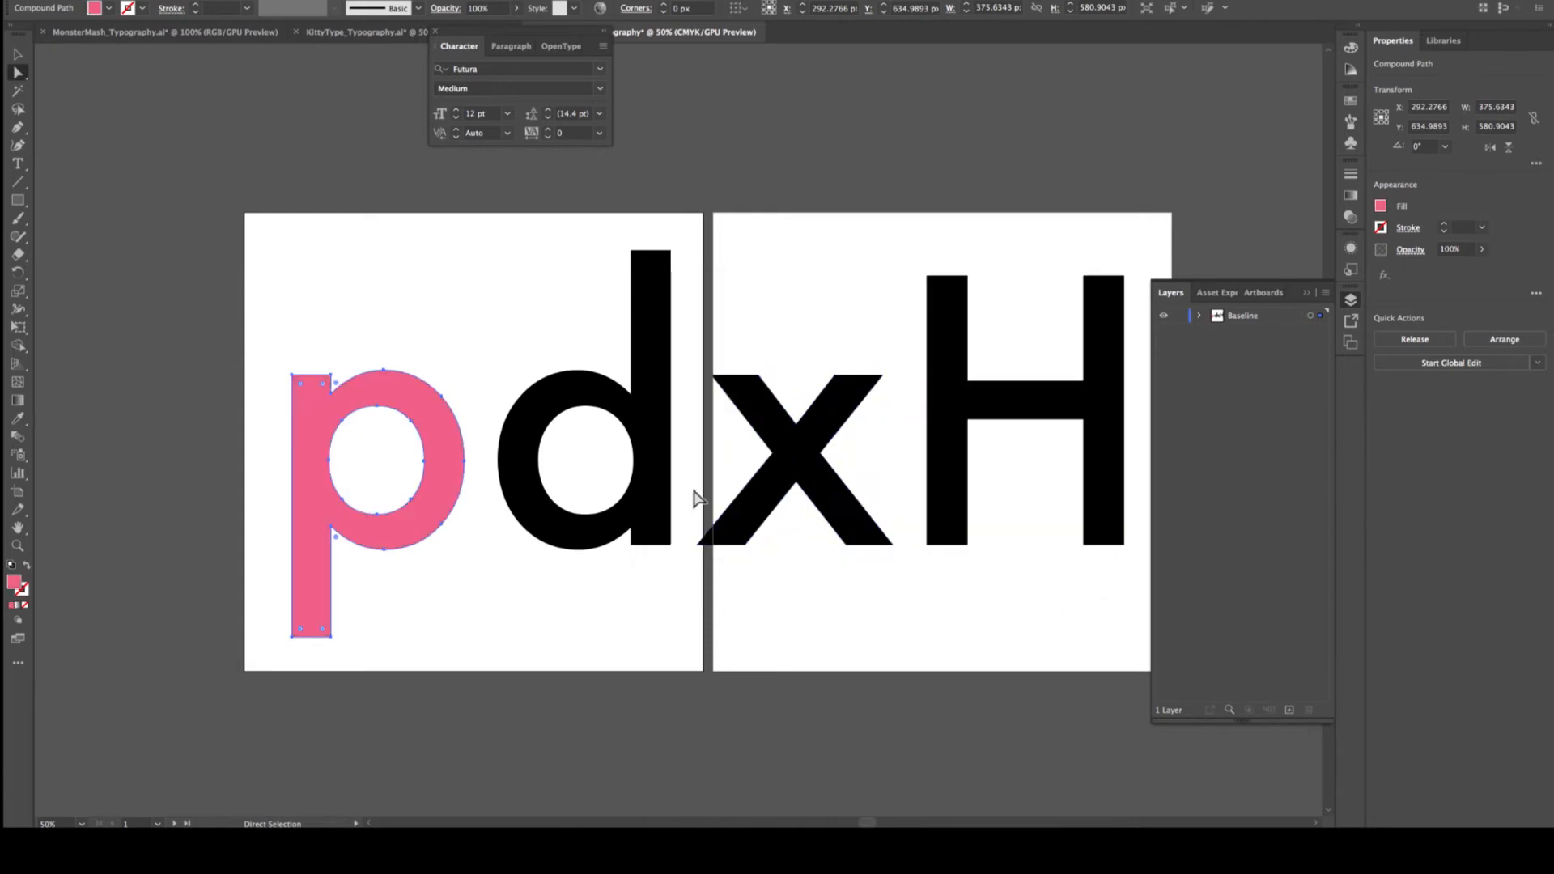
Fill the outlined letter d with a light blue of hue 190°
left_click(643, 437)
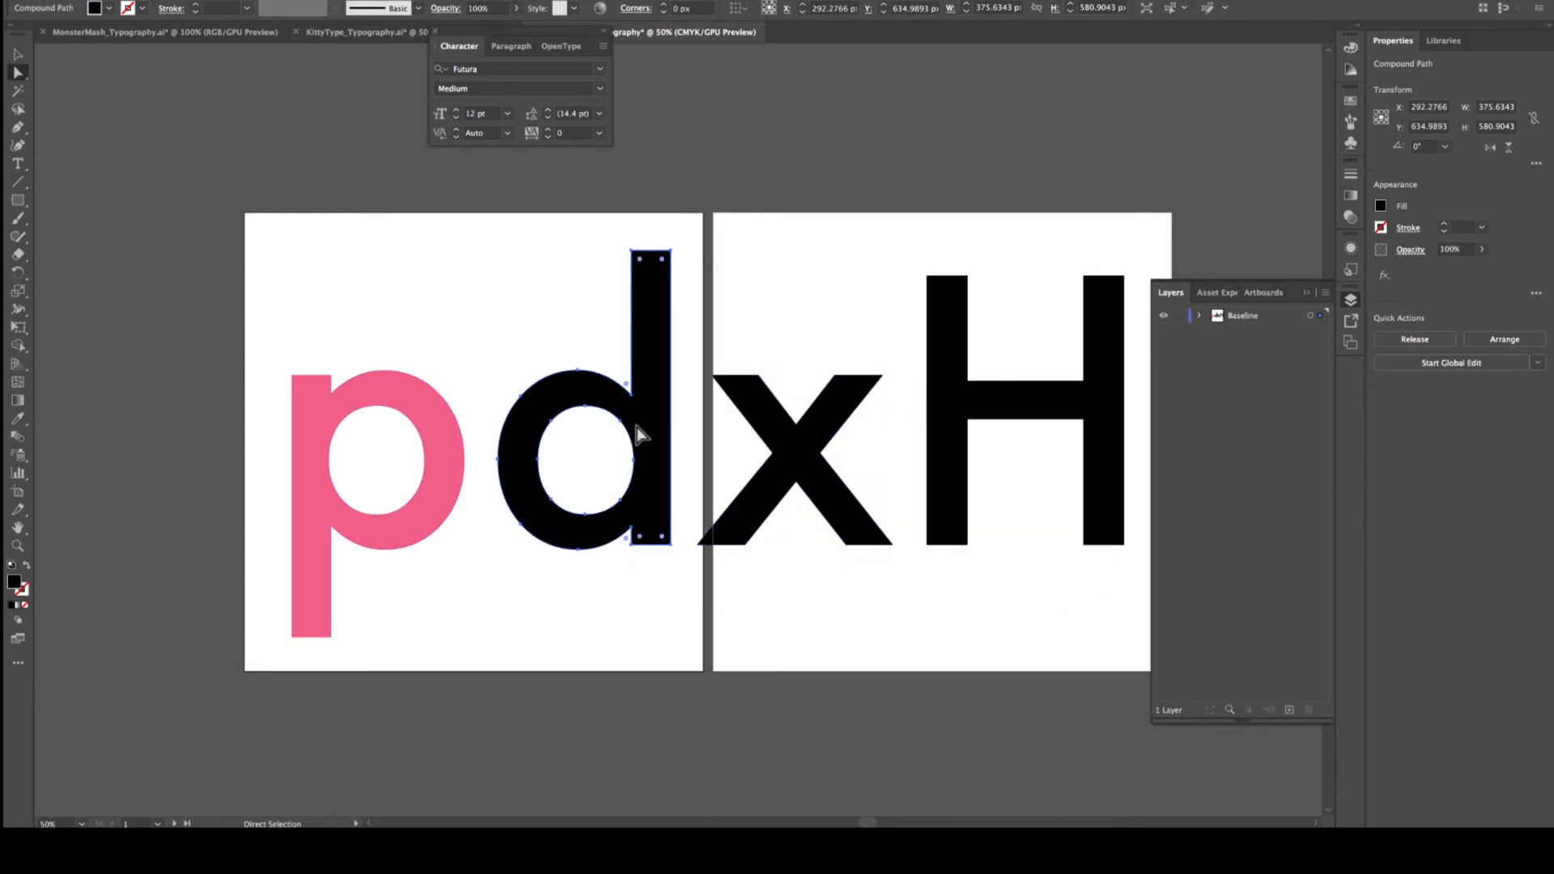
double_click(13, 582)
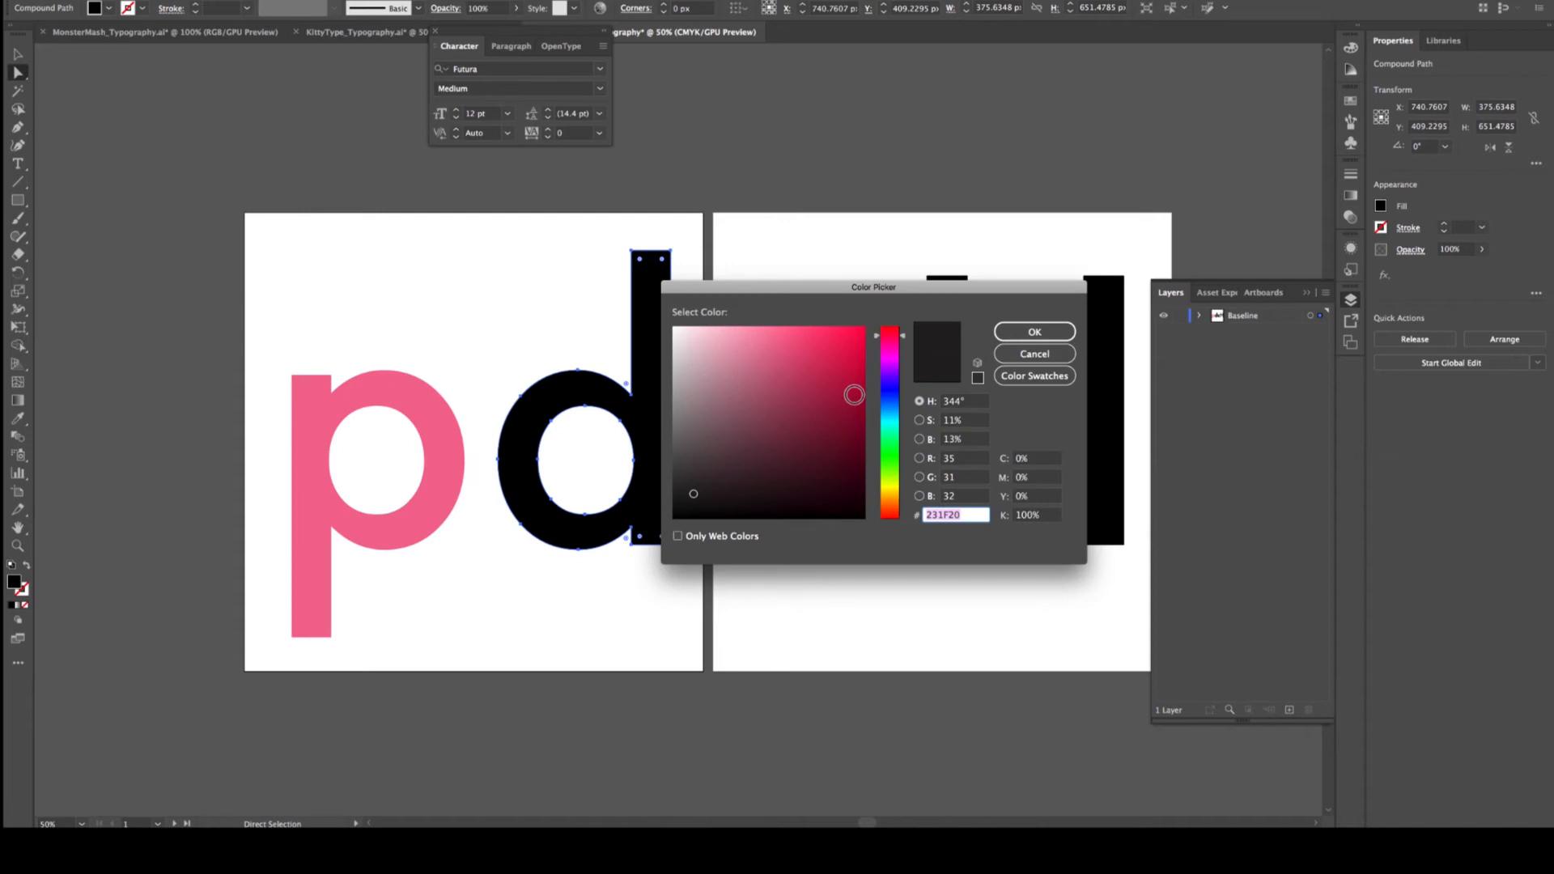
left_click(890, 418)
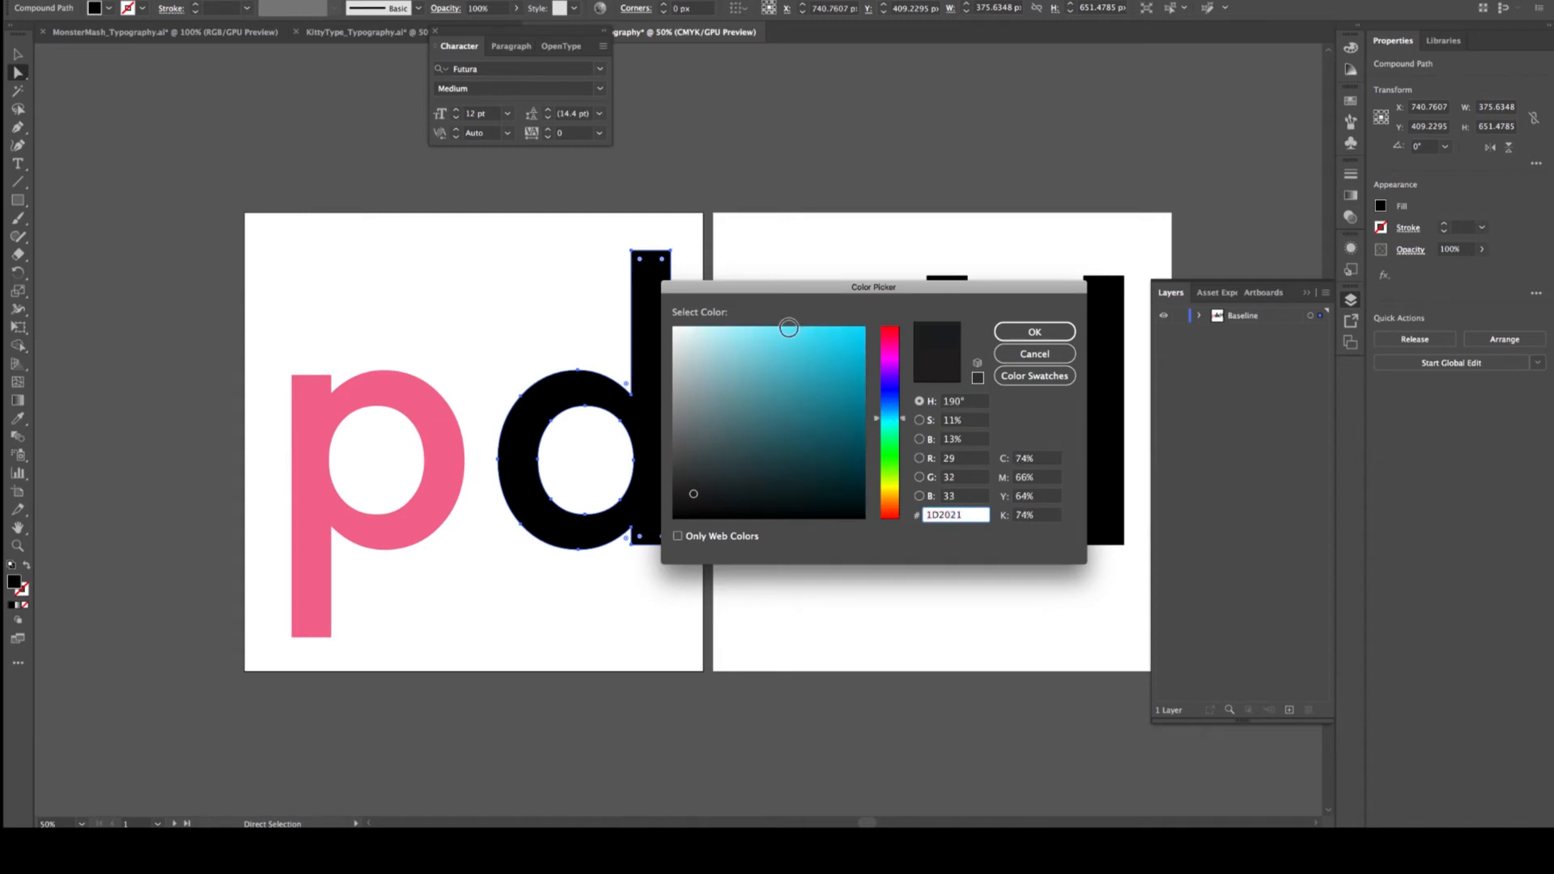
left_click(800, 327)
left_click(1035, 332)
Fill the outlined letter x with the mint green 59F7CD
left_click(820, 458)
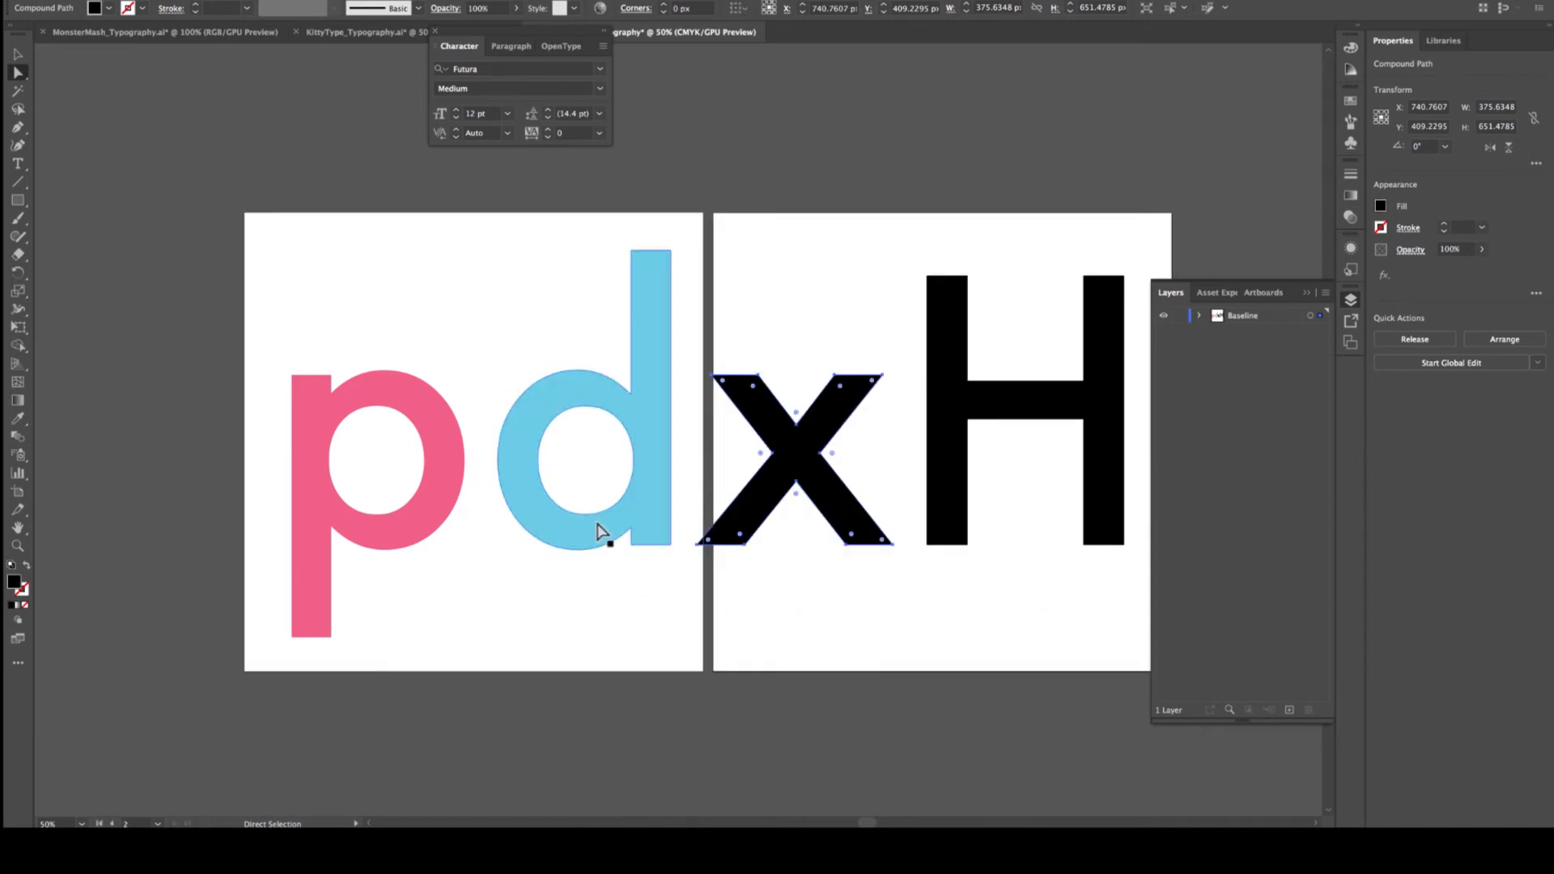
double_click(13, 583)
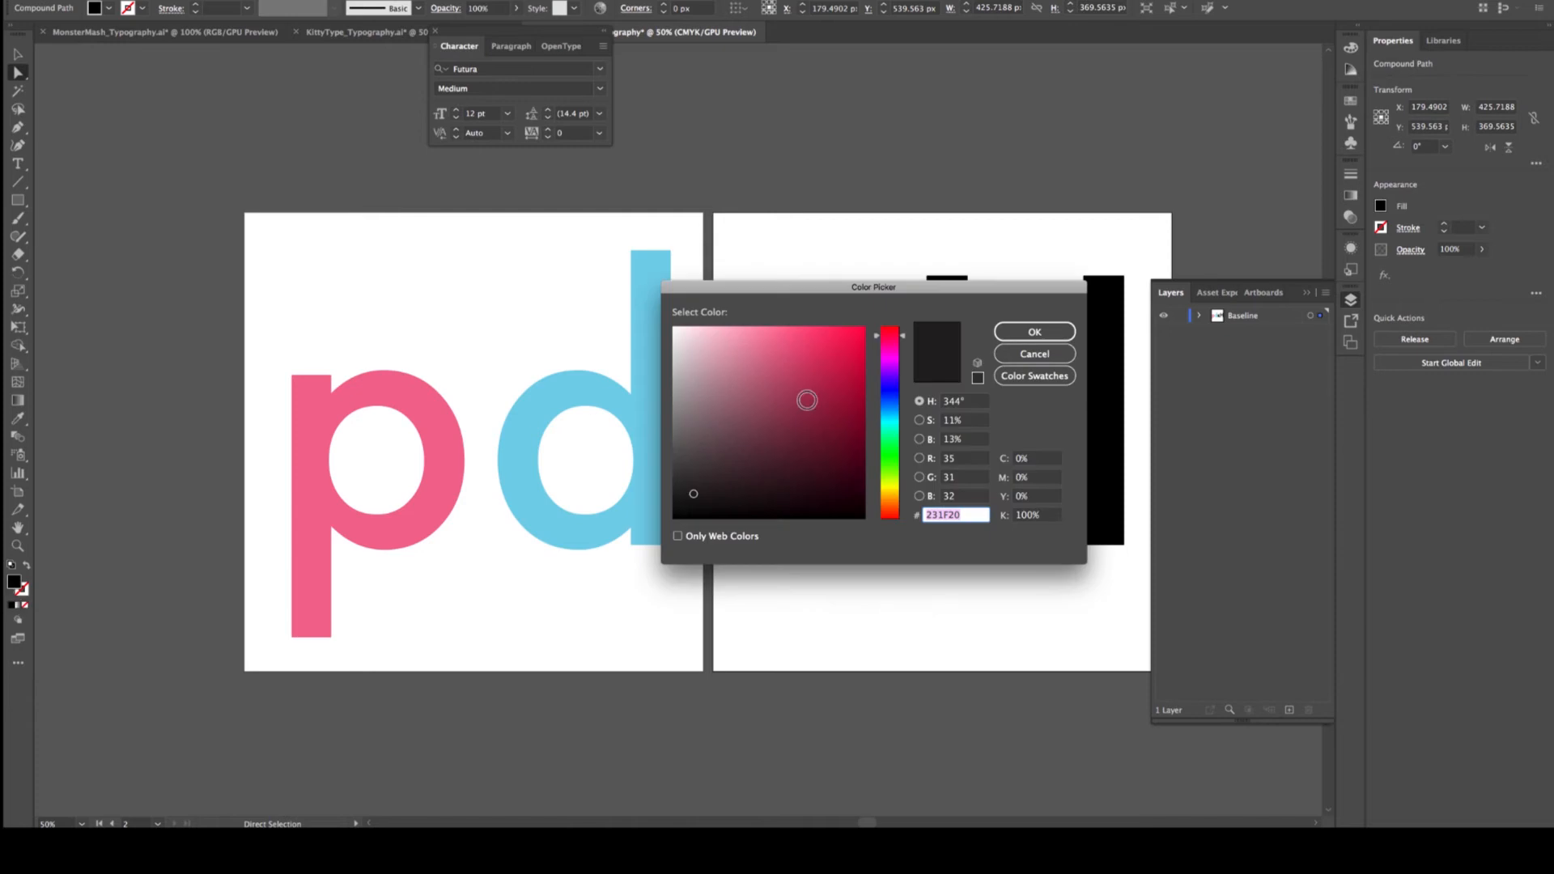
left_click_drag(891, 452, 893, 435)
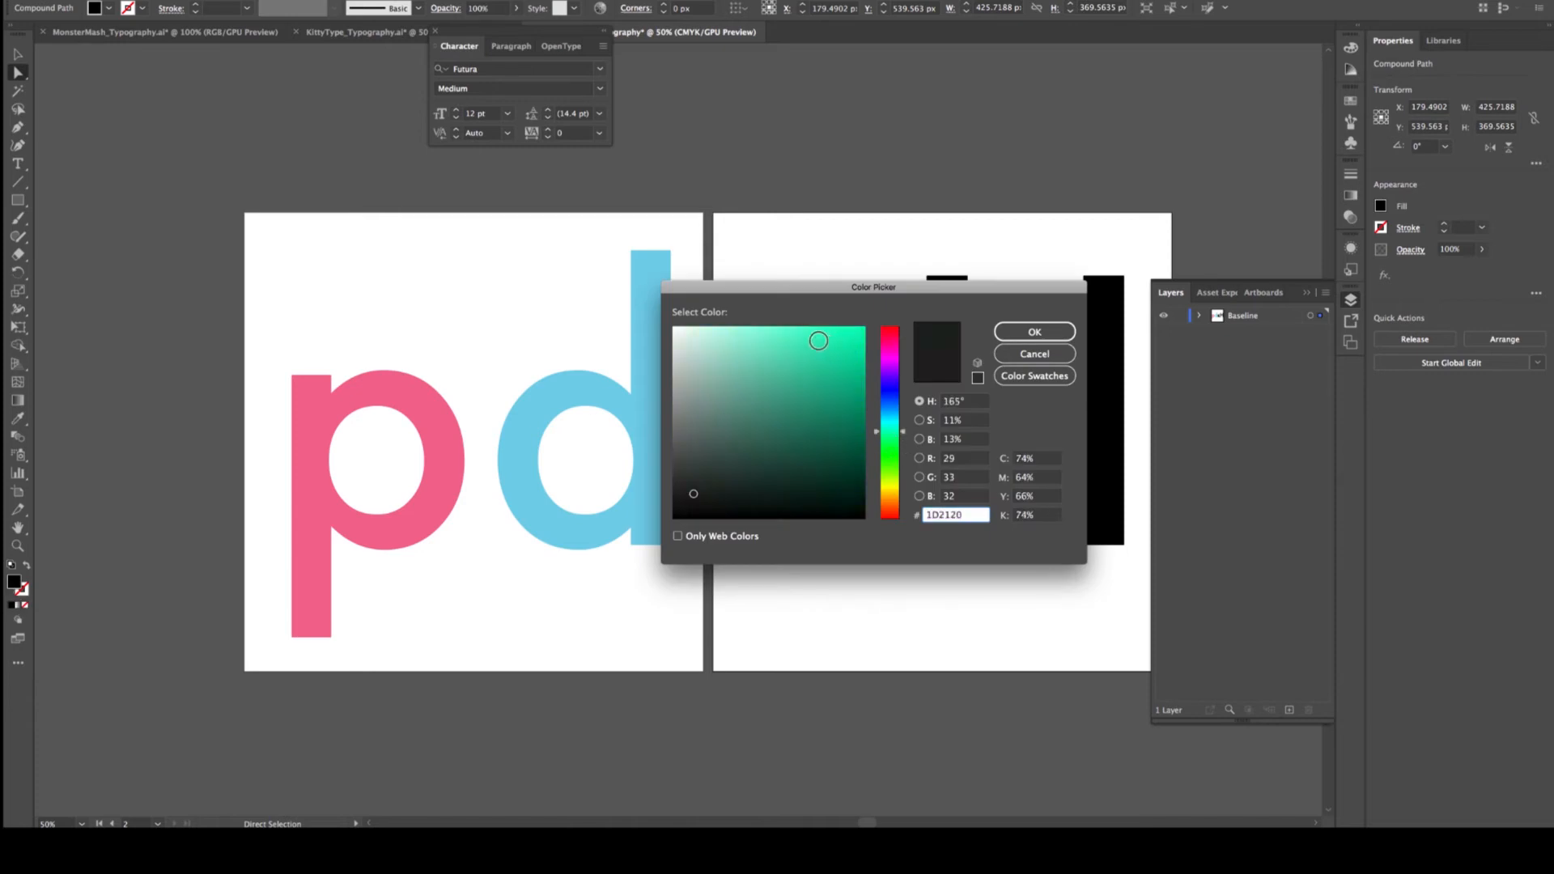
left_click(797, 331)
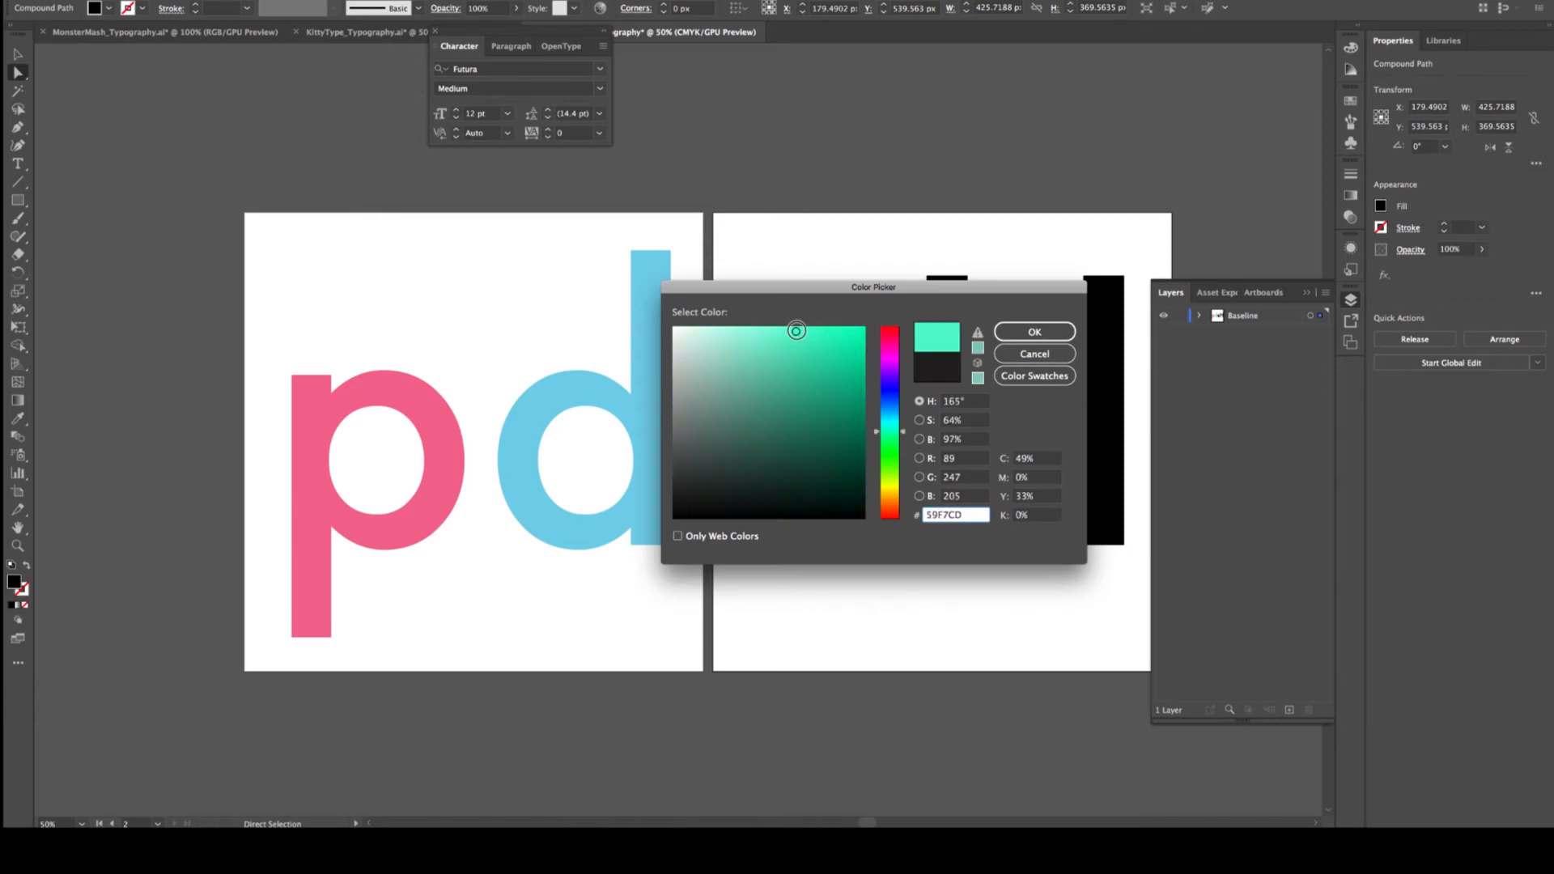
left_click(1034, 332)
Fill the outlined letter H with the magenta F923EF and deselect it
left_click(1017, 399)
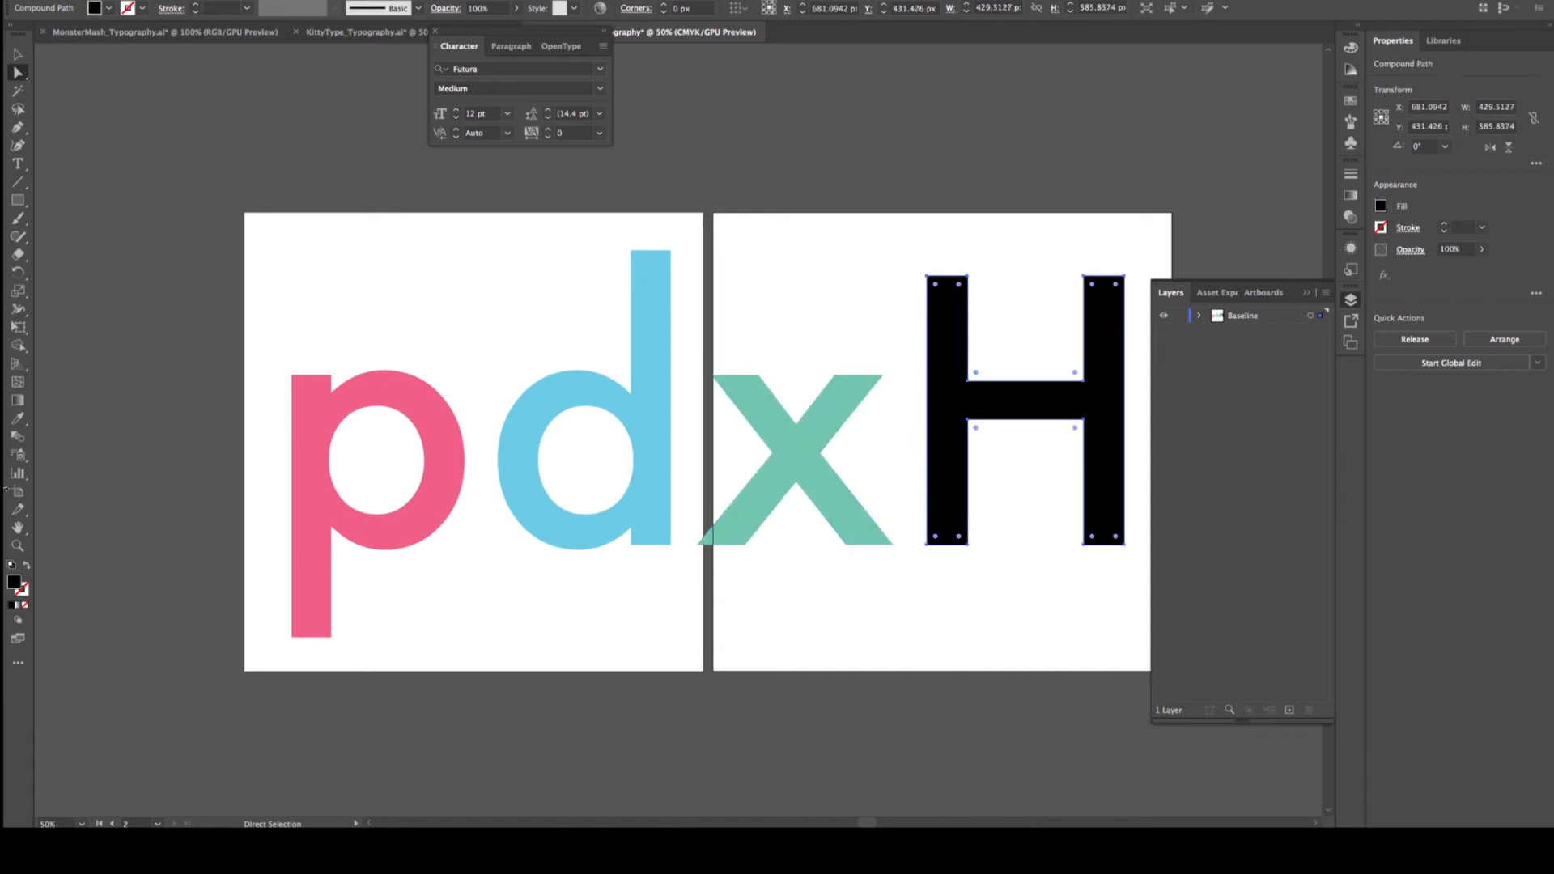
double_click(14, 583)
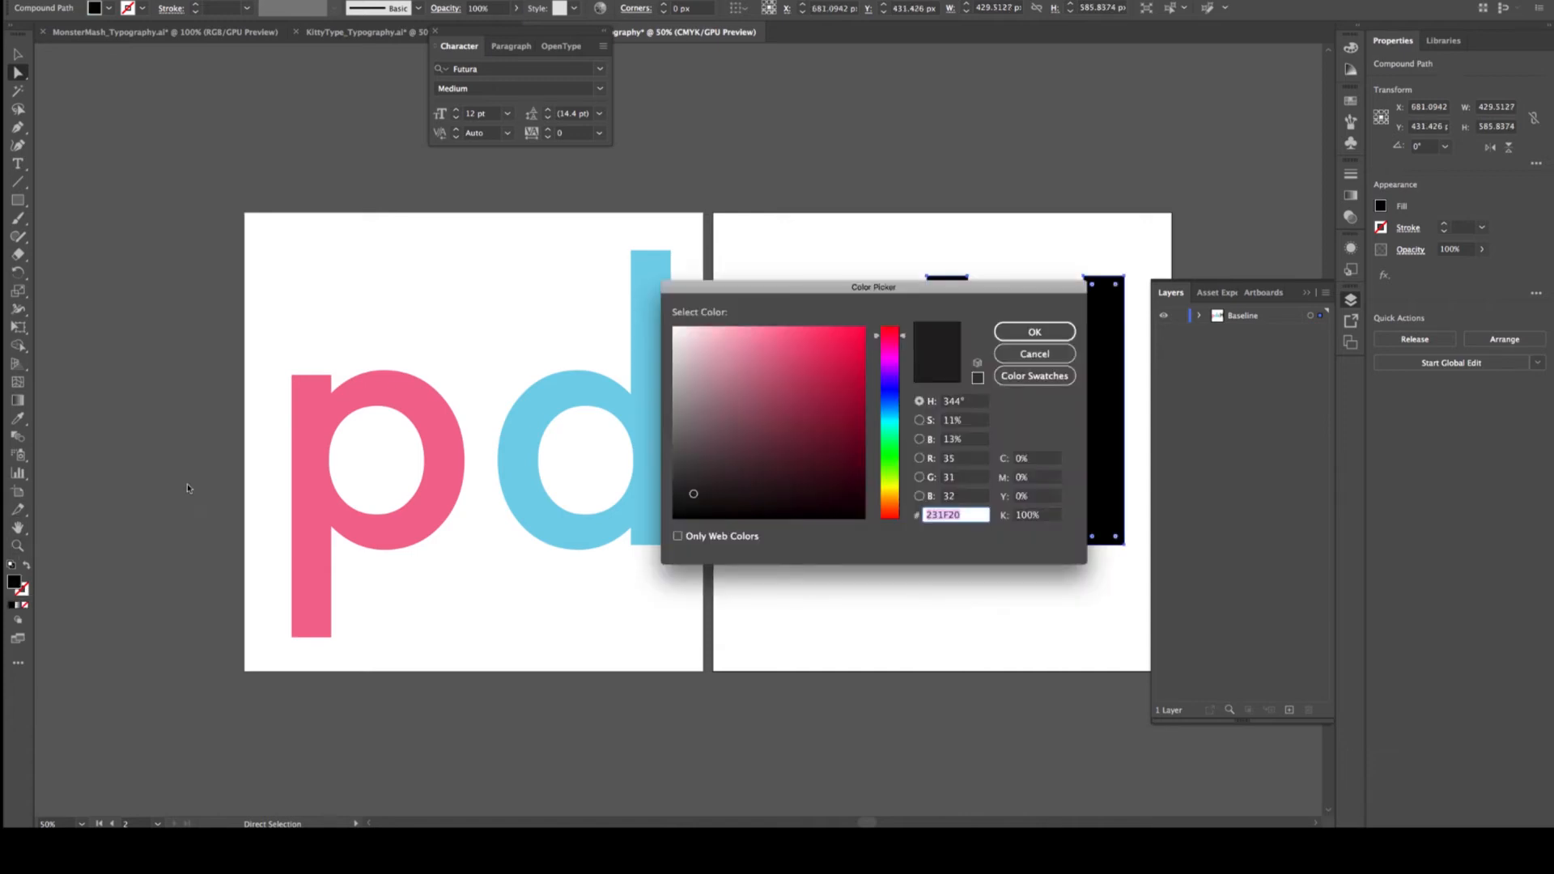
left_click(890, 357)
left_click(840, 330)
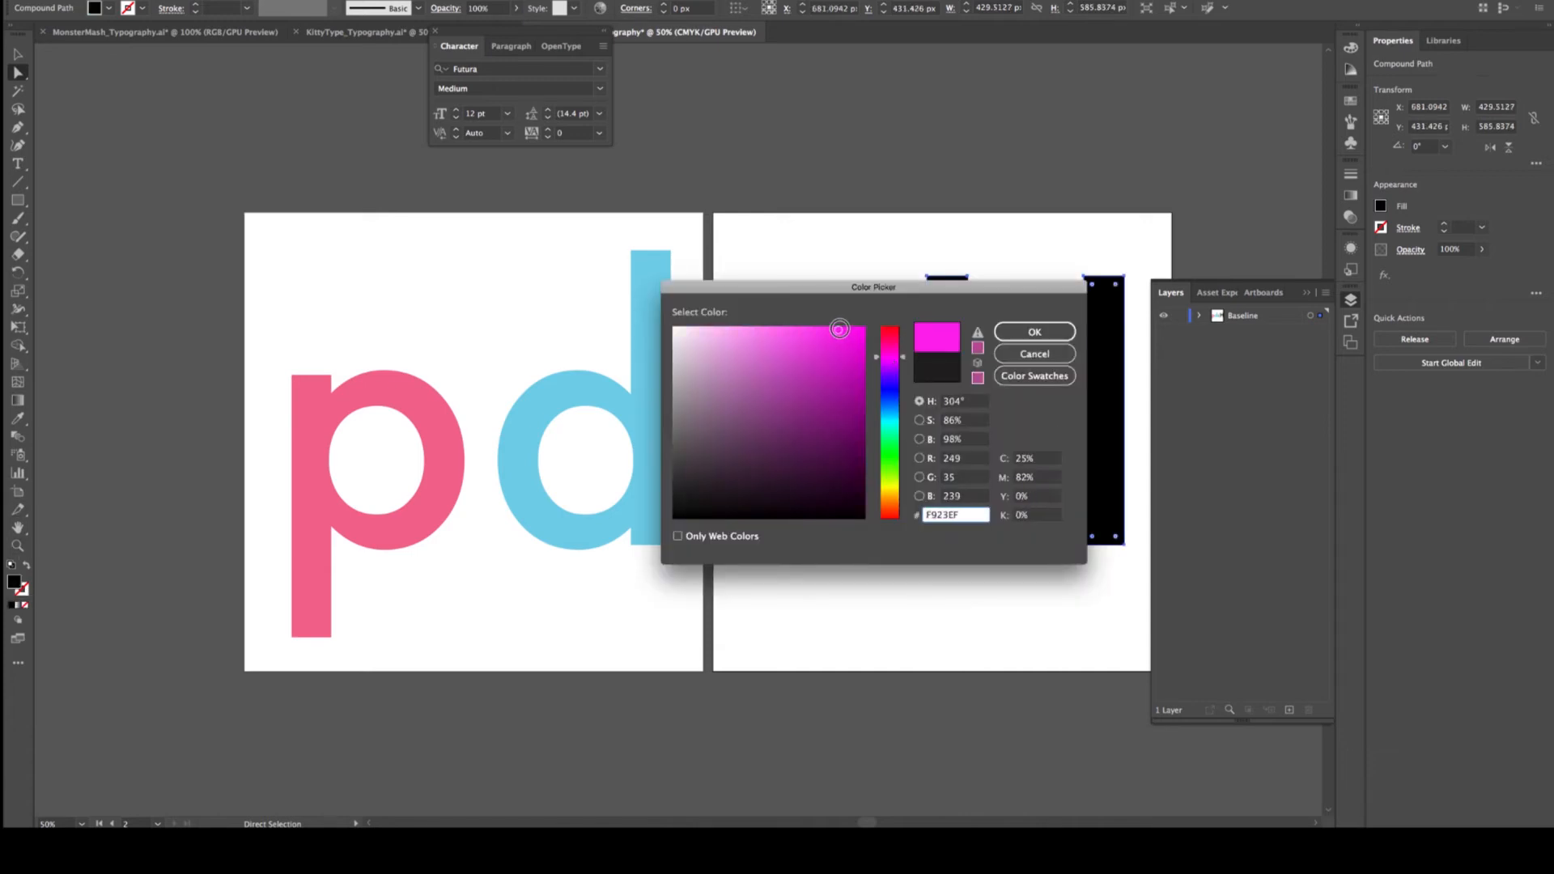
left_click(1035, 332)
left_click(823, 284)
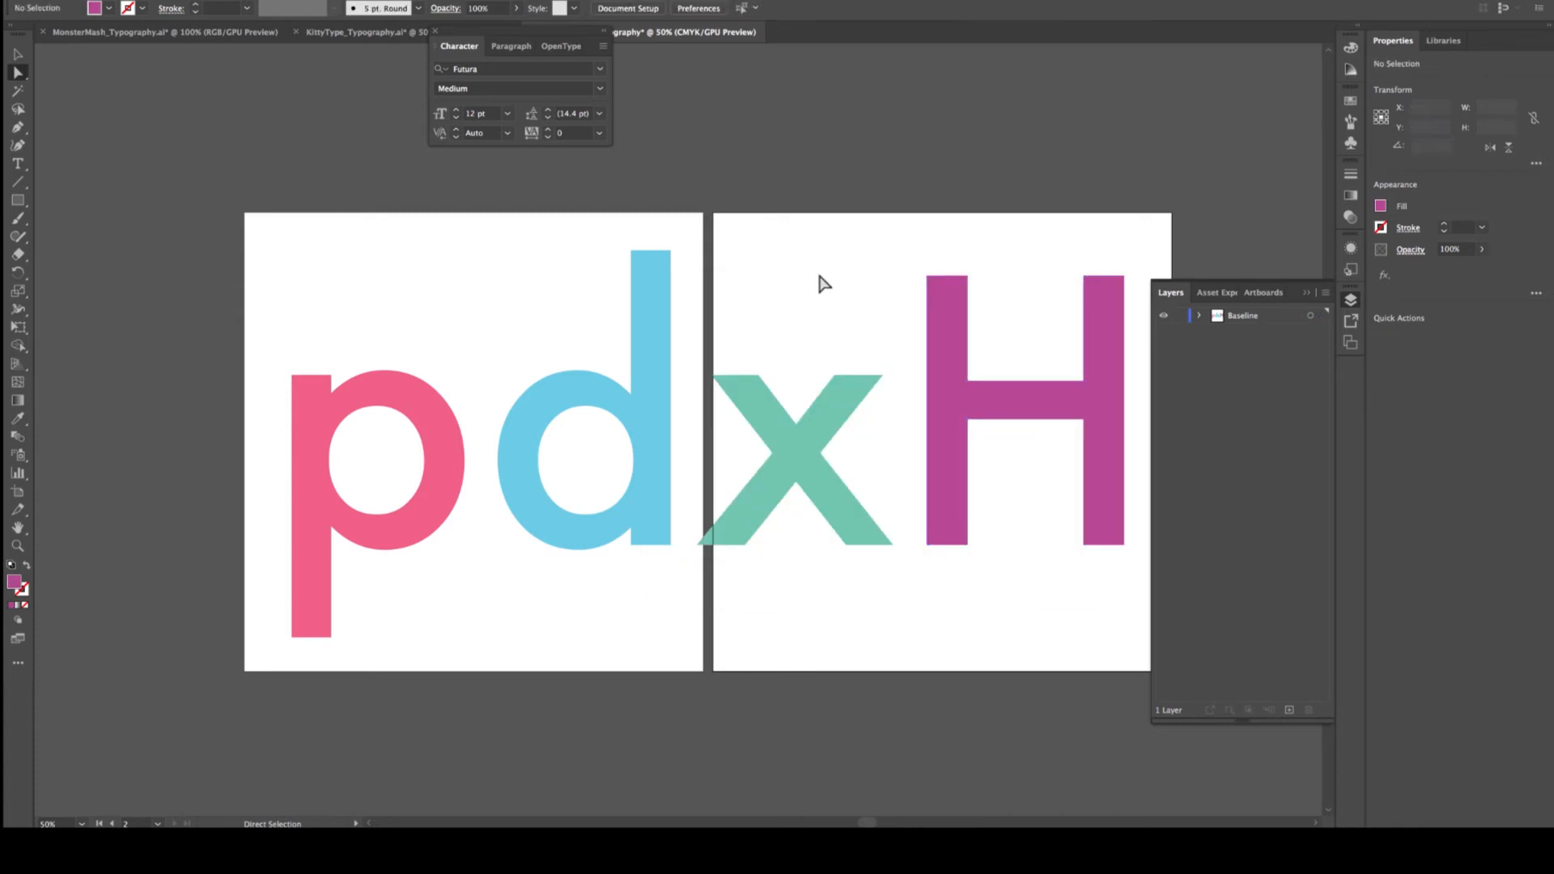
Move the x to the second artboard's upper left, the d below it, and the p toward the first artboard's middle
scroll(623, 443, "right", 1)
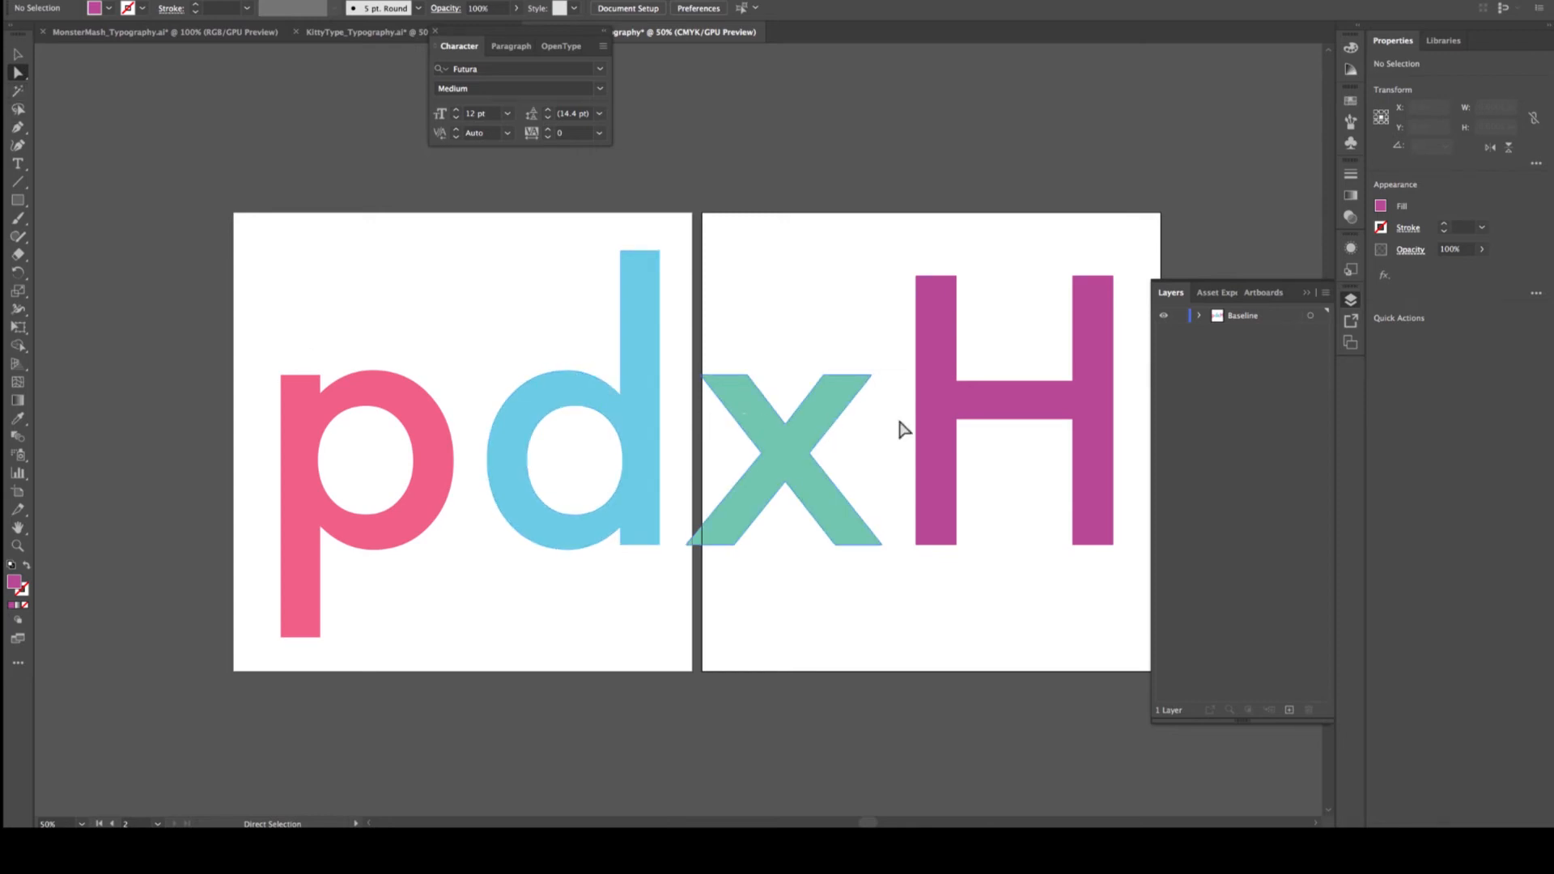
left_click_drag(789, 431, 819, 308)
left_click_drag(635, 527, 885, 596)
left_click_drag(409, 518, 510, 513)
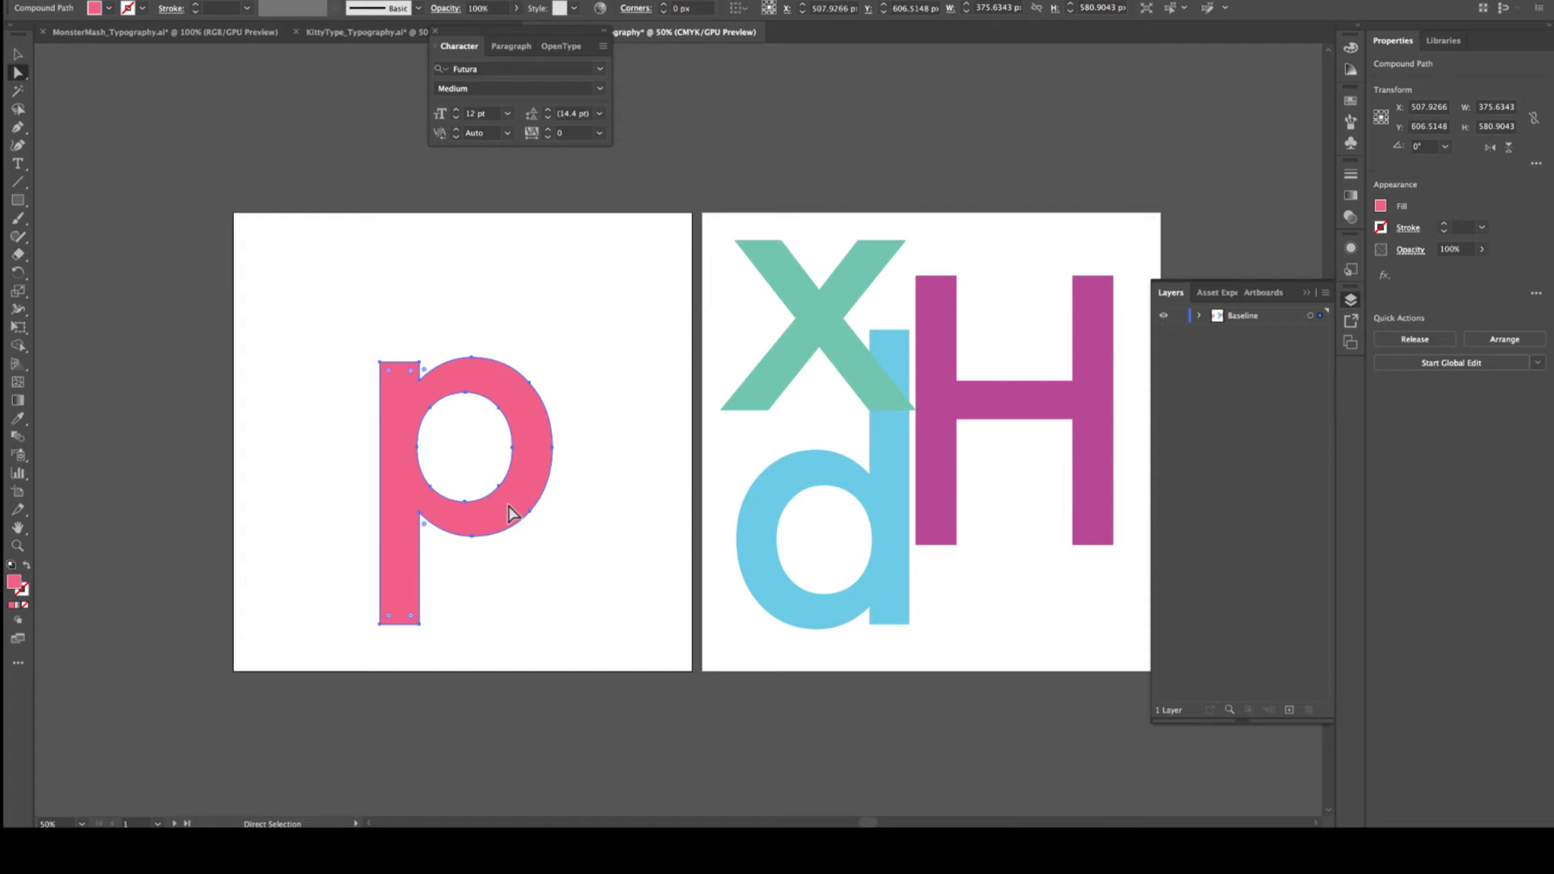
Move the d onto the p so their bowls overlap, and centre the x over them on the first artboard
left_click_drag(882, 522, 540, 440)
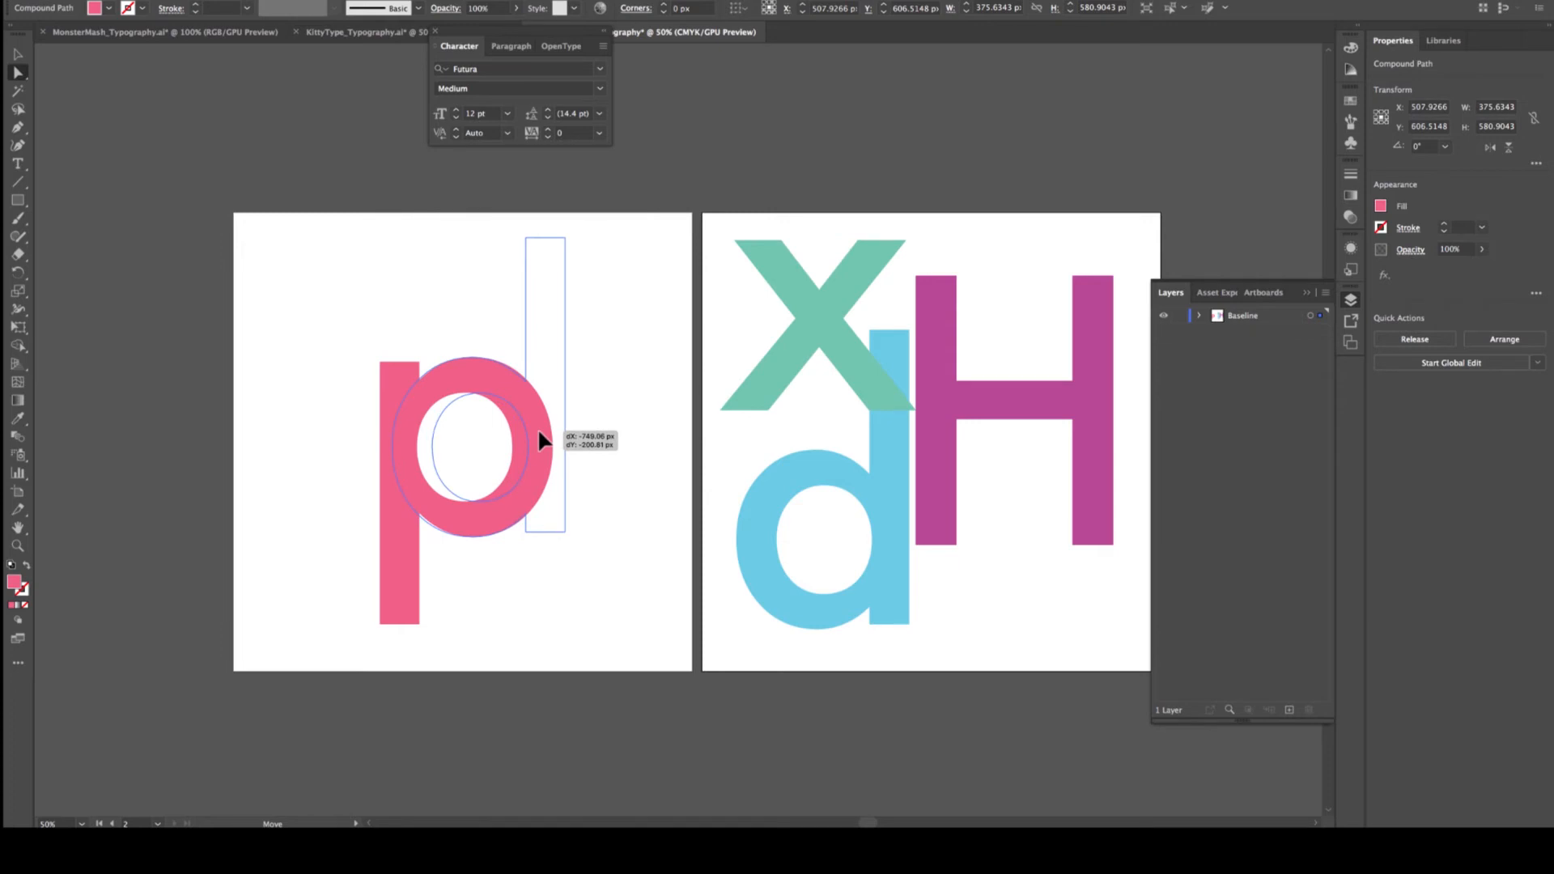
left_click_drag(539, 438, 524, 437)
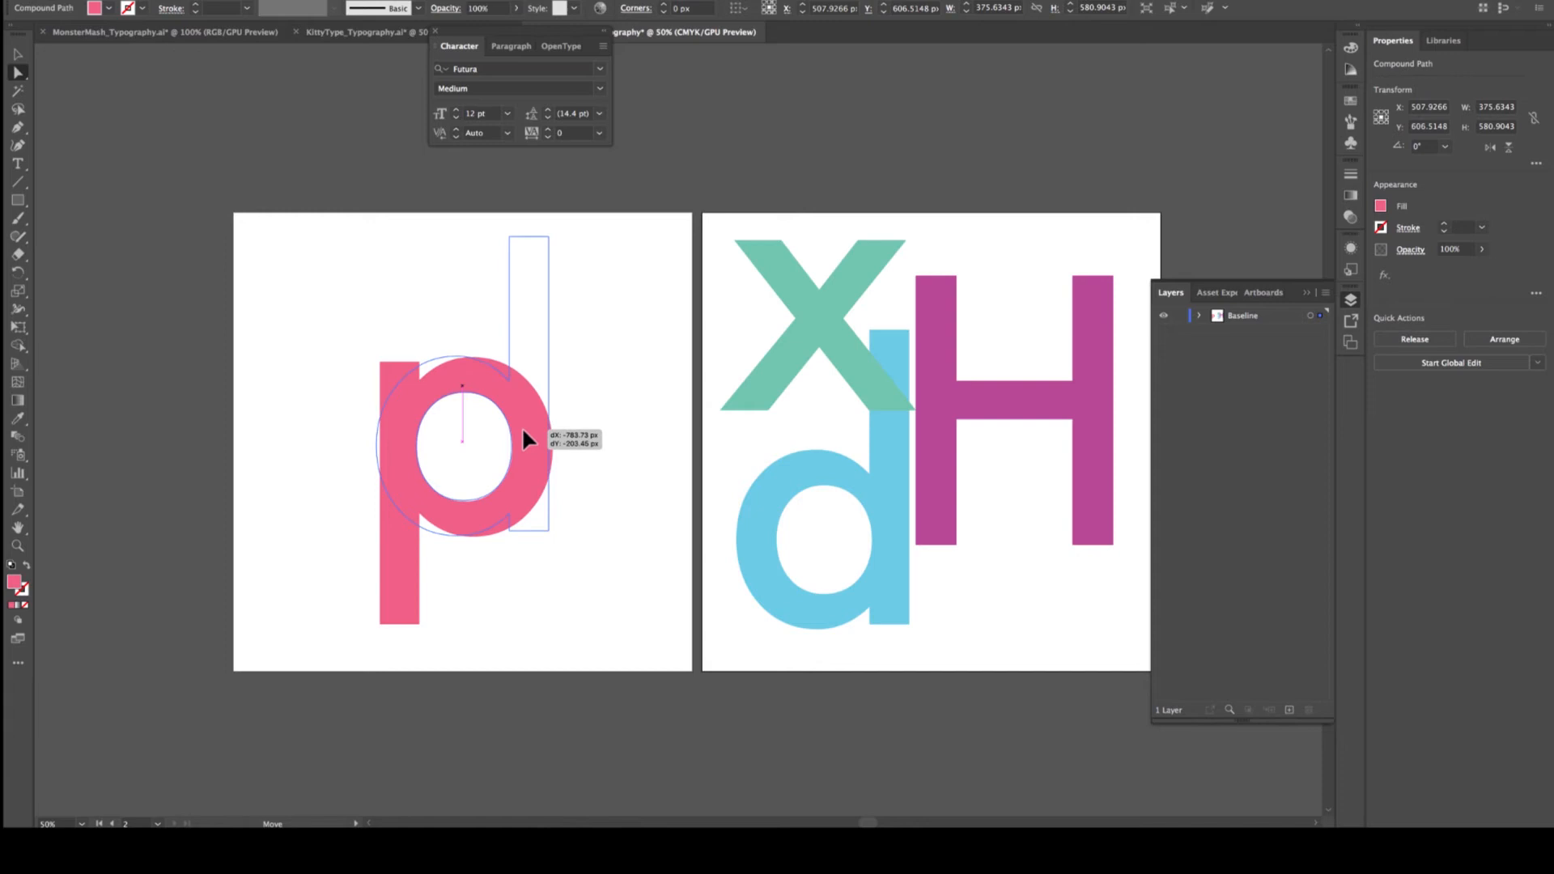
left_click_drag(524, 437, 524, 438)
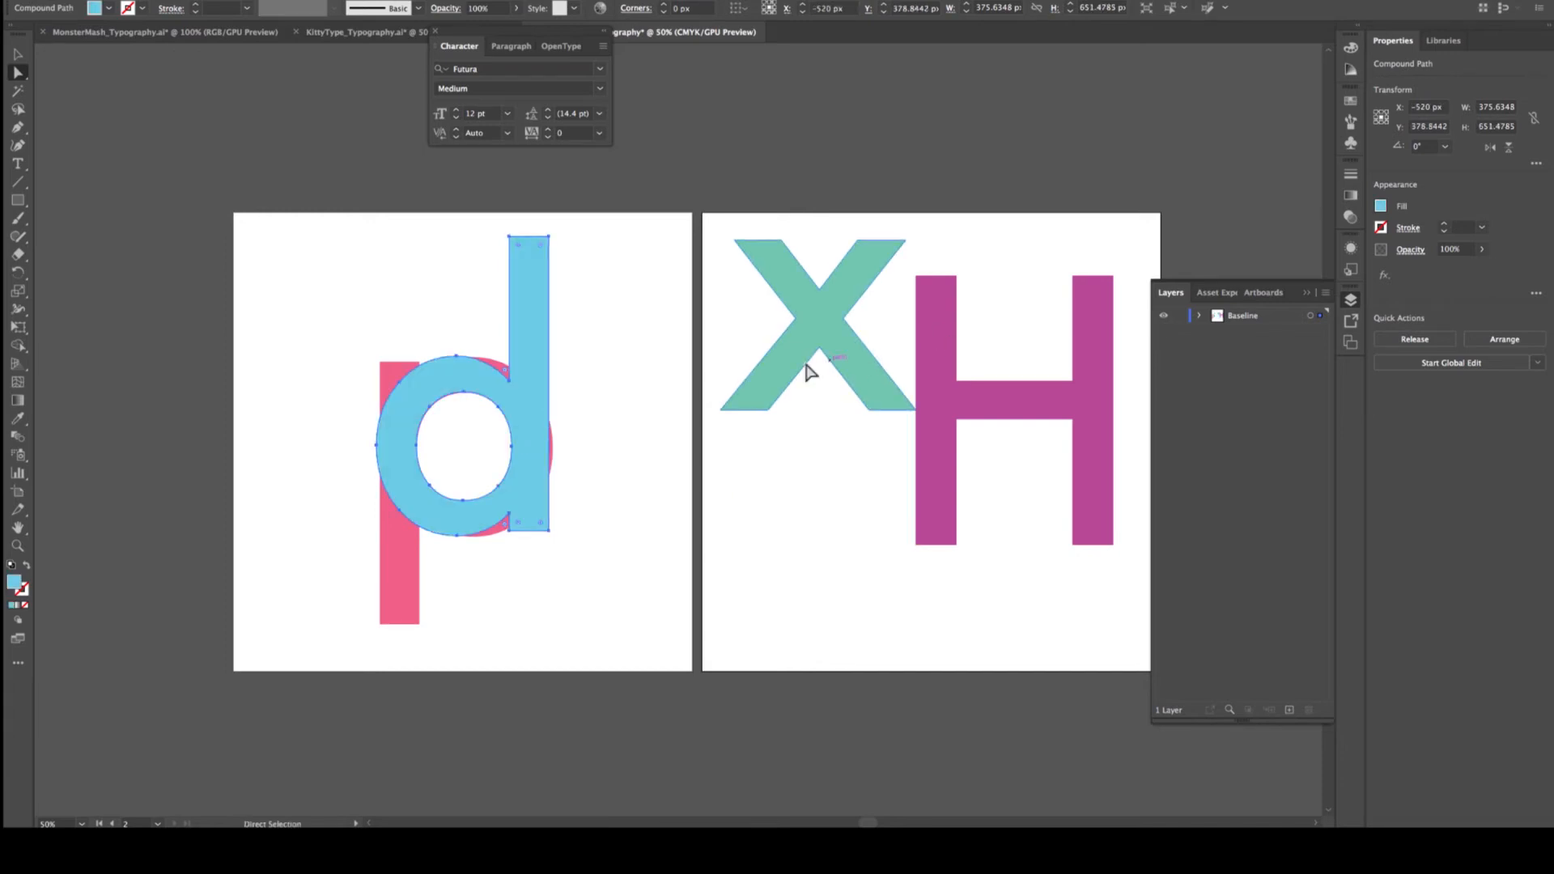
left_click_drag(811, 347, 450, 458)
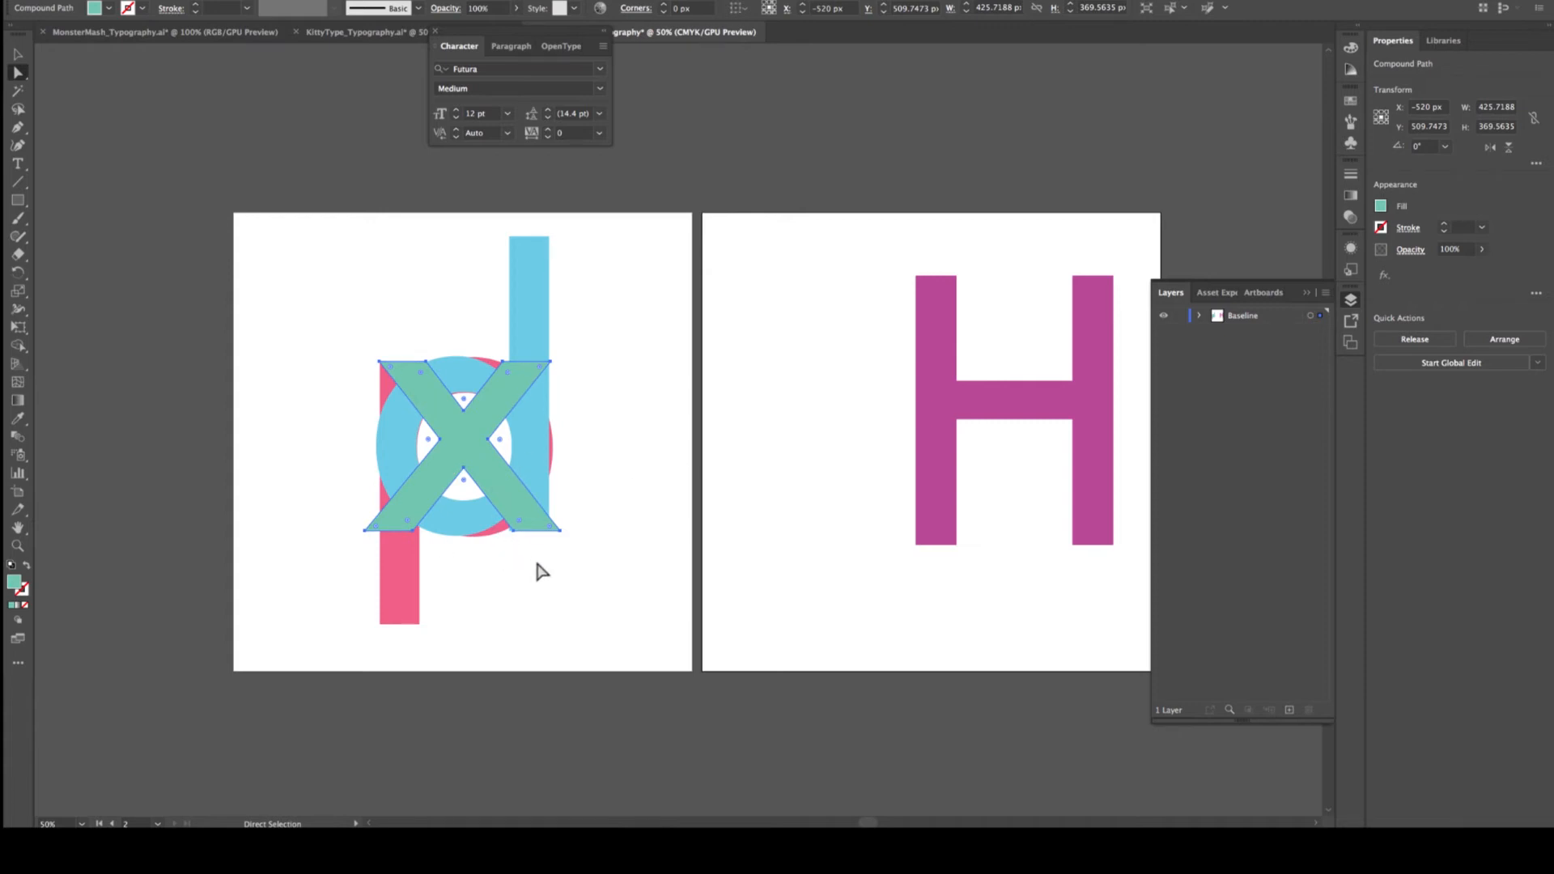
Move the H over the stacked letters so it is centred and sits on the x's baseline, and send it to the back
left_click_drag(1017, 395, 471, 395)
left_click_drag(470, 385, 463, 377)
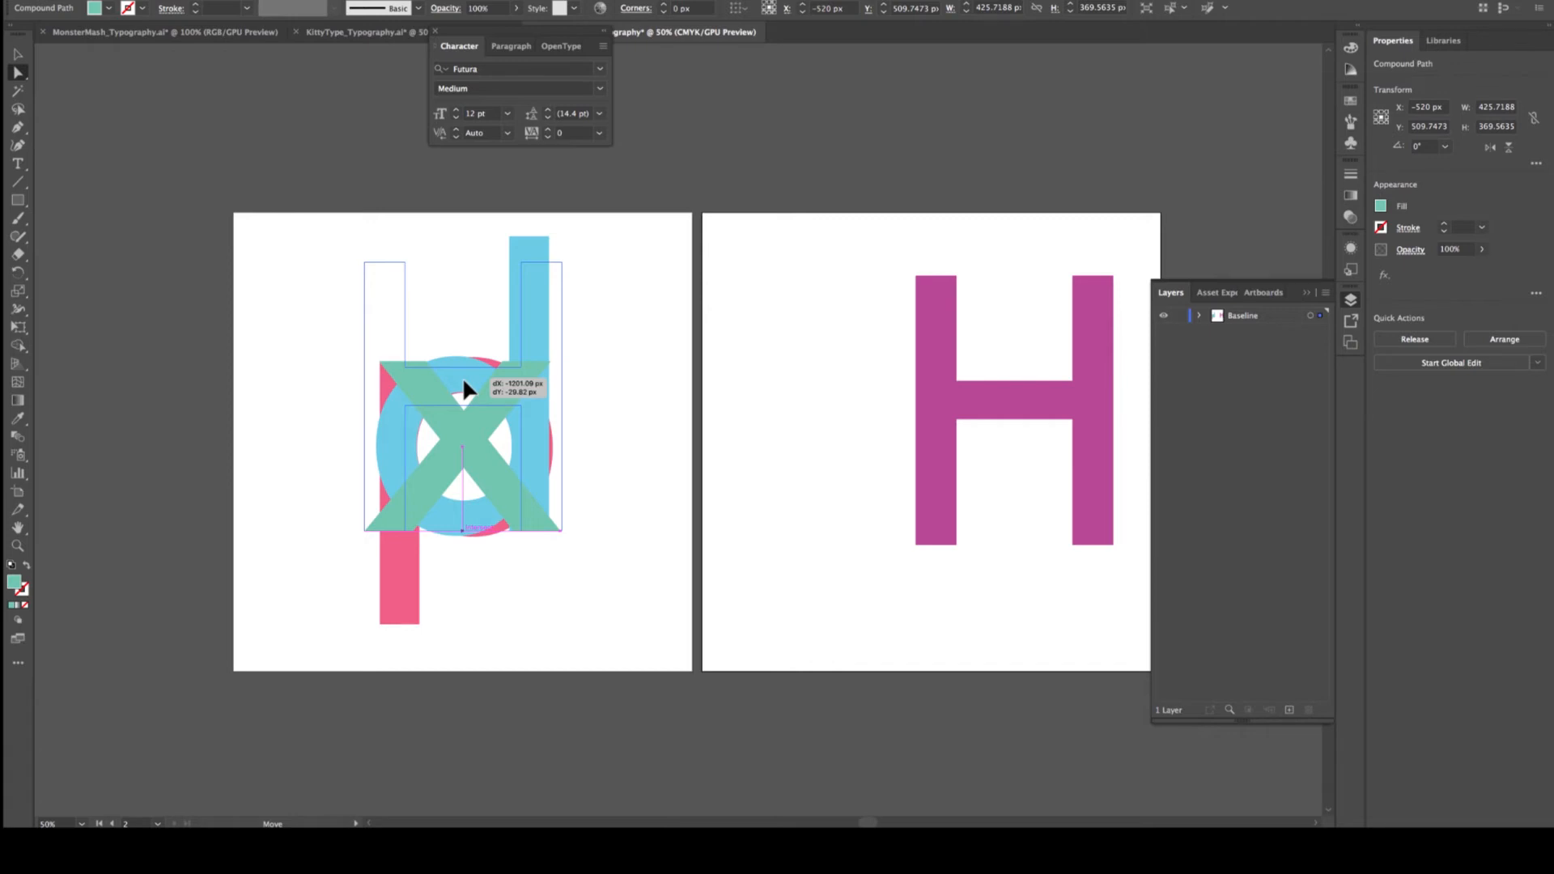
left_click_drag(463, 377, 464, 382)
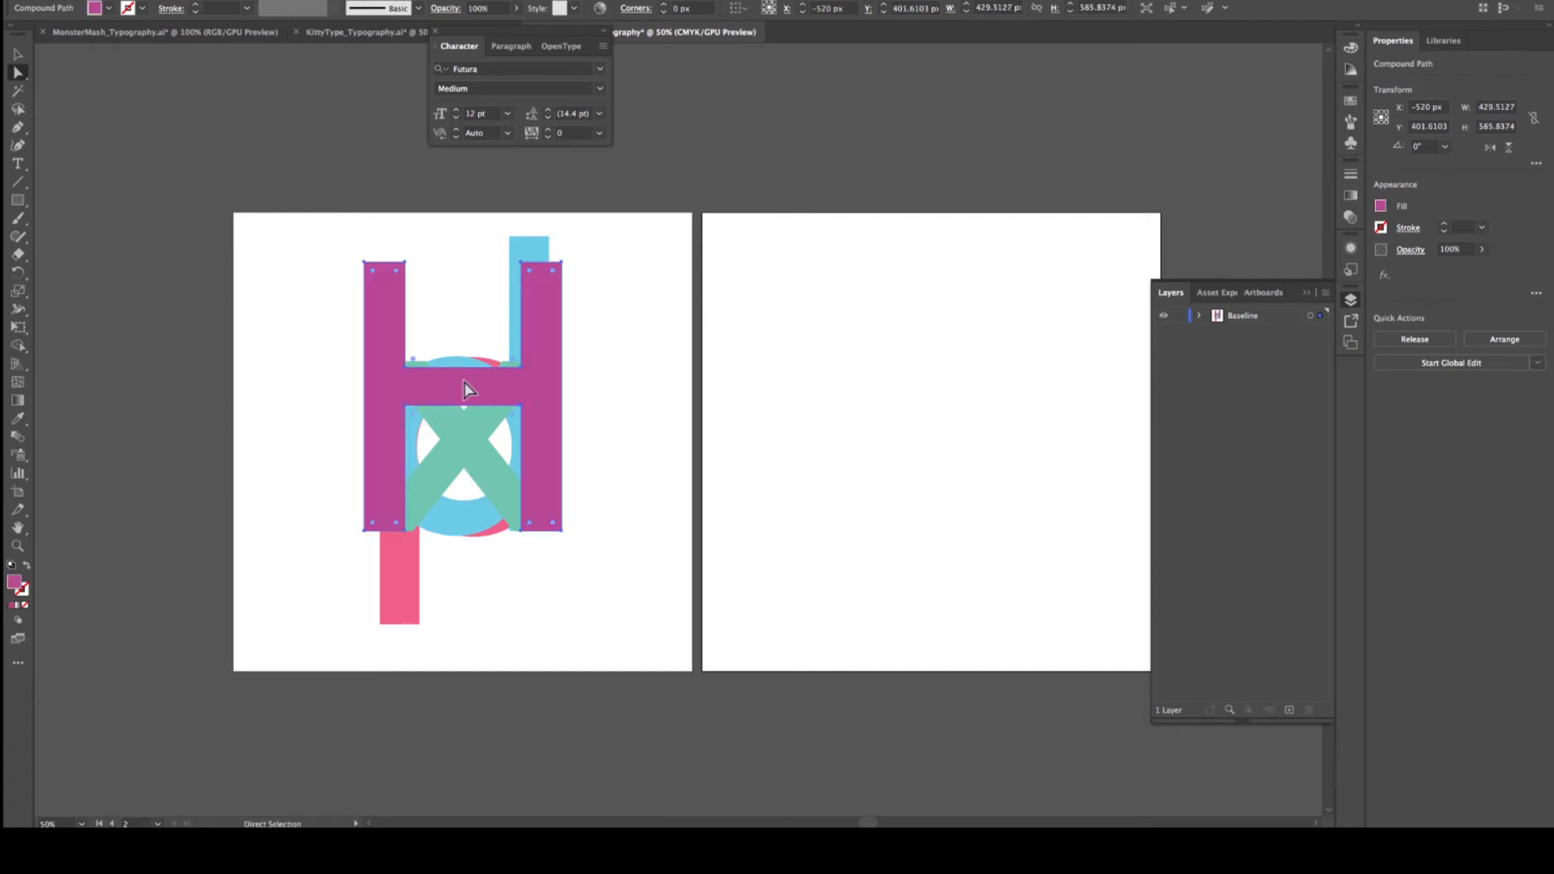
right_click(464, 382)
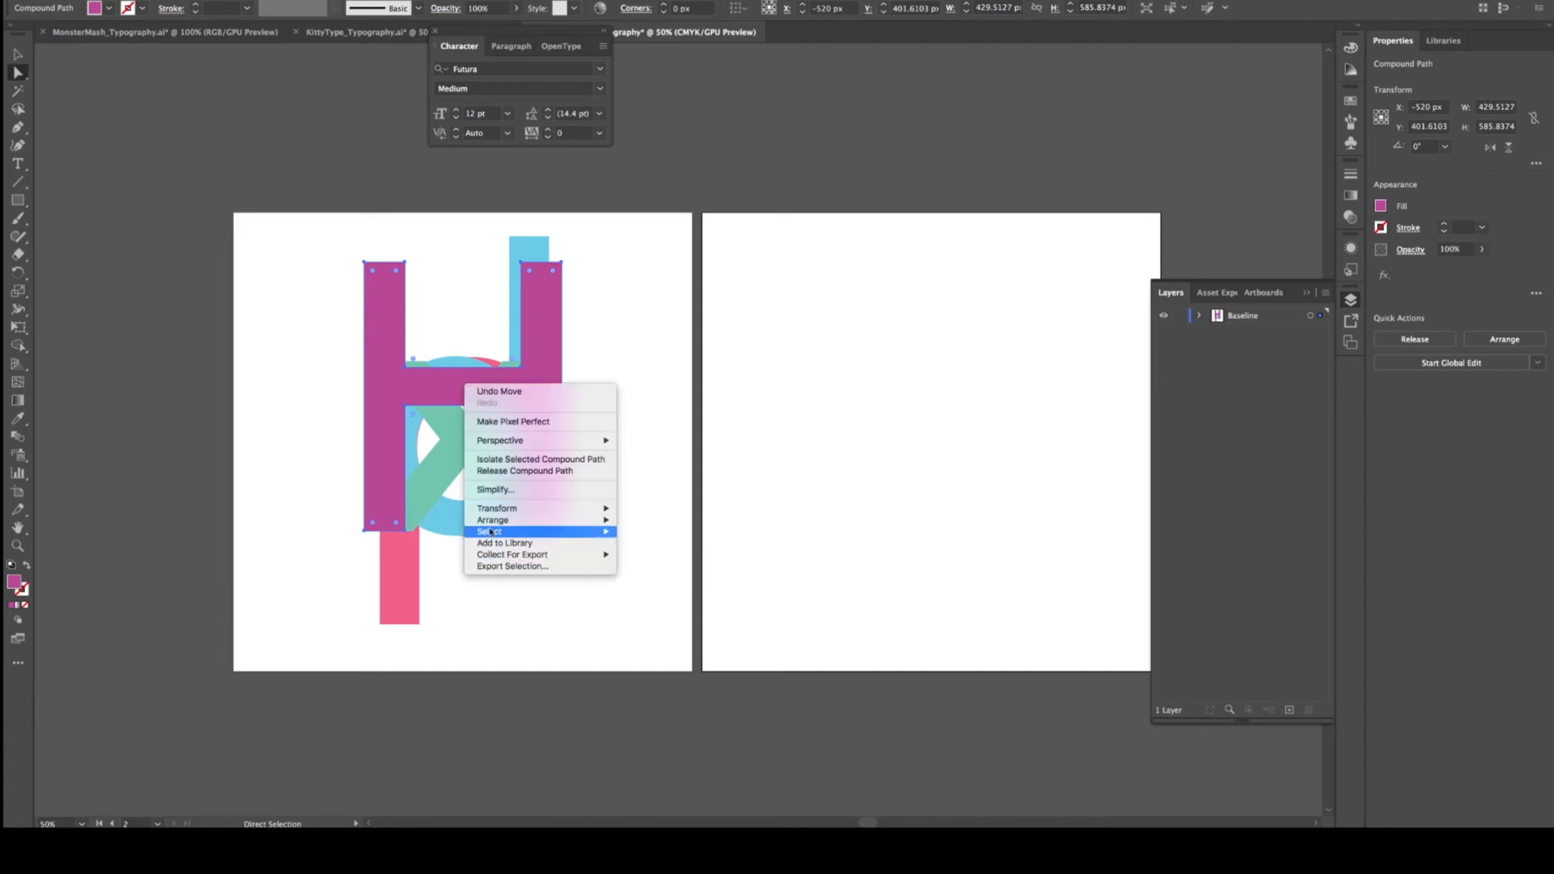
mouse_move(490, 522)
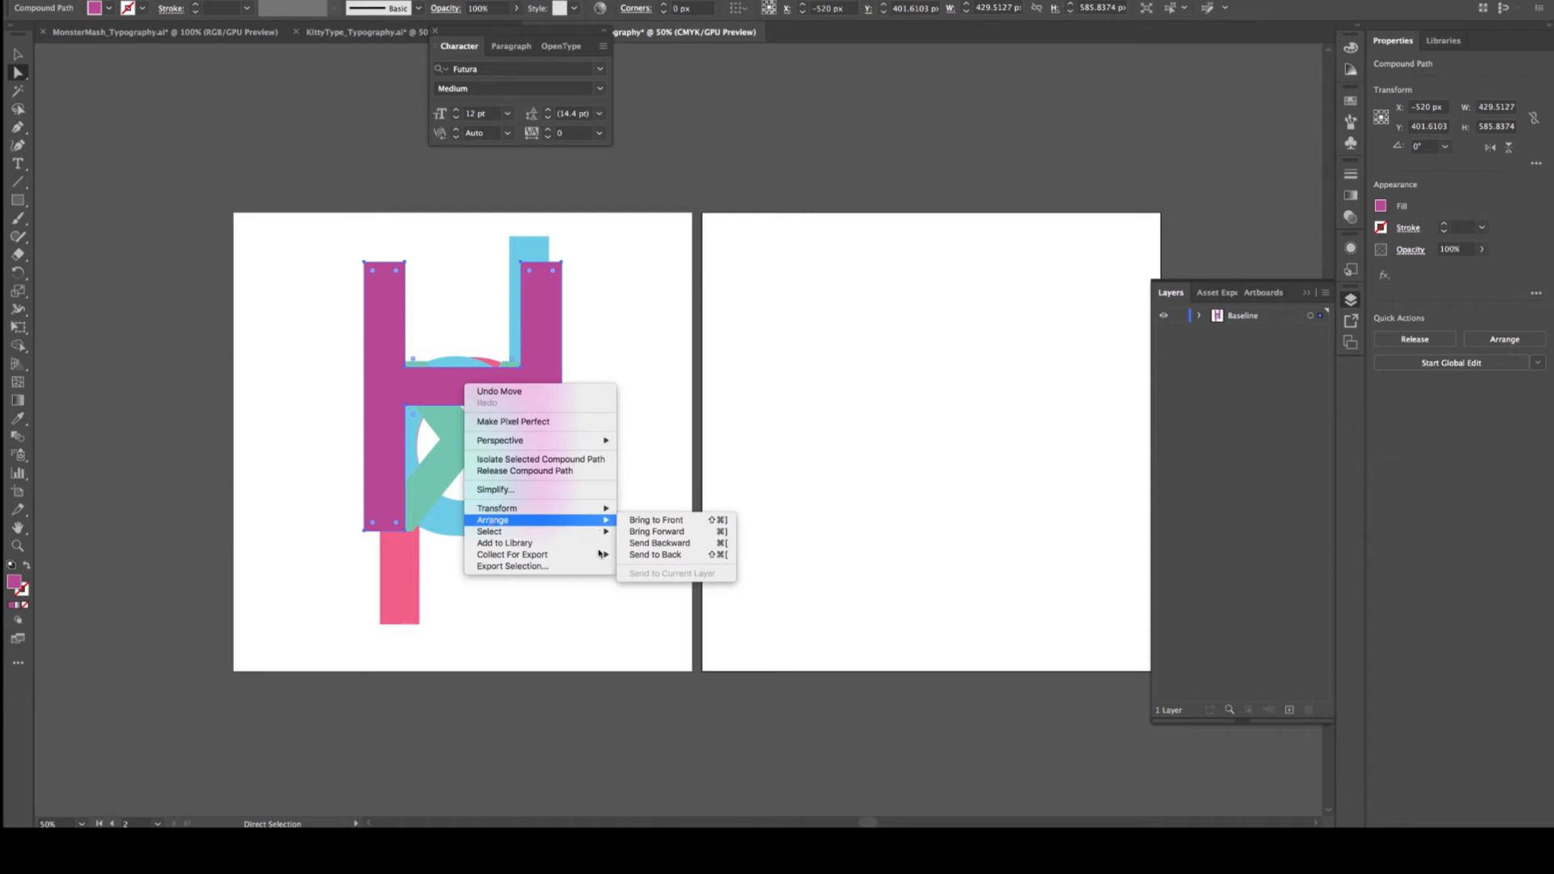
left_click(643, 555)
left_click(644, 560)
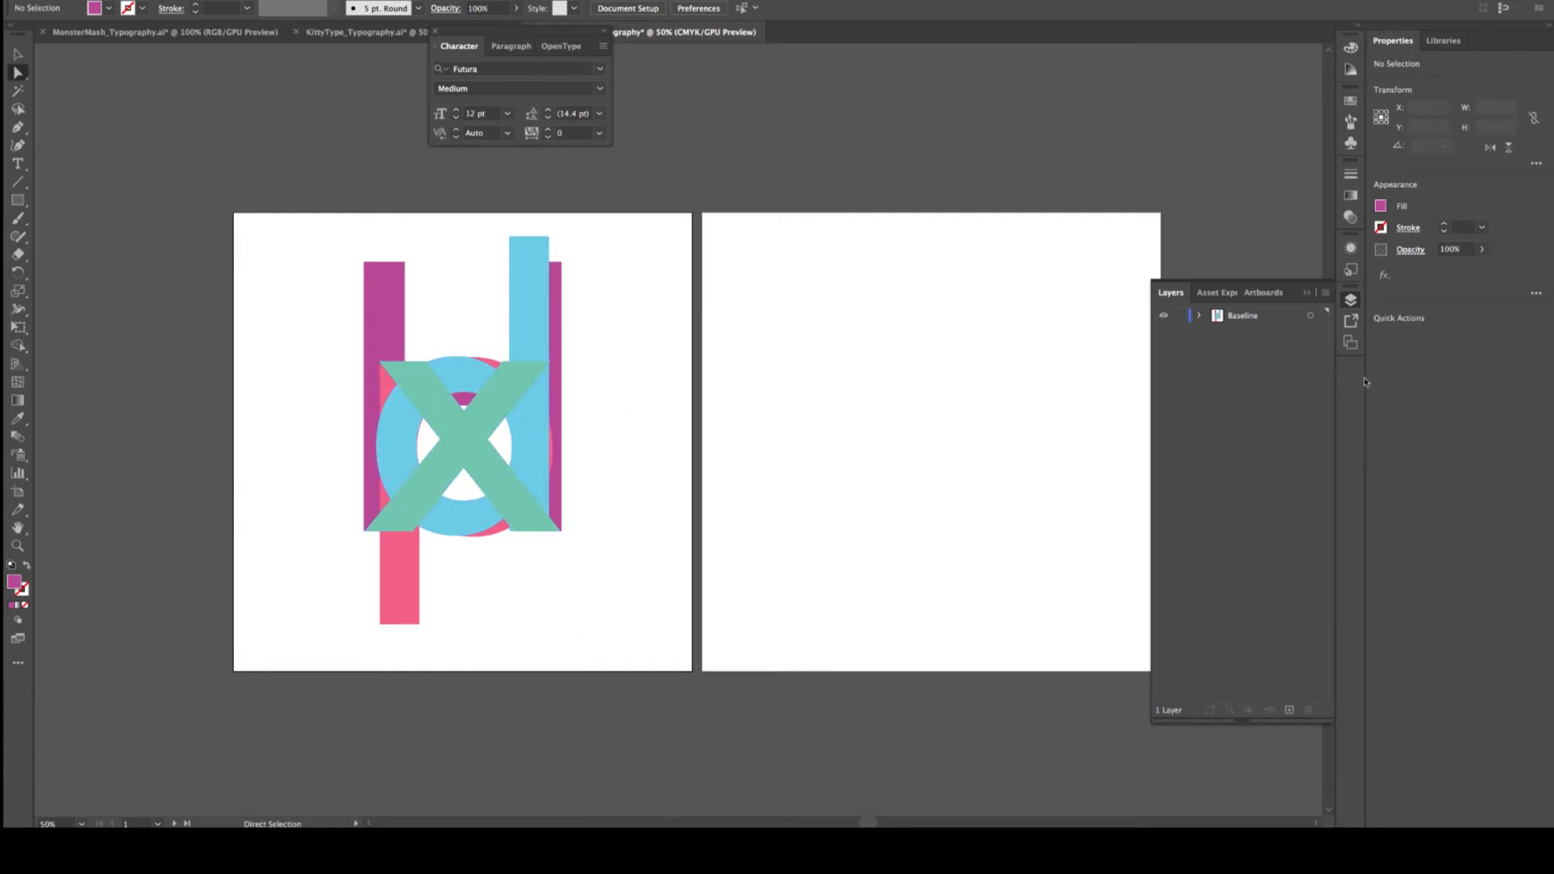
Lock the Baseline layer and add a new layer named Grid above it
left_click(1181, 316)
left_click(1288, 716)
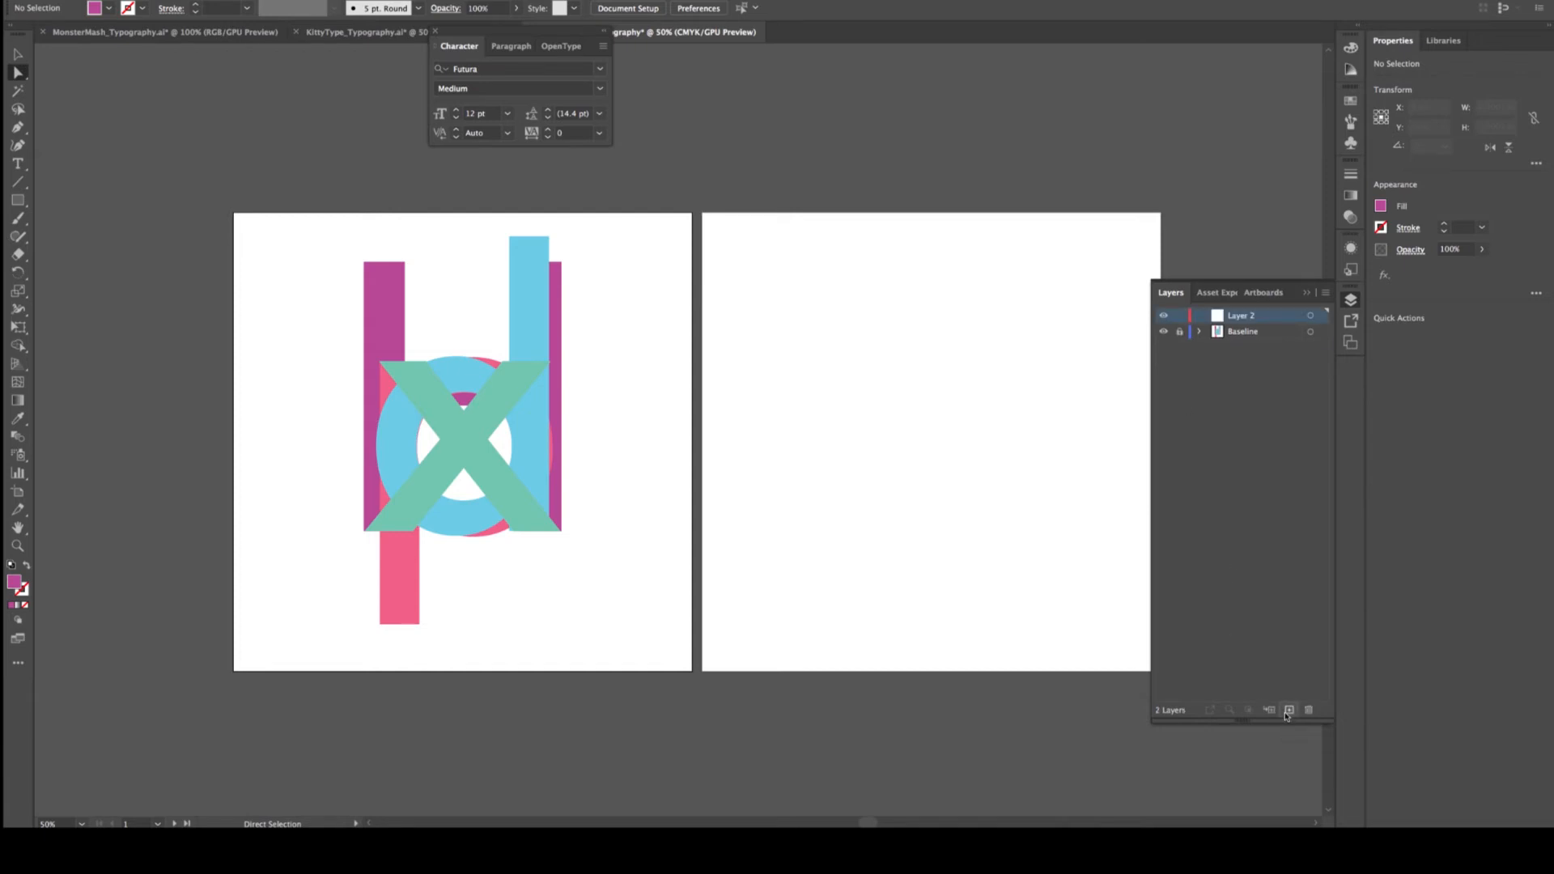
double_click(1251, 315)
type("C")
key("Return")
Show the rulers and place a horizontal guide along the letters' baseline at about Y 695 px
left_click(329, 1)
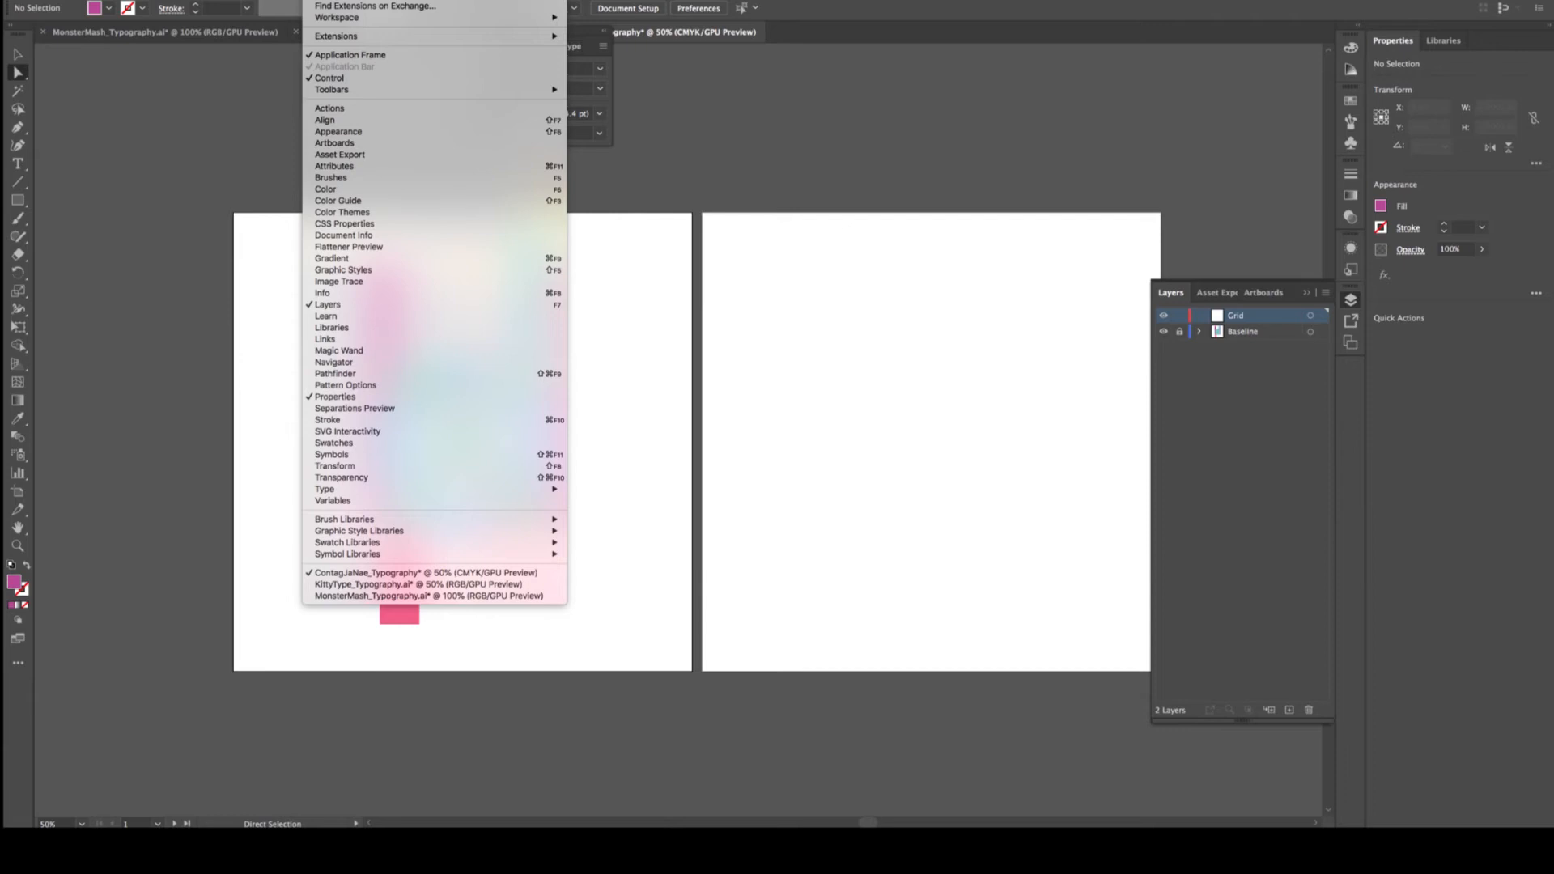
mouse_move(286, 1)
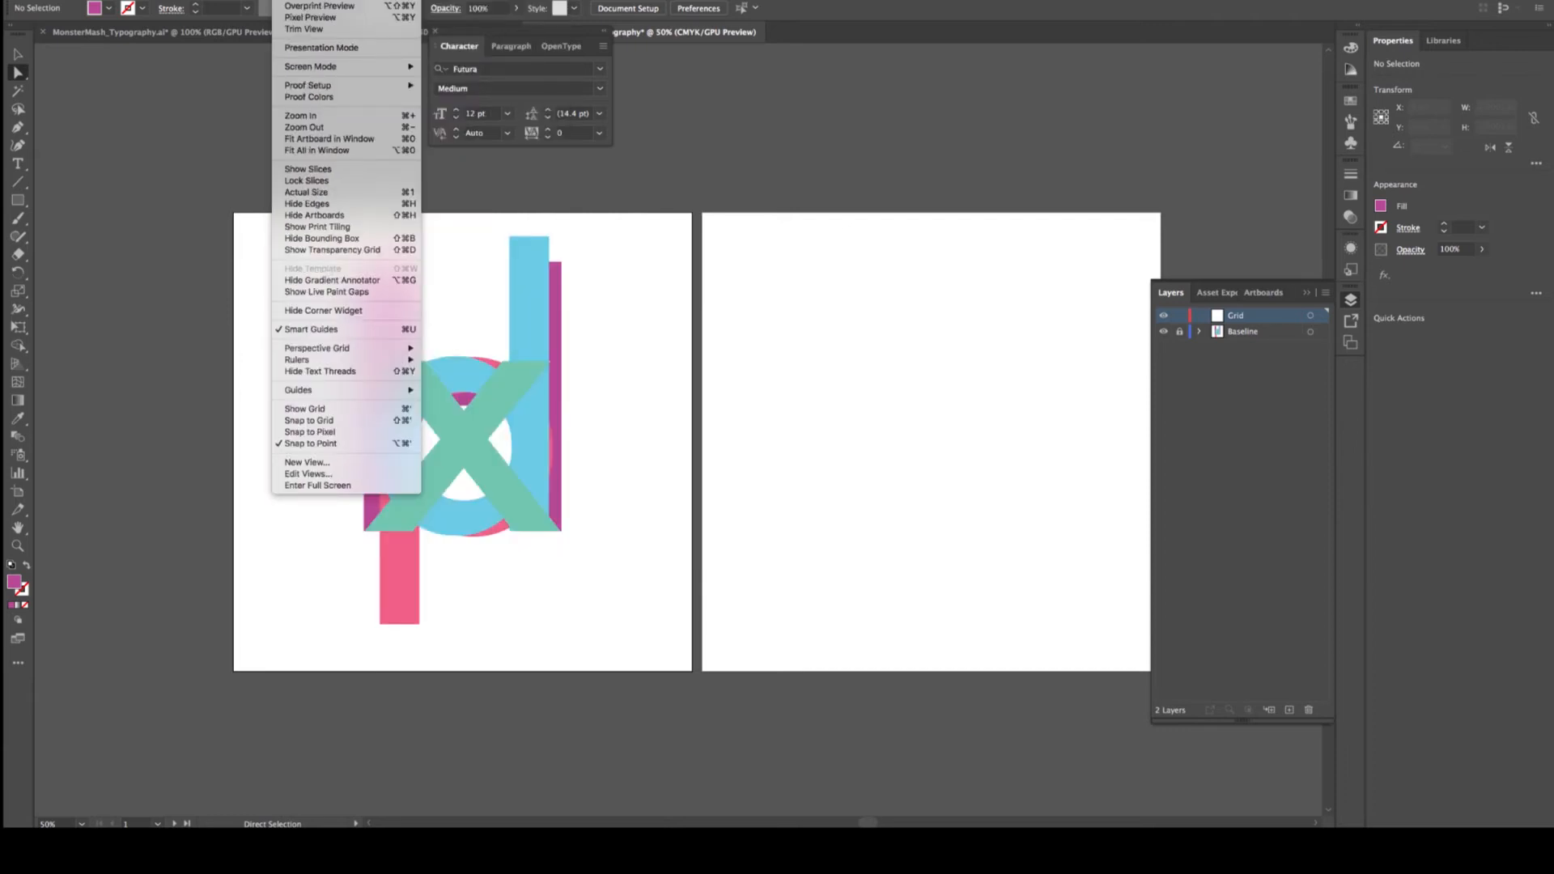
mouse_move(299, 362)
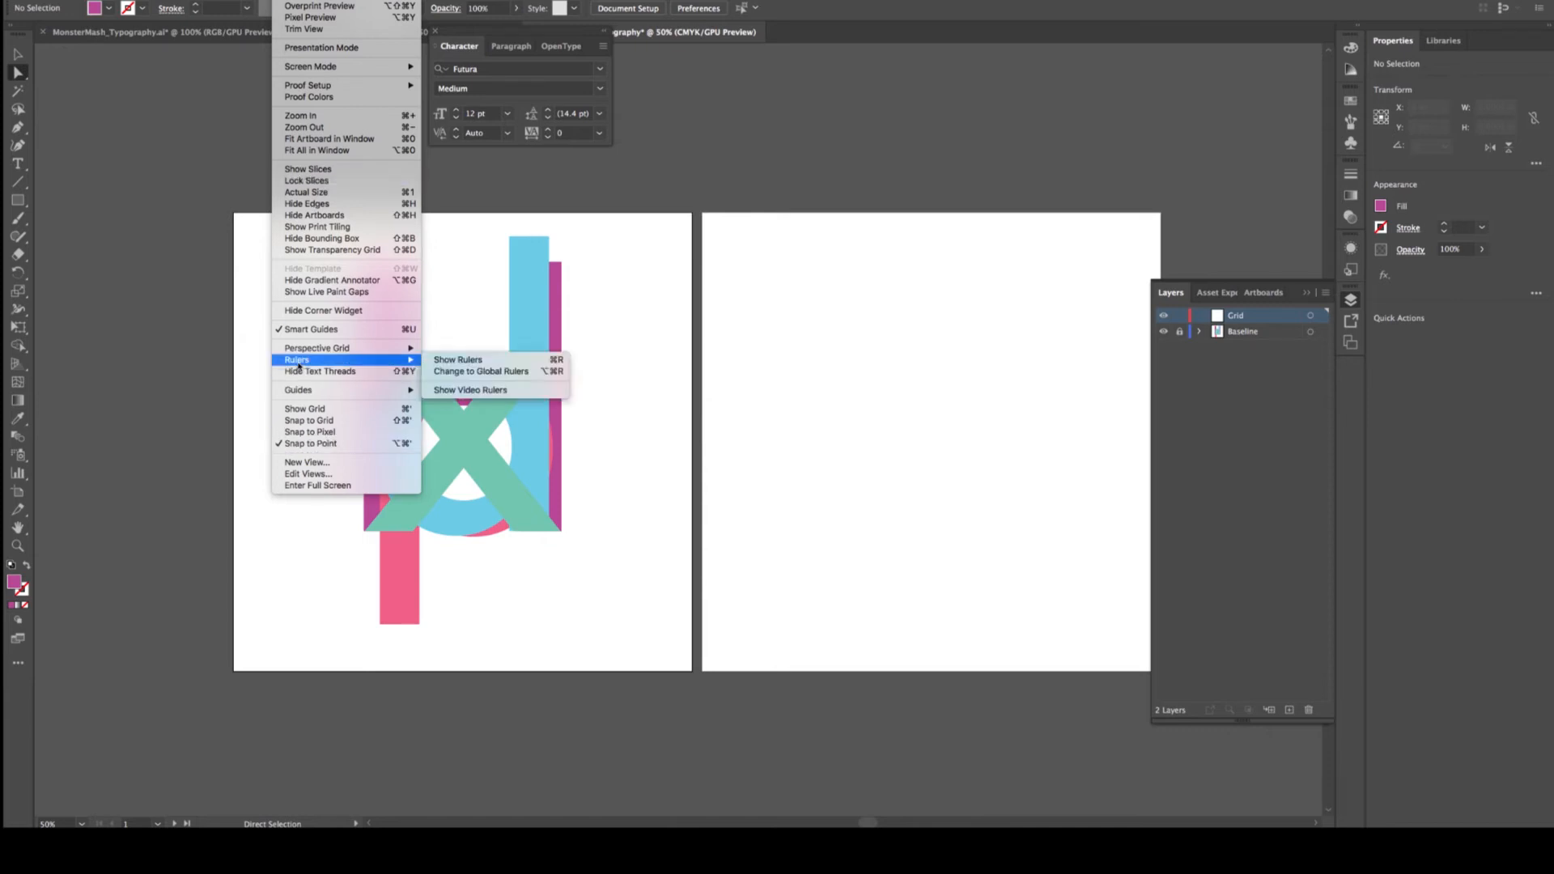
left_click(453, 361)
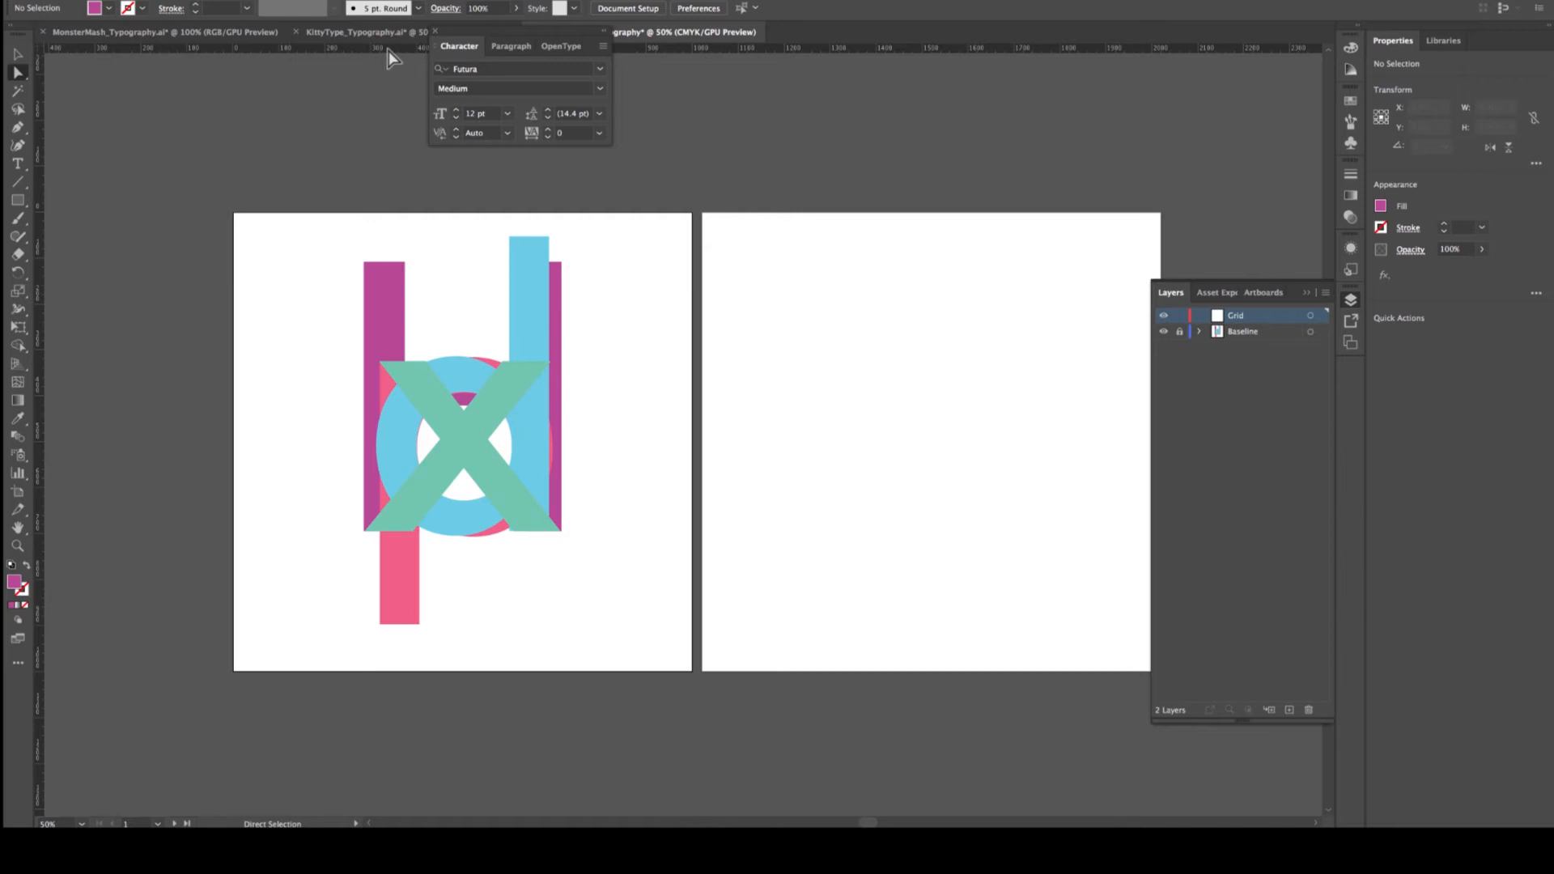
left_click_drag(388, 50, 387, 55)
left_click_drag(379, 157, 379, 532)
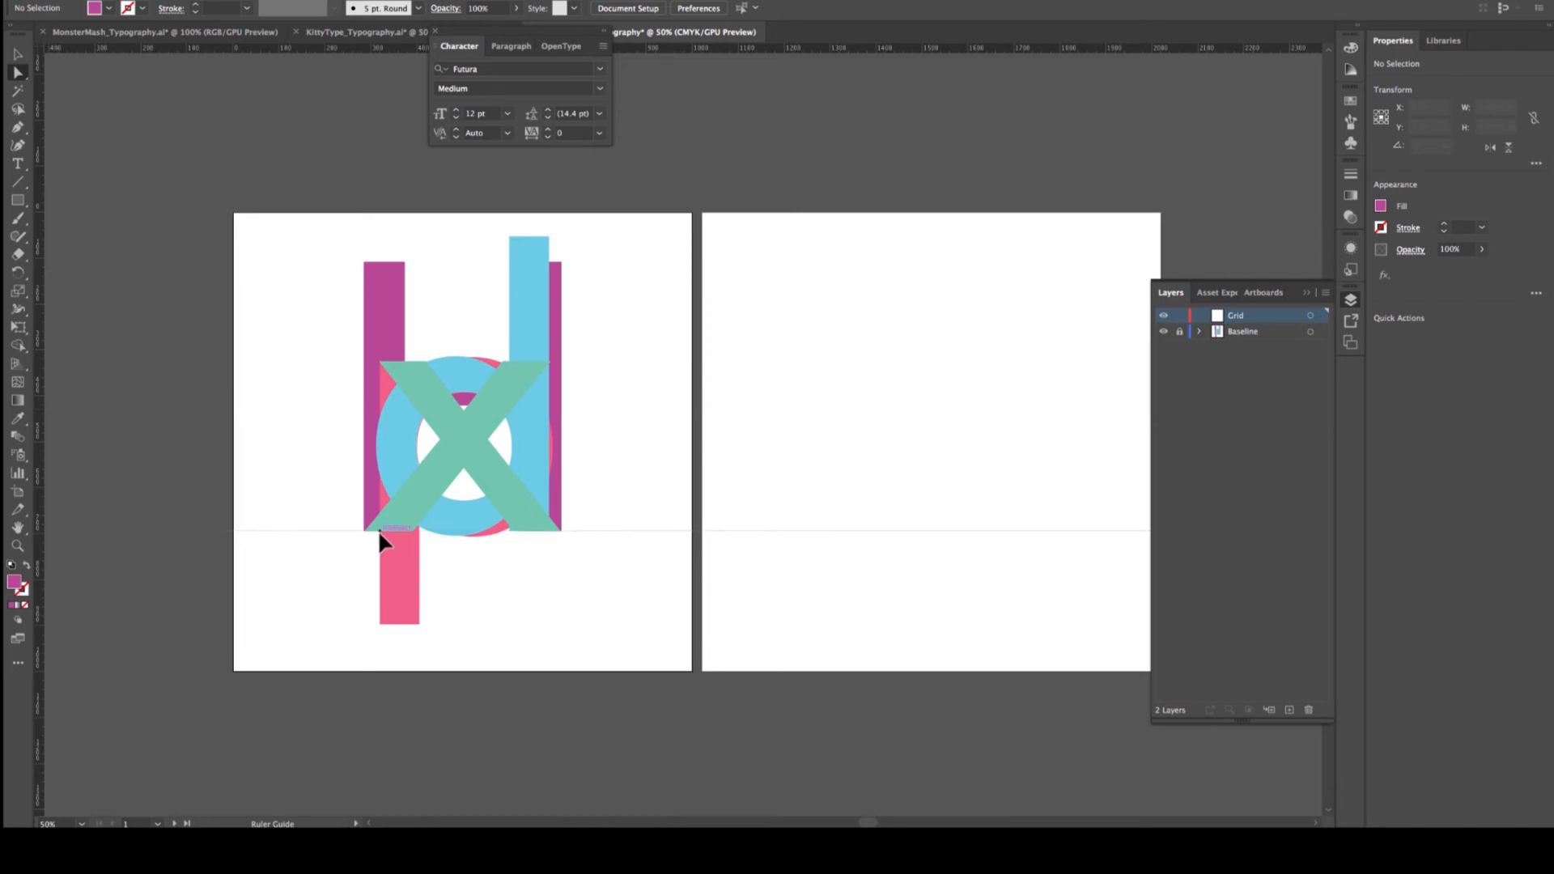
left_click_drag(379, 532, 380, 533)
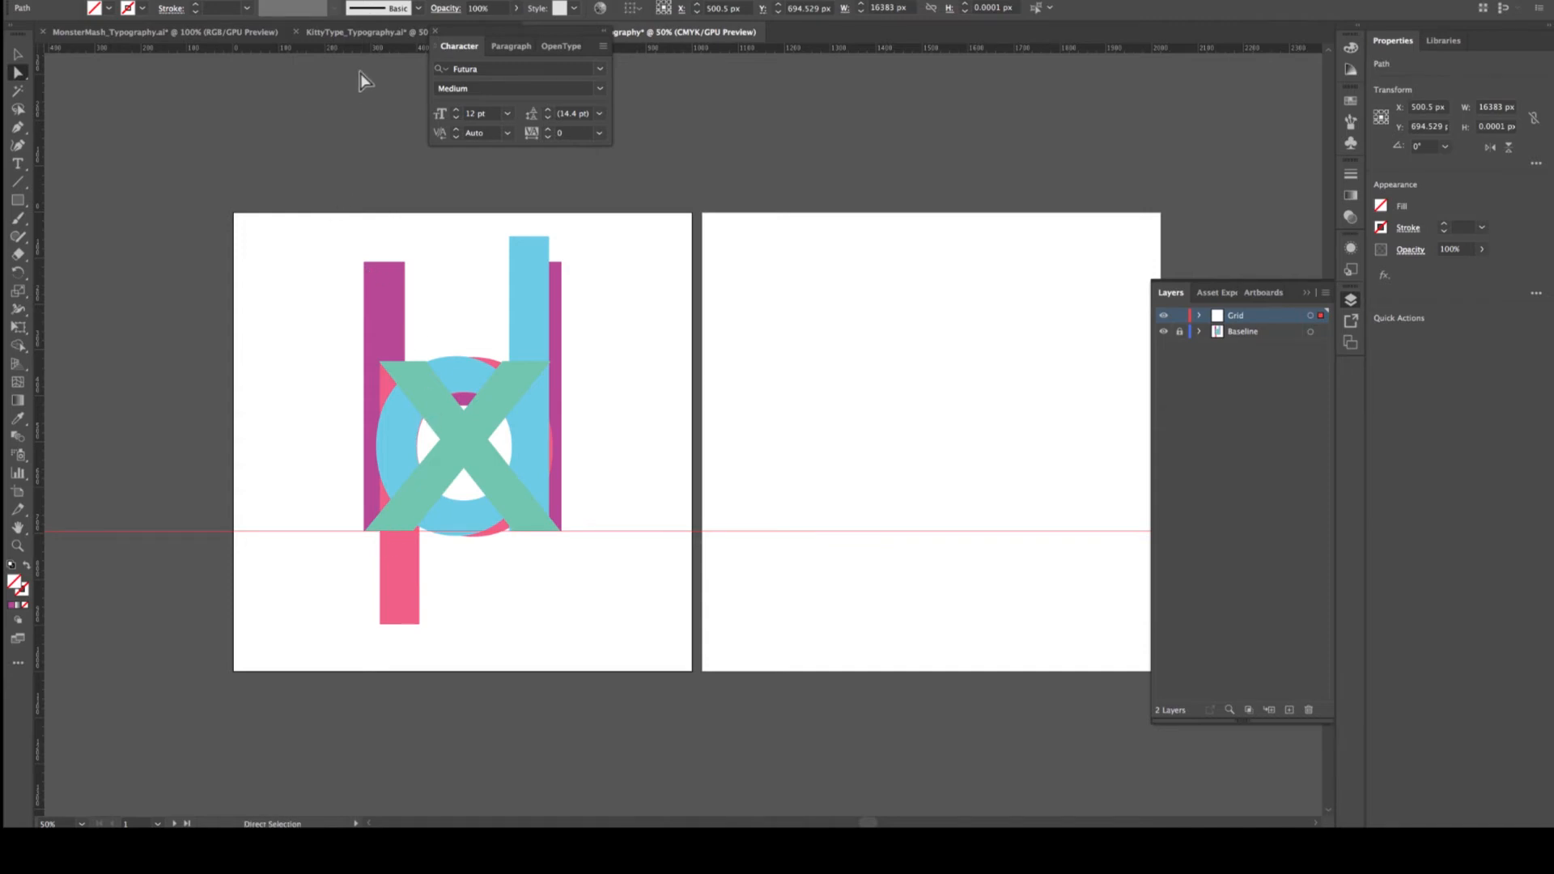
Place horizontal guides at the top of the H, about Y 110 px, and the top of the d, about Y 53 px
left_click_drag(350, 50, 348, 81)
left_click_drag(349, 147, 342, 261)
left_click_drag(342, 264, 342, 264)
left_click(342, 263)
left_click_drag(351, 166, 352, 236)
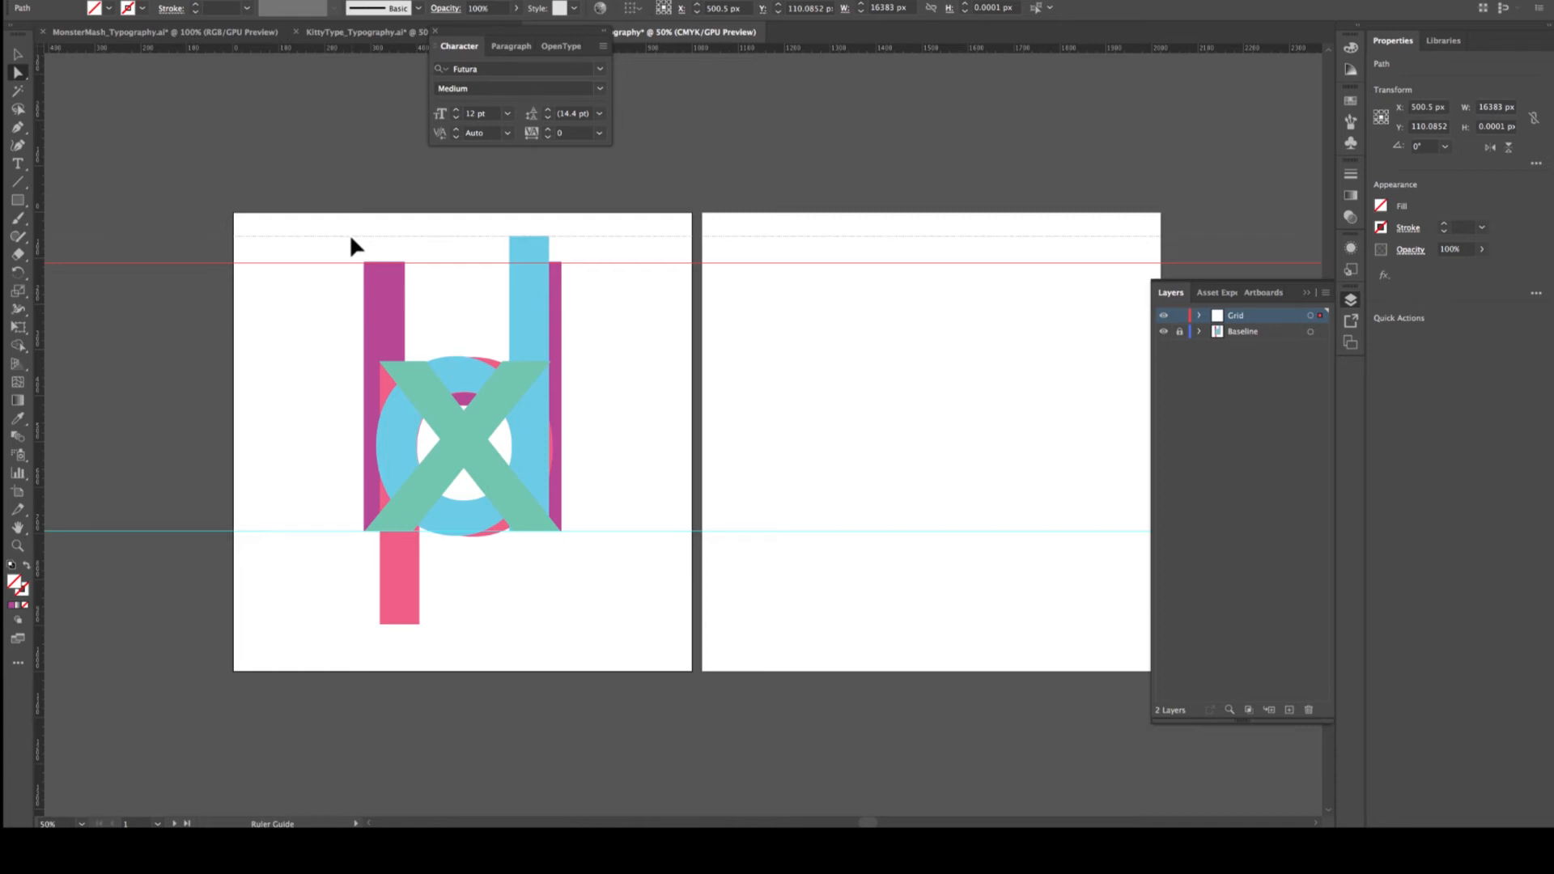
left_click_drag(351, 238, 351, 237)
left_click(351, 237)
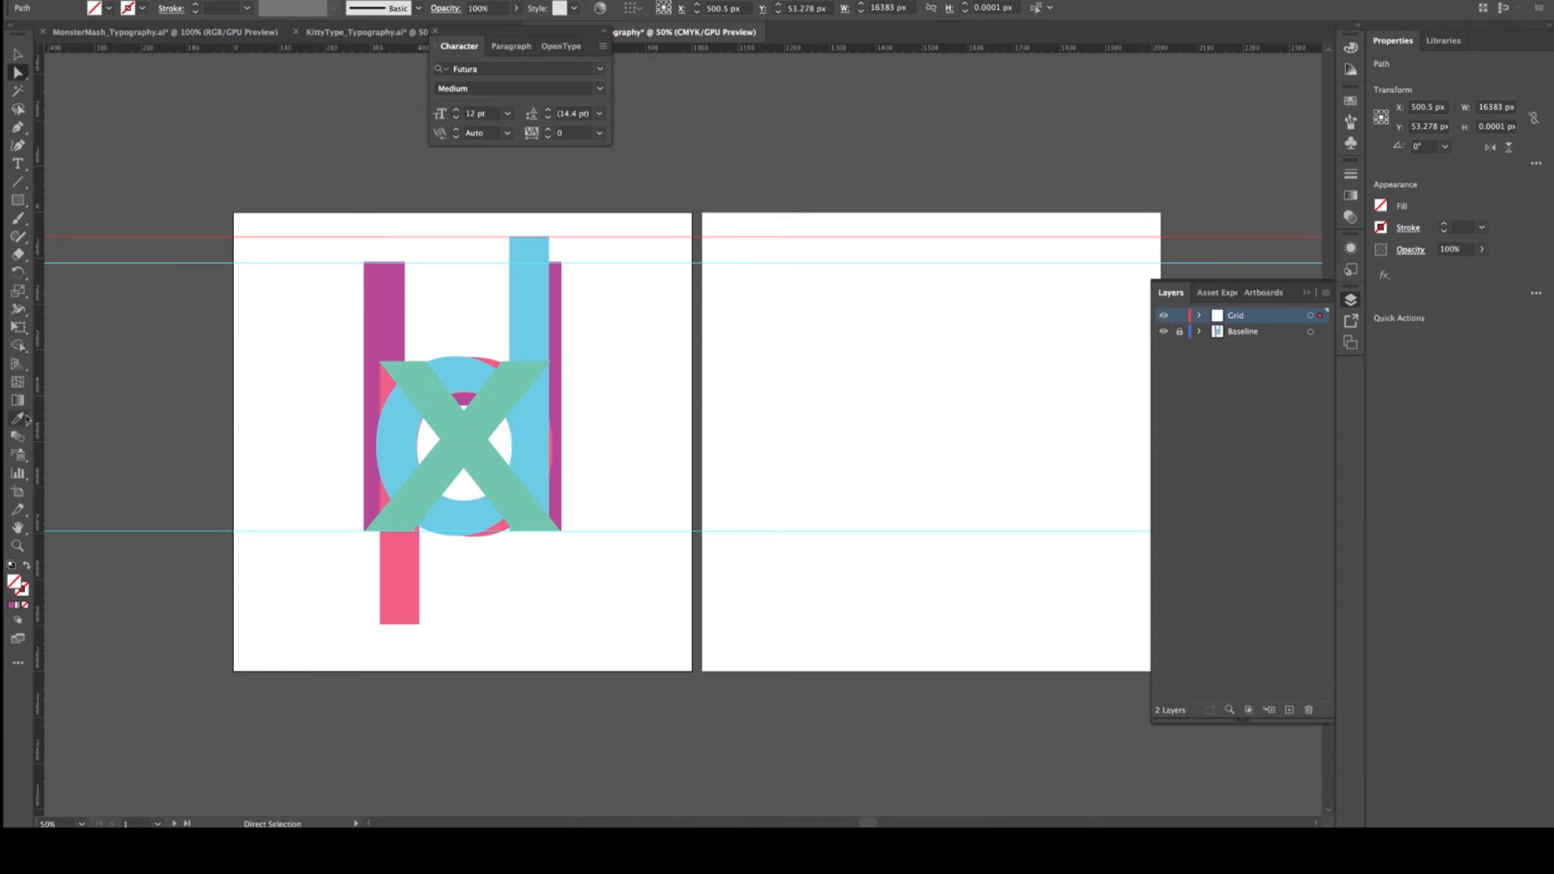
Place vertical guides at the left edge of the p's stem, about X 320 px, and its bowl's right edge, about X 695 px
left_click_drag(40, 406, 73, 408)
left_click_drag(252, 430, 378, 443)
left_click_drag(379, 441, 380, 446)
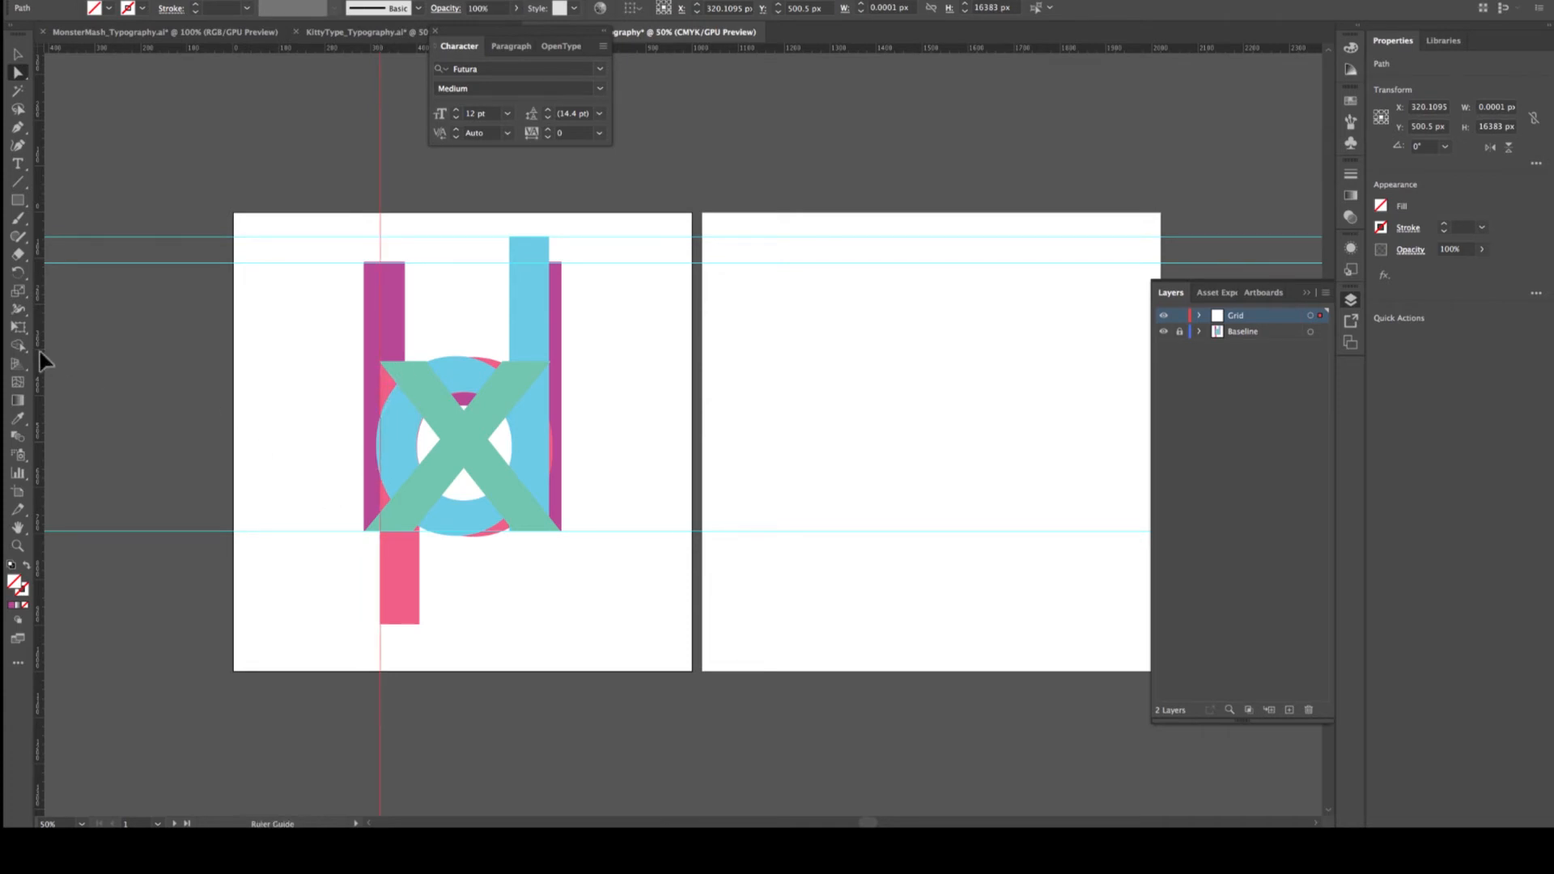
left_click_drag(254, 384, 554, 444)
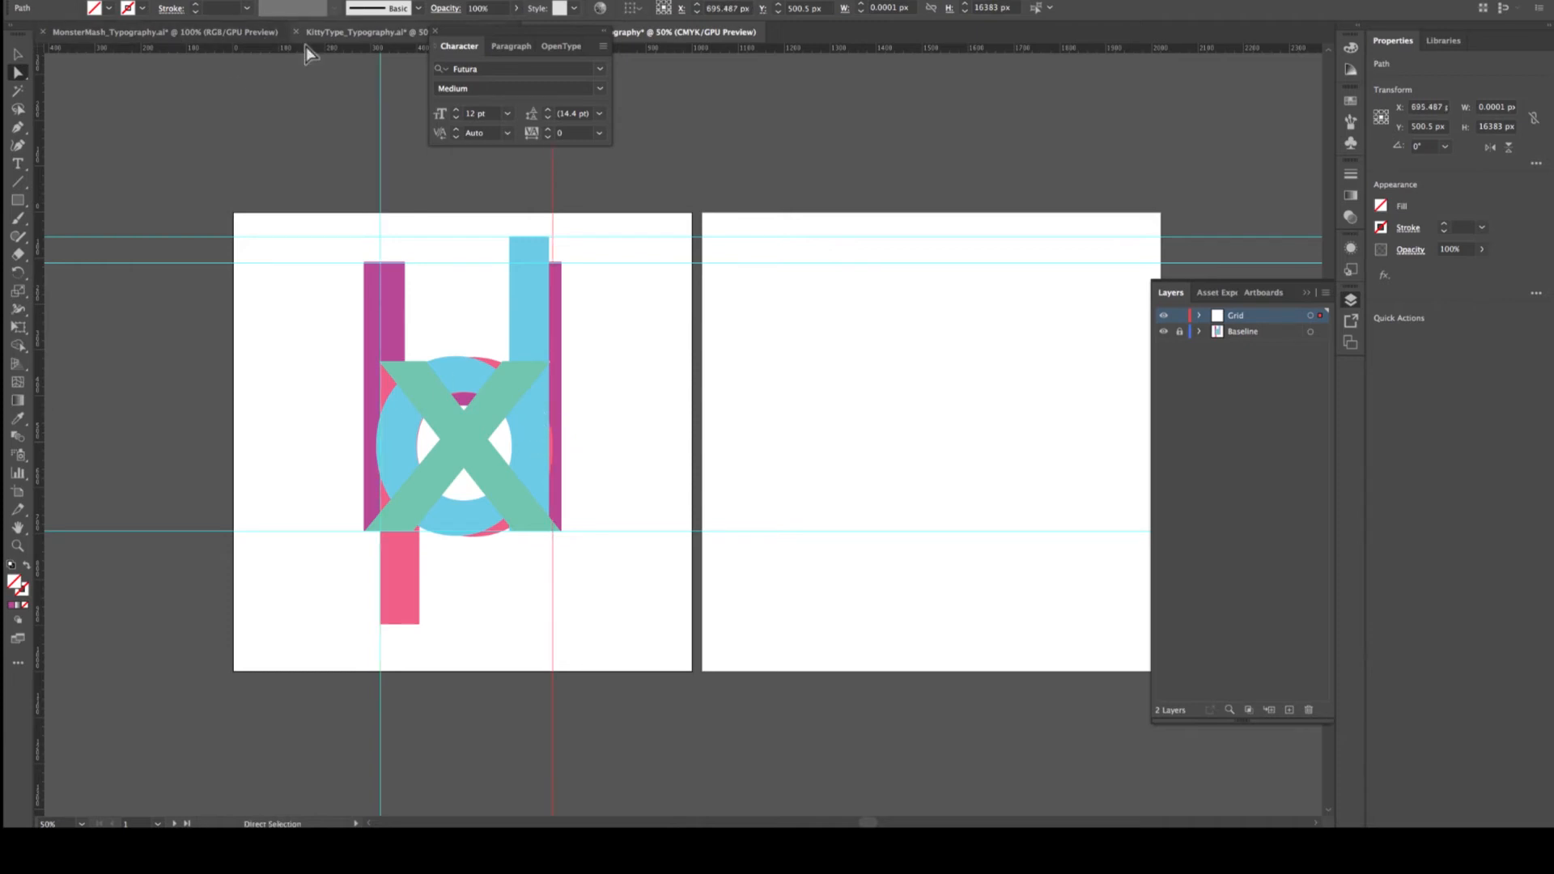
Place horizontal guides at the top of the round bowls, about Y 316 px, and at the p's descender end, about Y 899 px
left_click_drag(304, 48, 298, 356)
left_click_drag(298, 360, 297, 360)
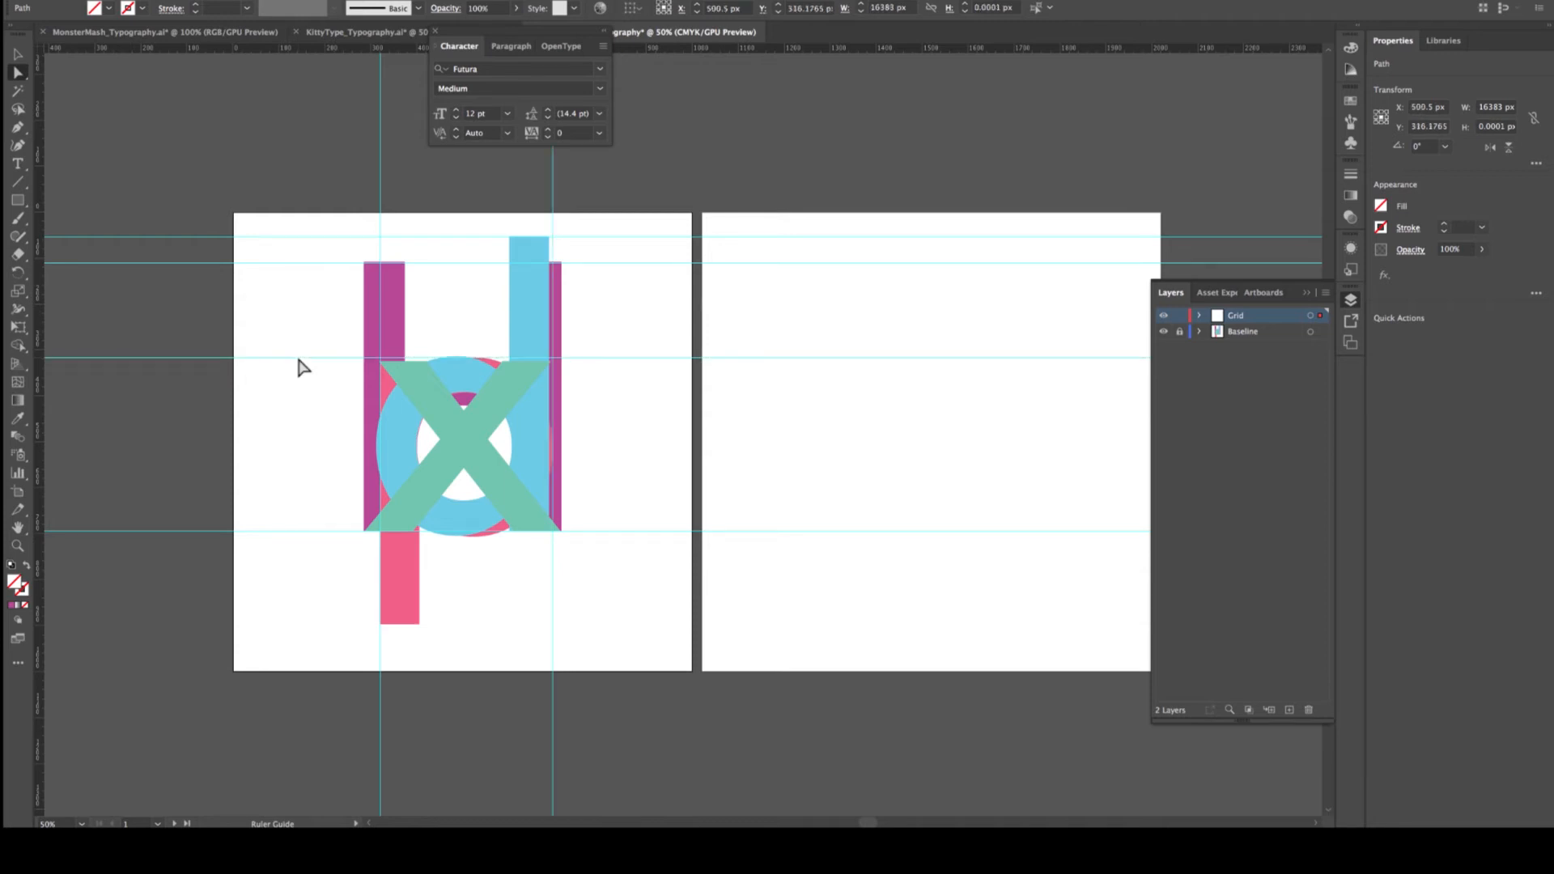
left_click(297, 357)
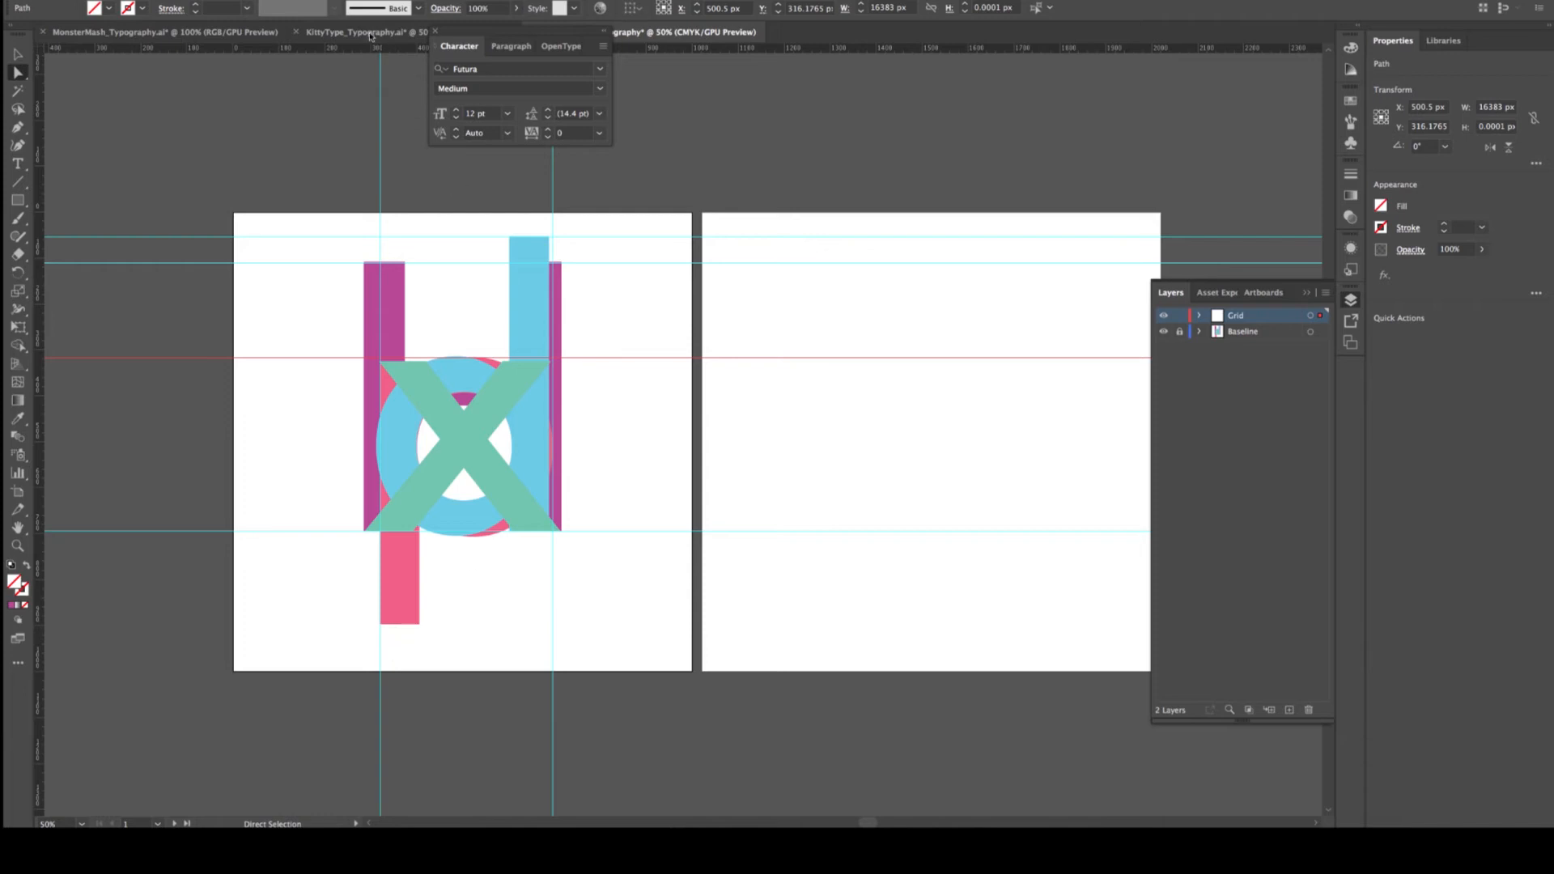
left_click_drag(364, 48, 363, 627)
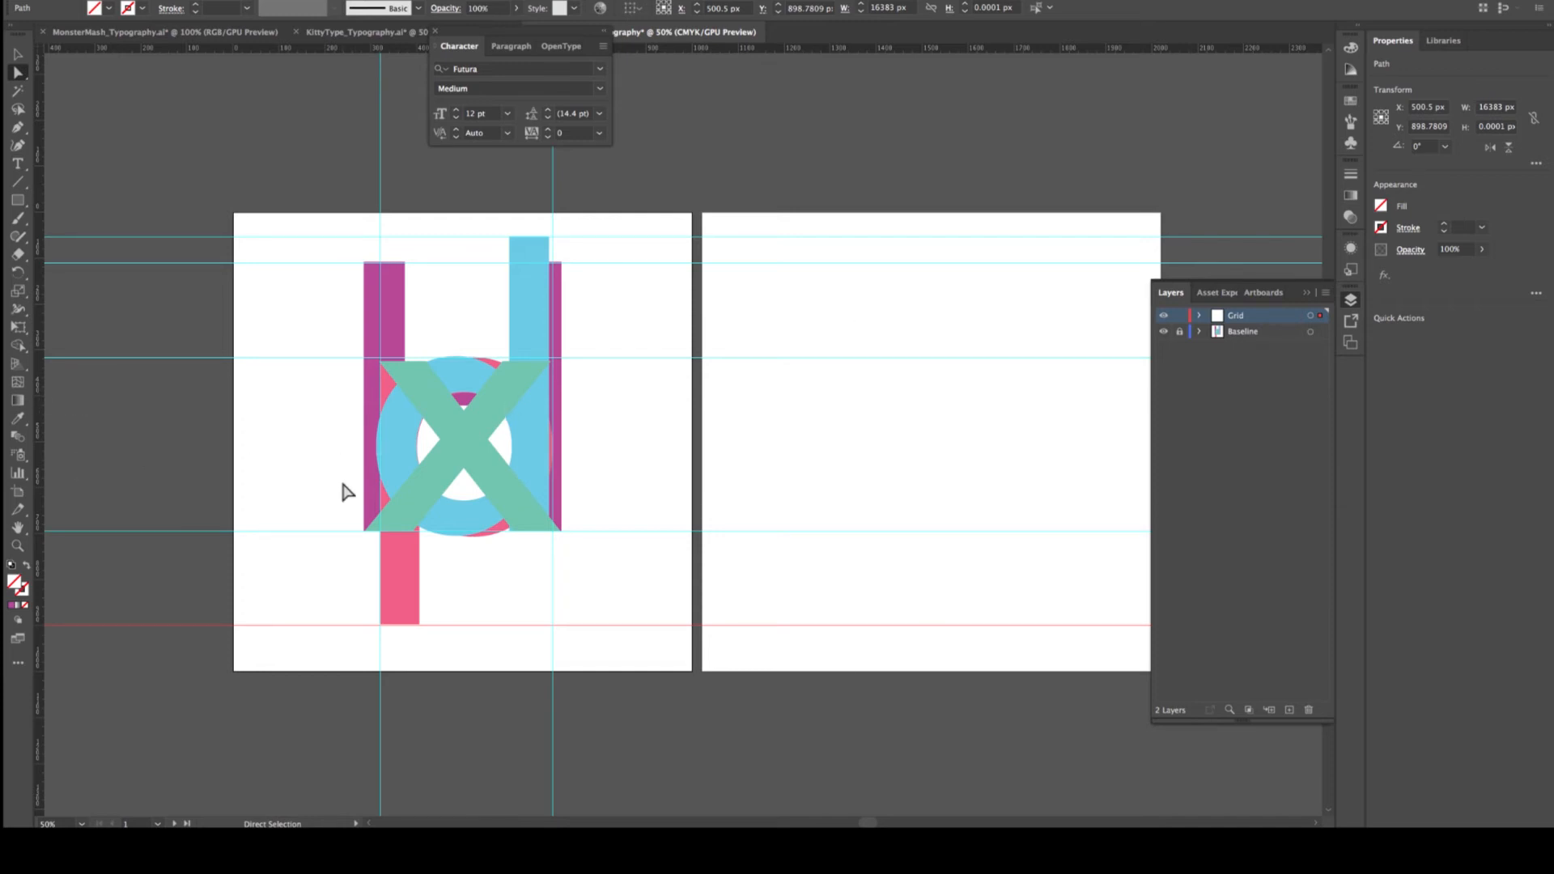
scroll(346, 491, "down", 1)
scroll(346, 491, "right", 1)
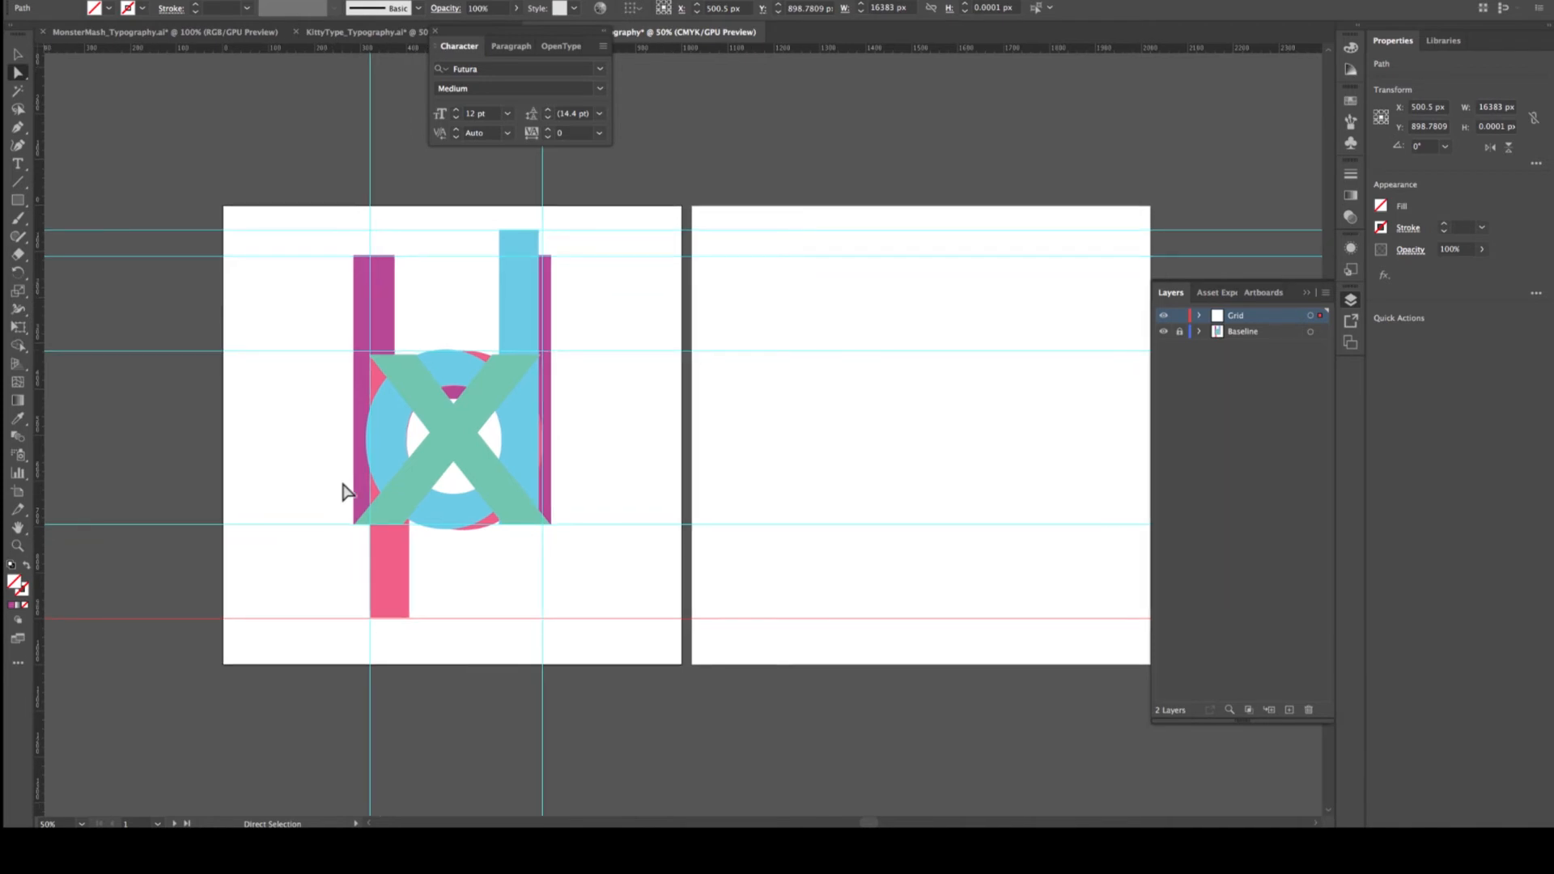
scroll(347, 491, "down", 1)
scroll(346, 491, "right", 1)
left_click(220, 483)
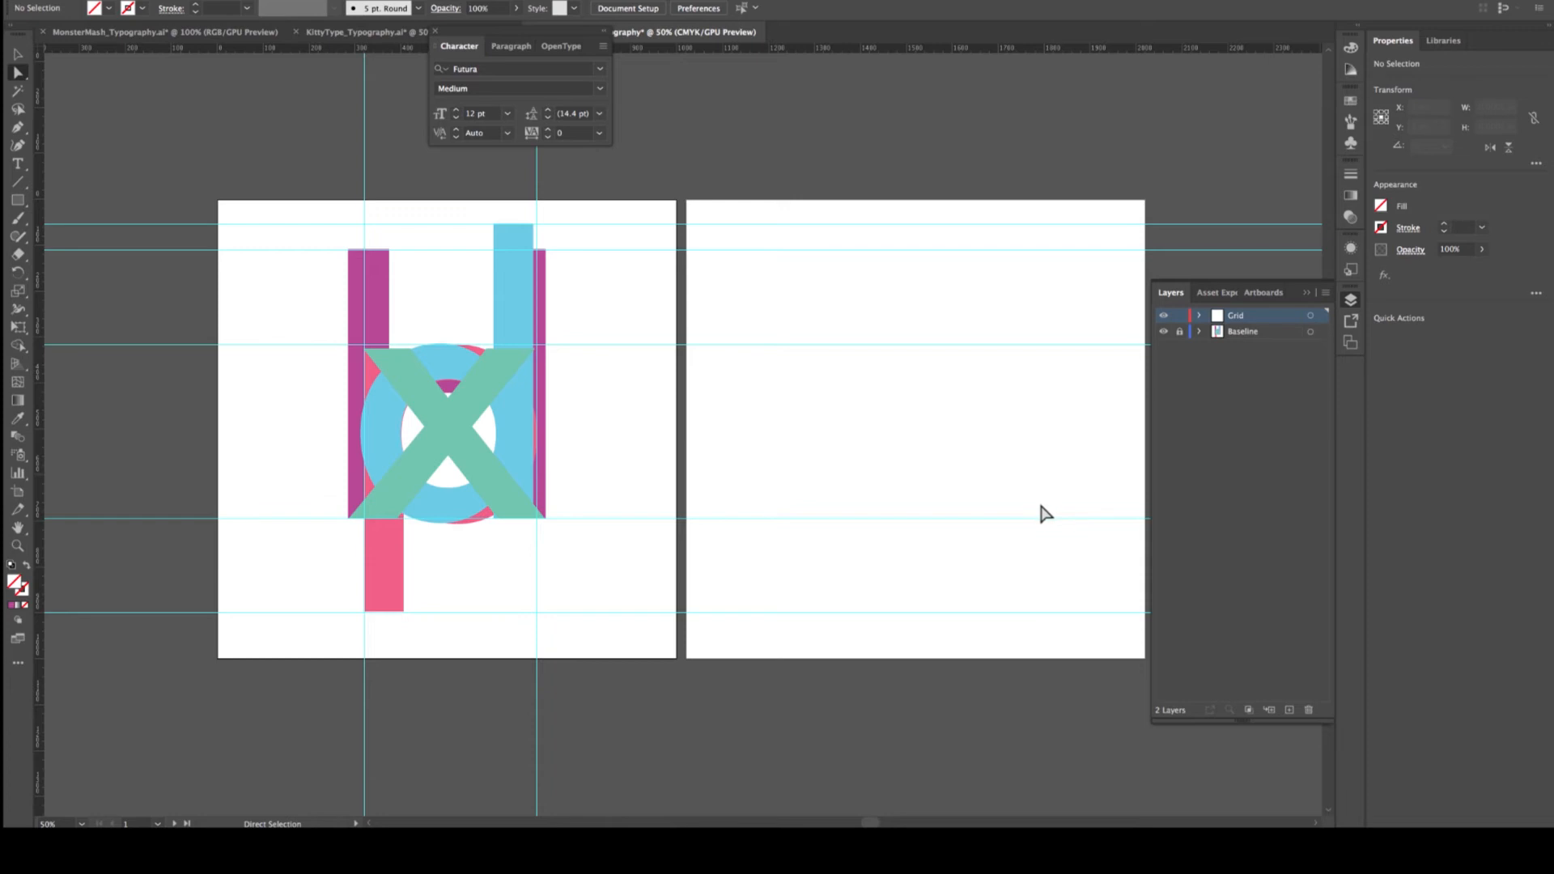
Hide the Baseline layer and lock the Grid layer
left_click(1179, 334)
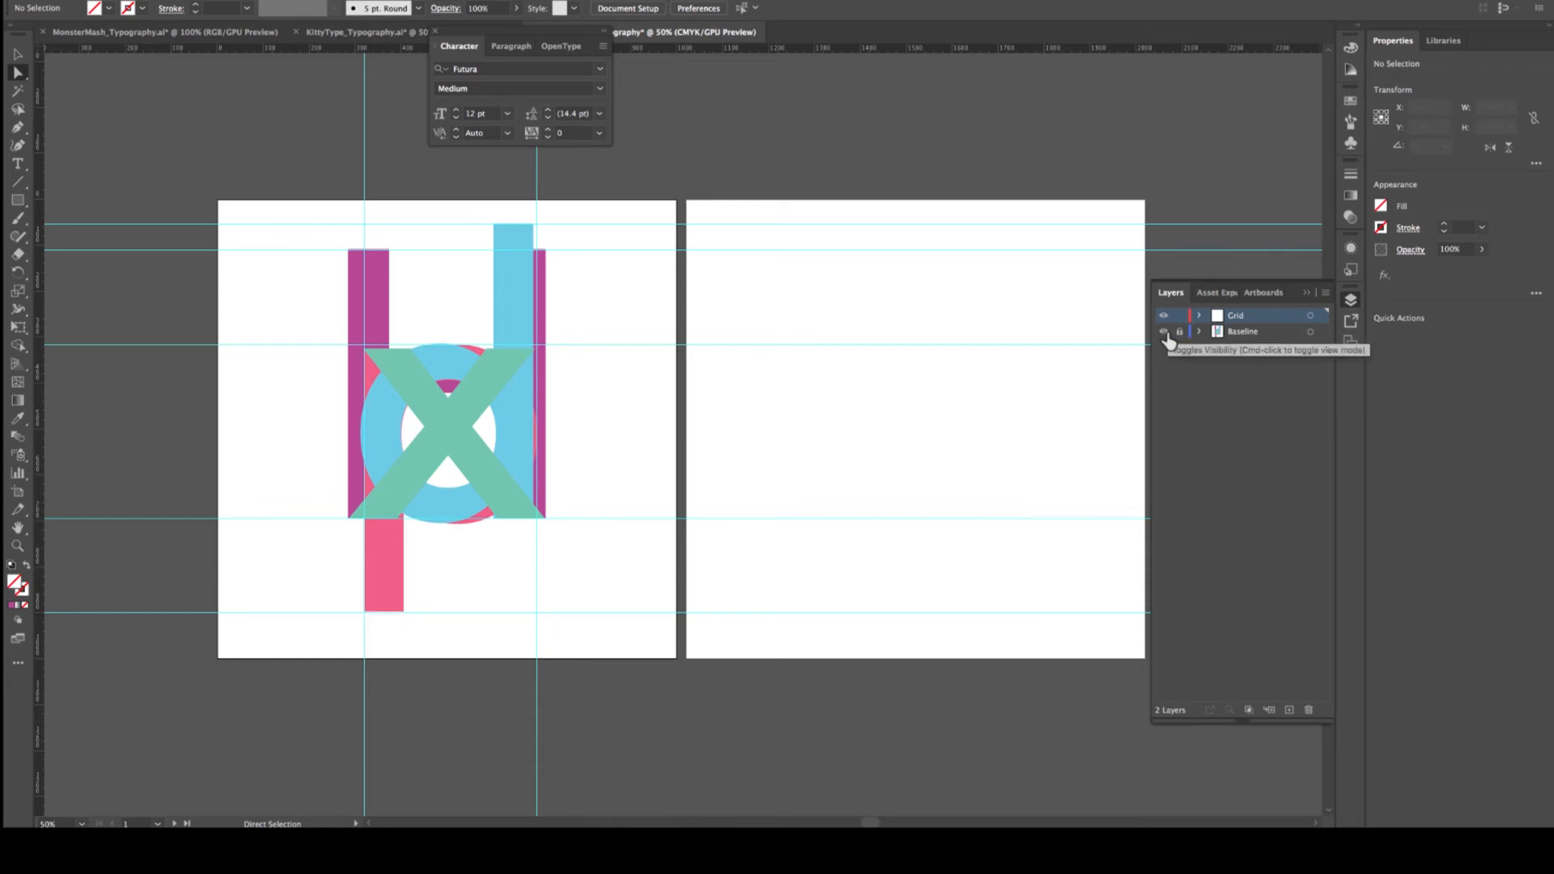
left_click(1164, 331)
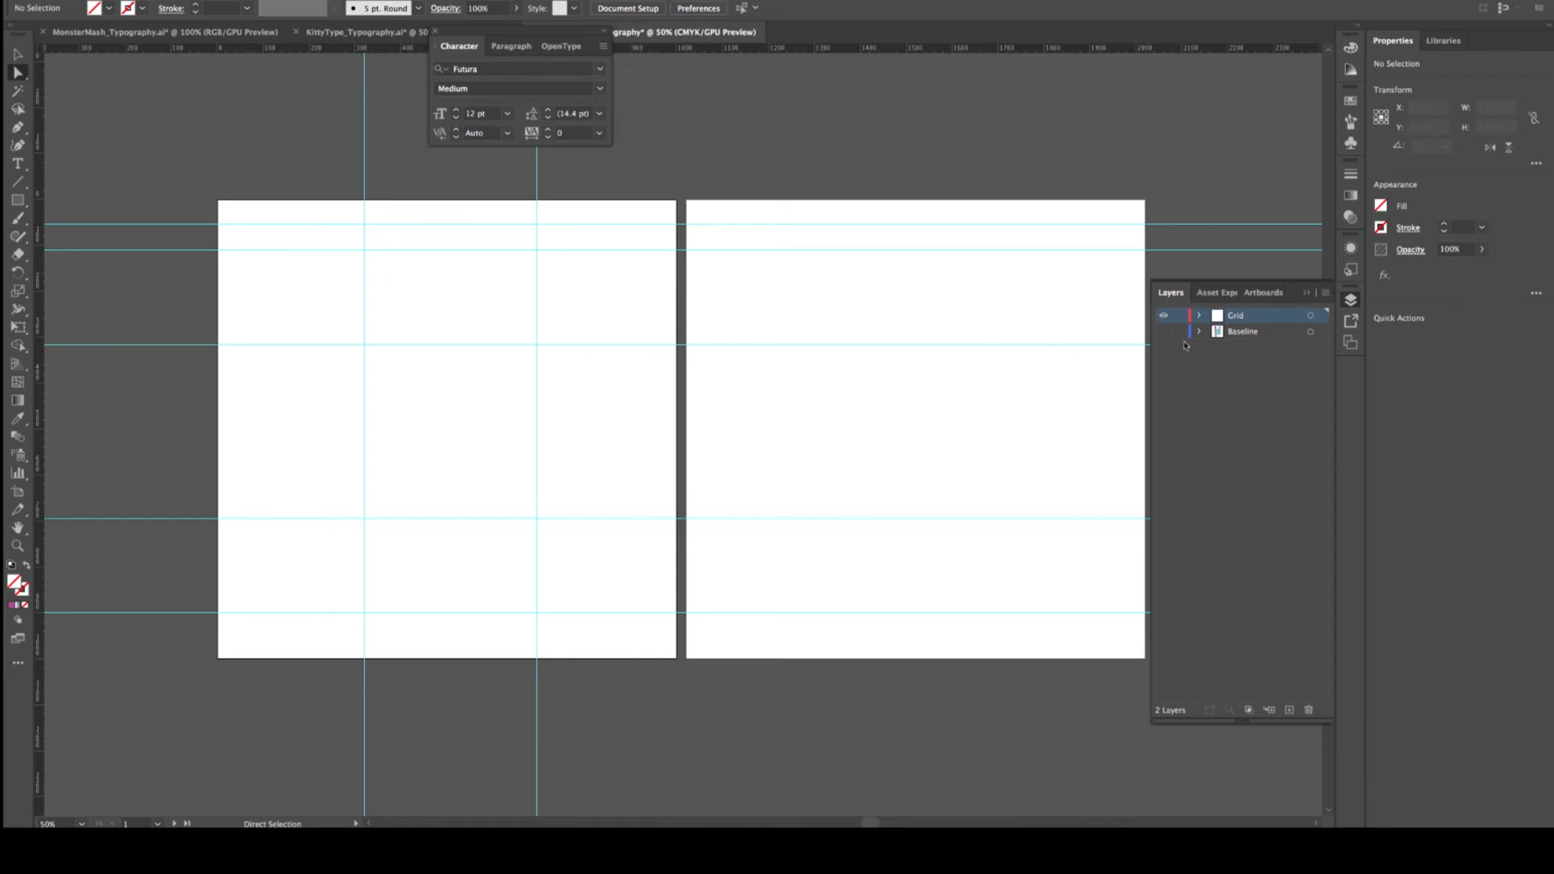
left_click(1178, 315)
Add 26 empty layers above the Grid layer, one for each letter of the alphabet
left_click(1289, 710)
left_click(1289, 710)
left_click(1289, 710)
left_click(1290, 710)
left_click(1289, 710)
left_click(1290, 711)
left_click(1289, 711)
left_click(1290, 710)
left_click(1289, 711)
left_click(1289, 711)
left_click(1290, 711)
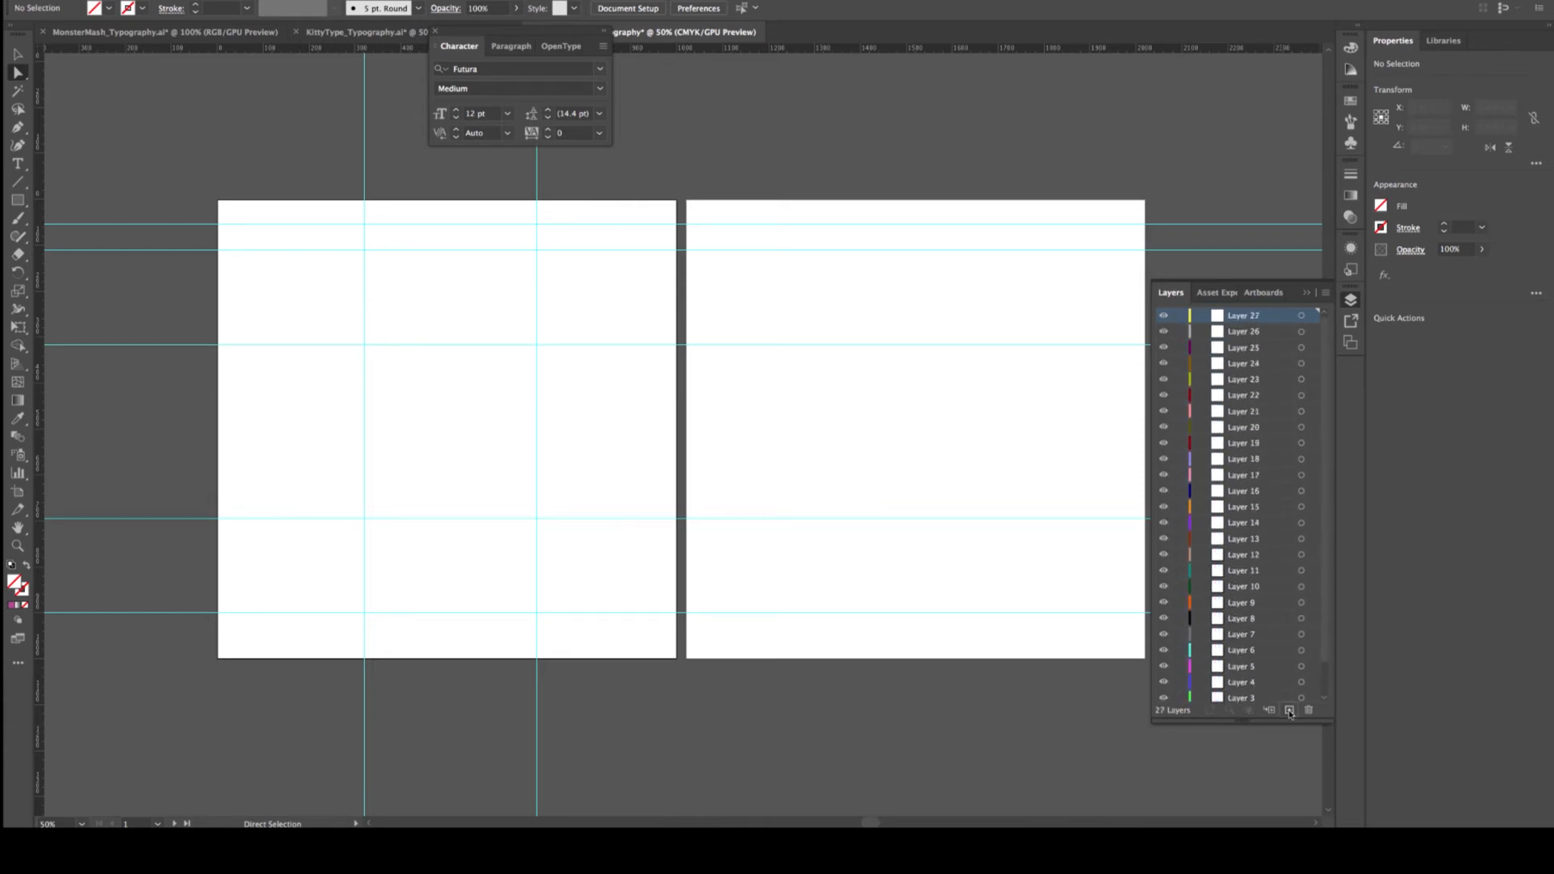
Rename Layer 3, Layer 4 and Layer 5 as a, b and c
scroll(1270, 659, "down", 3)
left_click(1246, 665)
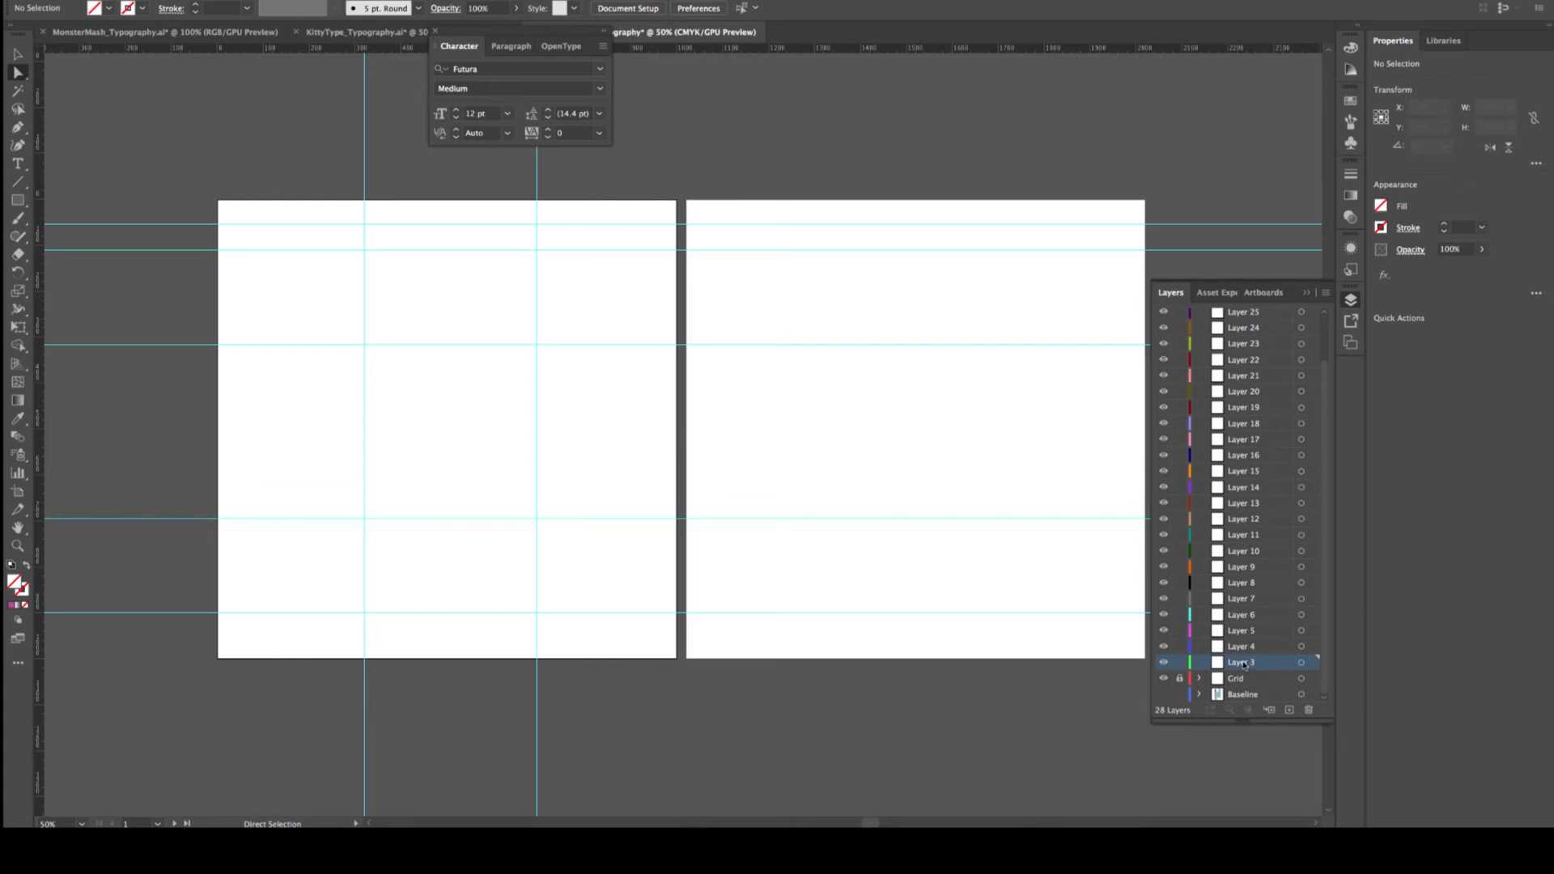
double_click(1243, 663)
type("I")
left_click(1241, 648)
double_click(1241, 649)
type("b")
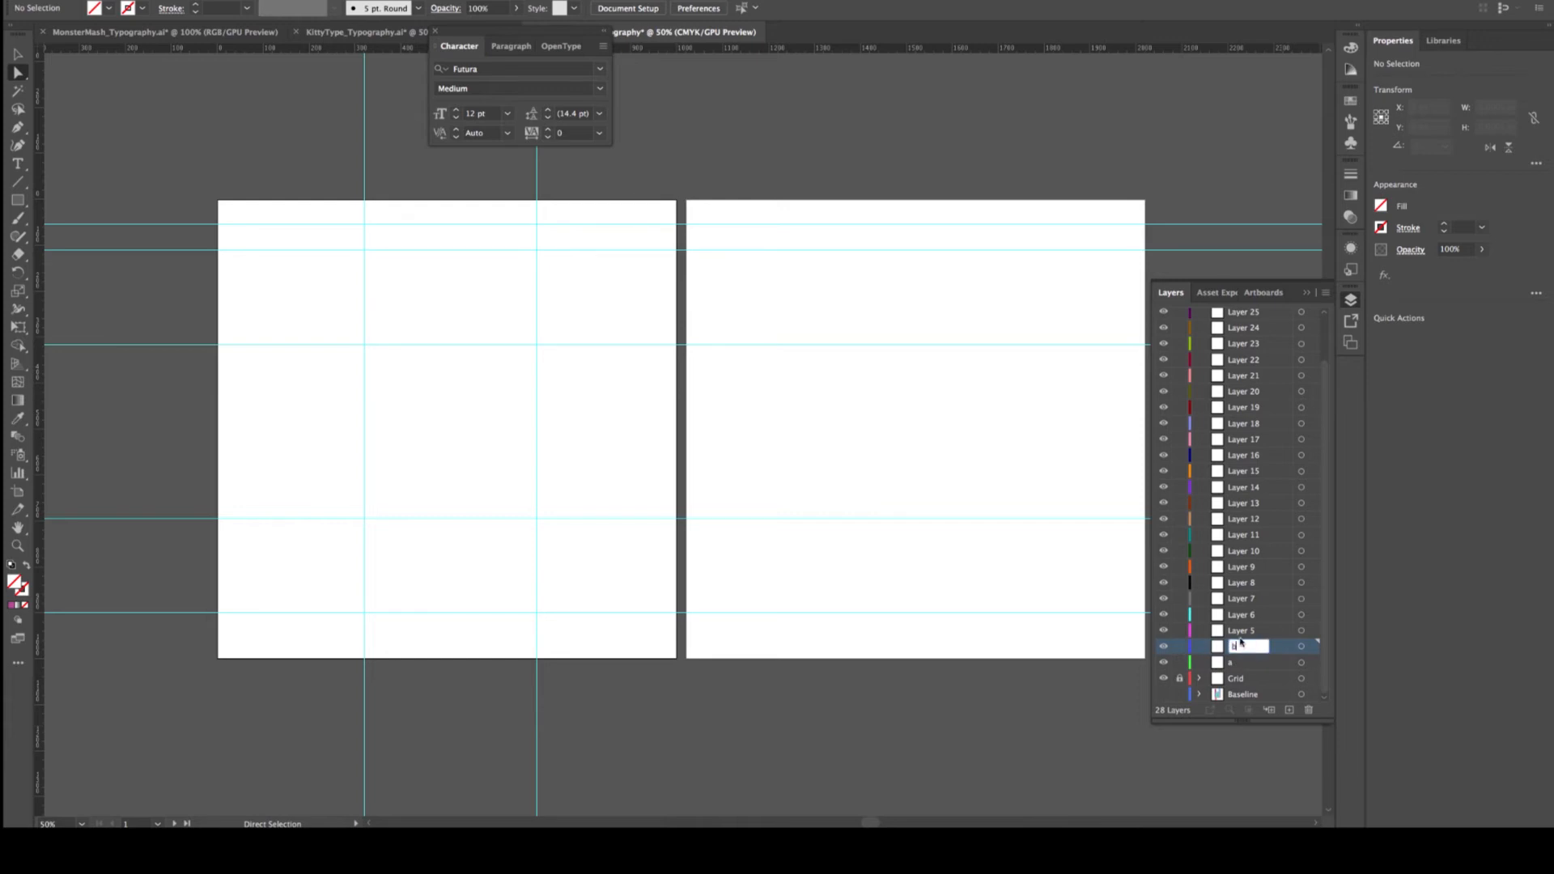
left_click(1236, 636)
double_click(1235, 636)
type("c")
Rename Layer 6 through Layer 9 as d, e, f and g
left_click(1239, 615)
scroll(1222, 662, "up", 1)
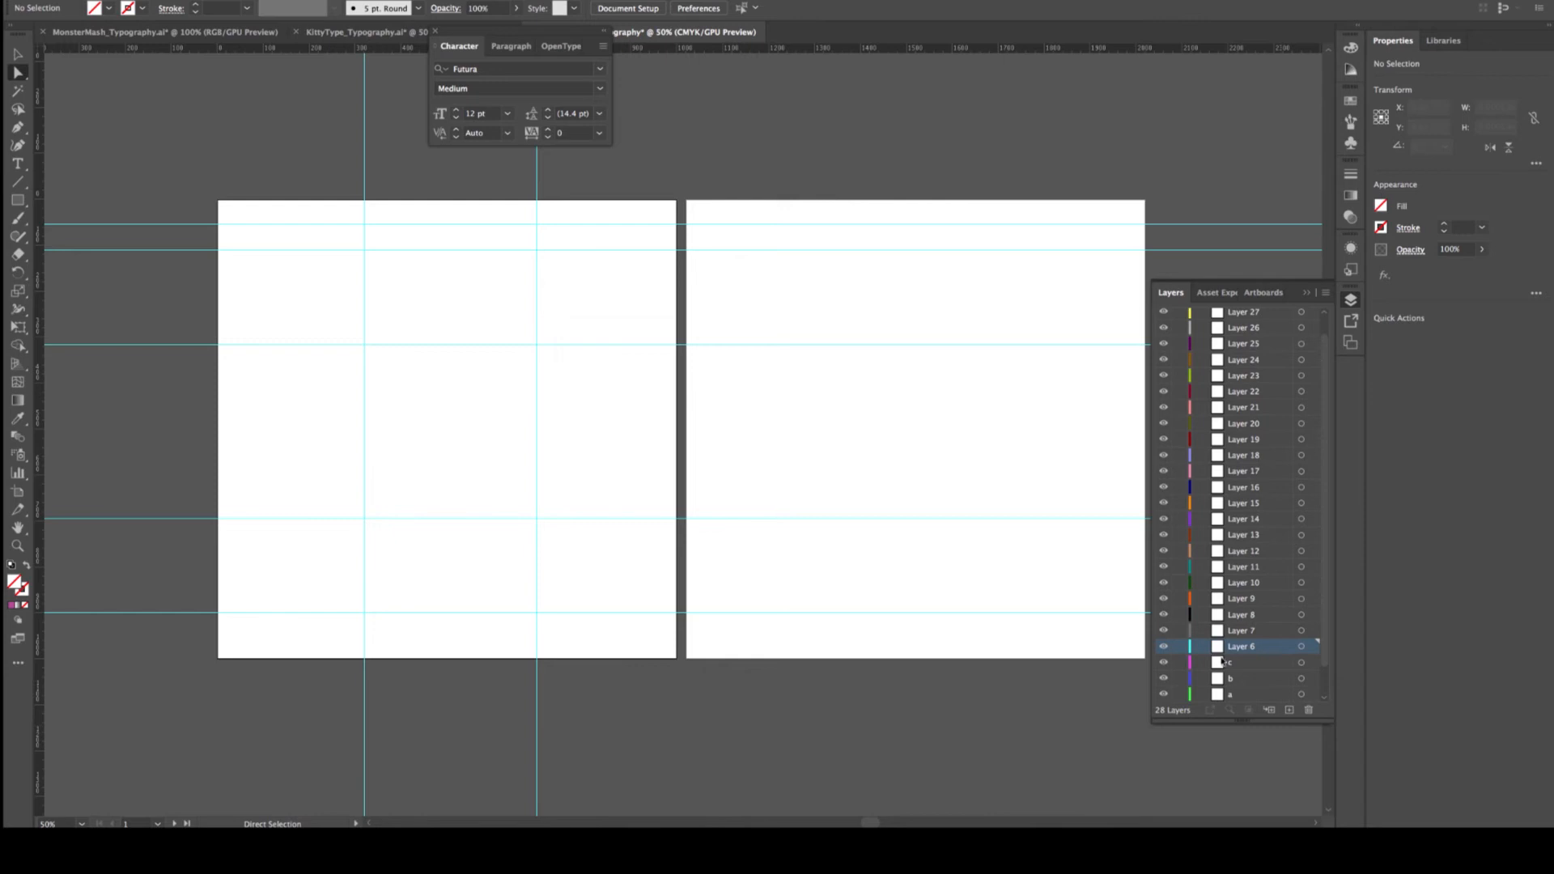
double_click(1235, 646)
type("d")
left_click(1239, 630)
double_click(1238, 631)
type("e")
left_click(1238, 616)
double_click(1238, 615)
type("f")
left_click(1239, 599)
double_click(1239, 599)
type("g")
Rename Layer 10 through Layer 13 as h, i, j and k
left_click(1242, 583)
scroll(1243, 583, "up", 1)
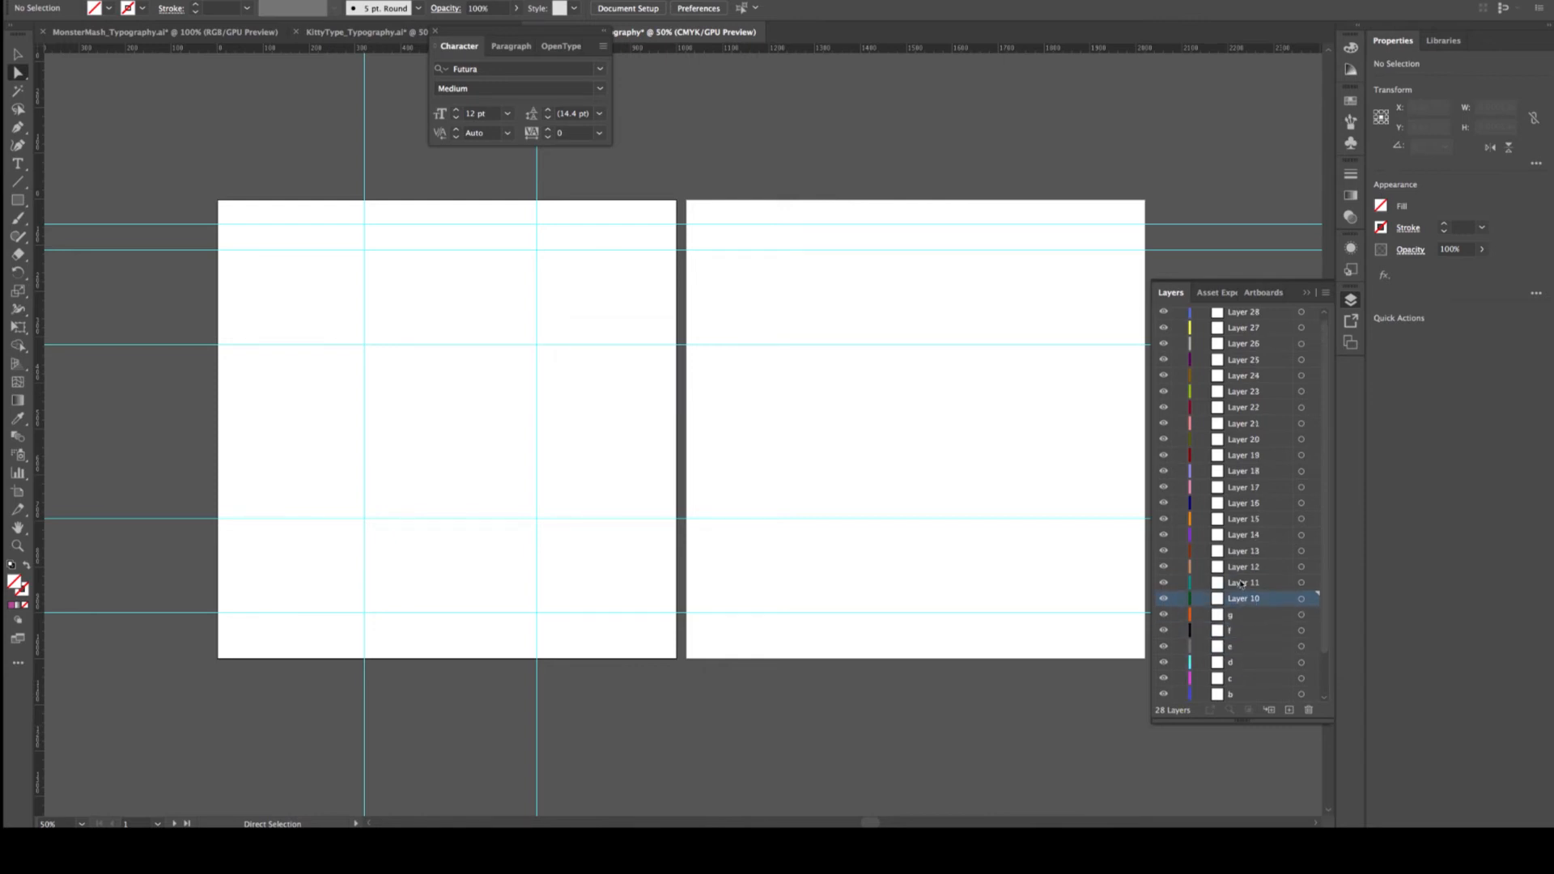
double_click(1236, 599)
type("h")
left_click(1239, 583)
double_click(1239, 583)
type("i")
left_click(1239, 567)
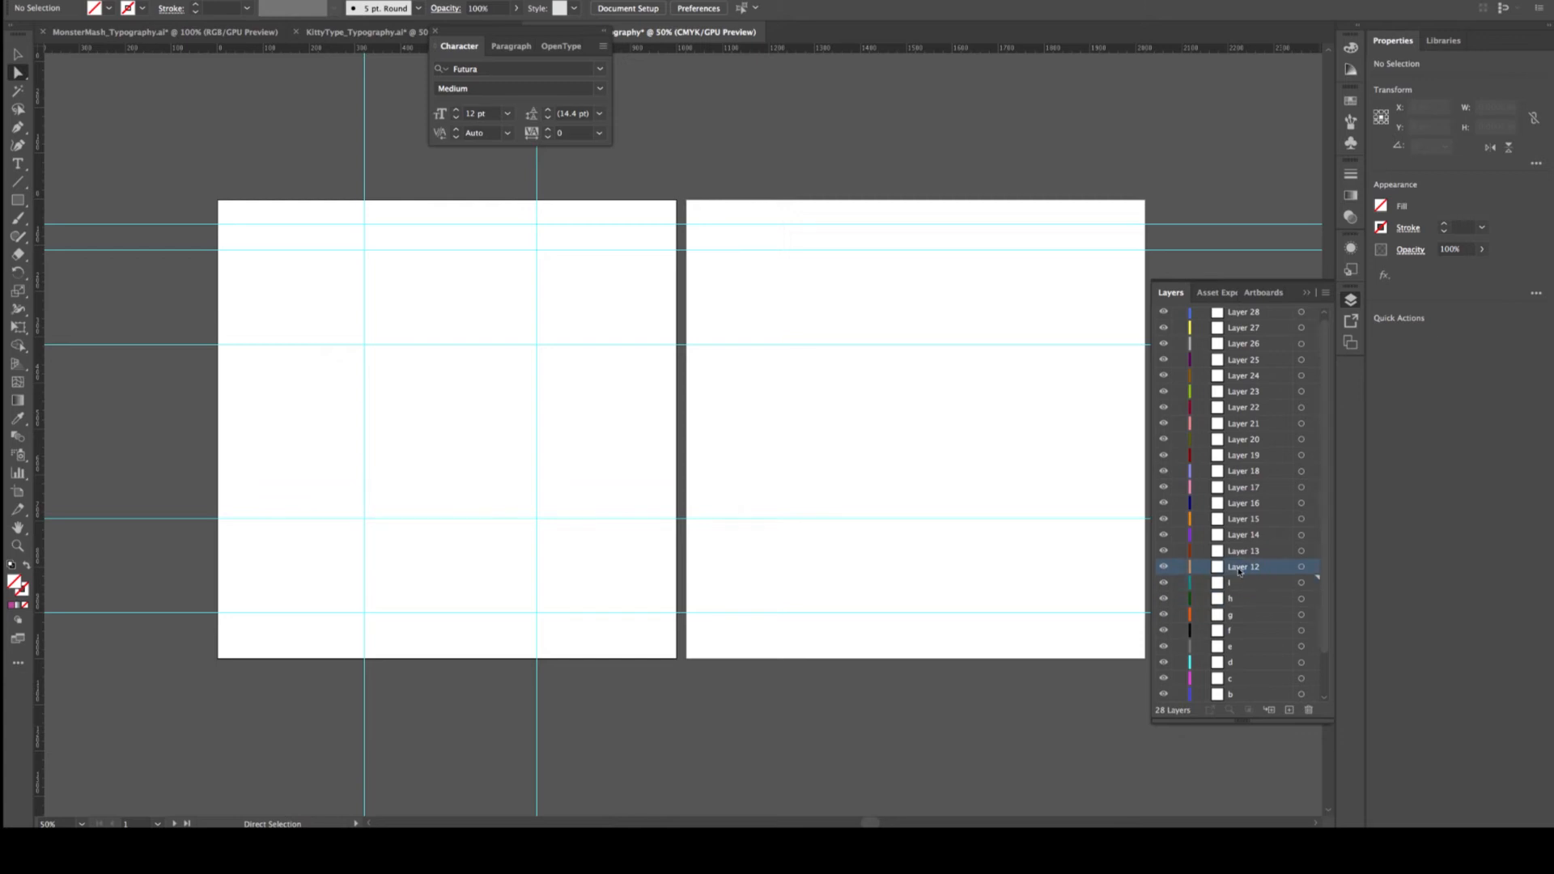
double_click(1239, 566)
type("j")
left_click(1239, 551)
double_click(1239, 551)
type("k")
Rename Layer 14 through Layer 17 as l, m, n and o
left_click(1237, 534)
double_click(1237, 534)
type("l")
left_click(1237, 519)
double_click(1237, 519)
type("m")
left_click(1238, 503)
double_click(1238, 504)
type("n")
left_click(1237, 487)
double_click(1237, 488)
type("o")
Rename Layer 18 through Layer 22 as p, q, r, s and t
left_click(1235, 472)
double_click(1235, 472)
type("p")
left_click(1236, 456)
double_click(1236, 456)
type("q")
left_click(1237, 439)
double_click(1236, 439)
type("r")
left_click(1237, 424)
double_click(1236, 424)
type("s")
left_click(1235, 407)
double_click(1234, 407)
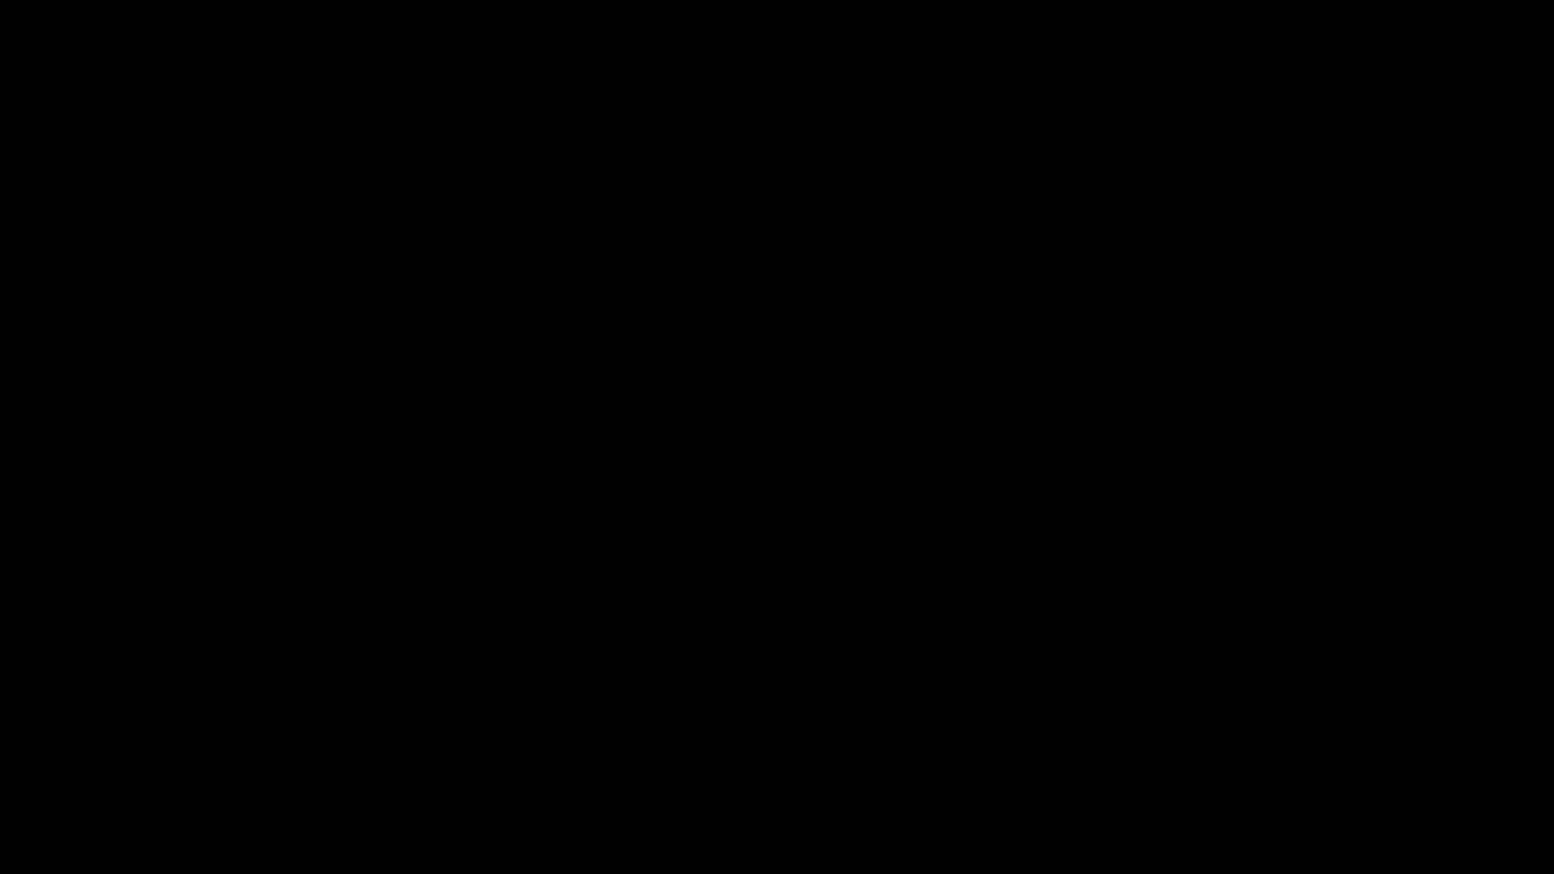
scroll(1234, 407, "down", 1)
type("t")
left_click(1241, 376)
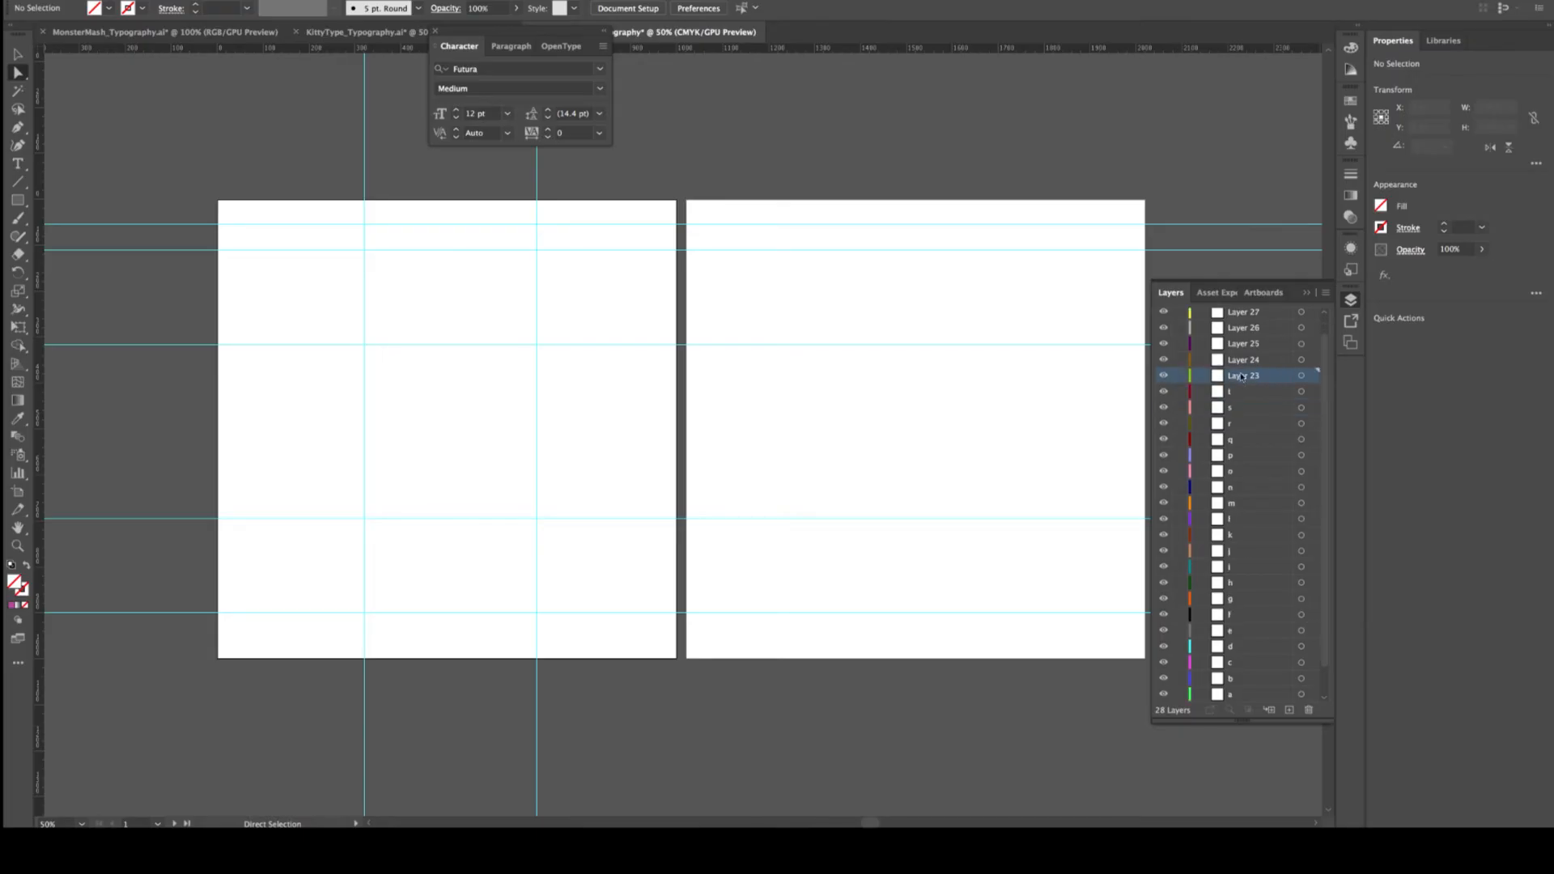
Rename Layer 23, Layer 24 and Layer 25 as u, v and w
double_click(1243, 376)
type("u")
left_click(1243, 362)
double_click(1243, 362)
type("v")
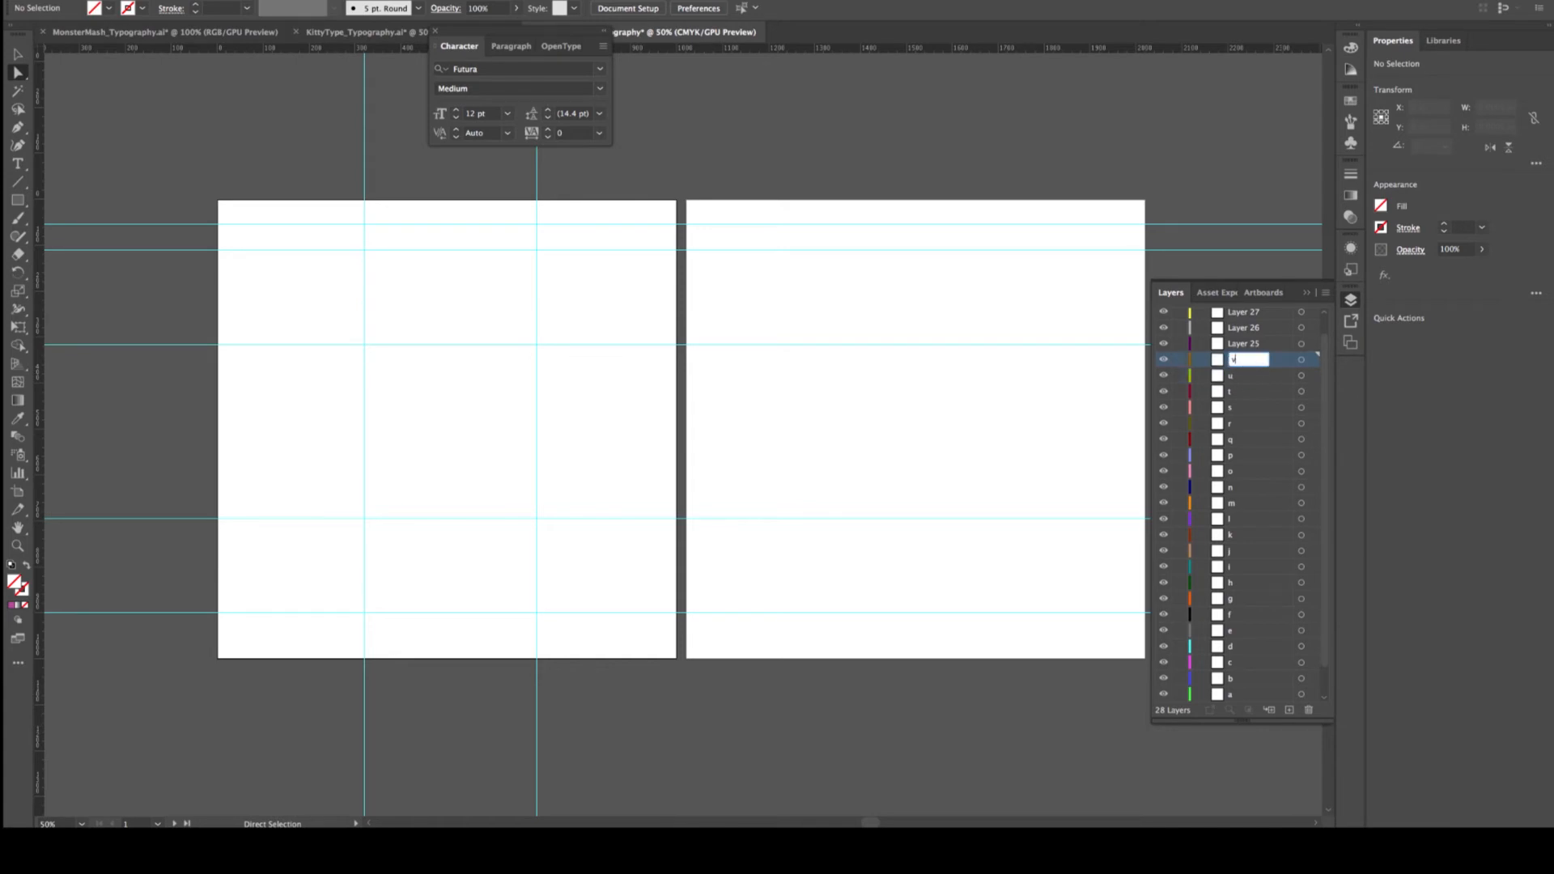
left_click(1242, 346)
double_click(1240, 344)
type("w")
Rename Layer 26, Layer 27 and Layer 28 as x, y and z
left_click(1246, 328)
double_click(1246, 329)
type("x")
scroll(1243, 344, "up", 1)
left_click(1244, 333)
double_click(1244, 332)
type("y")
left_click(1244, 317)
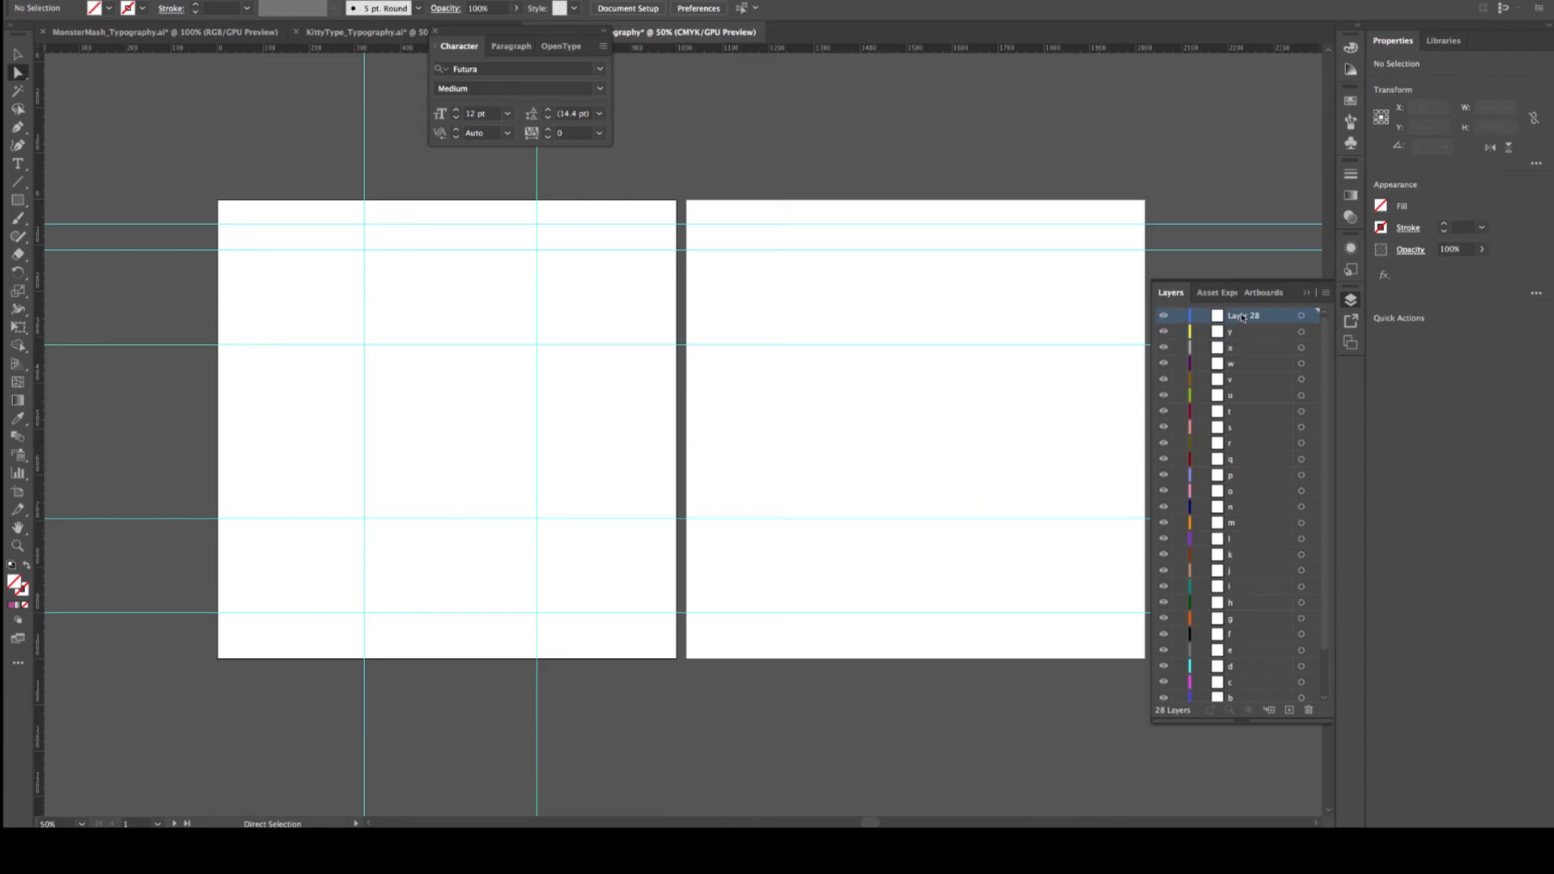
double_click(1241, 316)
type("z")
left_click(1085, 391)
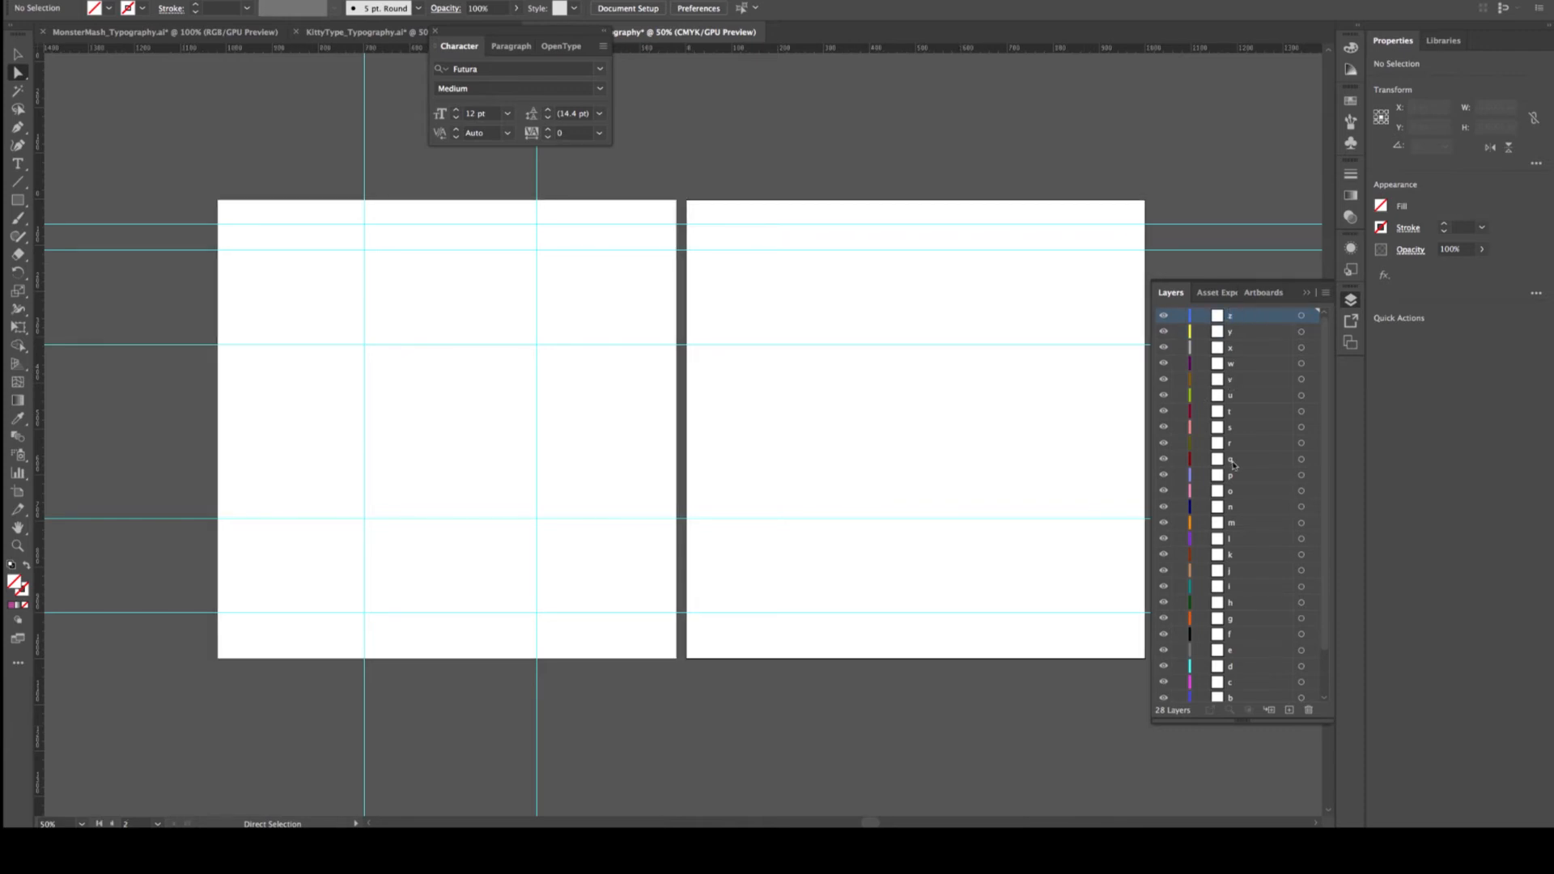
Hide the letter layers b through z, keeping layer a and the Grid layer visible
scroll(1232, 464, "down", 3)
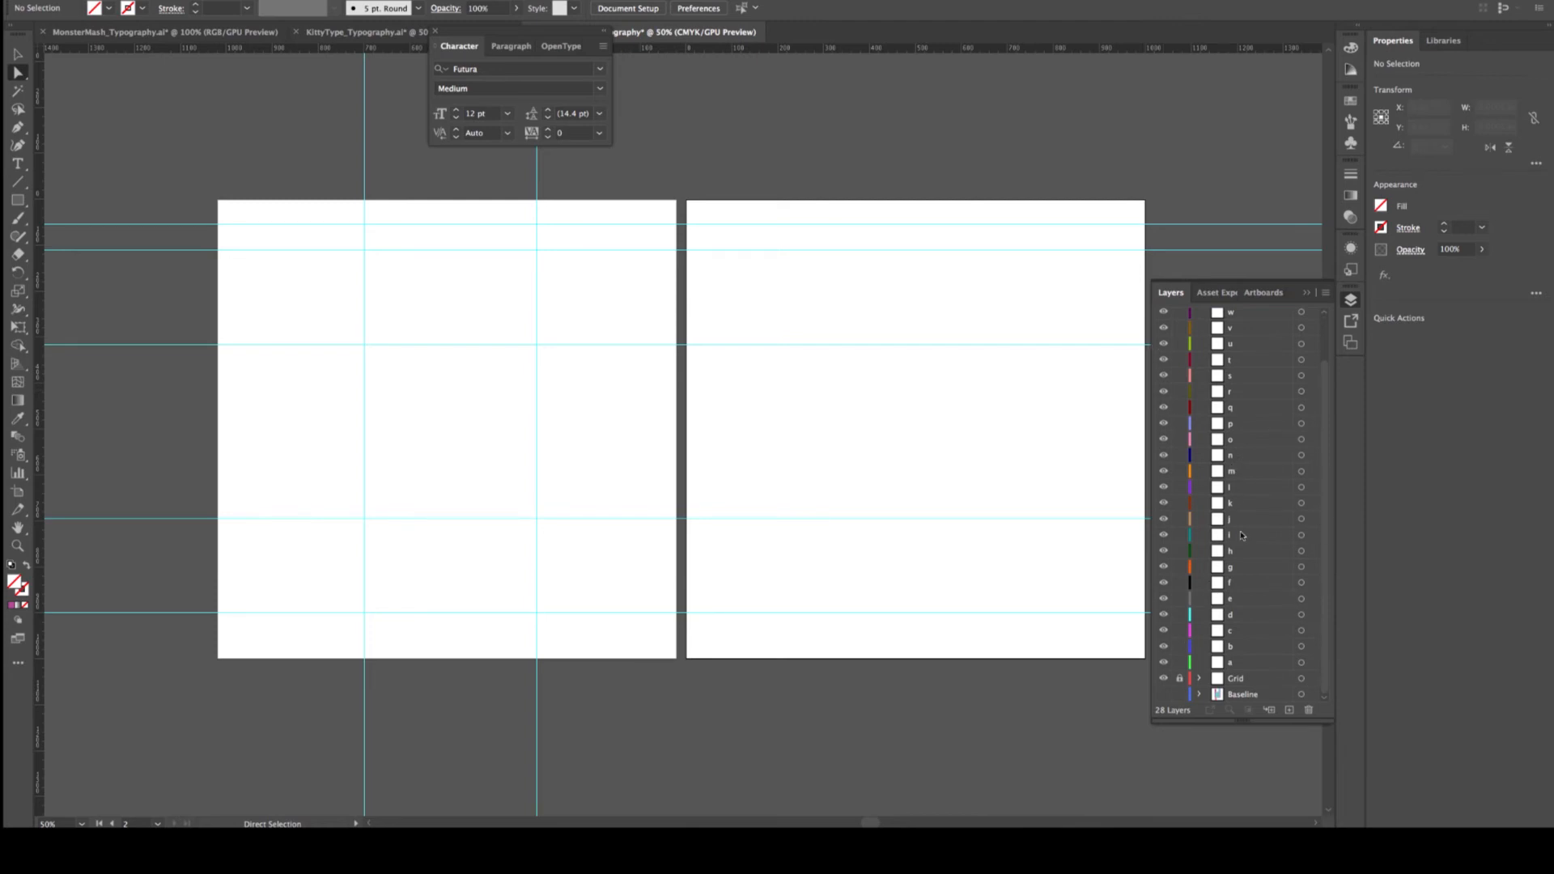
scroll(1242, 535, "up", 3)
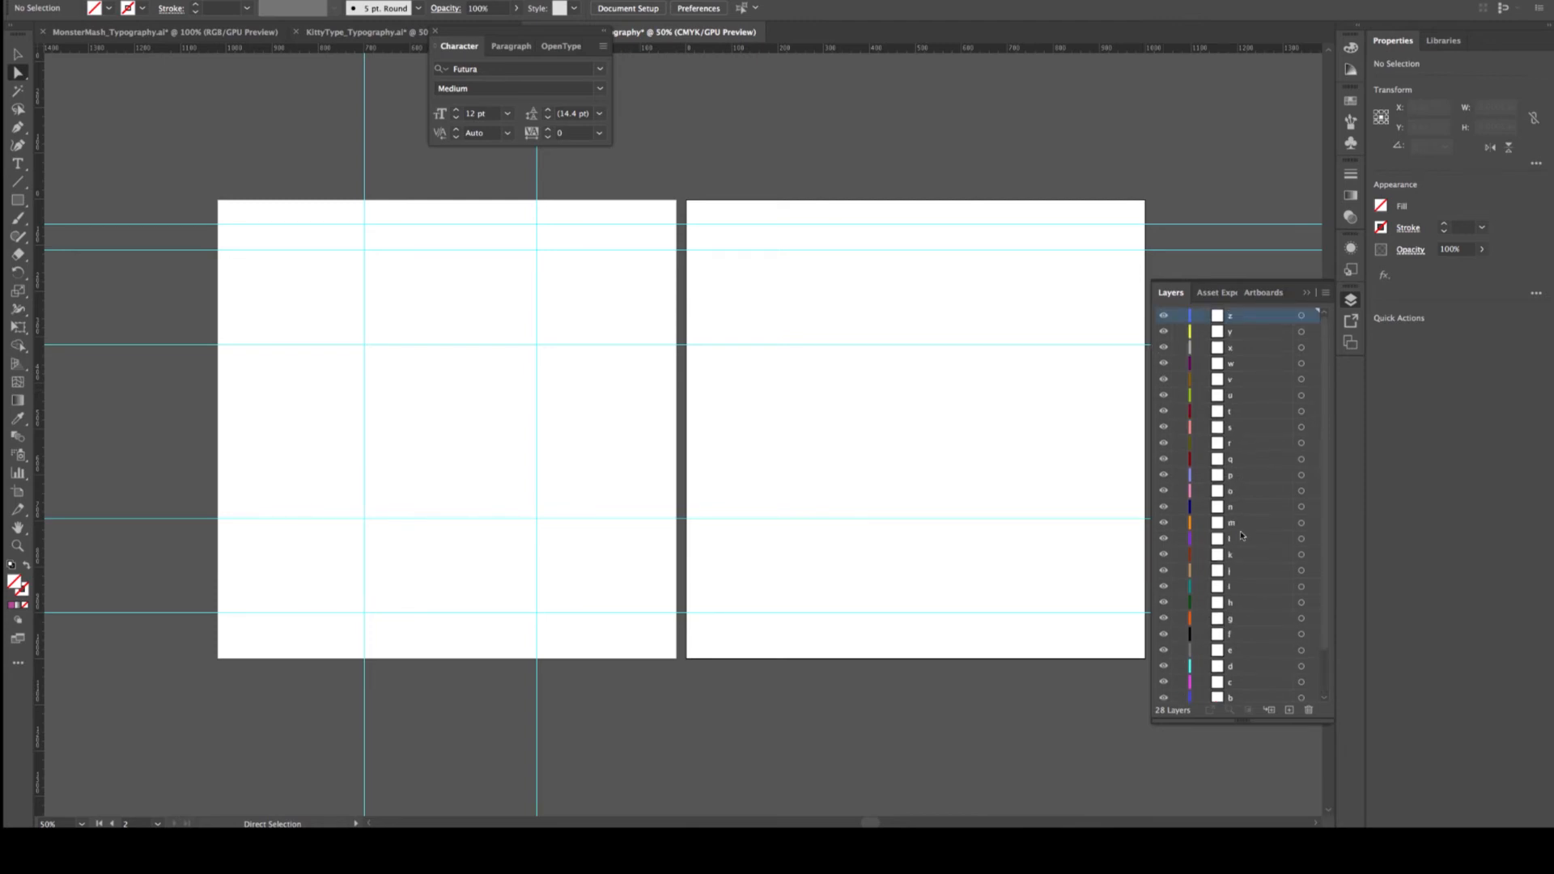
scroll(1242, 535, "down", 3)
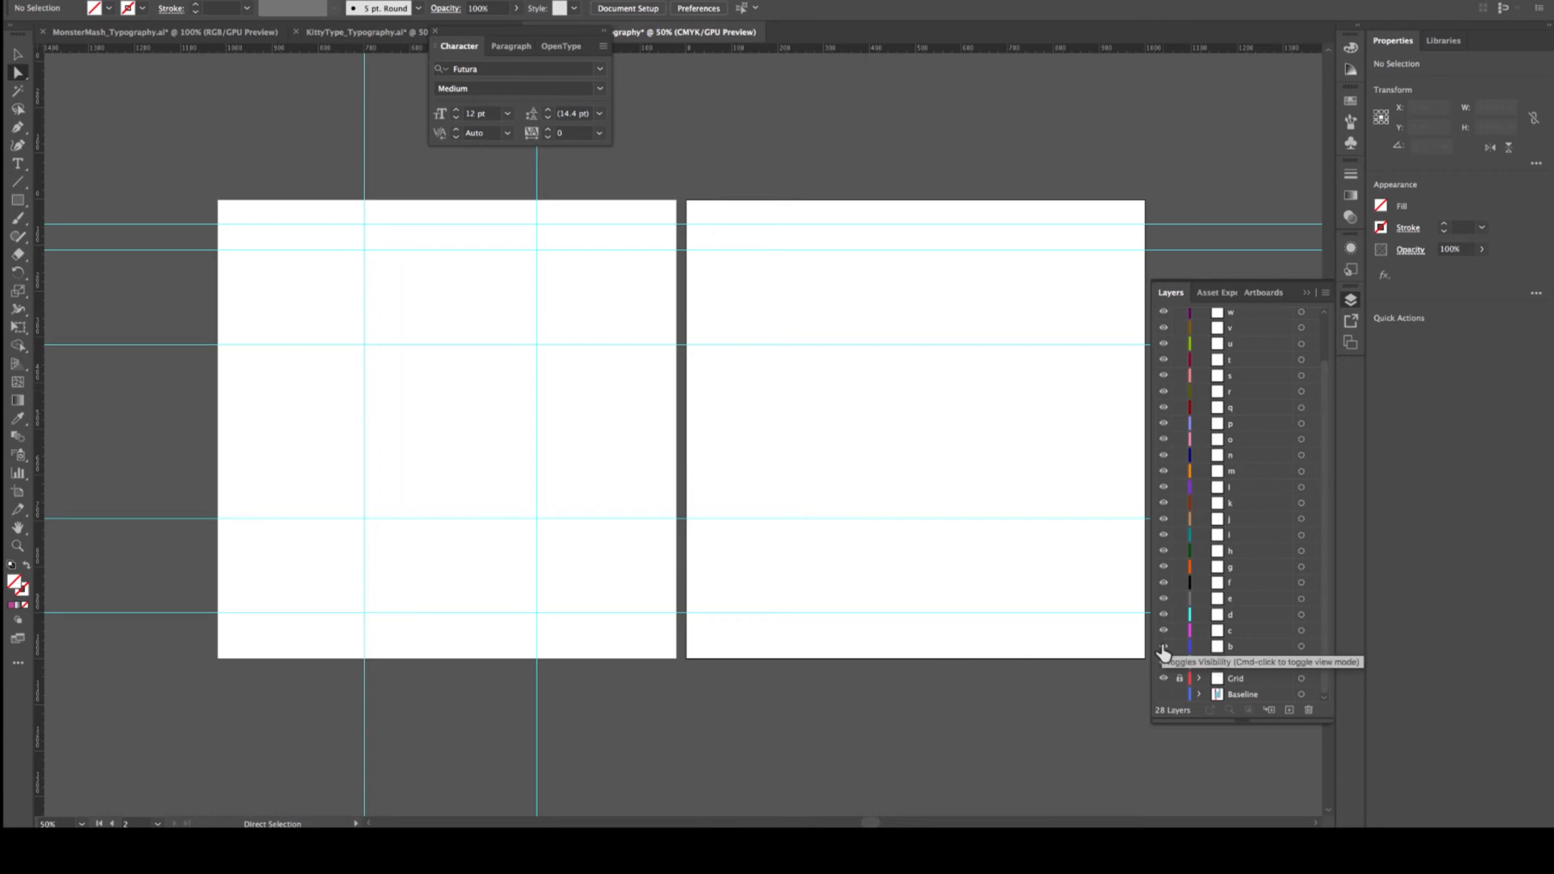
left_click_drag(1163, 648, 1162, 321)
scroll(1205, 417, "up", 3)
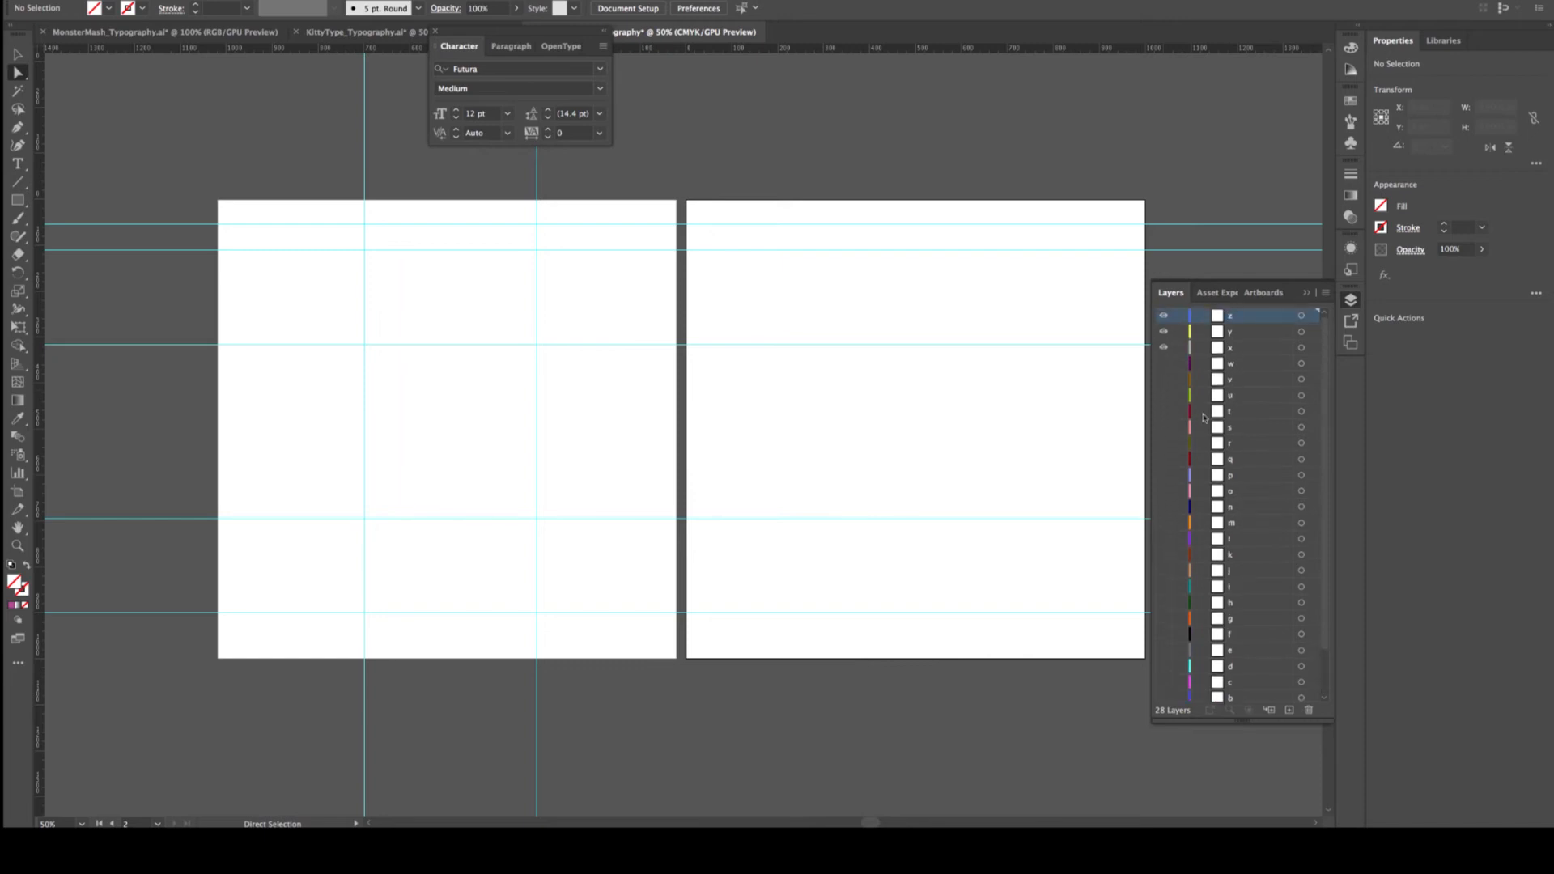
left_click_drag(1163, 348, 1164, 315)
On layer a, draw a circle about 378 px in diameter inside the central square of guides on the first artboard
scroll(1220, 421, "down", 3)
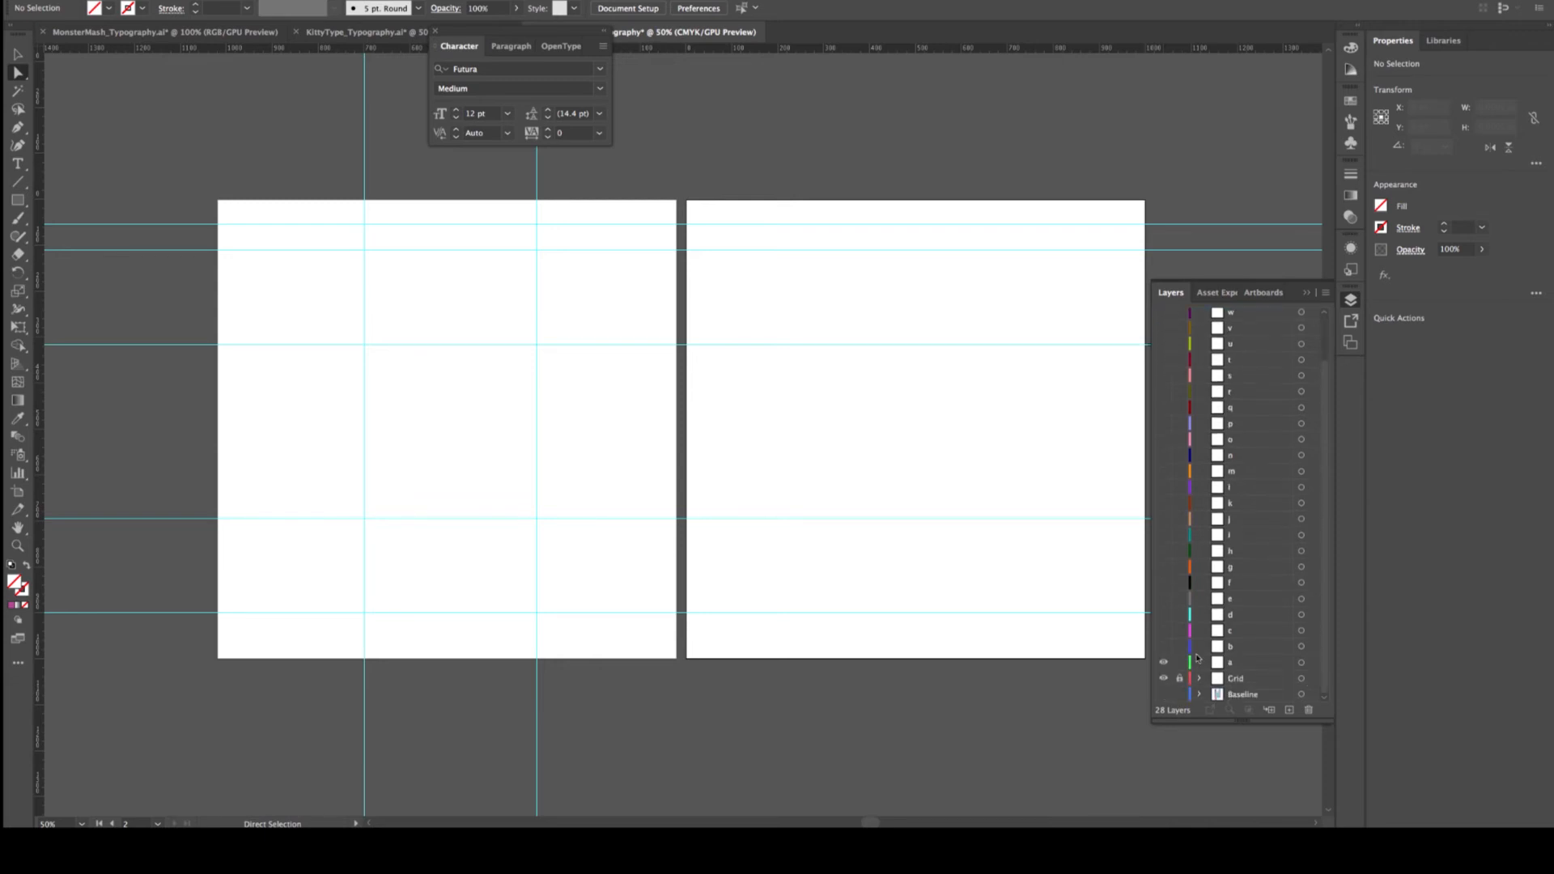
left_click(1229, 665)
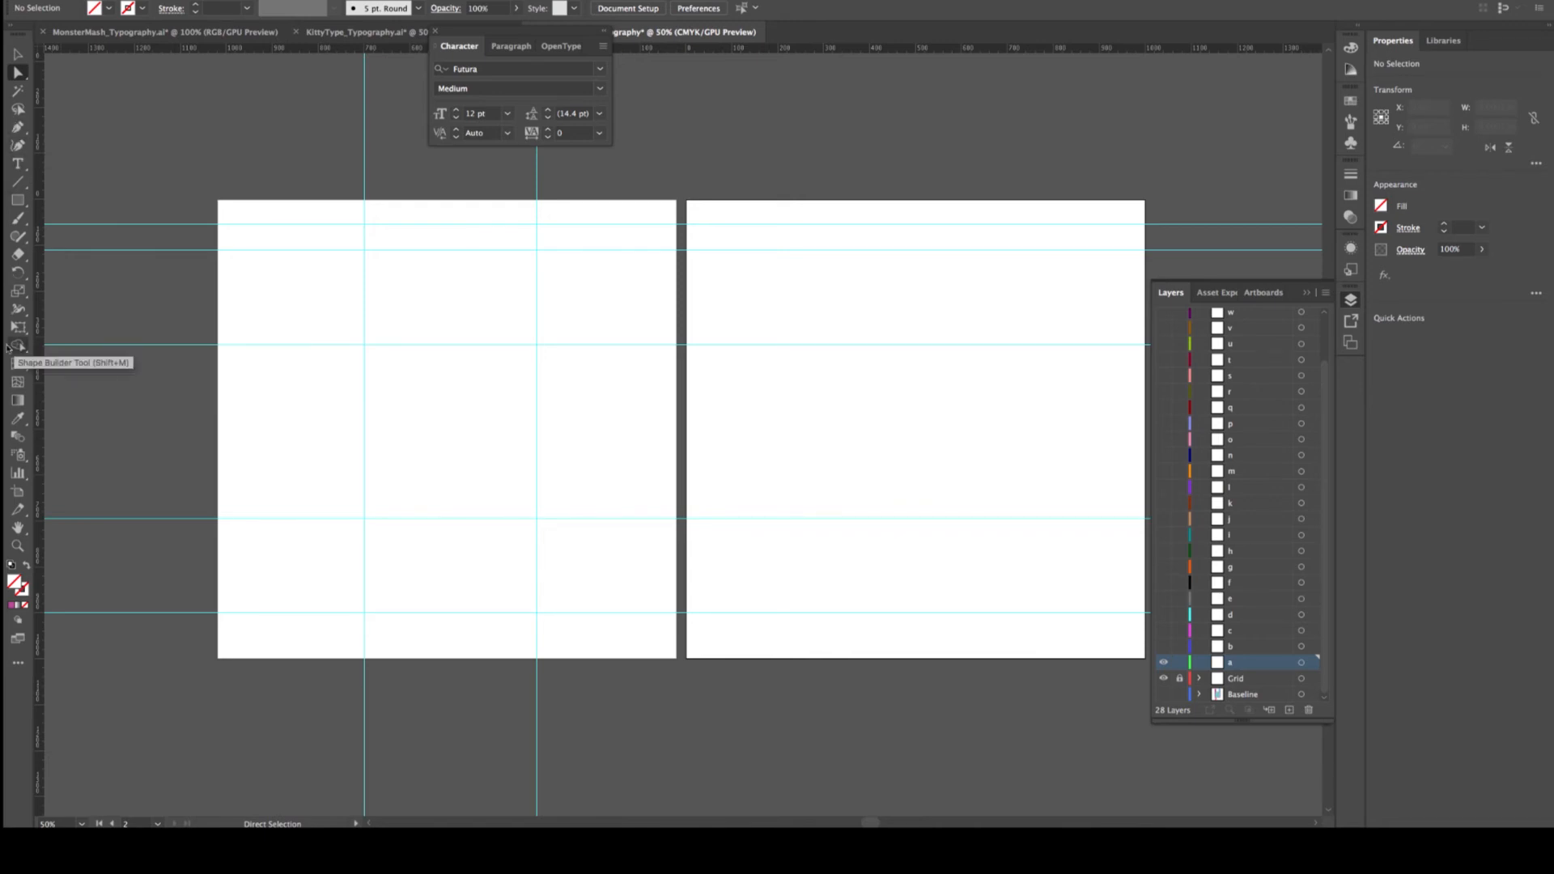
left_click(16, 203)
left_click(16, 202)
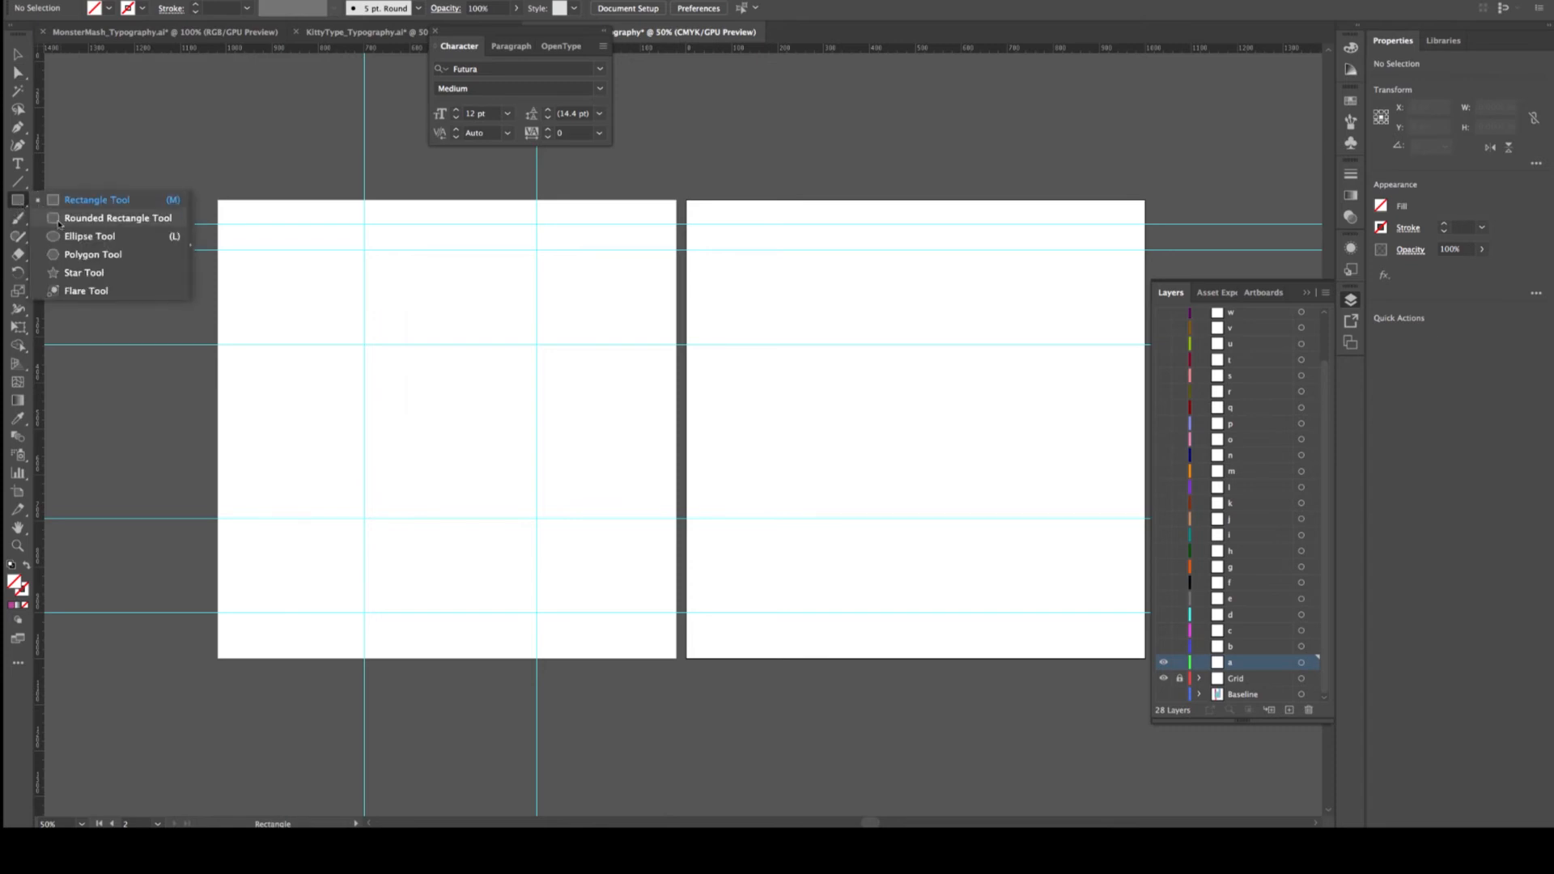
left_click(66, 236)
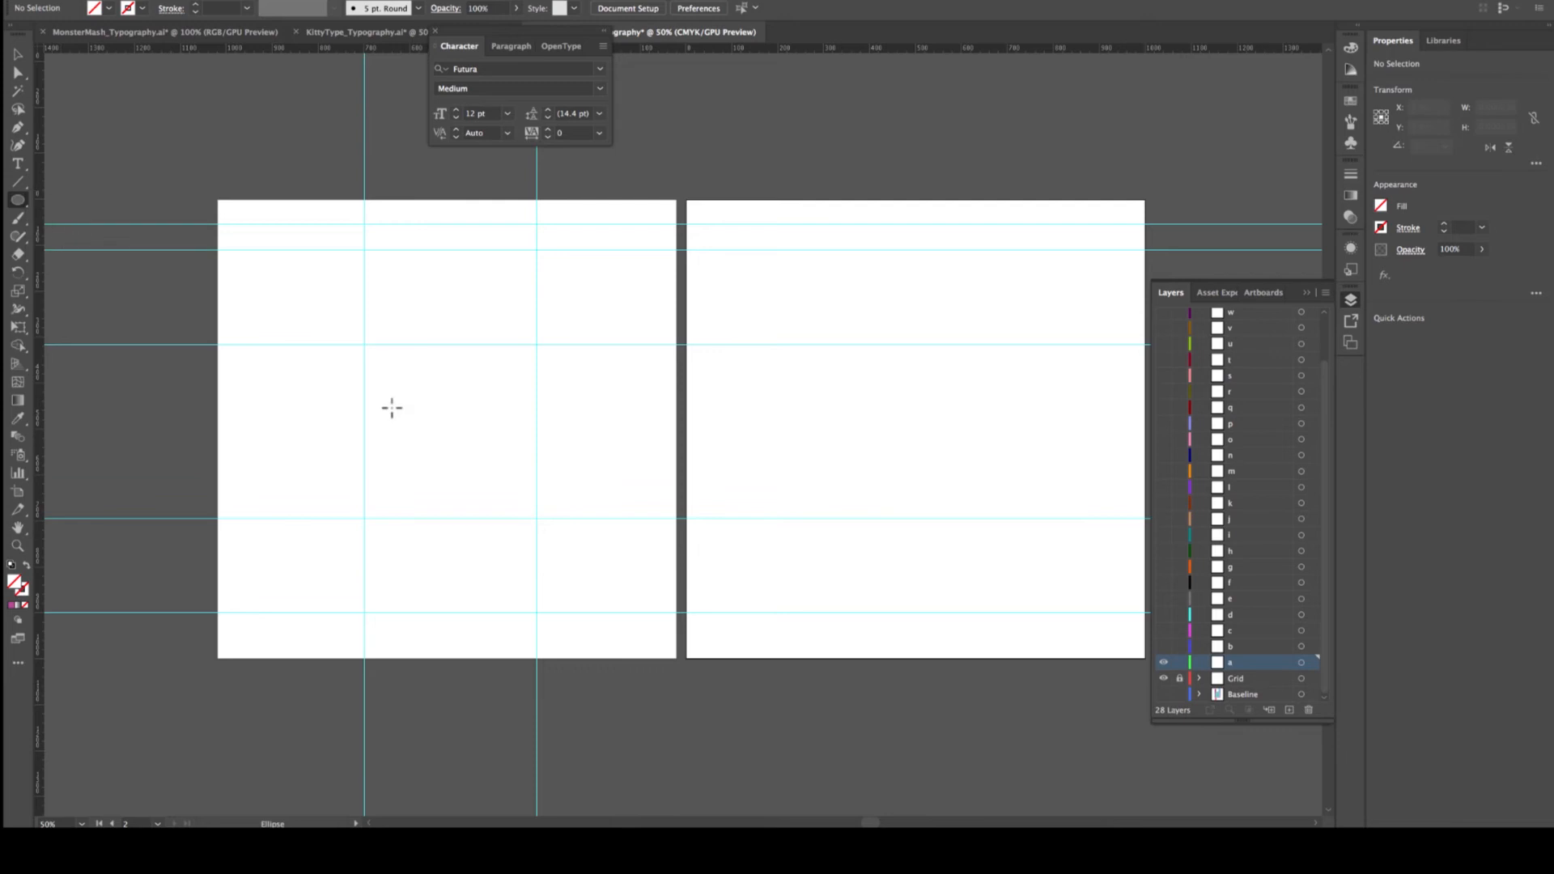
left_click_drag(365, 347, 511, 518)
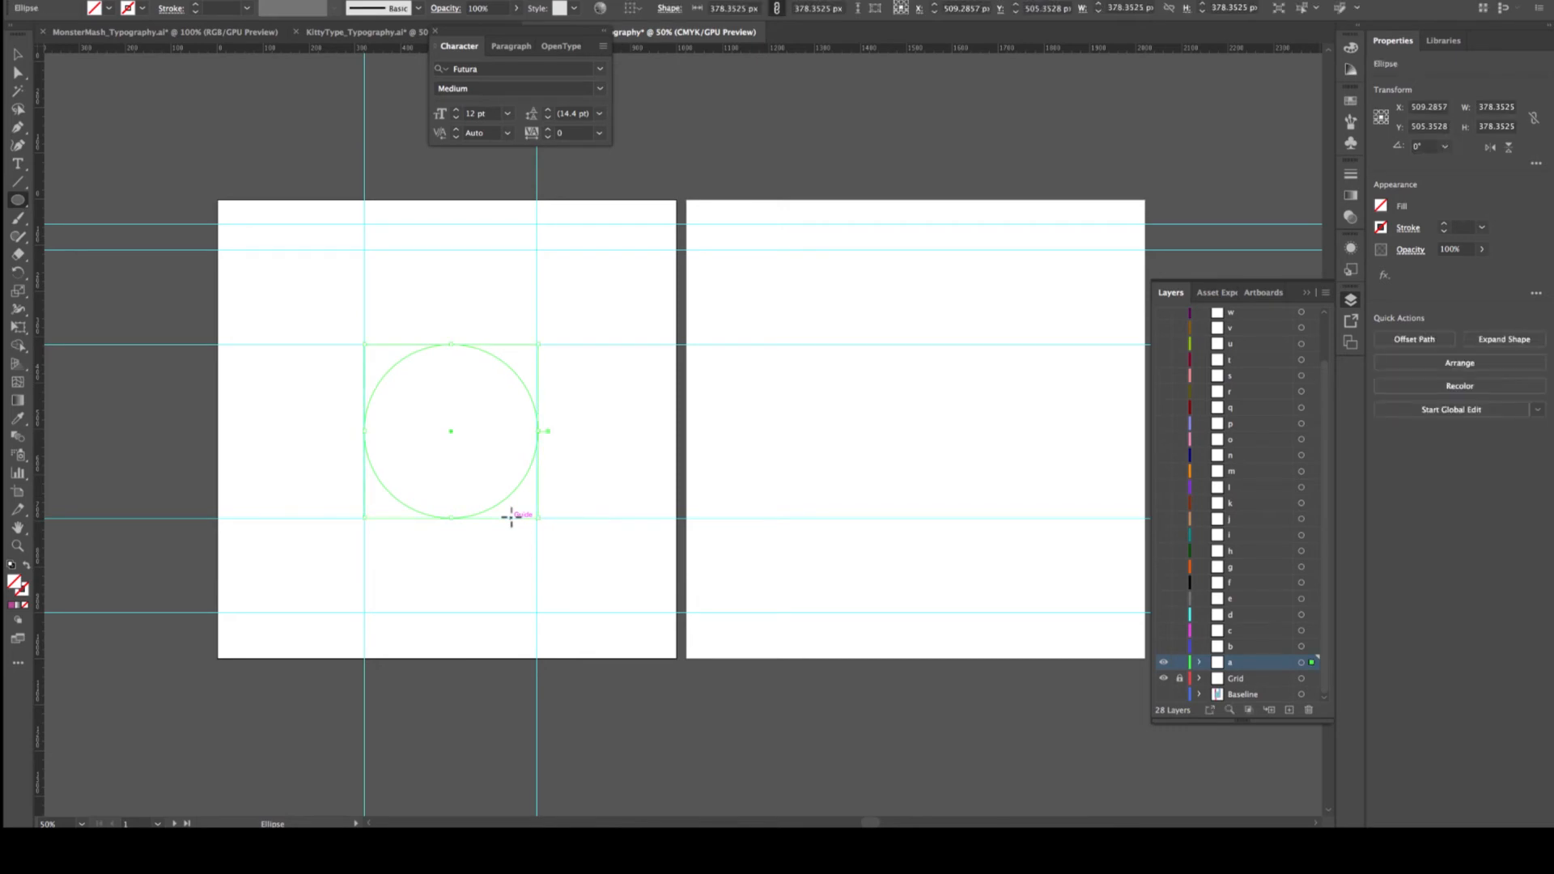
Give the circle a solid black fill, 000000
left_click(12, 605)
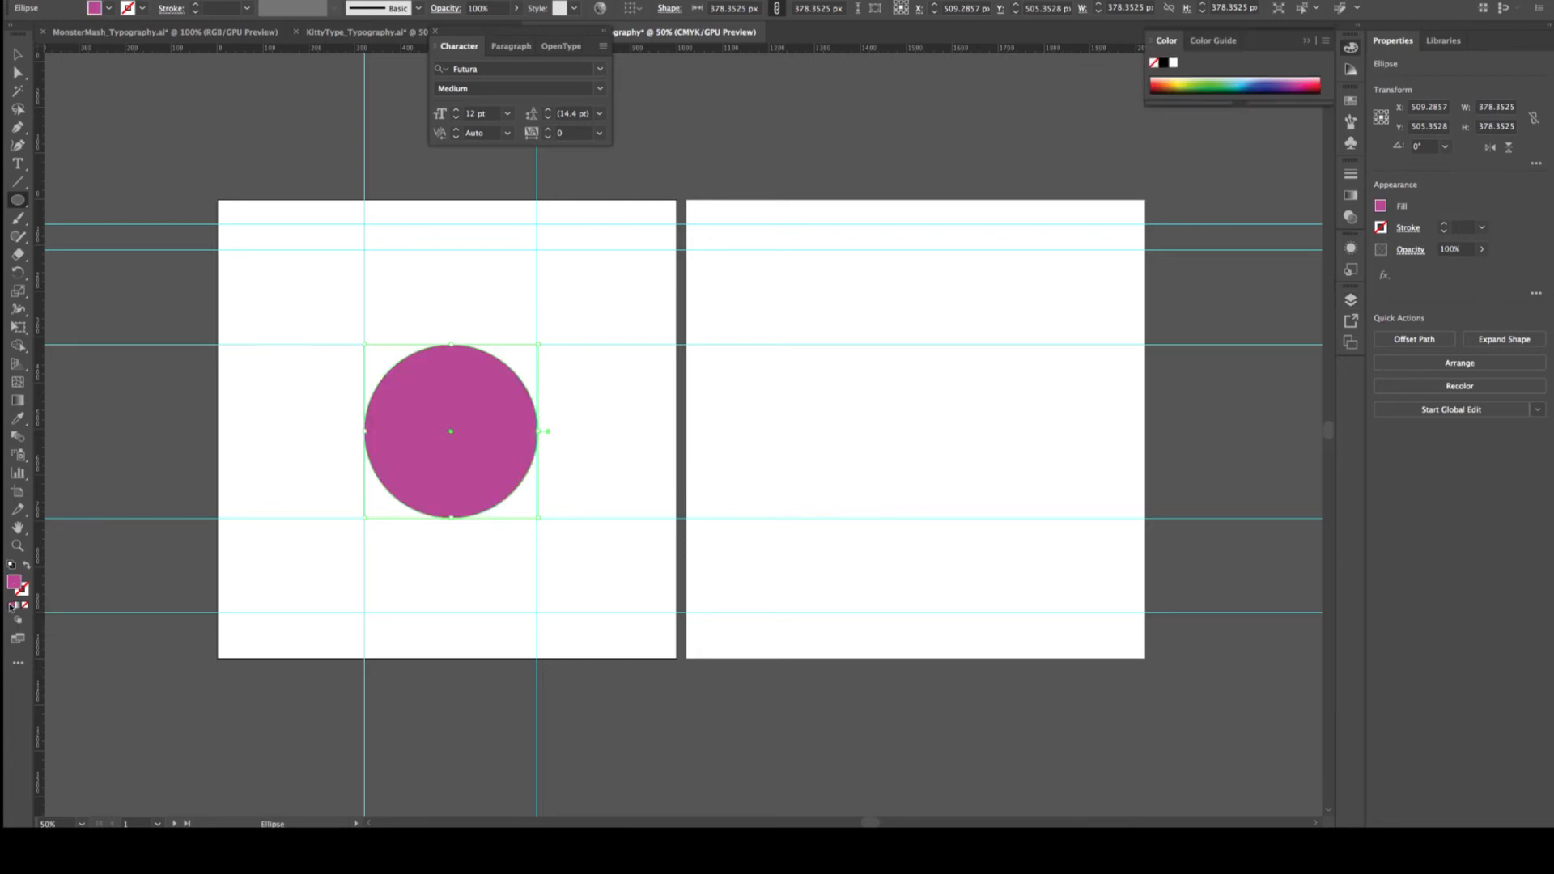
double_click(14, 582)
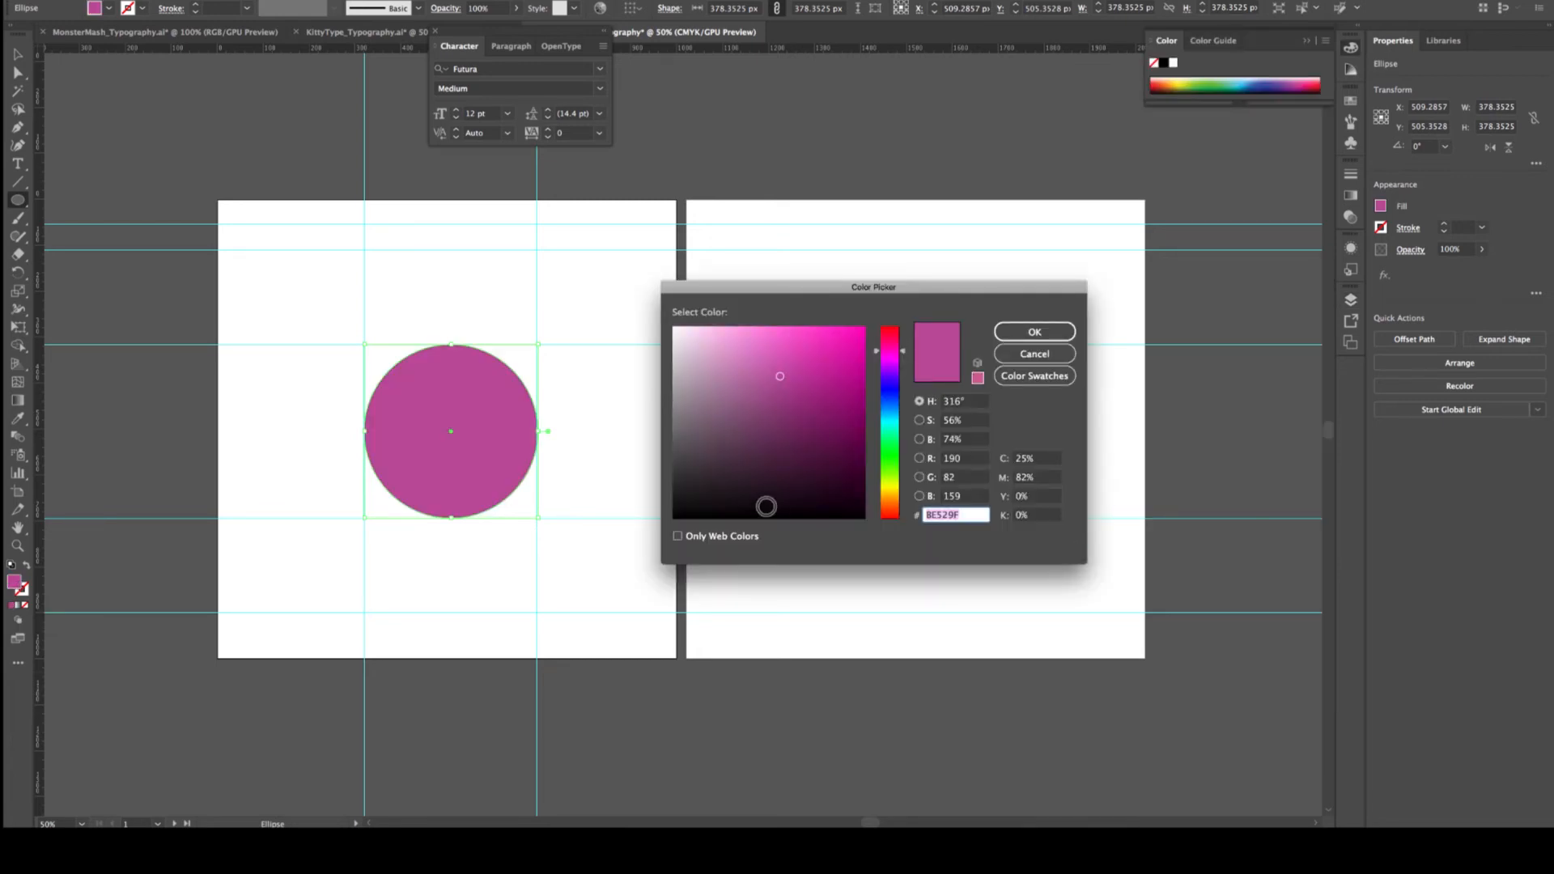
left_click_drag(763, 510, 865, 526)
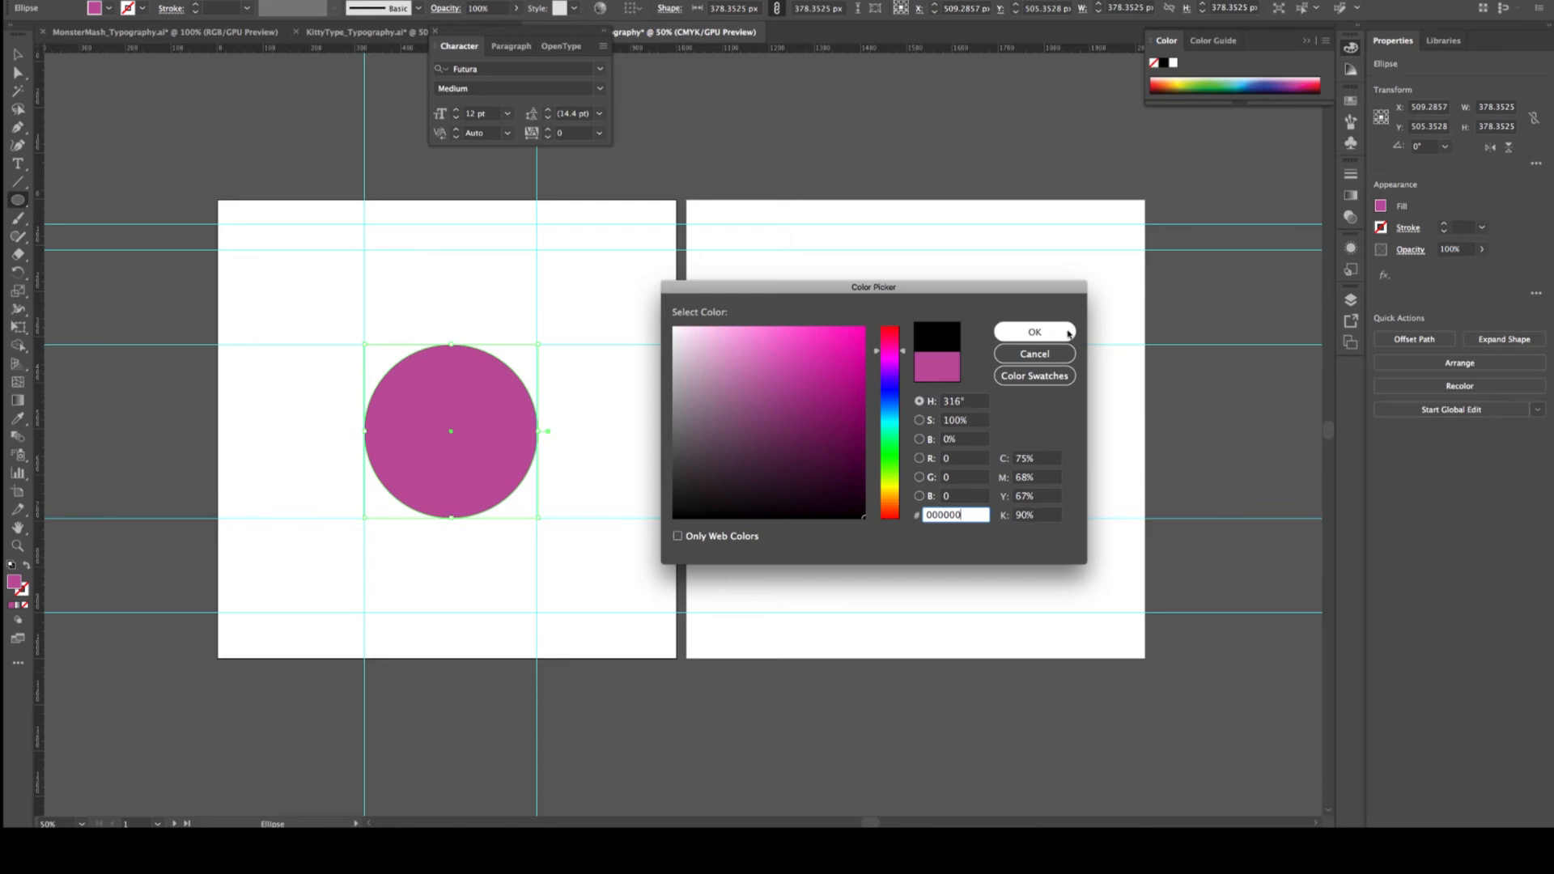
left_click(1035, 332)
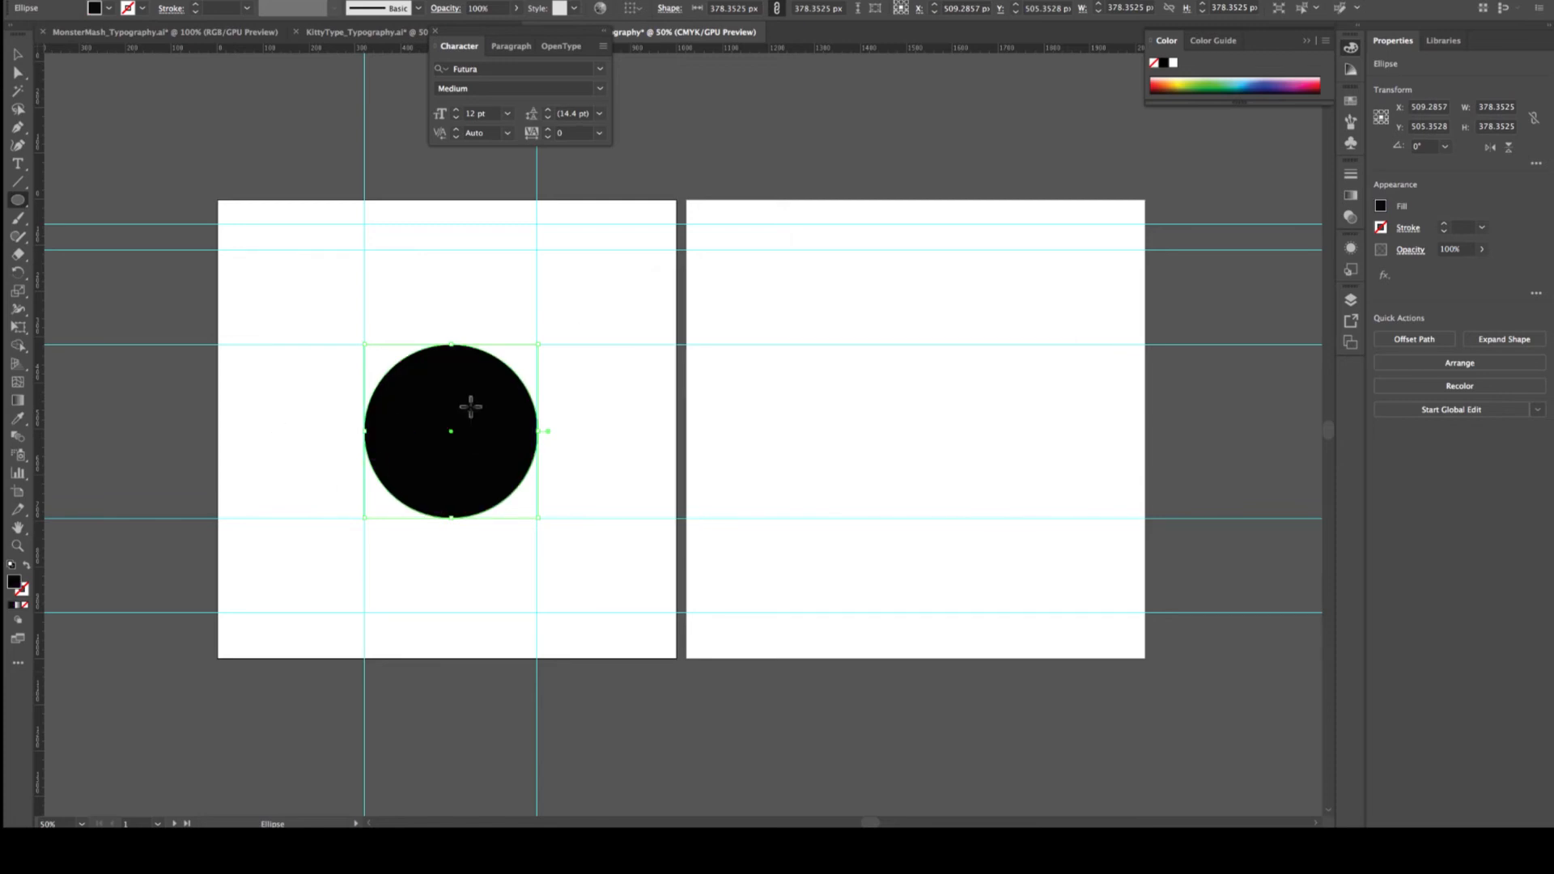
Draw a black circle about 264 px wide and centre it inside the large circle
key("a")
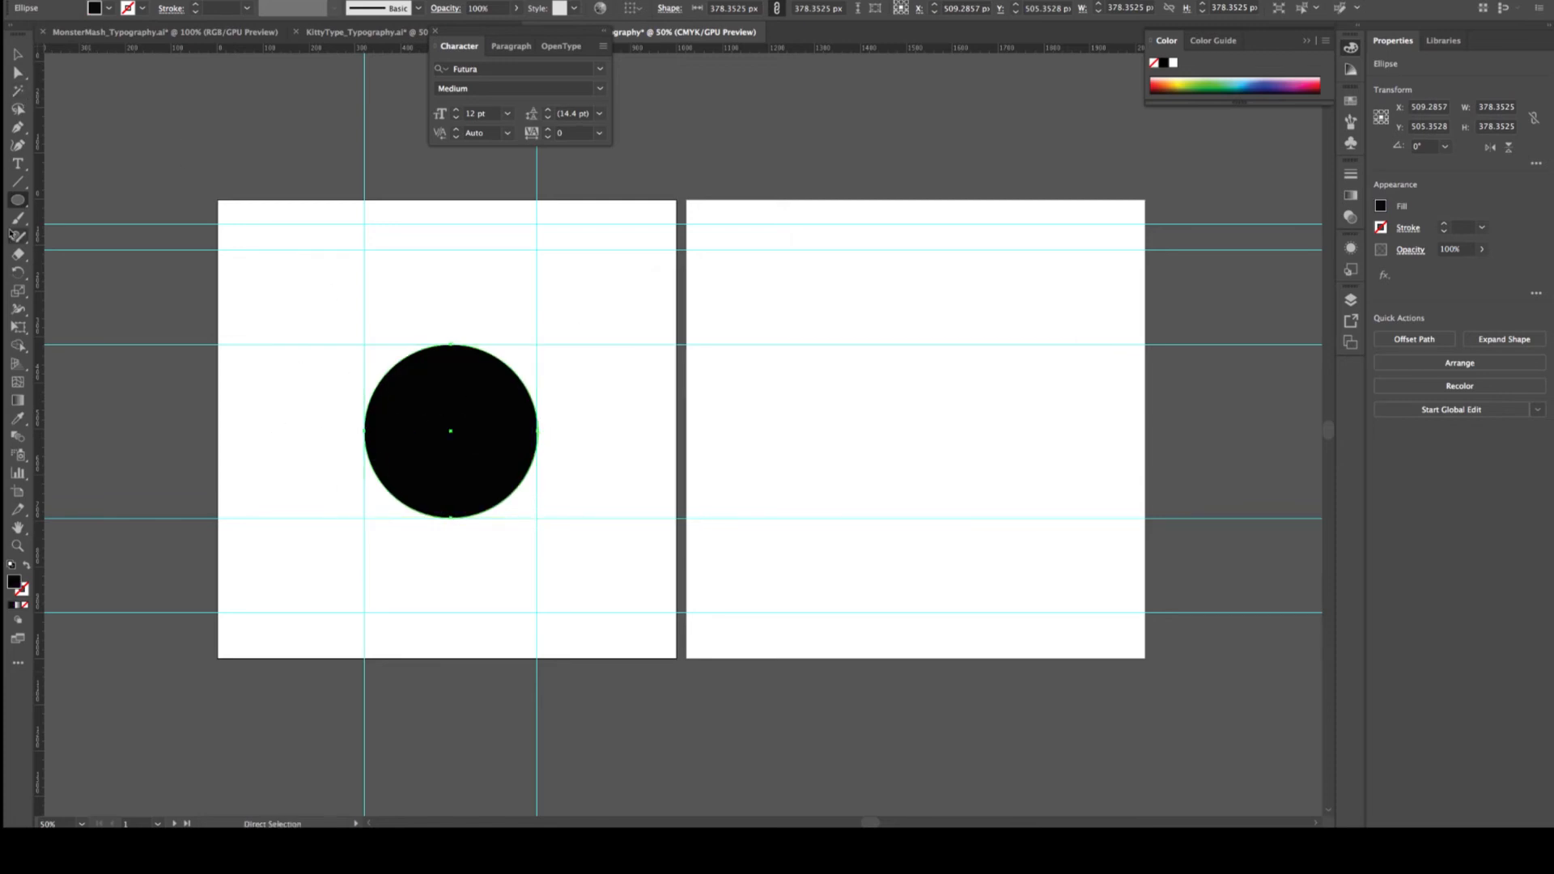
key("l")
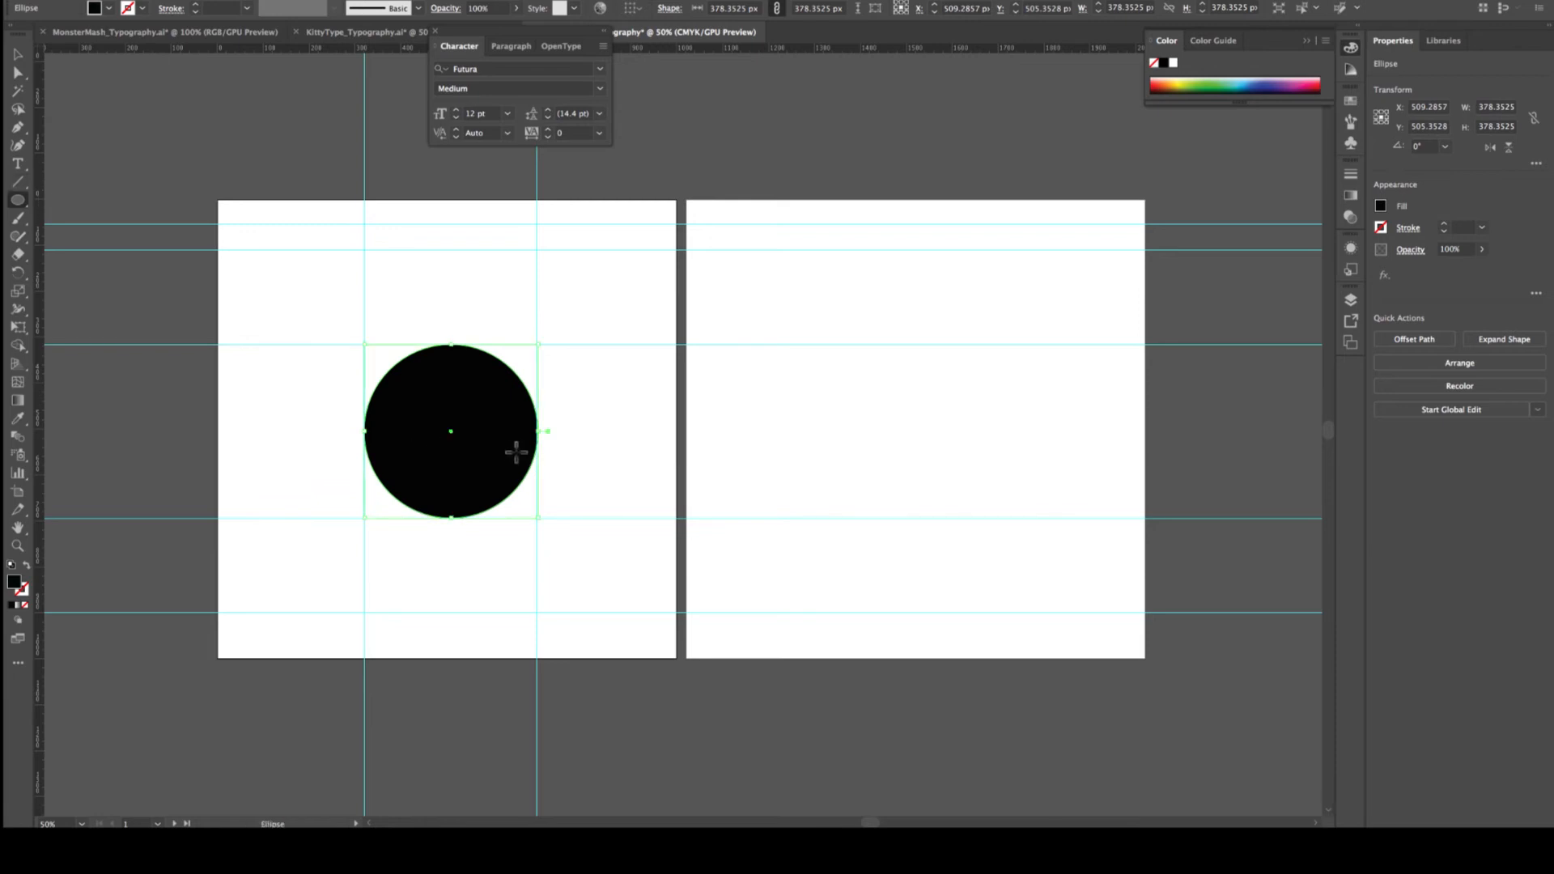
mouse_move(590, 393)
left_mouse_down()
mouse_move(721, 513)
mouse_move(713, 500)
left_mouse_up()
left_click(18, 54)
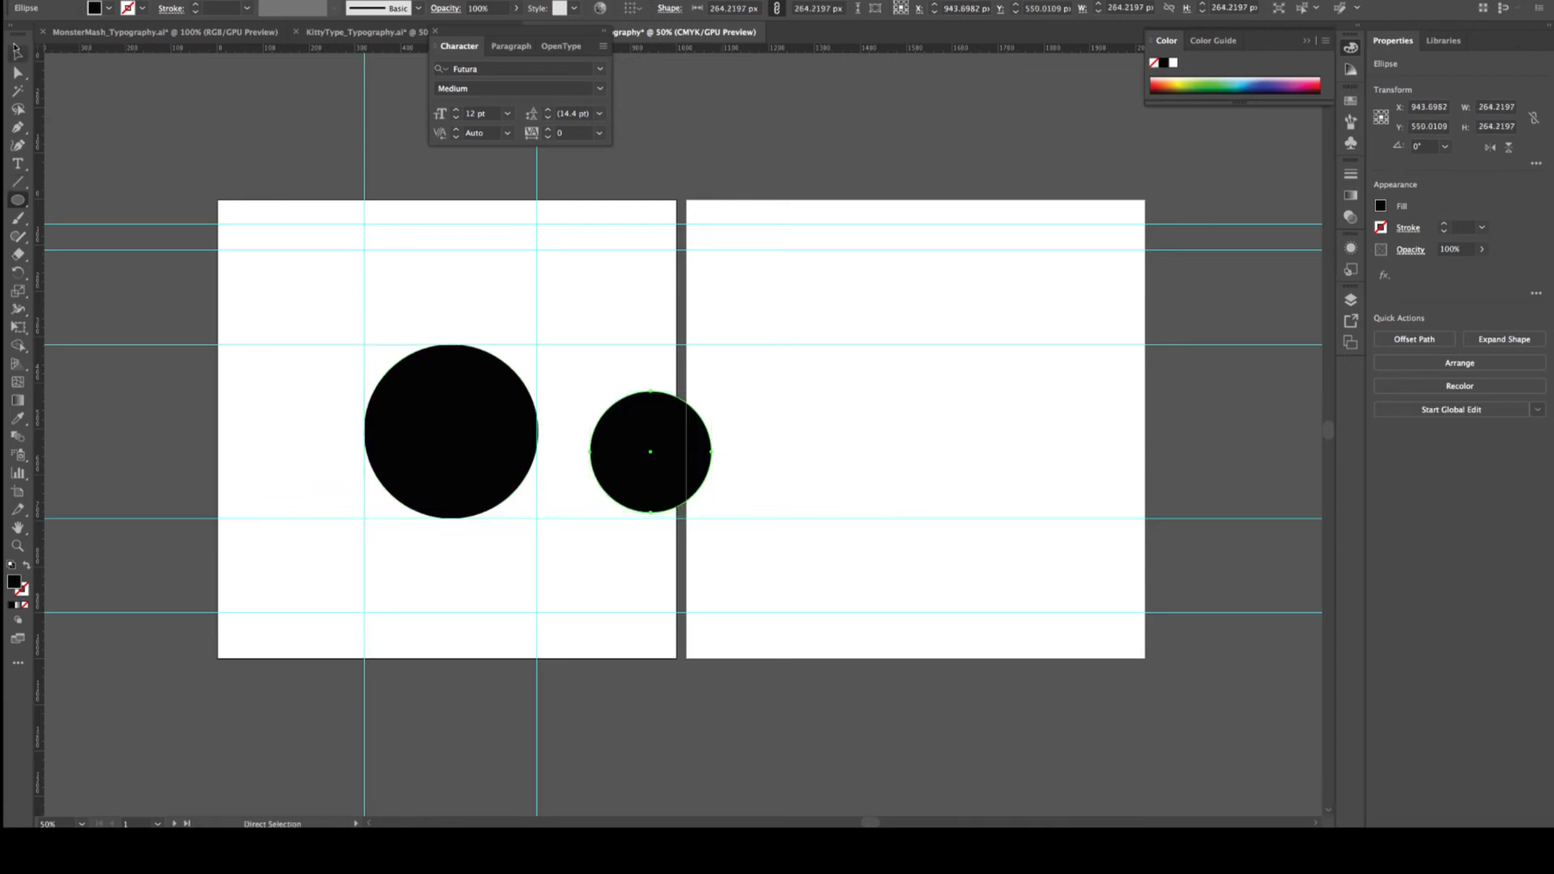
left_click_drag(677, 436, 476, 416)
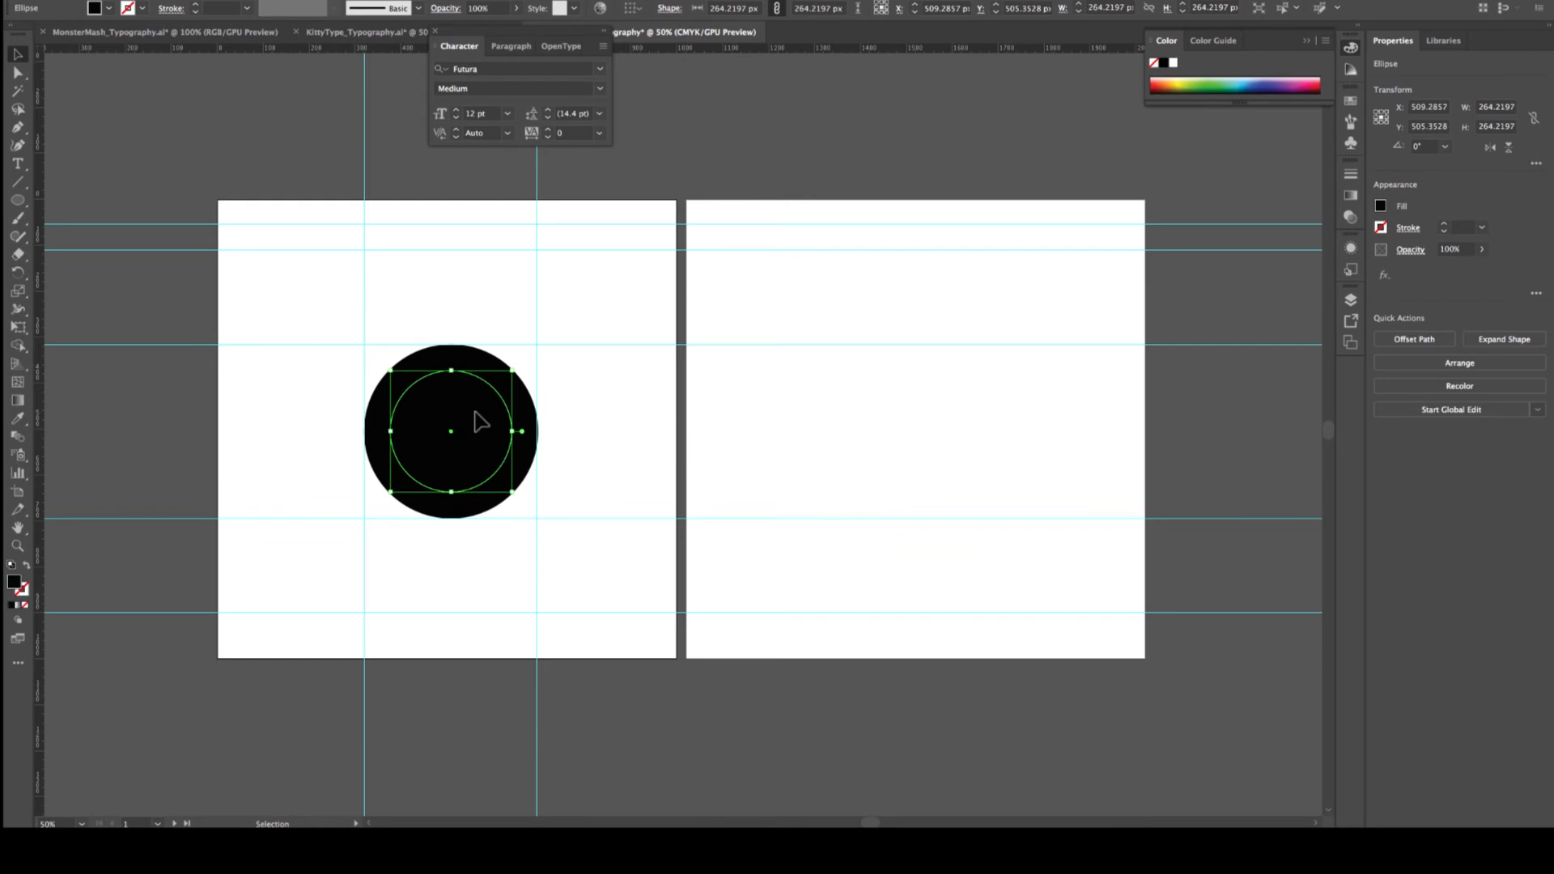
Split the two concentric circles with Shape Builder and delete the inner disc to leave a ring
left_click_drag(326, 301, 599, 554)
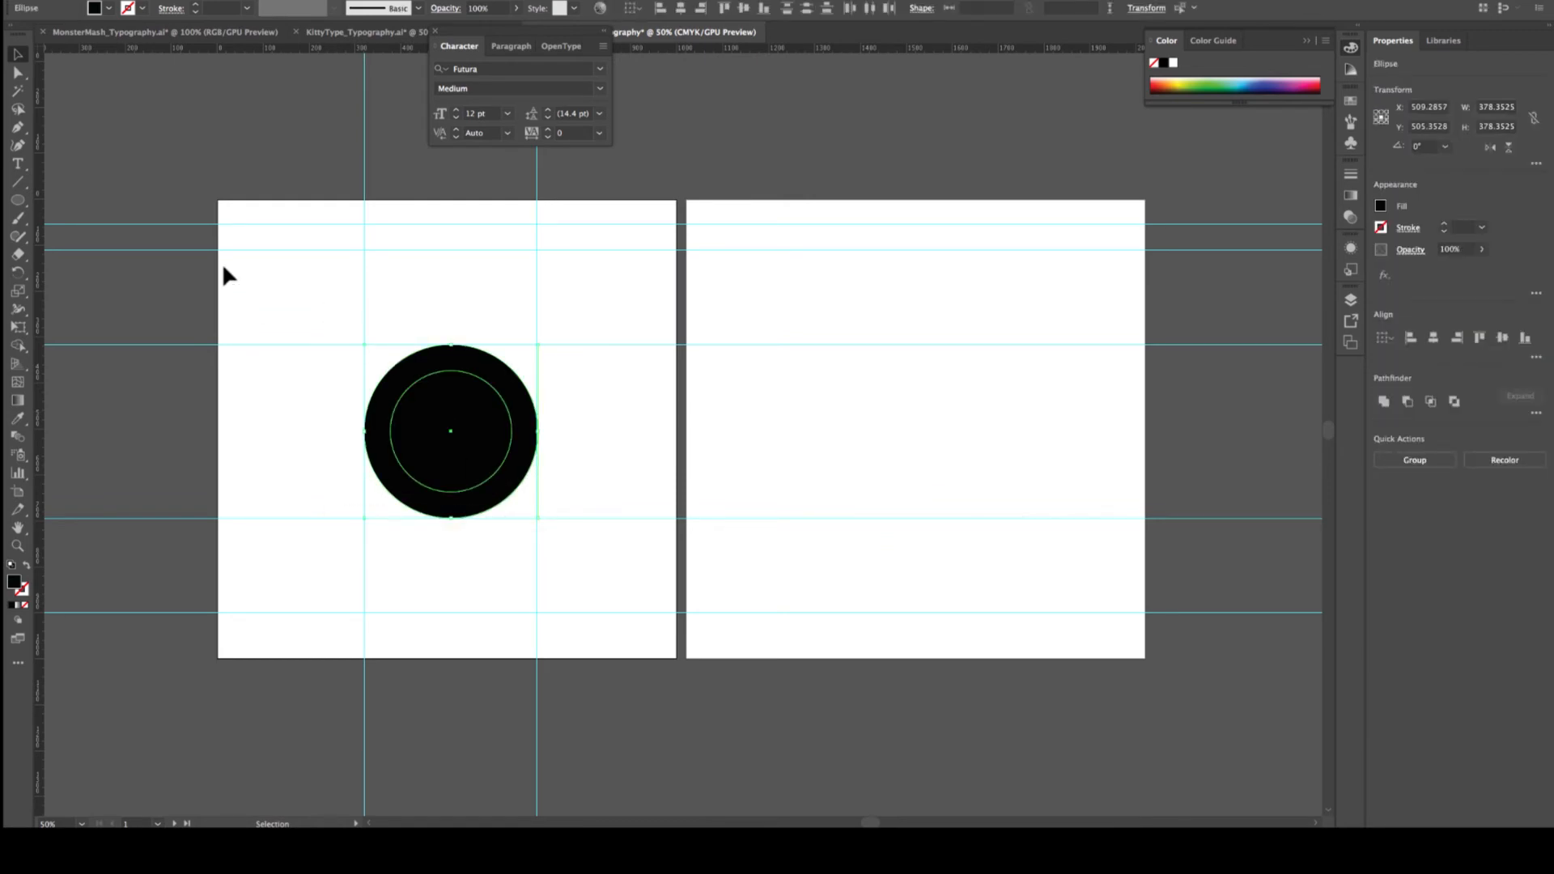
left_click(18, 346)
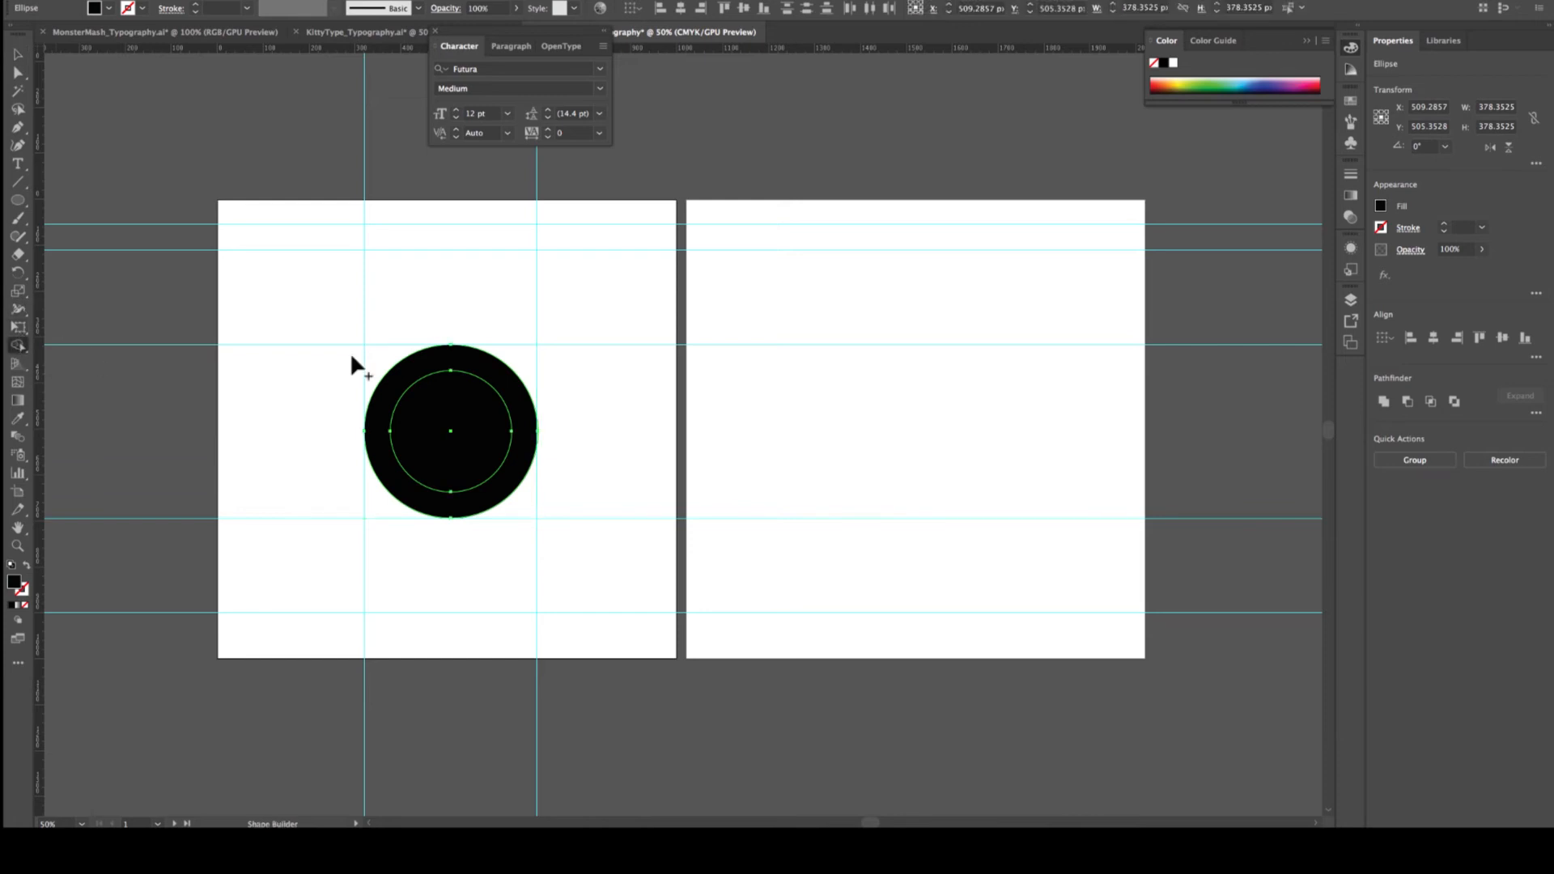
left_click(417, 413)
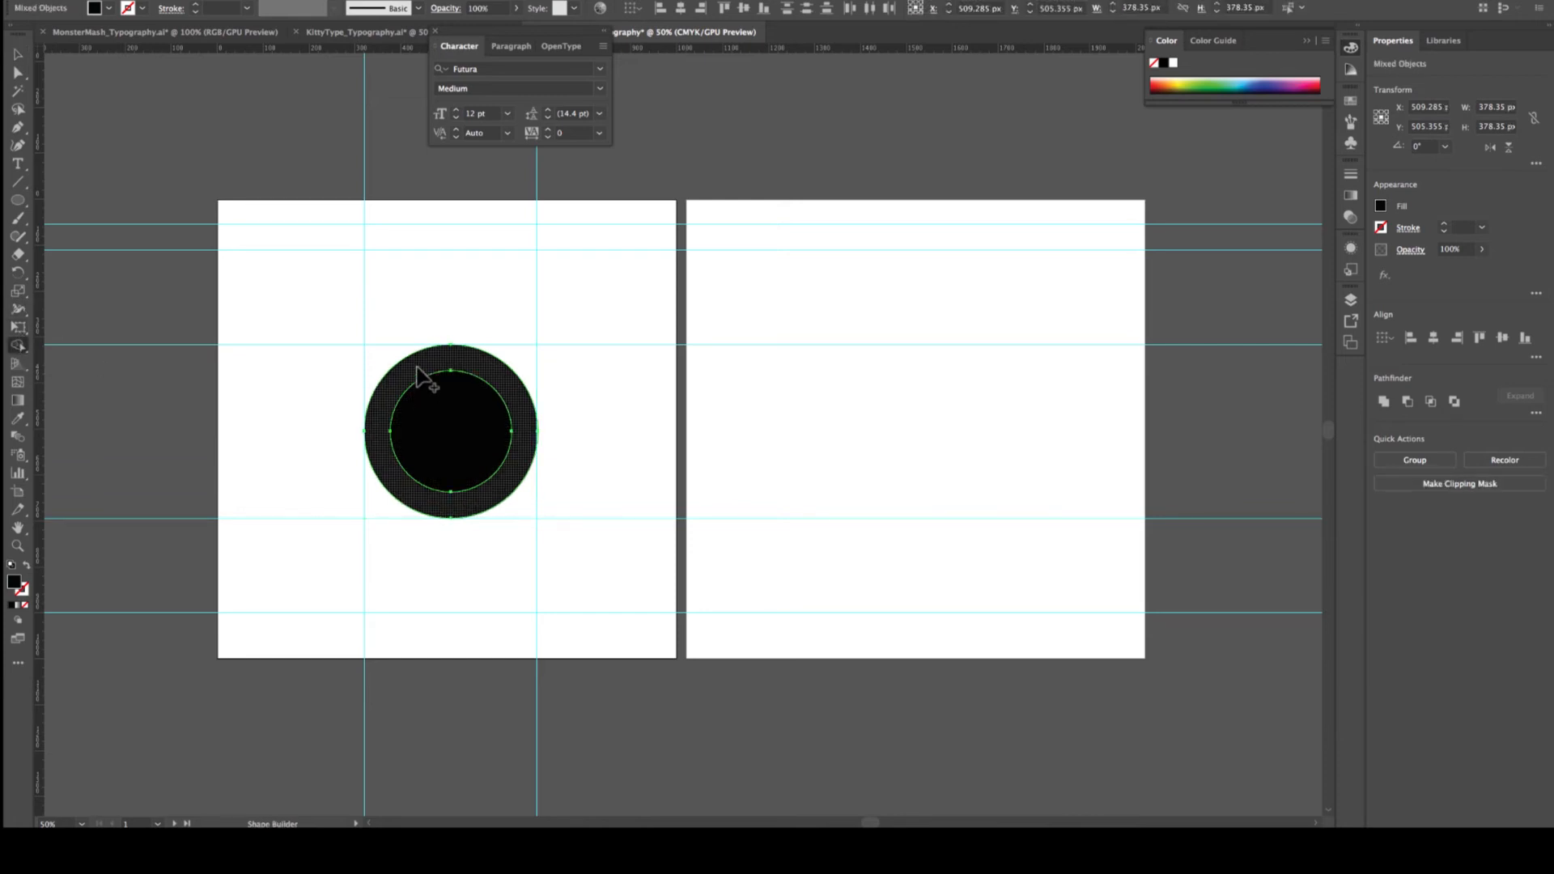
left_click(416, 369)
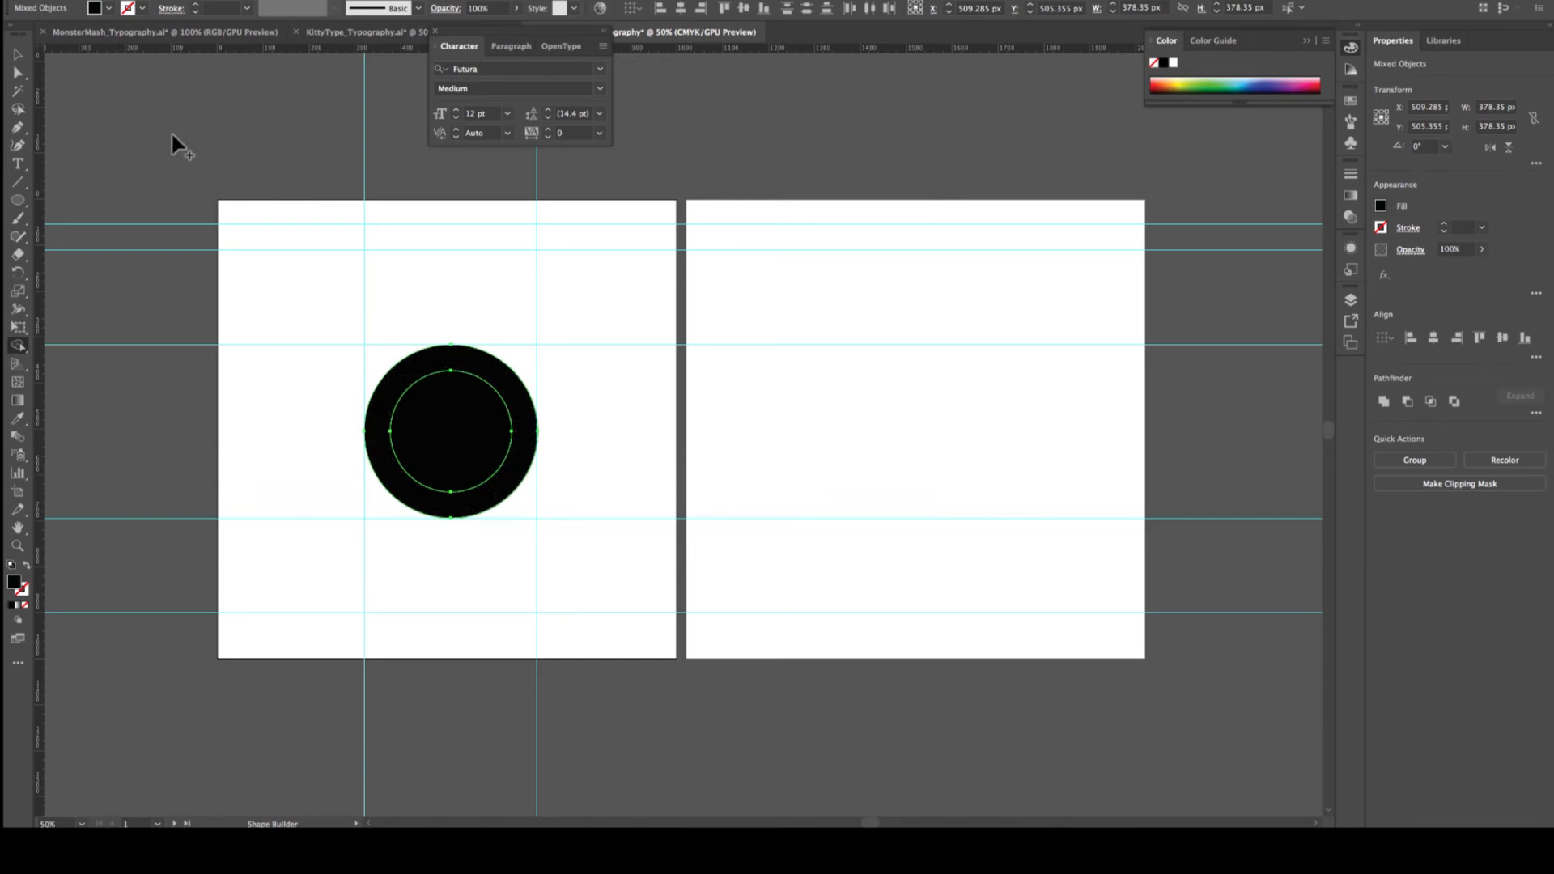
left_click(17, 73)
left_click(625, 590)
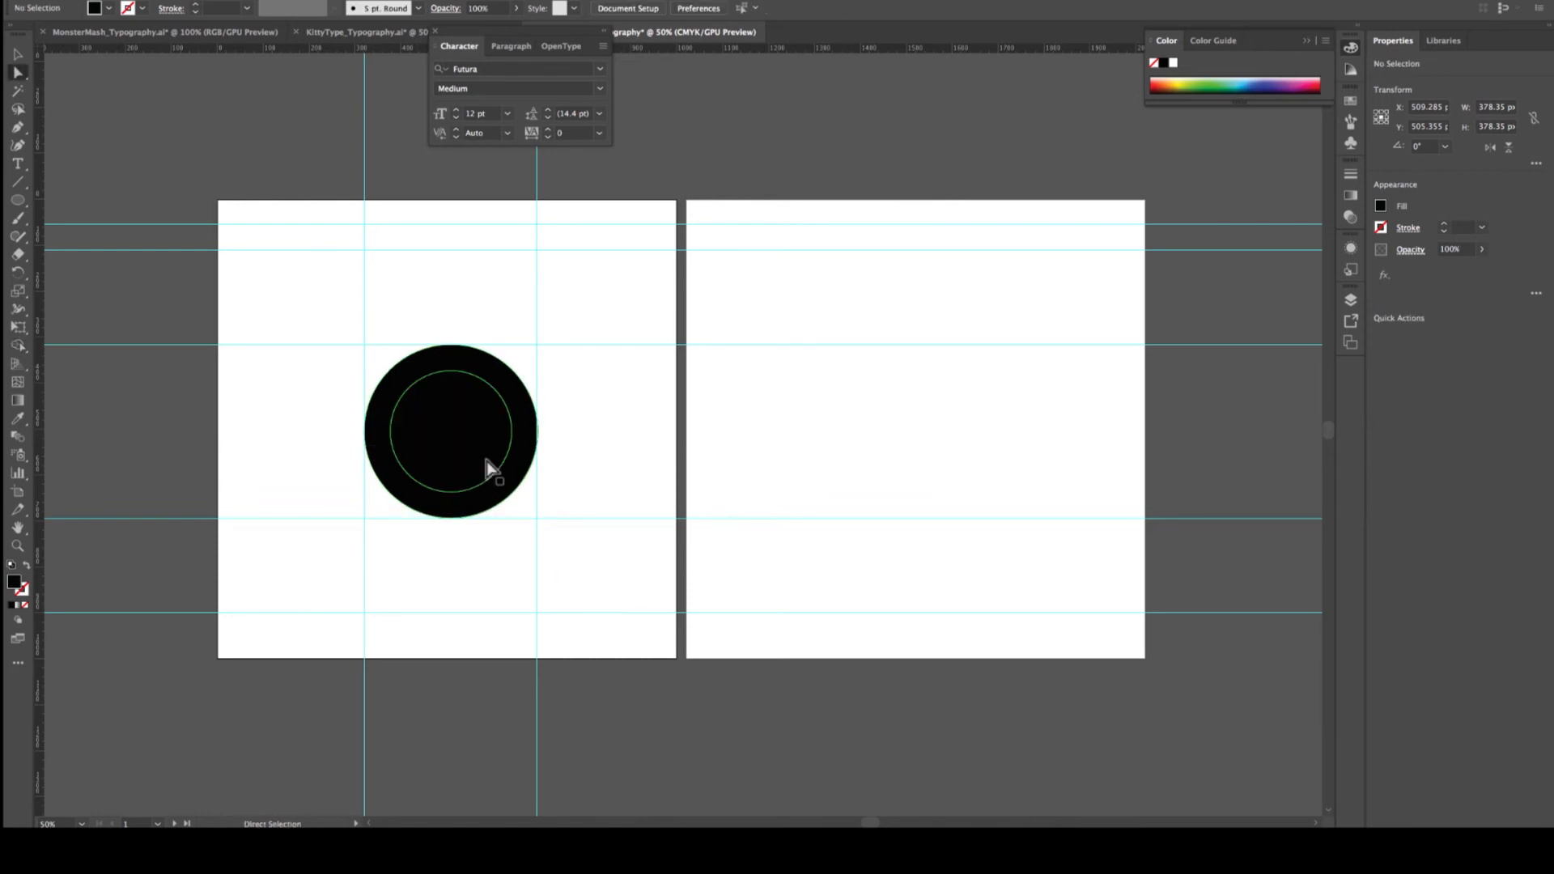
left_click(466, 432)
key("Delete")
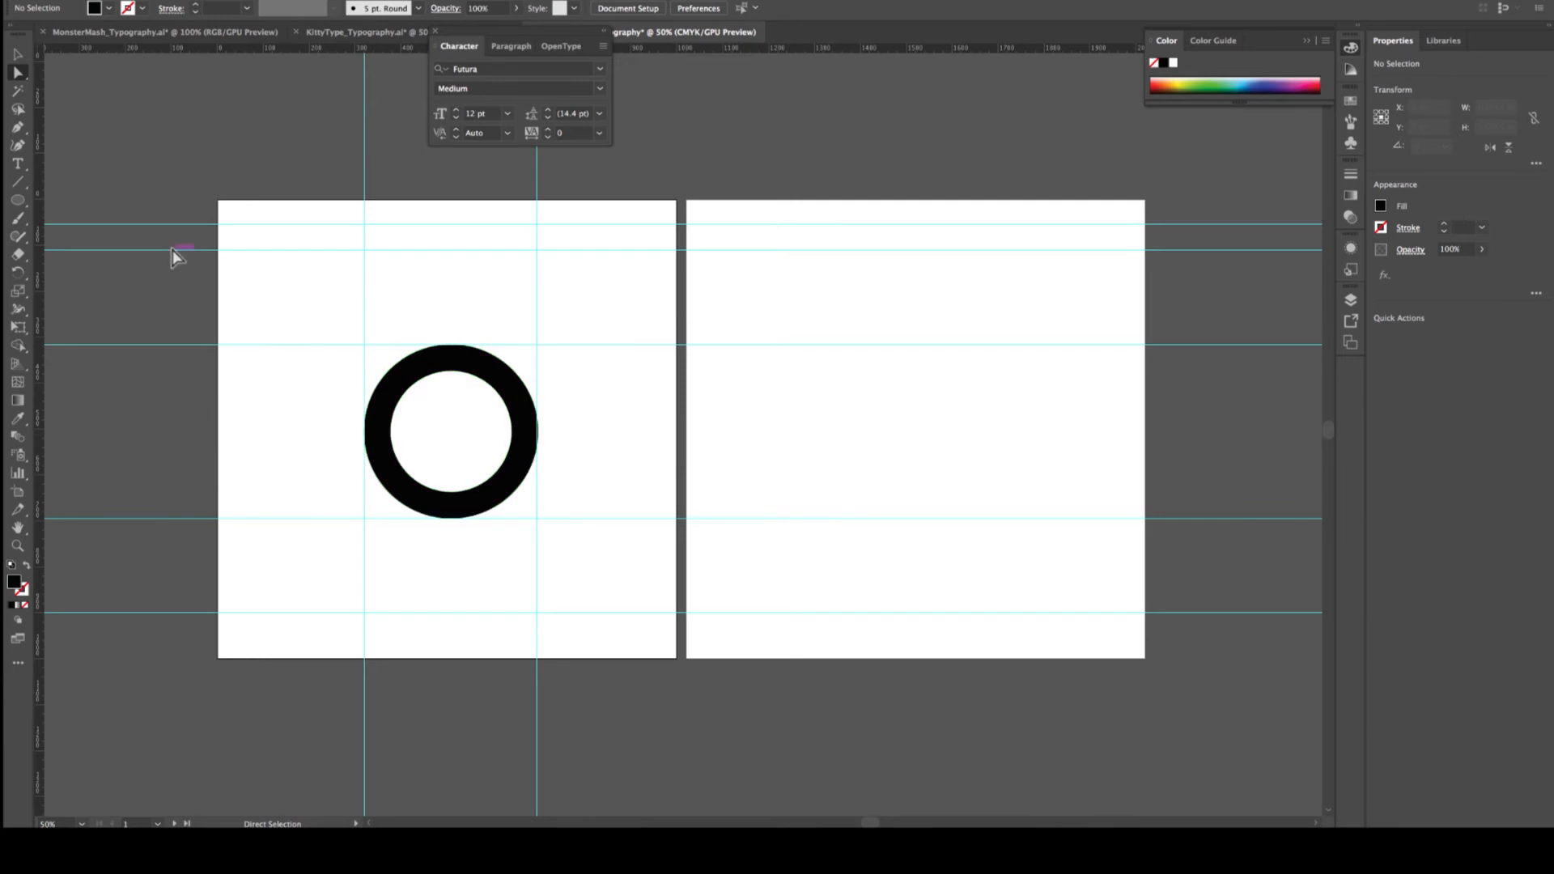
Draw a vertical rectangle about 38 by 406 px as a stem over the ring's right edge, ending at the baseline guide
left_click(17, 203)
left_click(17, 204)
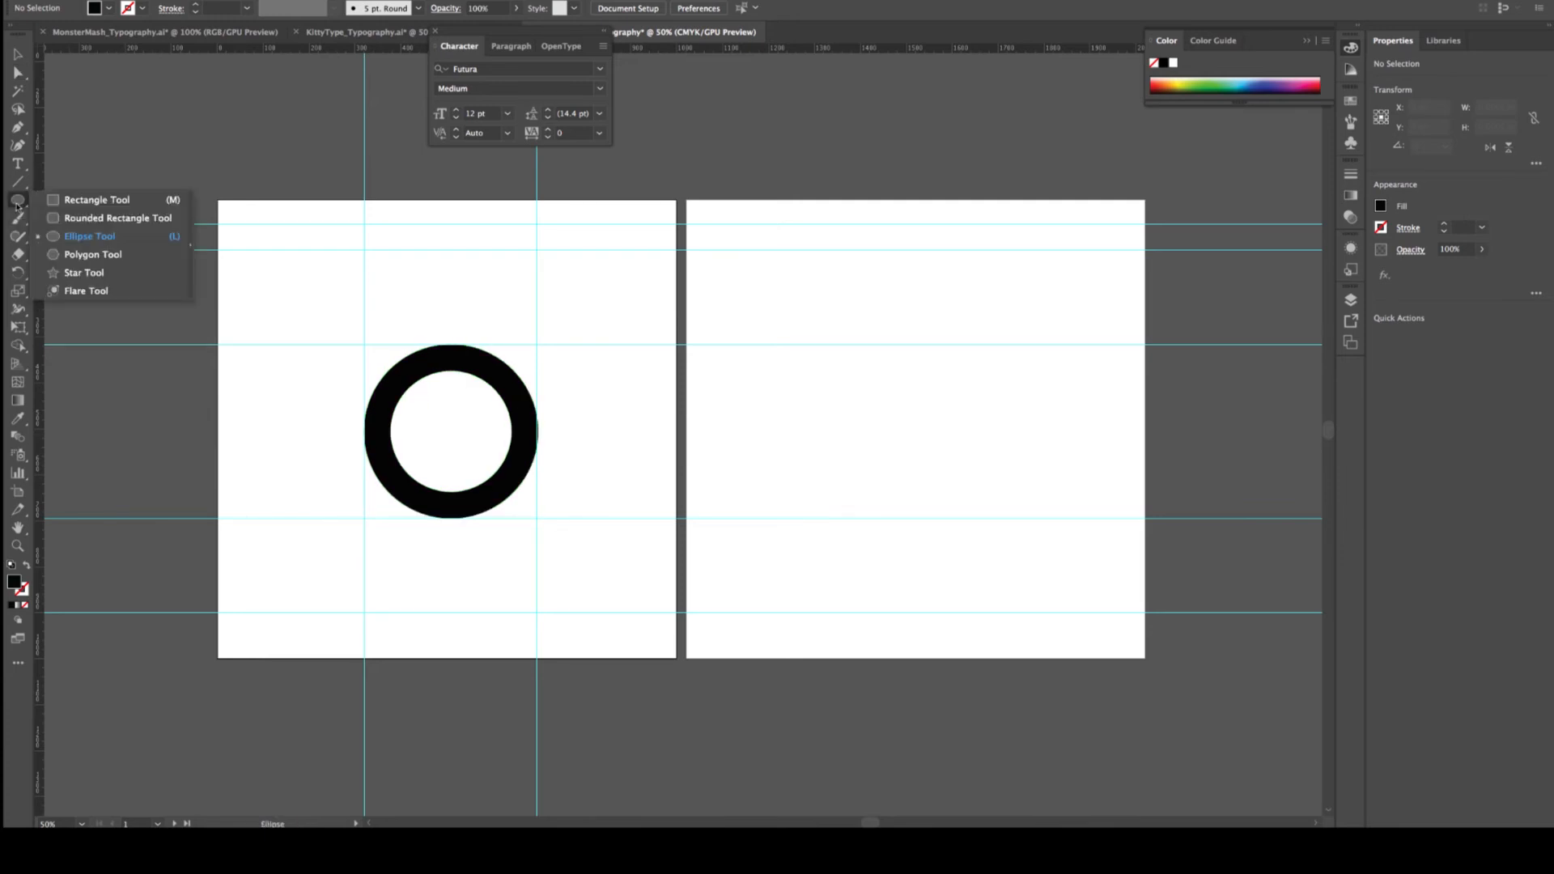
left_click(71, 201)
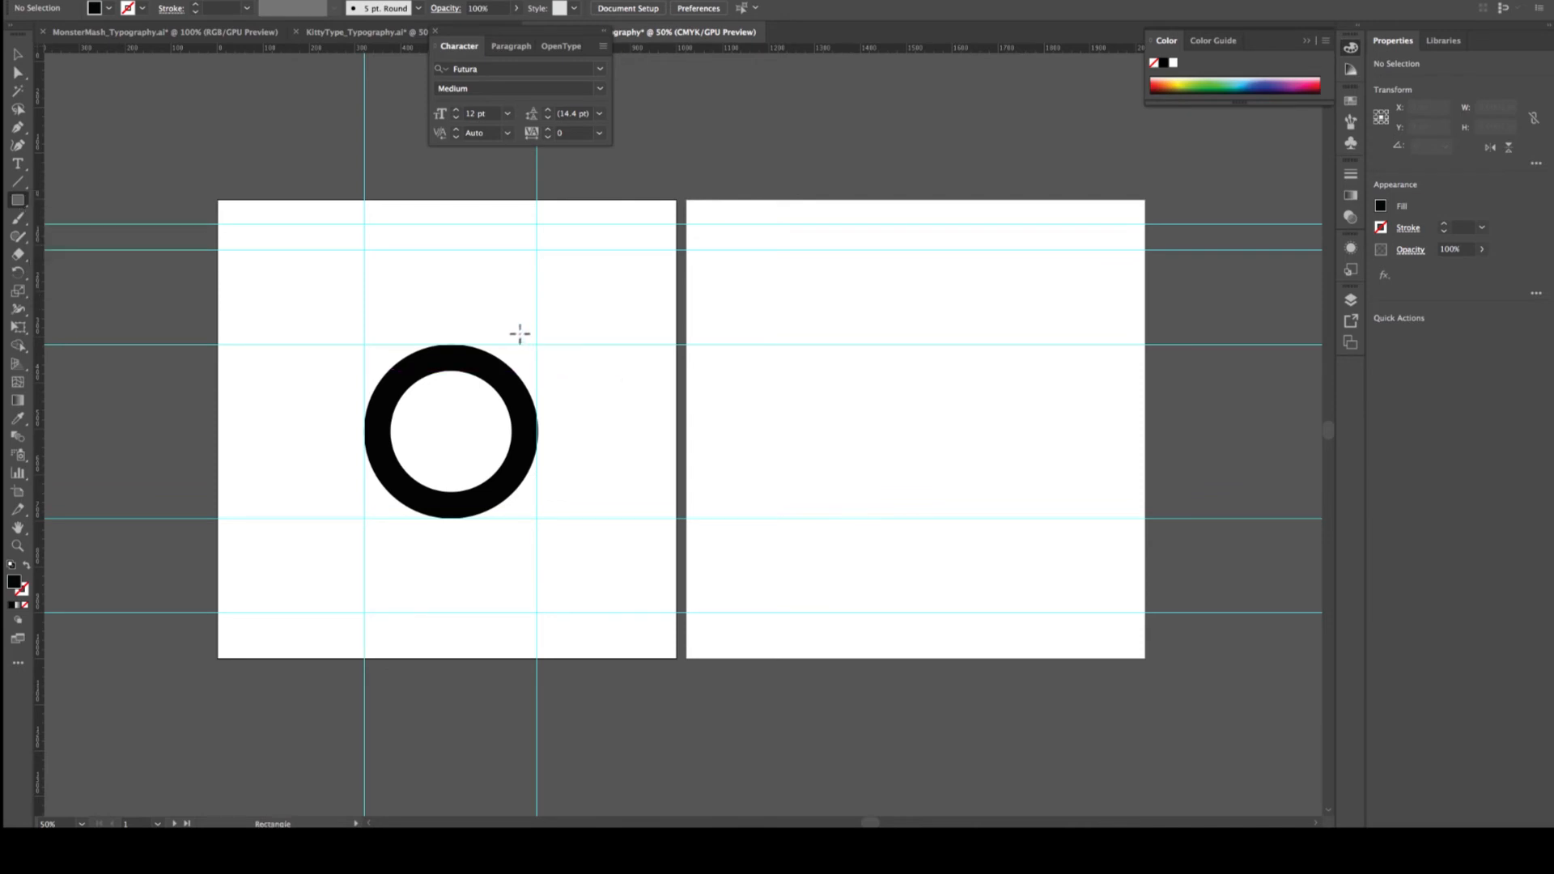
left_click_drag(519, 332, 536, 518)
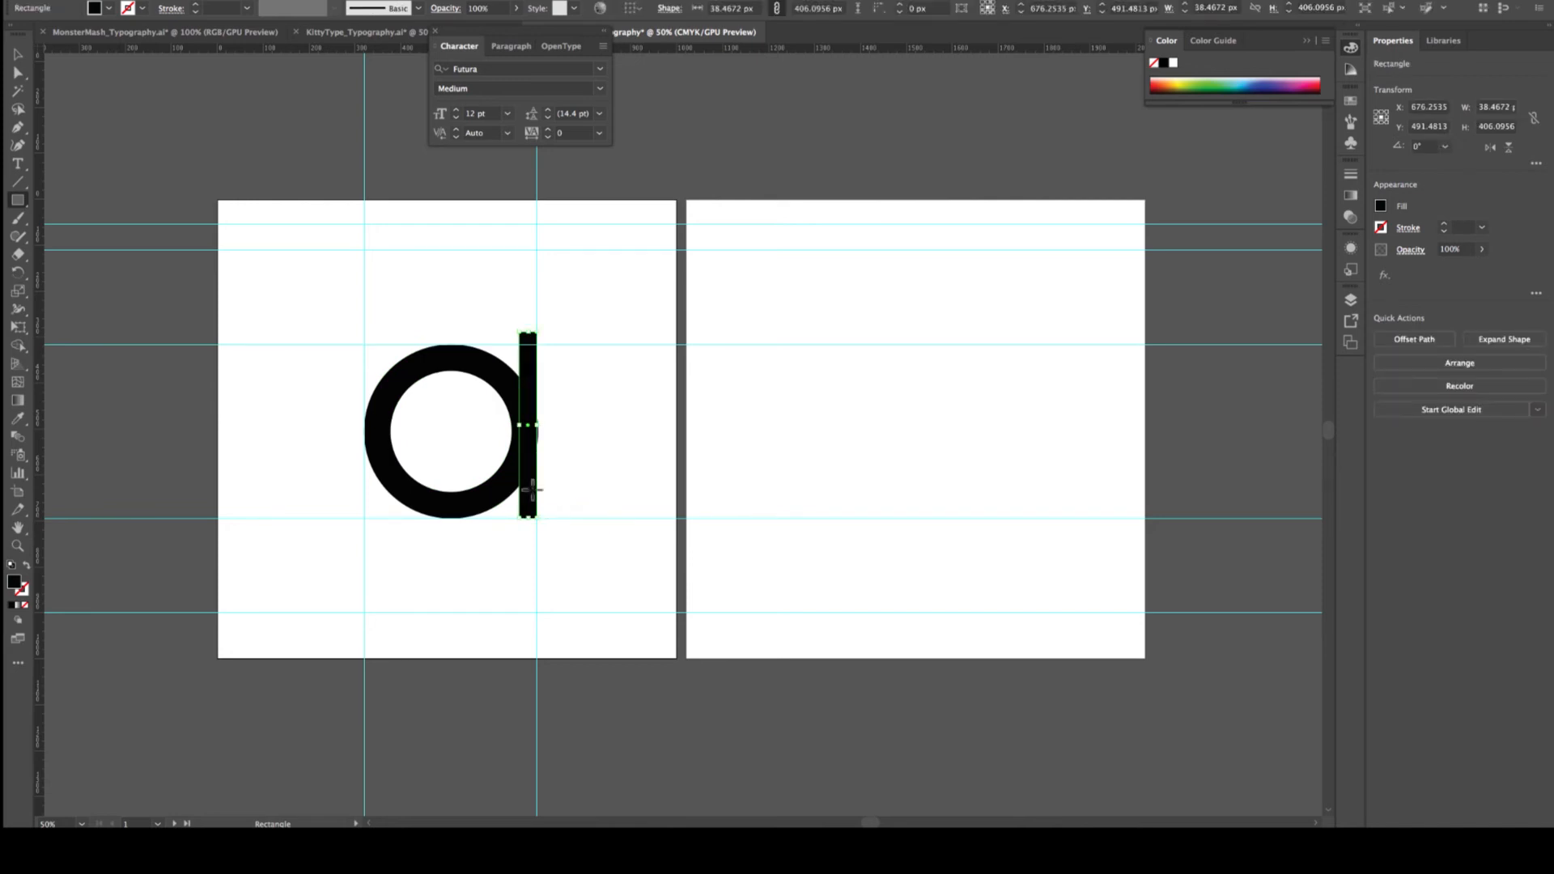
Duplicate the stem just to its right, leaving a narrow gap, and nudge the original stem slightly right
key("v")
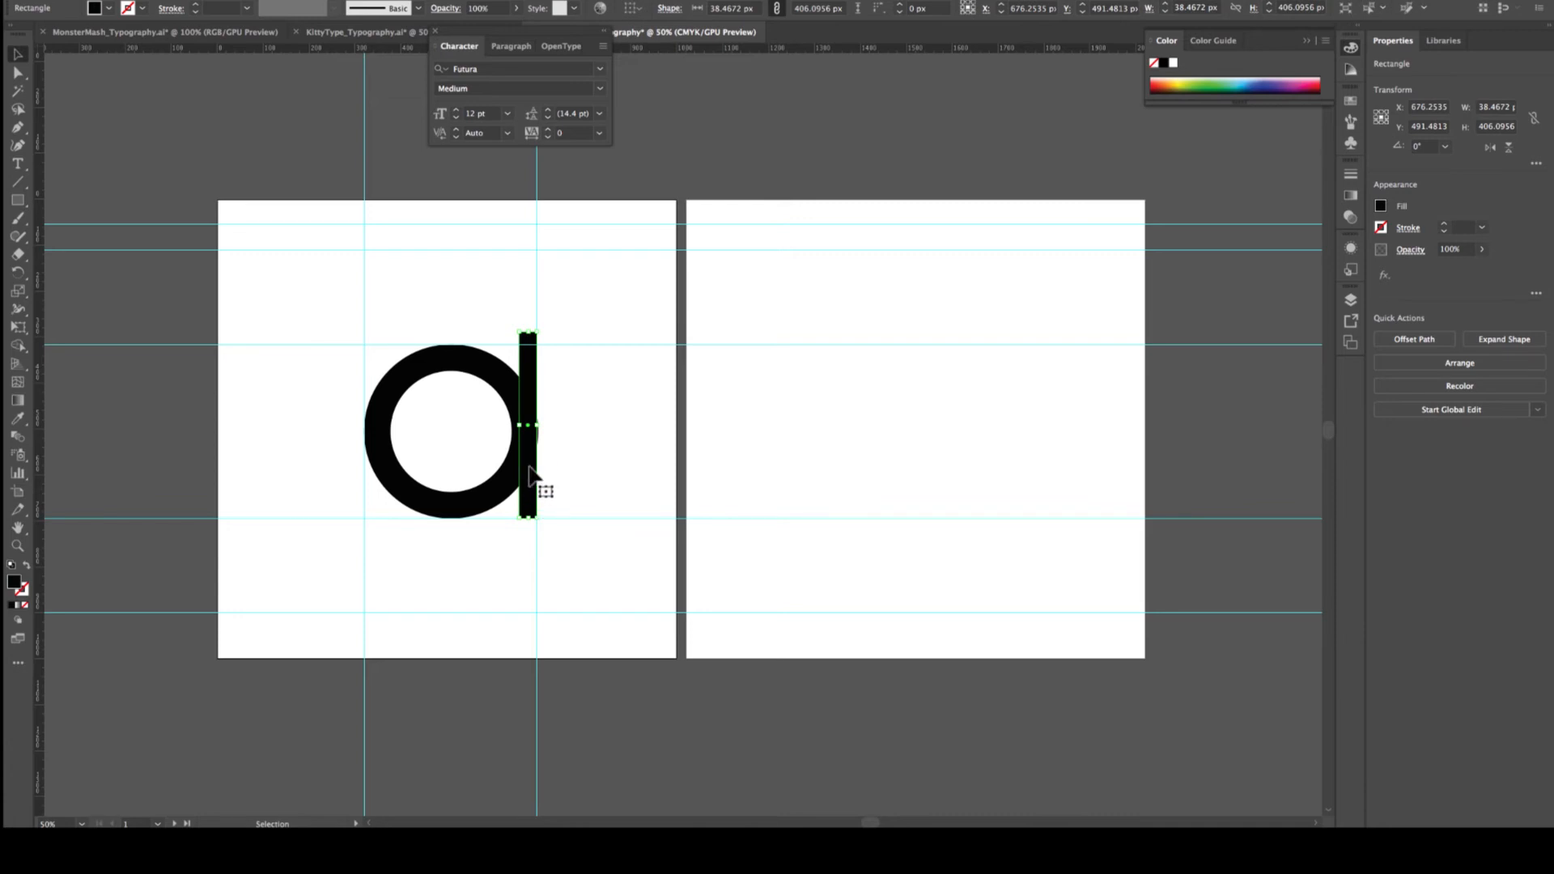
left_click_drag(536, 476, 554, 470)
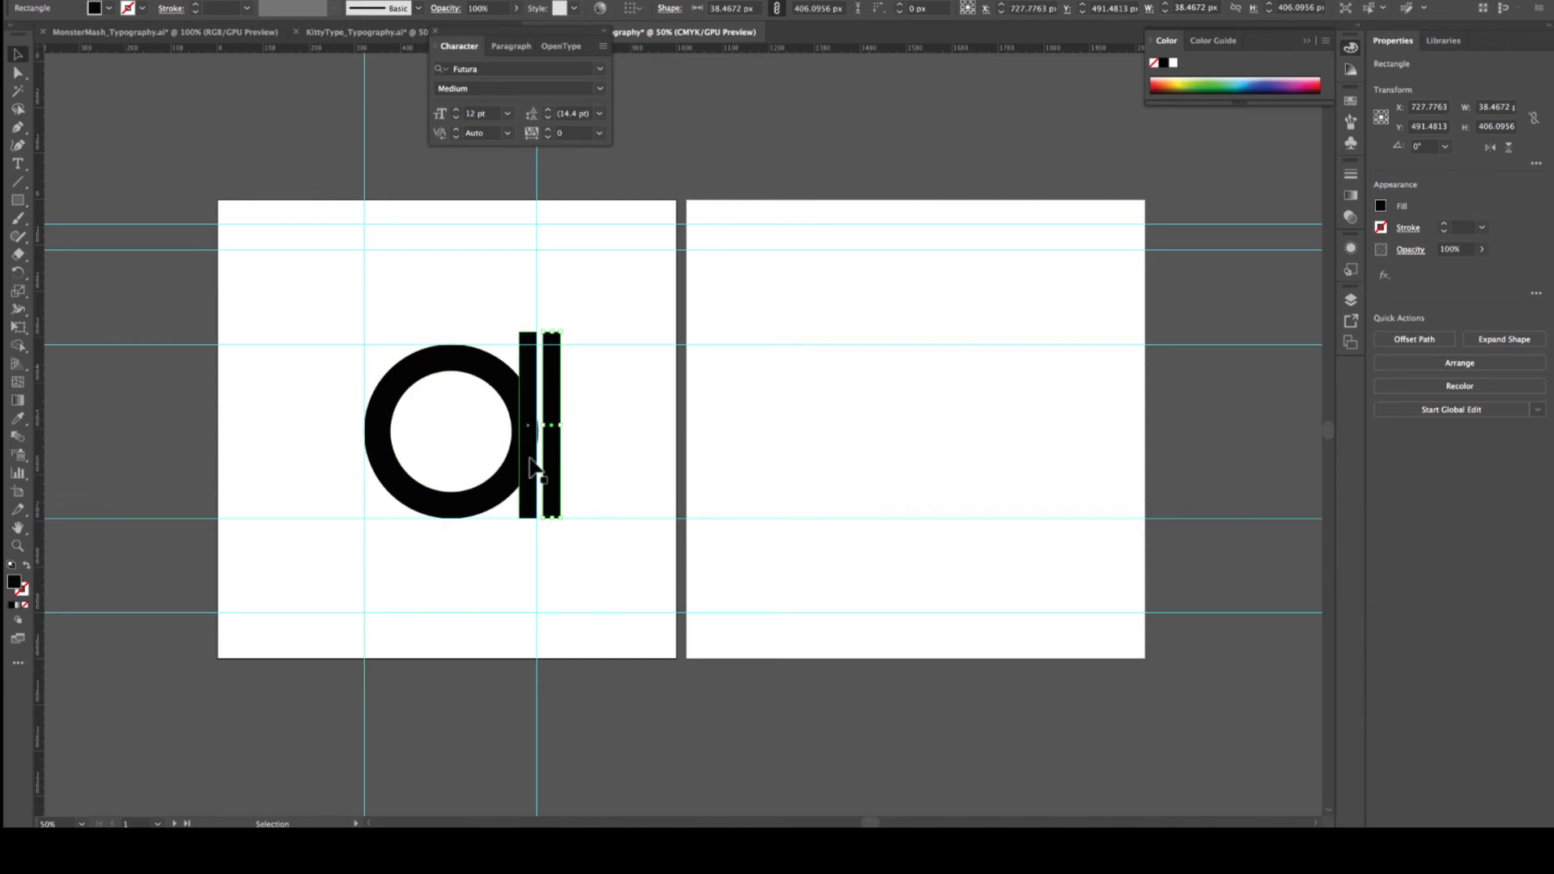
left_click_drag(531, 468, 536, 468)
left_click(571, 578)
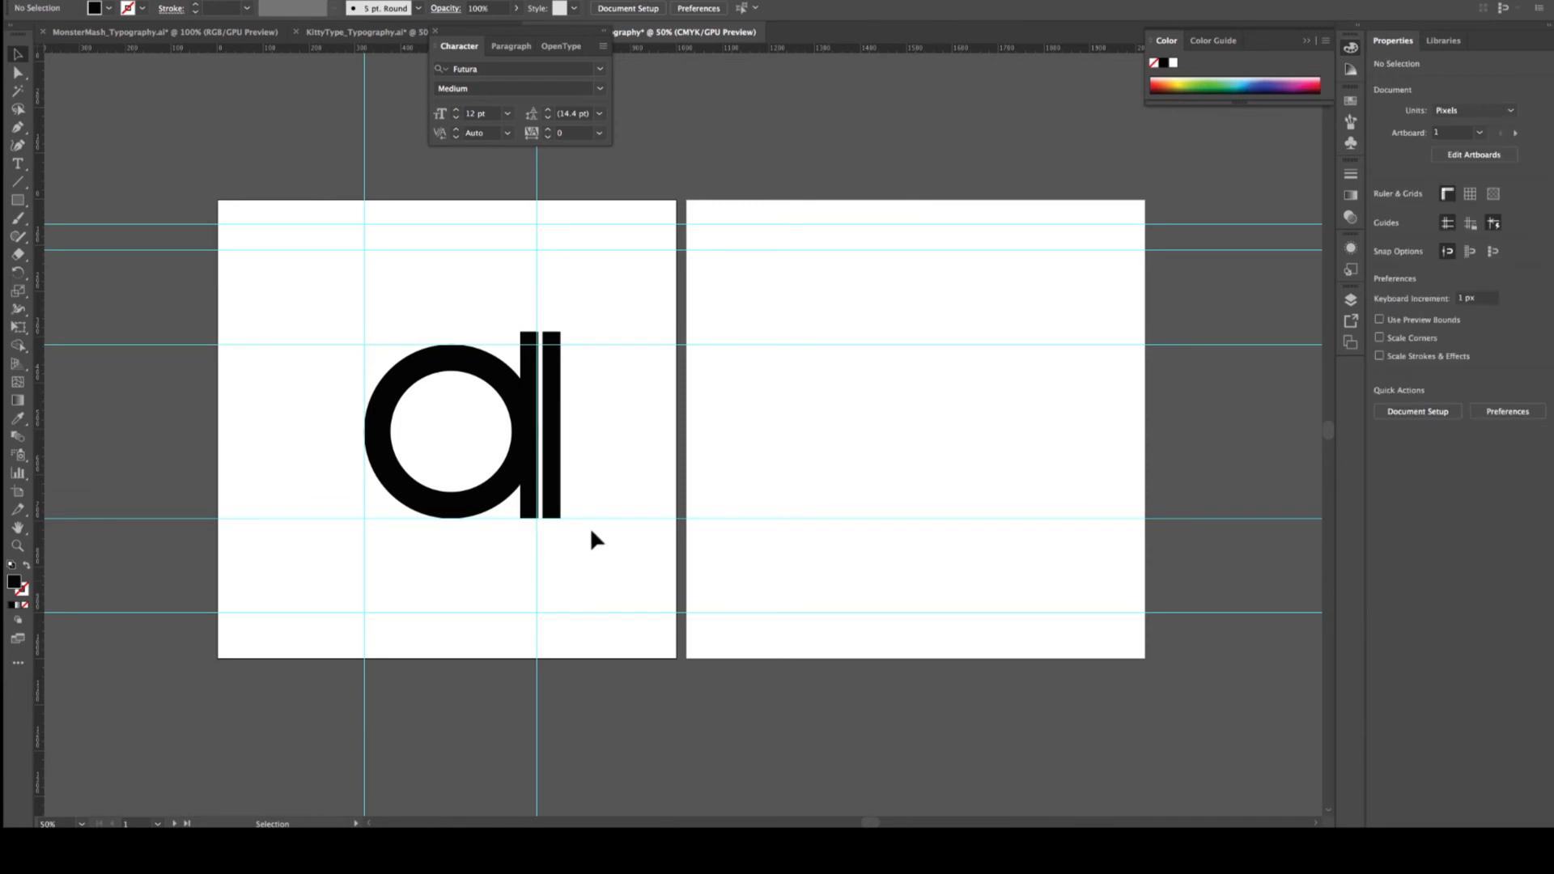
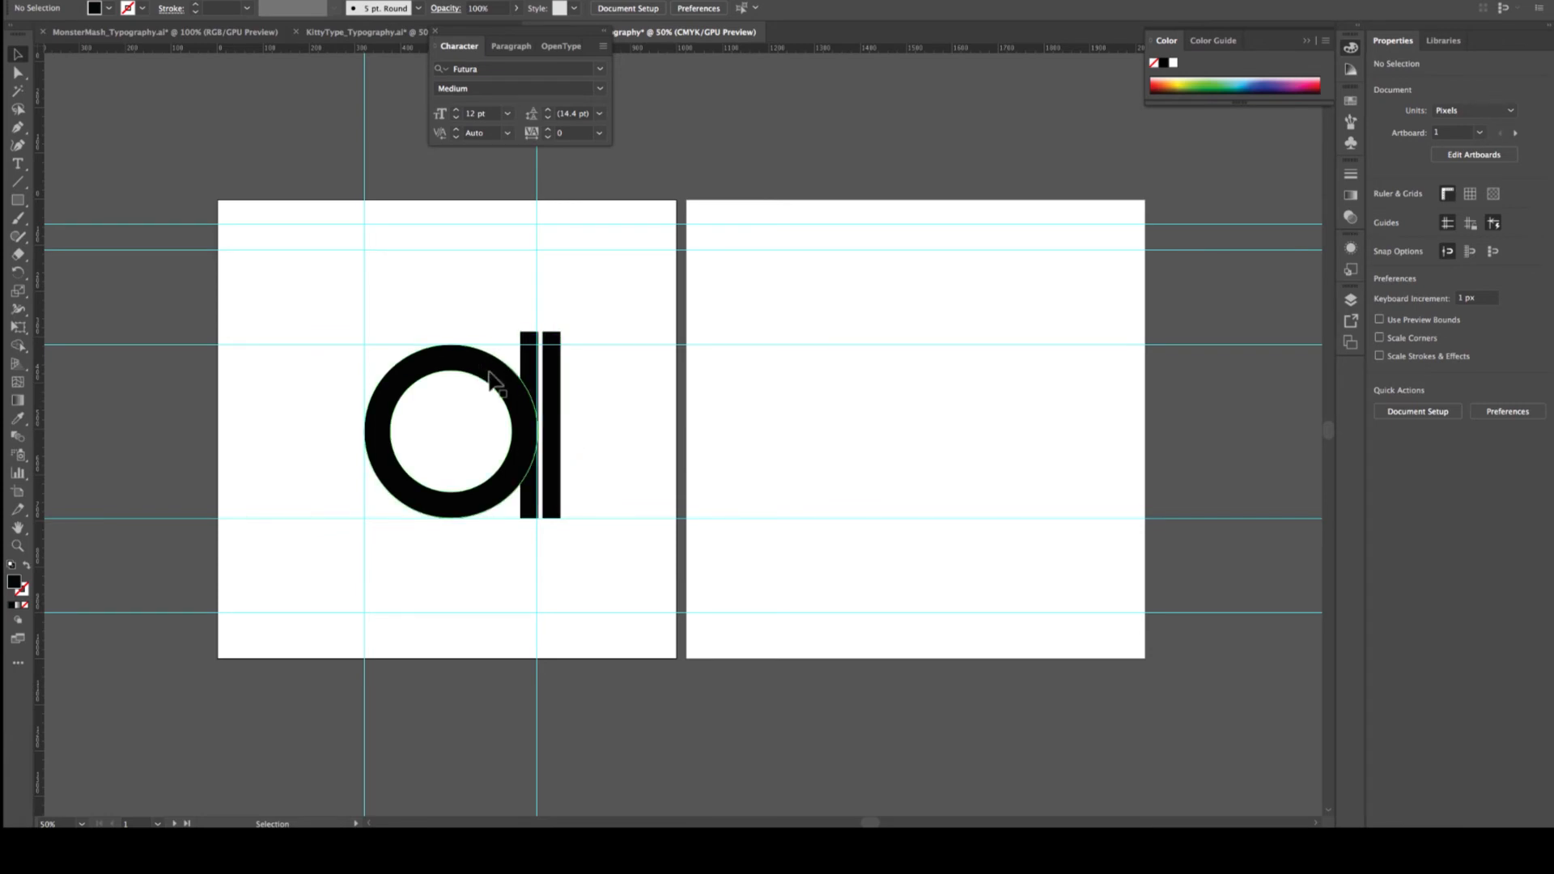
Copy all shapes of the letter a and switch the visible letter layer from a to b
left_click(1351, 301)
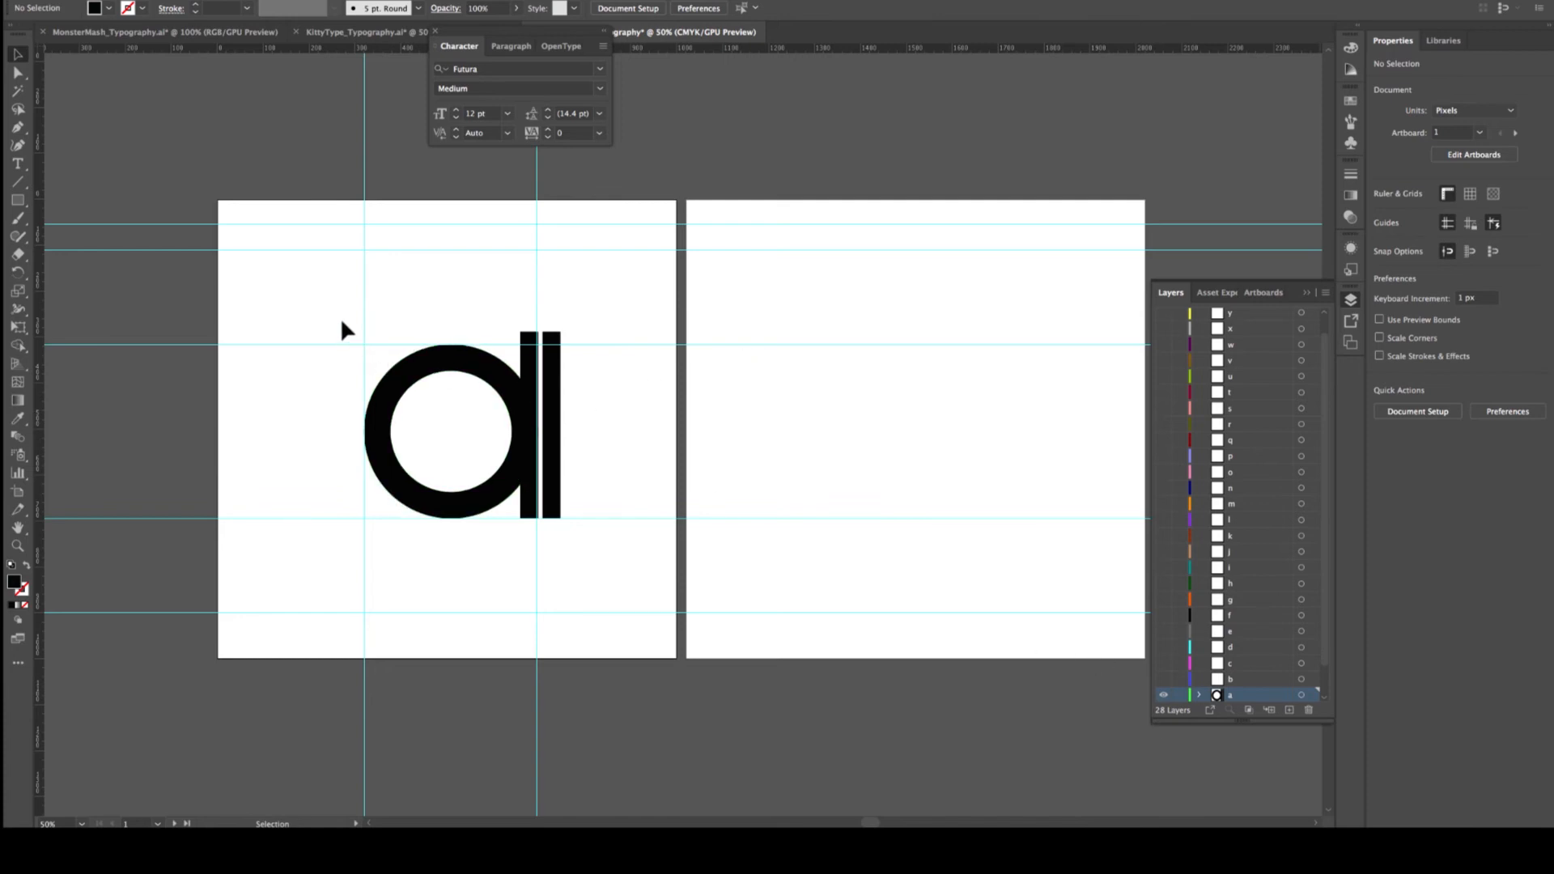
left_click_drag(464, 459, 605, 548)
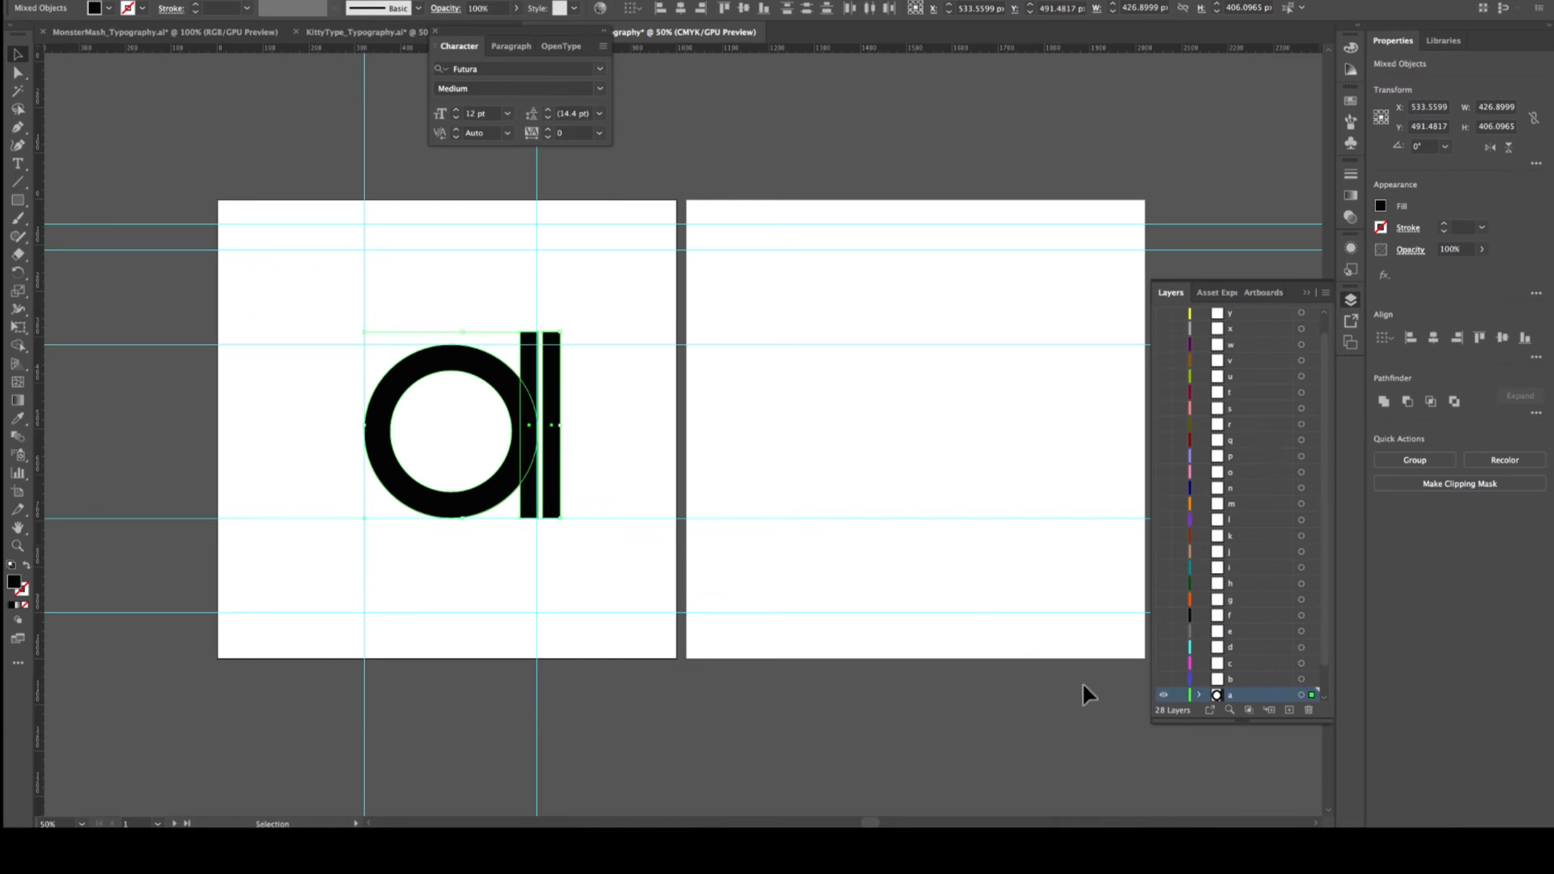
left_click(1165, 695)
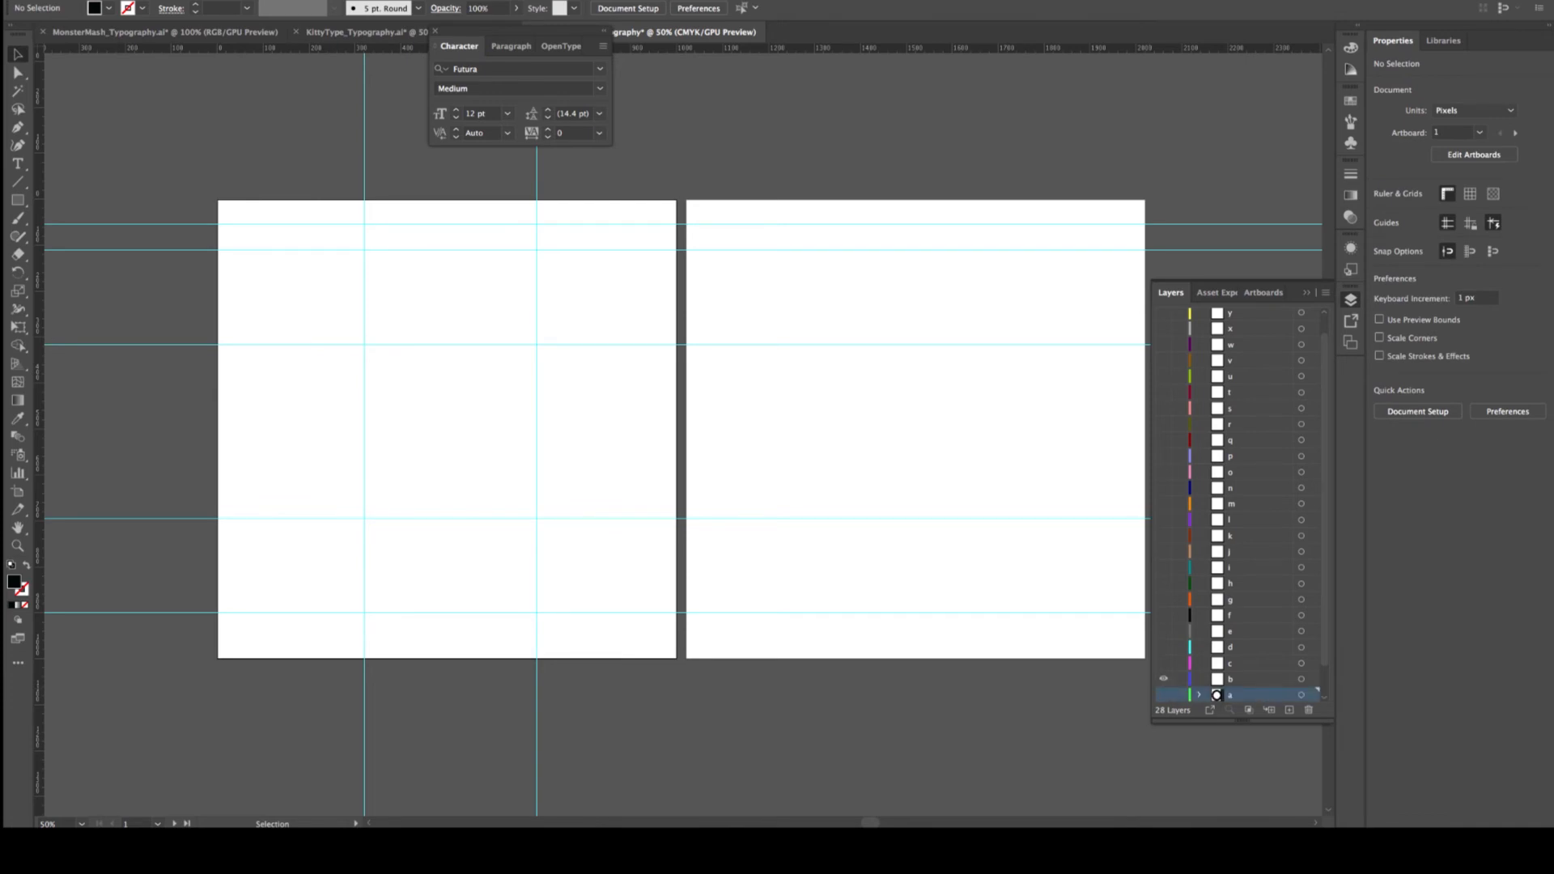
Make layer b active and paste the copied letter shapes in place on it
left_click(125, 0)
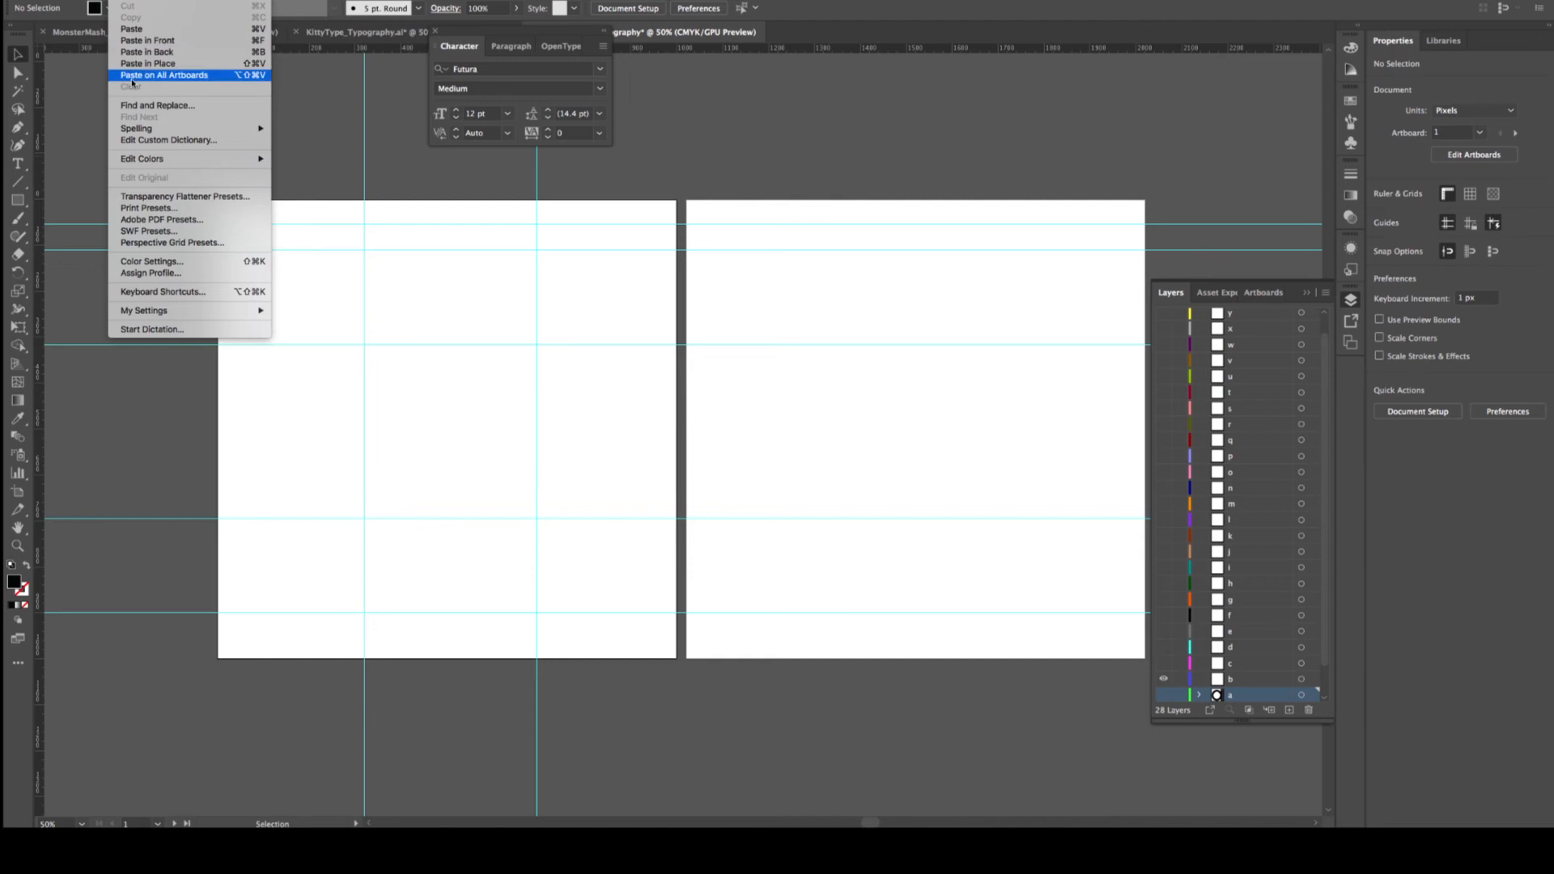
left_click(148, 53)
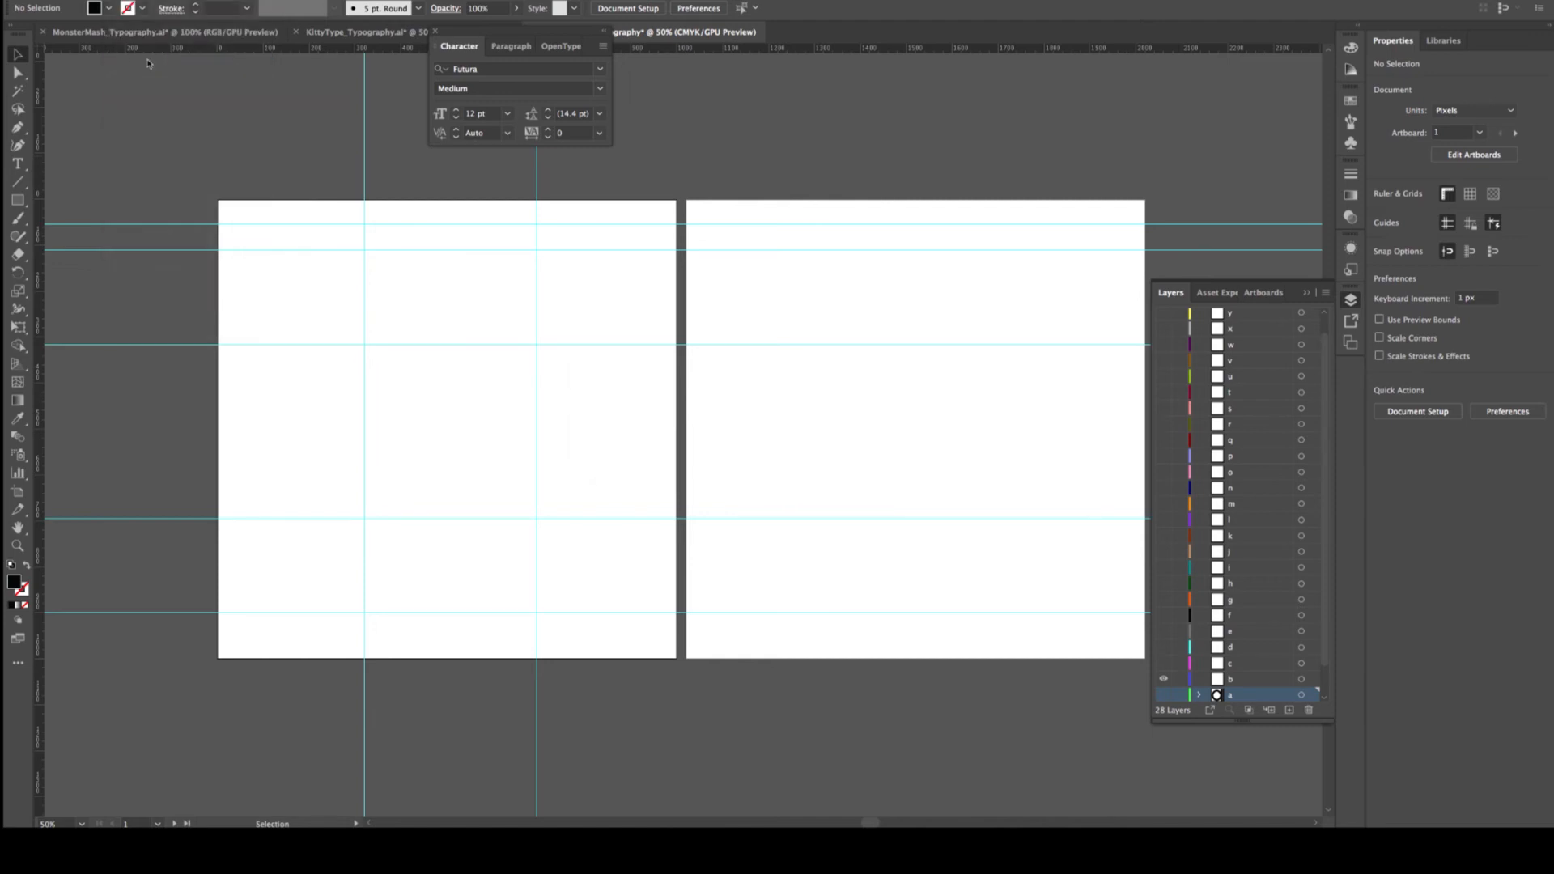
left_click(856, 427)
scroll(1229, 634, "down", 2)
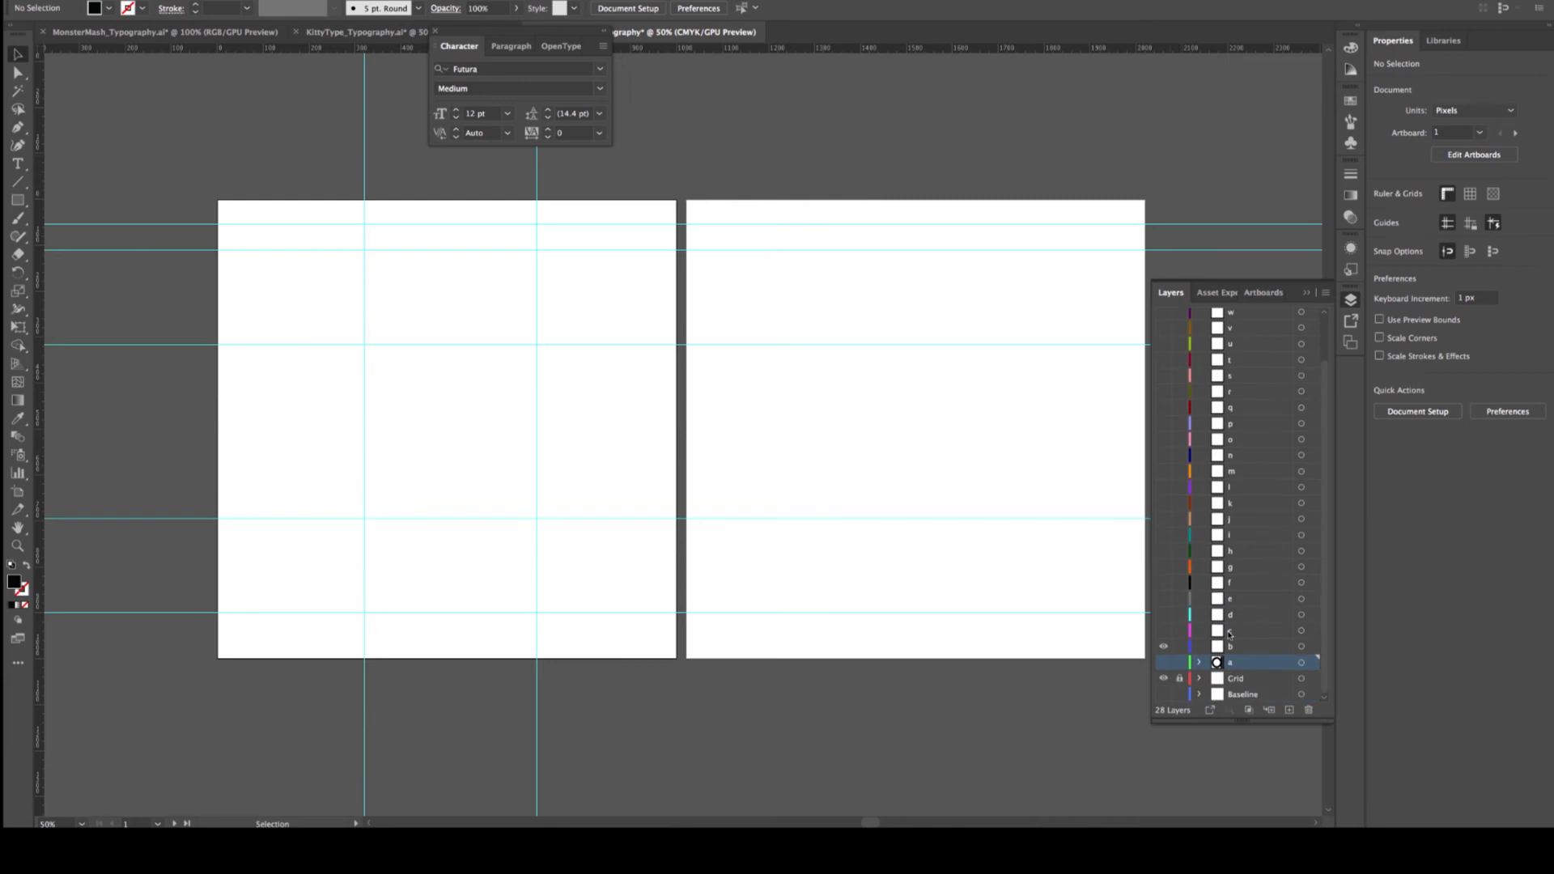
left_click(1235, 646)
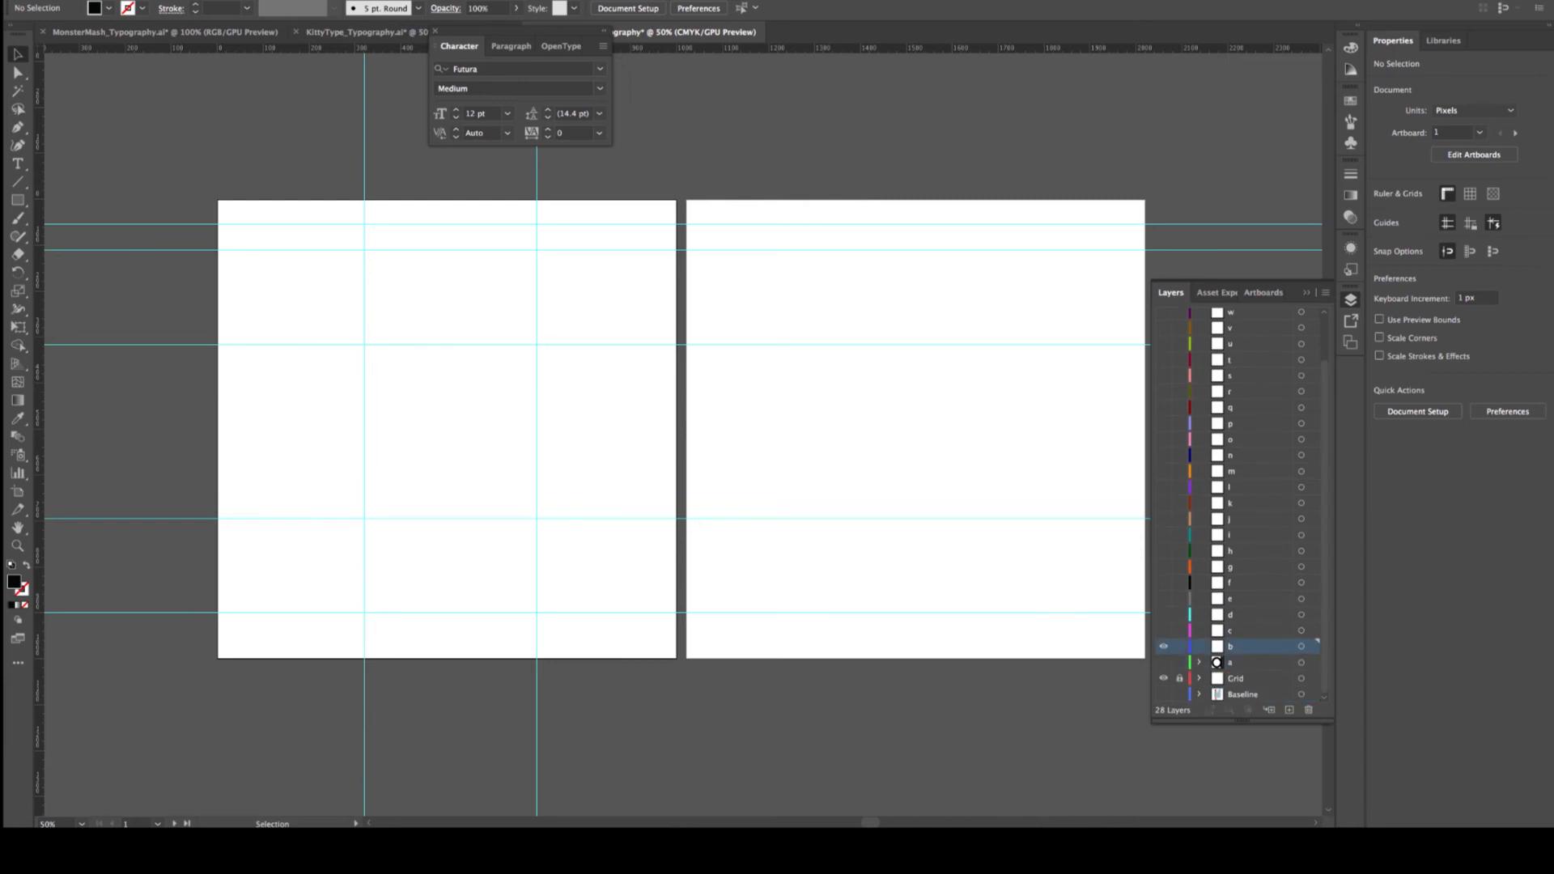
left_click(122, 0)
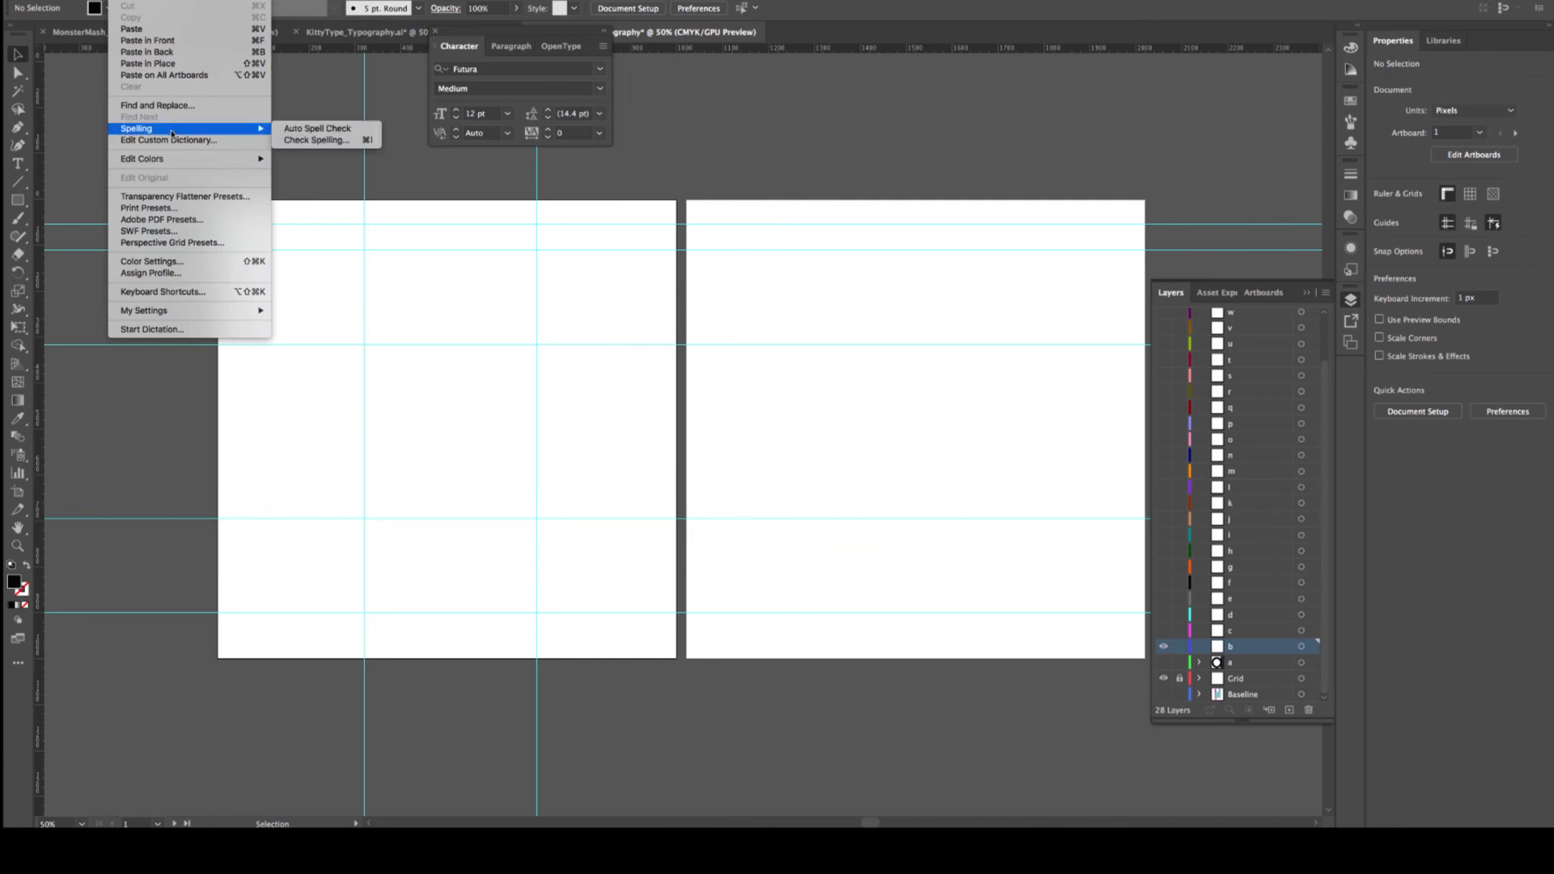
left_click(148, 64)
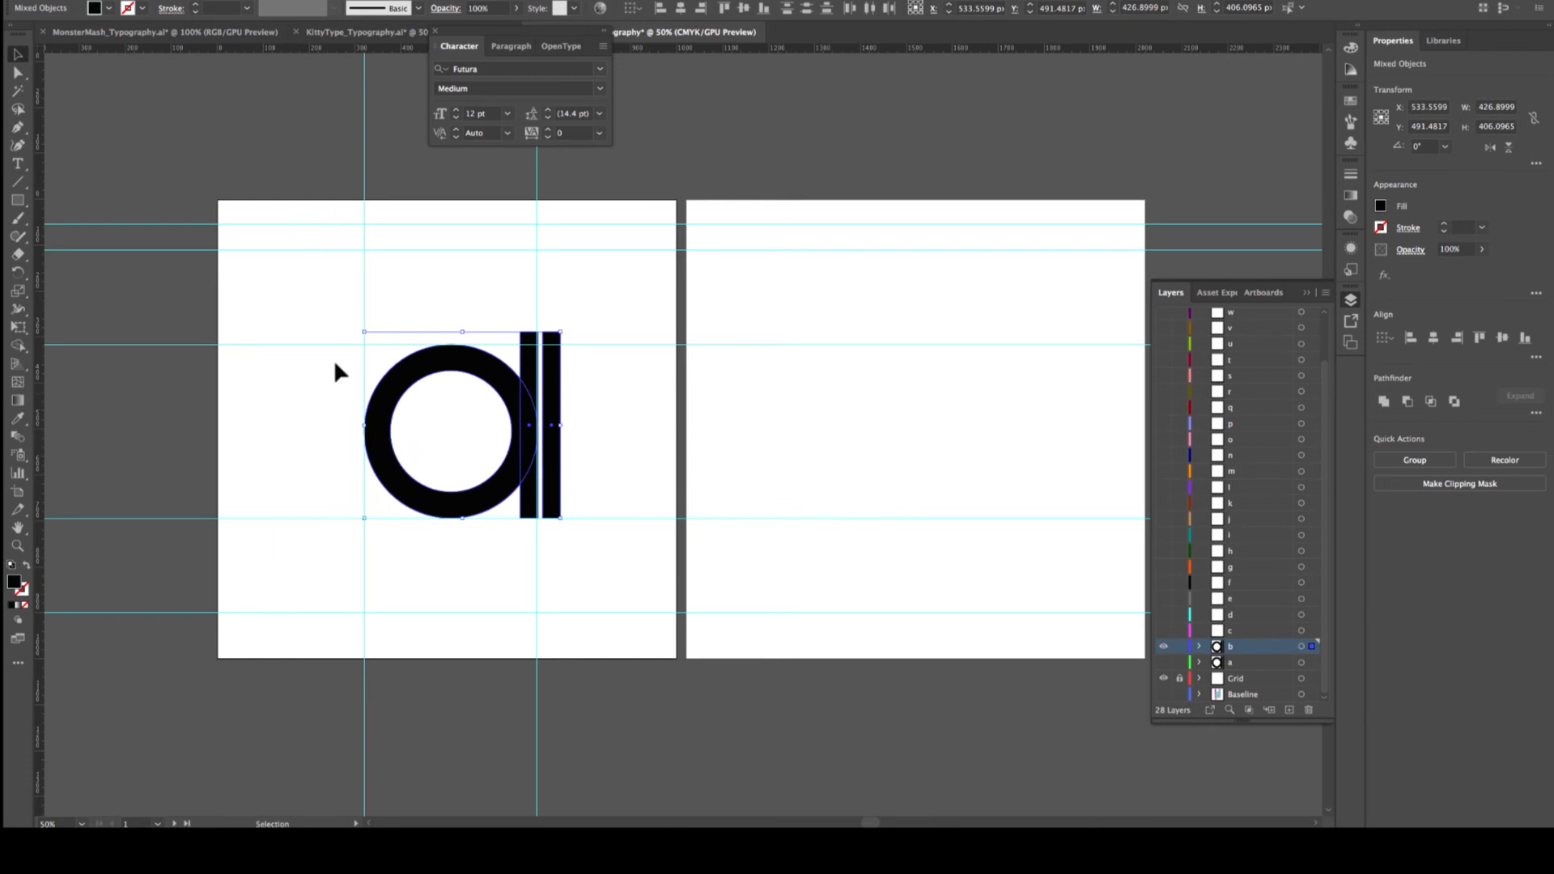
Move both stems to the ring's left edge and extend them up to the topmost guide, about 641 px tall, forming a b
left_click(577, 325)
left_click_drag(518, 301, 562, 347)
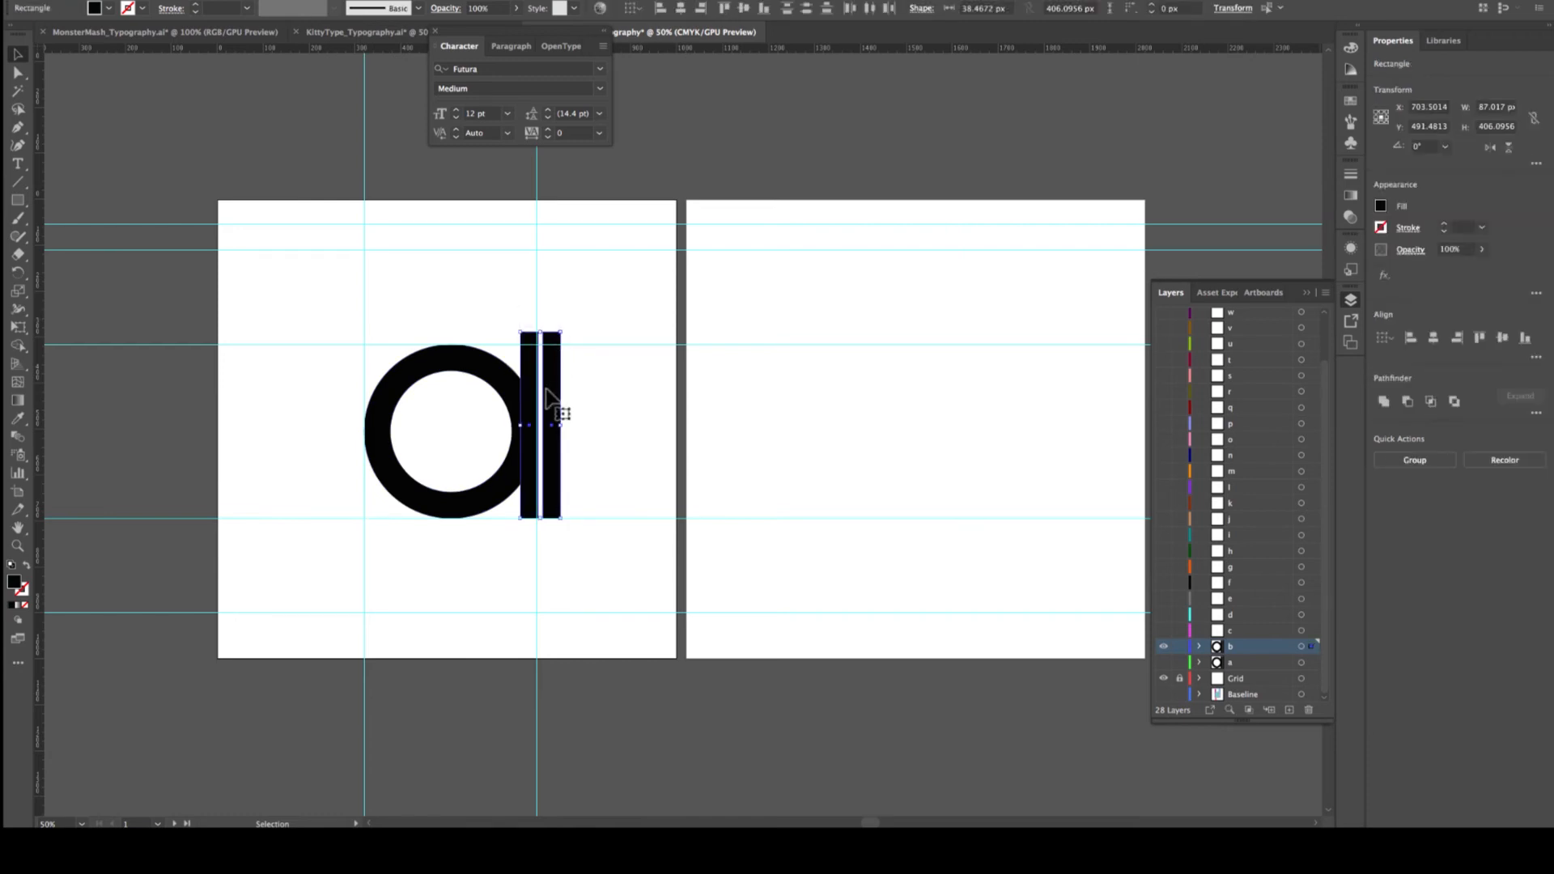
left_click_drag(554, 398, 395, 395)
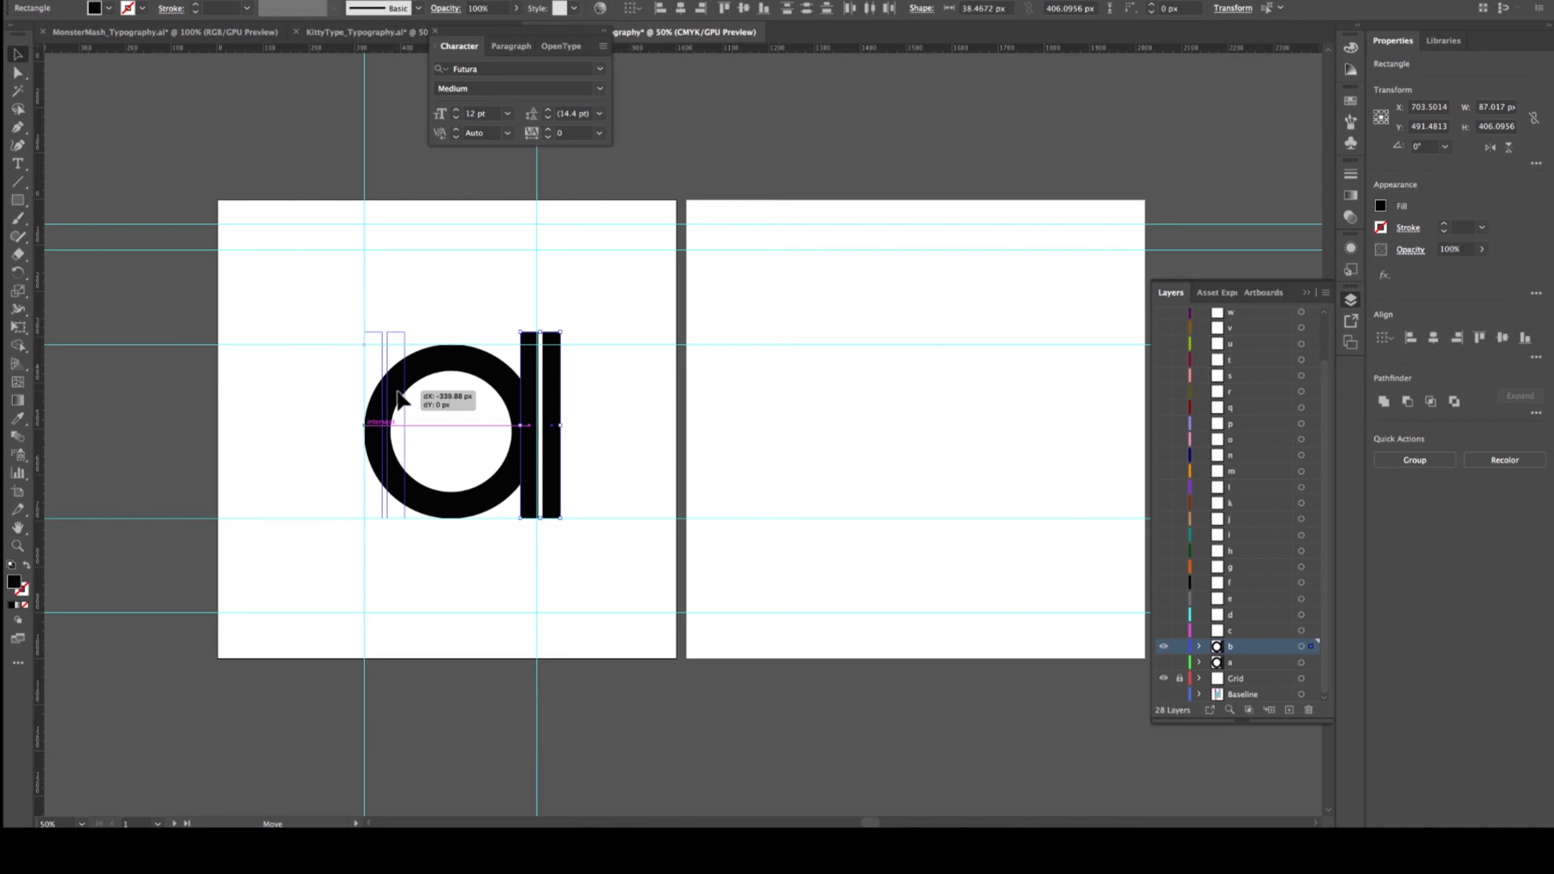
left_click_drag(398, 395, 399, 395)
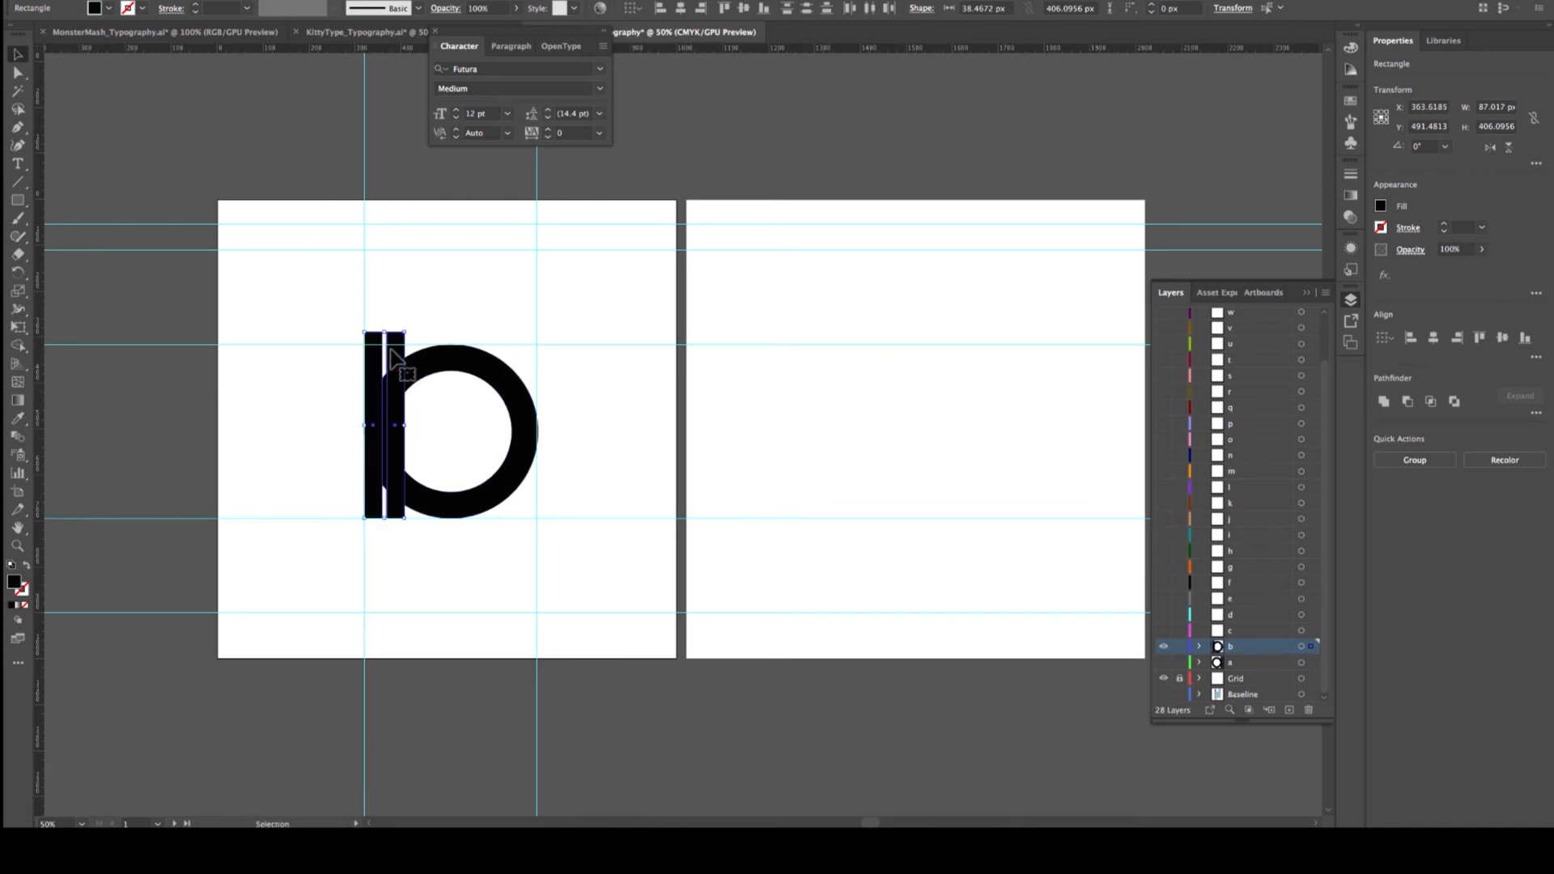
left_click_drag(394, 363, 372, 368)
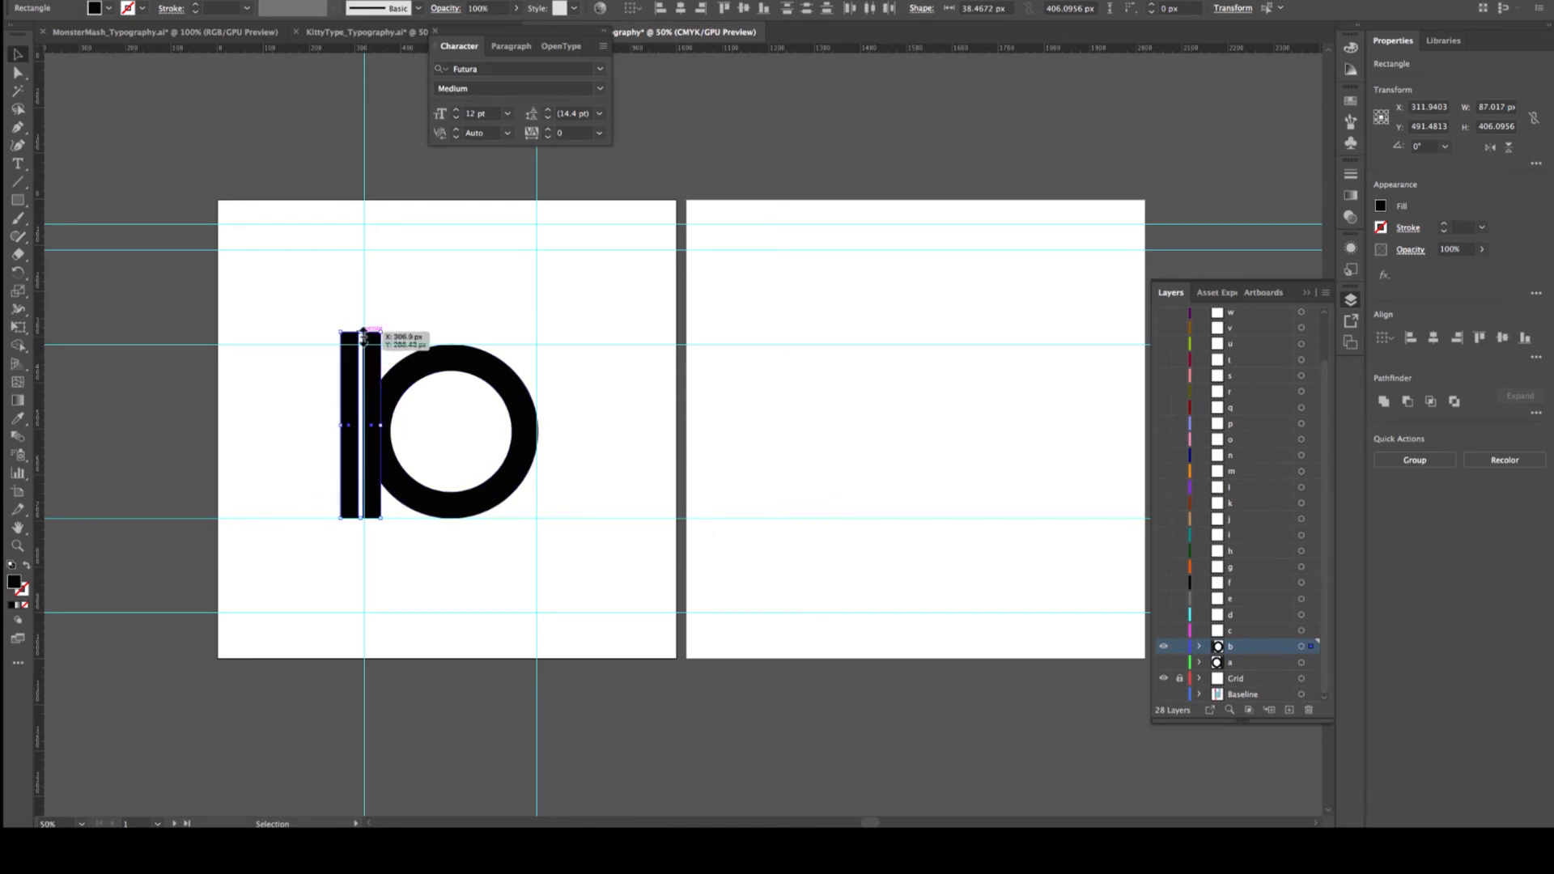
left_click_drag(360, 332, 373, 224)
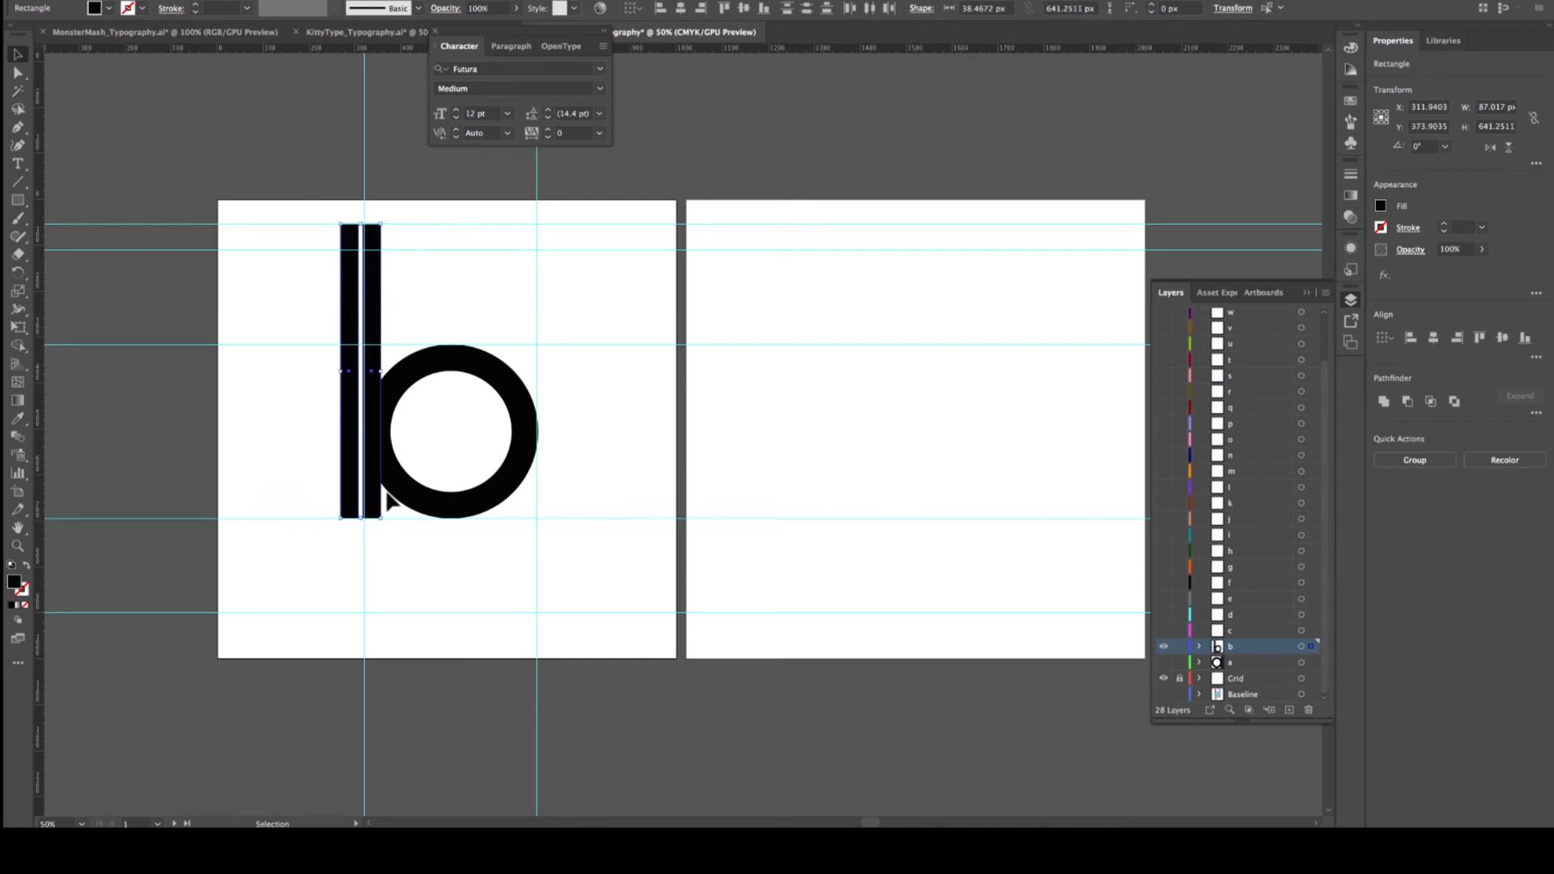
left_click(316, 576)
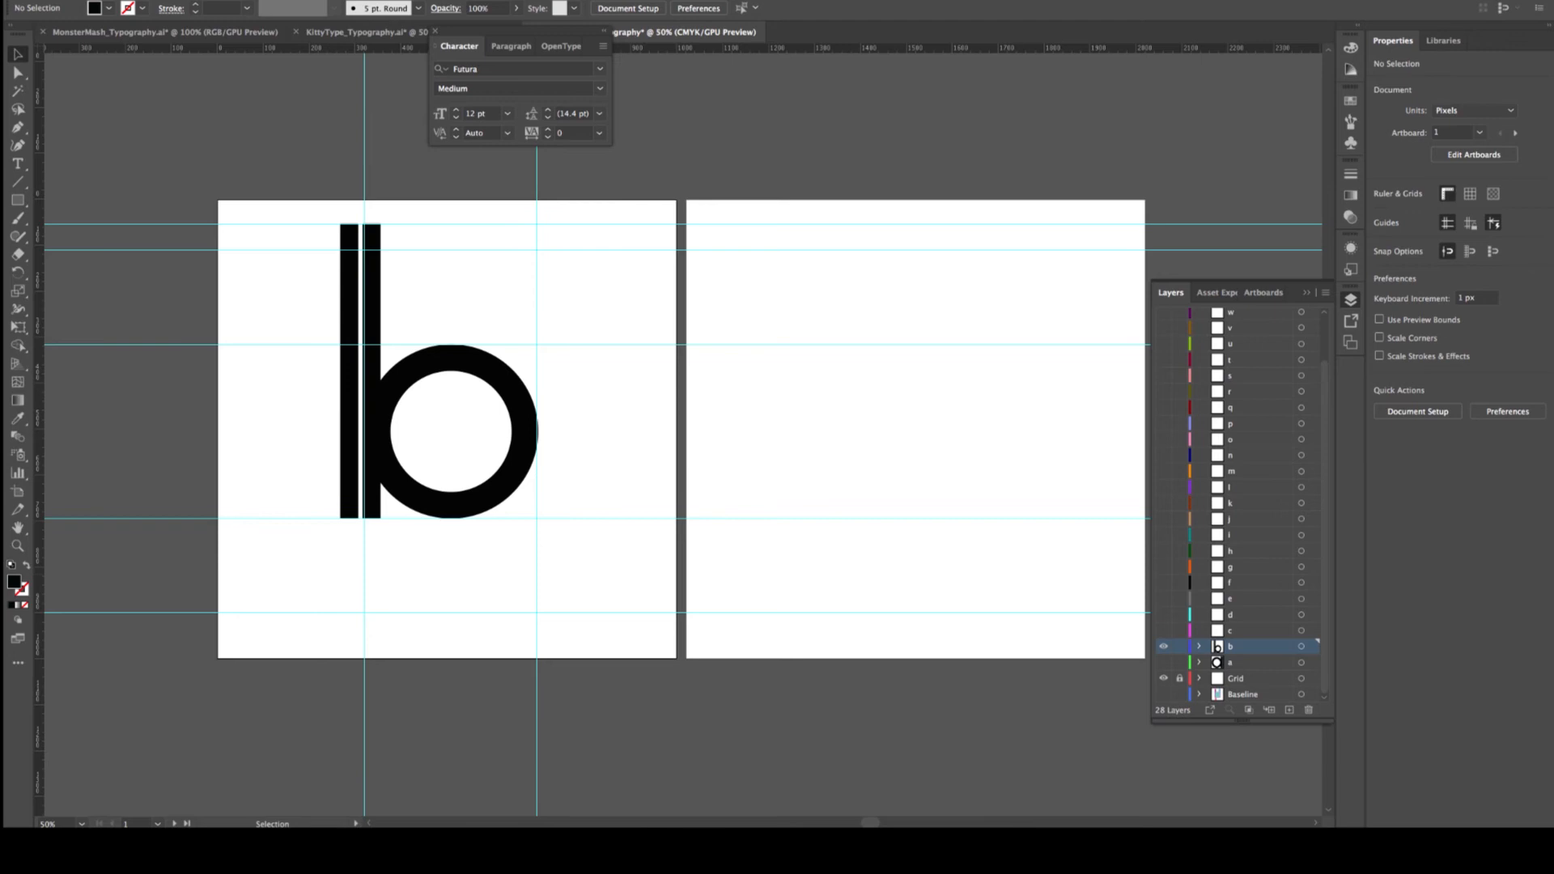
Save the document in the Typography Demo folder as an Adobe Illustrator (ai) file with Illustrator 2020 compatibility
left_click(97, 0)
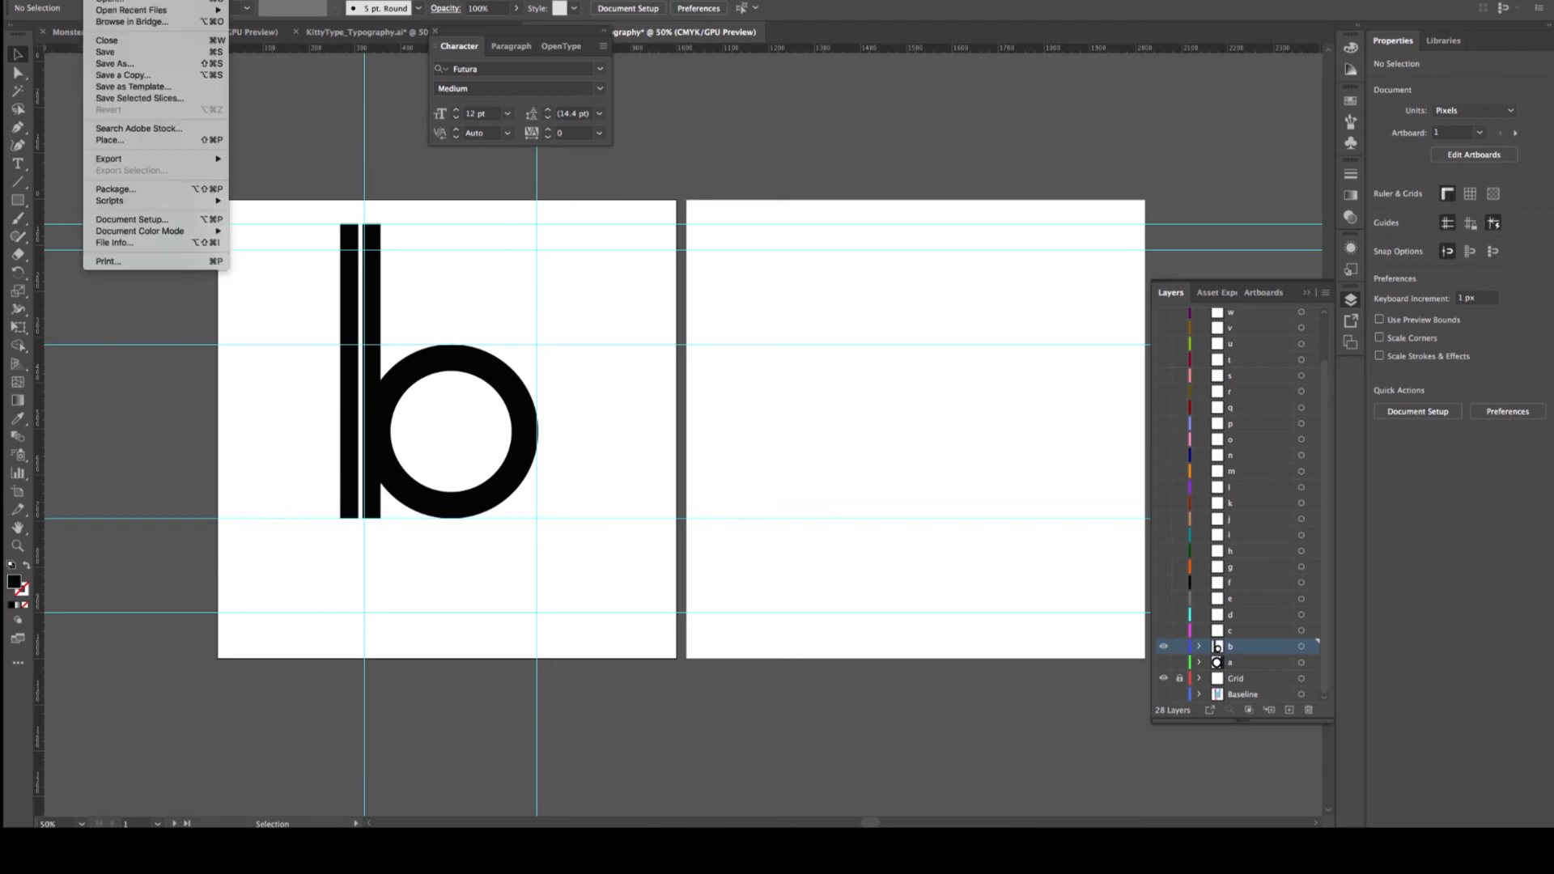
left_click(105, 64)
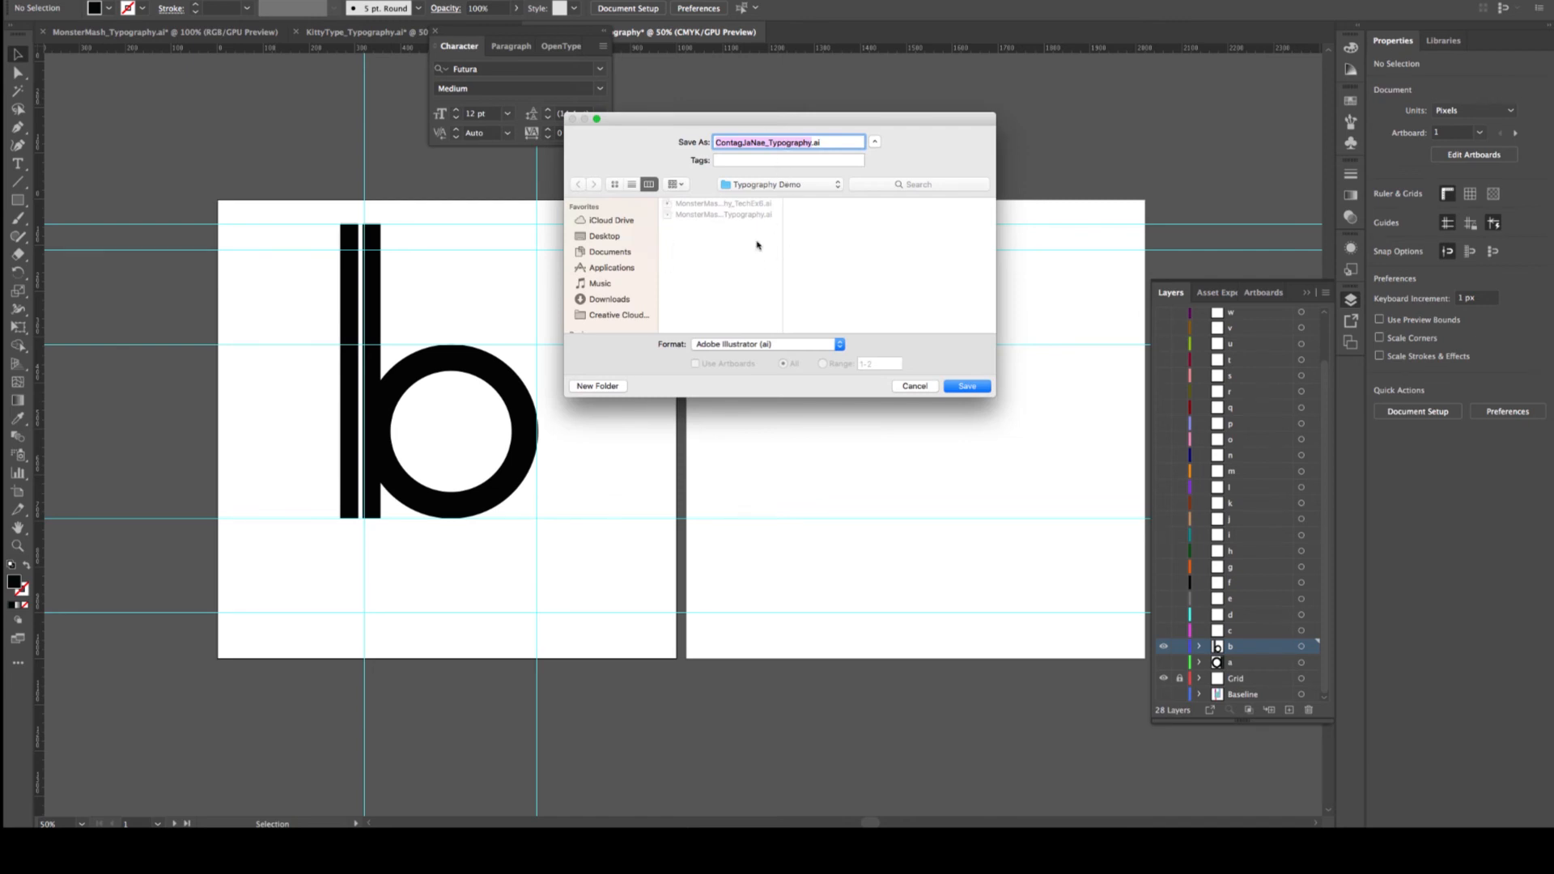
left_click(967, 386)
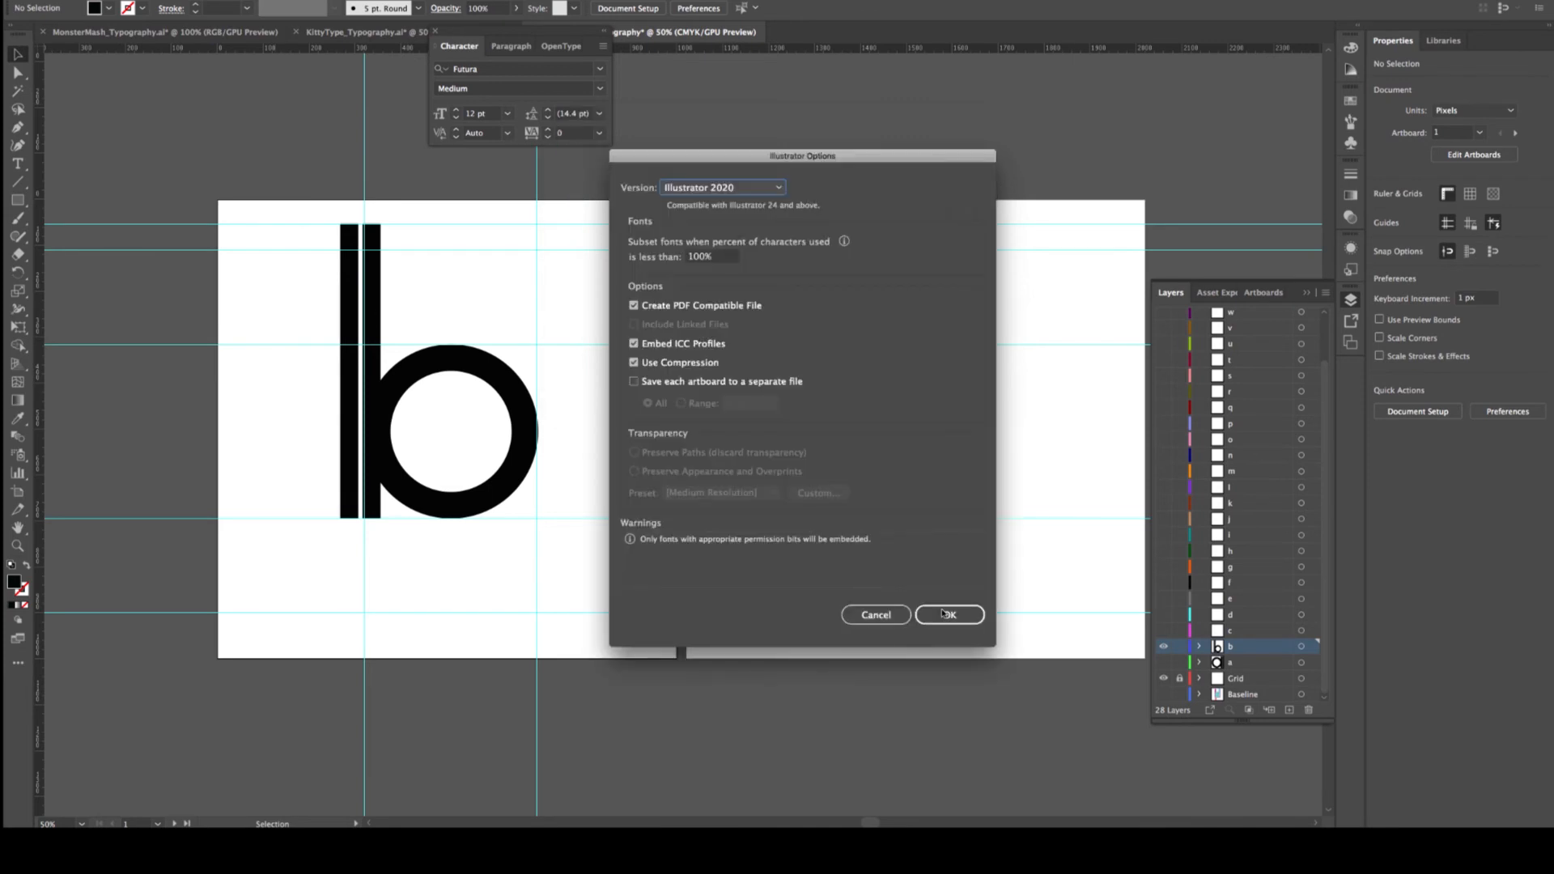
left_click(949, 616)
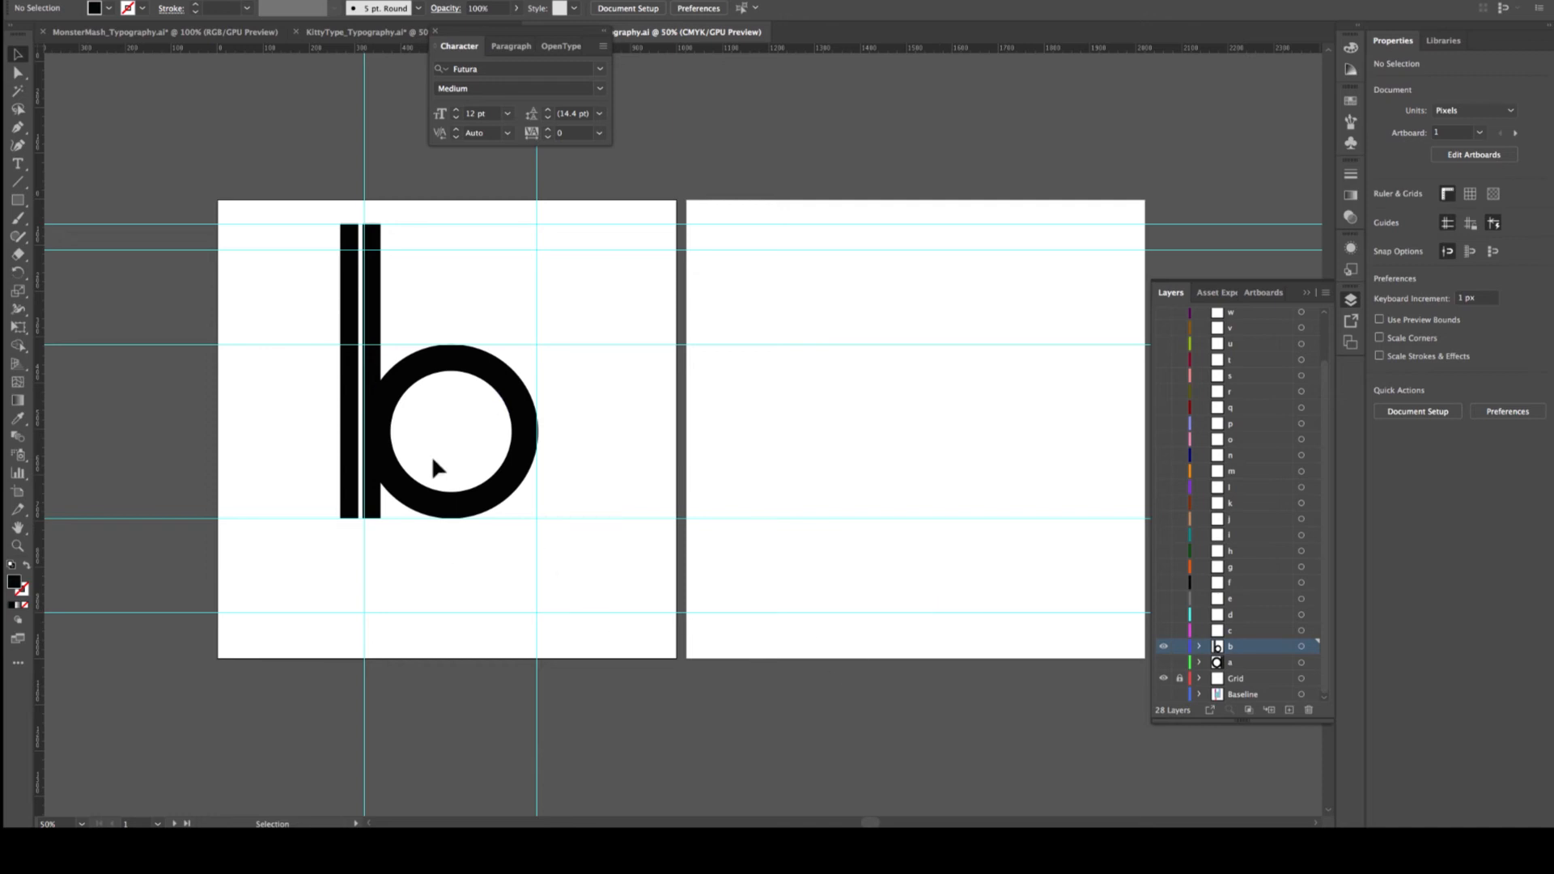
Copy all shapes of the letter b and paste them in place on layer d, shown instead of layer b
scroll(469, 512, "right", 1)
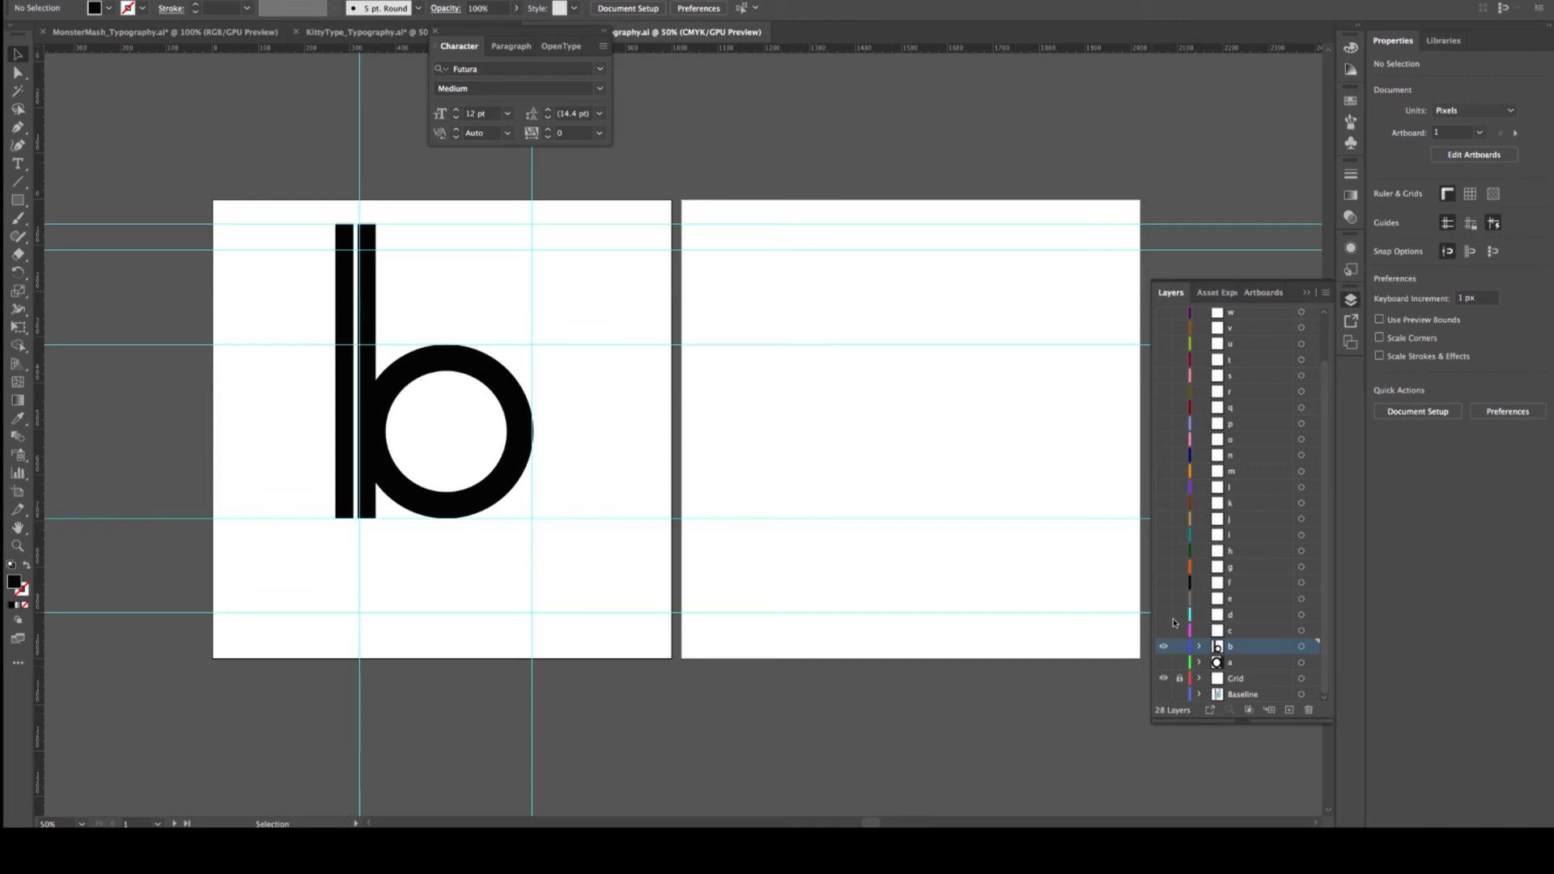
left_click_drag(439, 437, 571, 542)
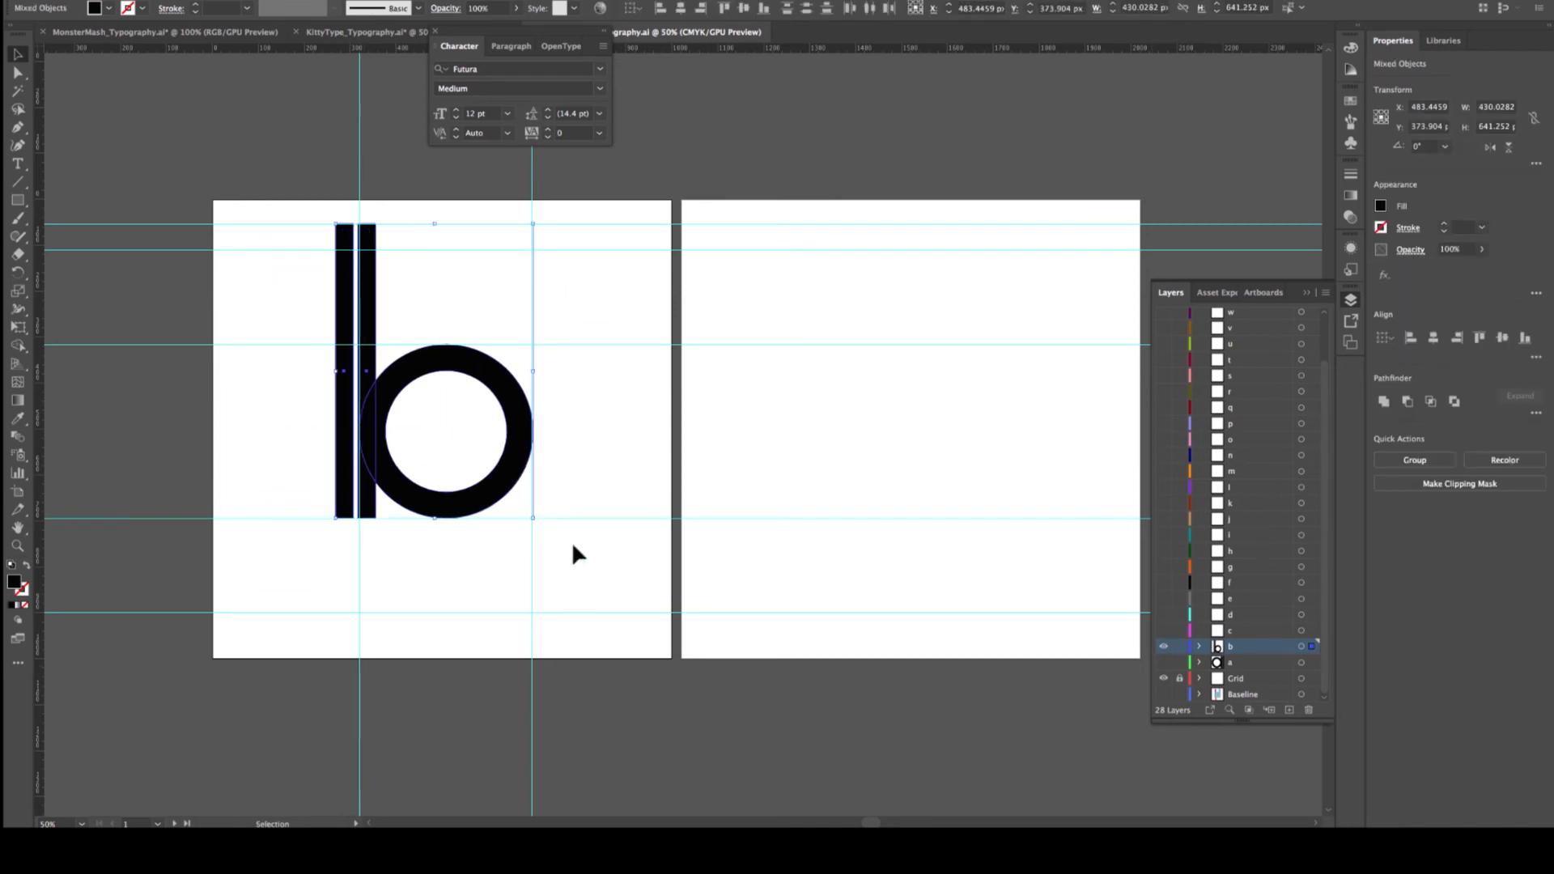
left_click(1164, 616)
left_click(1164, 647)
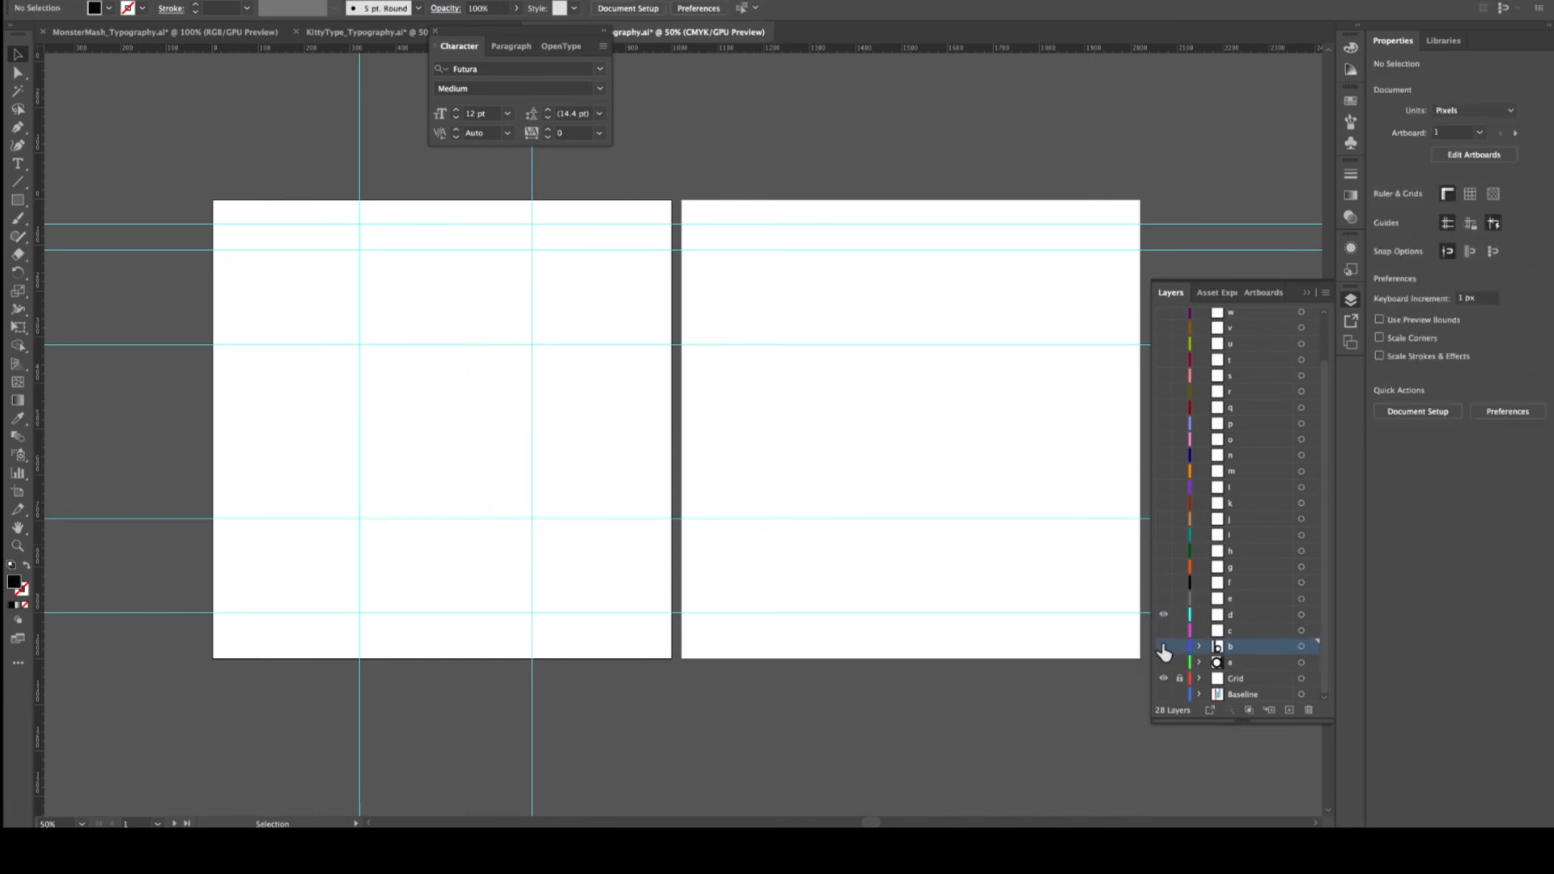
left_click(1249, 615)
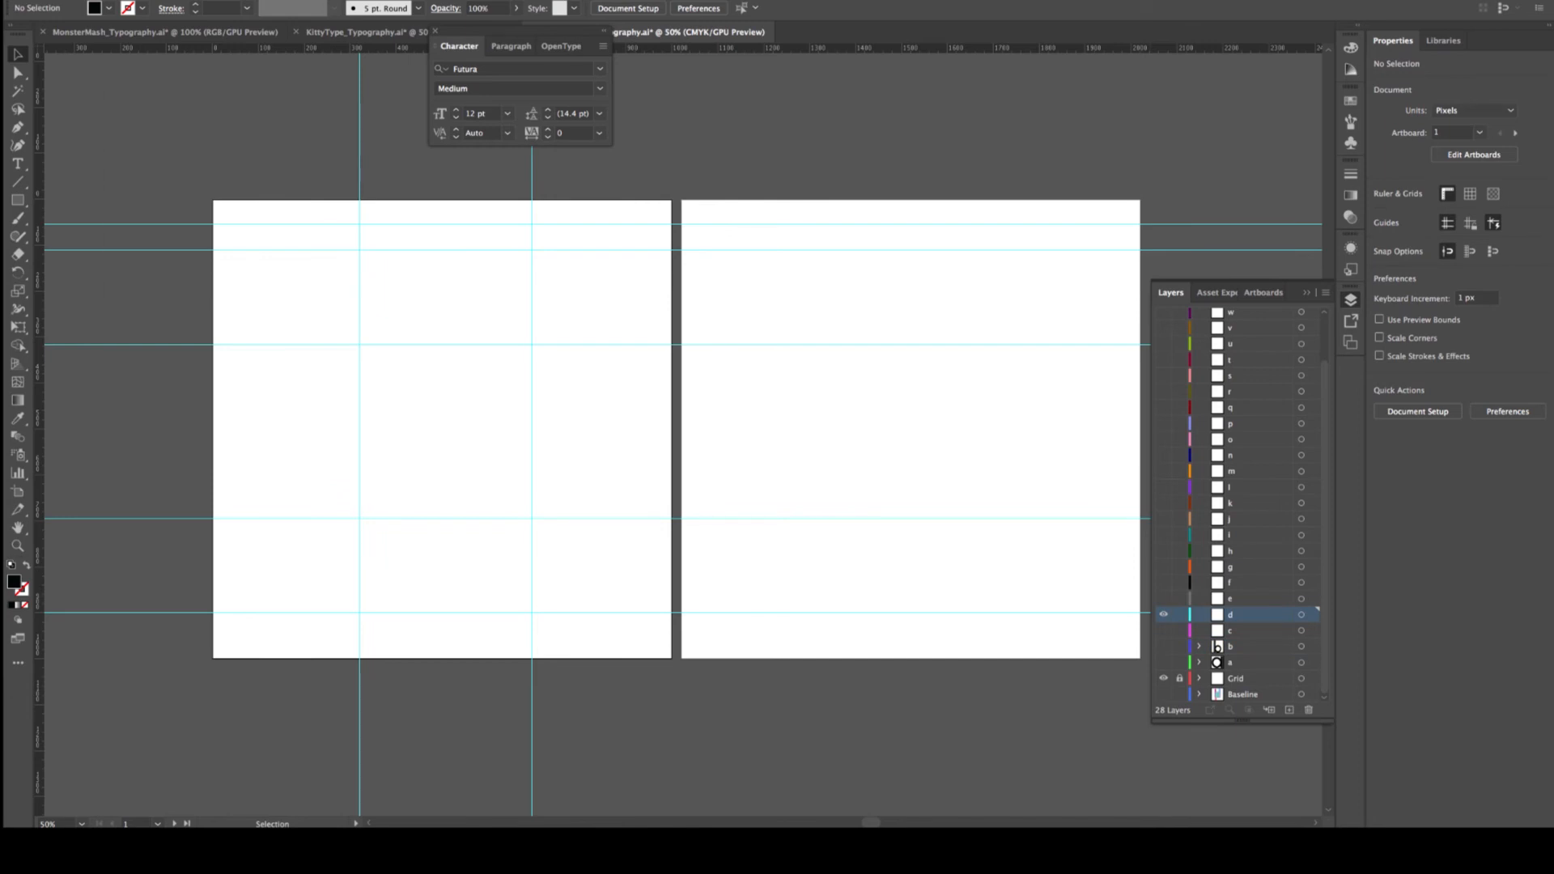
left_click(122, 1)
left_click(143, 65)
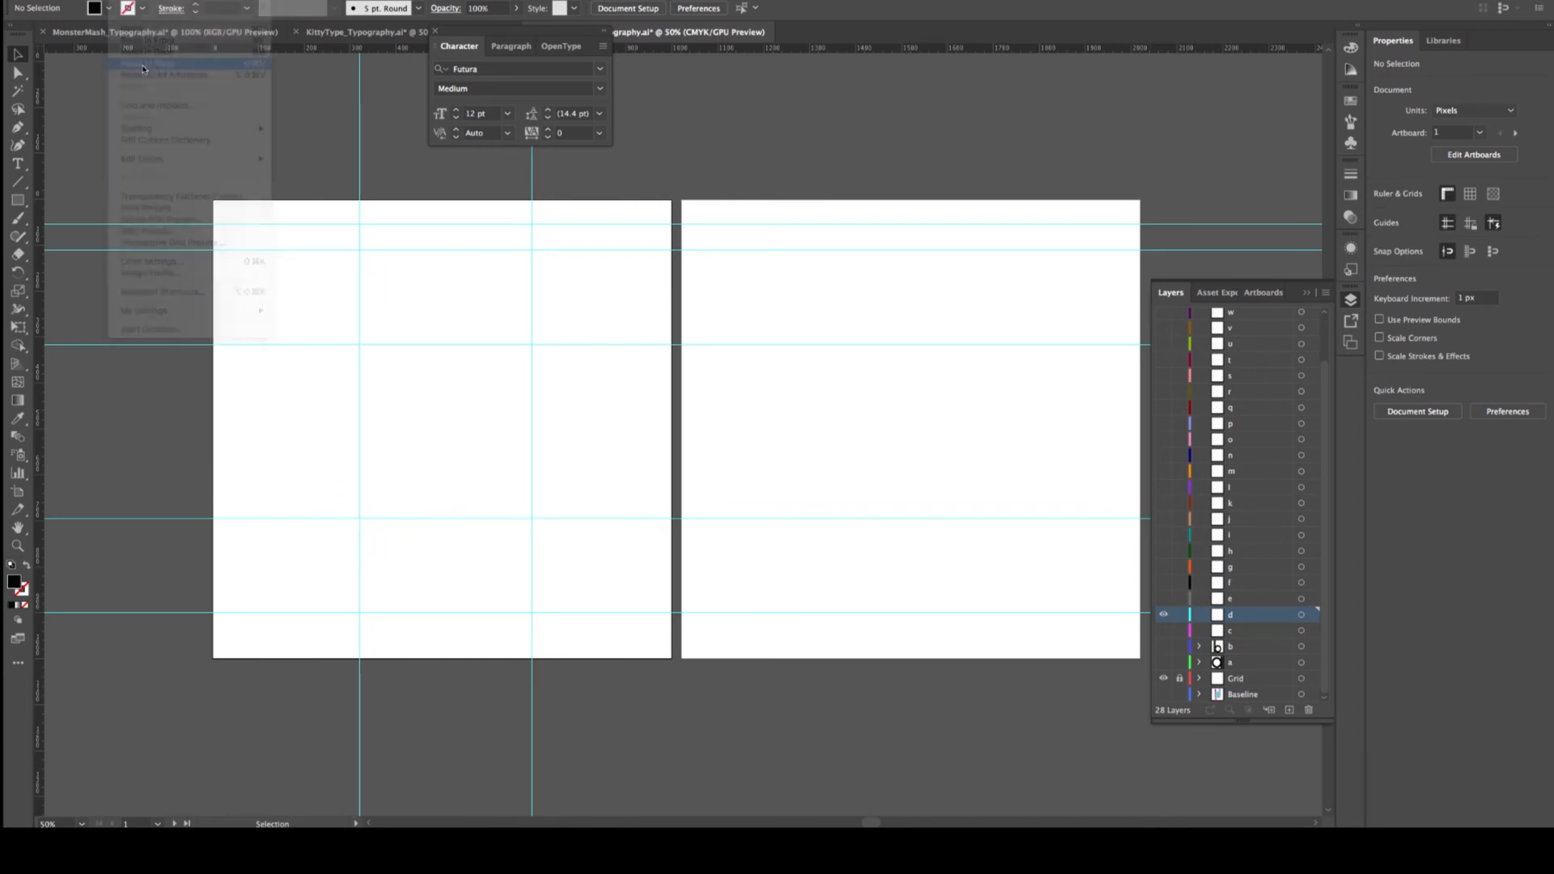
left_click(297, 269)
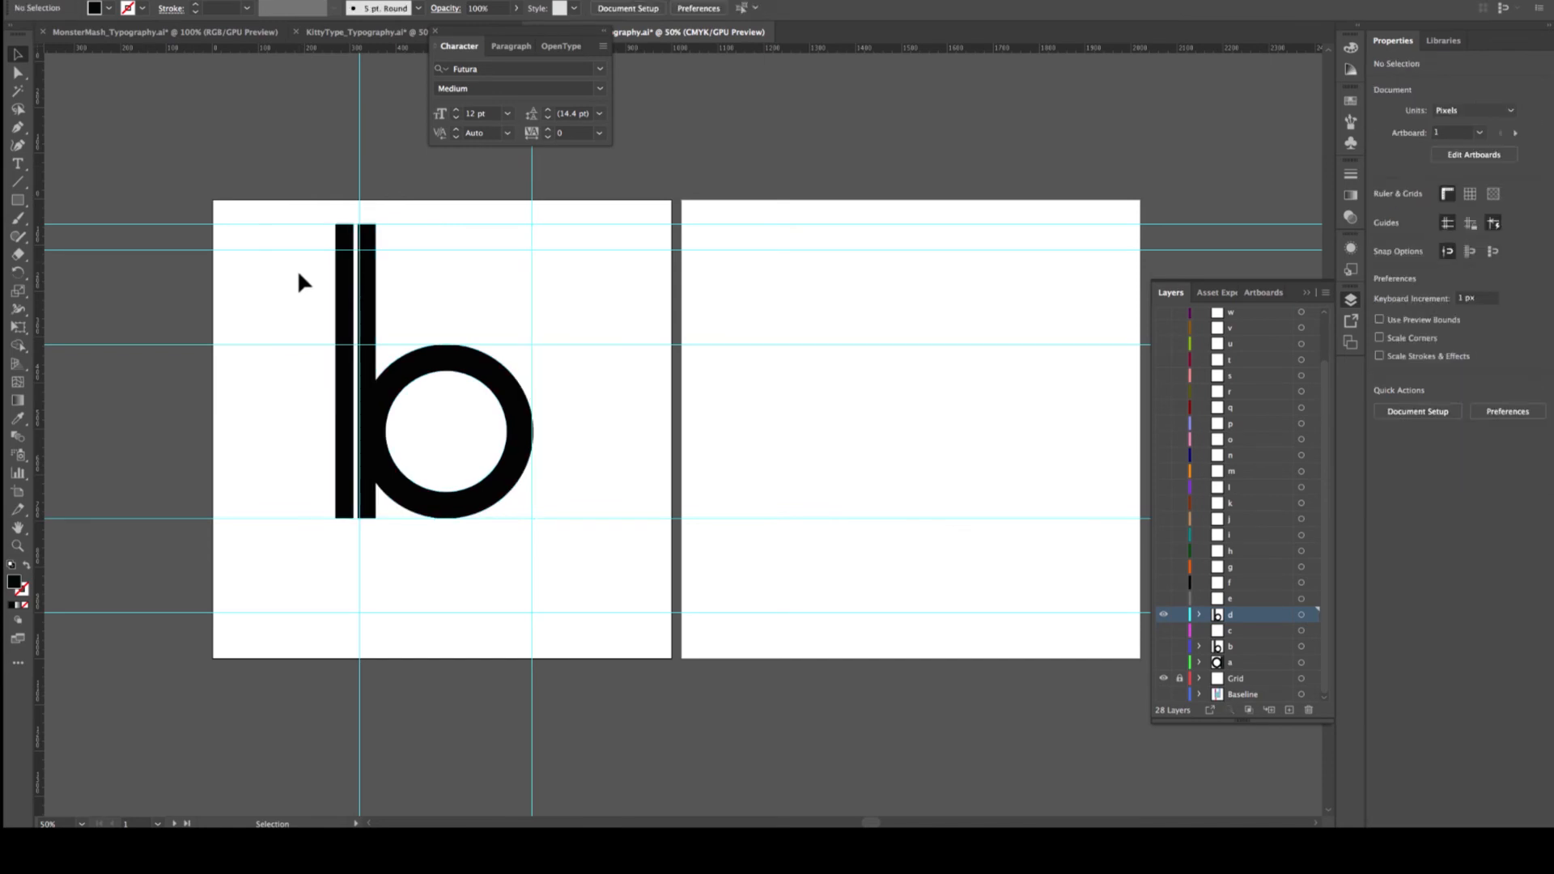
Move both tall stems together from the ring's left edge to its right edge, forming a d
left_click(366, 315)
left_click_drag(366, 309, 542, 318)
left_click_drag(541, 319, 558, 320)
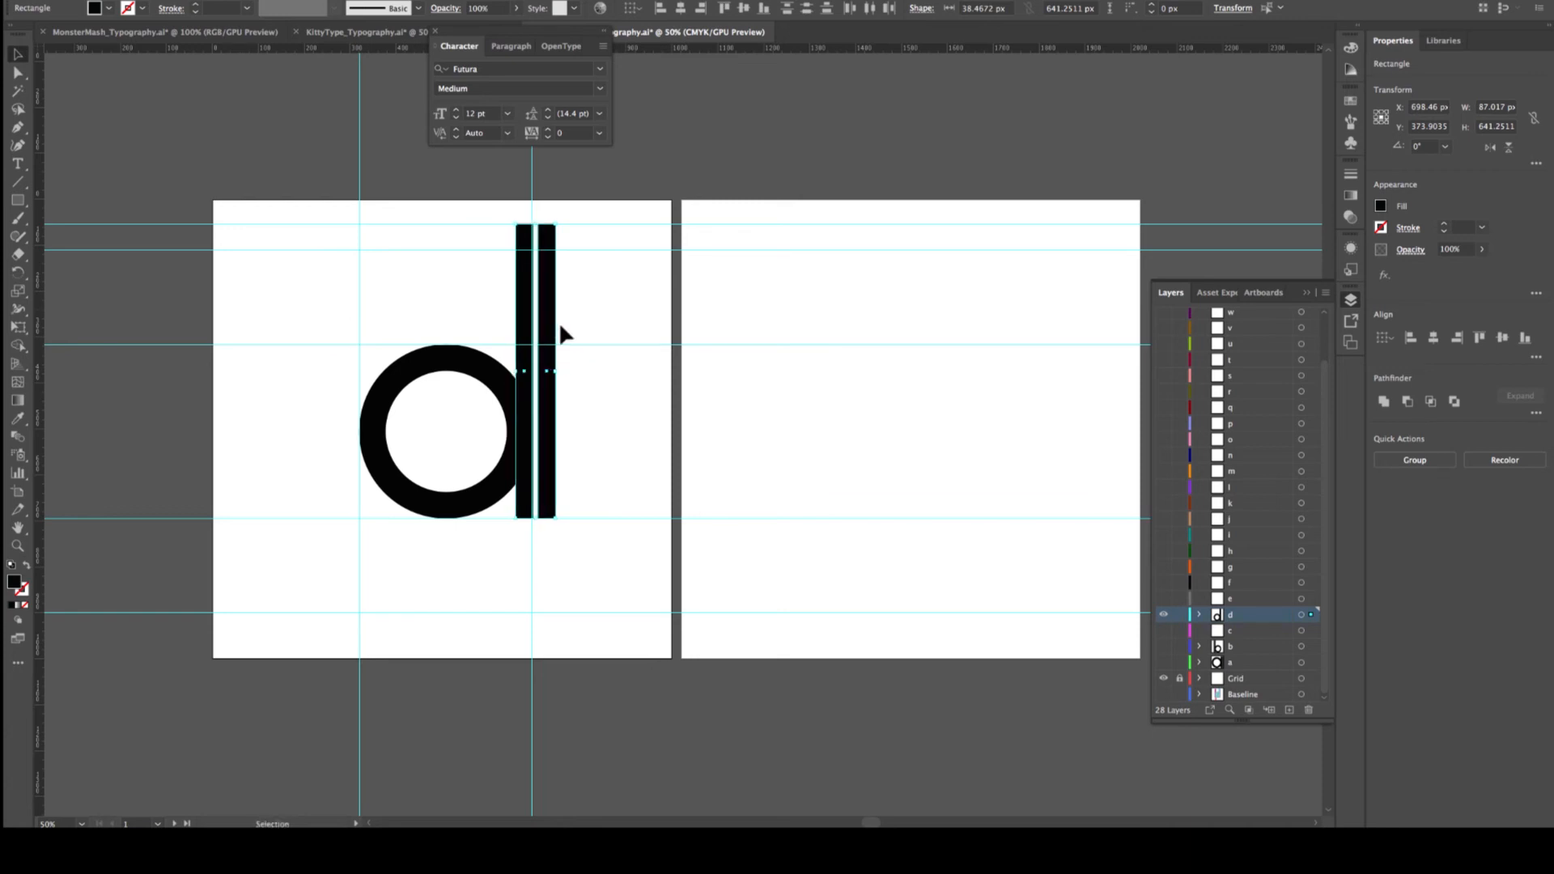
left_click(590, 406)
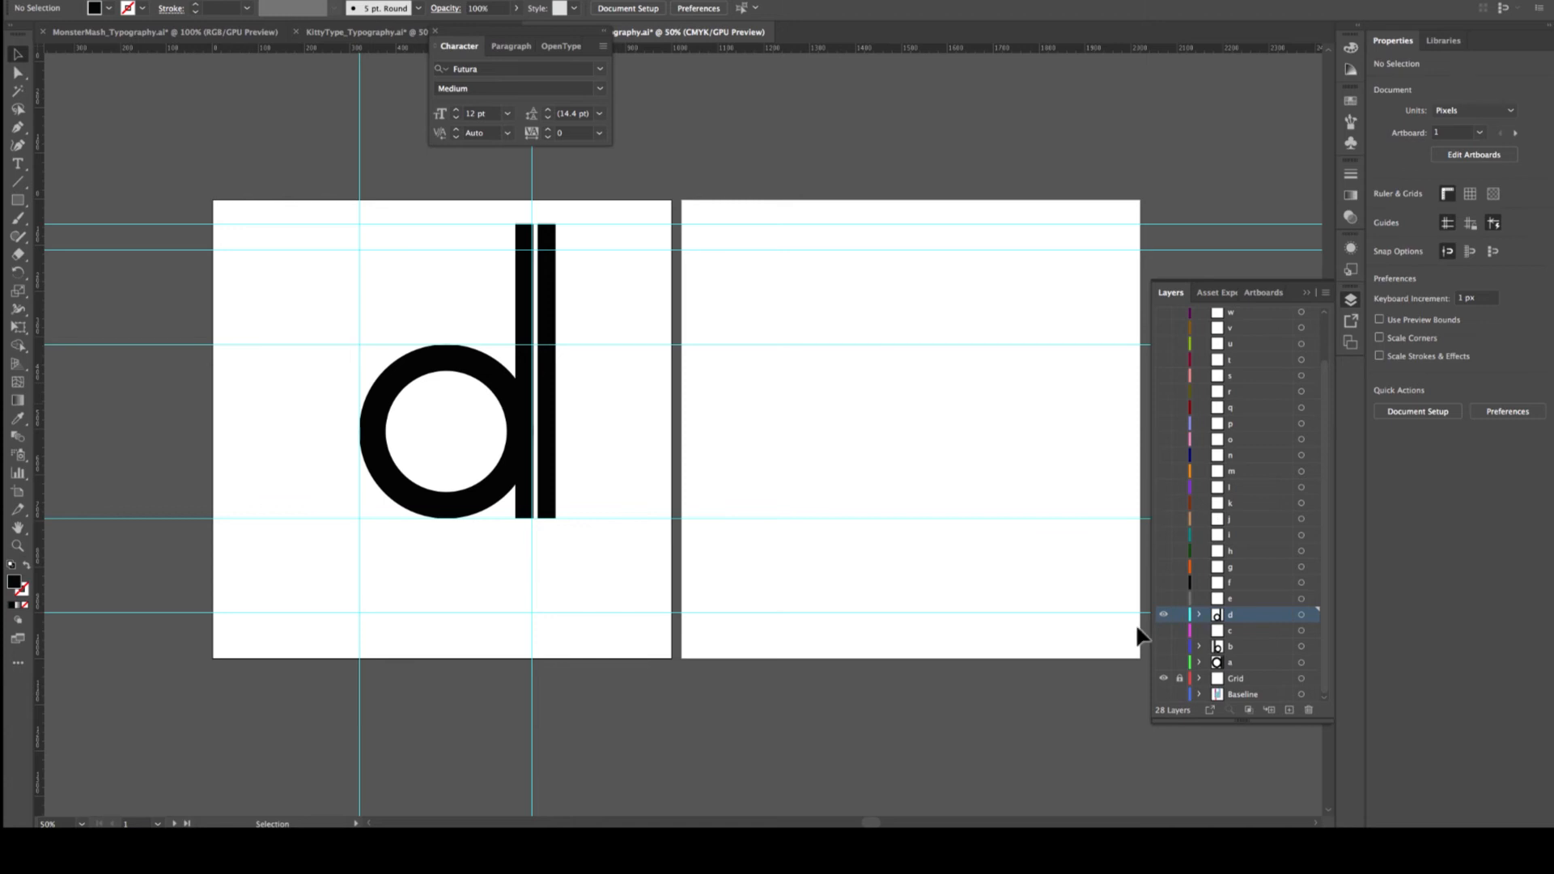
Paste the copied b shapes in place on layer c, shown instead of layer d, and delete both stems
left_click(1163, 614)
left_click(1163, 631)
left_click(1239, 634)
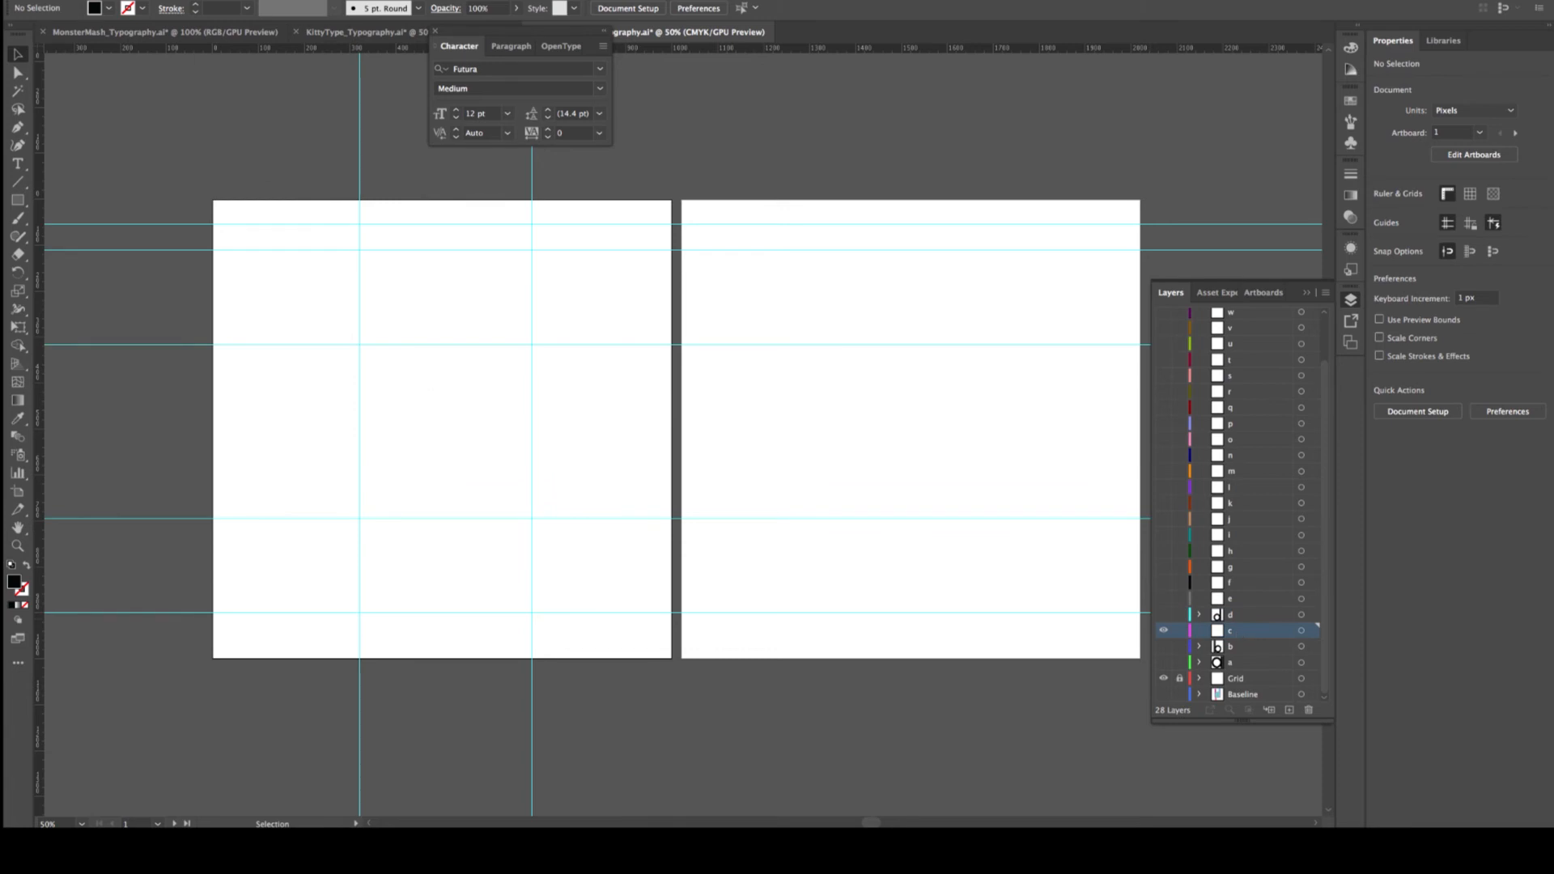
left_click(122, 0)
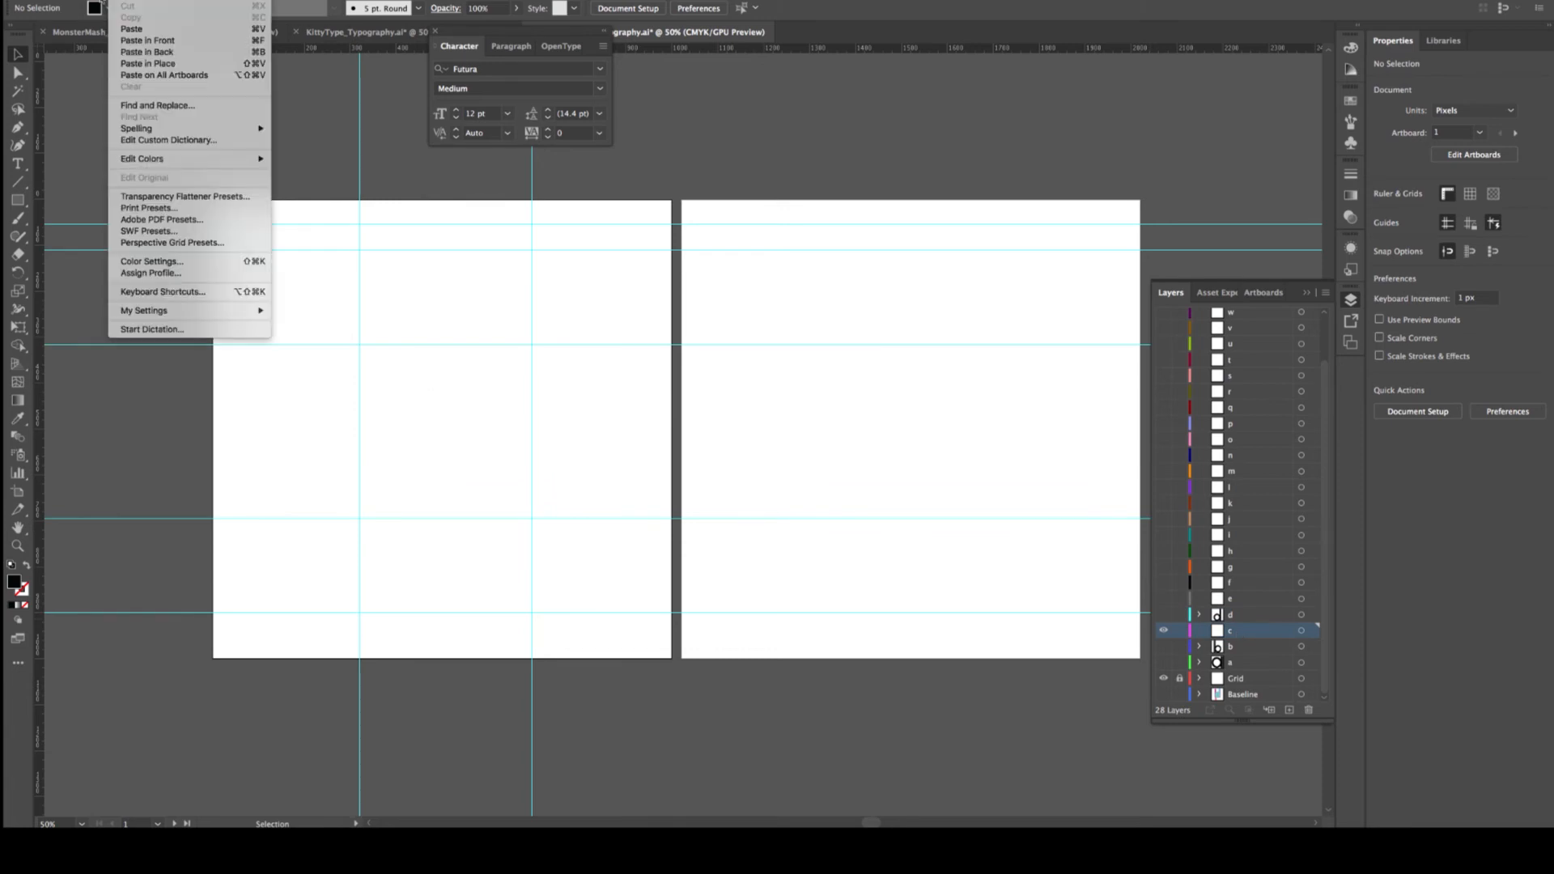
left_click(147, 64)
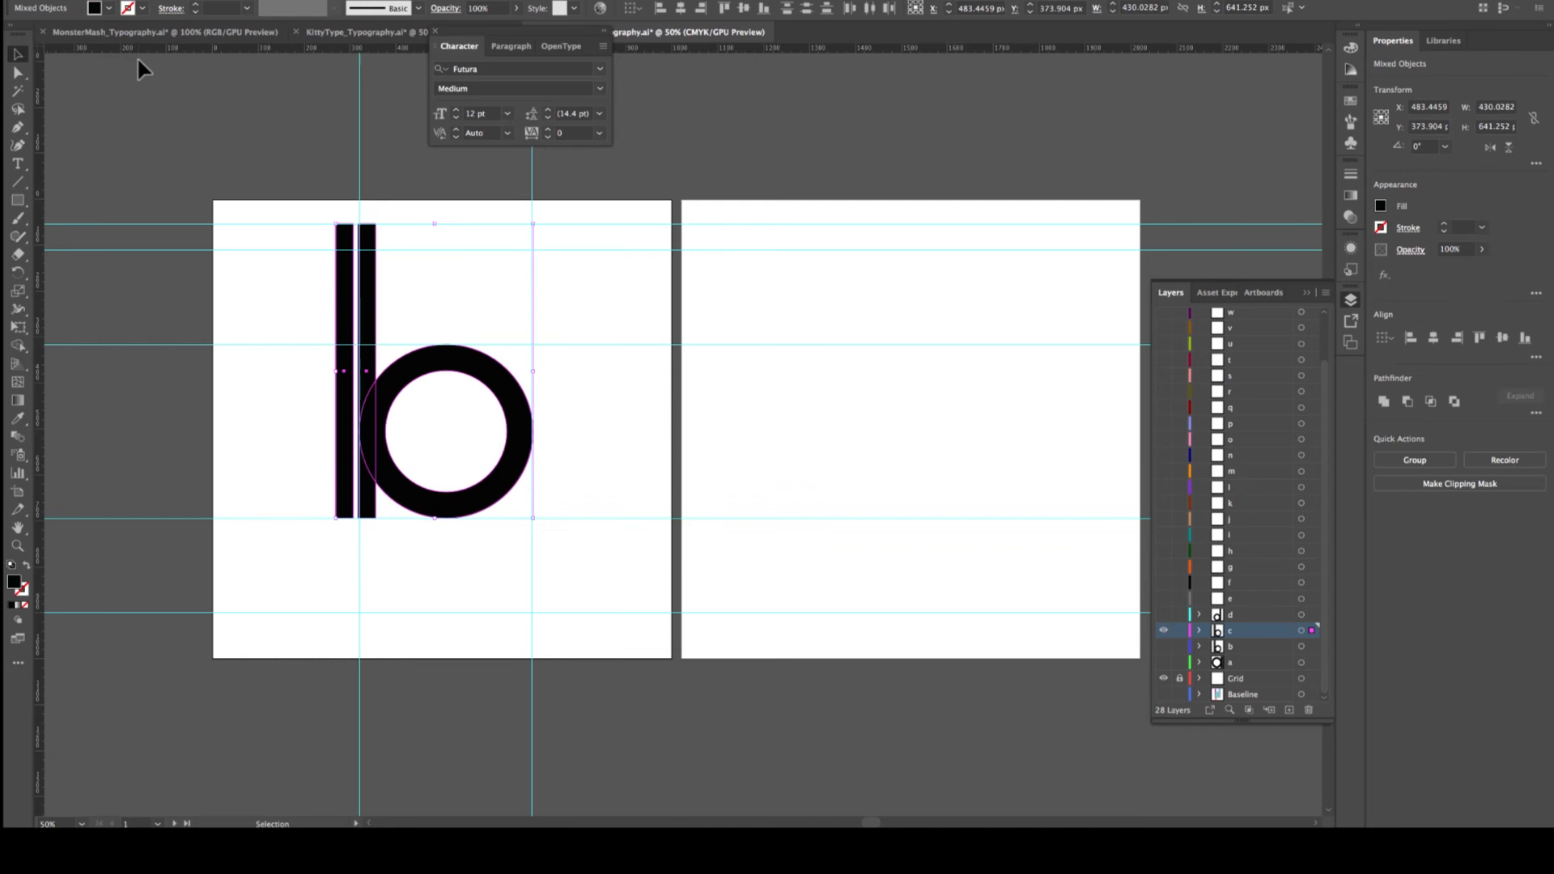
left_click(269, 284)
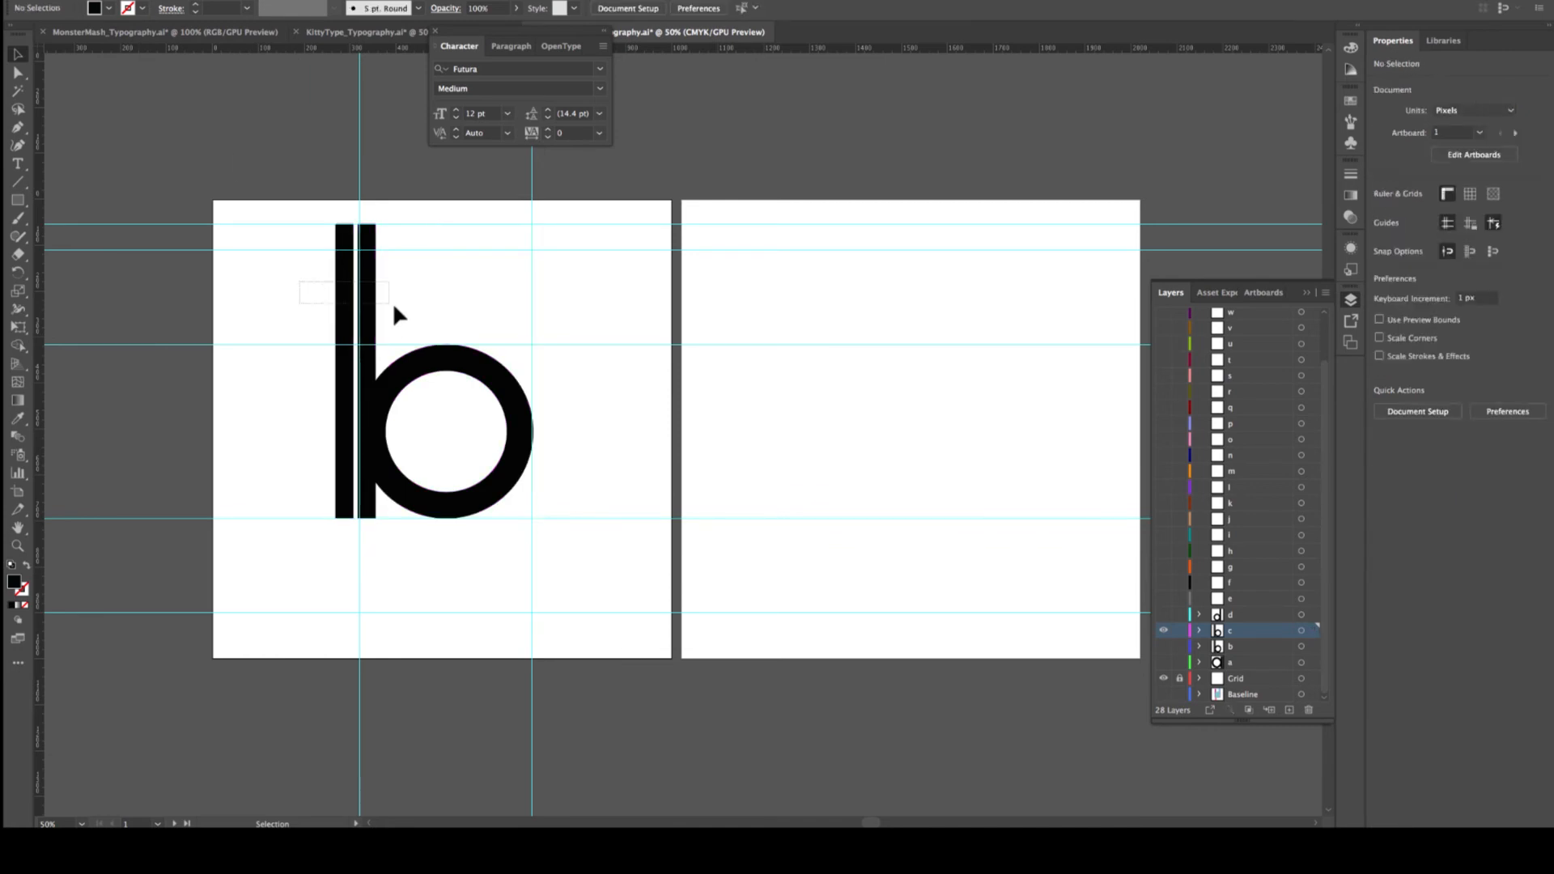
key("Delete")
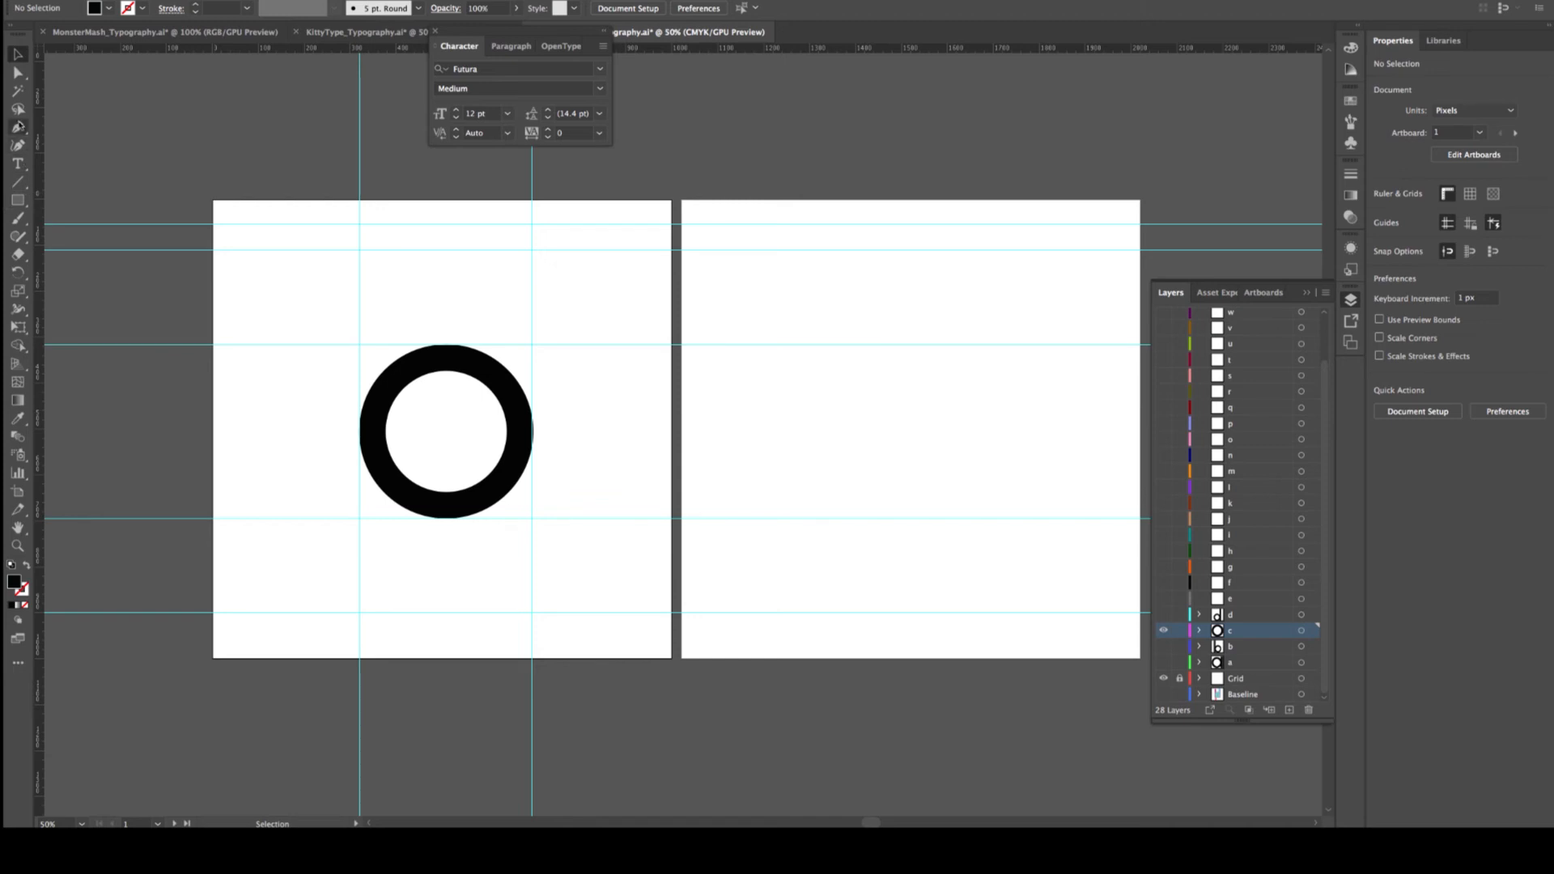
Draw a closed triangle with the Pen tool from the ring's center to past its right edge, about 216 px wide and 317 px tall
left_click(18, 127)
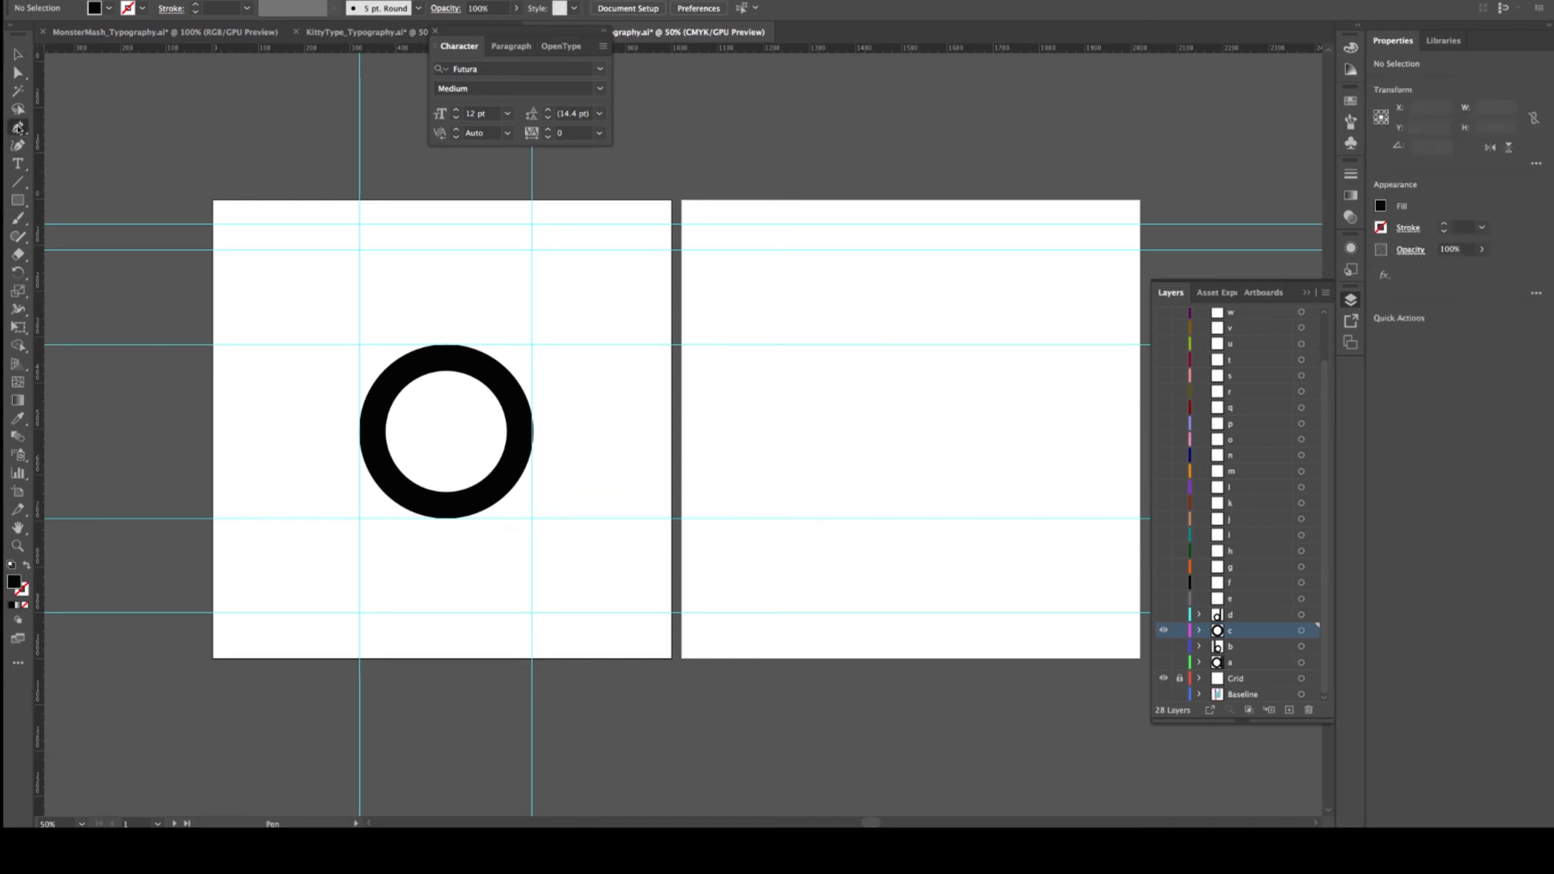
left_click(545, 354)
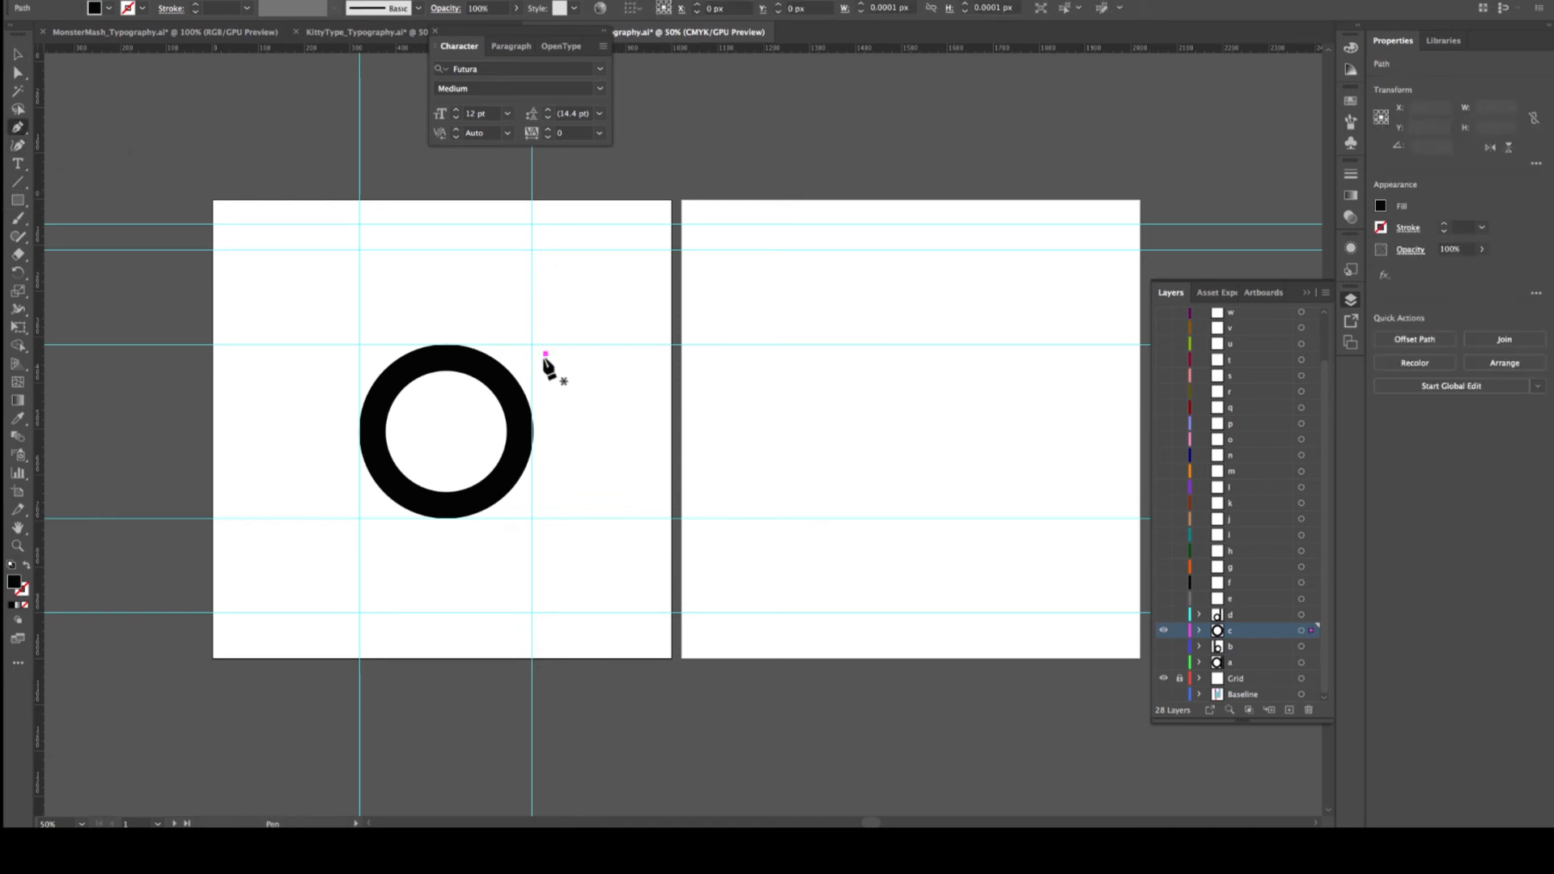
left_click(446, 432)
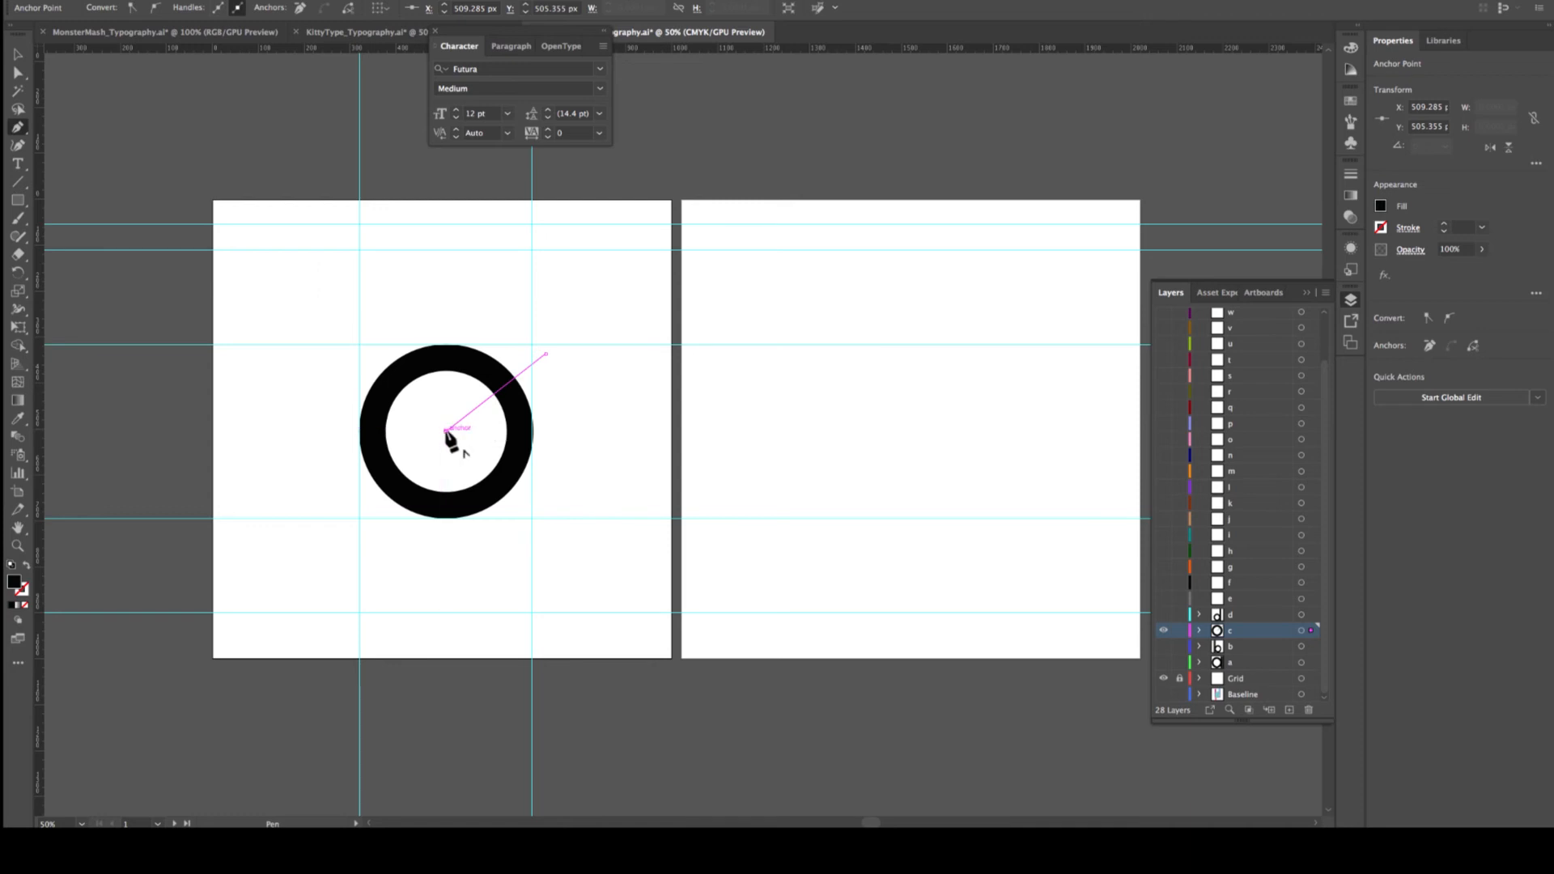
left_click_drag(446, 430, 546, 504)
left_click_drag(547, 504, 547, 505)
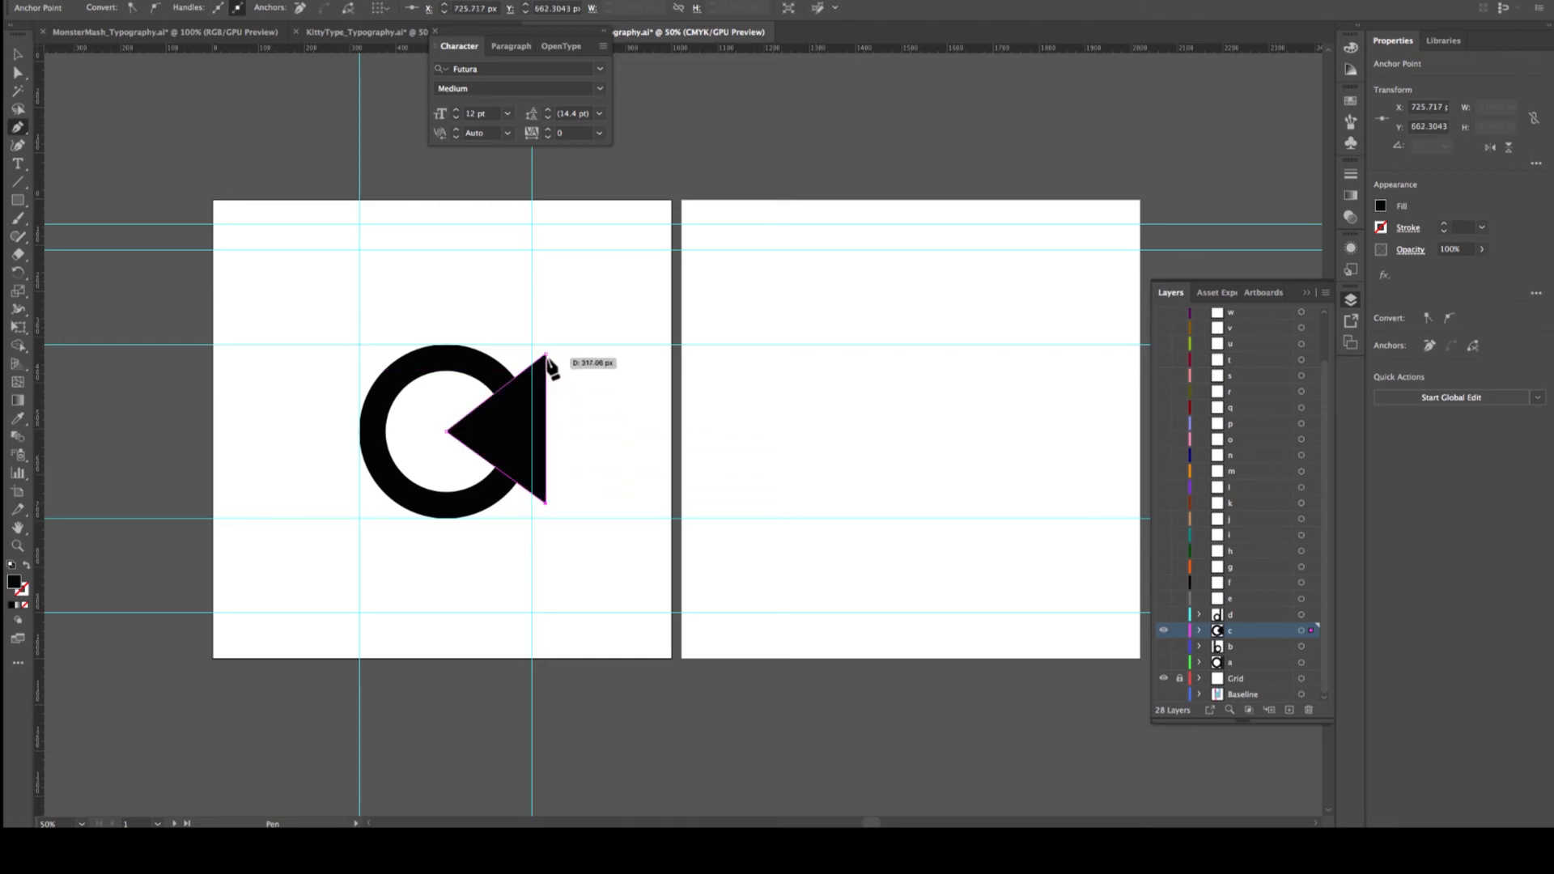
left_click(548, 354)
Select the ring and triangle, and use Shape Builder to separate the ring and inner disc while merging the triangle's regions into one wedge
key("a")
left_click(18, 55)
left_click_drag(298, 306, 595, 542)
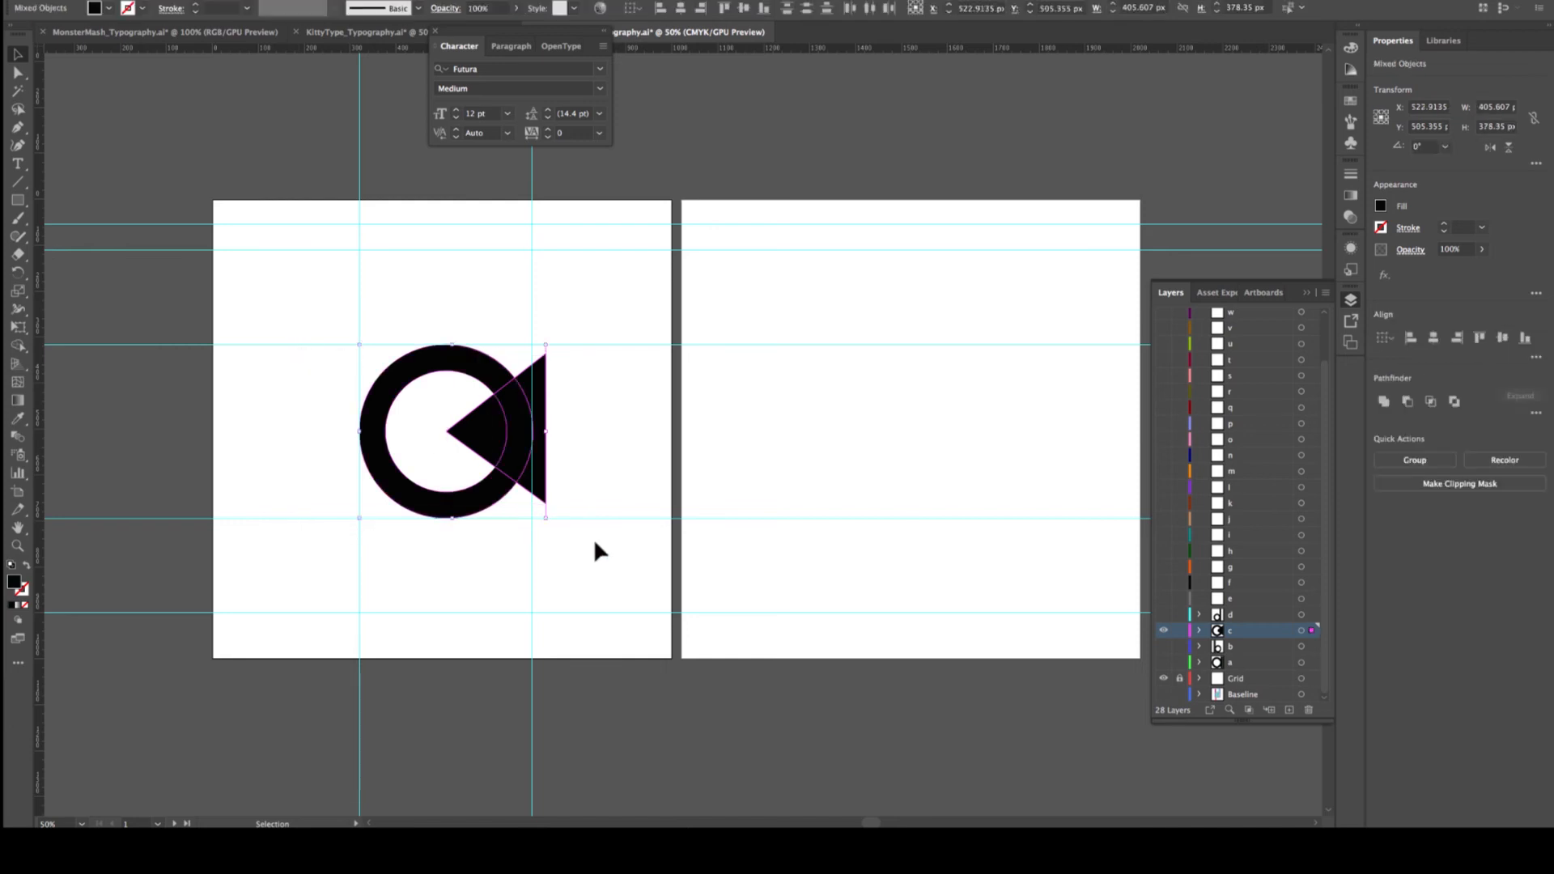
left_click(18, 345)
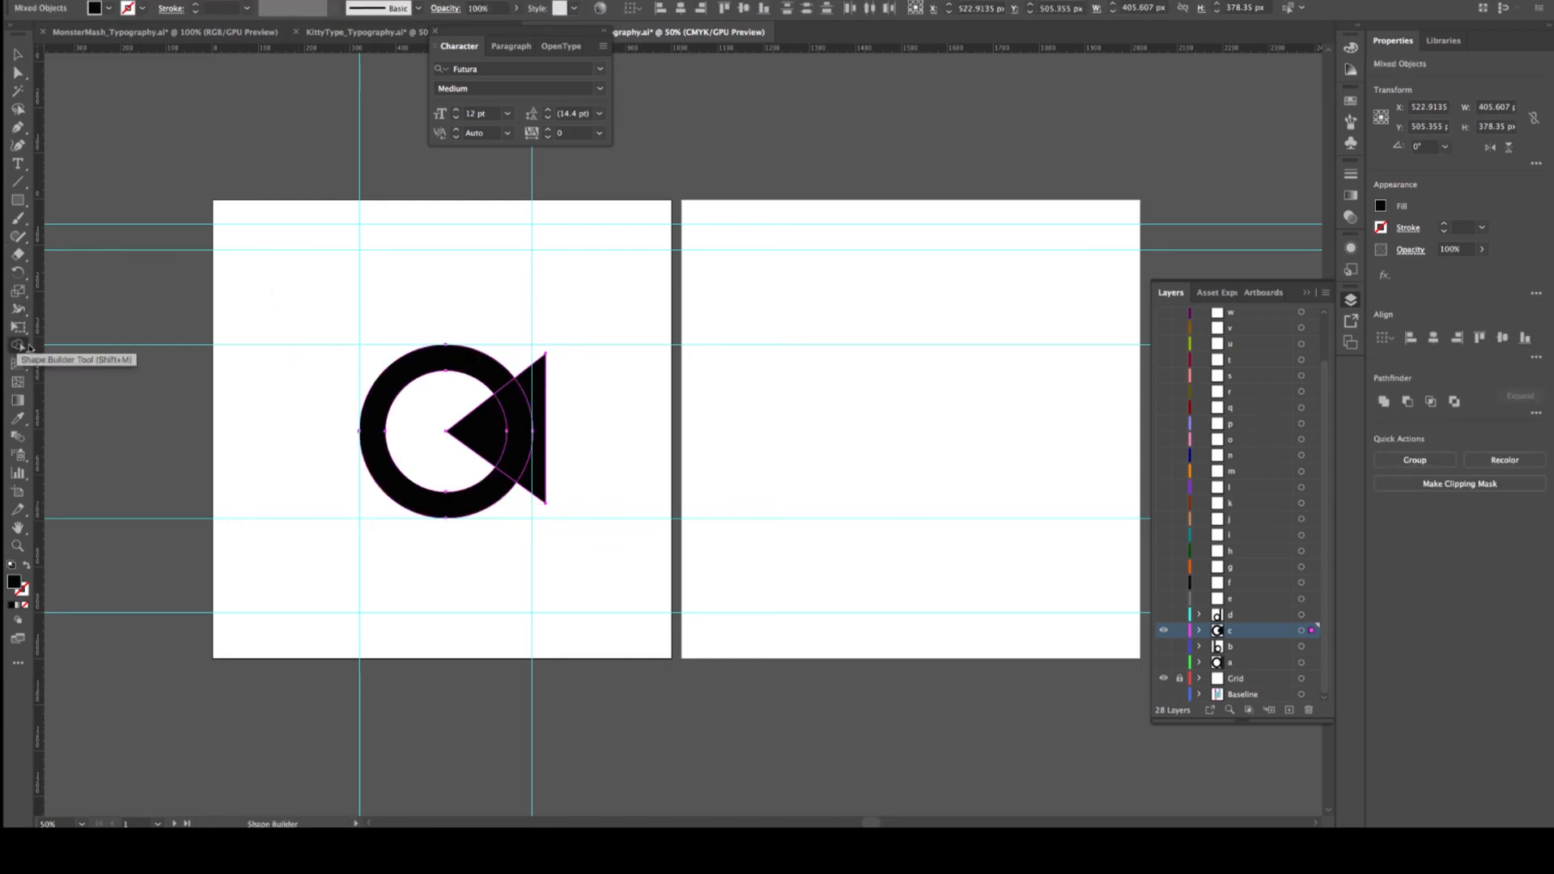
left_click(406, 421, "alt")
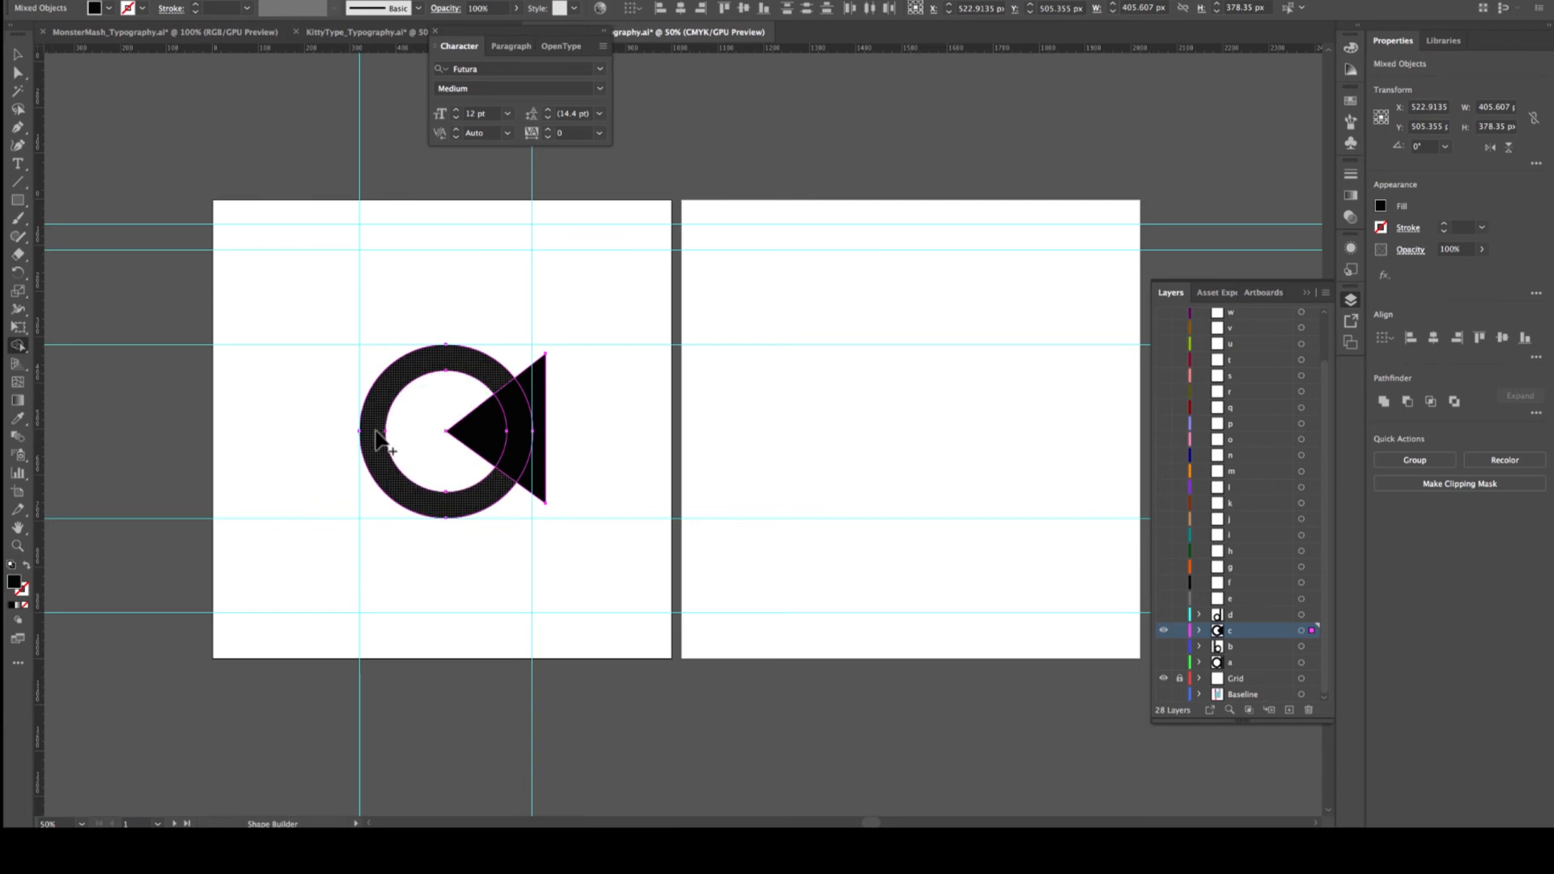
left_click(377, 434)
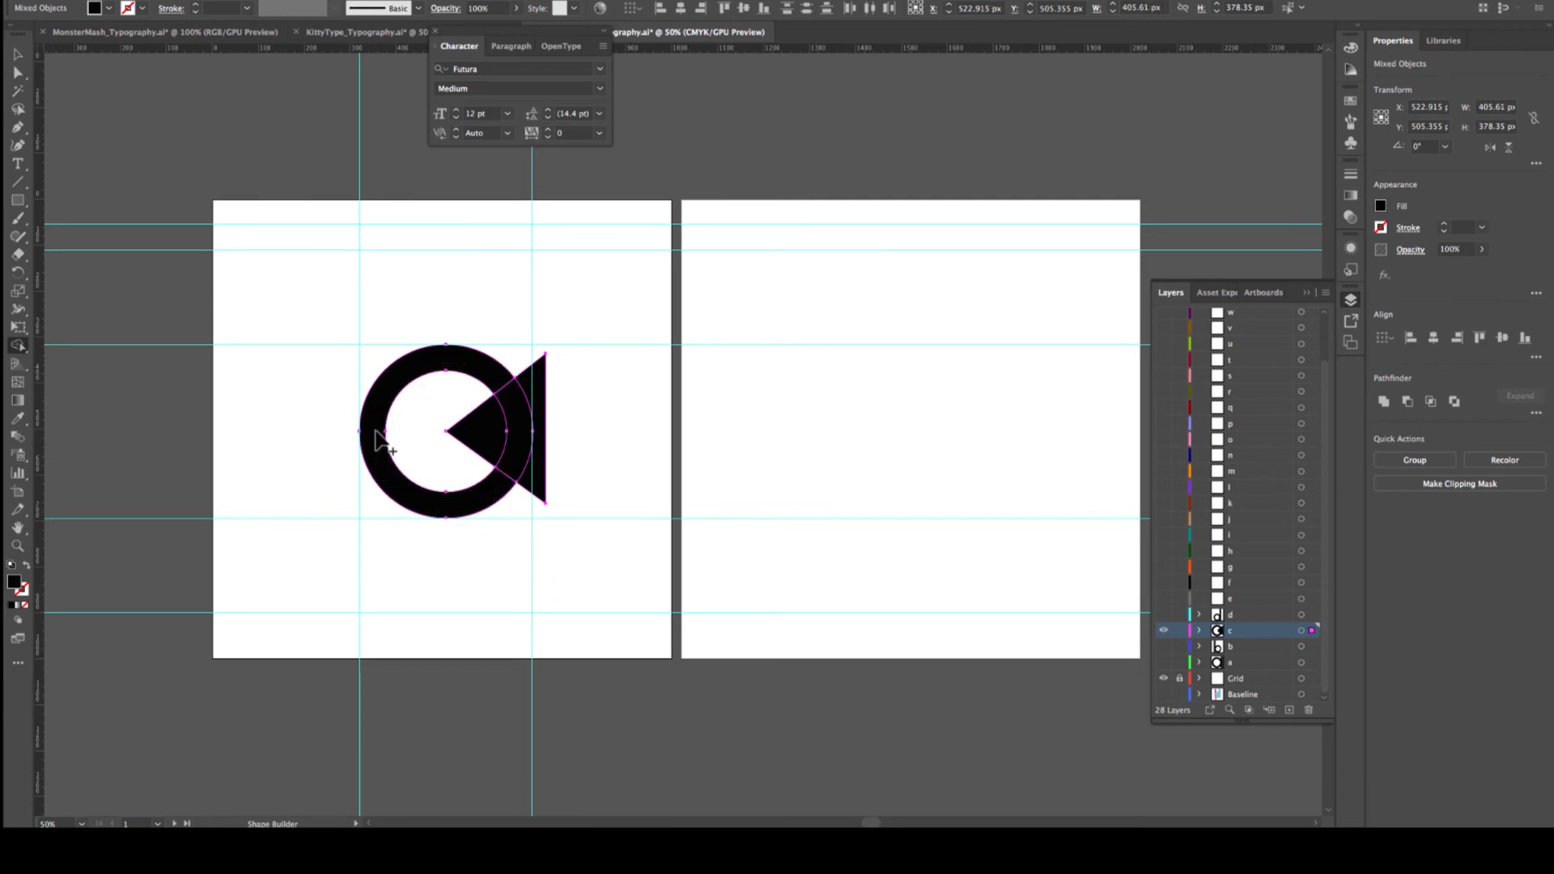
left_click(396, 431)
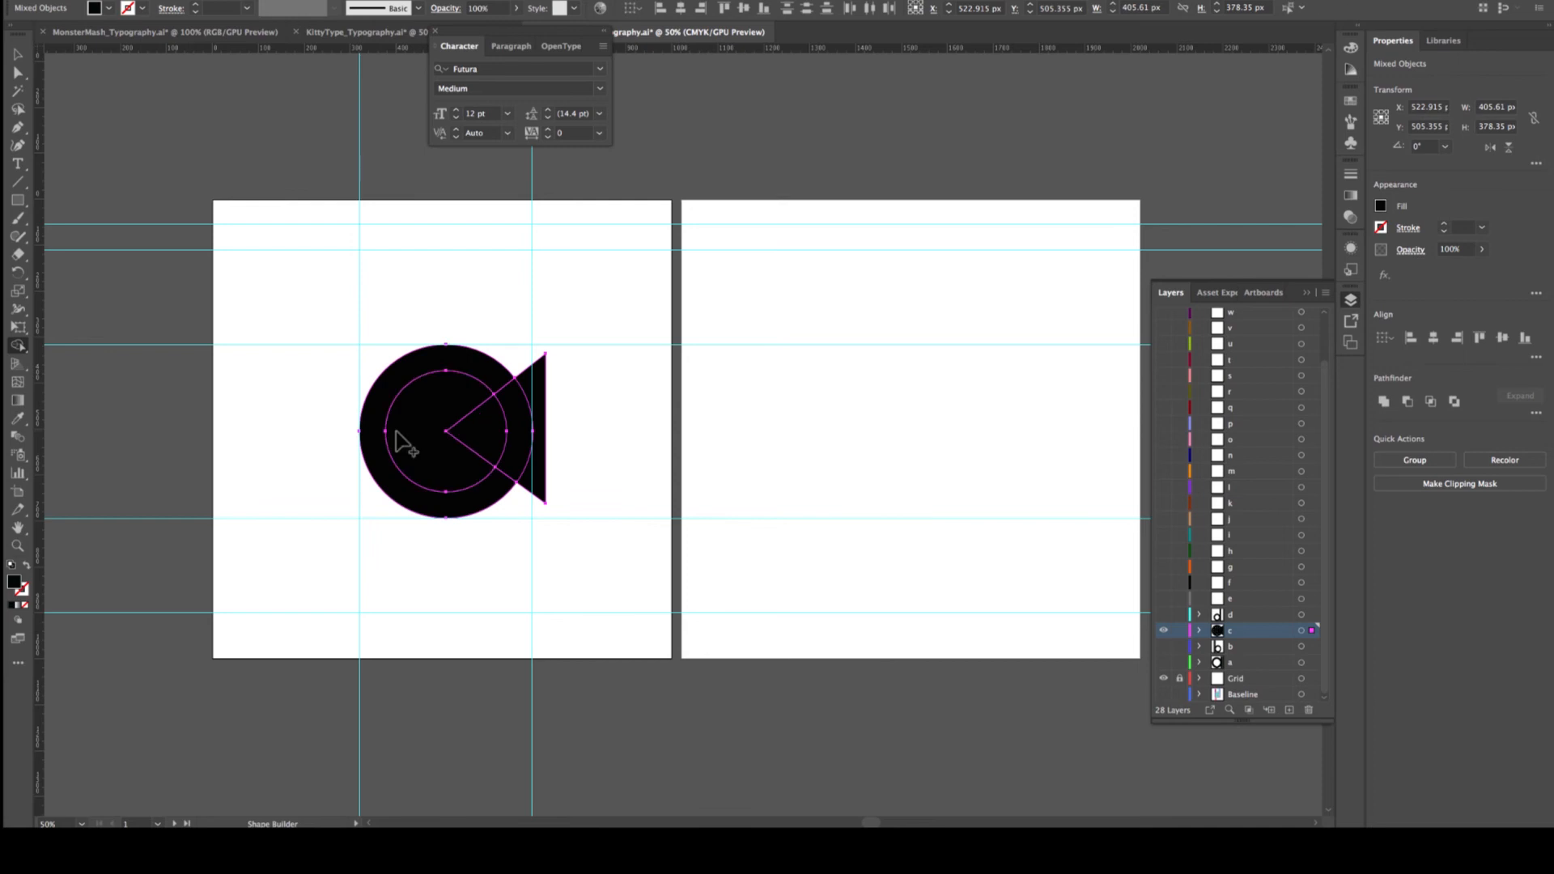
mouse_move(500, 441)
left_mouse_down()
mouse_move(548, 444)
mouse_move(539, 433)
left_mouse_up()
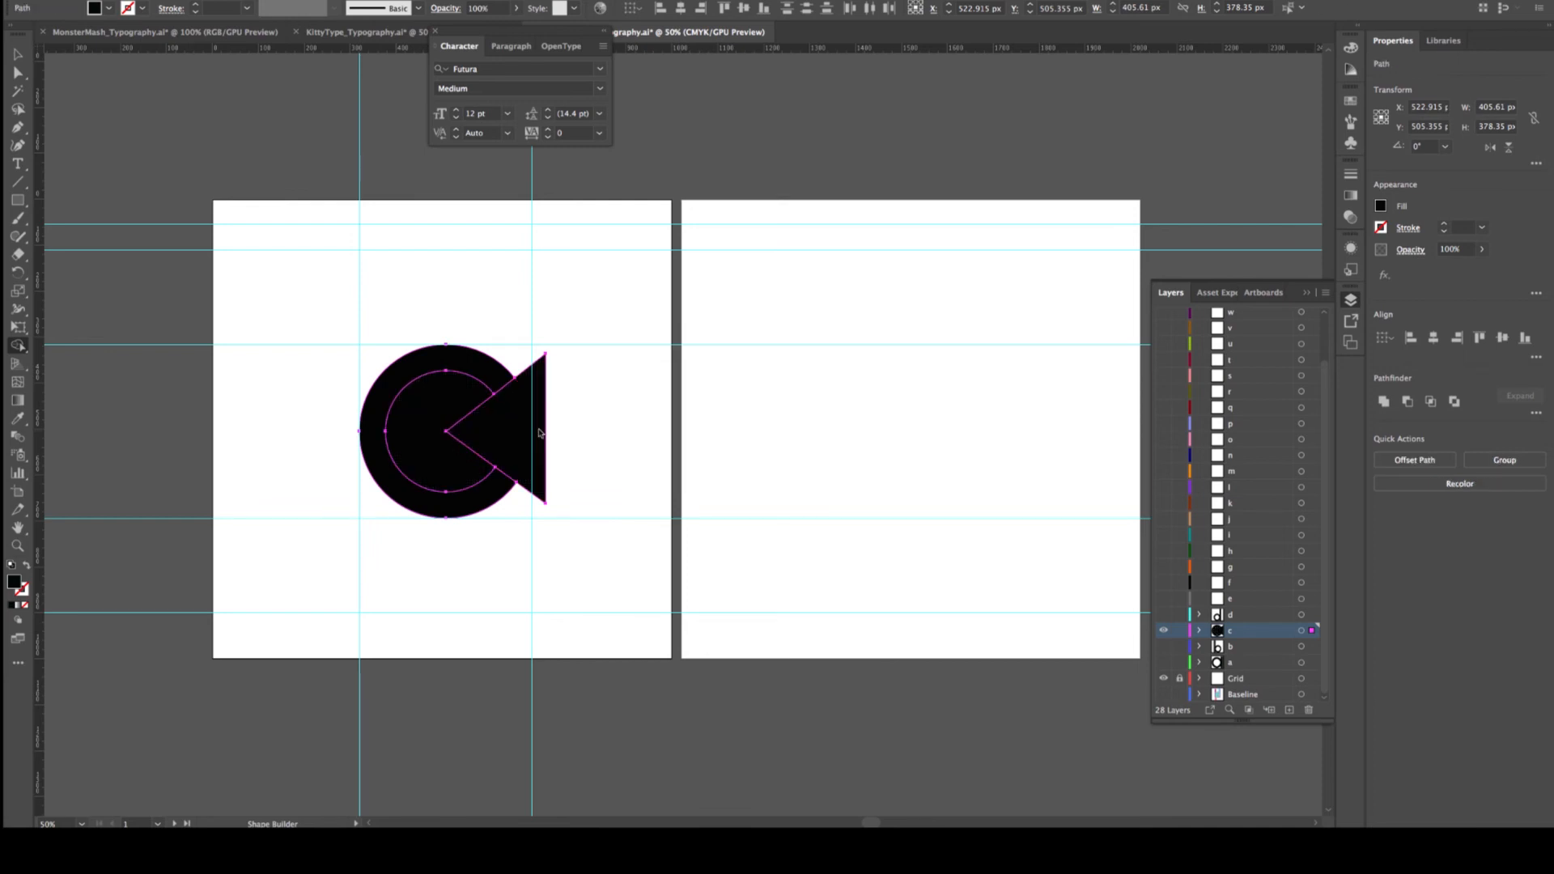
Delete the wedge and the inner disc with the Direct Selection tool, leaving the open ring of a c
left_click(16, 73)
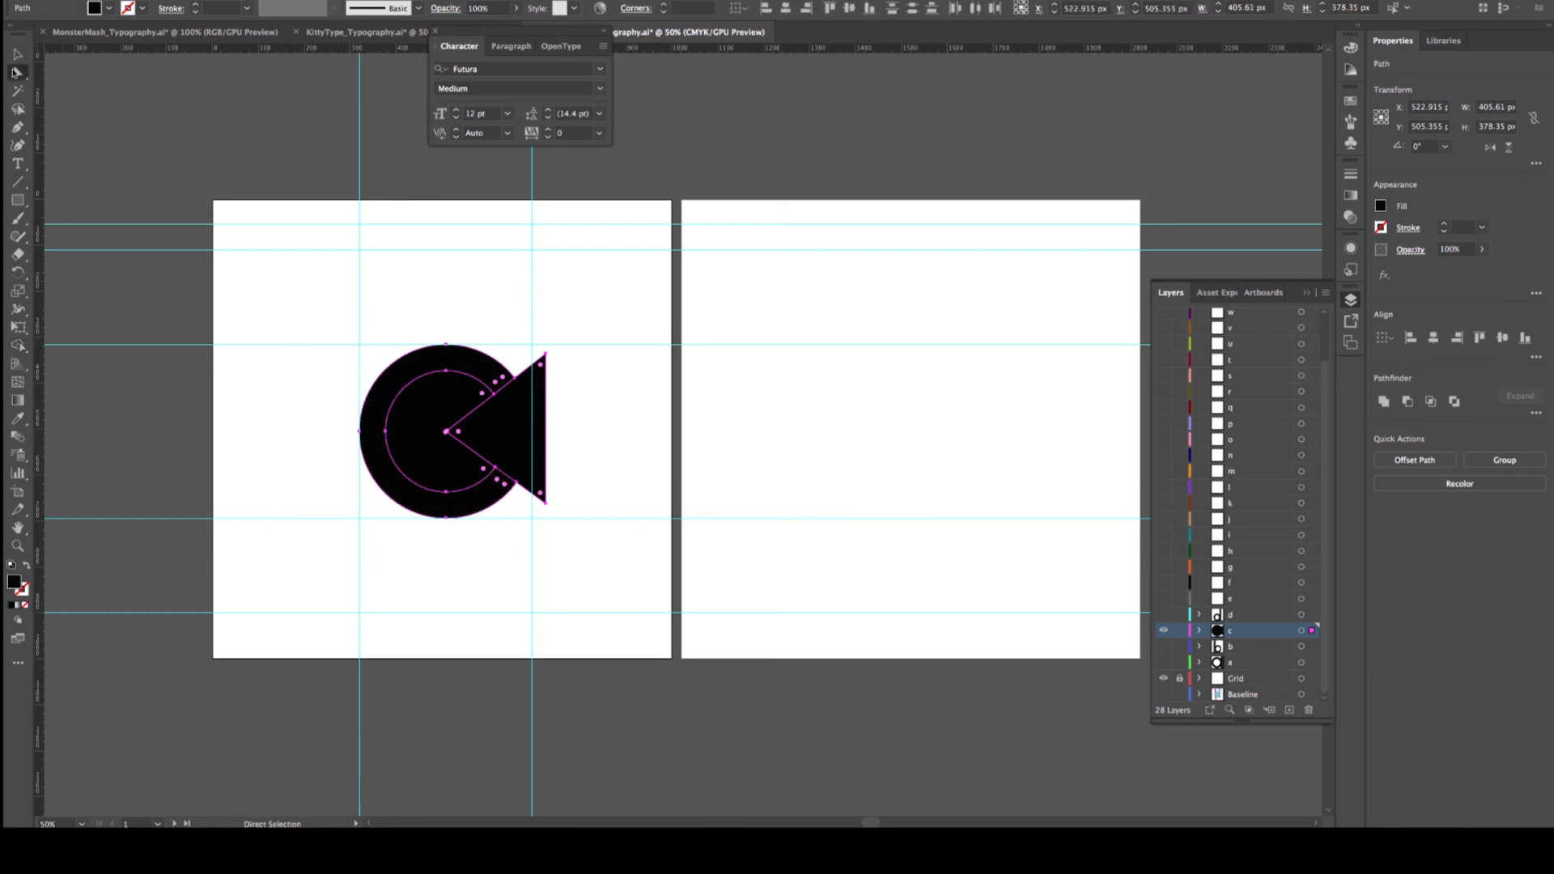
left_click(264, 284)
left_click(539, 442)
key("Delete")
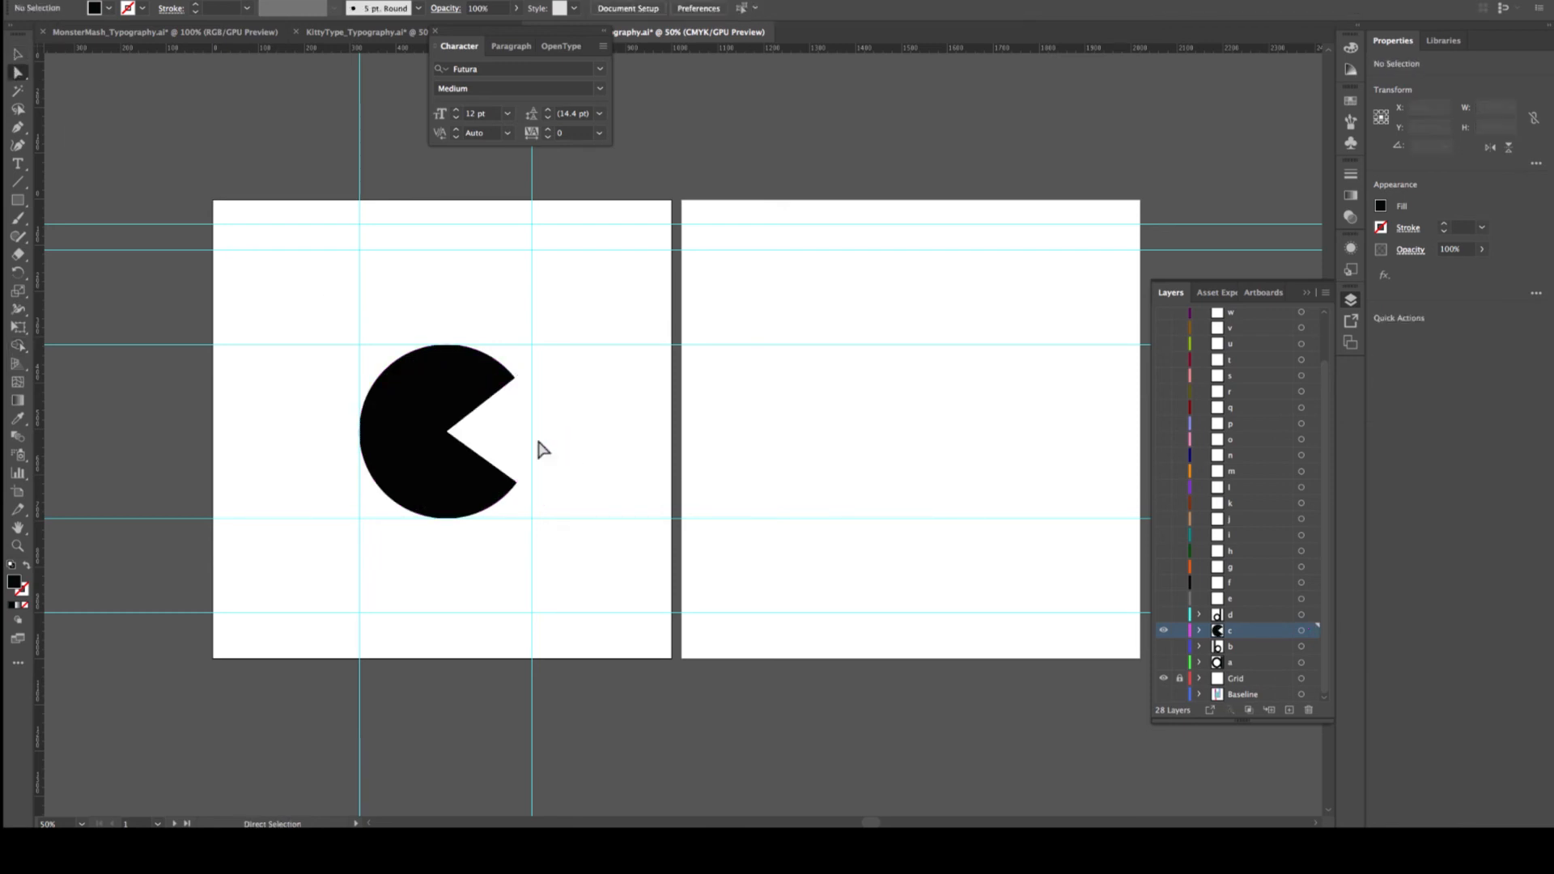
left_click(414, 421)
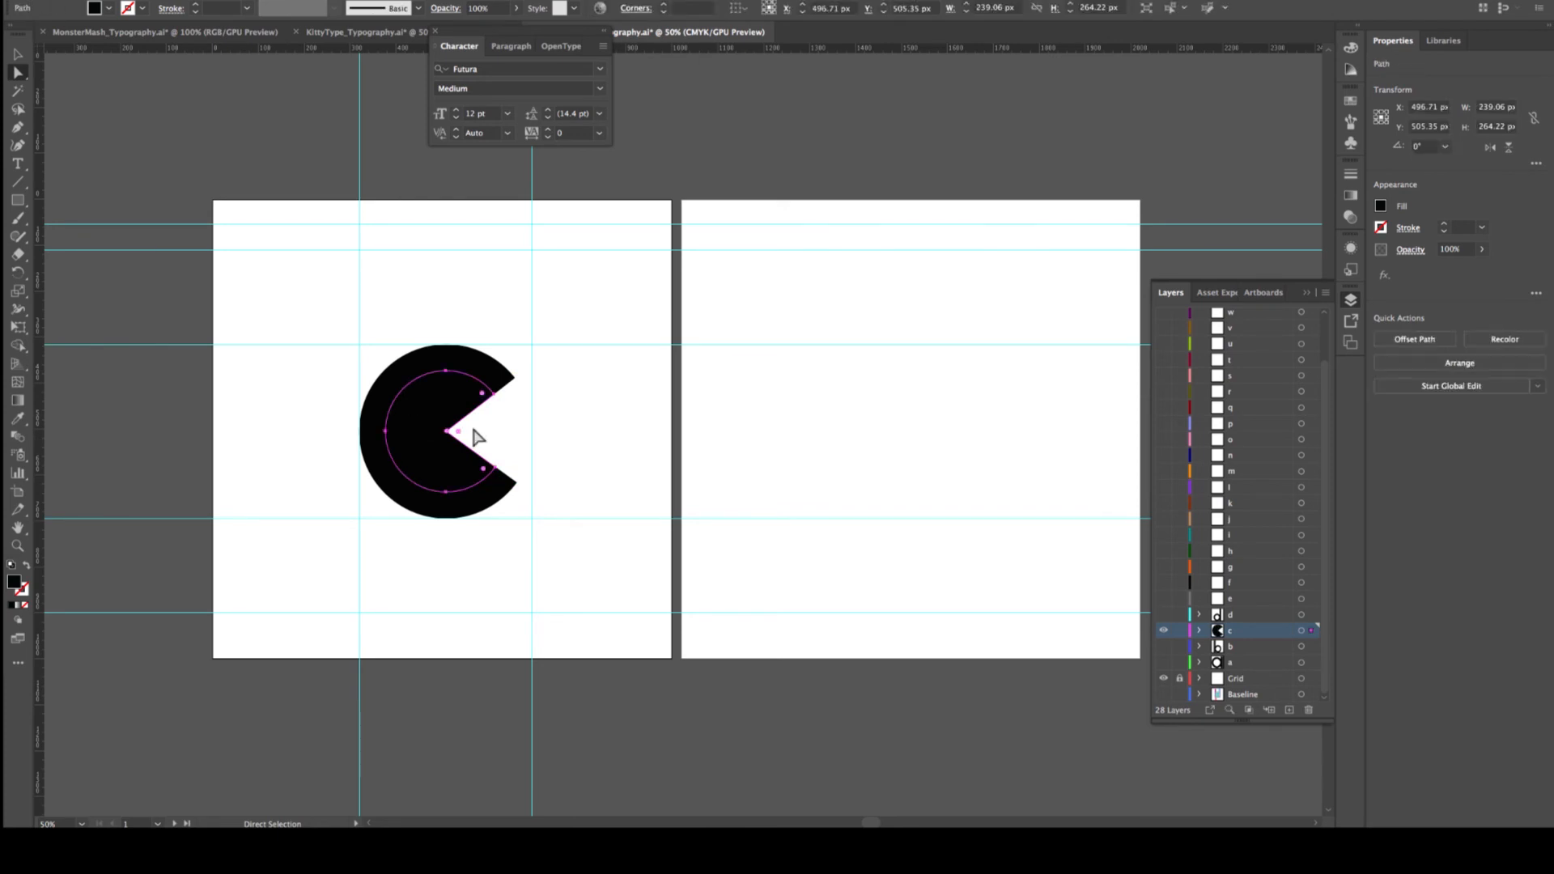
key("Delete")
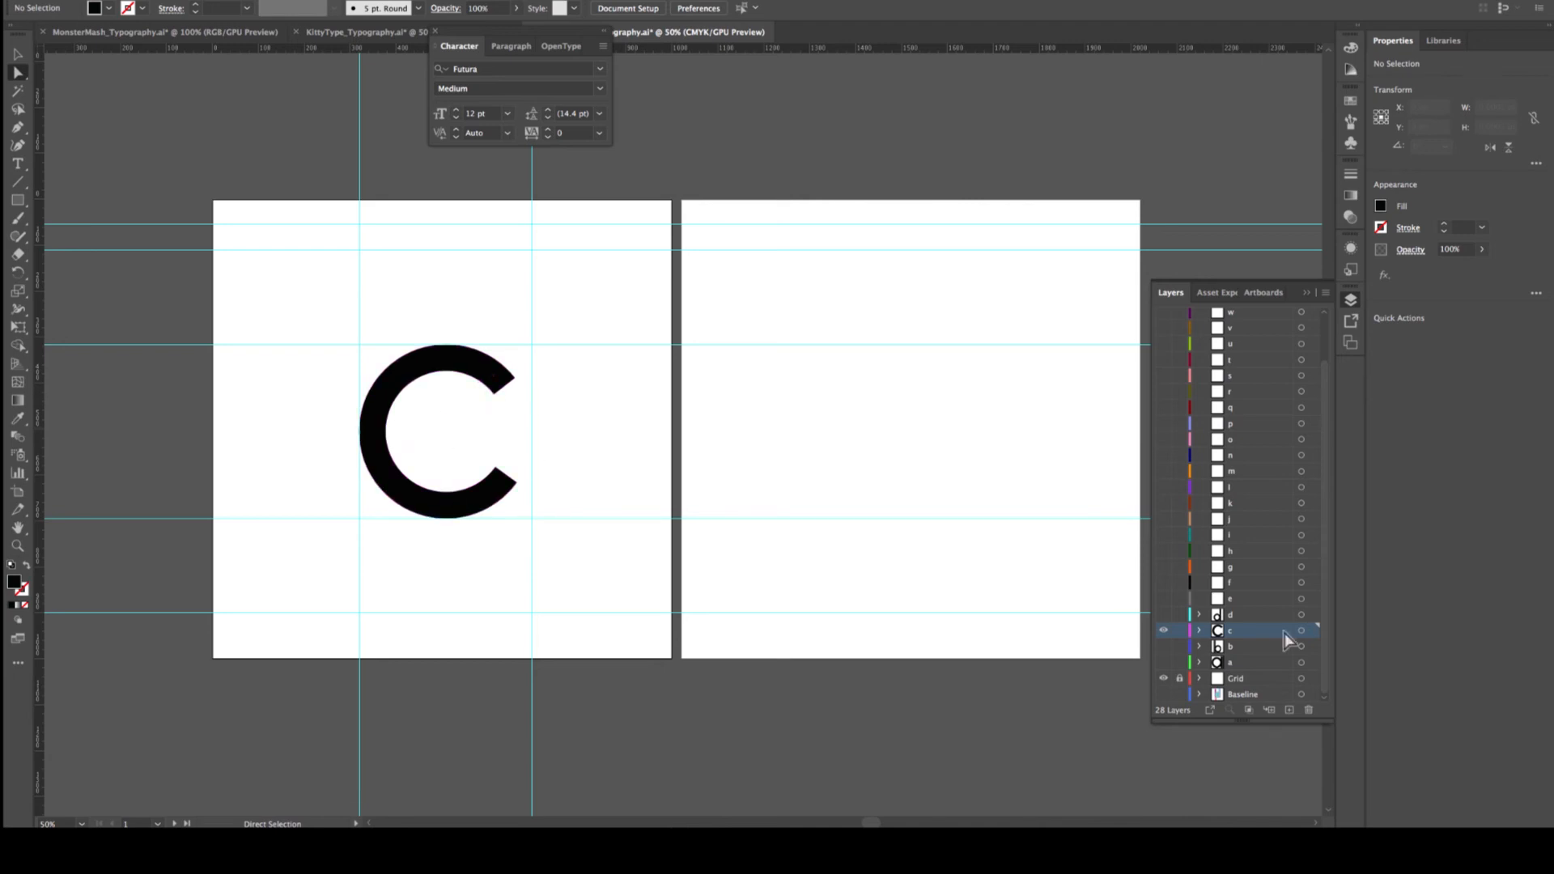
Make layer a active, toggle the finished letter layers to review them, and leave only letter layer e visible
left_click(1233, 665)
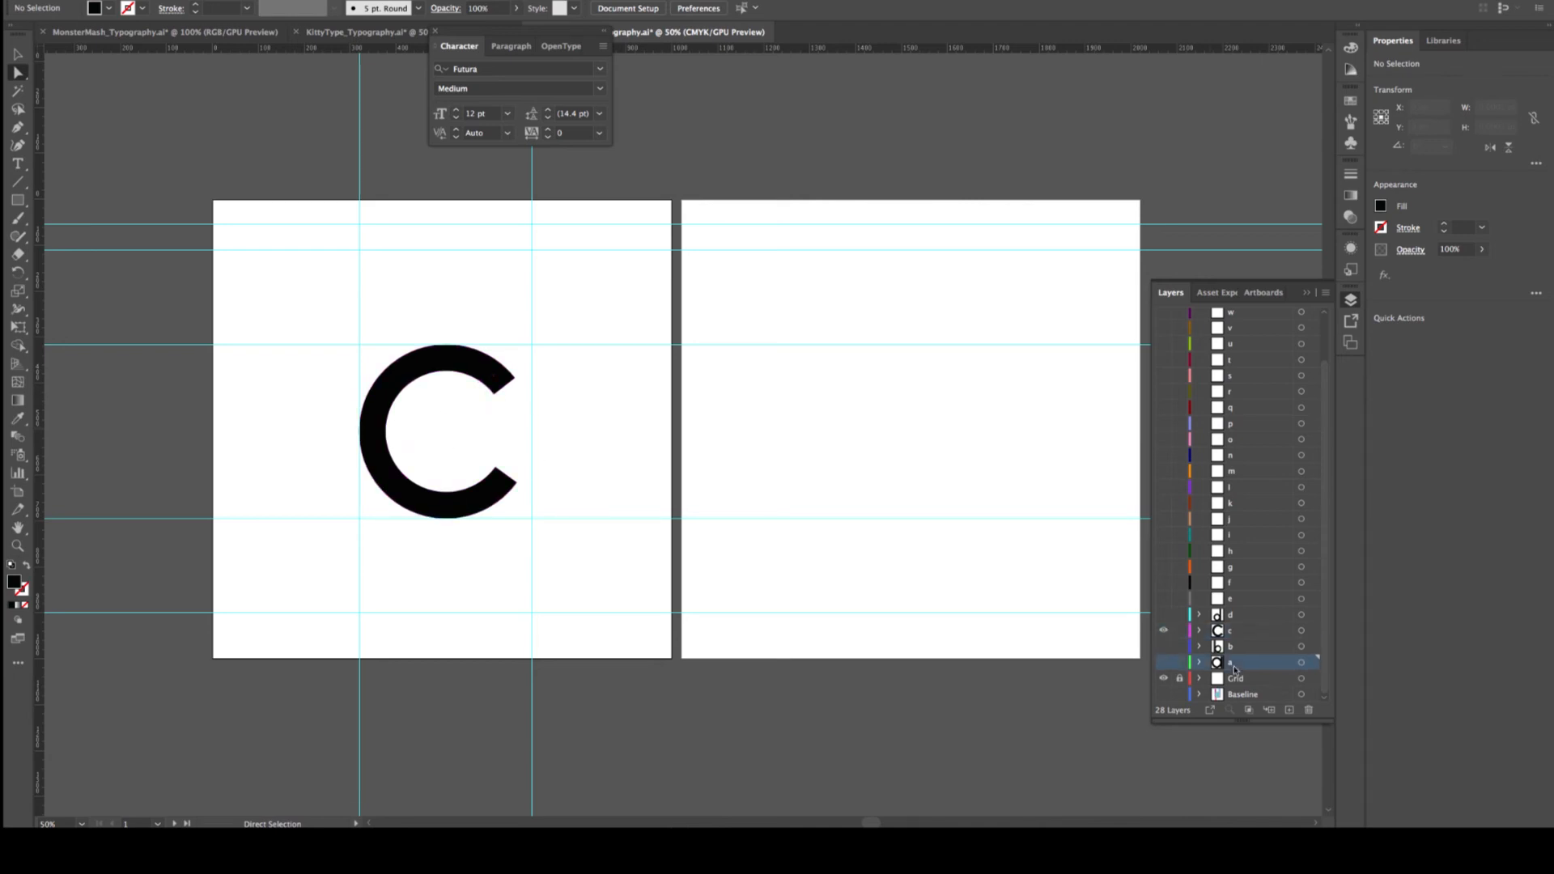
left_click(1165, 663)
left_click(1164, 663)
left_click(1166, 630)
left_click(1167, 628)
left_click(1166, 617)
left_click(1166, 617)
left_click(1165, 617)
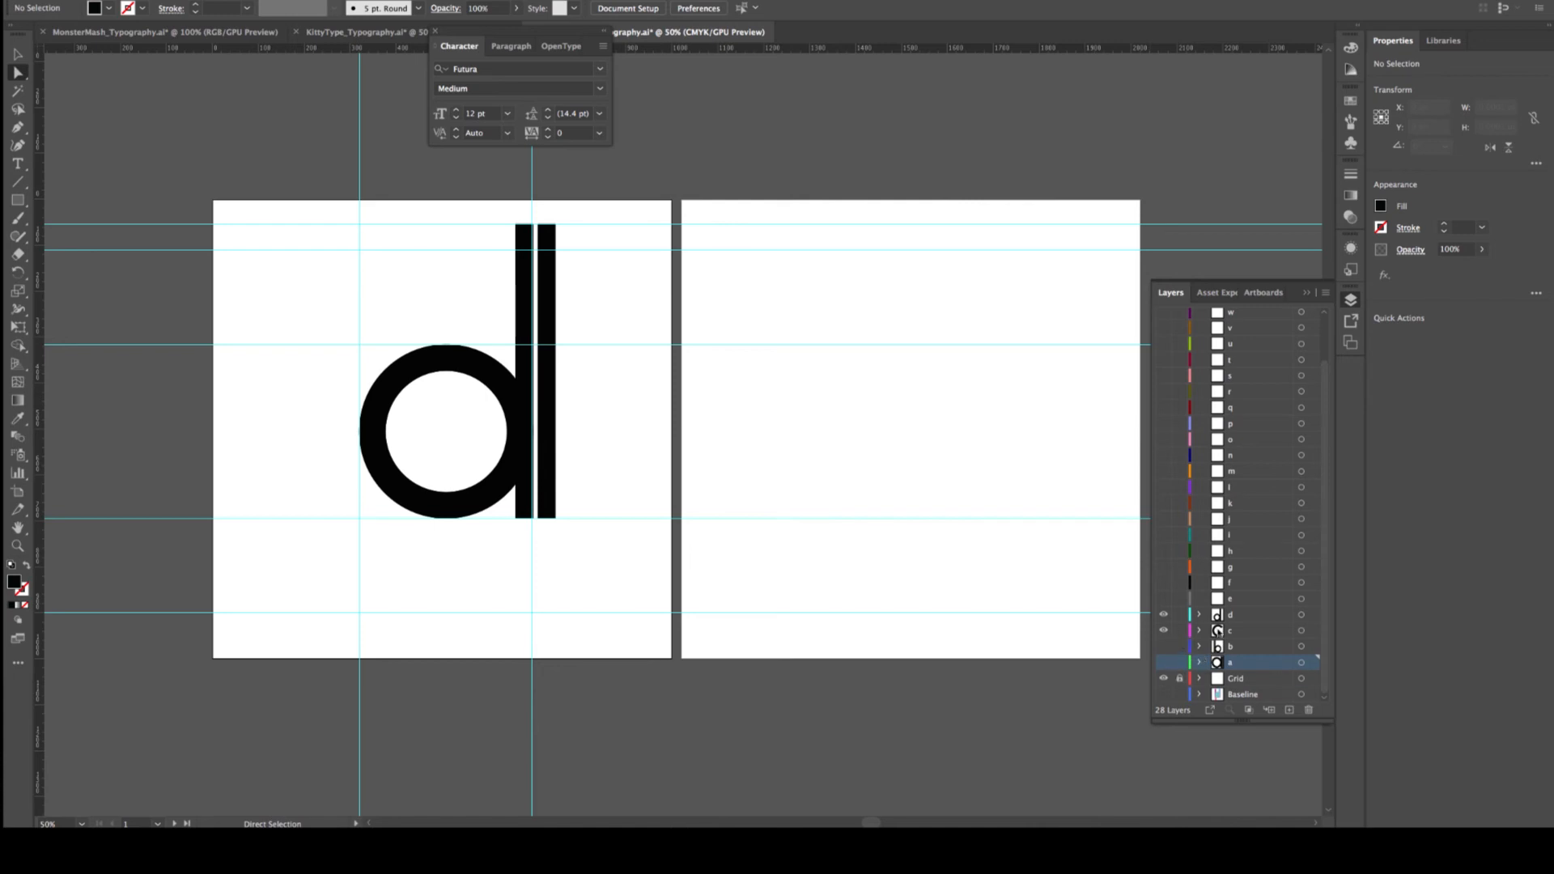
left_click_drag(1163, 614, 1155, 680)
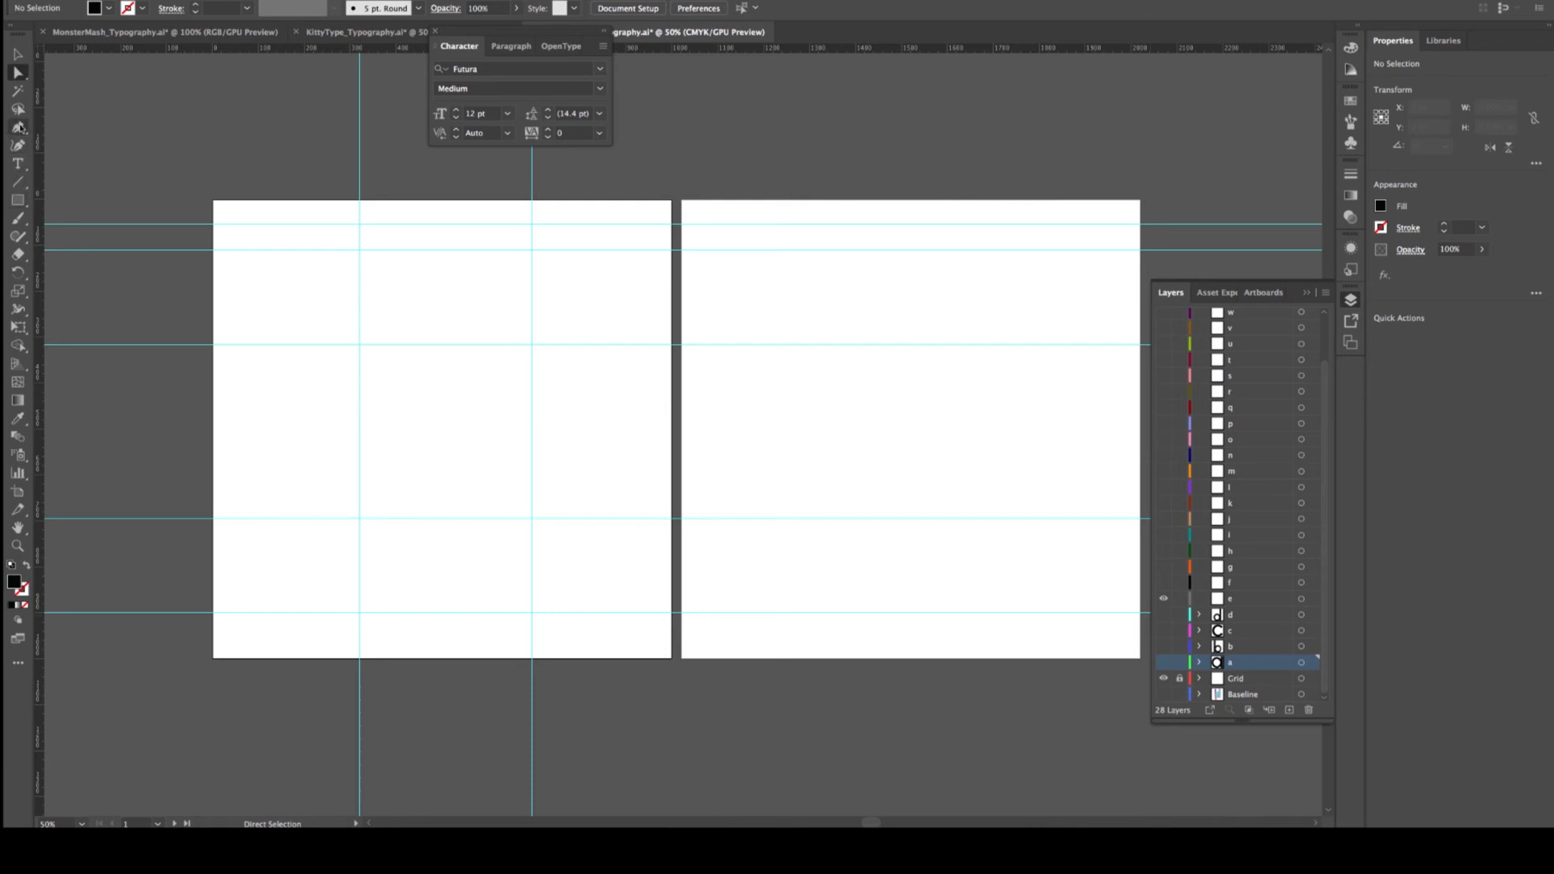
On layer e, draw the bowl of an e with the Curvature tool between the guides, about 373 px wide and 207 px tall
left_click(18, 147)
scroll(401, 429, "right", 1)
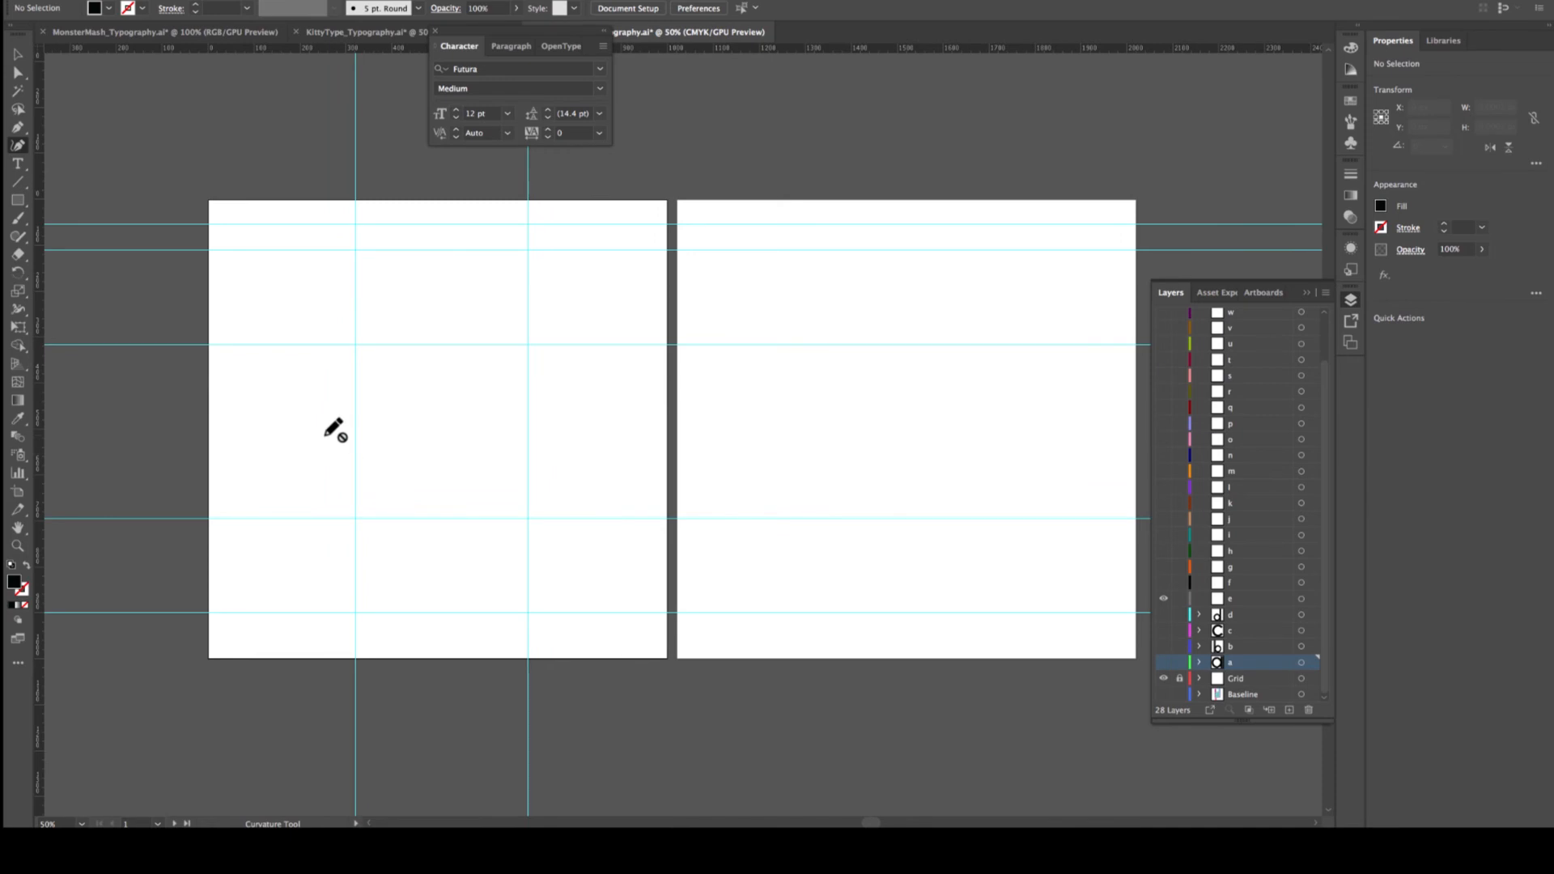
left_click(1243, 604)
scroll(477, 490, "right", 1)
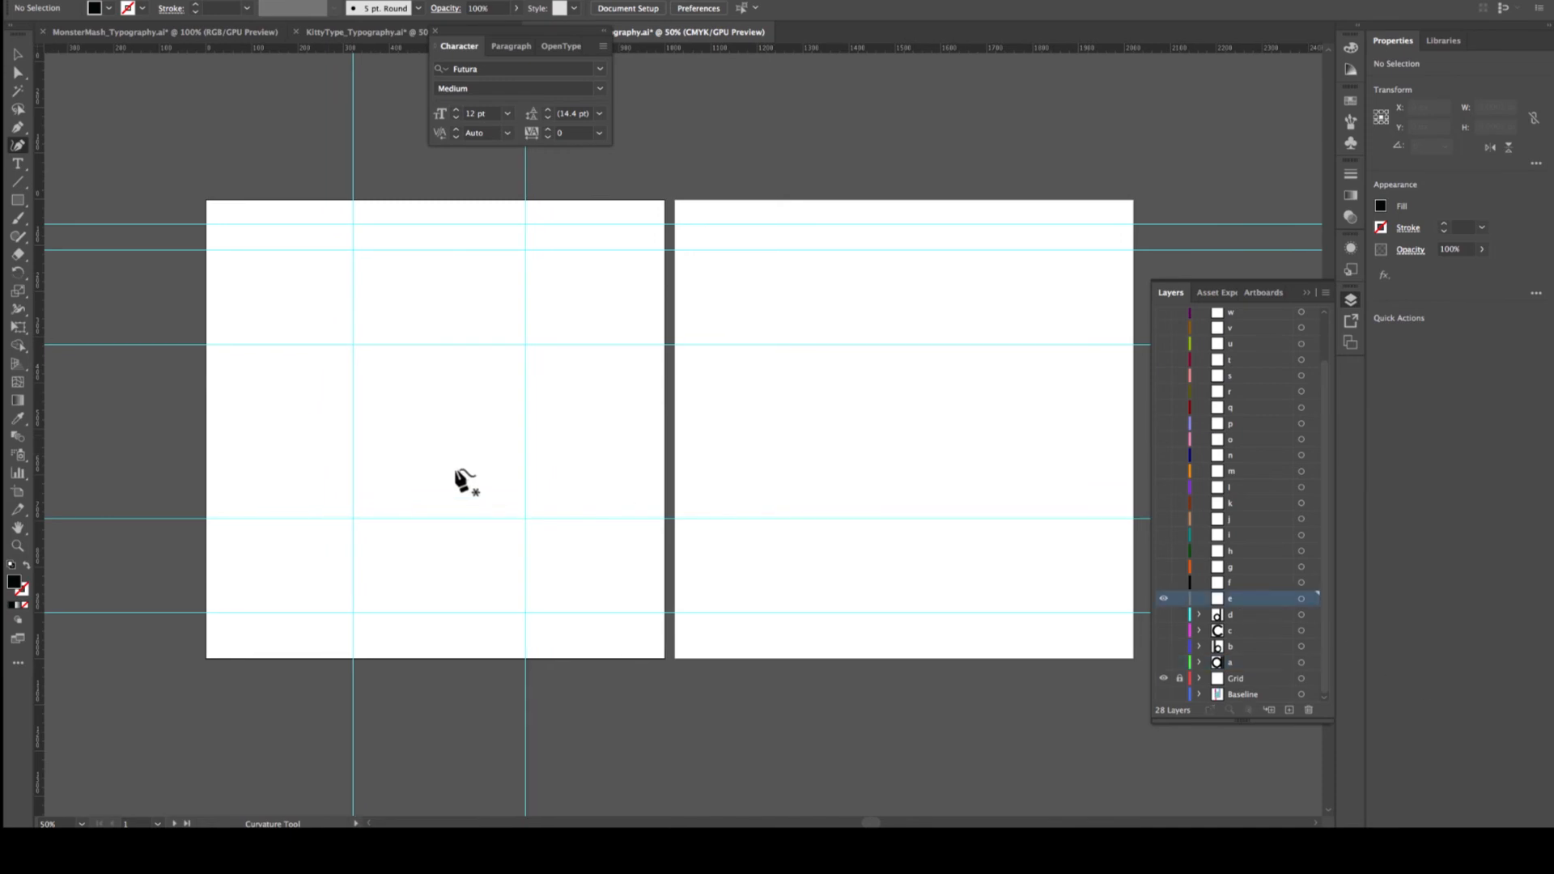
left_click(357, 431)
left_click(489, 454)
left_click(524, 418)
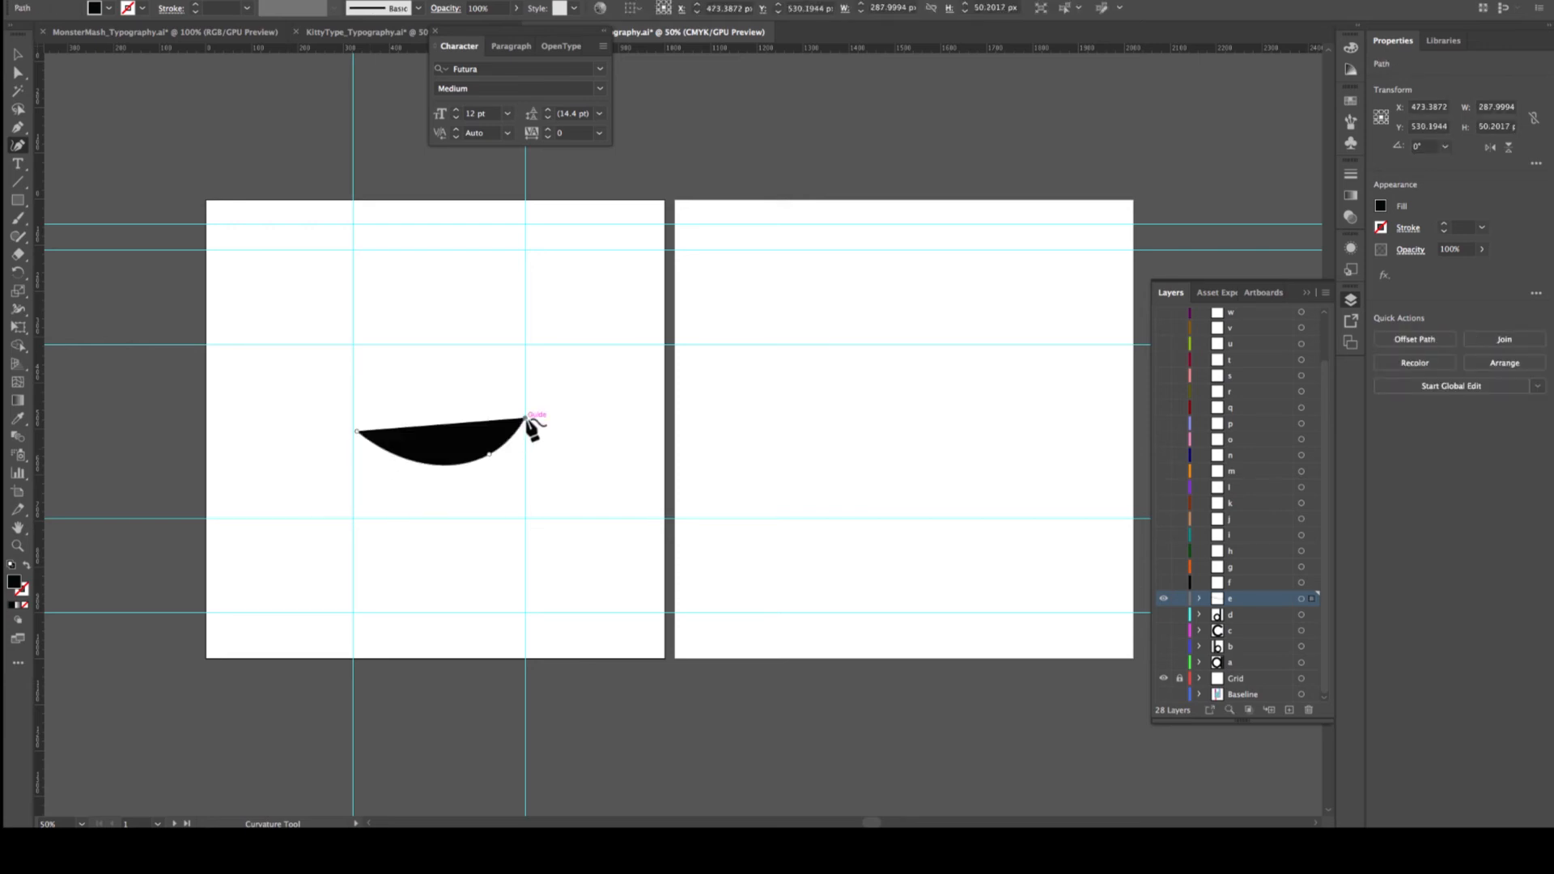
left_click(523, 369)
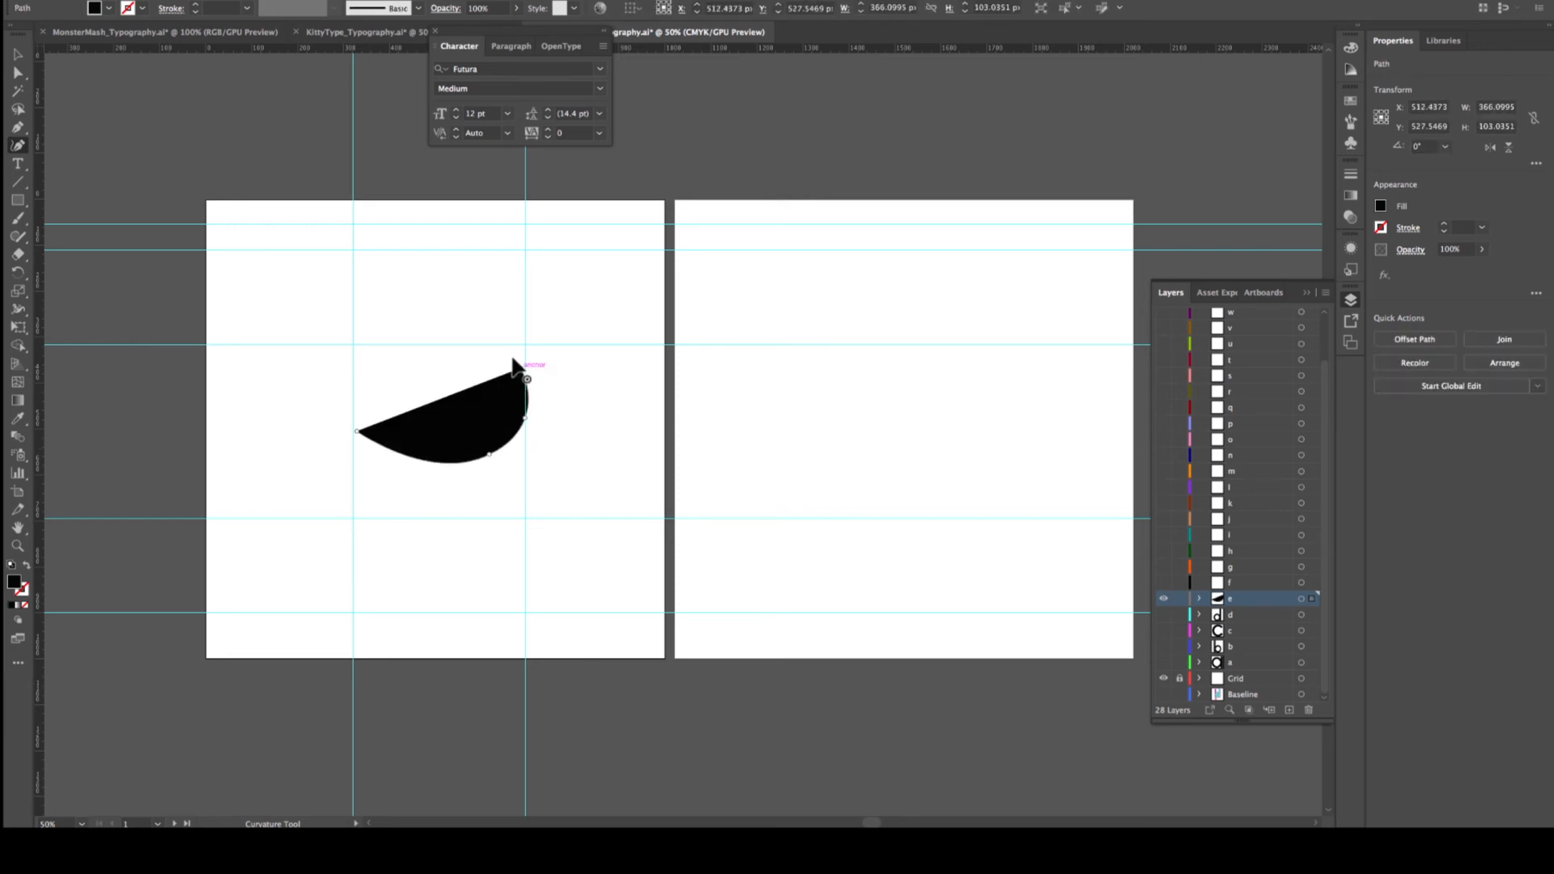
left_click(414, 344)
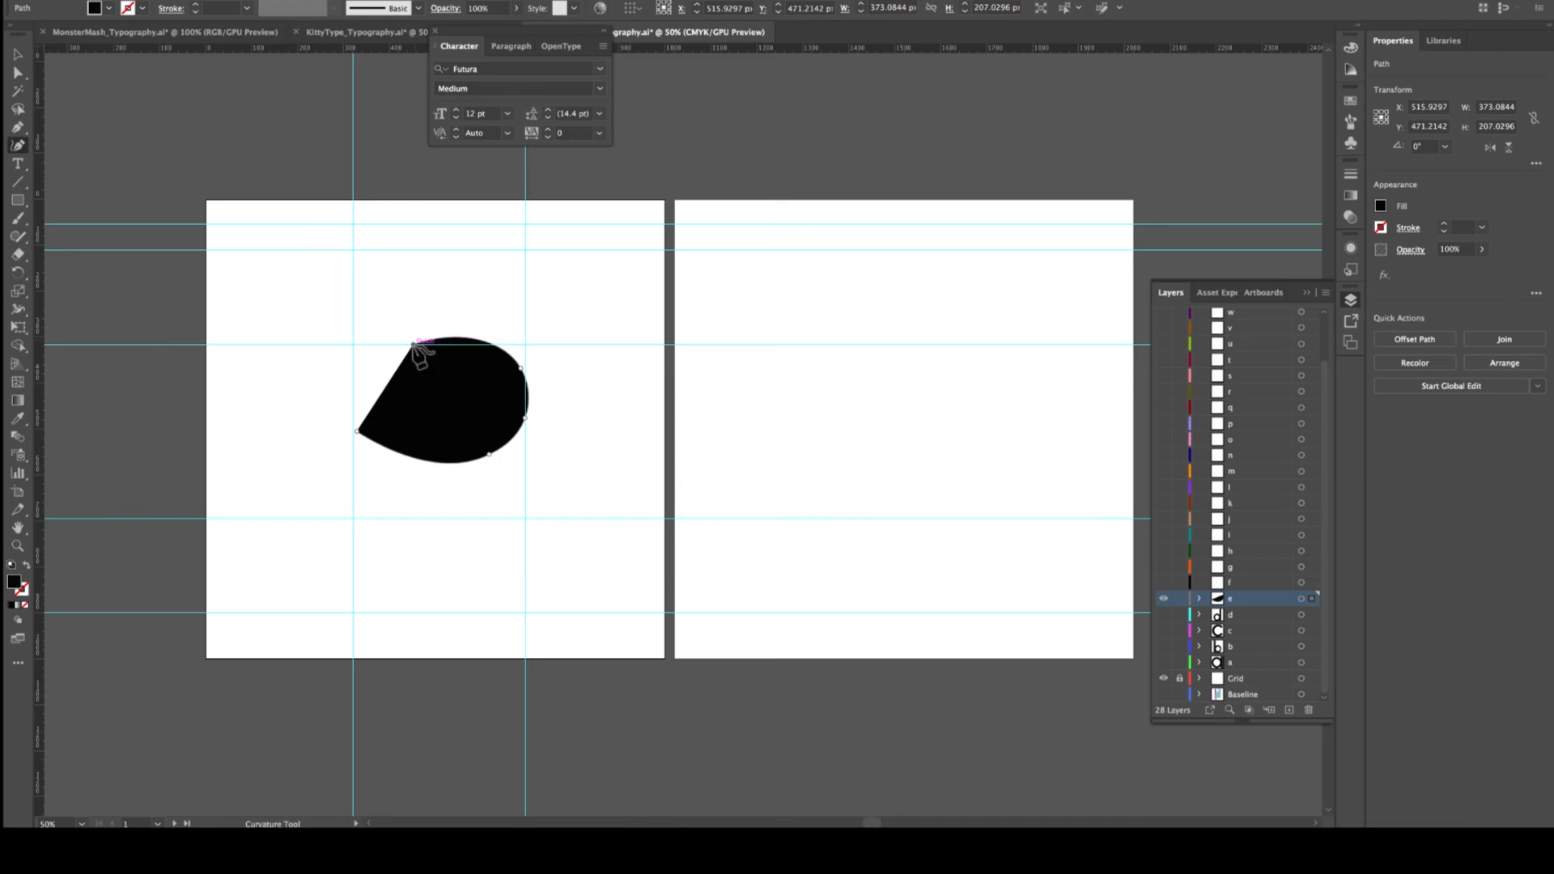
Continue the e's curve down its outer back and along the baseline guide, making the shape about 409 px wide and 395 px tall
left_click(353, 394)
left_click(347, 468)
left_click(410, 508)
left_click(451, 517)
left_click(493, 519)
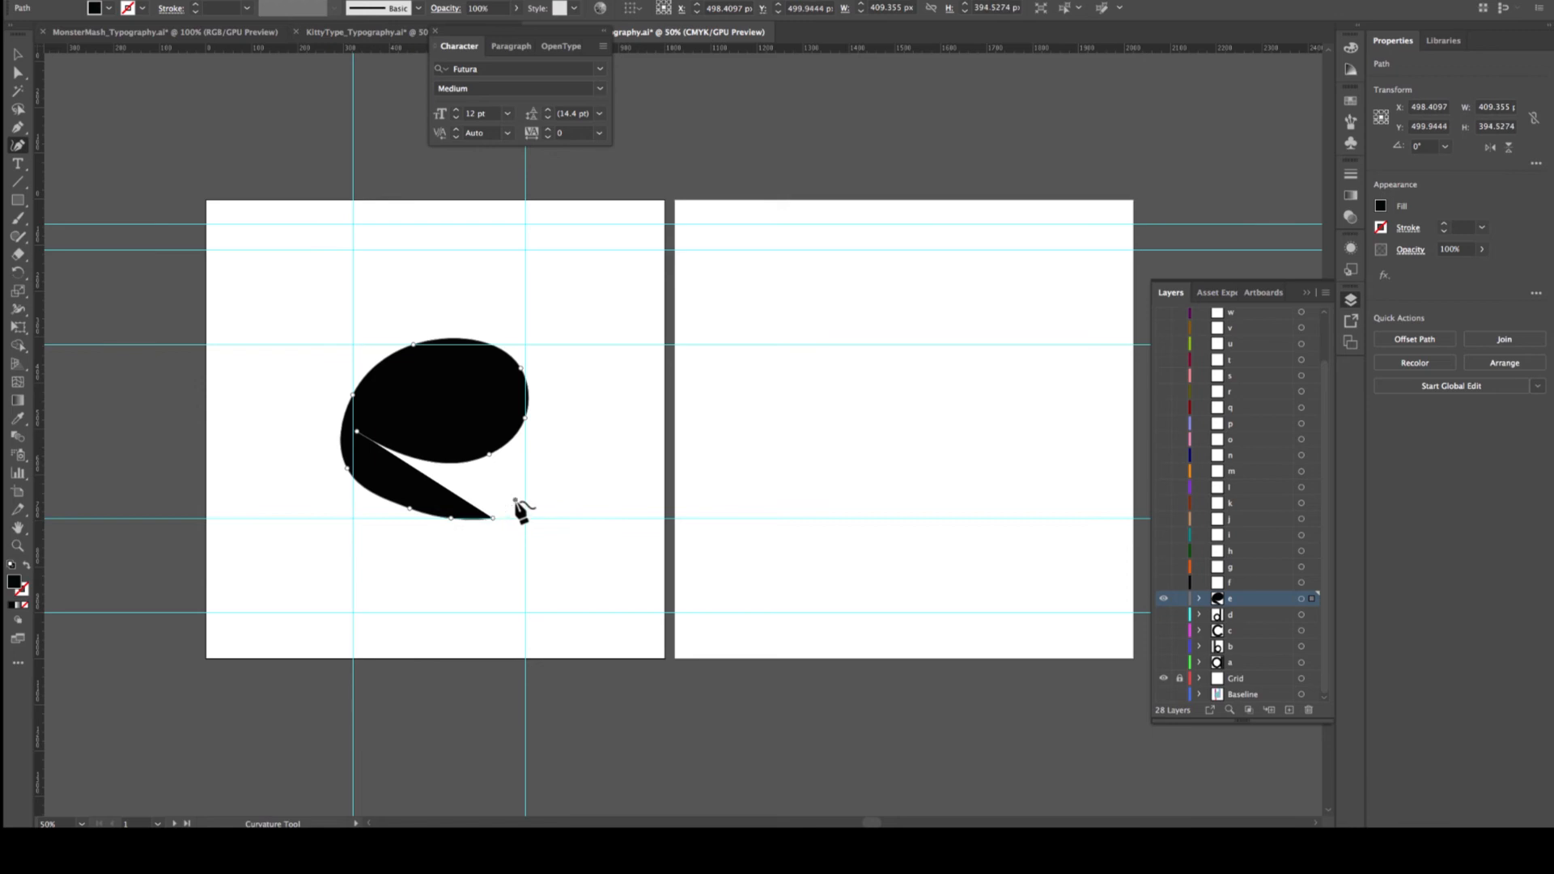
Round the e's tail tip, curve back along the inner edge of the opening, and close the path at its starting point
left_click(518, 480)
left_click(493, 483)
left_click(457, 493)
left_click(412, 487)
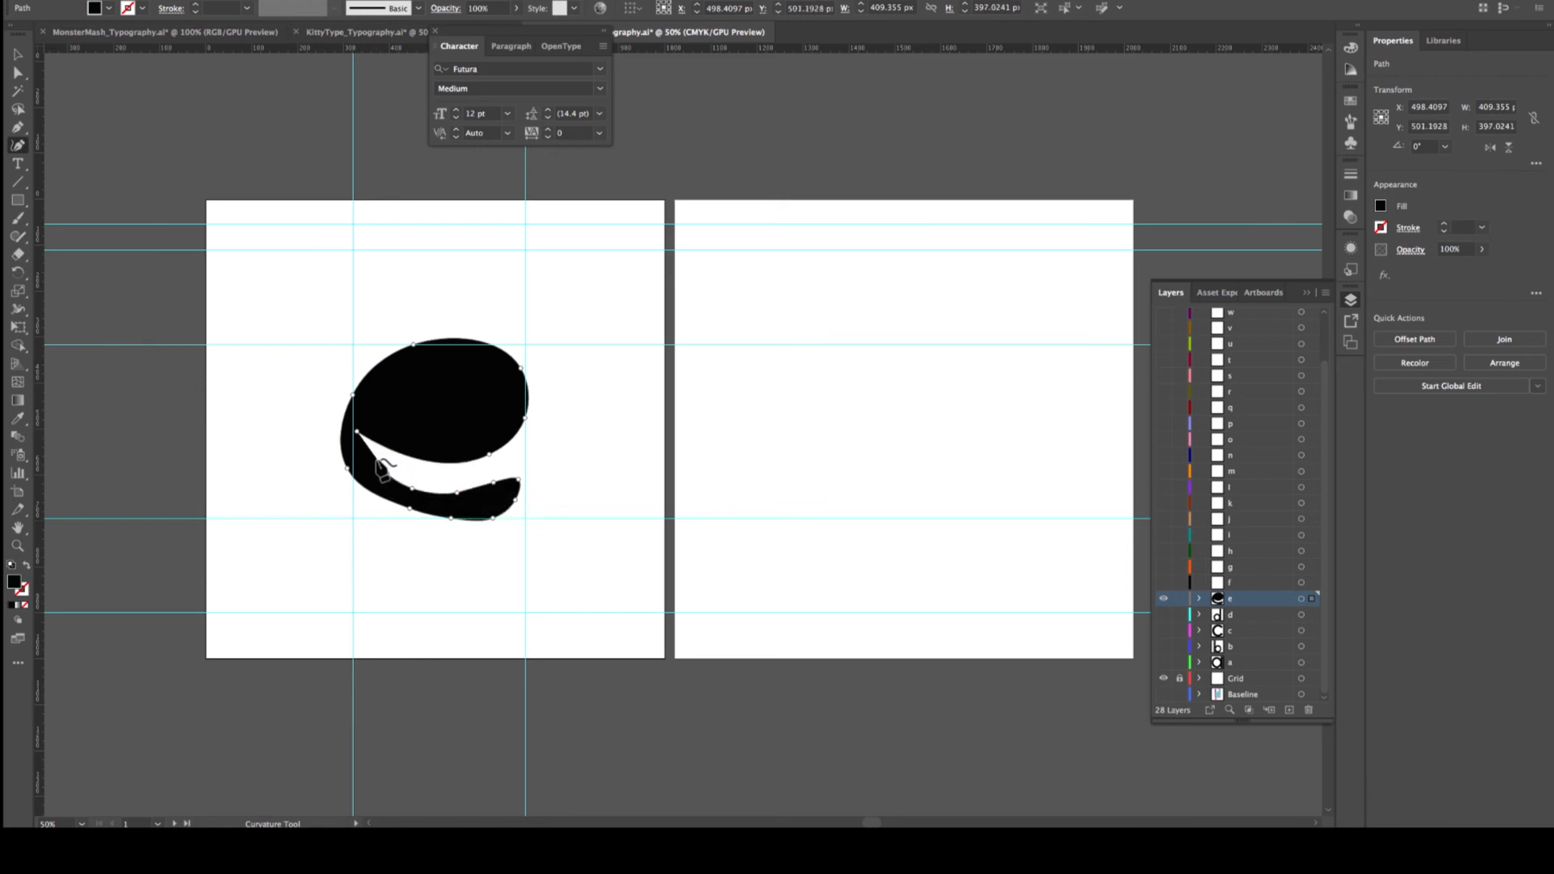
left_click(378, 455)
left_click(386, 444)
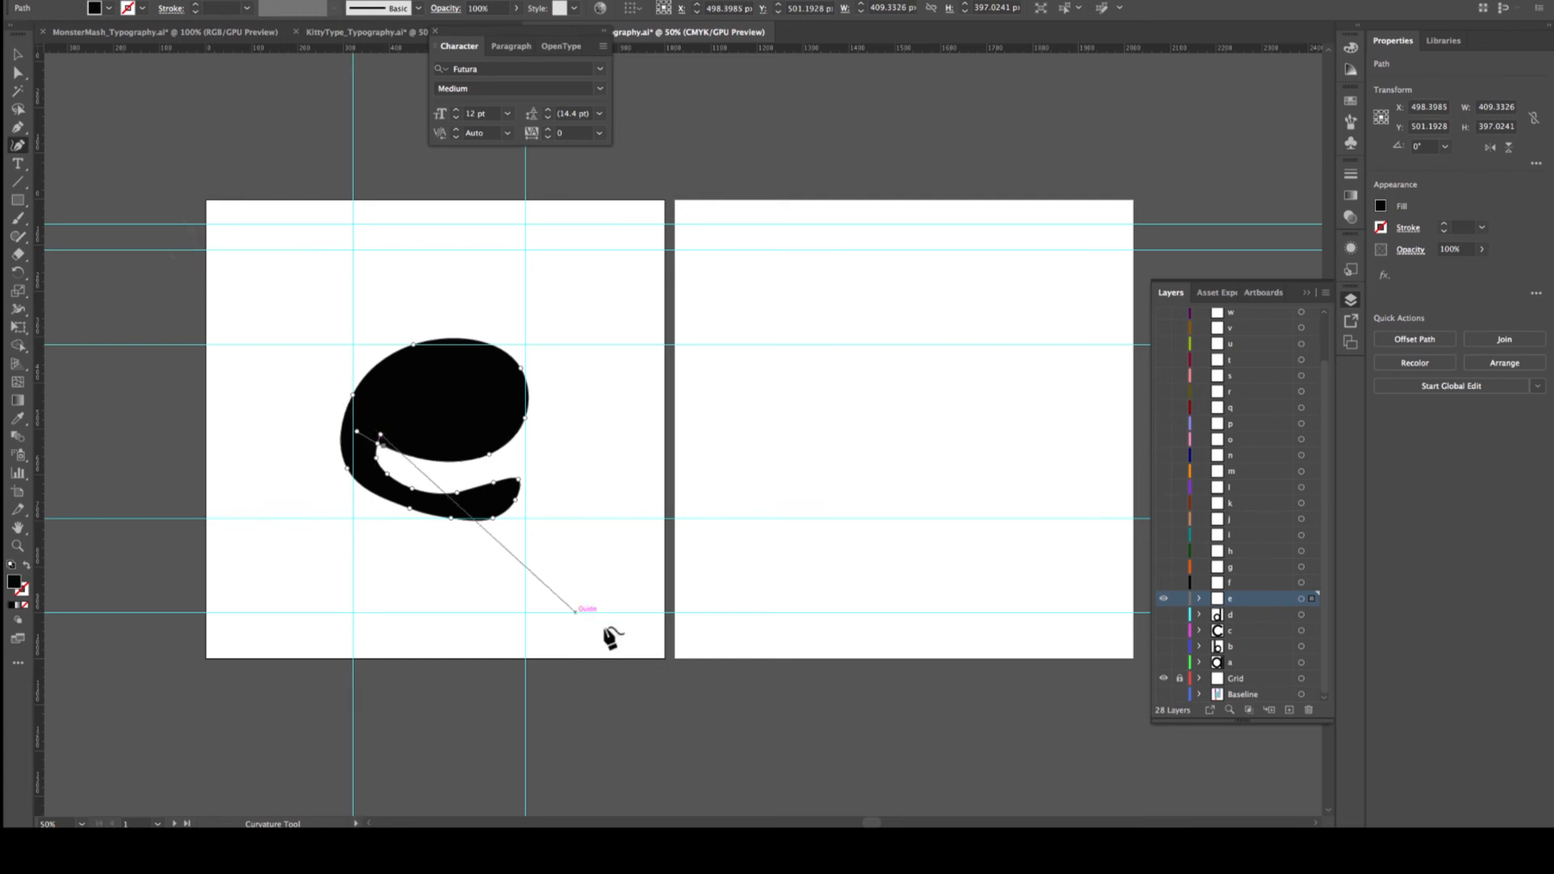
left_click(358, 430)
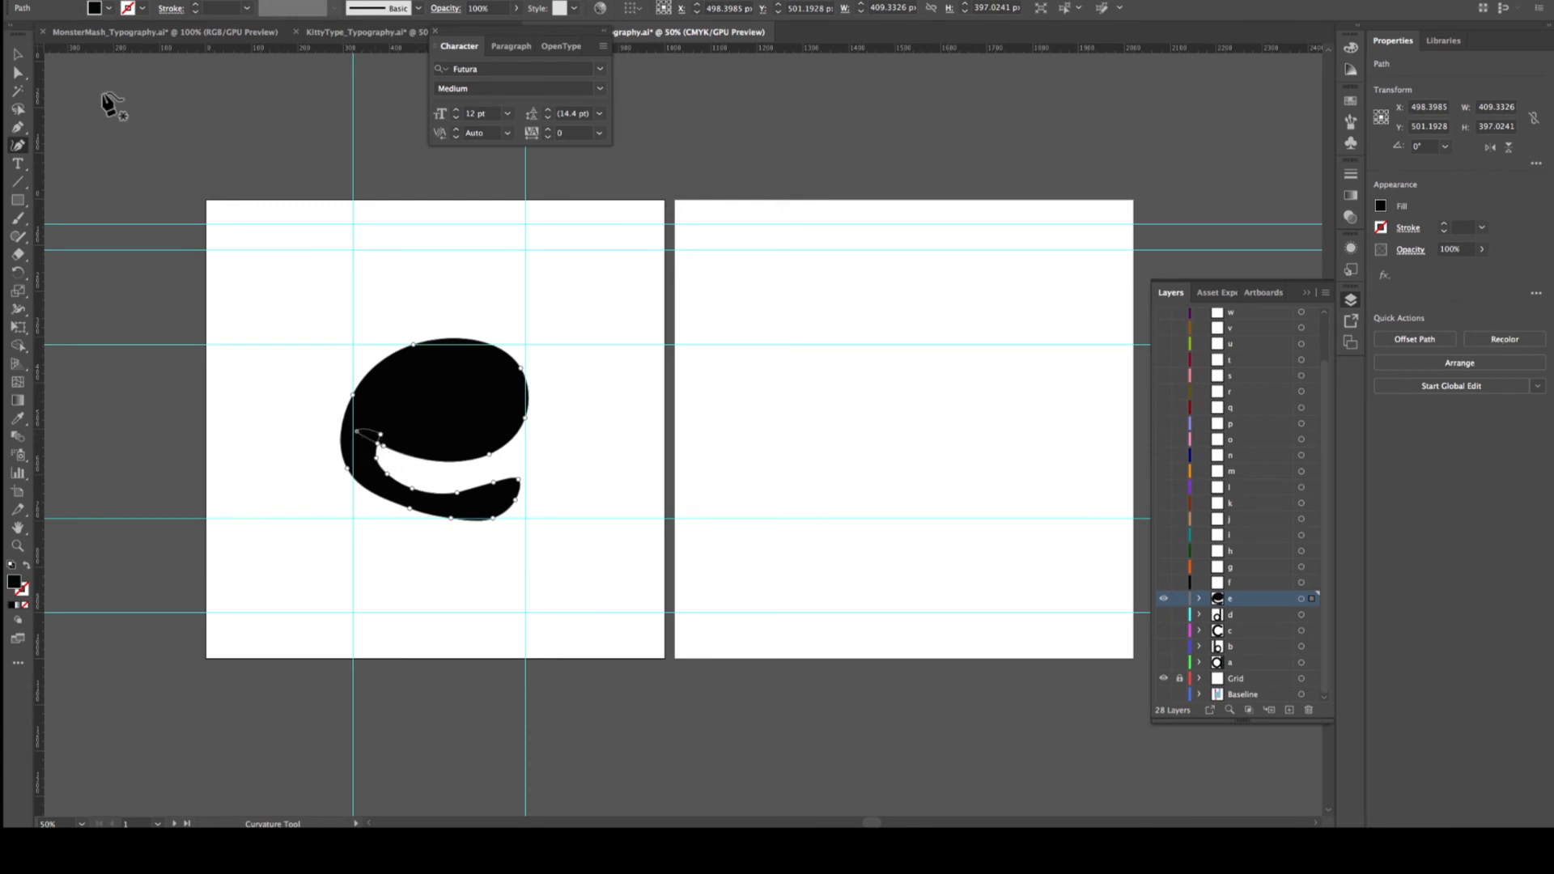
Select the e and merge the small overlapping loop near its inner corner into the body with Shape Builder
left_click(19, 56)
left_click(19, 56)
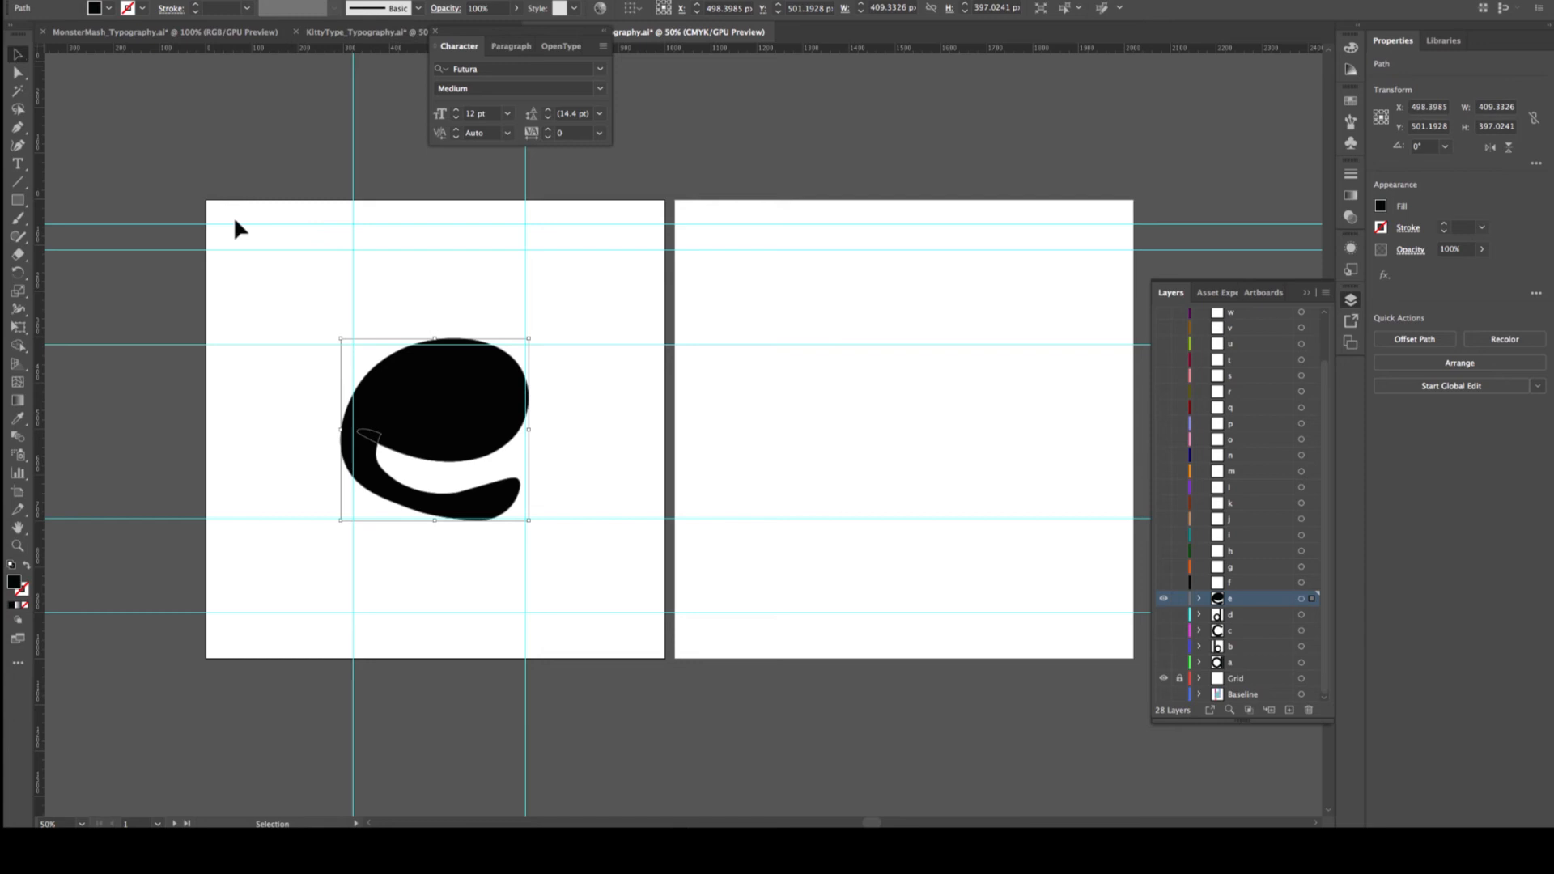
left_click(284, 303)
left_click_drag(316, 396, 494, 532)
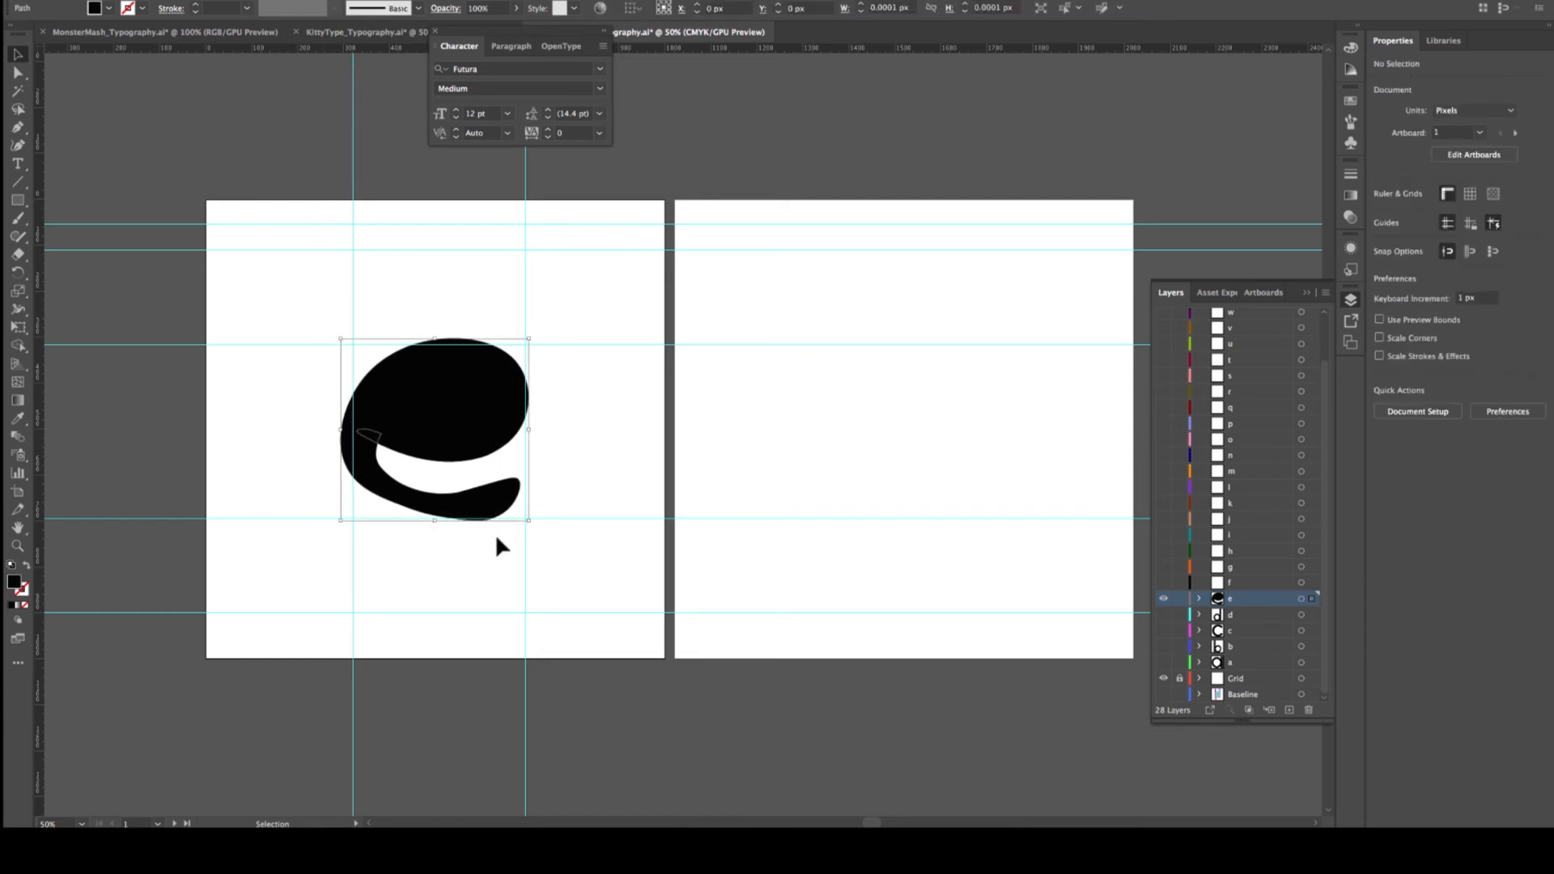
scroll(362, 434, "right", 1)
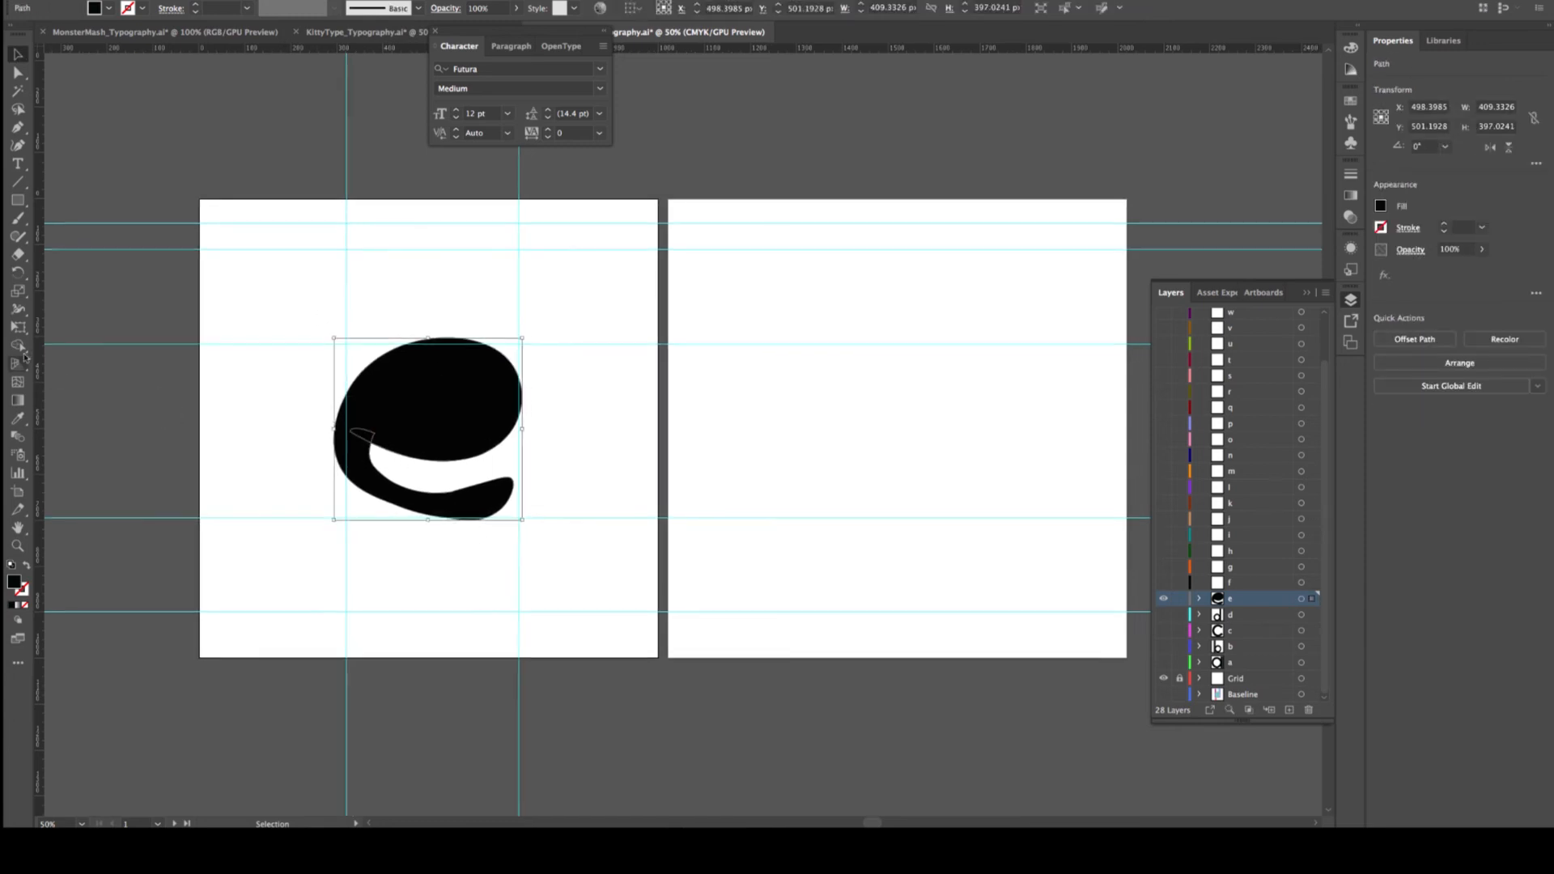
left_click(18, 343)
left_click(362, 434)
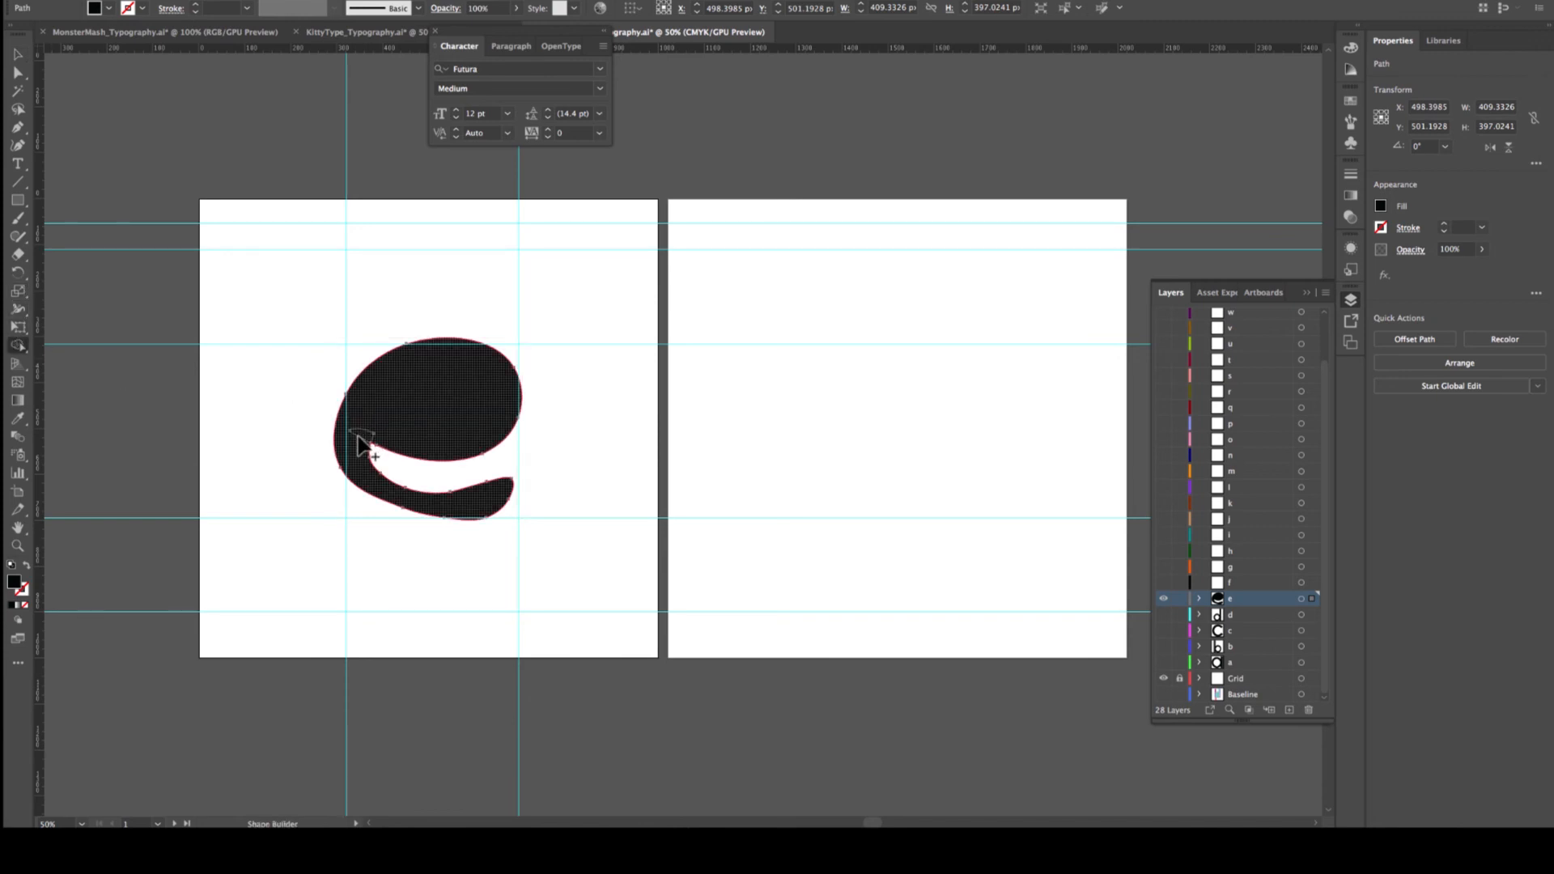
Shrink the e toward the vertical guides to about 386 px wide and 374 px tall, and deselect it
left_click(16, 57)
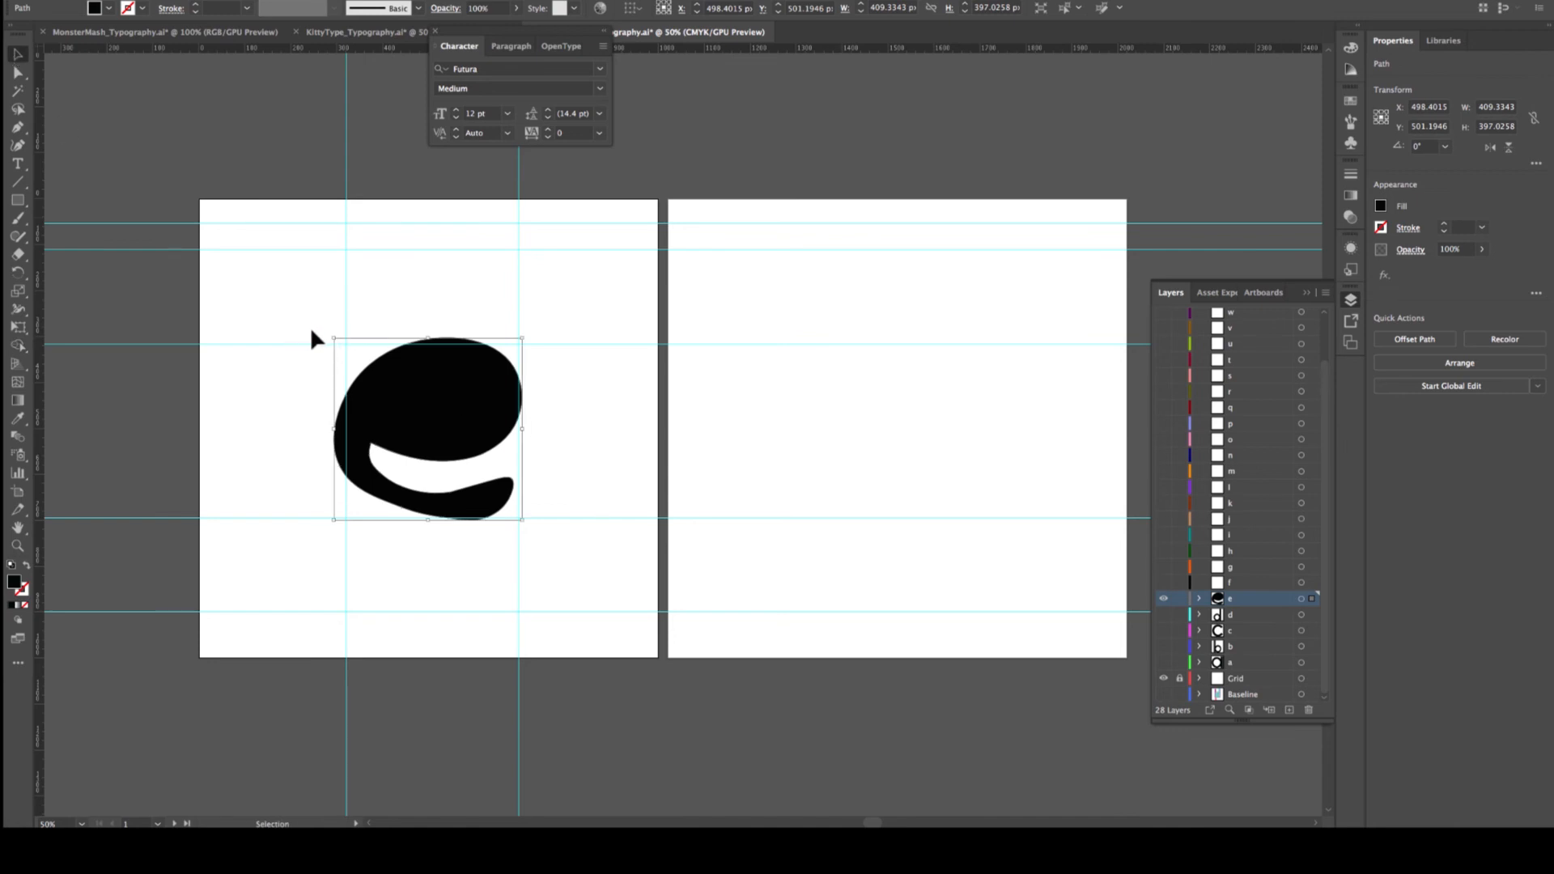
left_click_drag(335, 339, 336, 352)
left_click(586, 452)
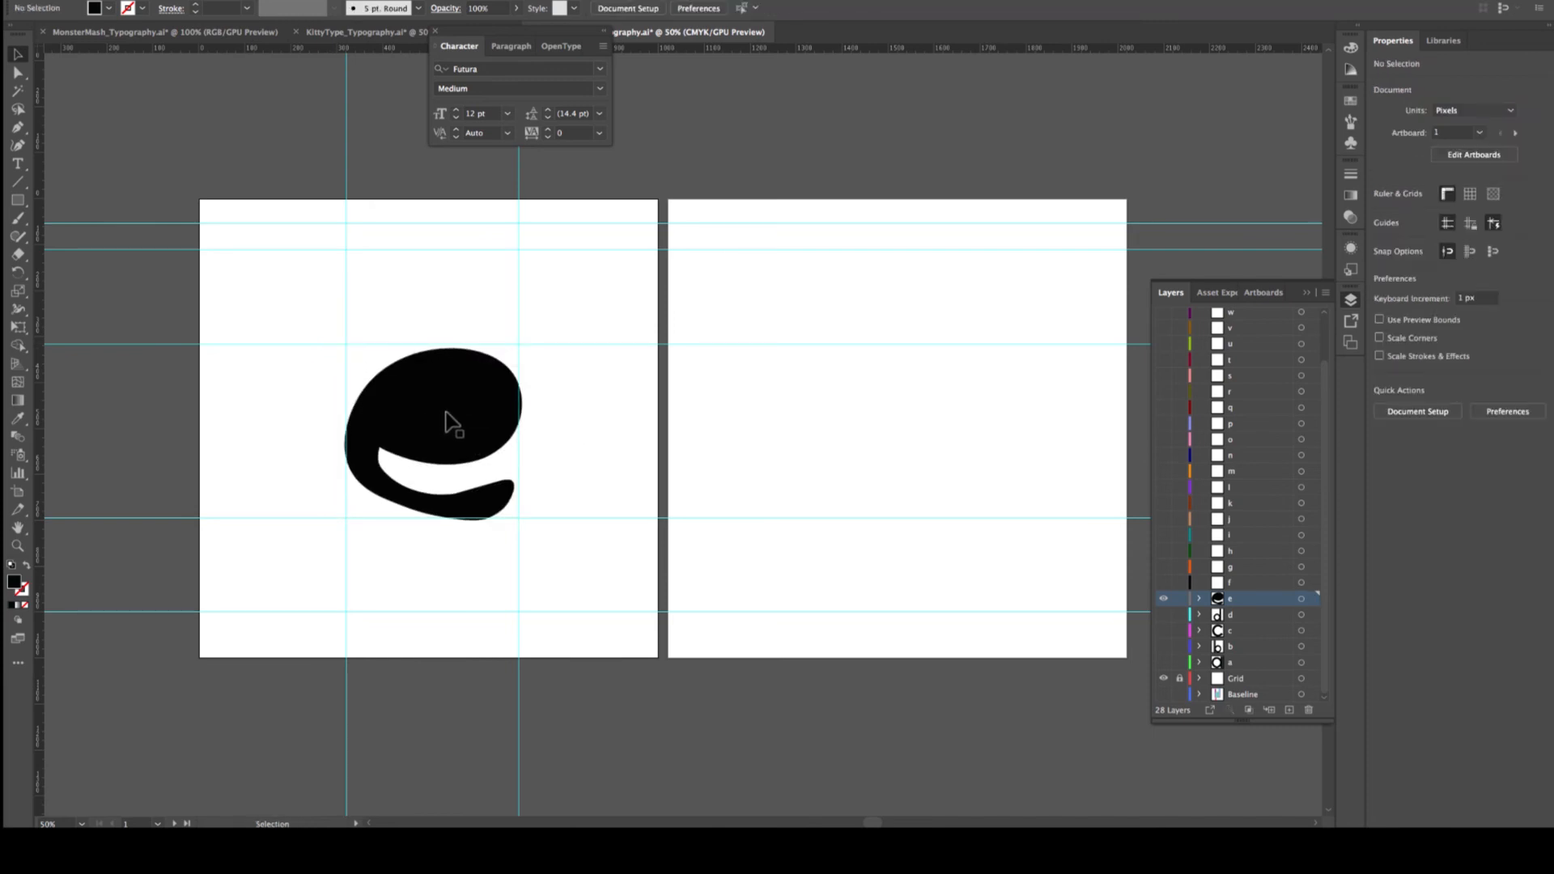
Draw a five-pointed star about 139 px wide and 133 px tall with the Star tool and move it into the e's bowl
left_click(15, 202)
left_click(16, 203)
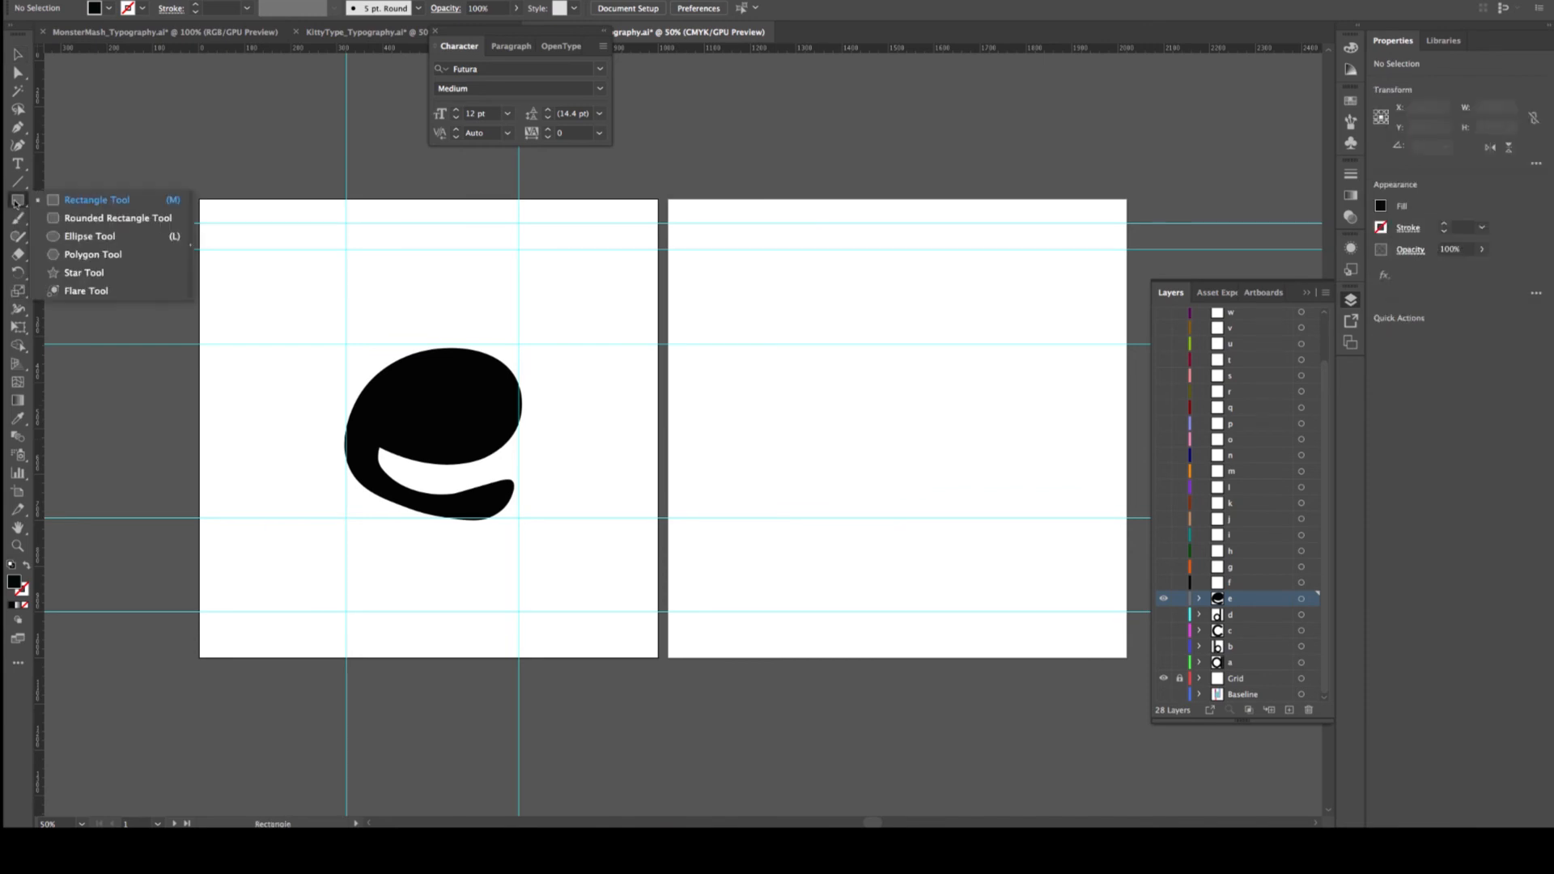
left_click(84, 273)
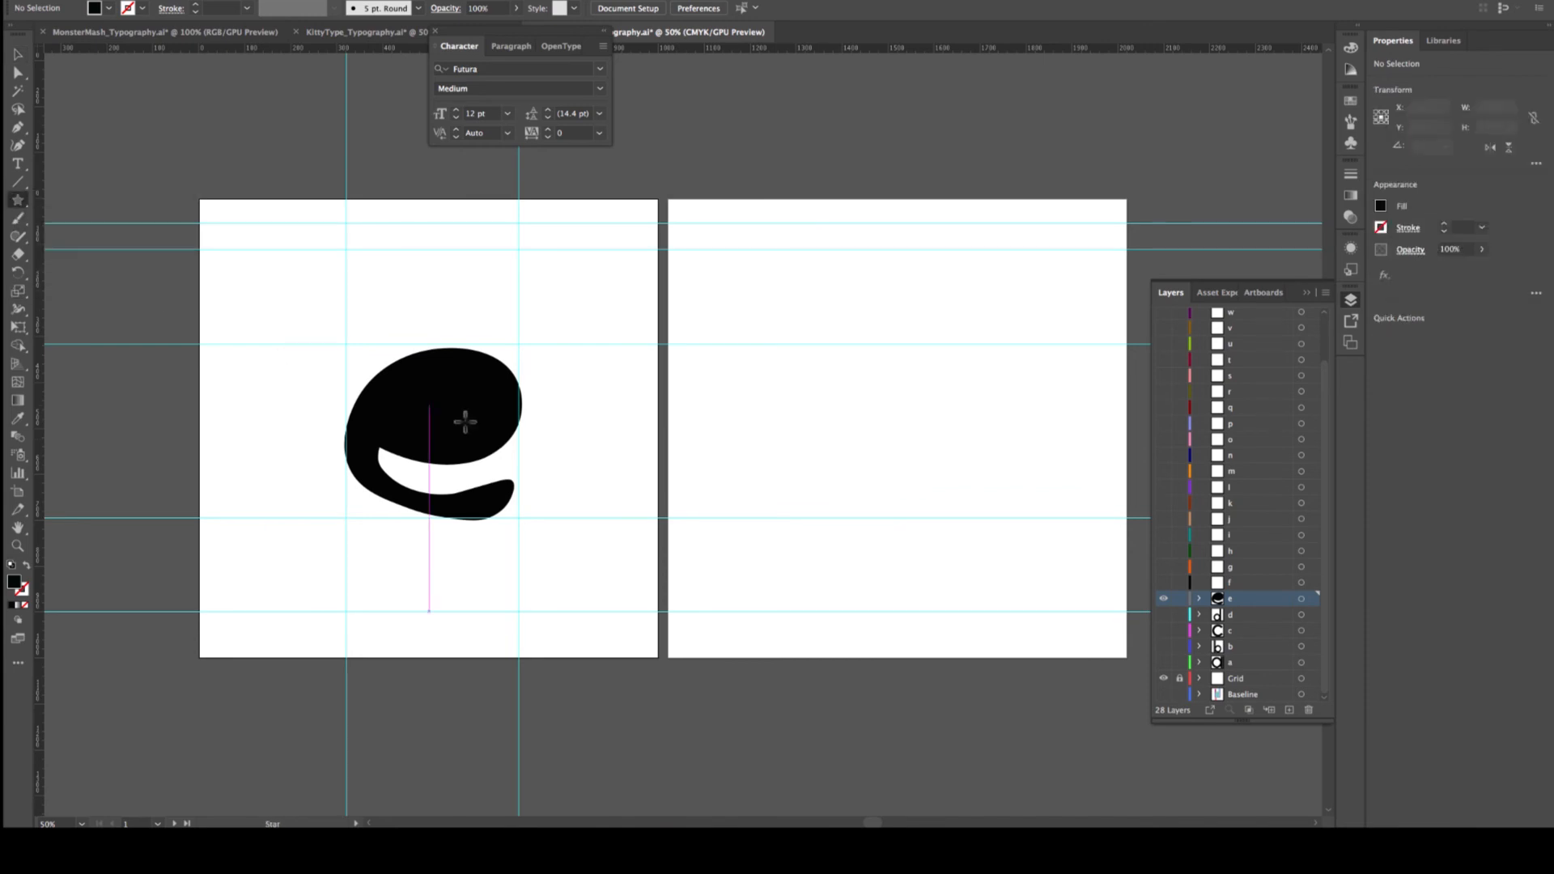
mouse_move(241, 270)
left_mouse_down()
mouse_move(302, 367)
mouse_move(287, 353)
left_mouse_up()
left_click(18, 55)
left_click_drag(324, 203, 232, 264)
left_click_drag(233, 334, 455, 410)
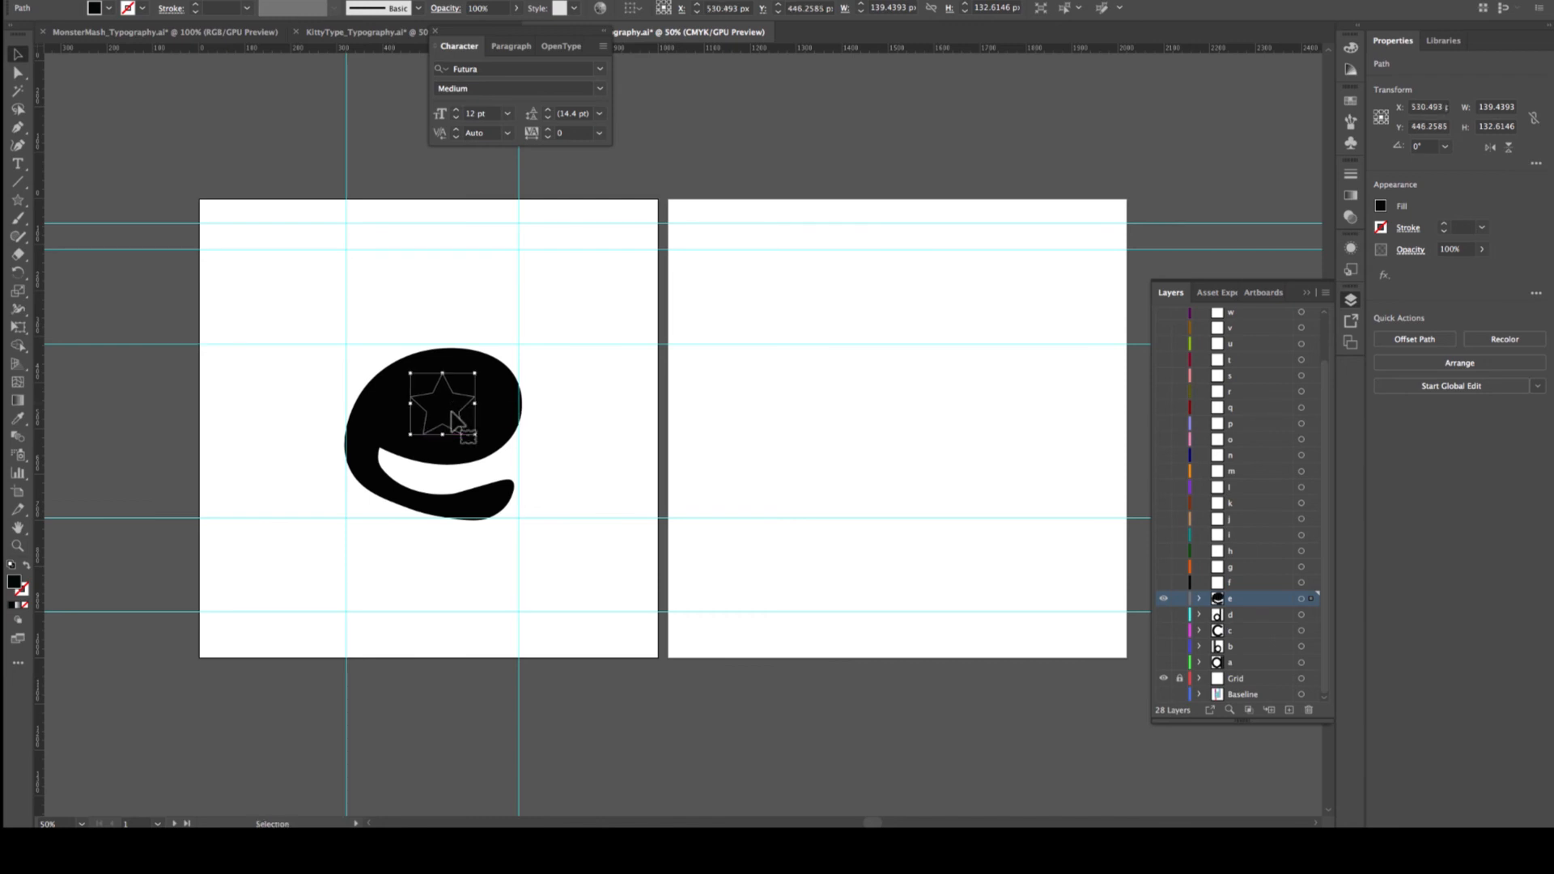
Select the e and star together, and use Shape Builder to separate the star region from the e's body
left_click(315, 371)
left_click_drag(396, 283, 572, 662)
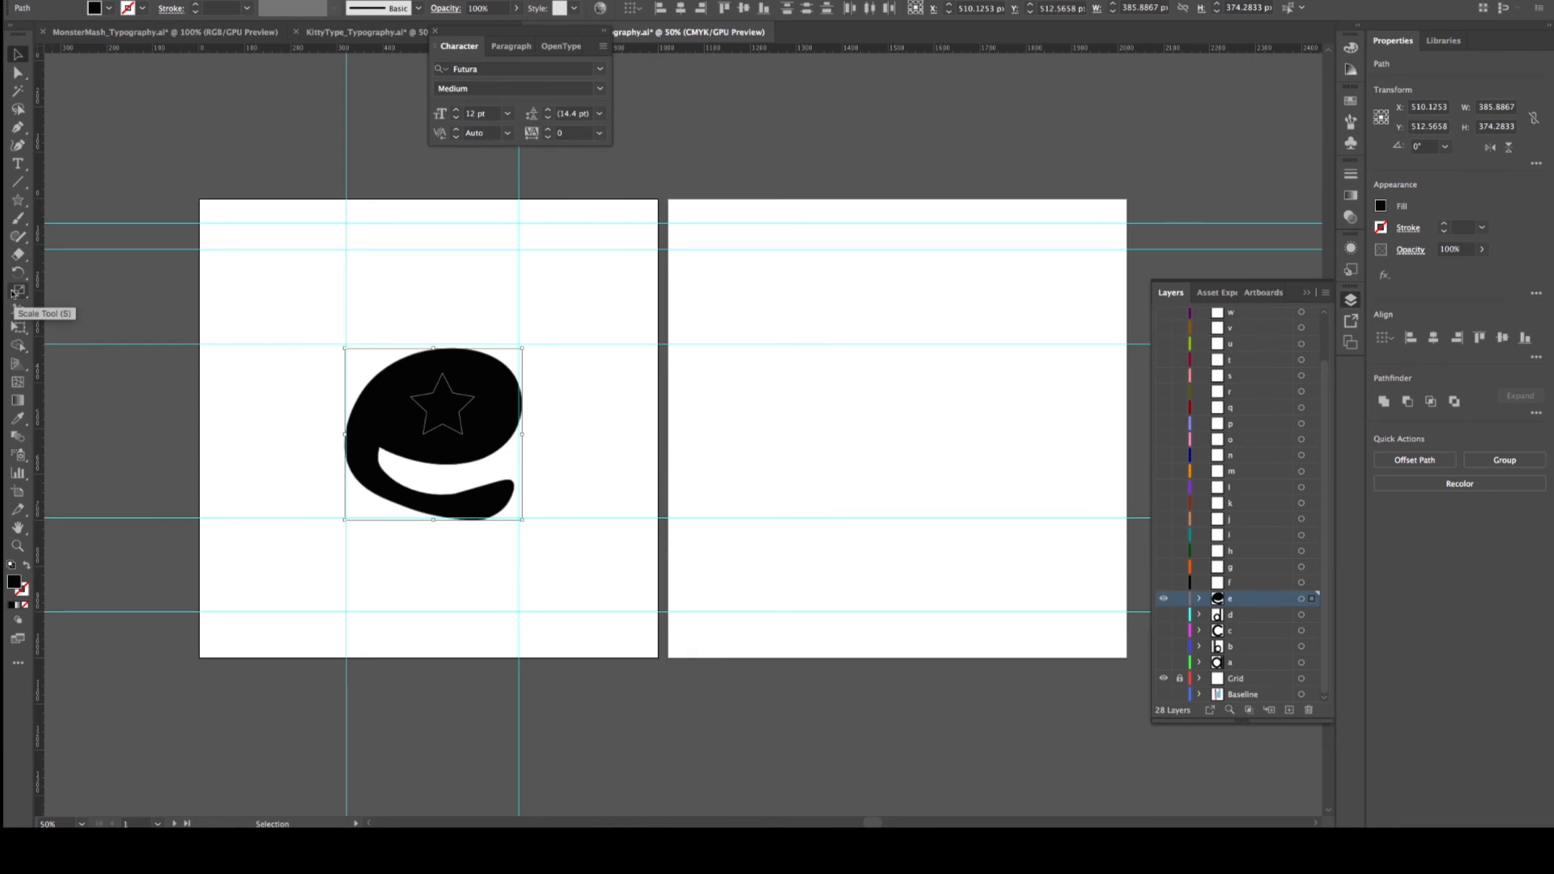
left_click(18, 346)
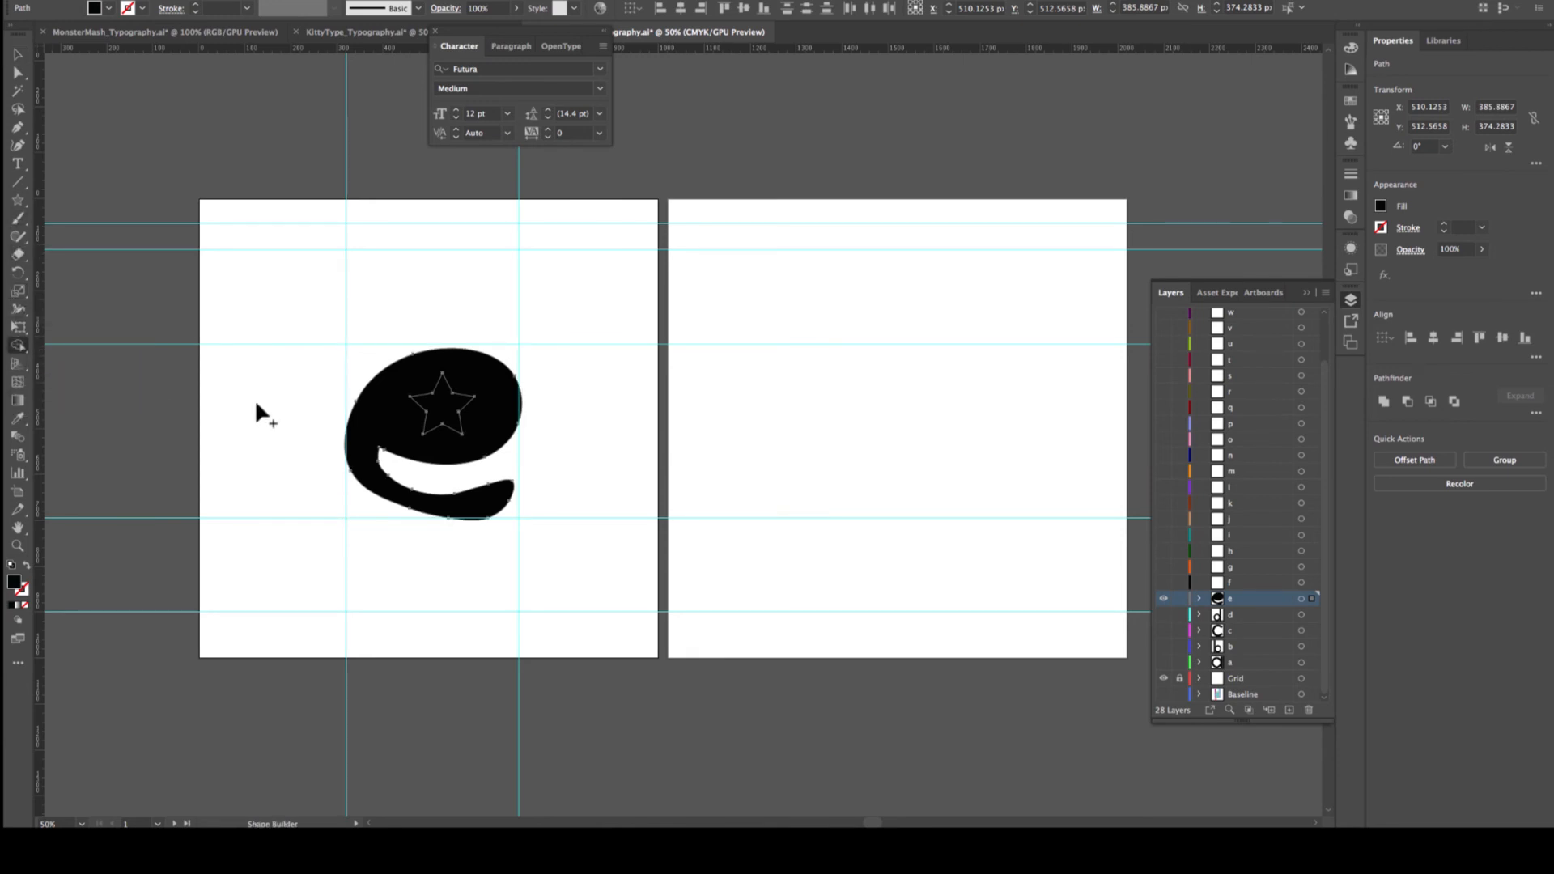
left_click(405, 422)
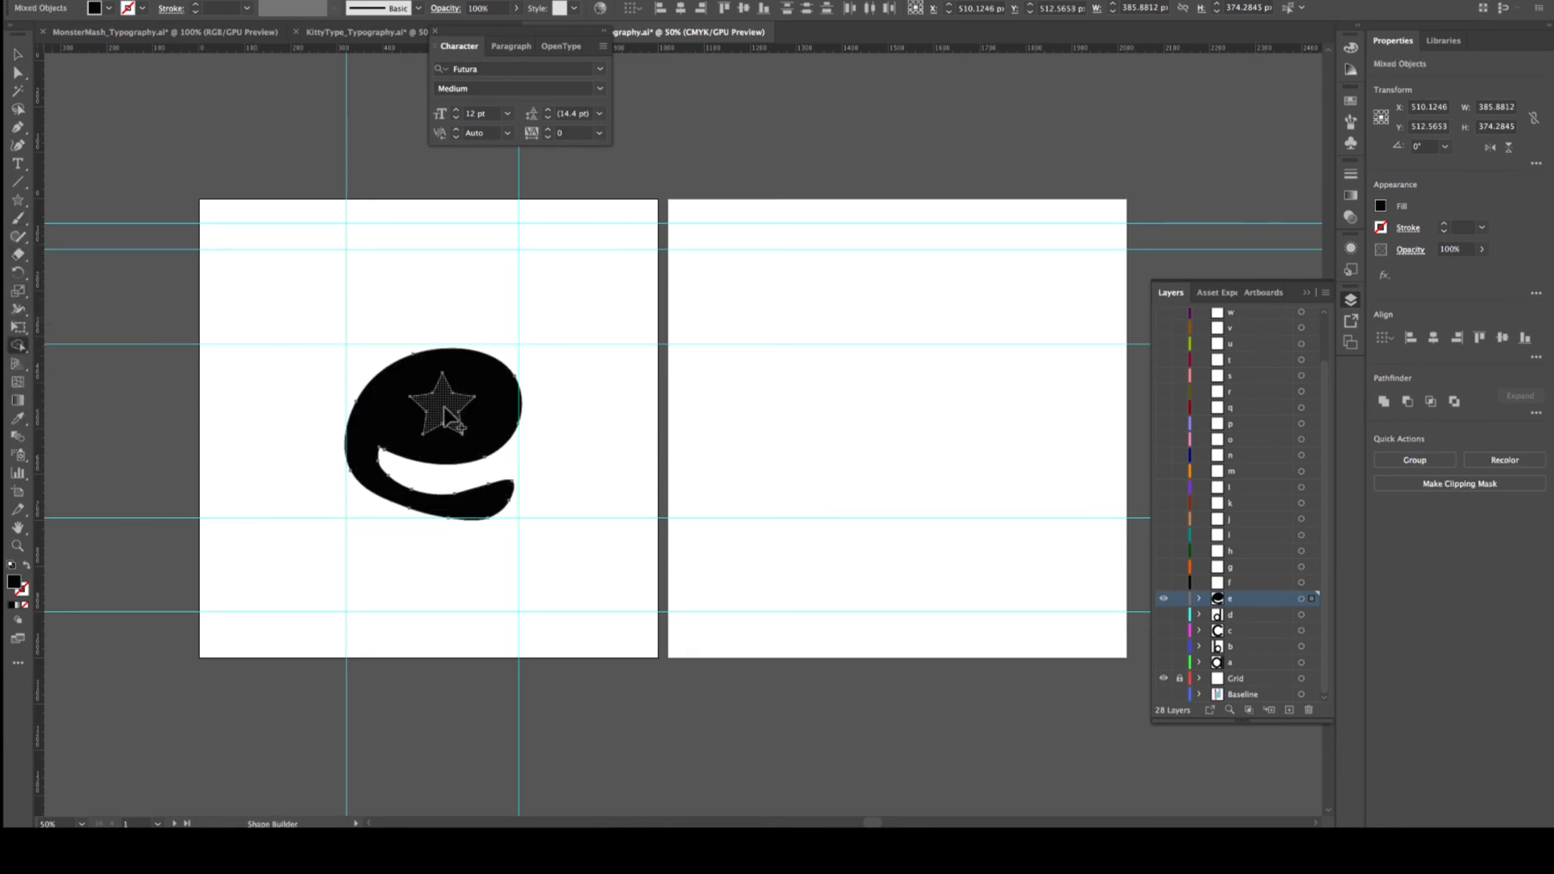
left_click(445, 407)
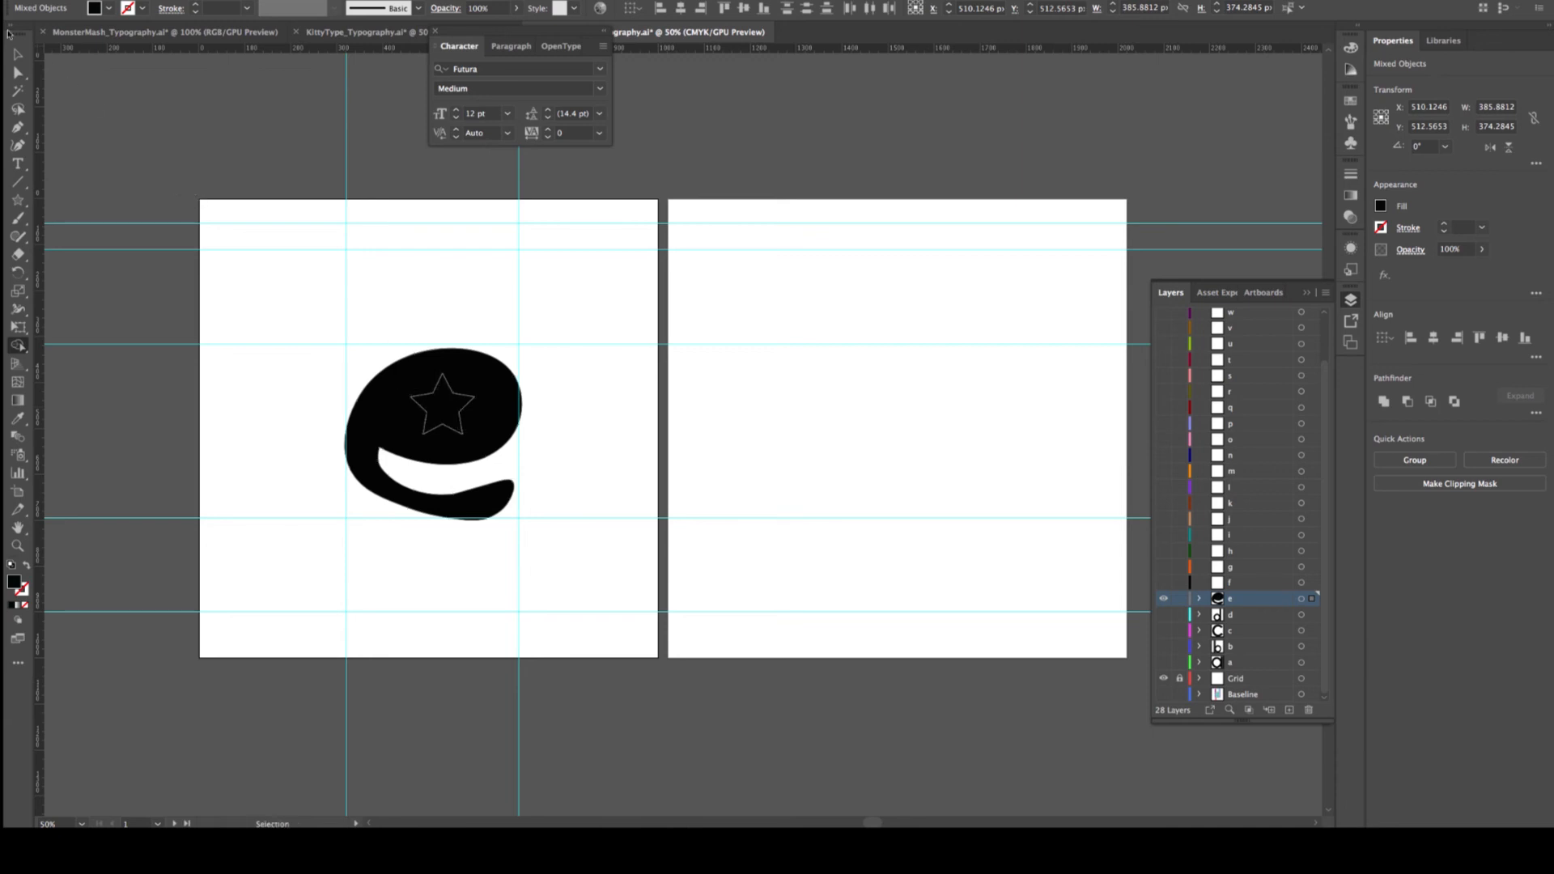
Delete the star with the Direct Selection tool, leaving a star-shaped counter in the e's bowl
left_click(18, 72)
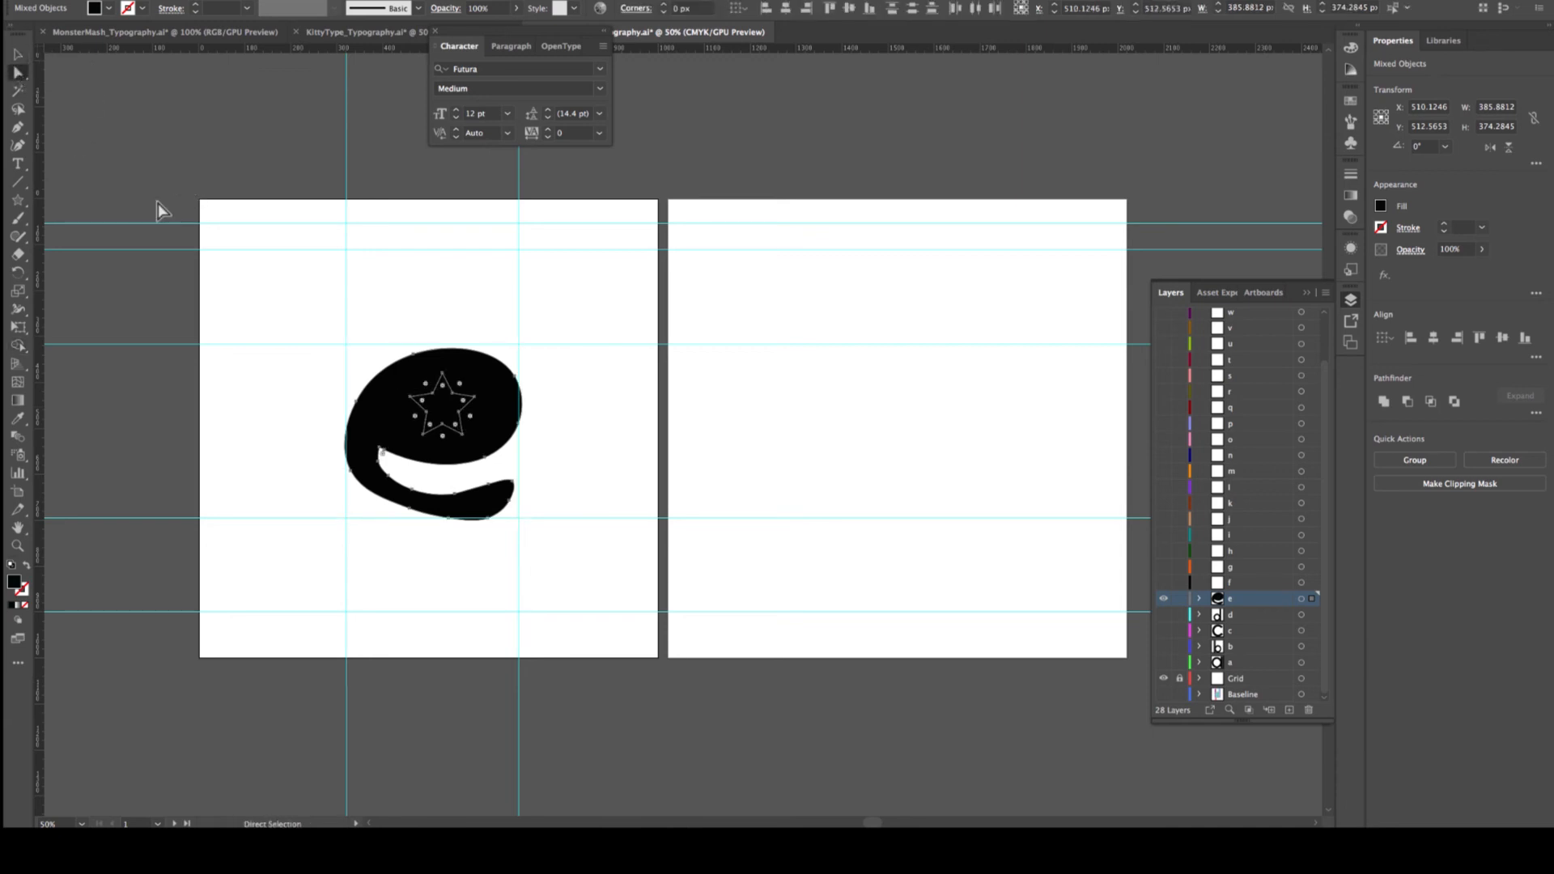
left_click(283, 324)
left_click(442, 410)
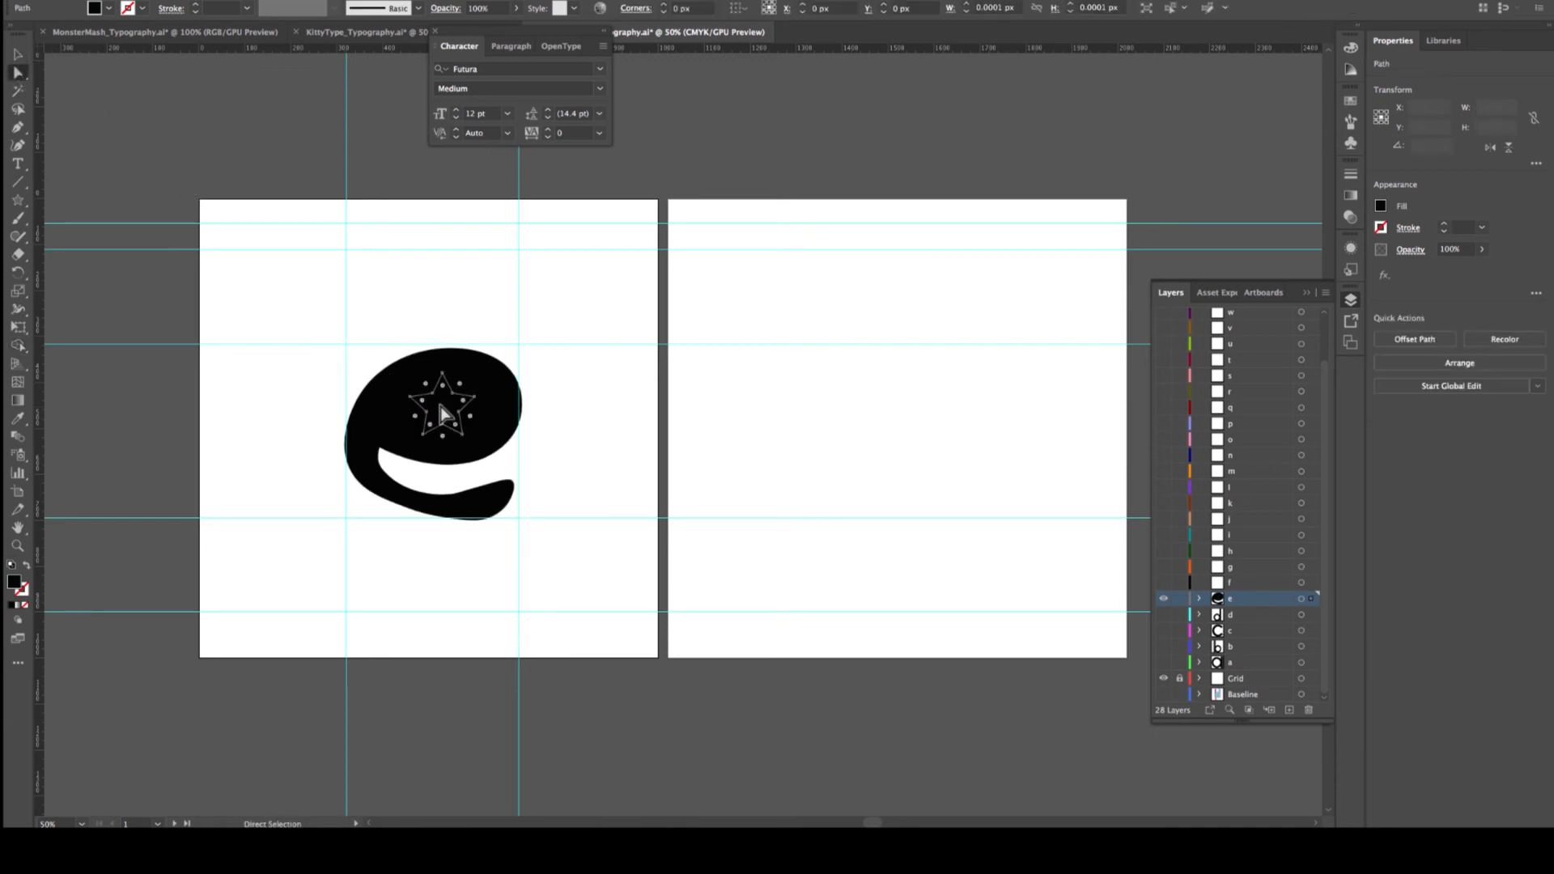
key("Delete")
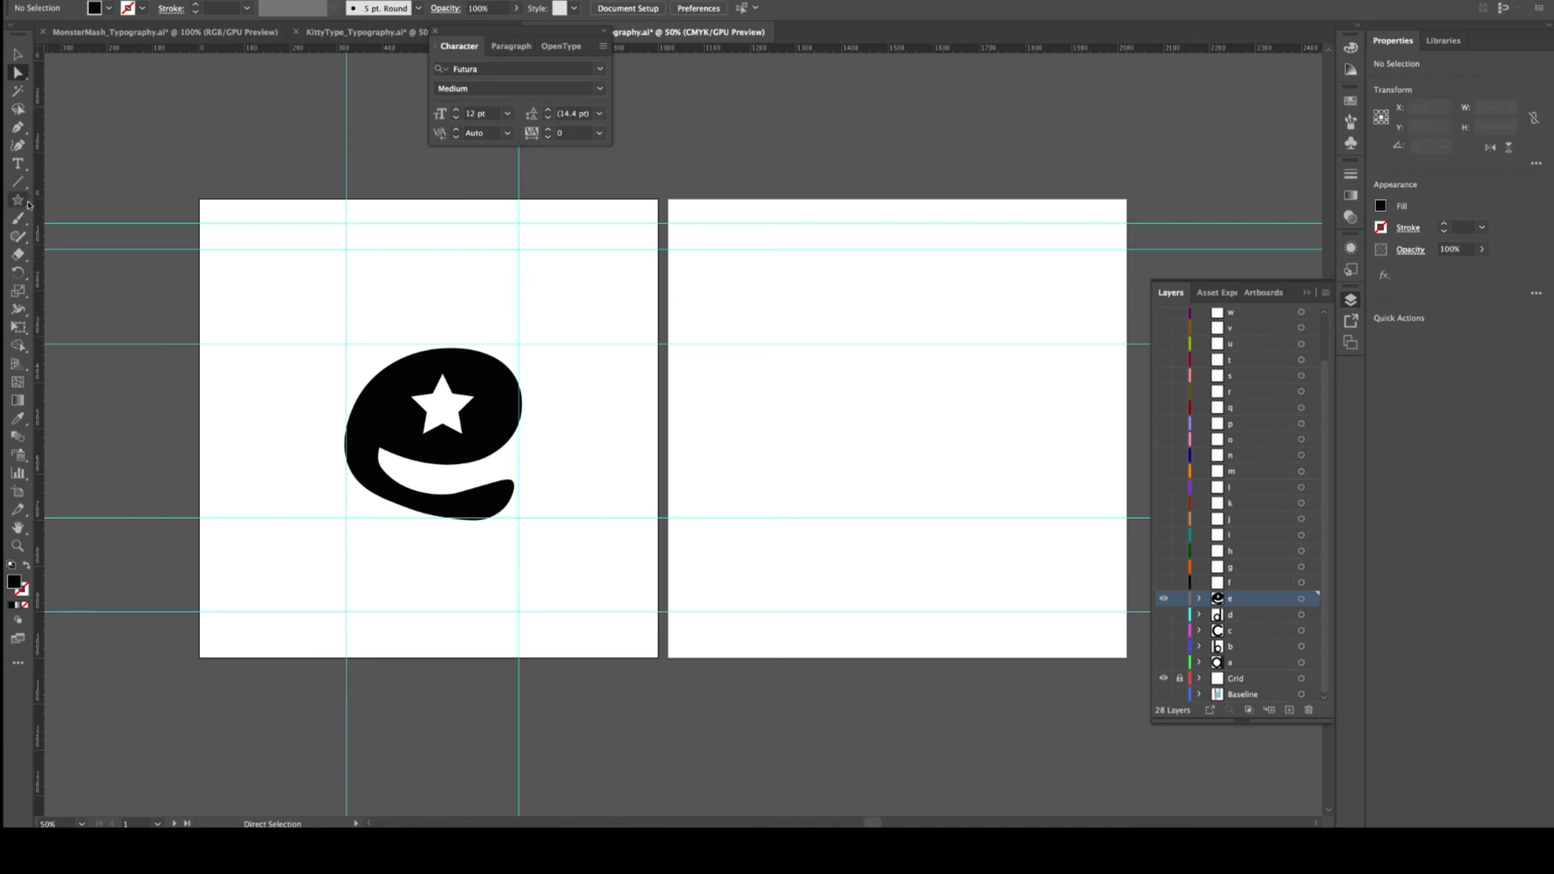
Draw a rectangle about 812 px wide and 820 px tall across the second artboard and fill it with bright magenta-pink
left_click_drag(19, 202, 72, 200)
left_click_drag(625, 236, 998, 613)
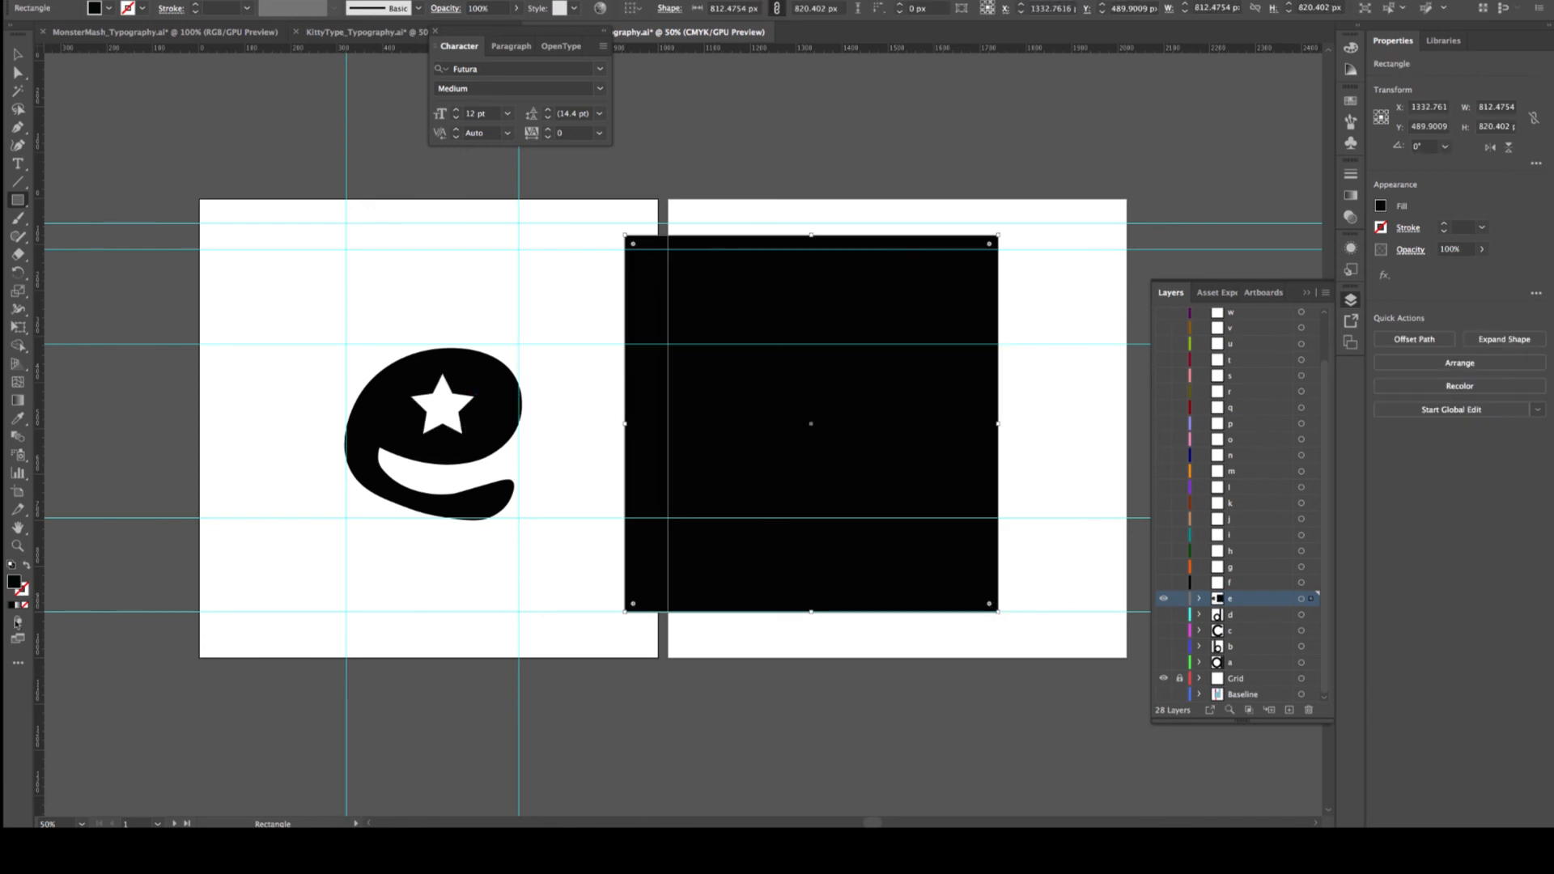
double_click(13, 582)
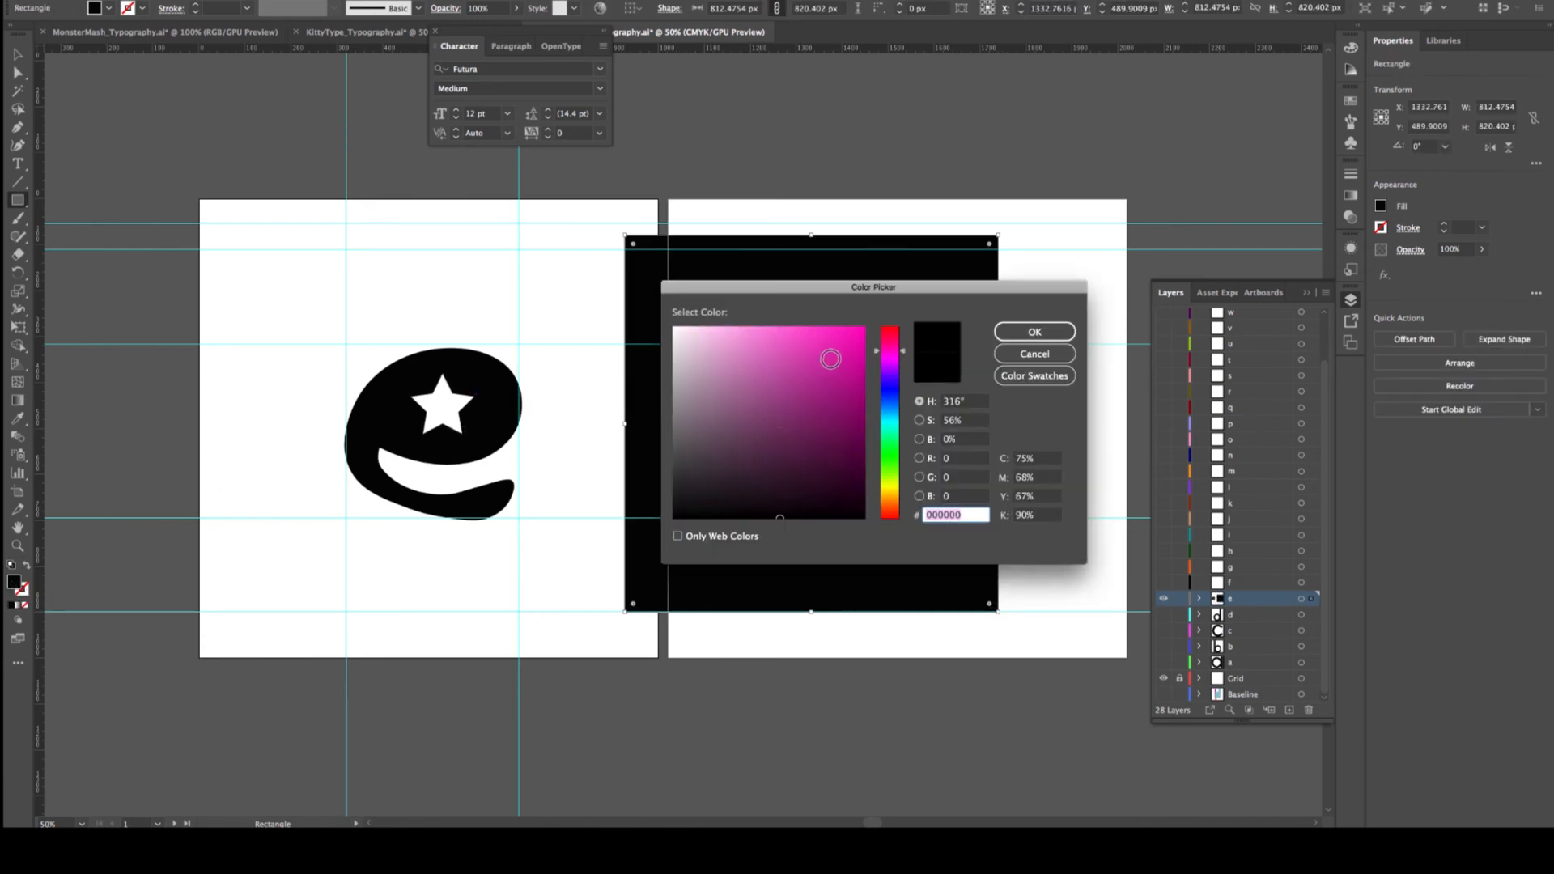
left_click(842, 331)
left_click(1033, 332)
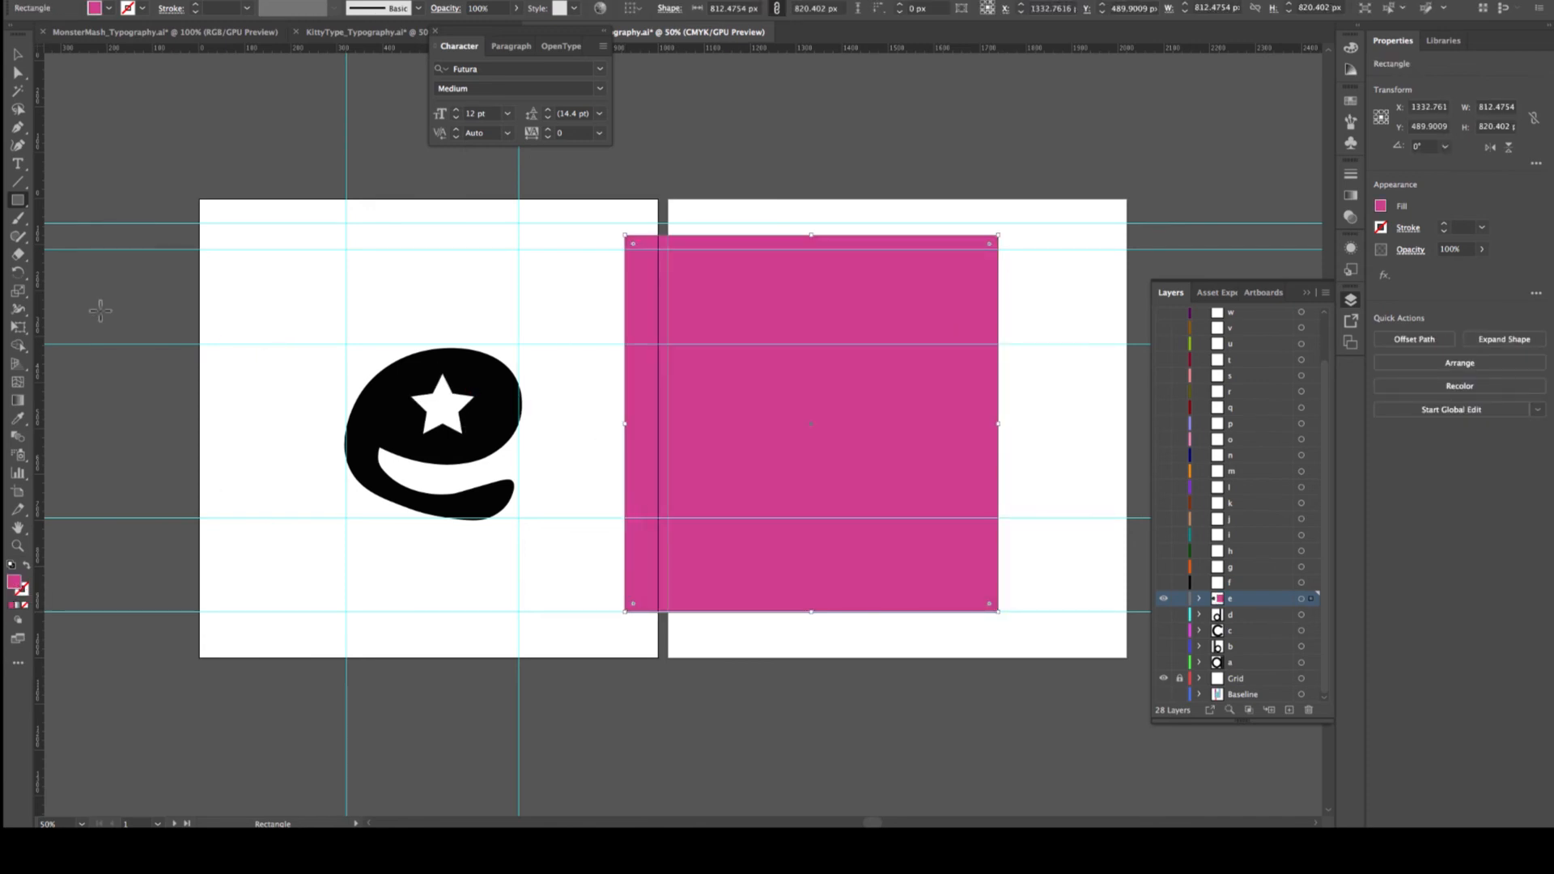
Send the pink rectangle to the back of the stacking order
left_click(19, 54)
left_click_drag(265, 281, 544, 542)
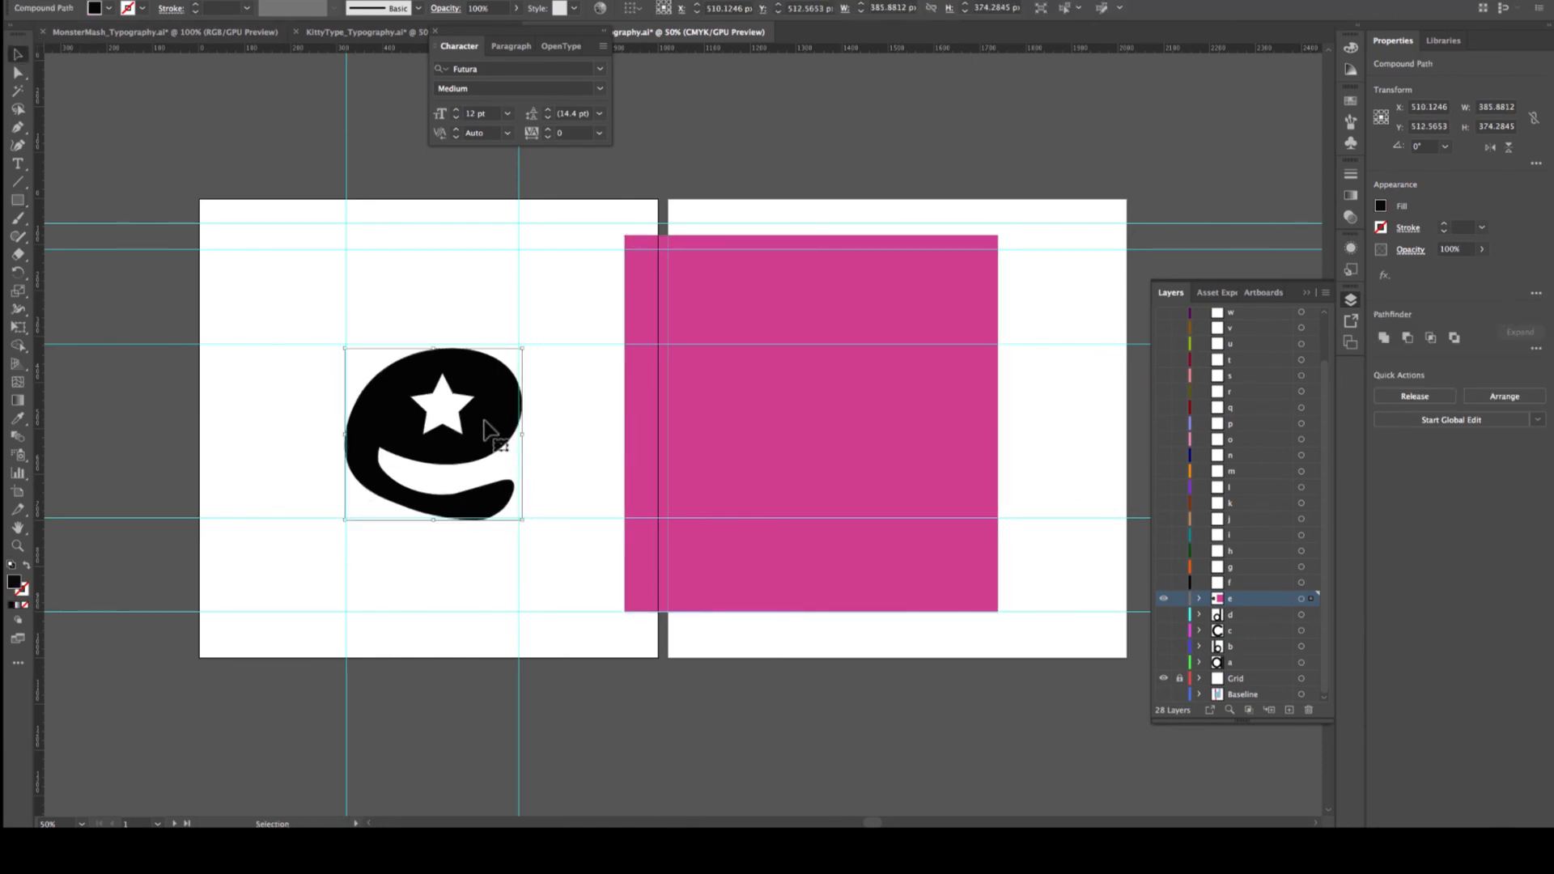
left_click(779, 463)
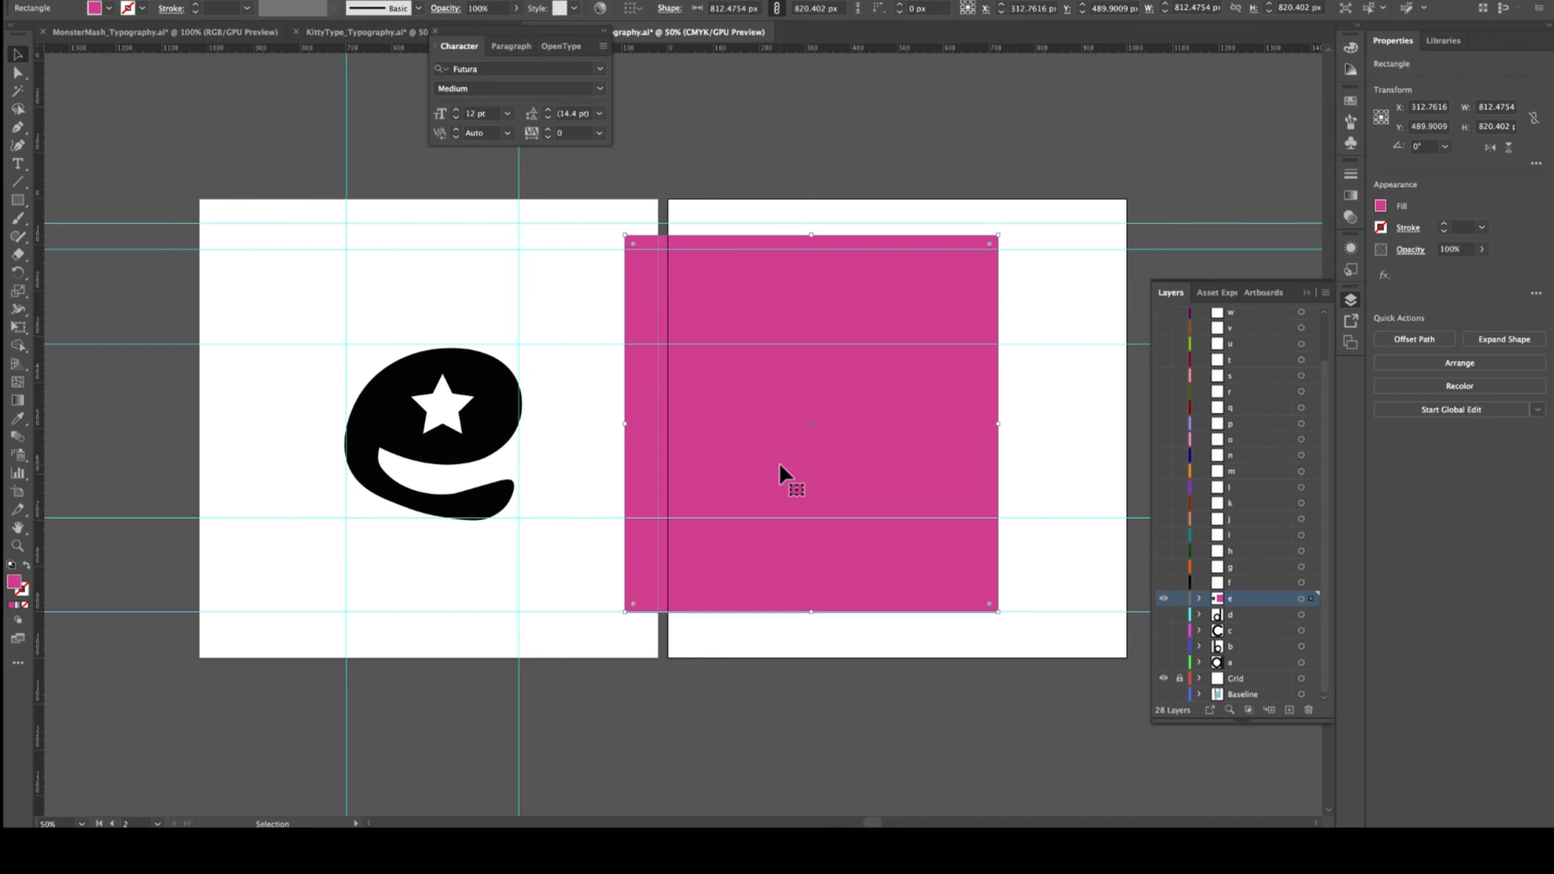
right_click(779, 461)
mouse_move(810, 655)
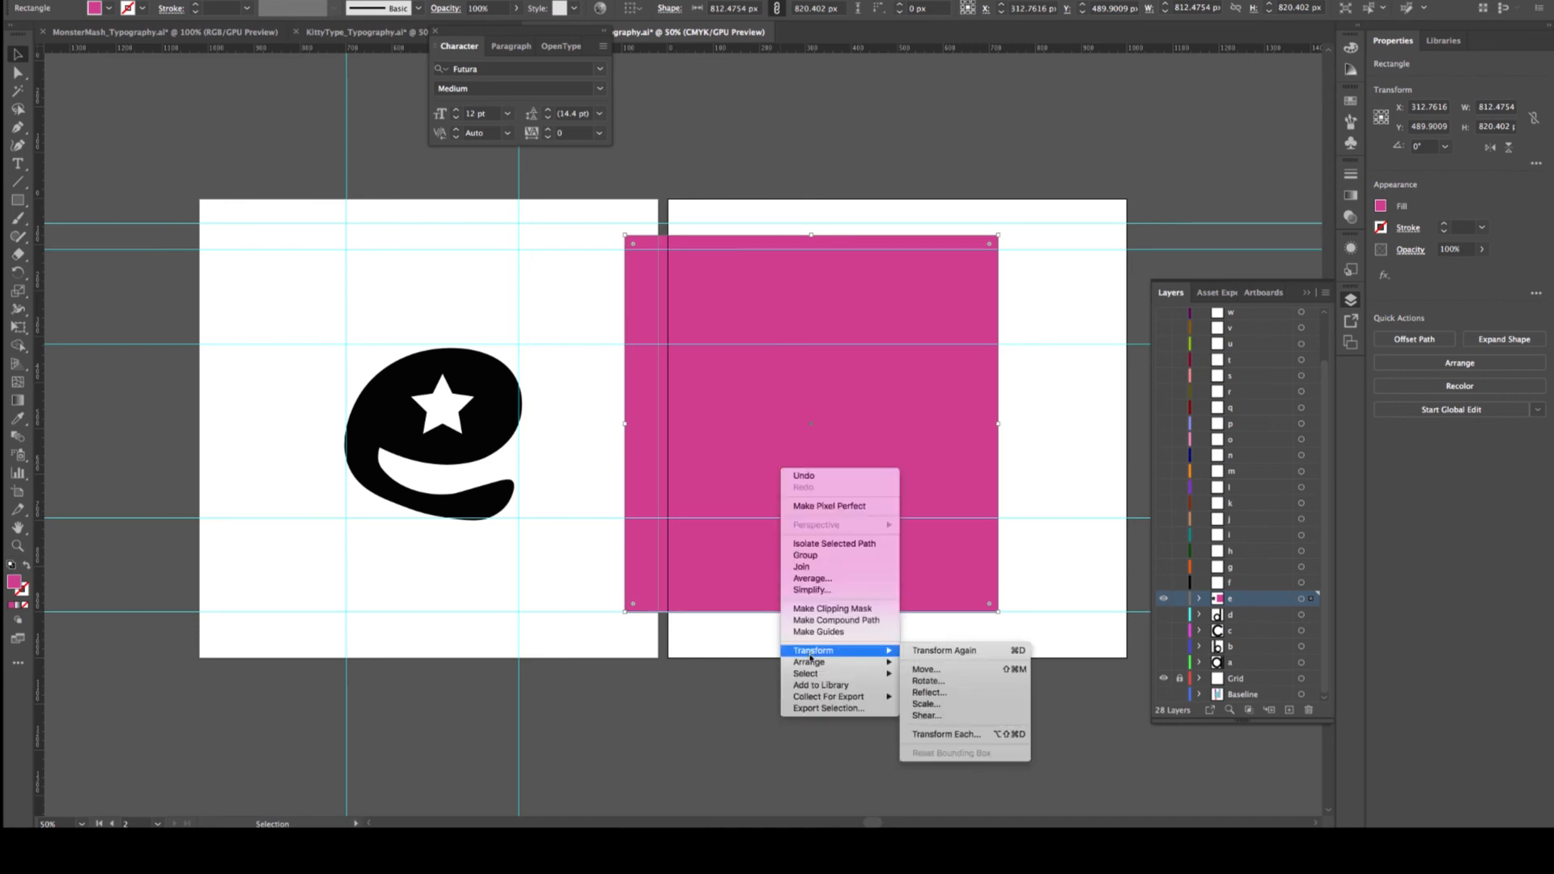
mouse_move(894, 670)
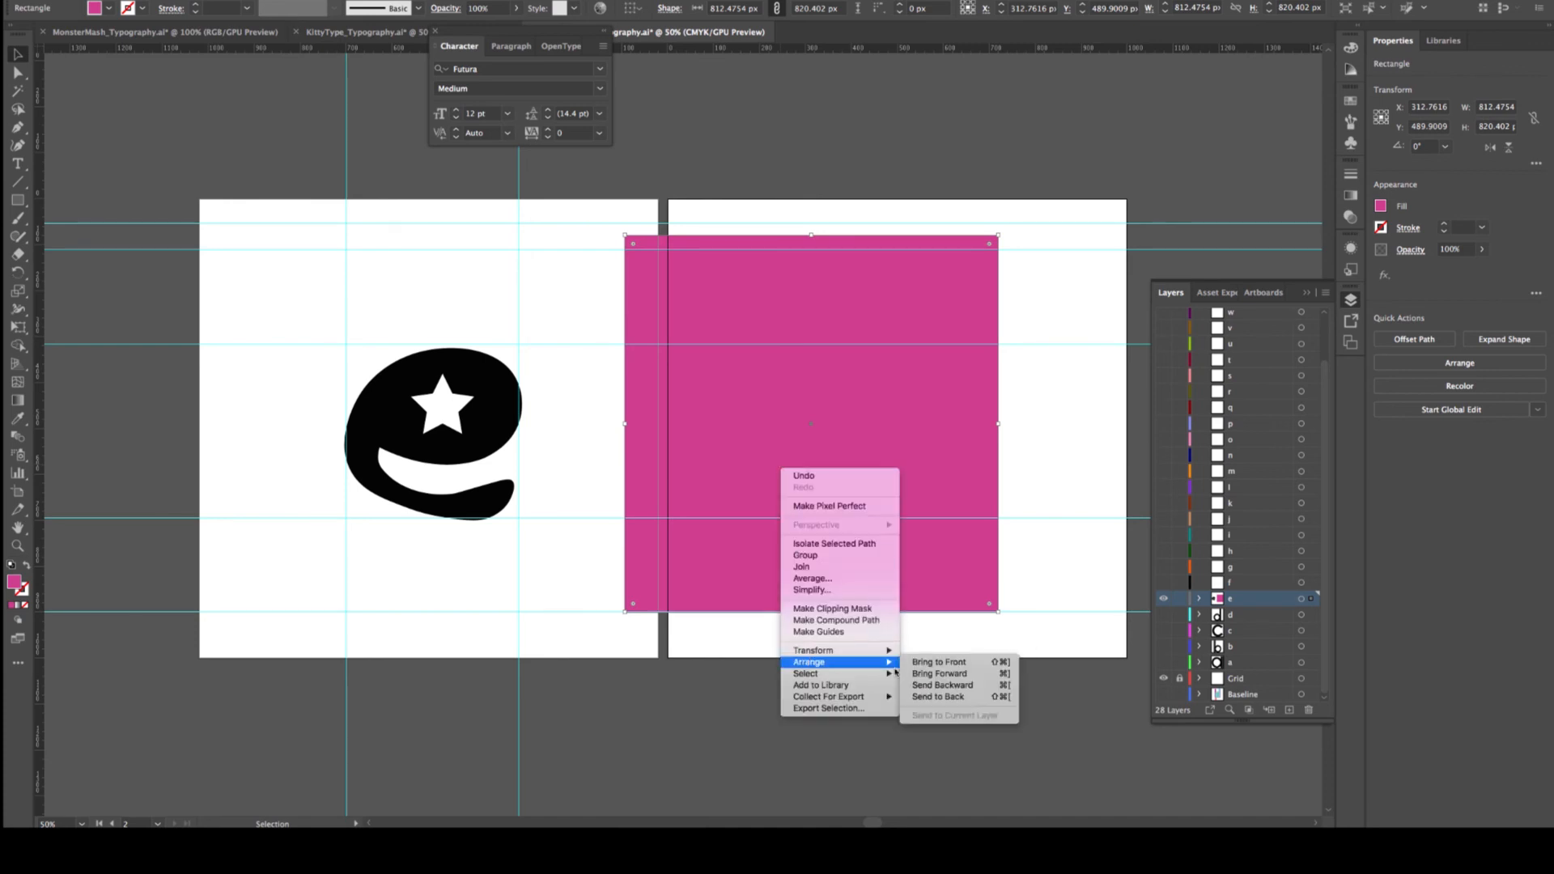
left_click(937, 698)
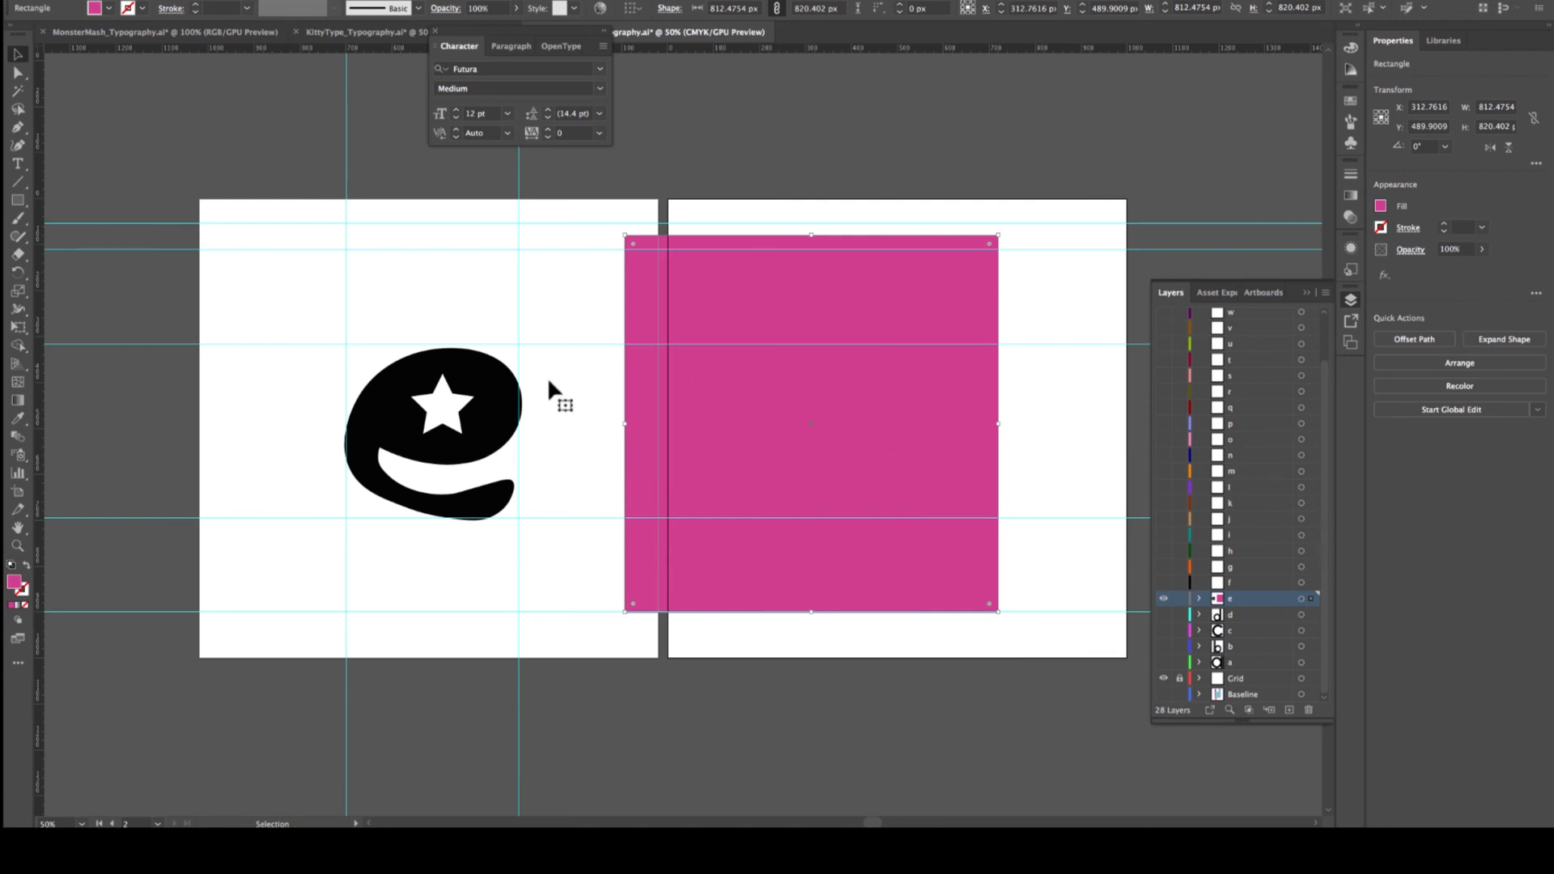
Place a copy of the e over the pink rectangle to check its cutouts, undo the copy, and select the rectangle
left_click_drag(276, 298, 862, 453)
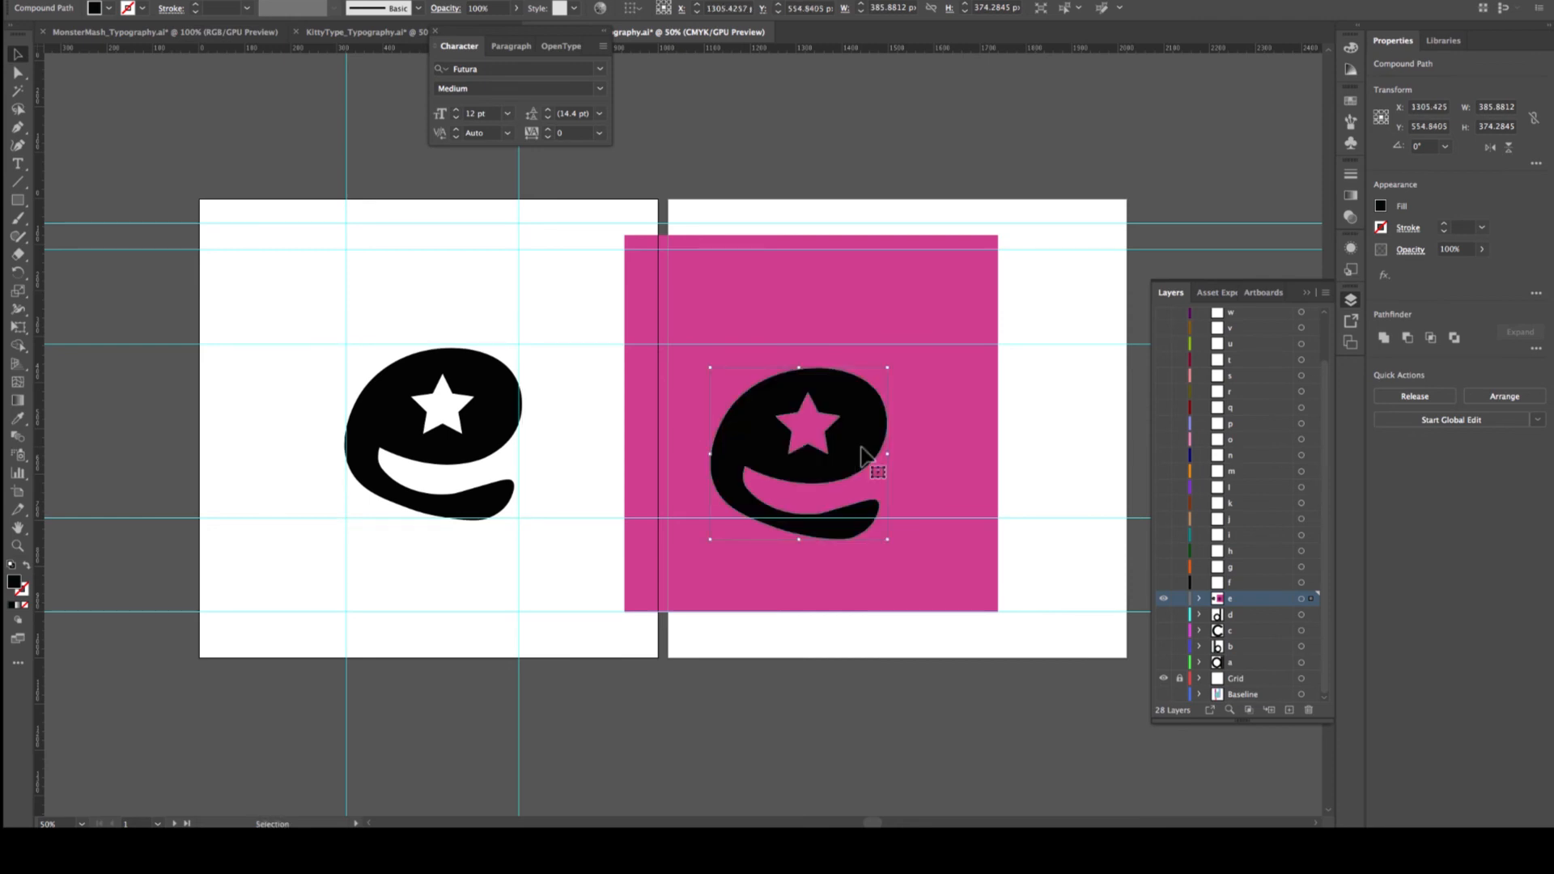
key("ctrl+z")
left_click(860, 447)
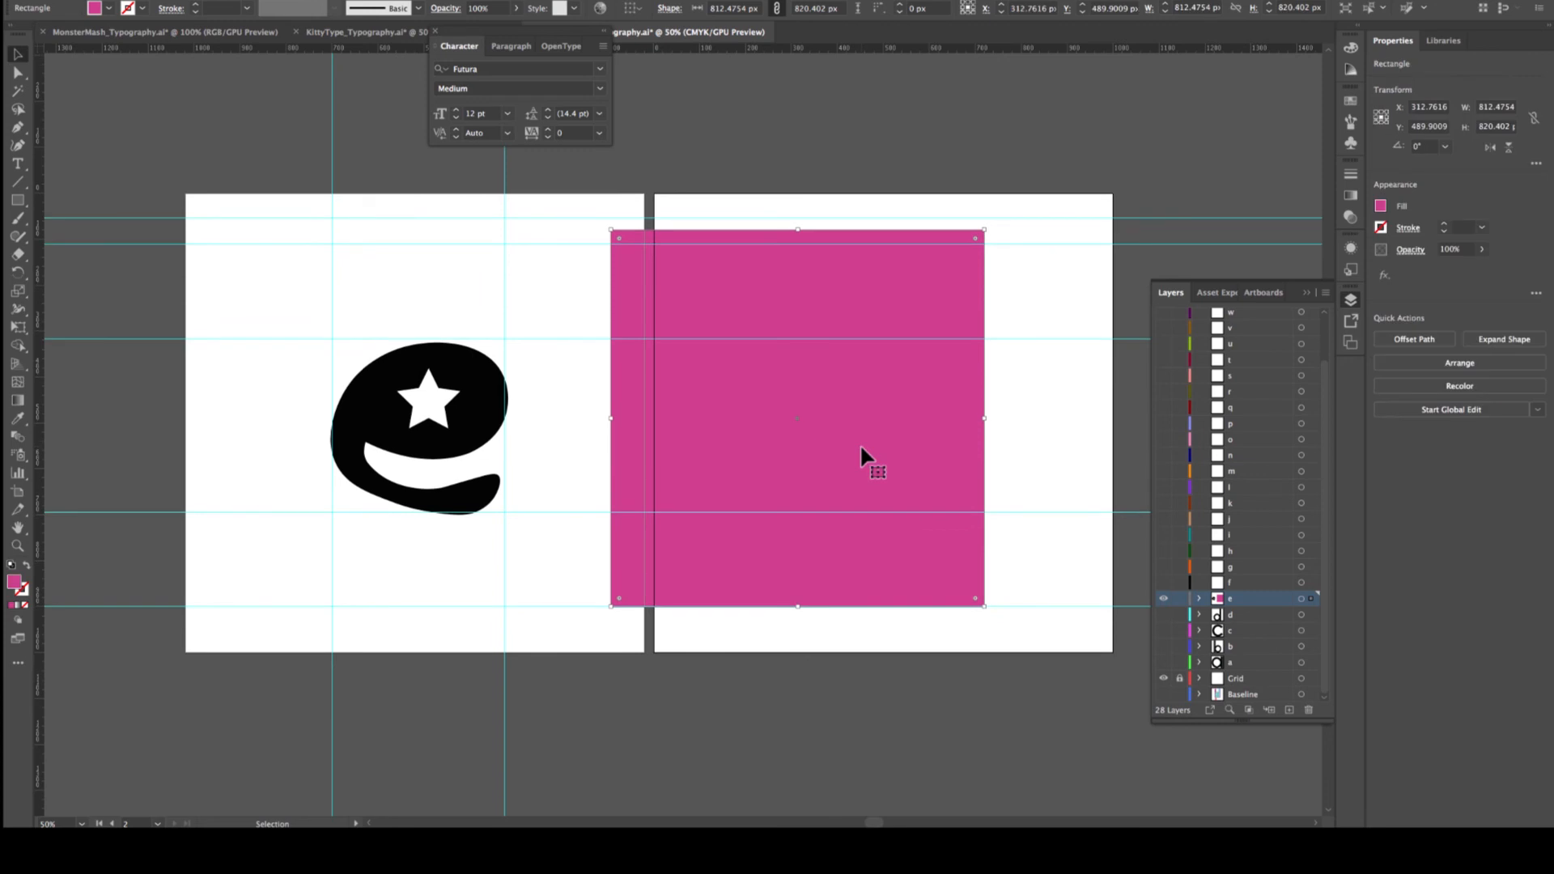
Delete the pink rectangle from the second artboard, then delete the e and undo that deletion
key("Delete")
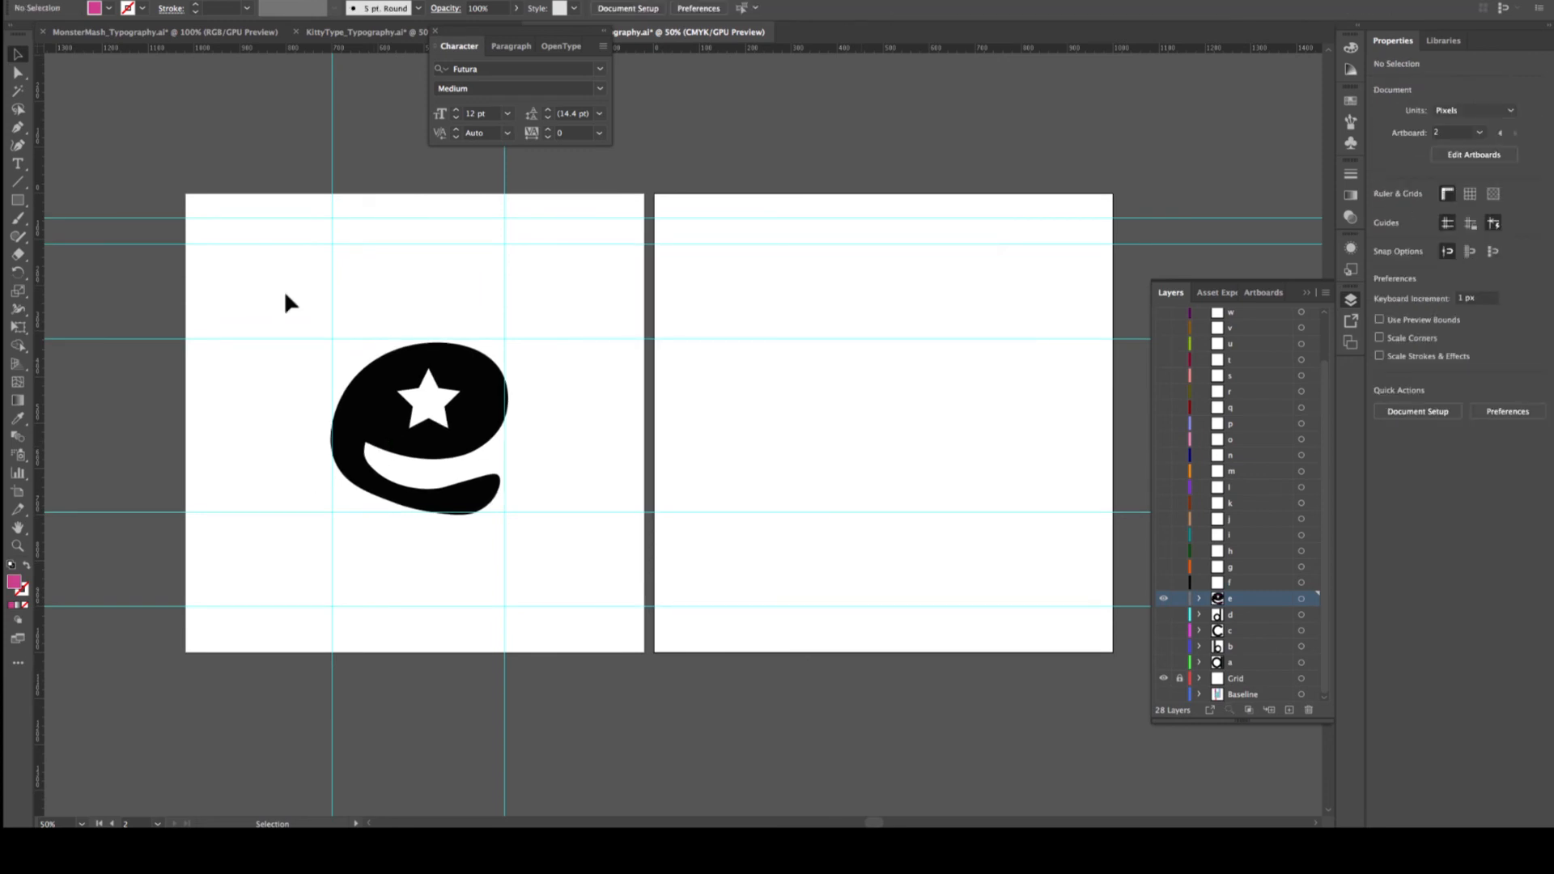
left_click_drag(288, 304, 567, 585)
key("Delete")
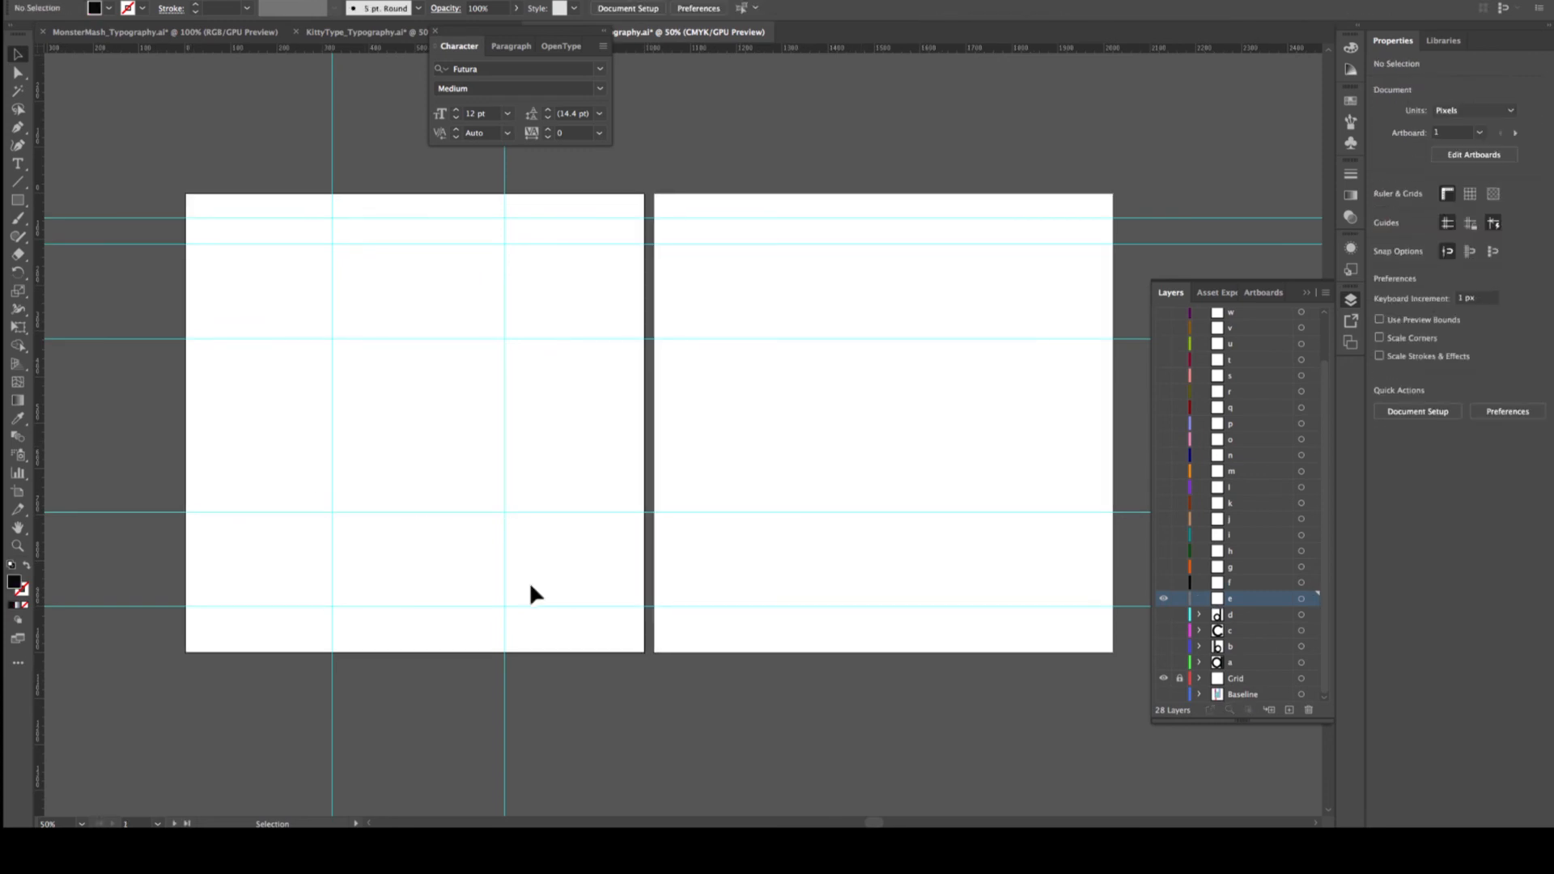
key("ctrl+z")
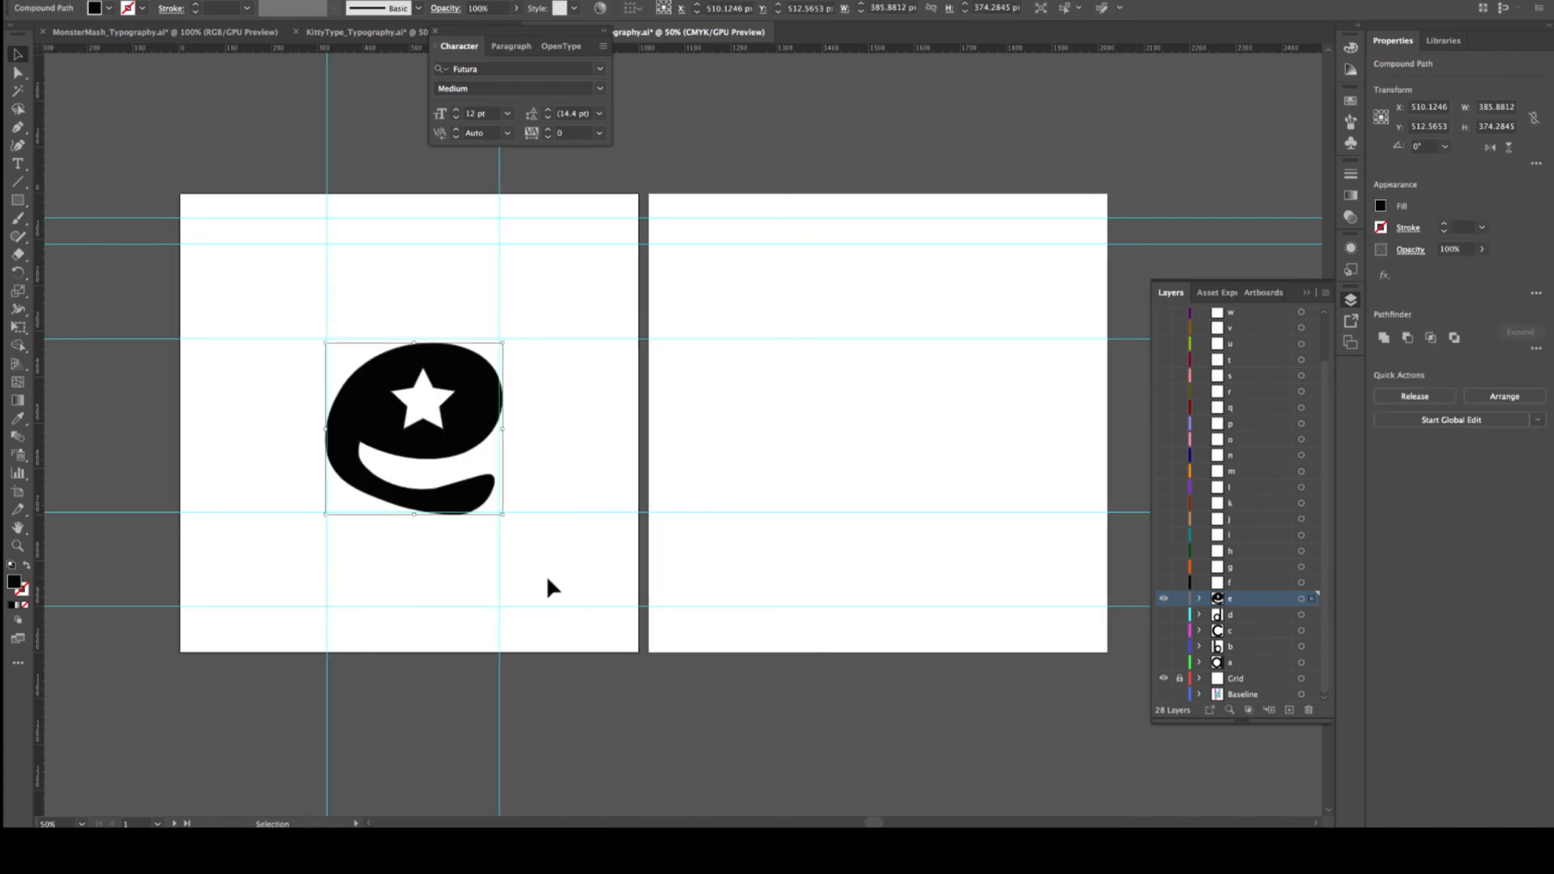
Hide the e layer, then make the g layer active and visible
left_click(1233, 584)
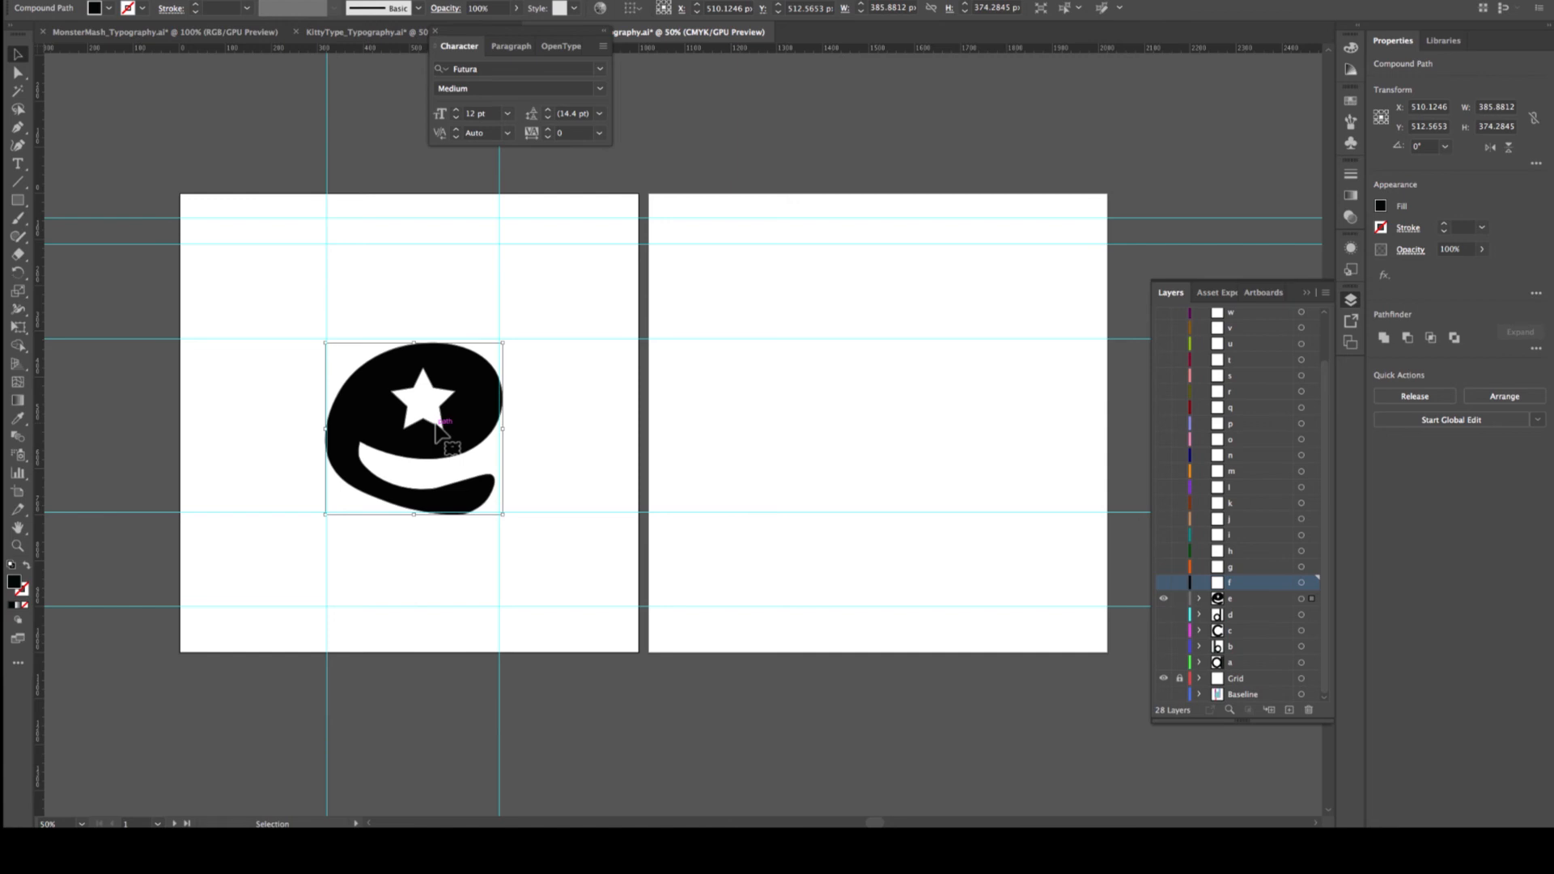
scroll(1000, 594, "right", 1)
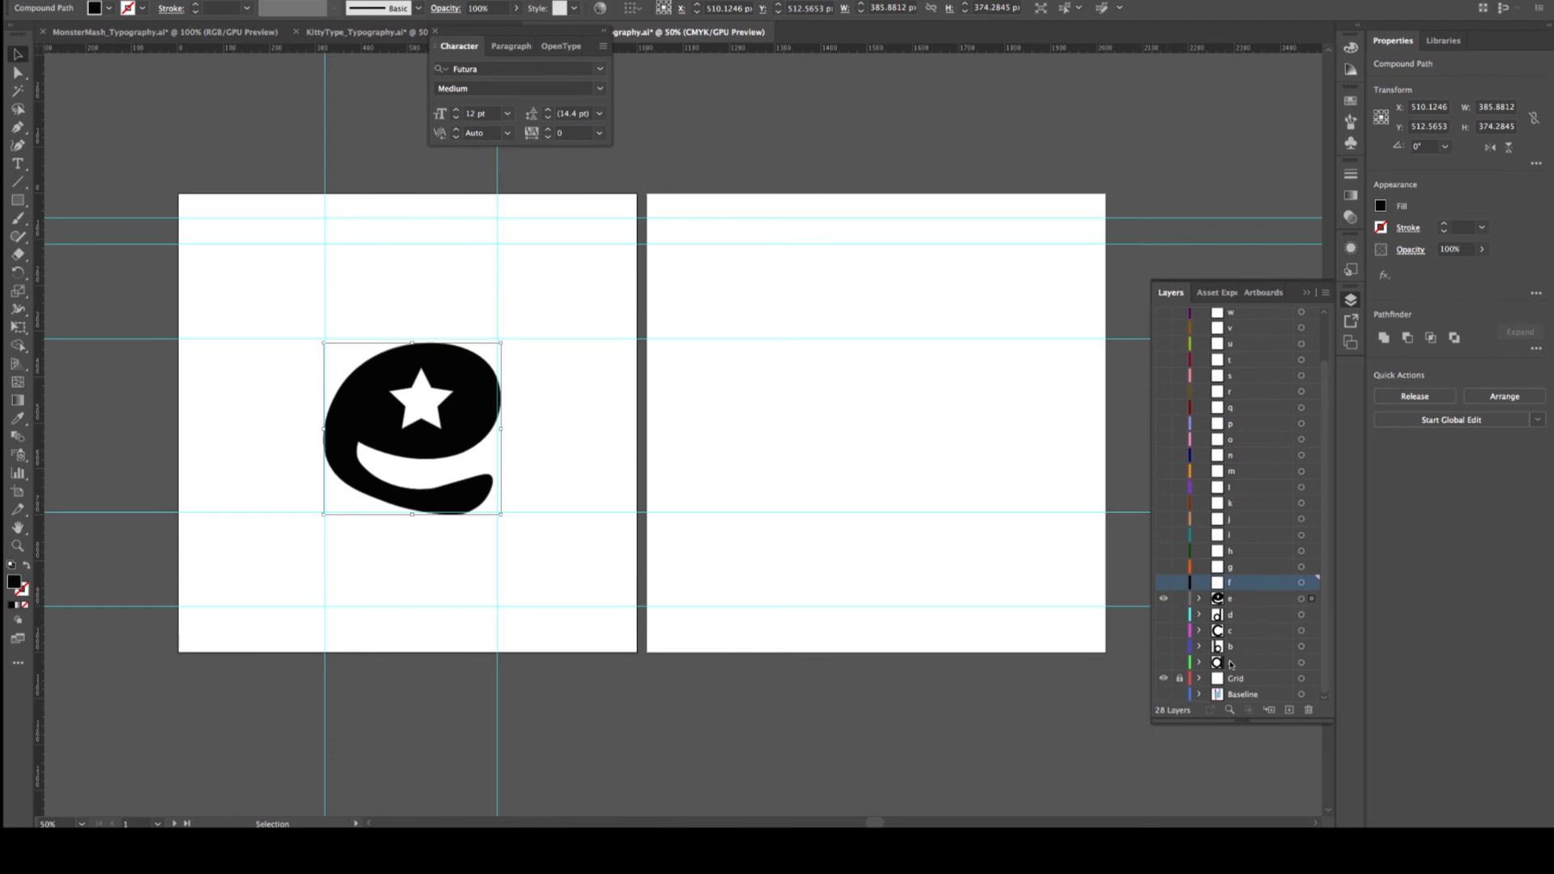
left_click(1164, 599)
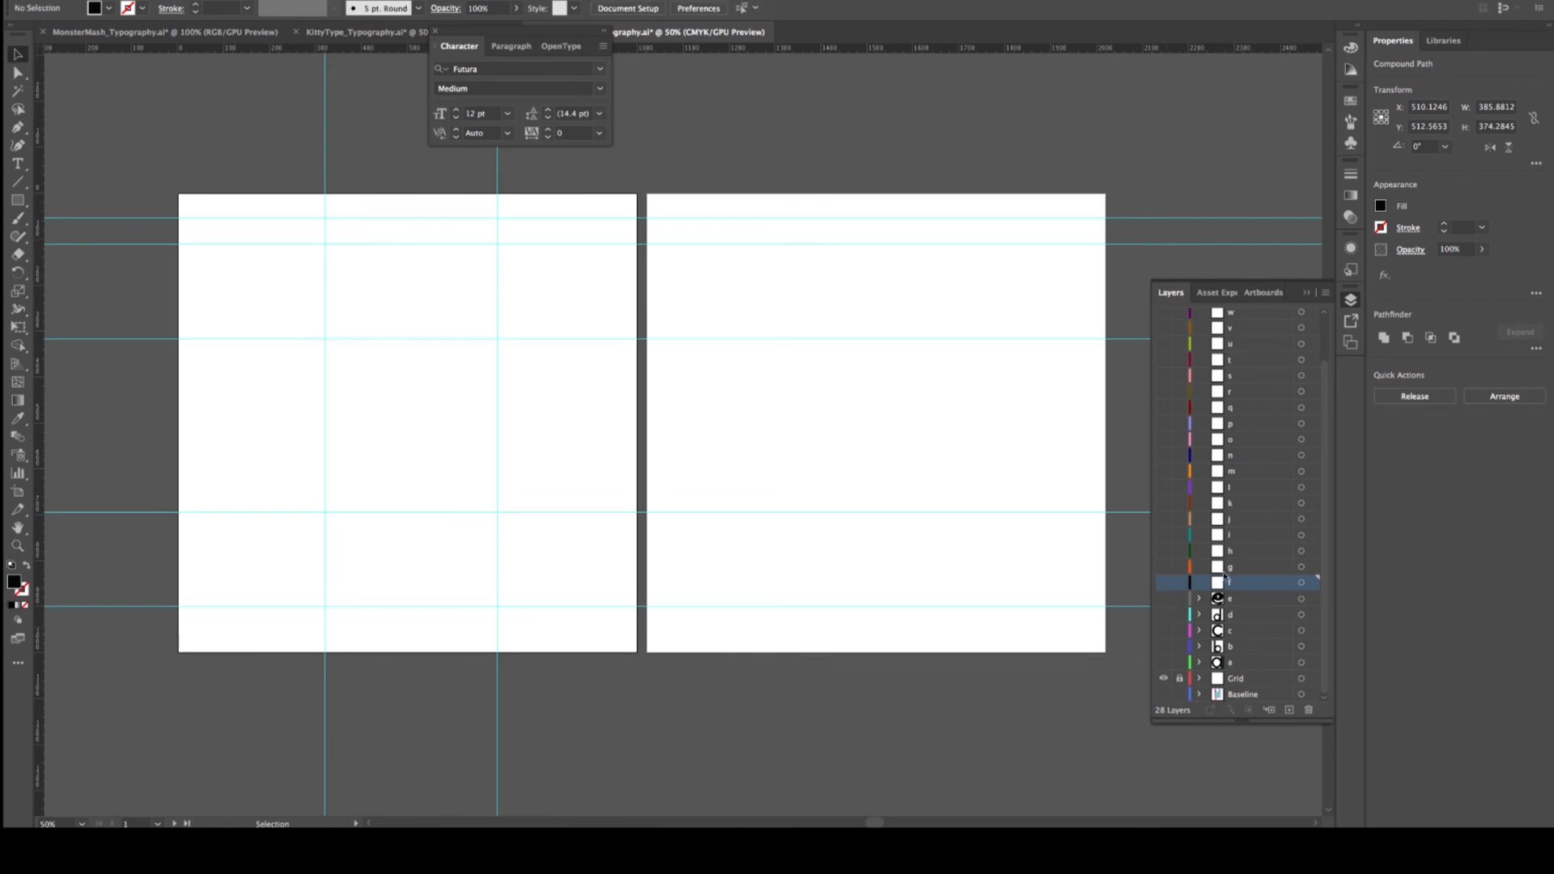
left_click(1234, 571)
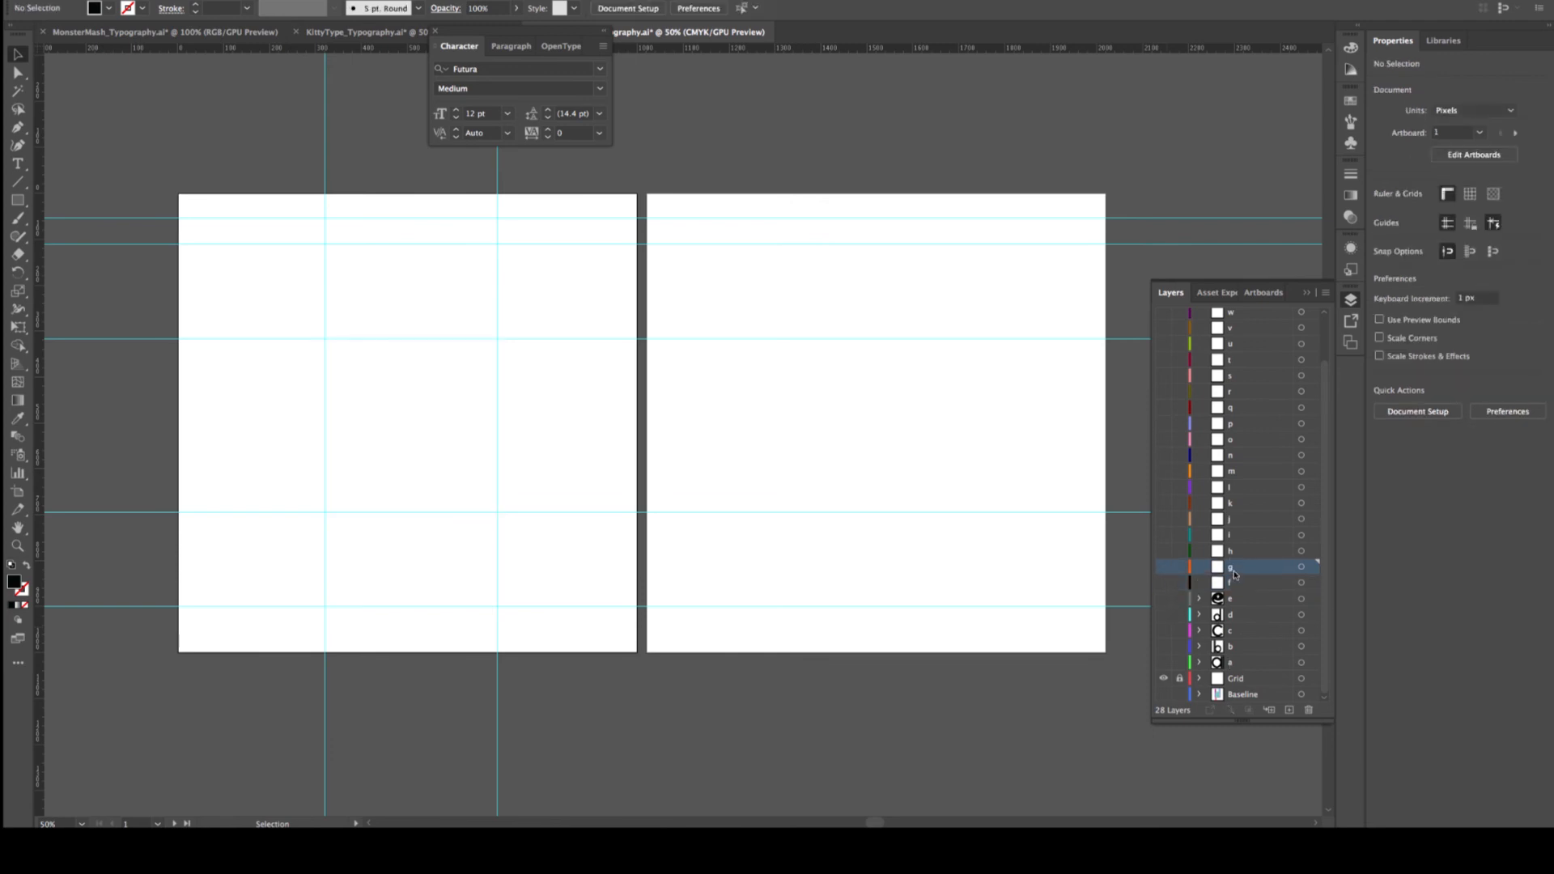
left_click(1163, 568)
With the Pen tool, start the g outline along the x-height guide, down its inner stem and around the hooked tail to the descender guide
left_click(17, 129)
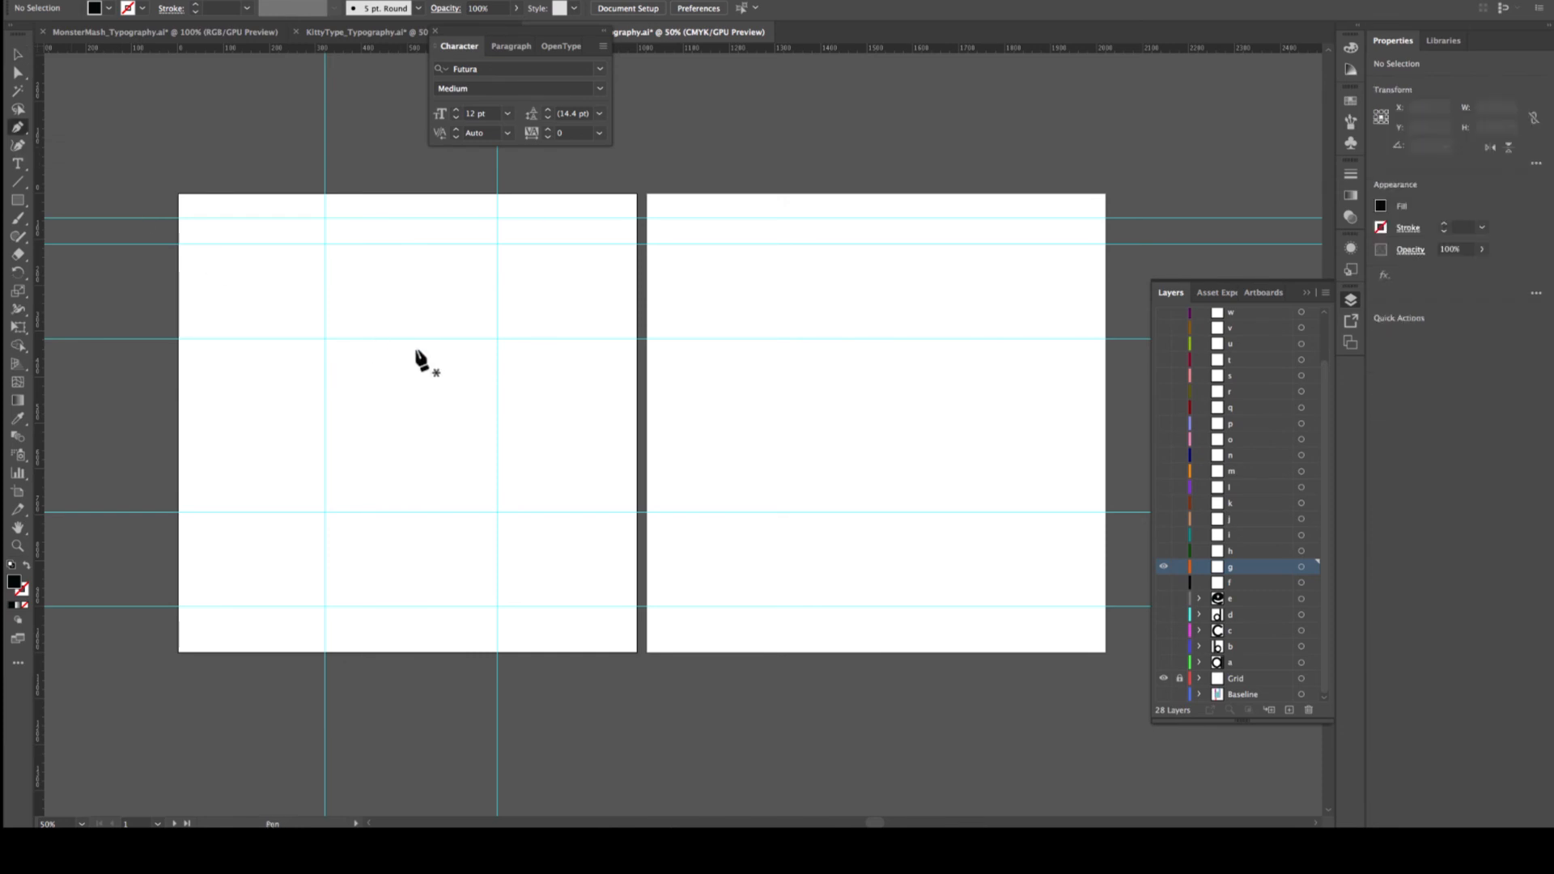
left_click(488, 340)
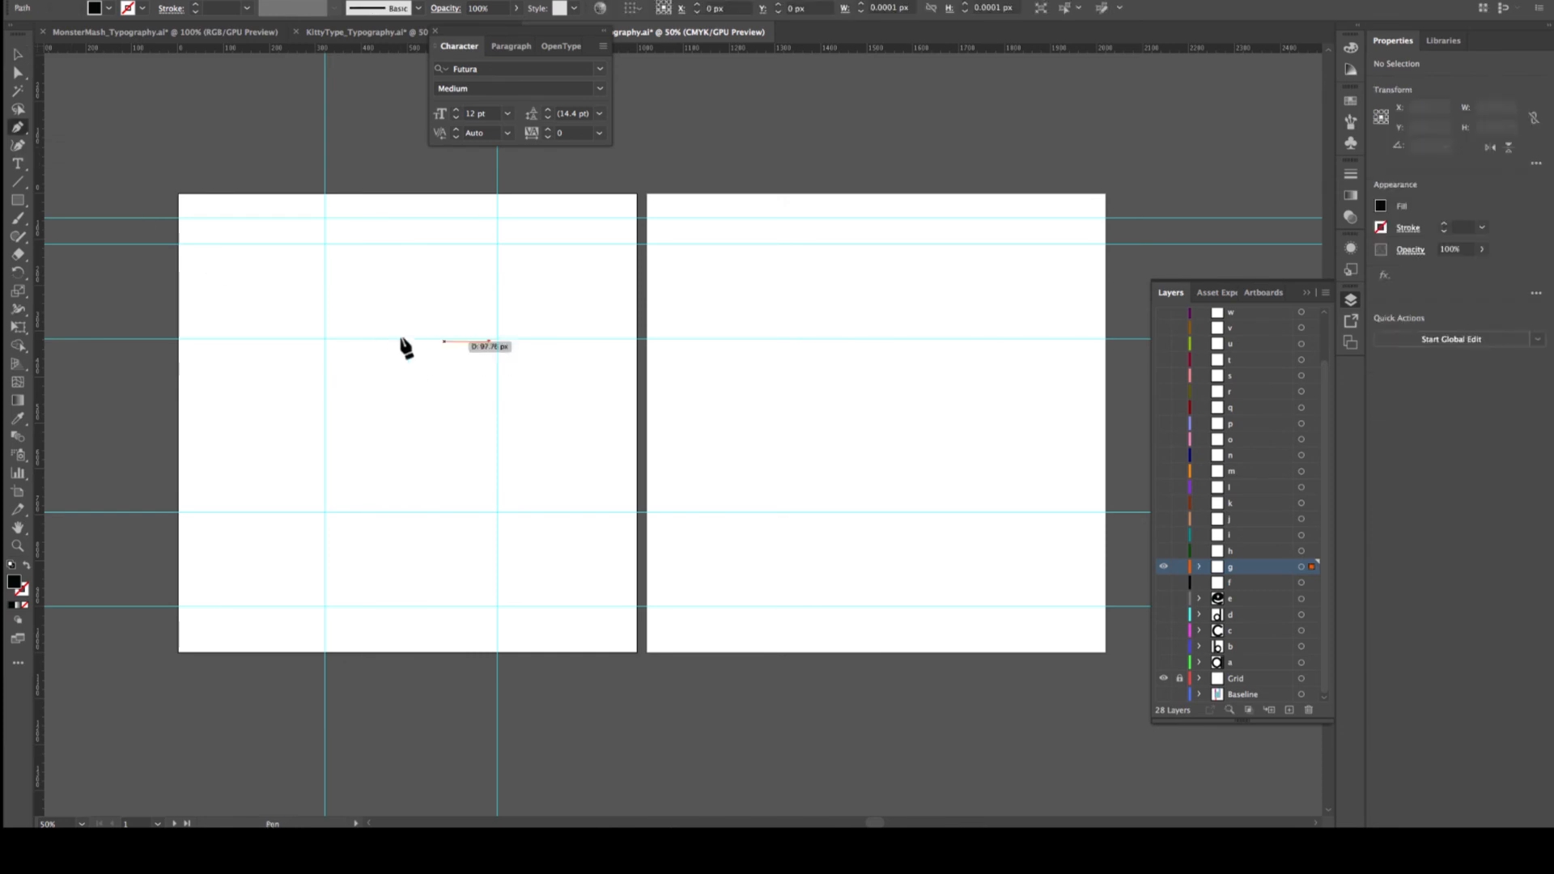
left_click(330, 339)
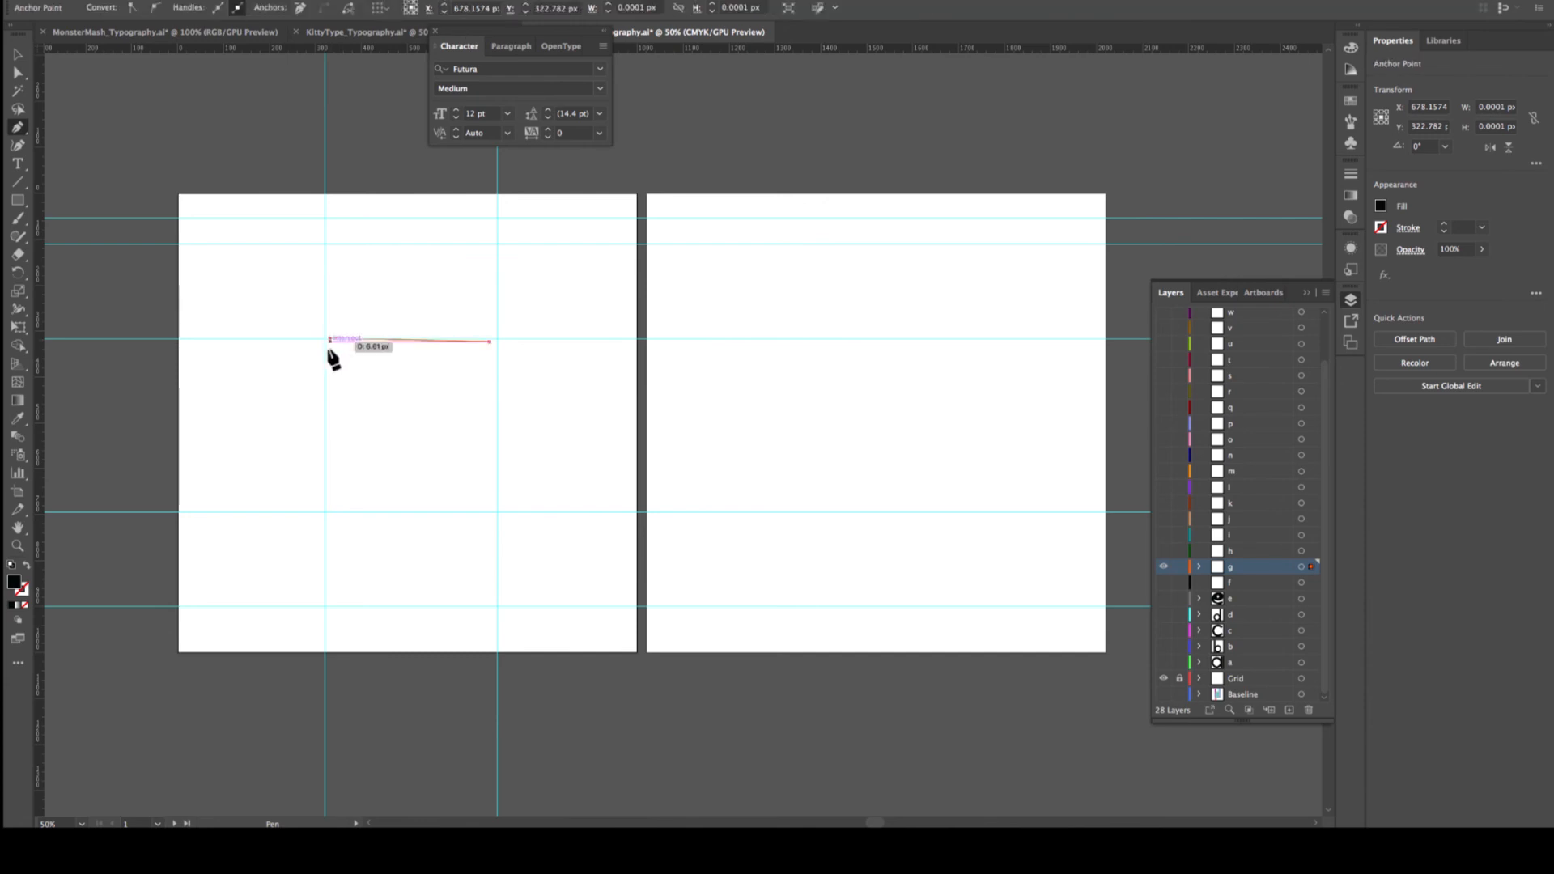
left_click(389, 468)
left_click(382, 525)
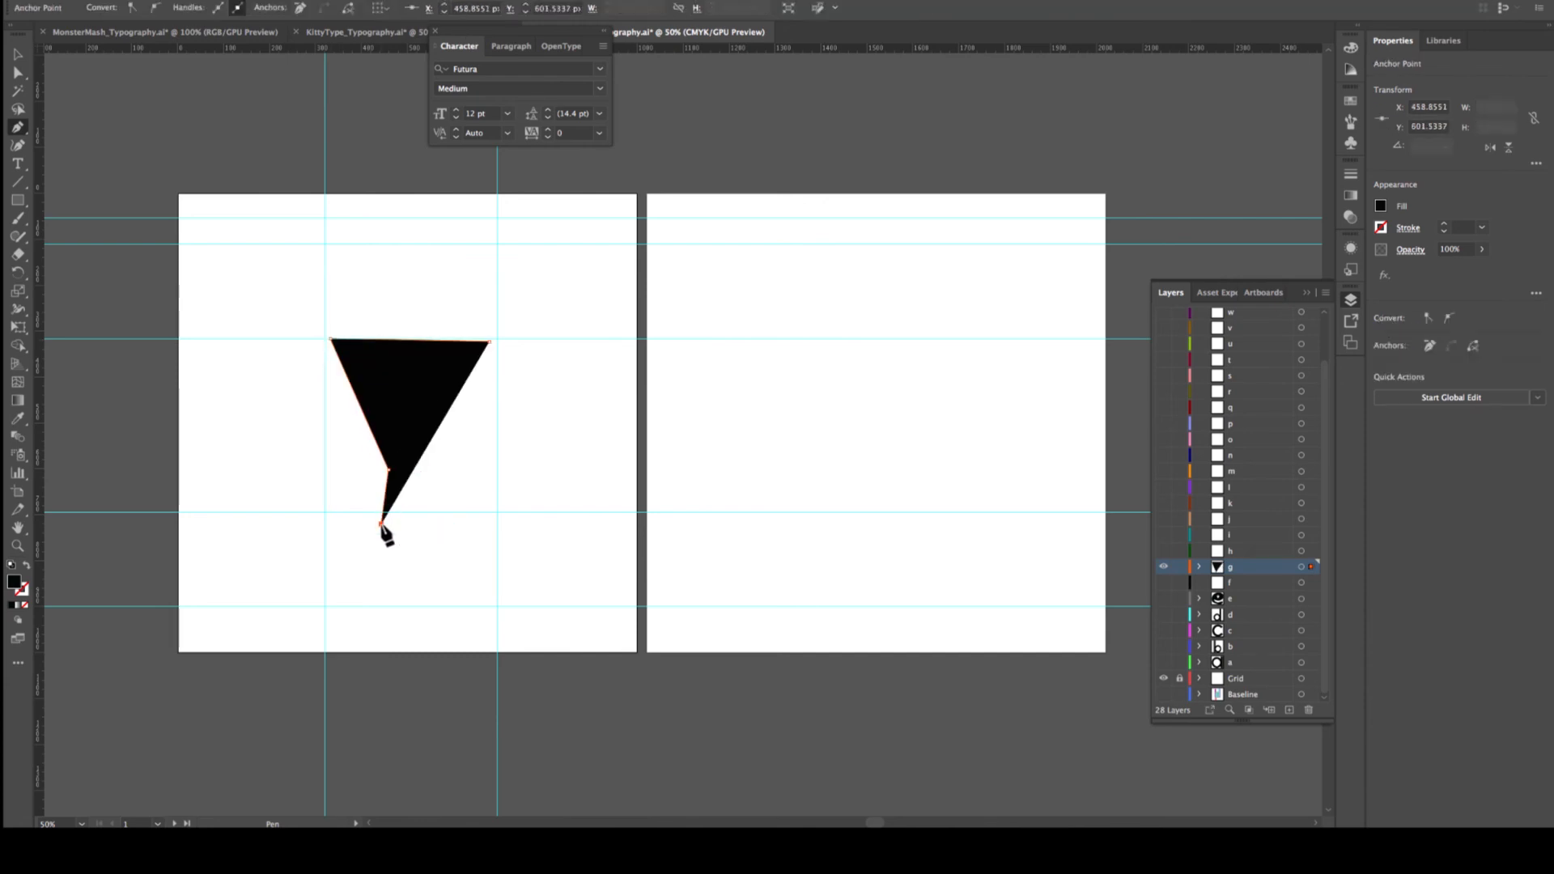
left_click(324, 559)
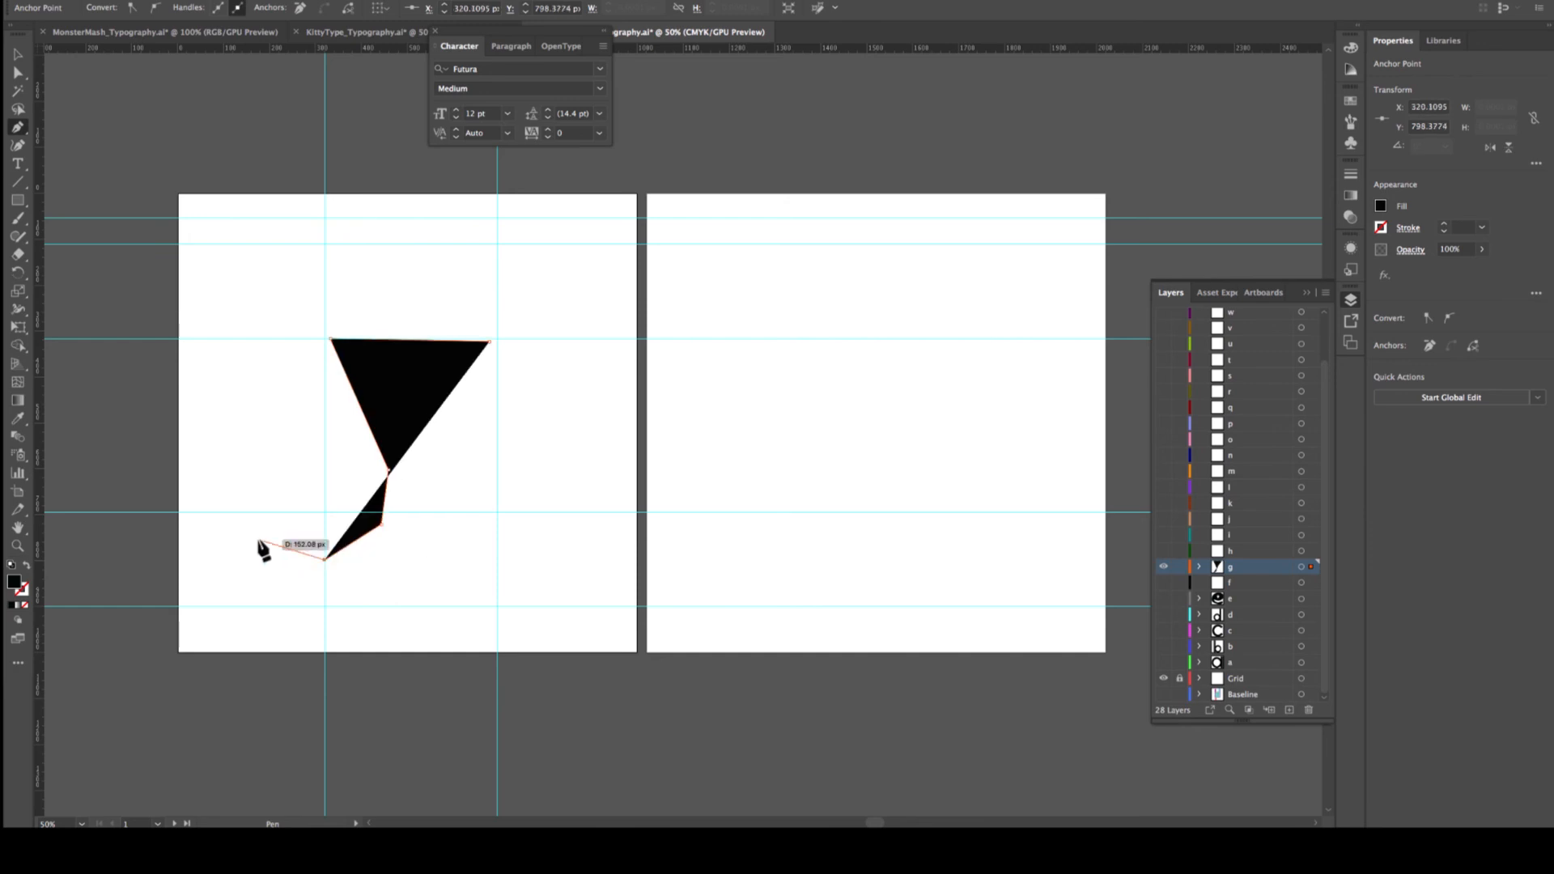
left_click(277, 553)
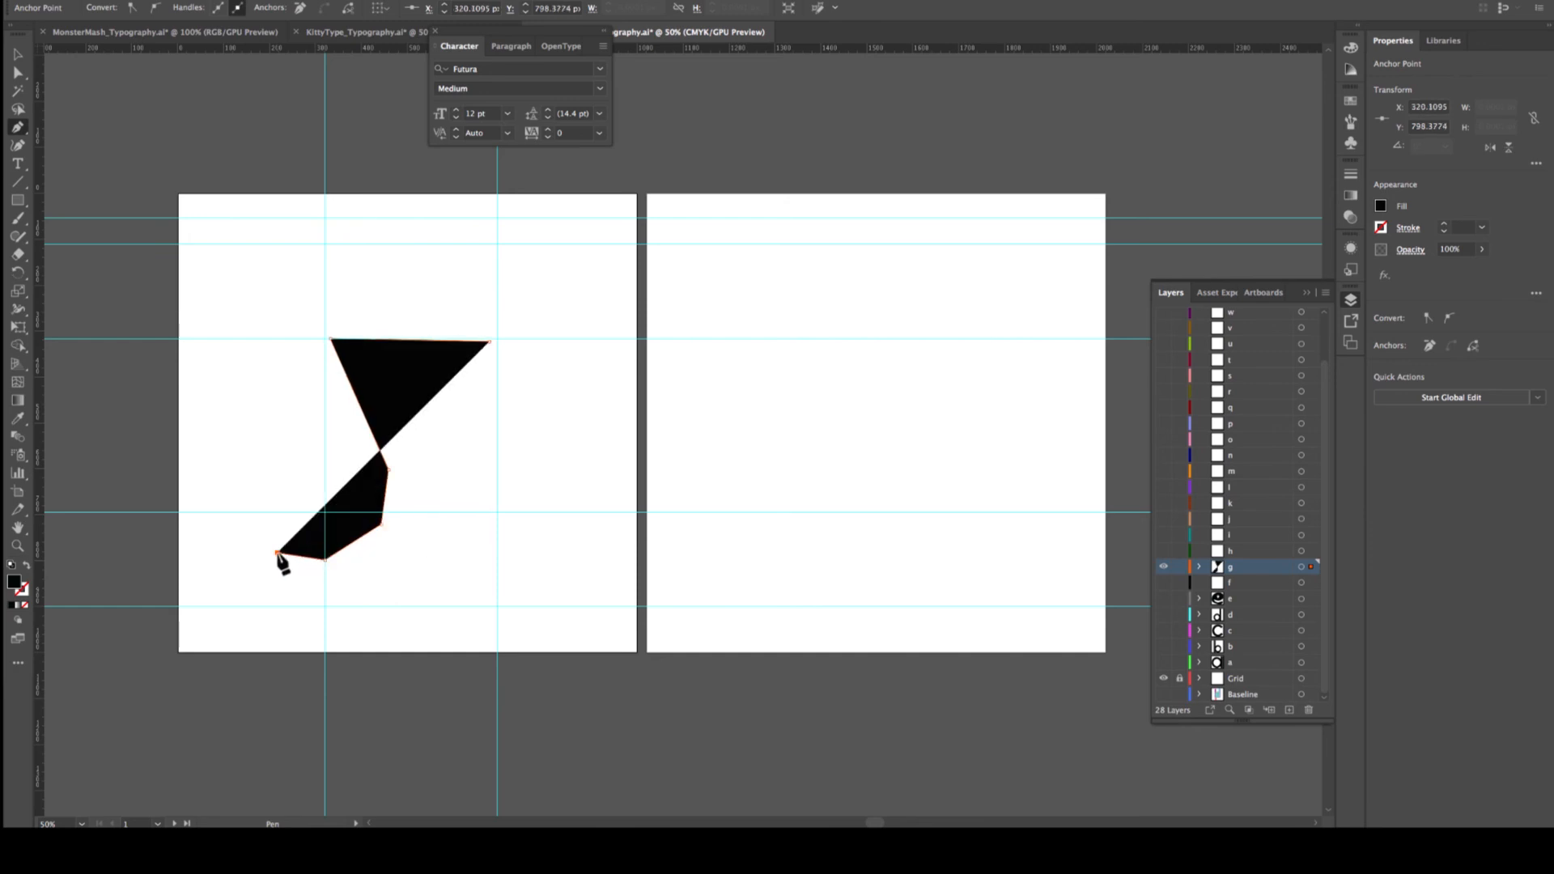
left_click(301, 605)
left_click(368, 605)
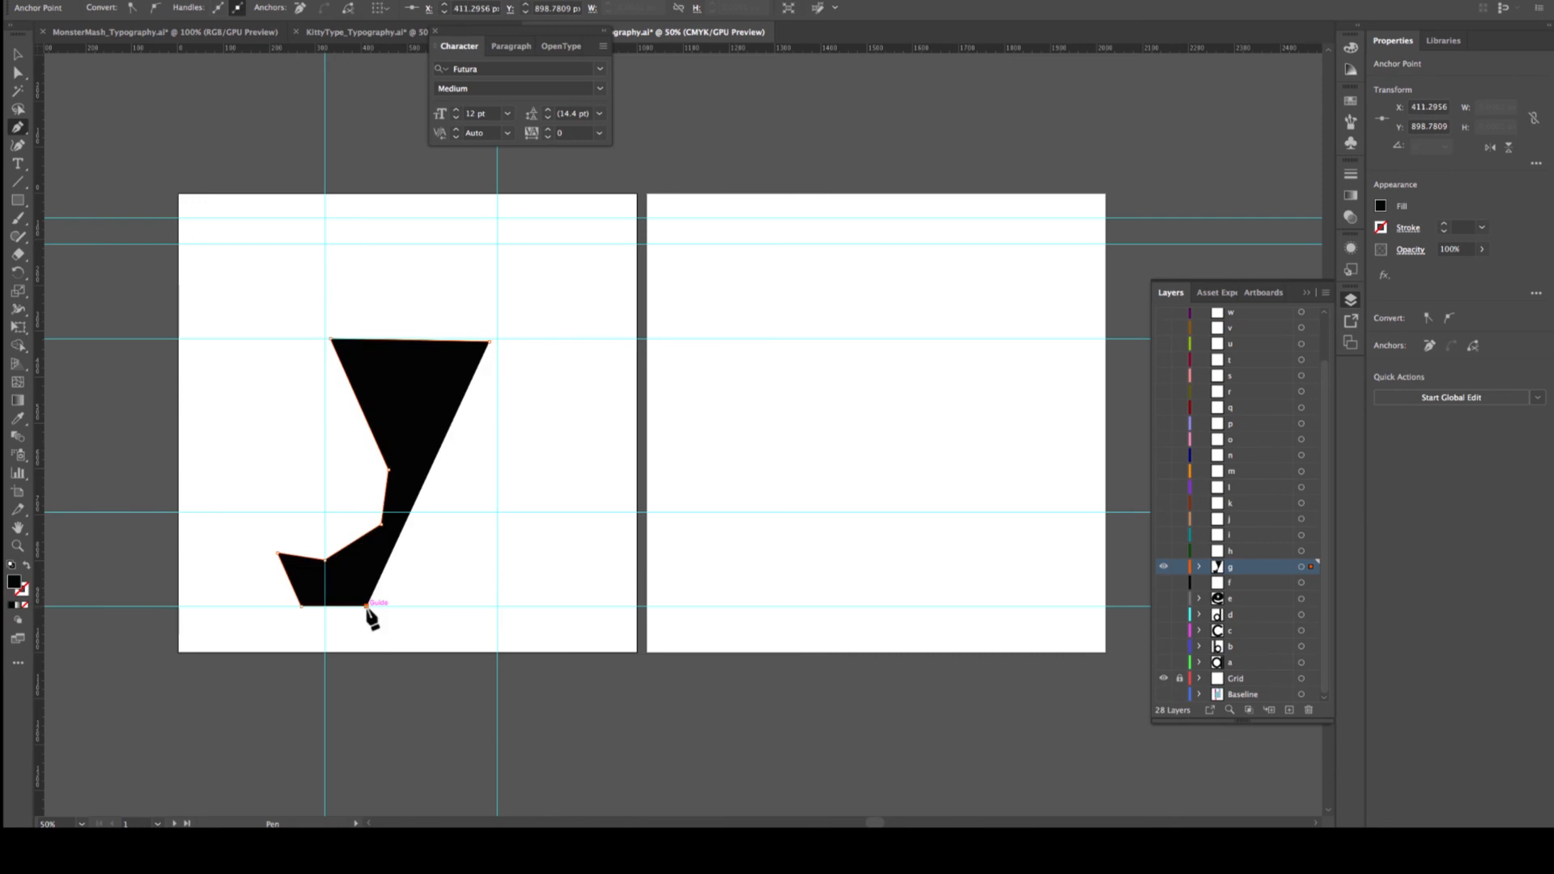
Continue the g outline from the tail up the outer stem and along the right vertical guide to the x-height guide
left_click(421, 569)
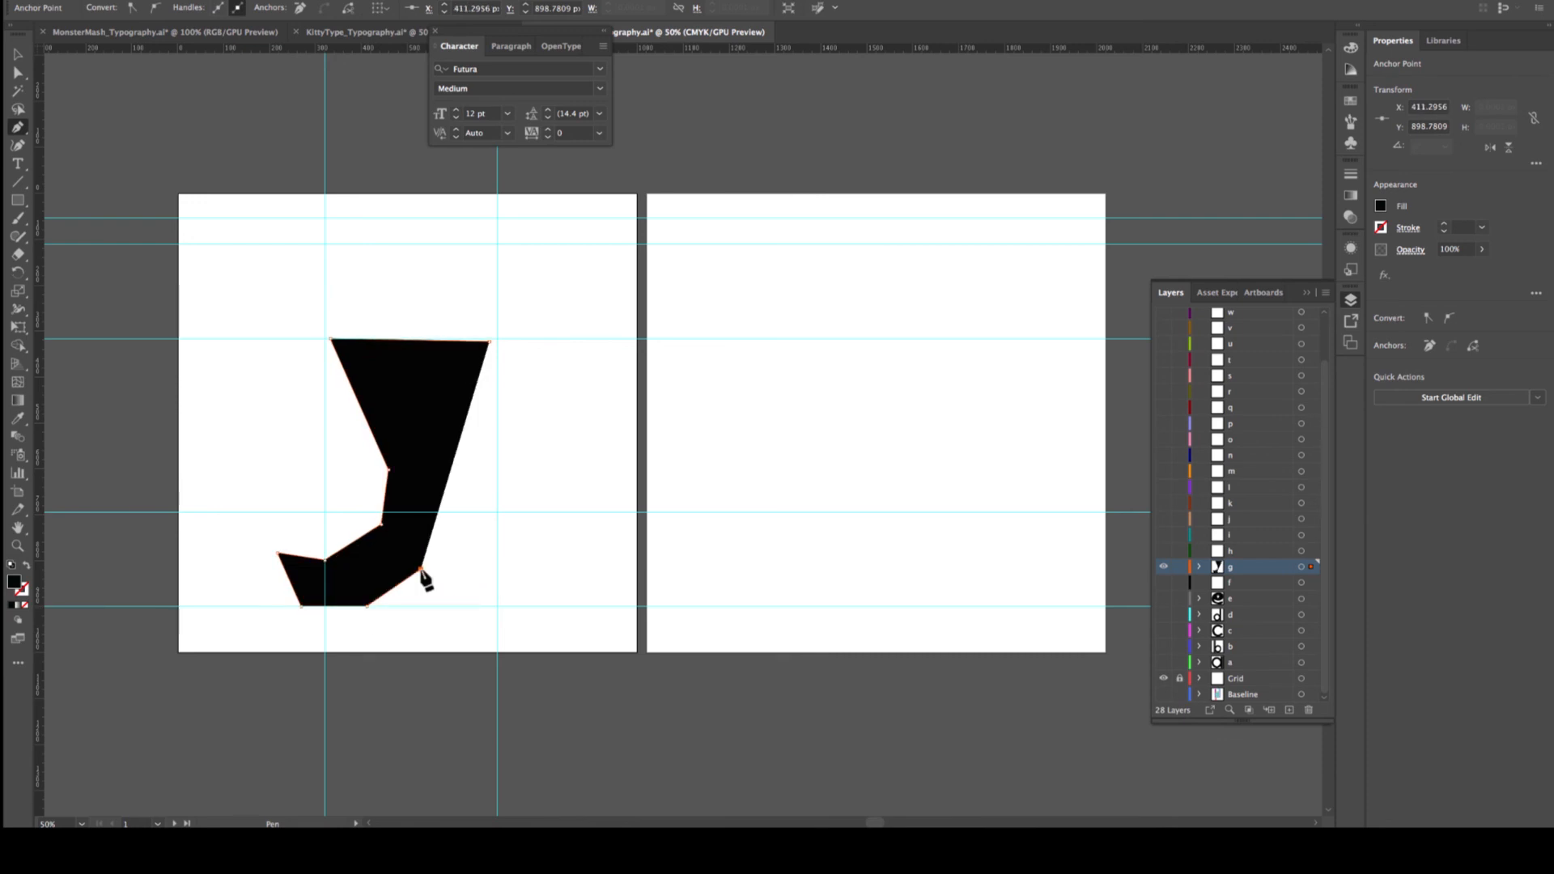
left_click(424, 470)
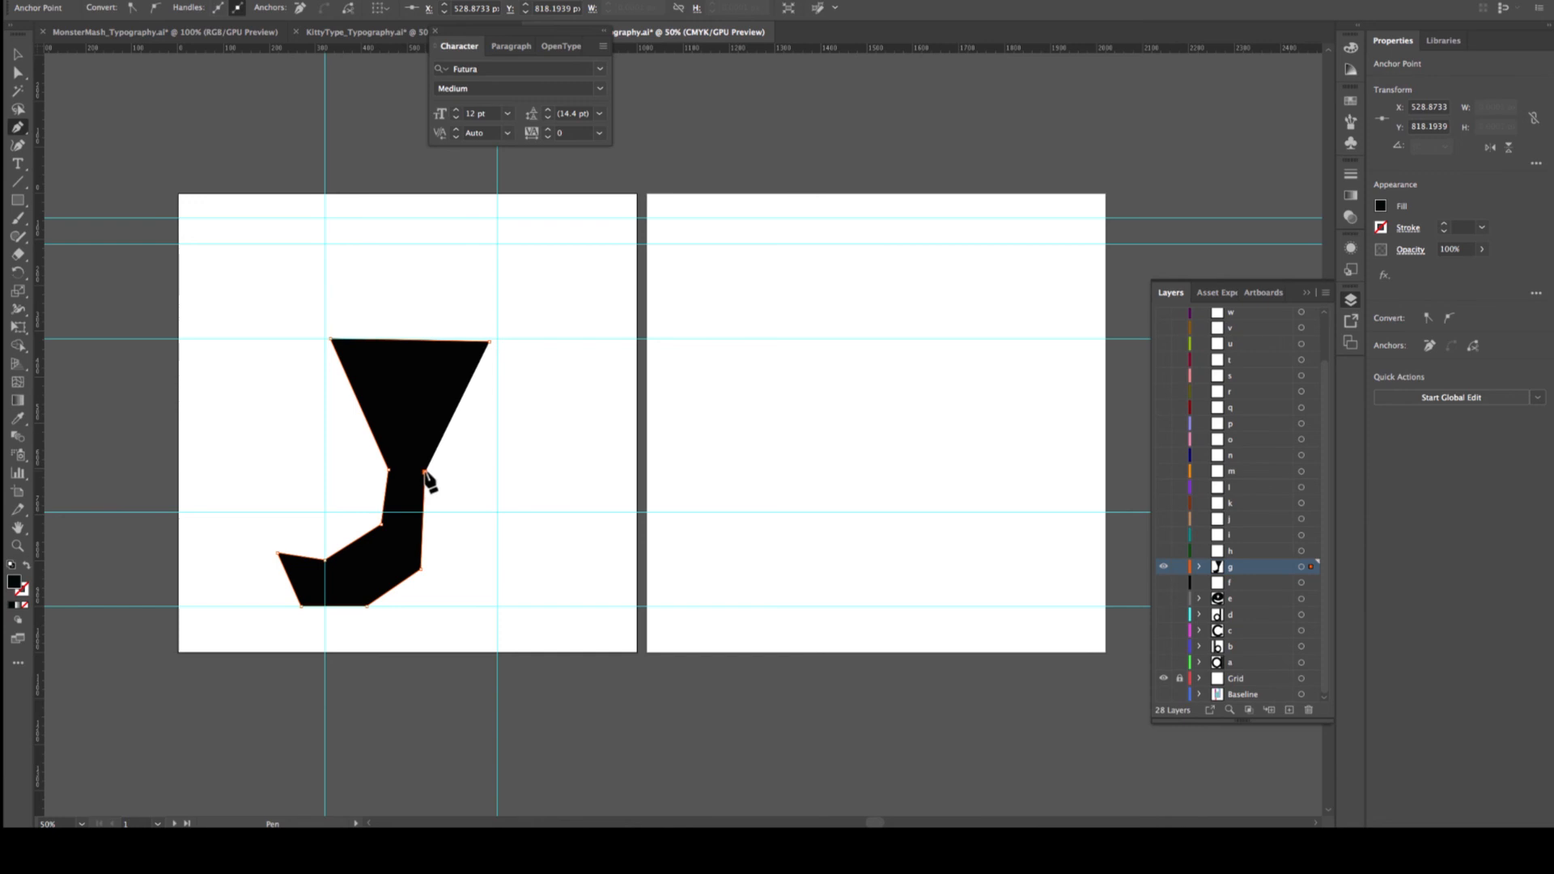
left_click(496, 411)
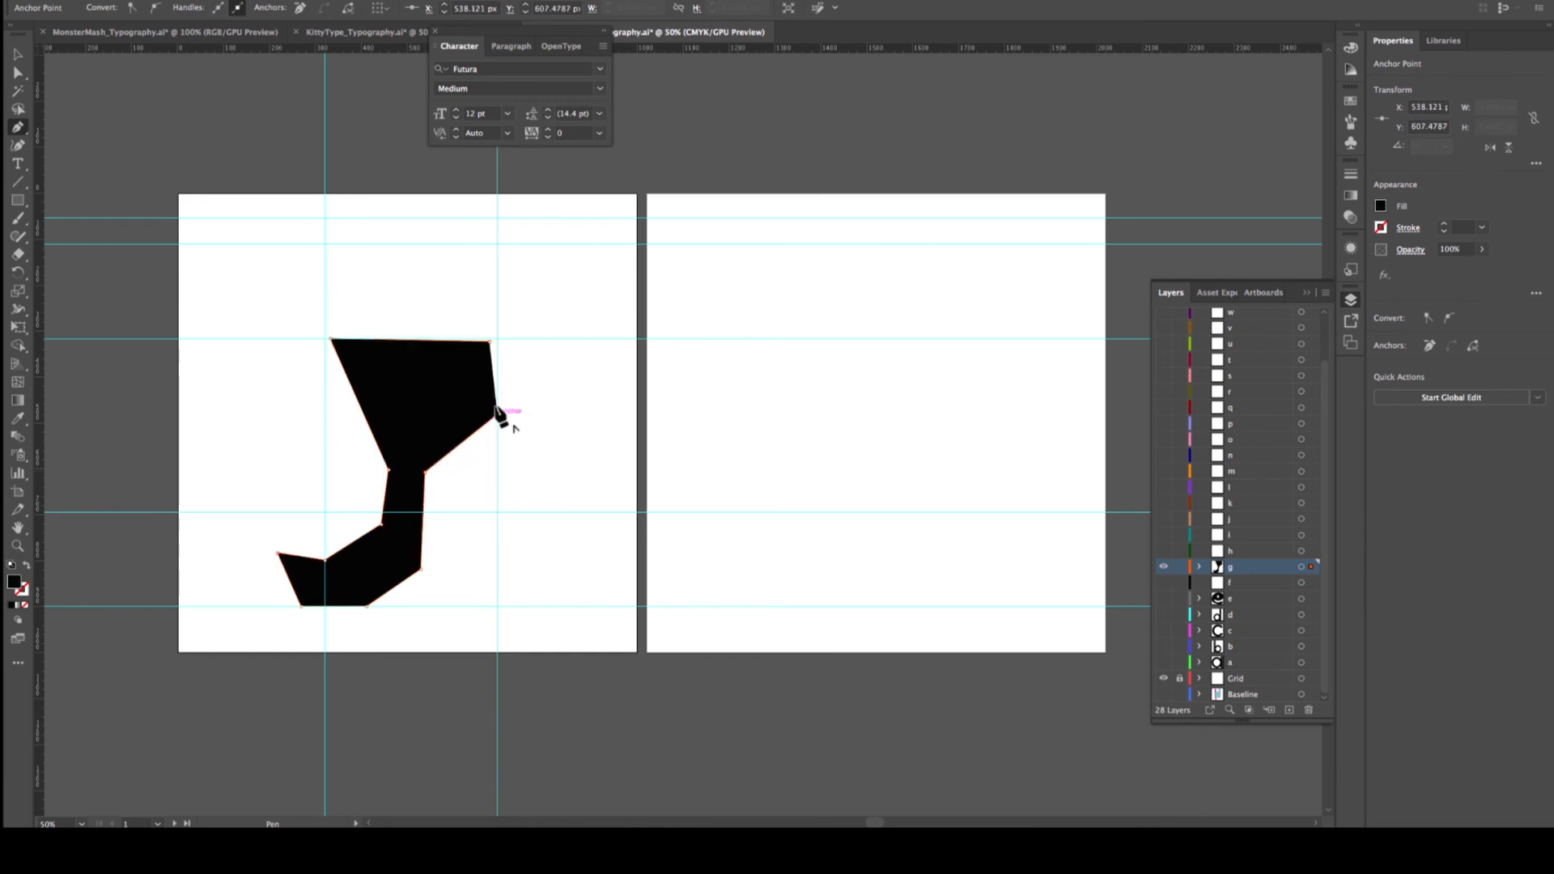
left_click(497, 341)
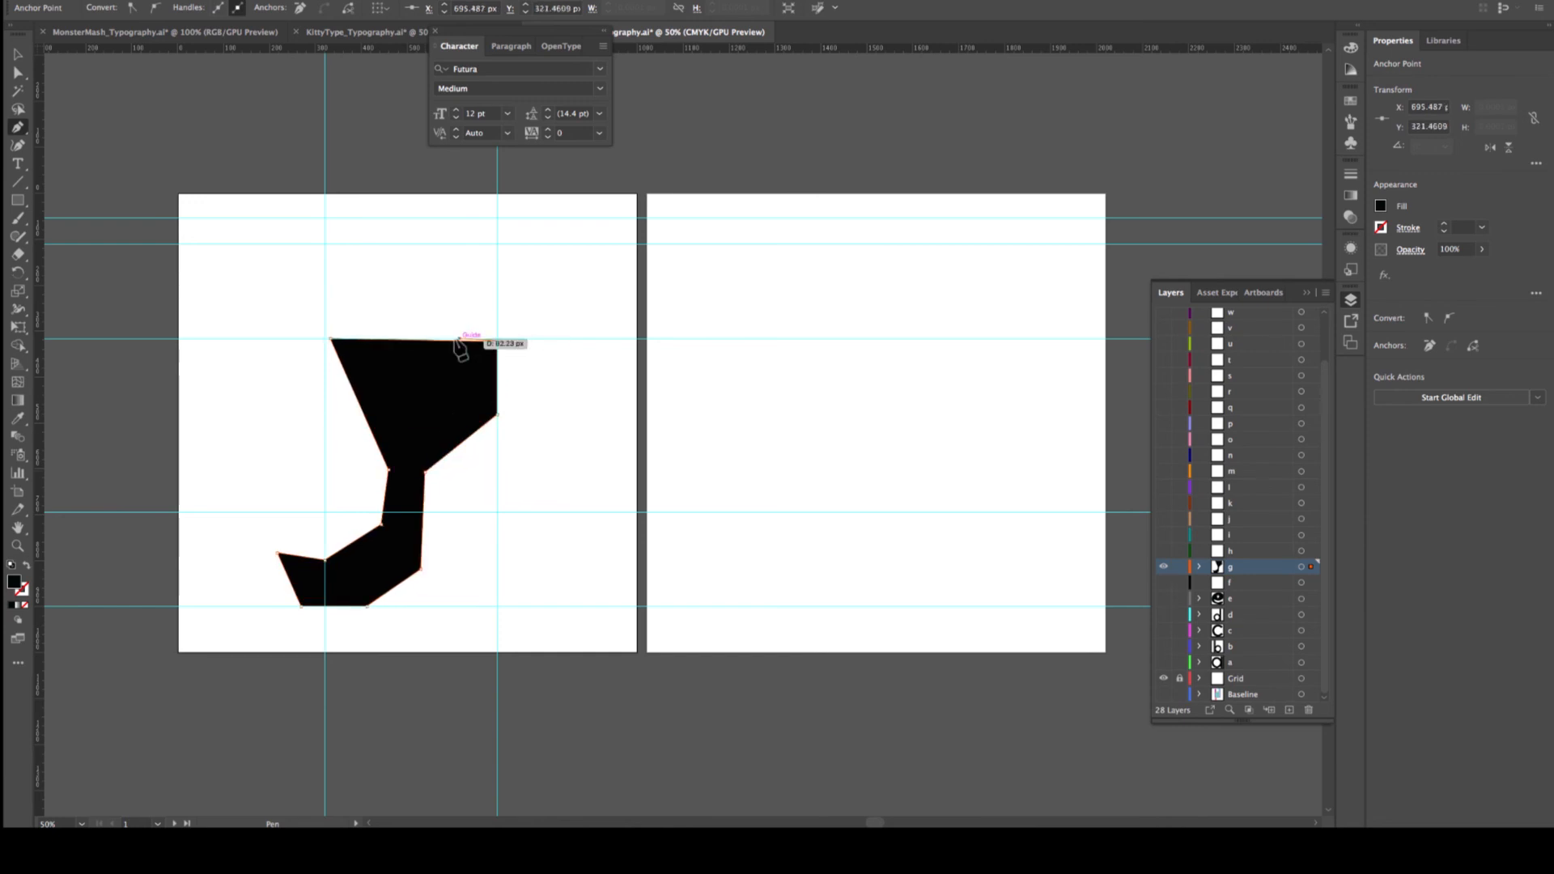
Remove the g's upper-left anchor and redraw the bowl's top edge, left side and underside back to the stem
left_click(333, 339)
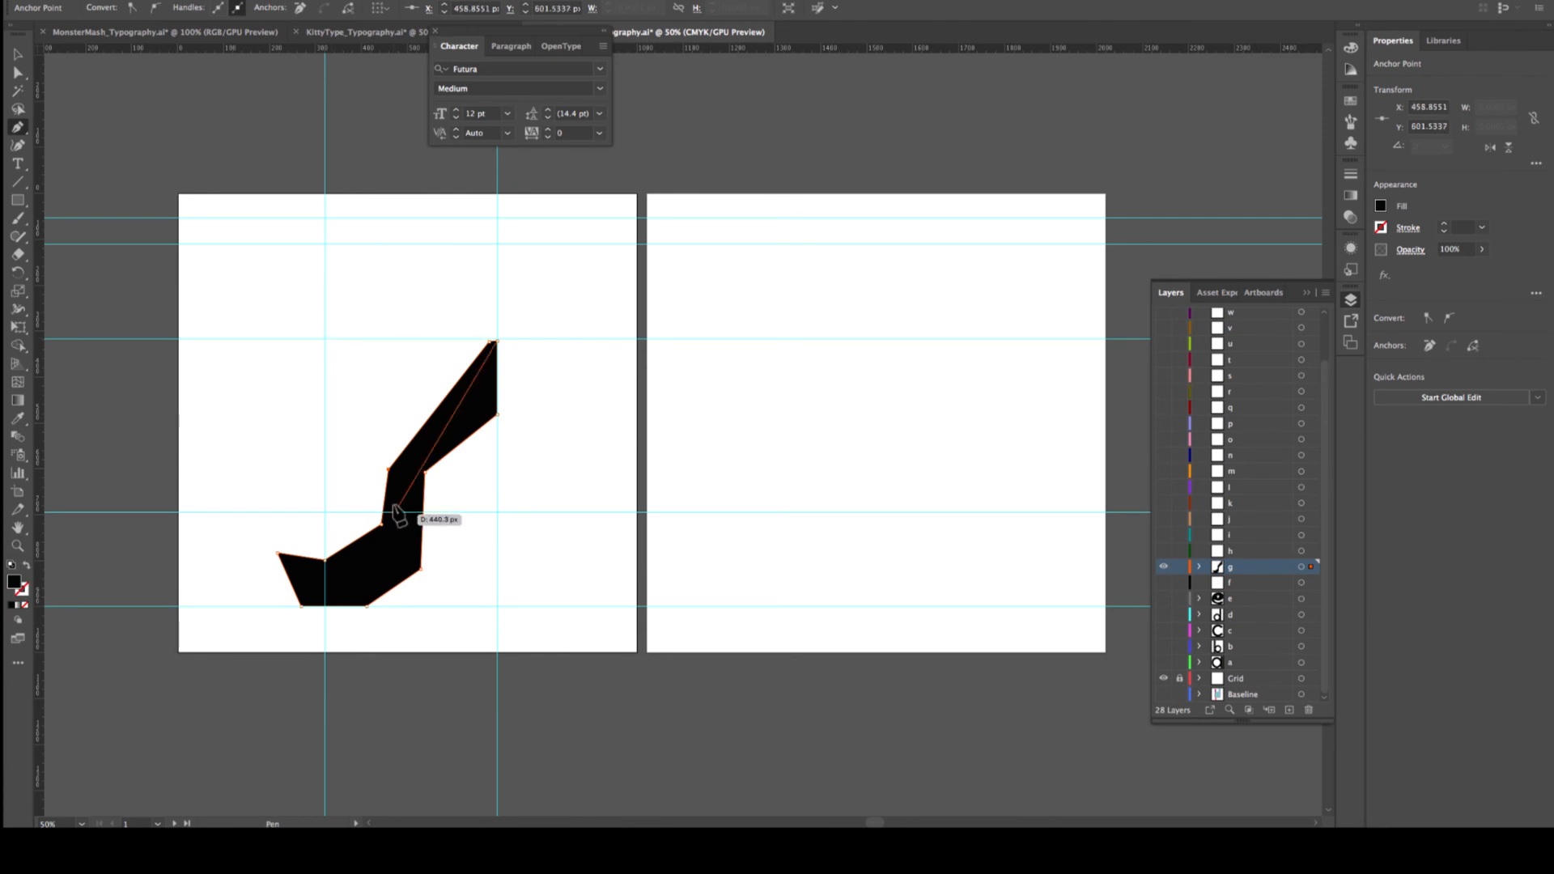
left_click(332, 341)
left_click(331, 394)
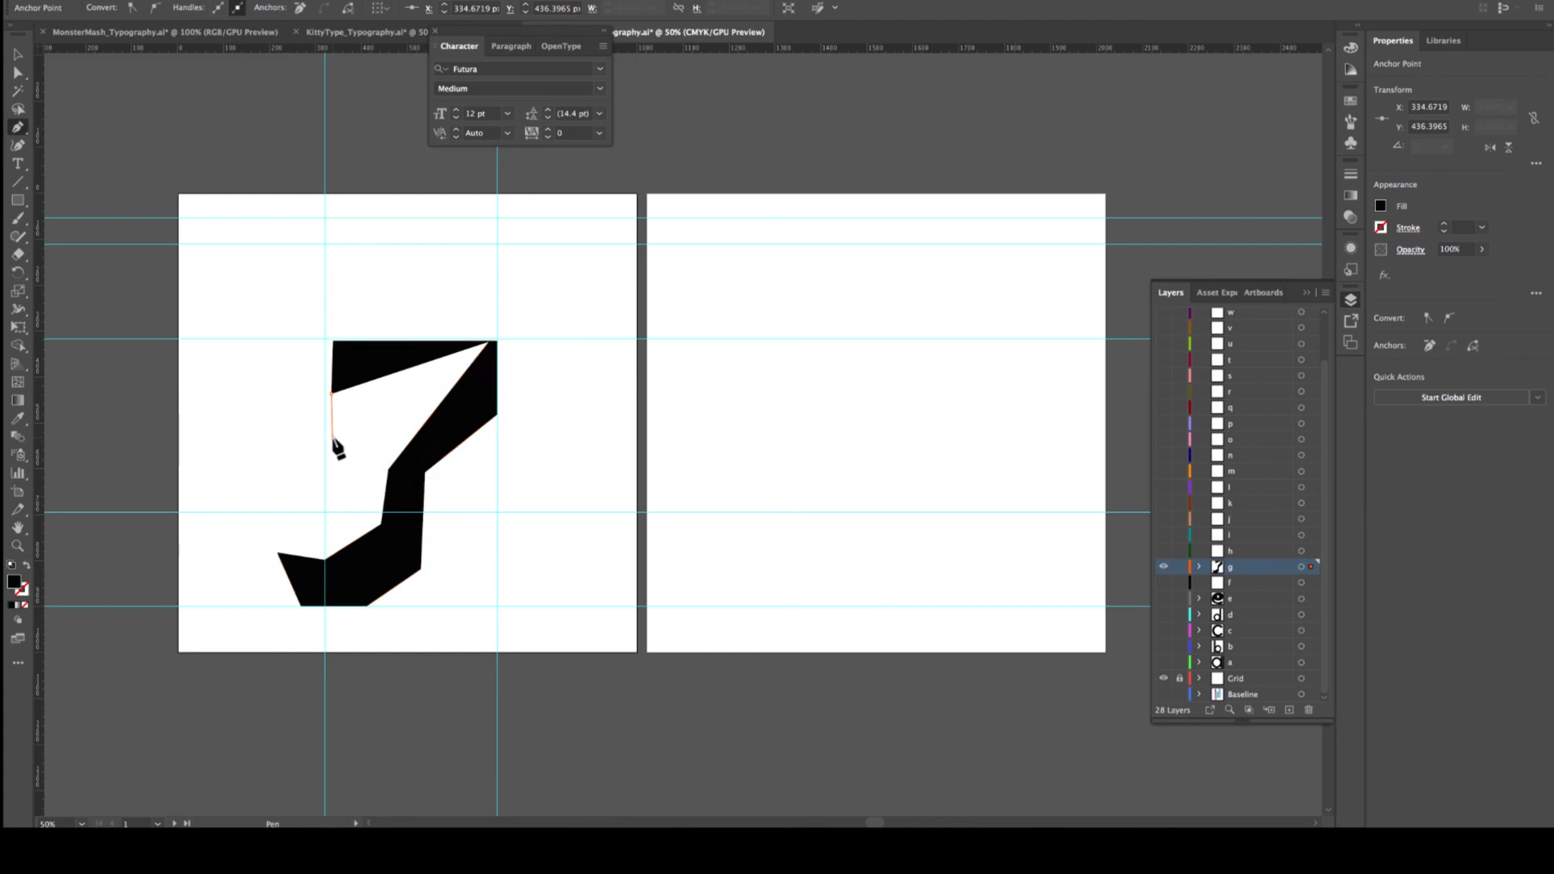
left_click(332, 449)
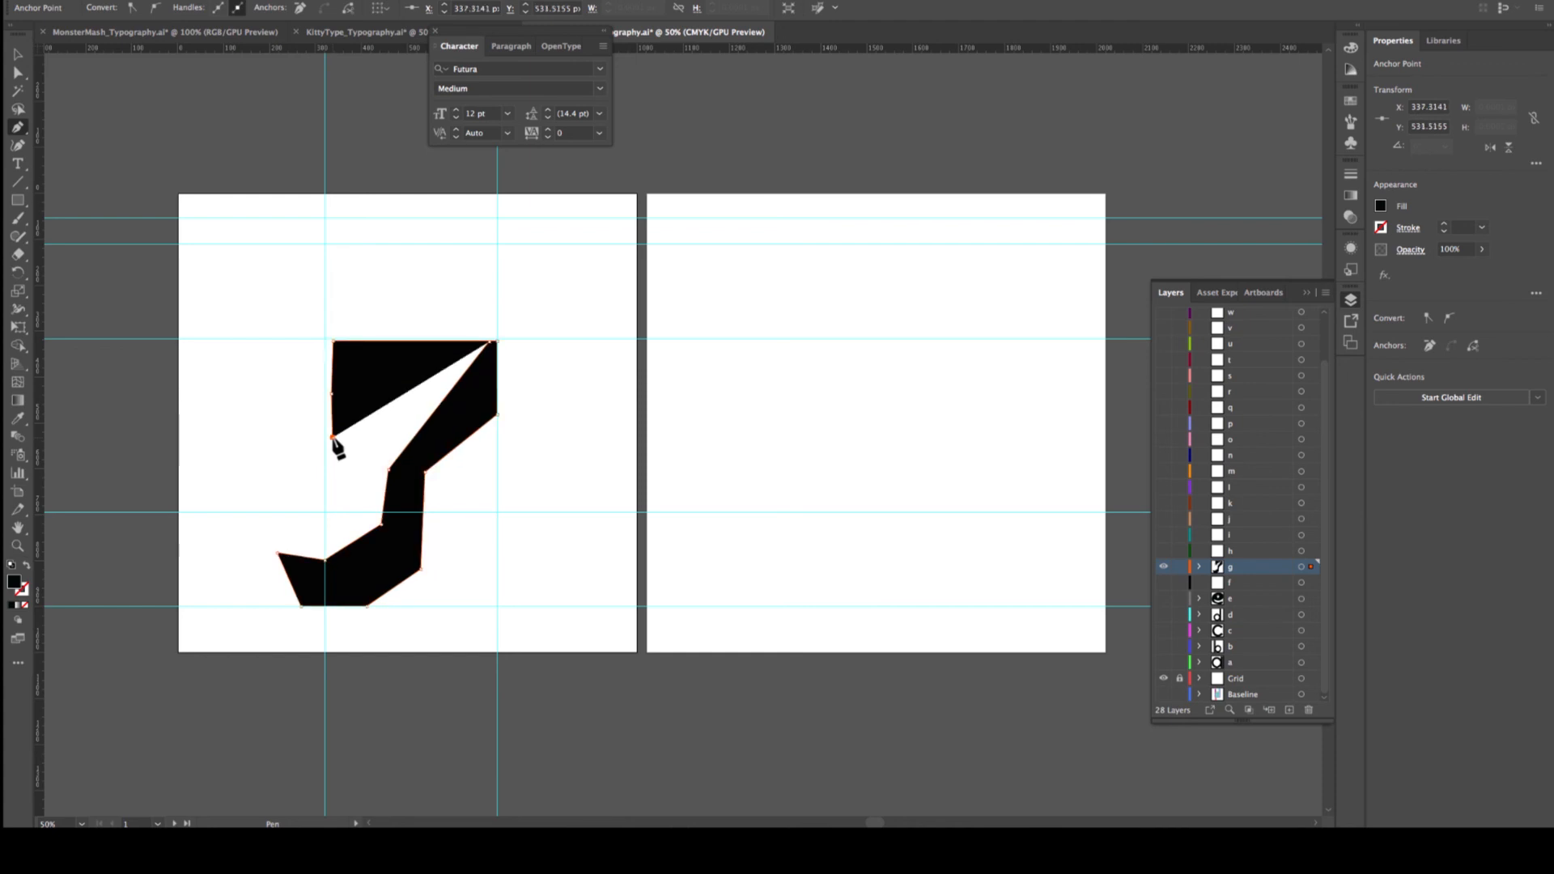
left_click(389, 469)
left_click(387, 467)
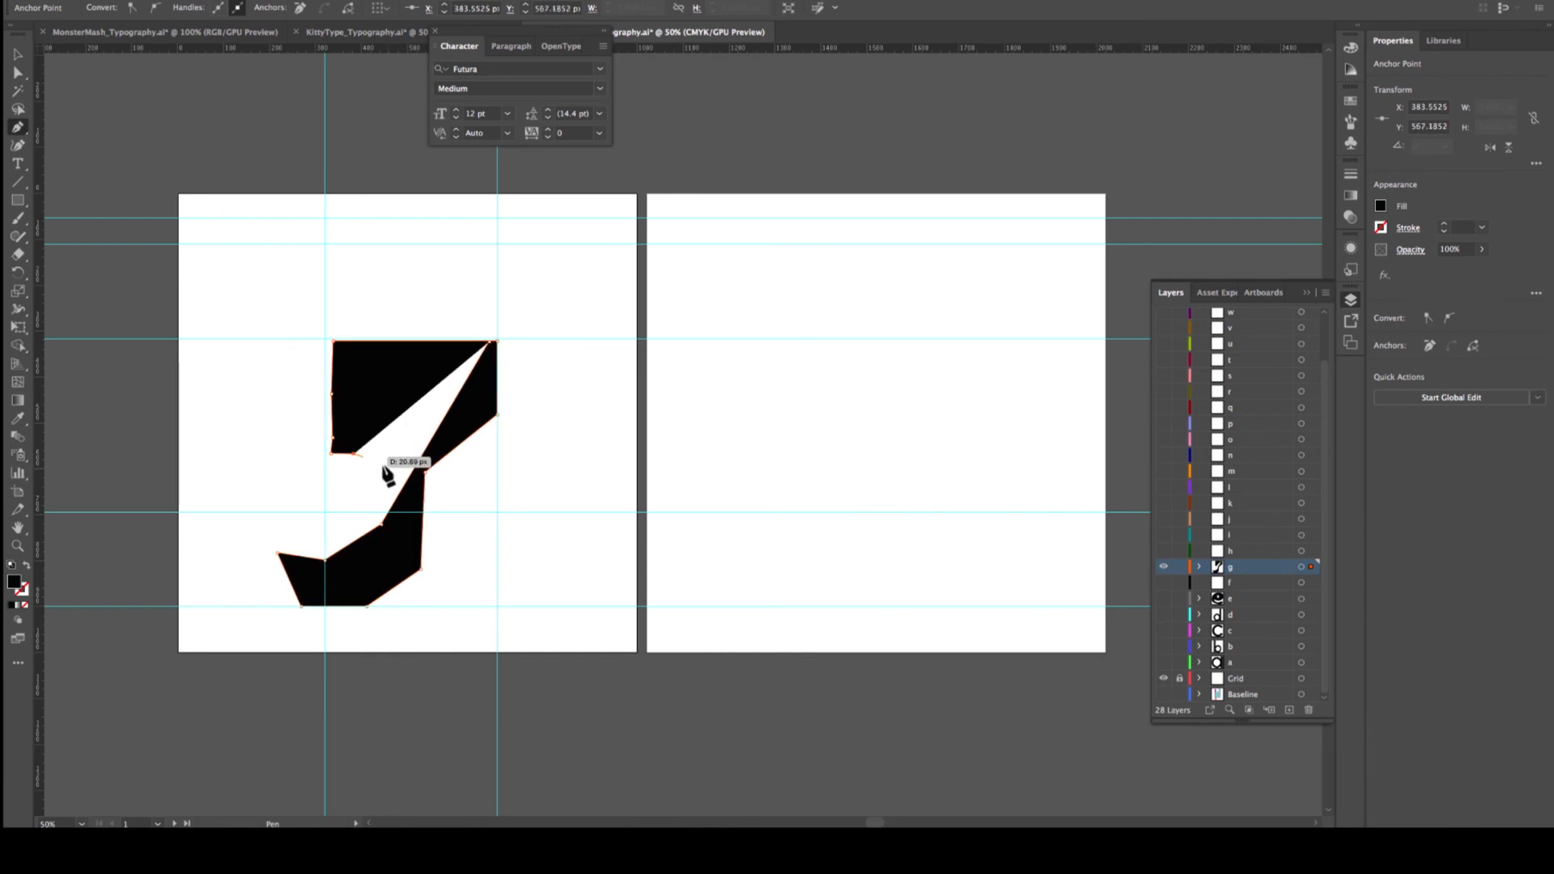
left_click(420, 468)
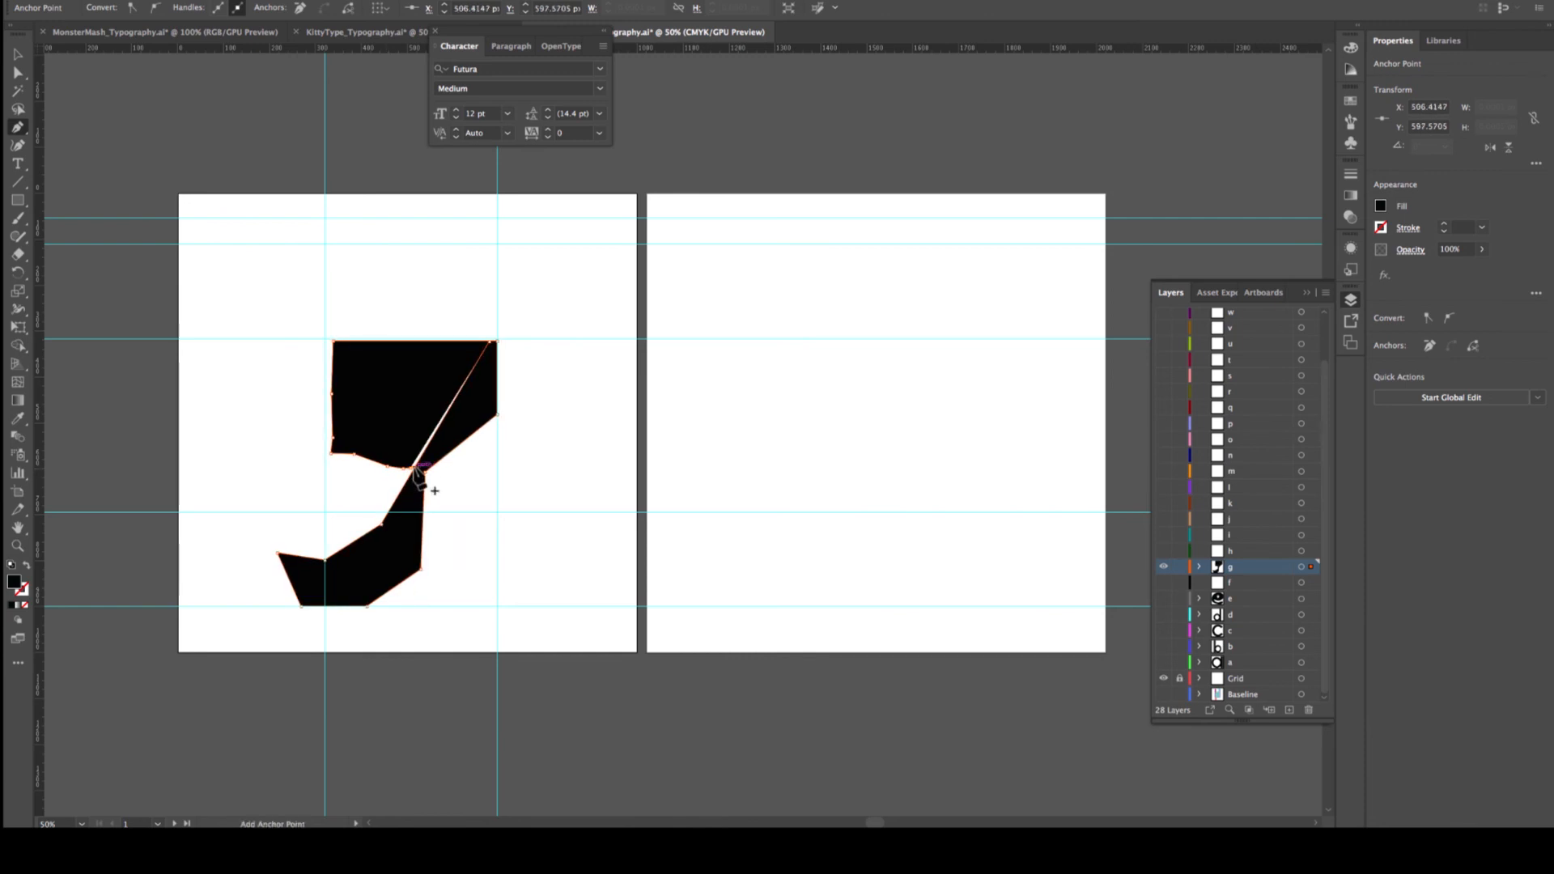
left_click(422, 468)
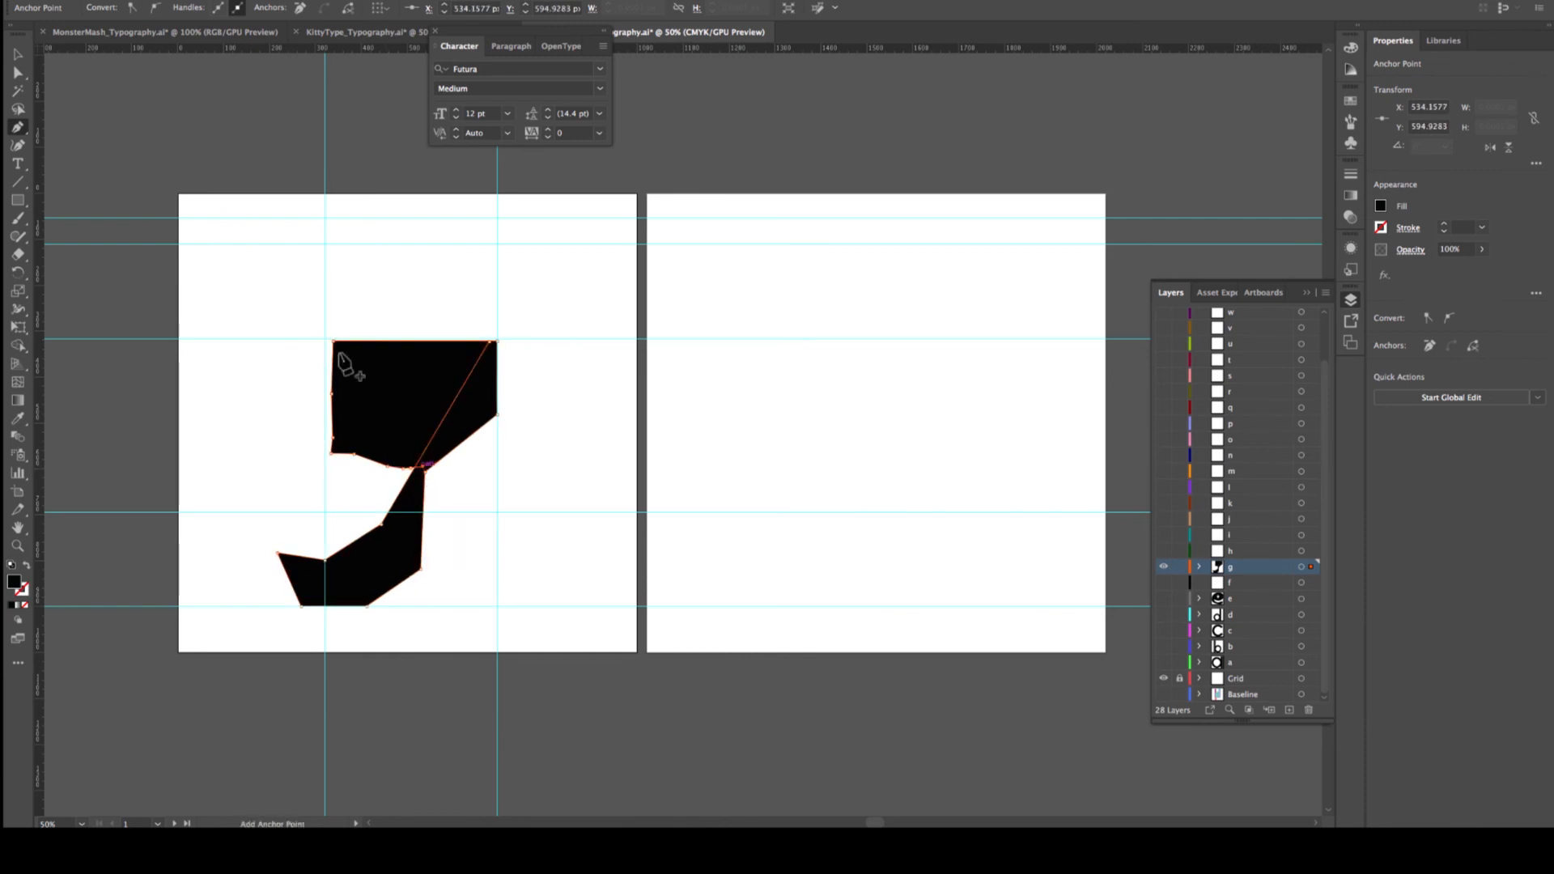
Select the g shape and merge the overlapping regions of its bowl with the Shape Builder tool
key("v")
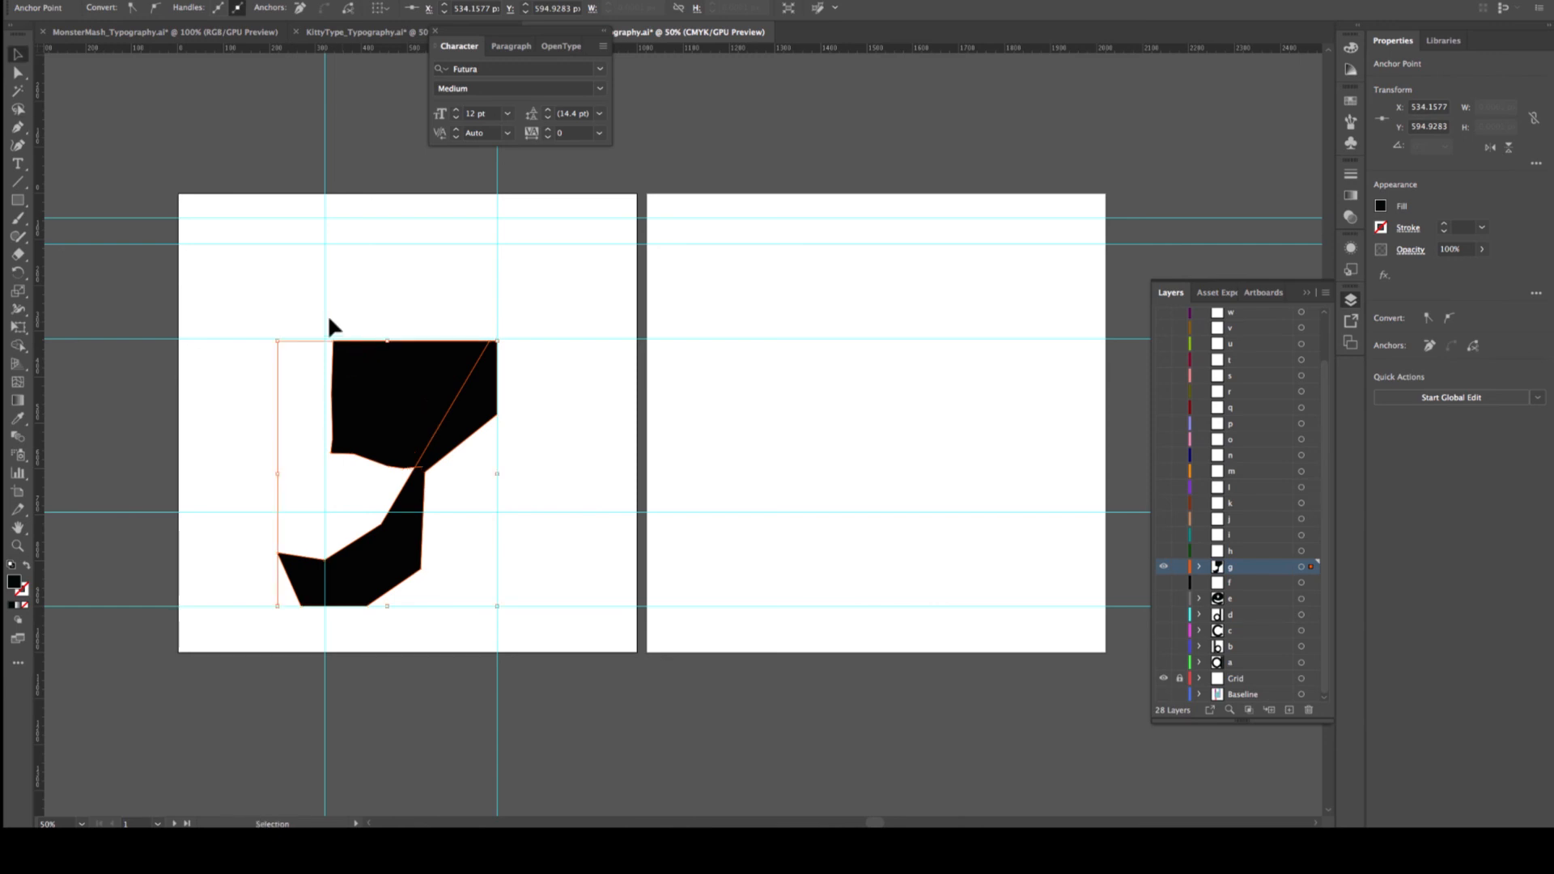
left_click(280, 272)
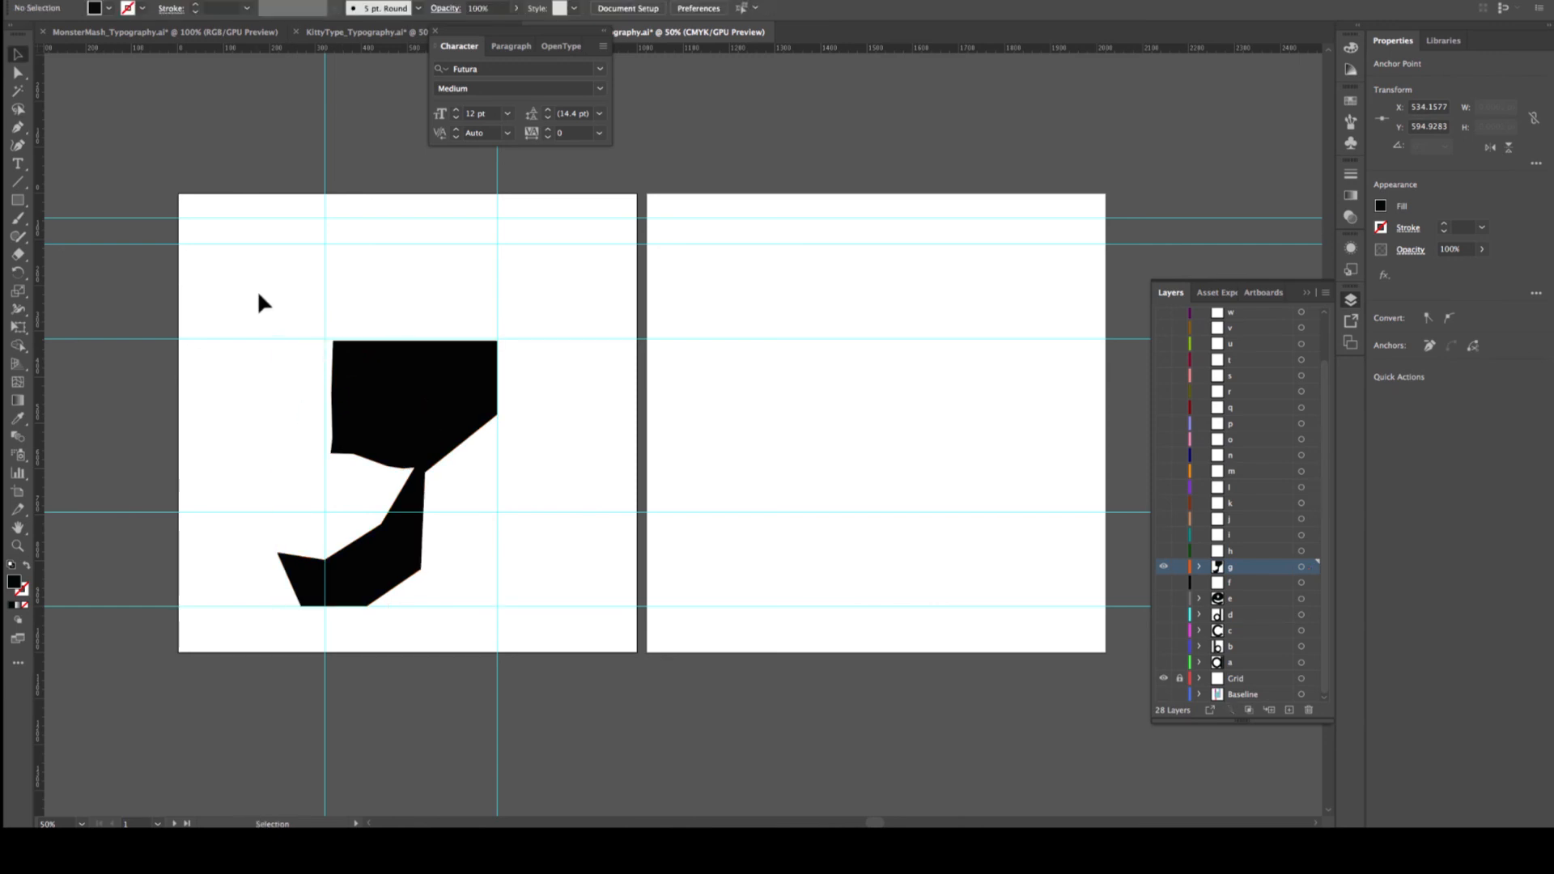
left_click_drag(564, 614, 617, 671)
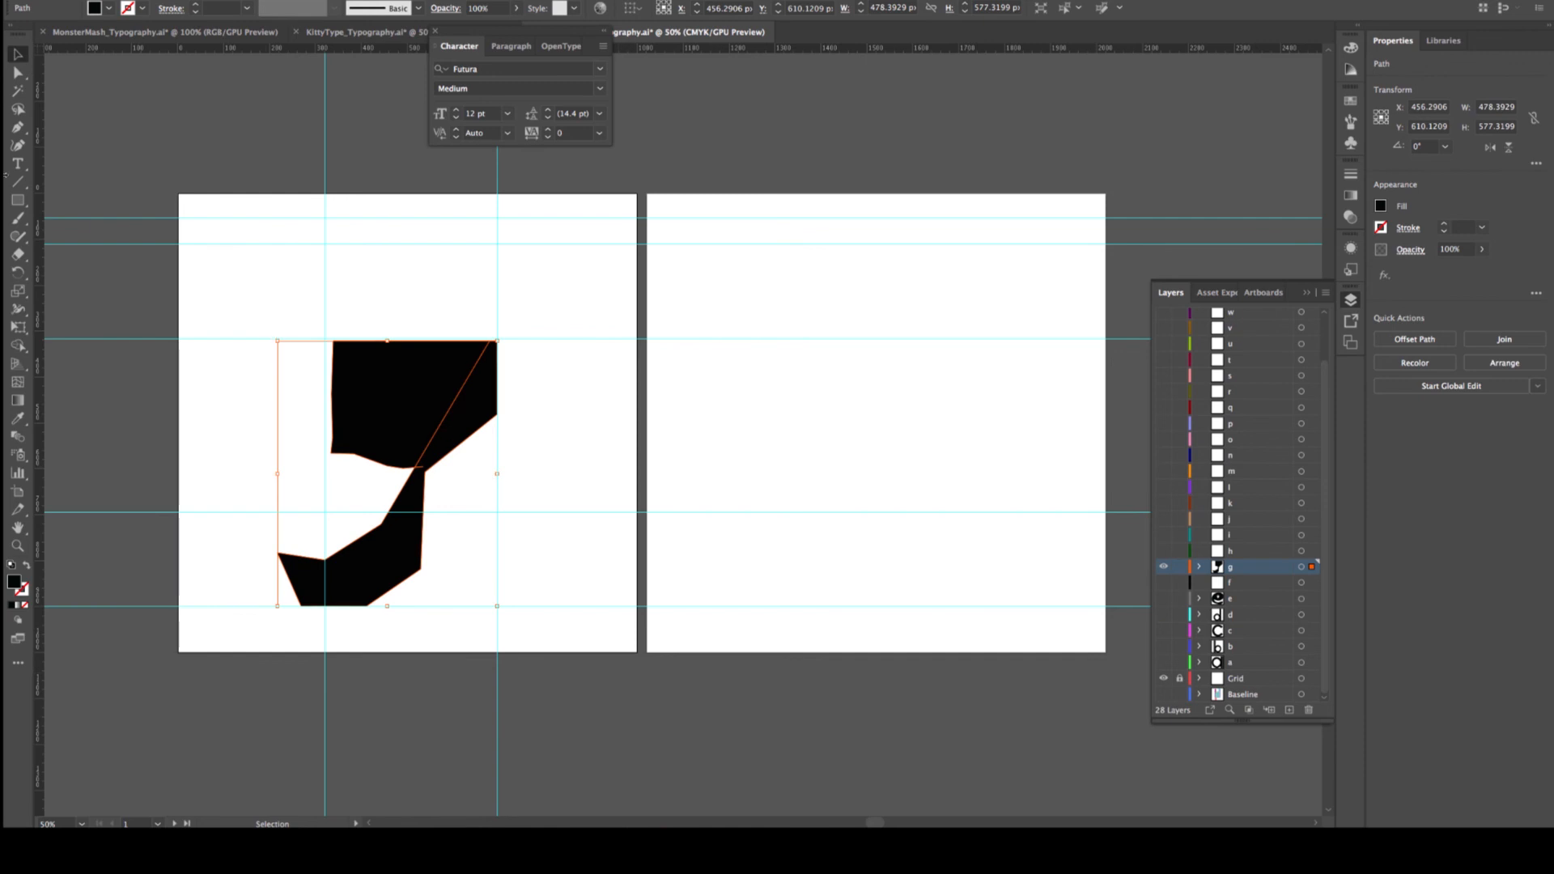
left_click(18, 345)
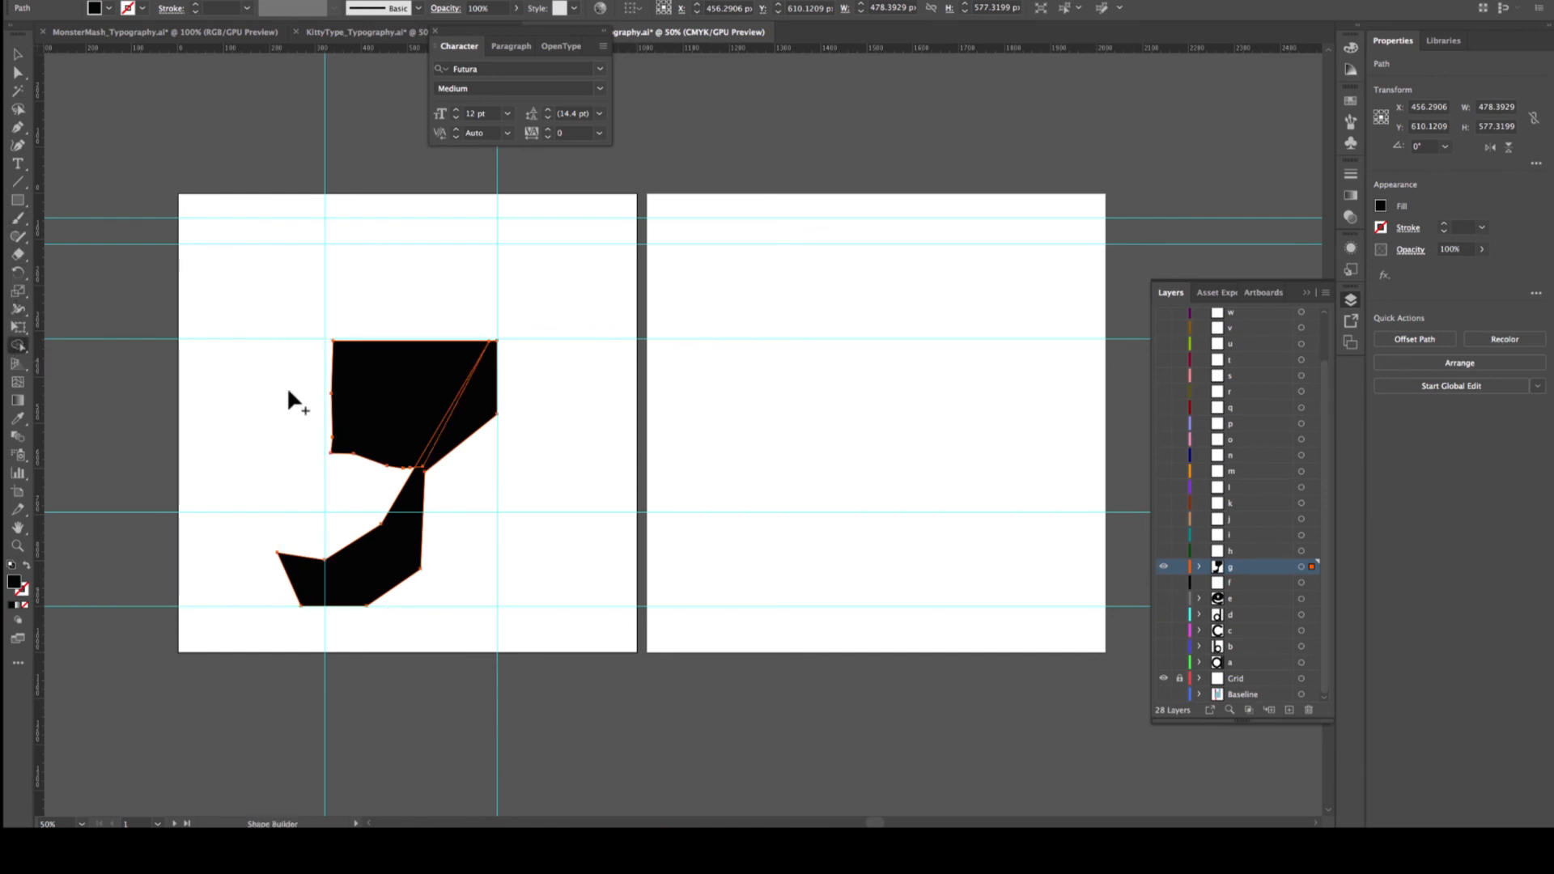
left_click(452, 441)
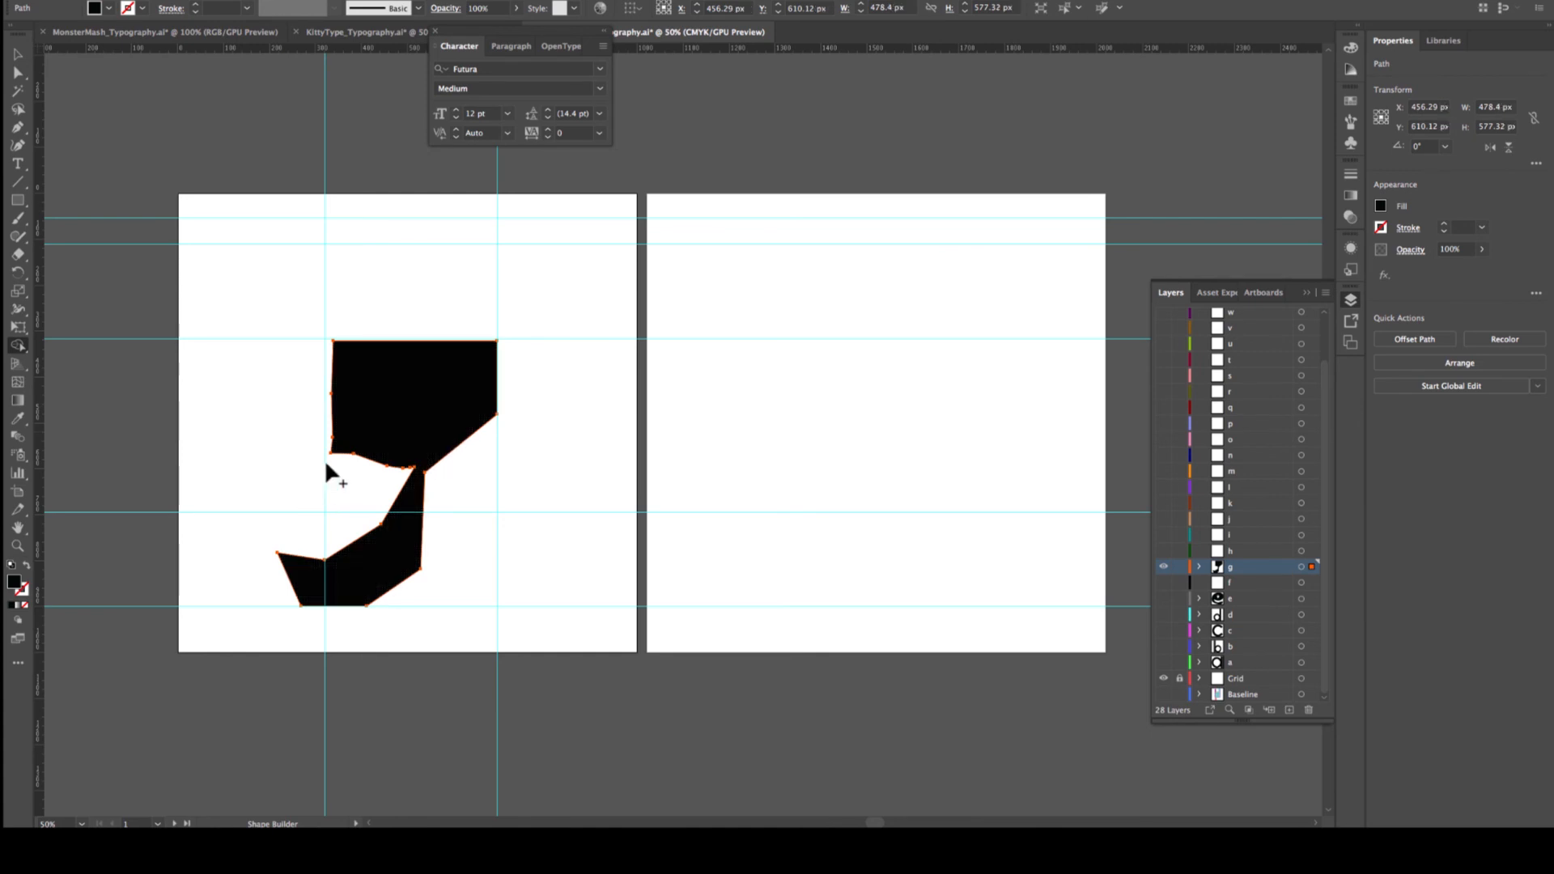
left_click(18, 127)
left_click(263, 422)
key("v")
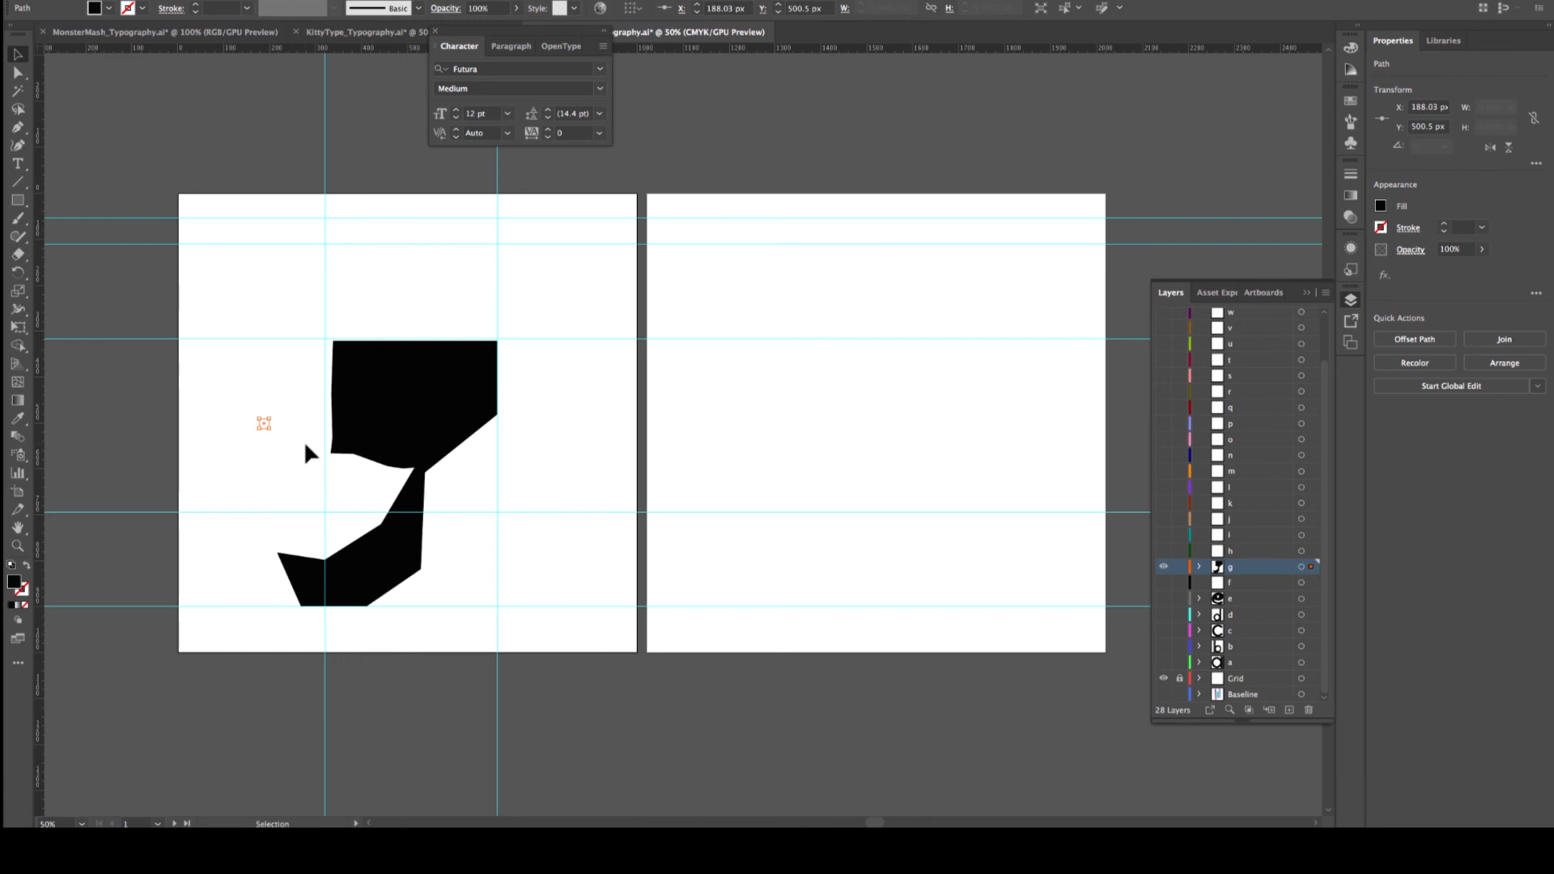
key("Delete")
left_click(16, 128)
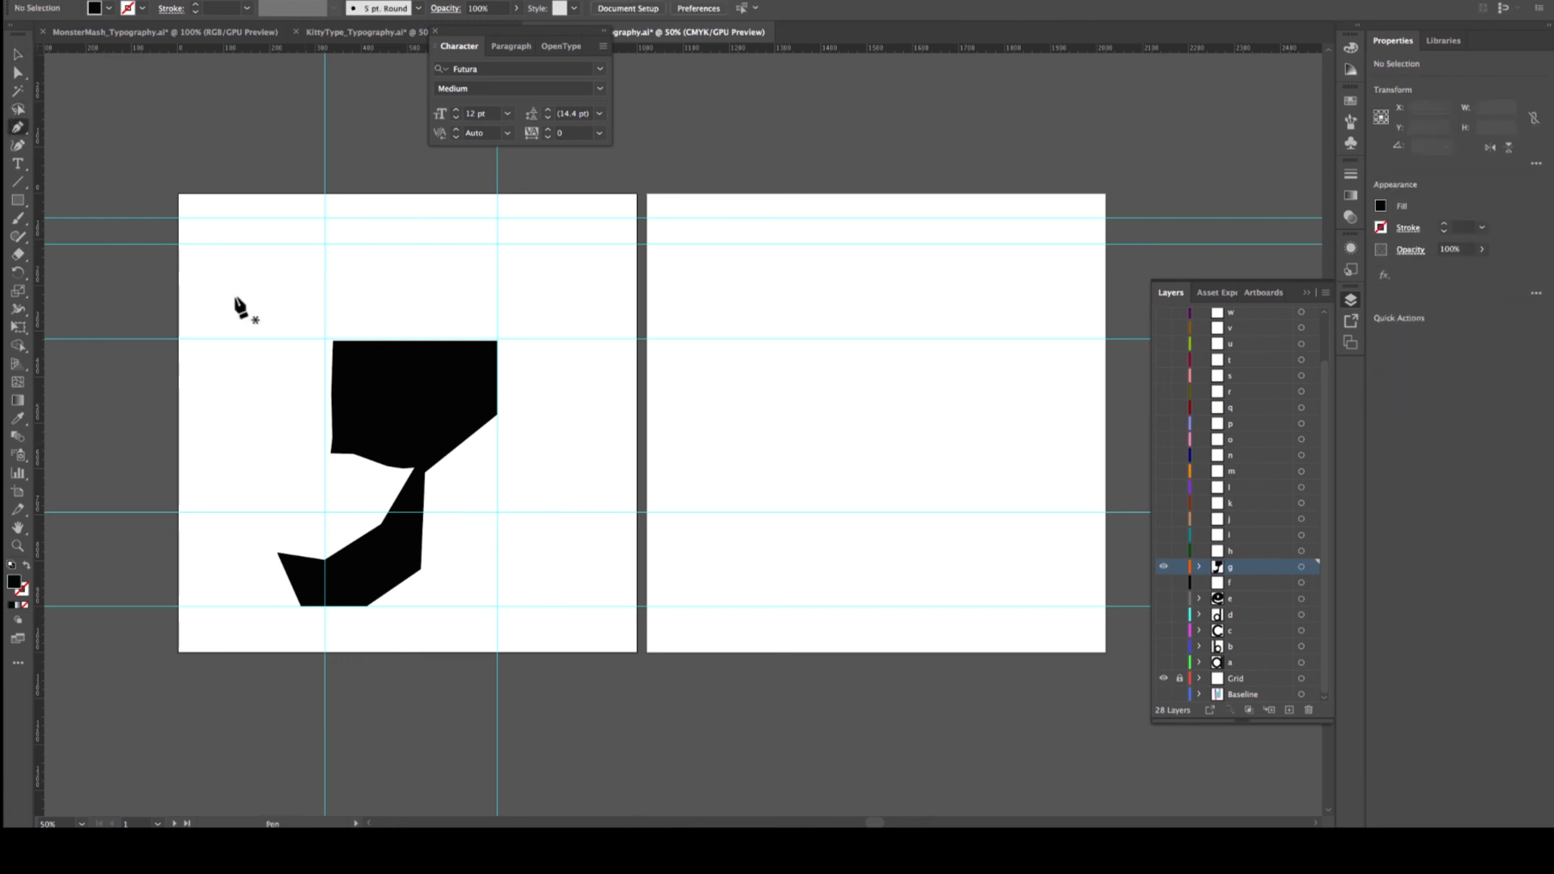
left_click(332, 453)
key("super+z")
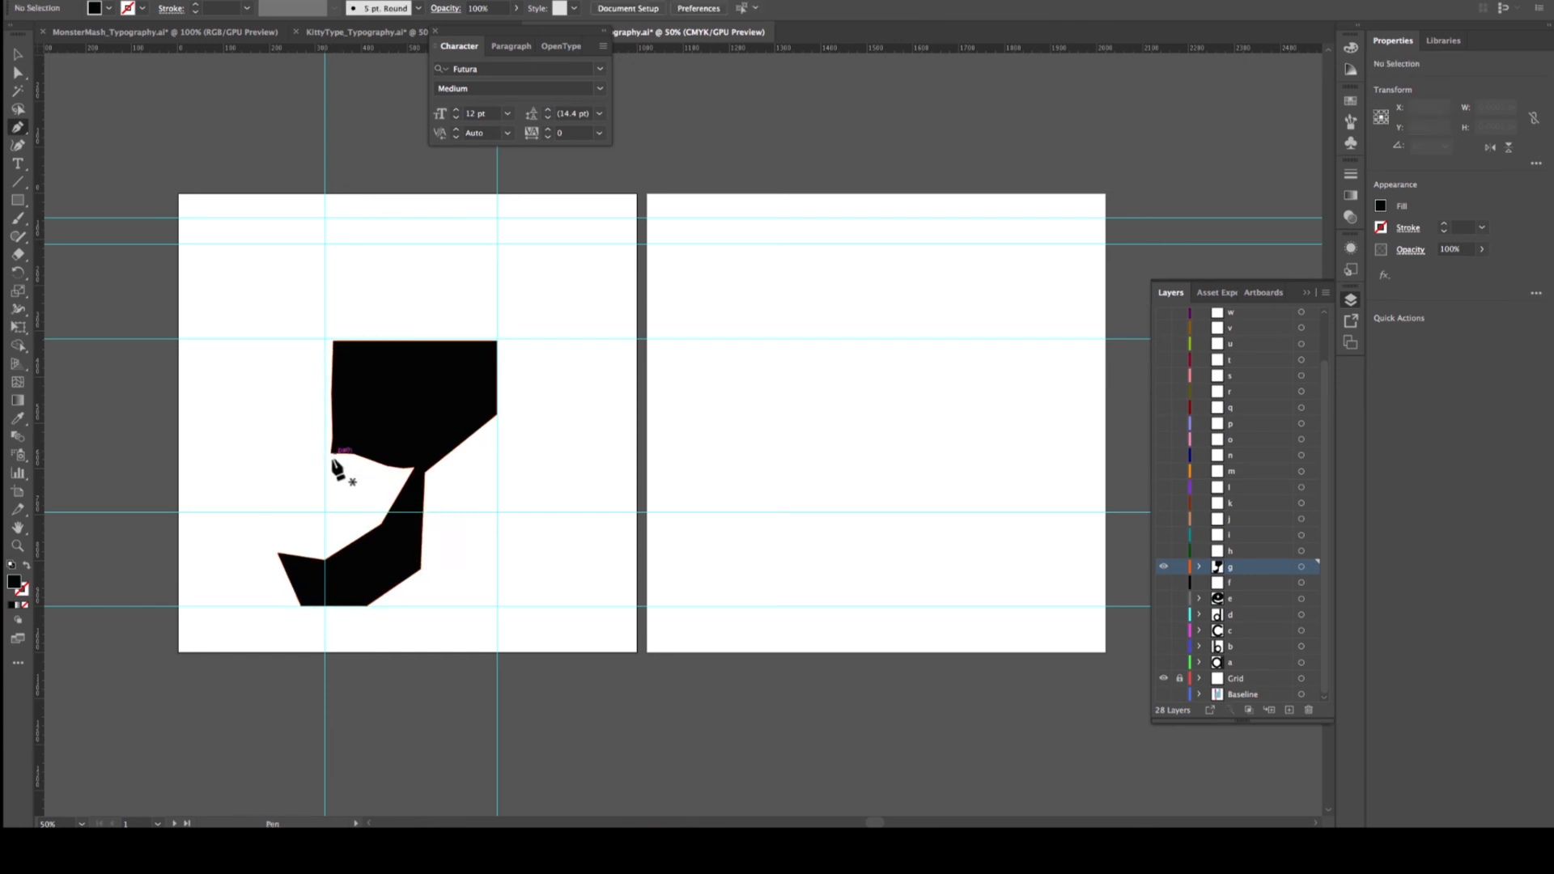
left_click_drag(338, 444, 339, 463)
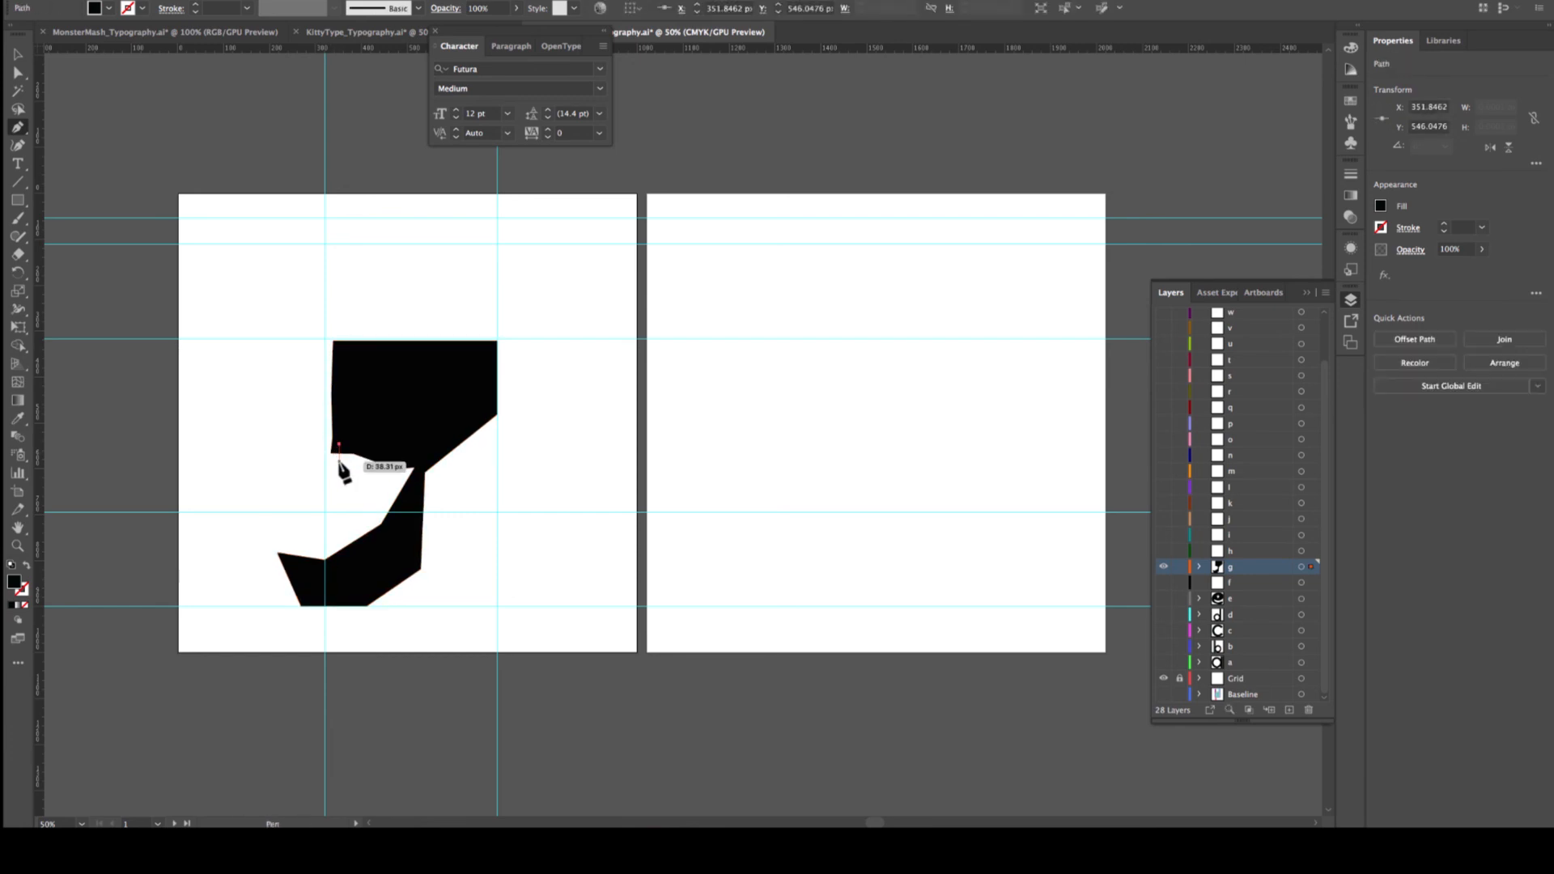
key("super+z")
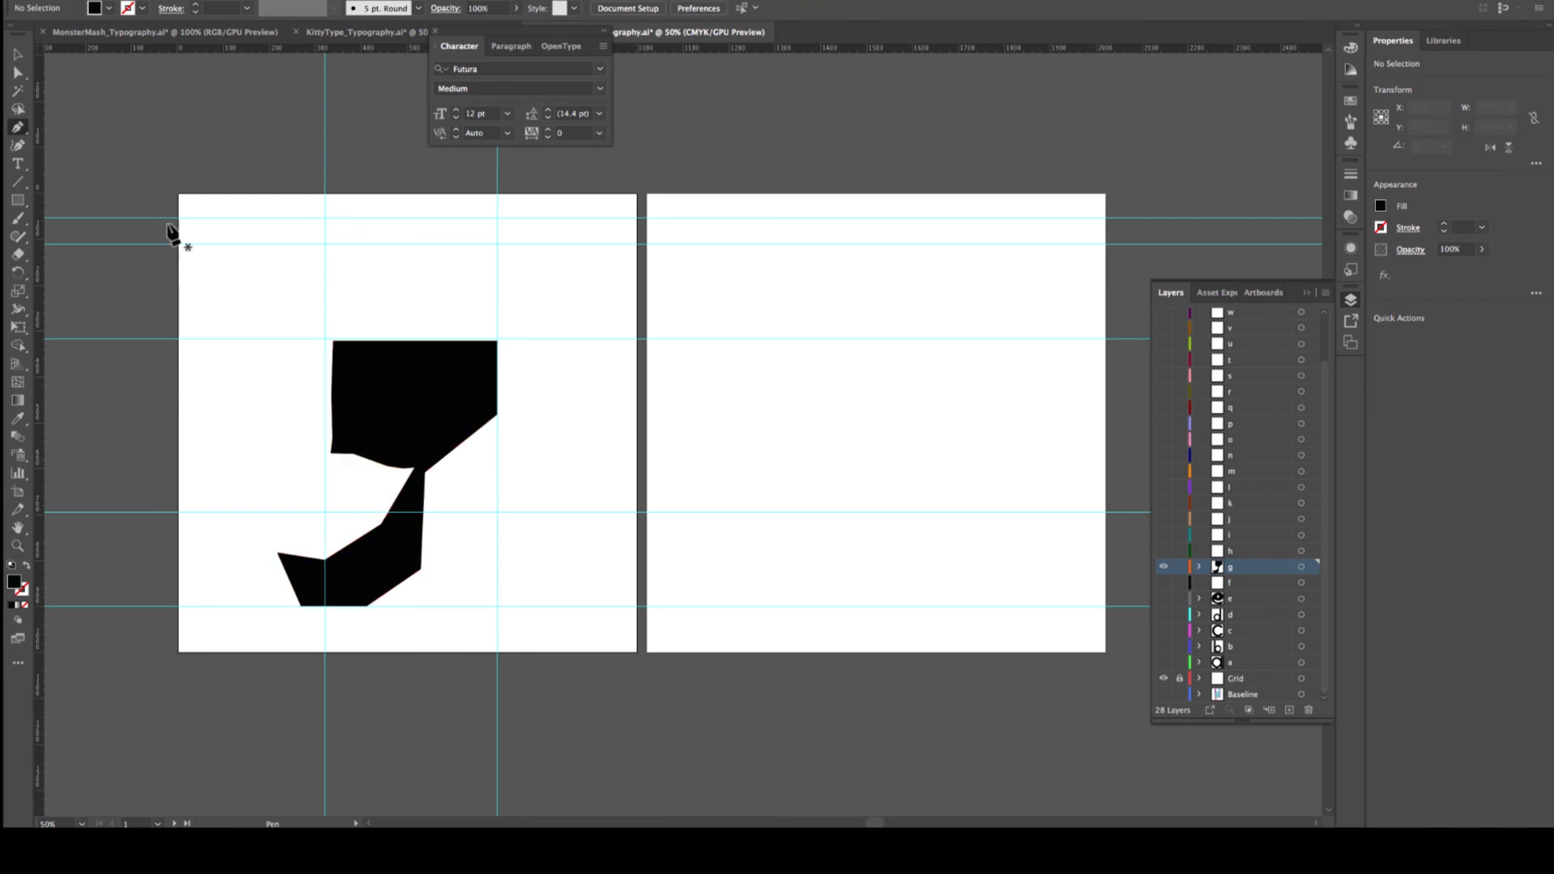
key("v")
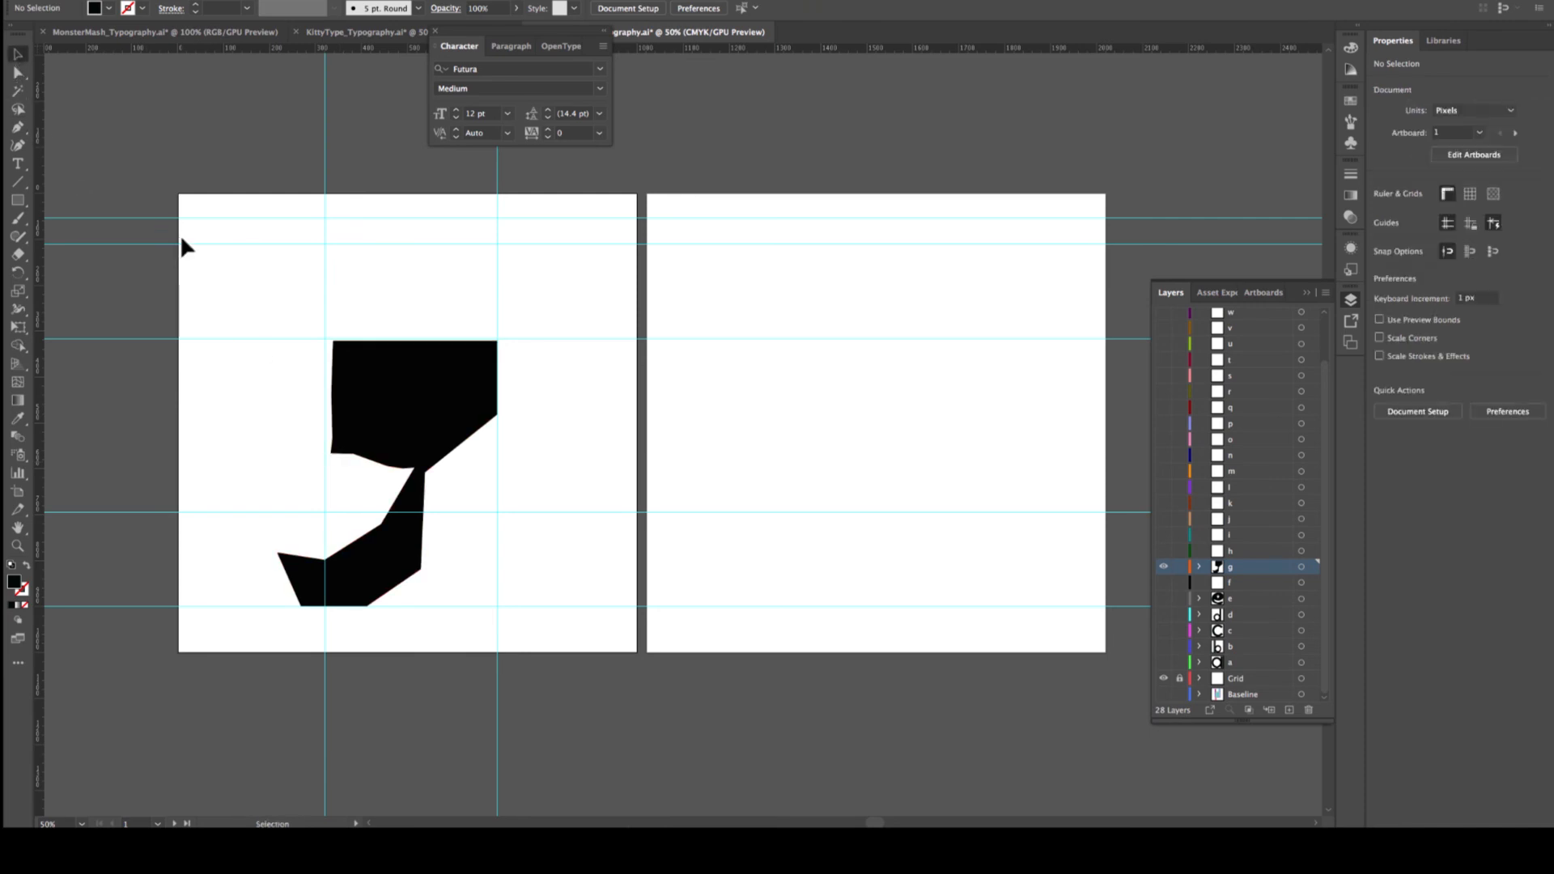
Remove the anchor at the g bowl's lower-left corner to simplify its outline
key("super+equal")
key("super+equal")
key("super+equal")
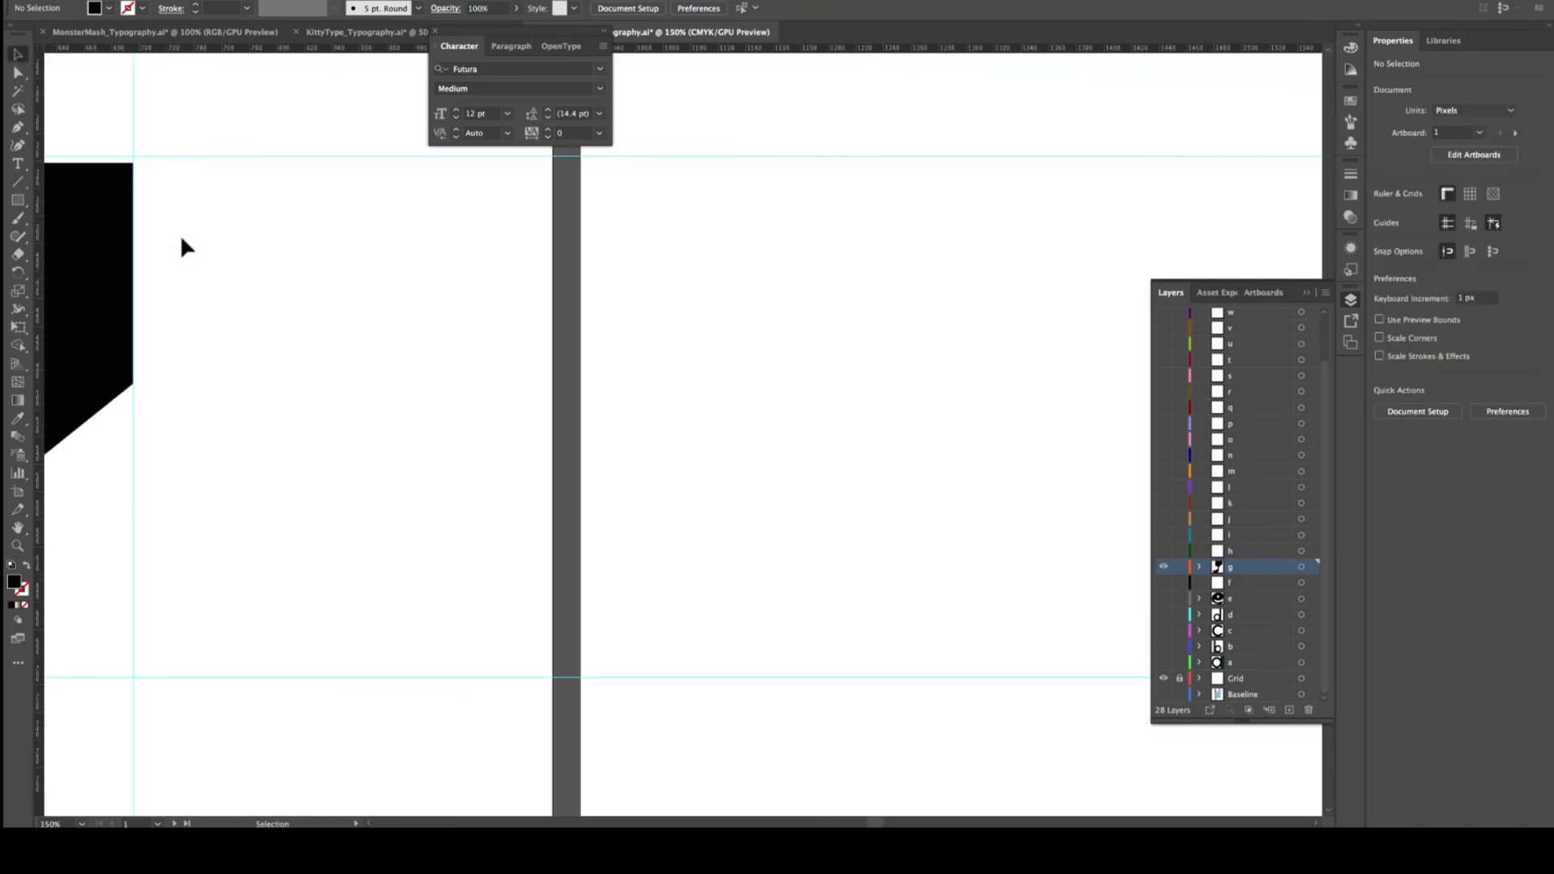
scroll(179, 280, "left", 10)
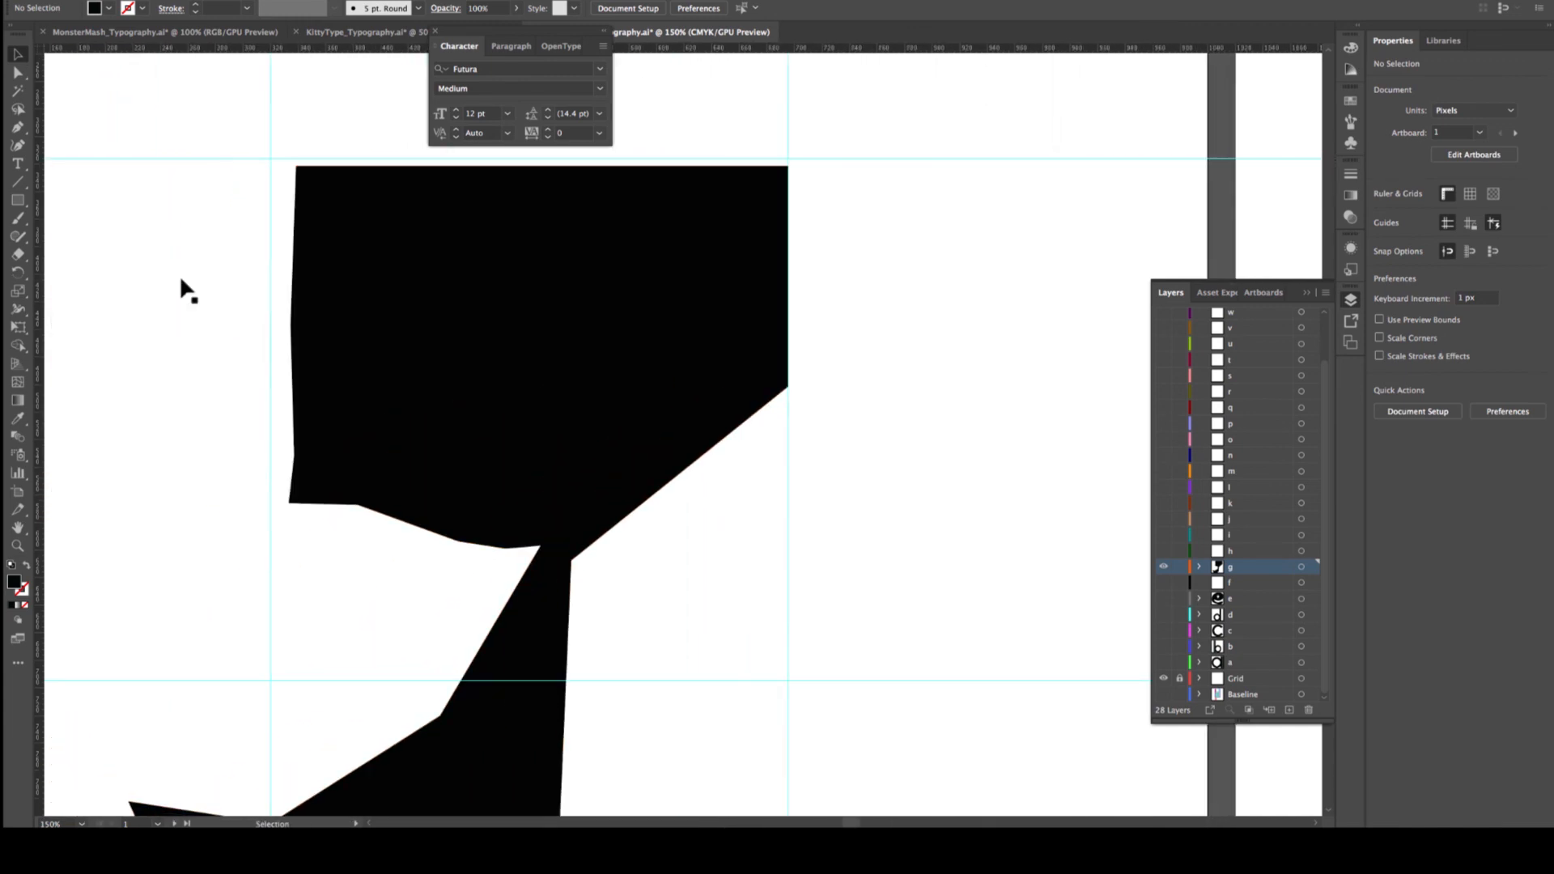
left_click(17, 73)
left_click(348, 497)
left_click_drag(304, 504, 311, 502)
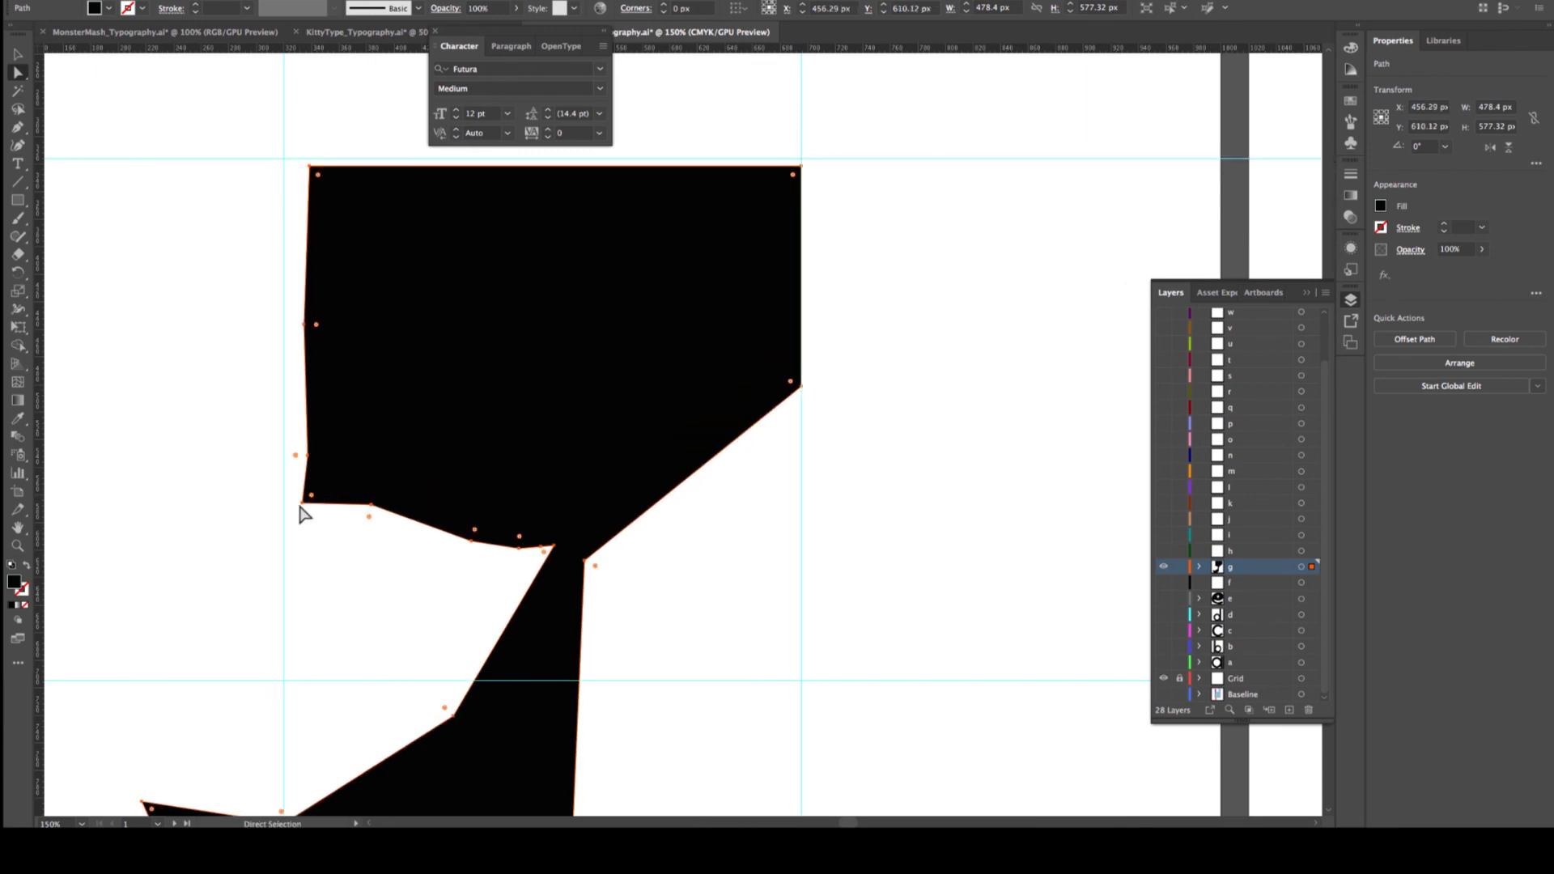
left_click(304, 503)
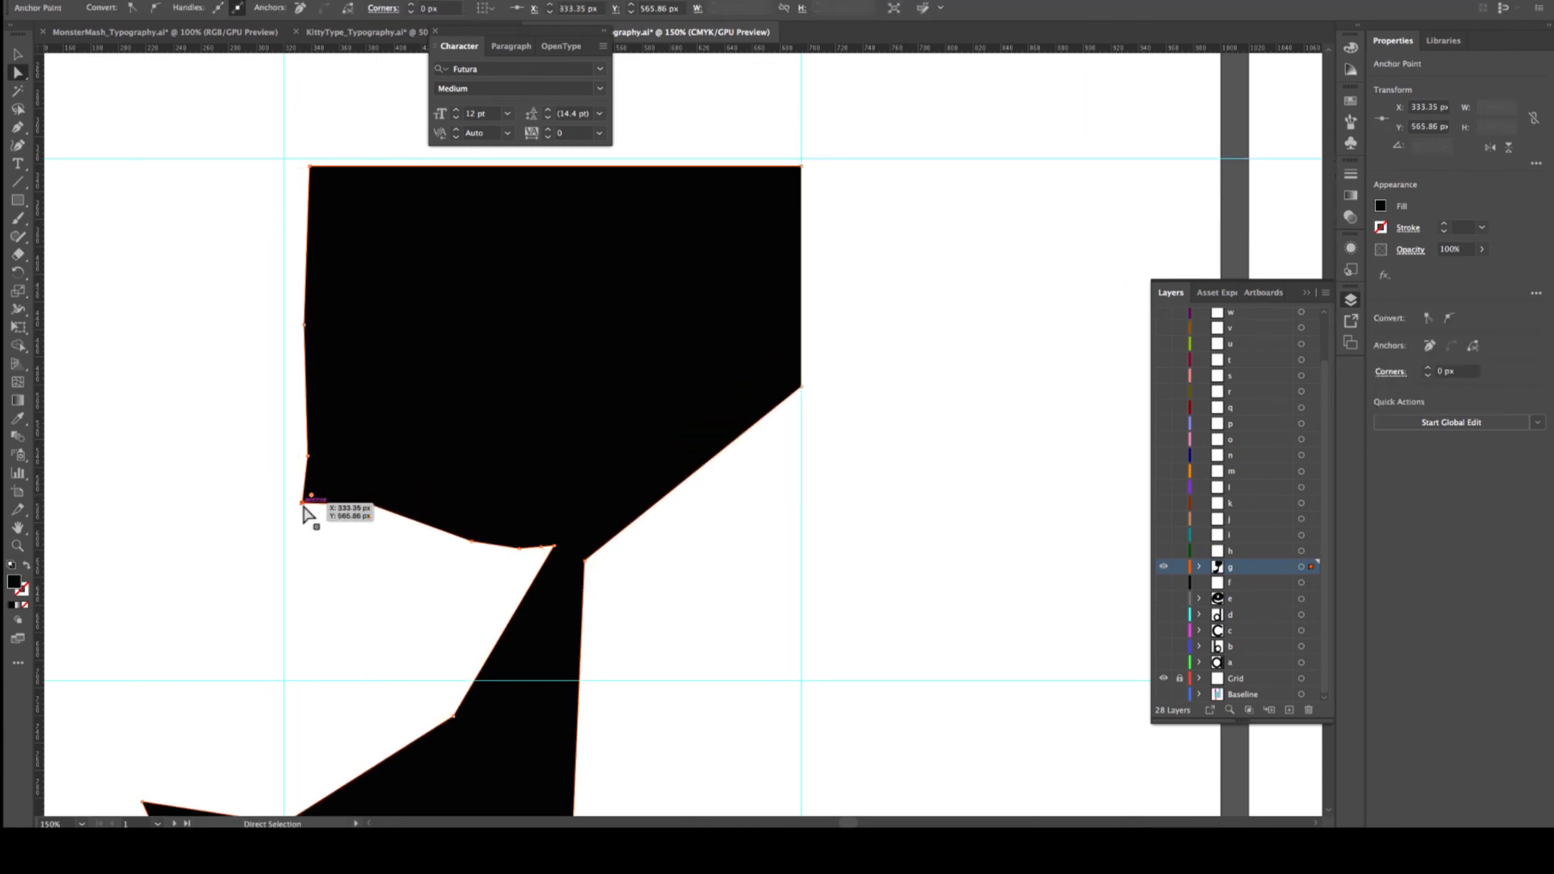
key("Delete")
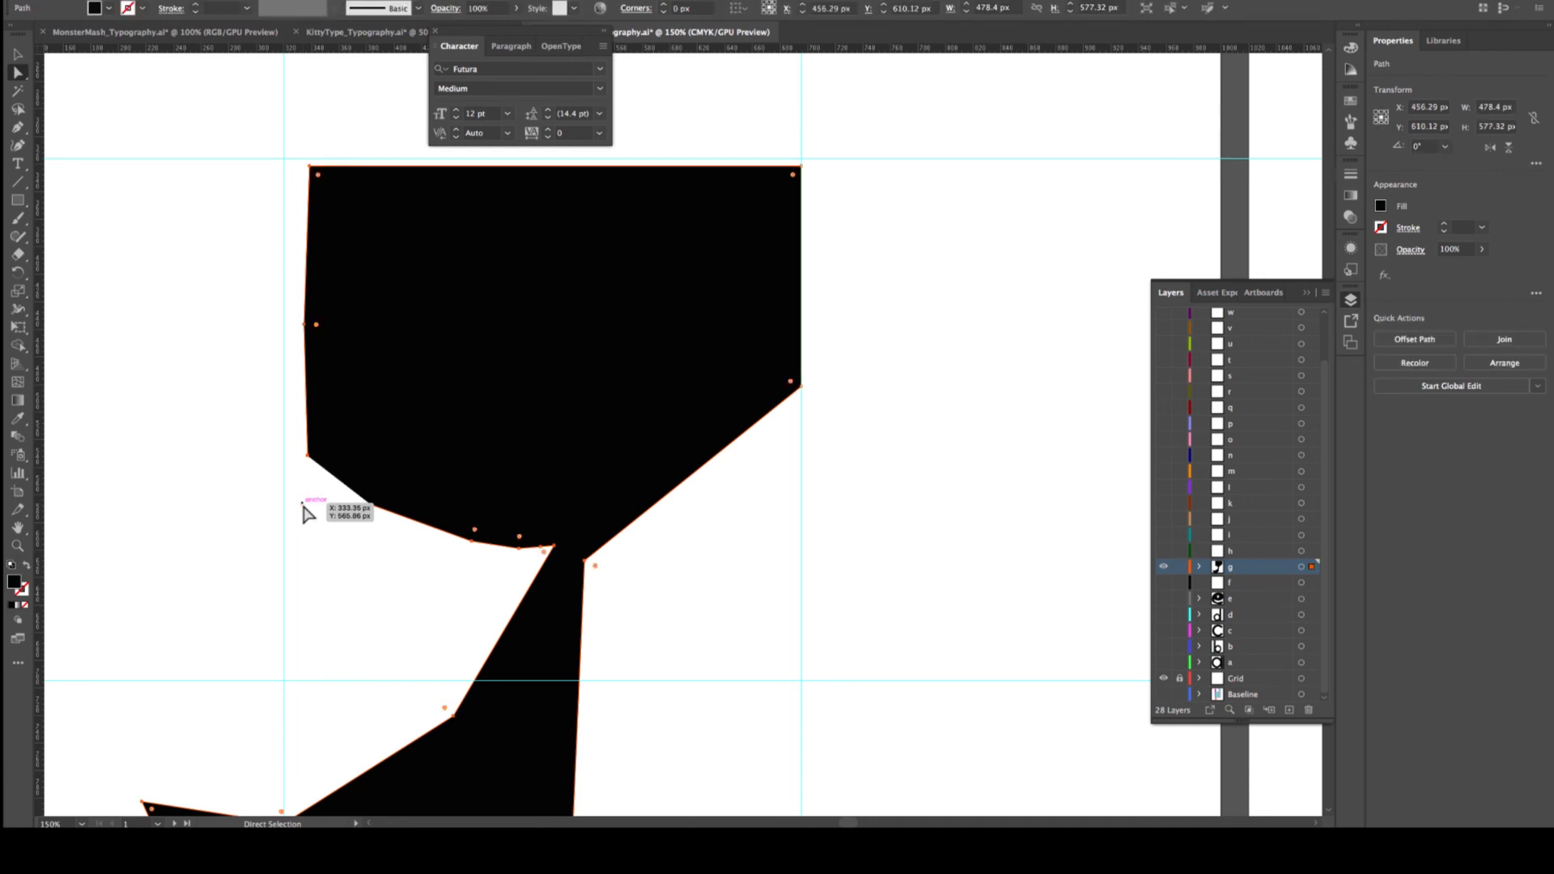
Try to round all of the g's corners by about 5 px and undo the rounding
left_click_drag(319, 174, 330, 197)
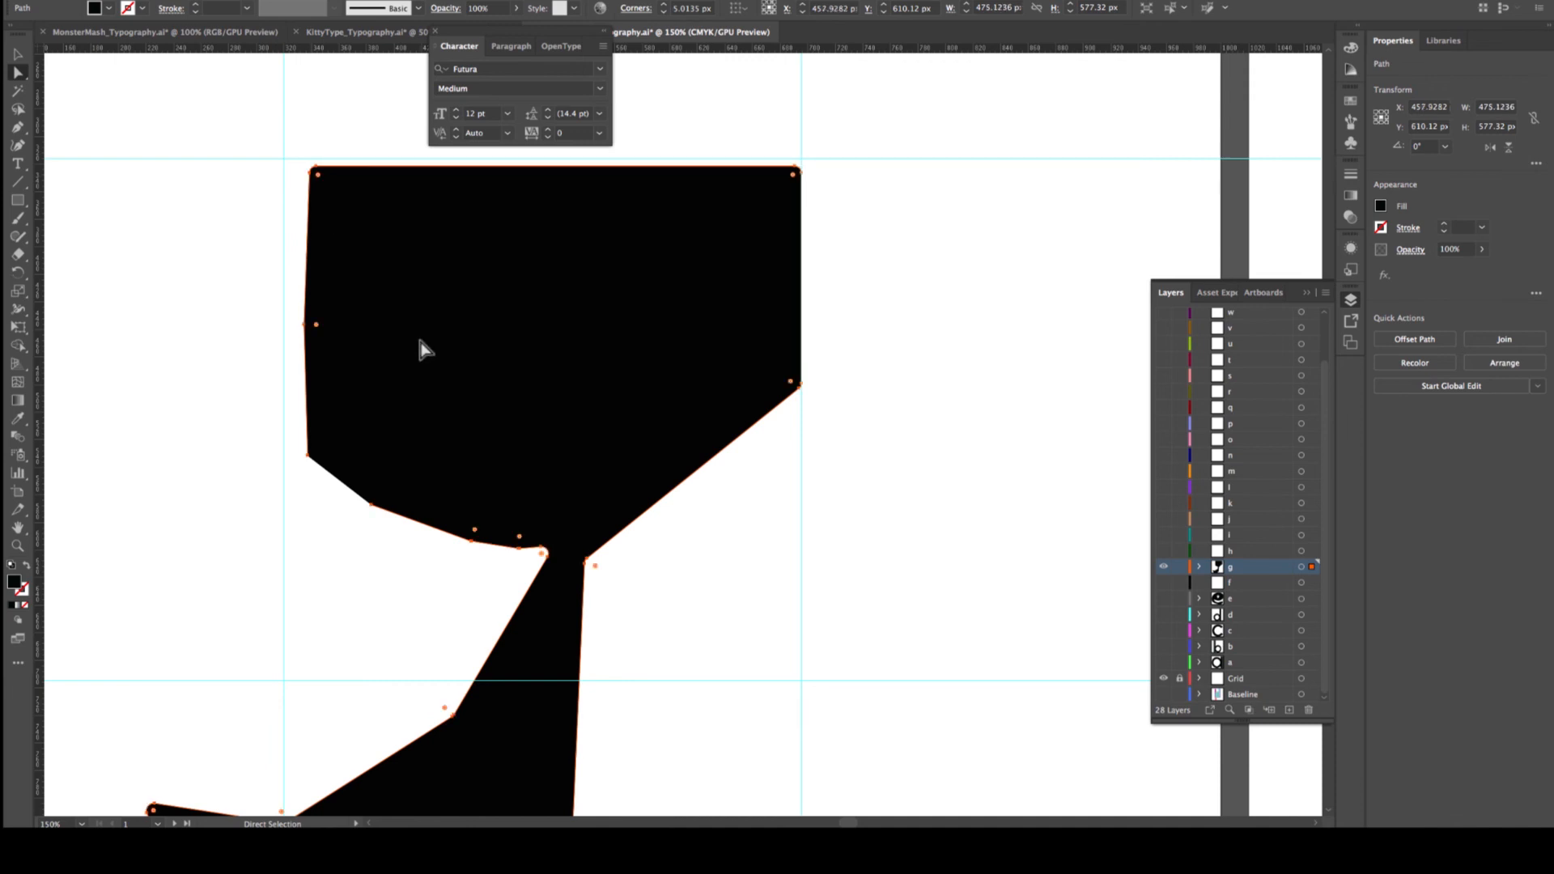
key("ctrl+z")
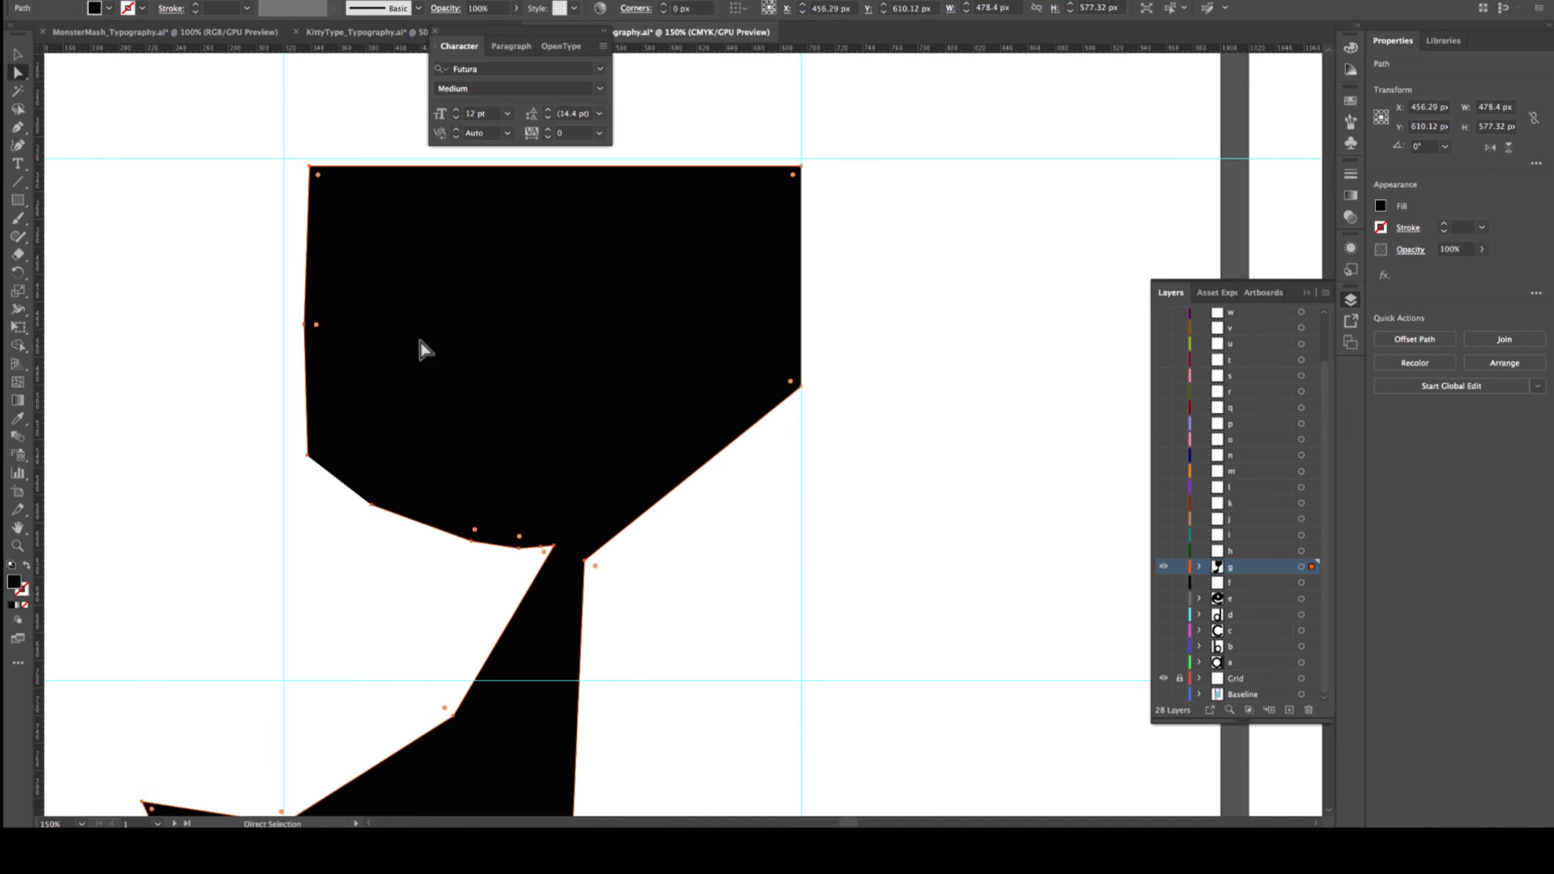
Delete the entire angular g shape from the g layer
key("ctrl+minus")
key("ctrl+minus")
key("ctrl+minus")
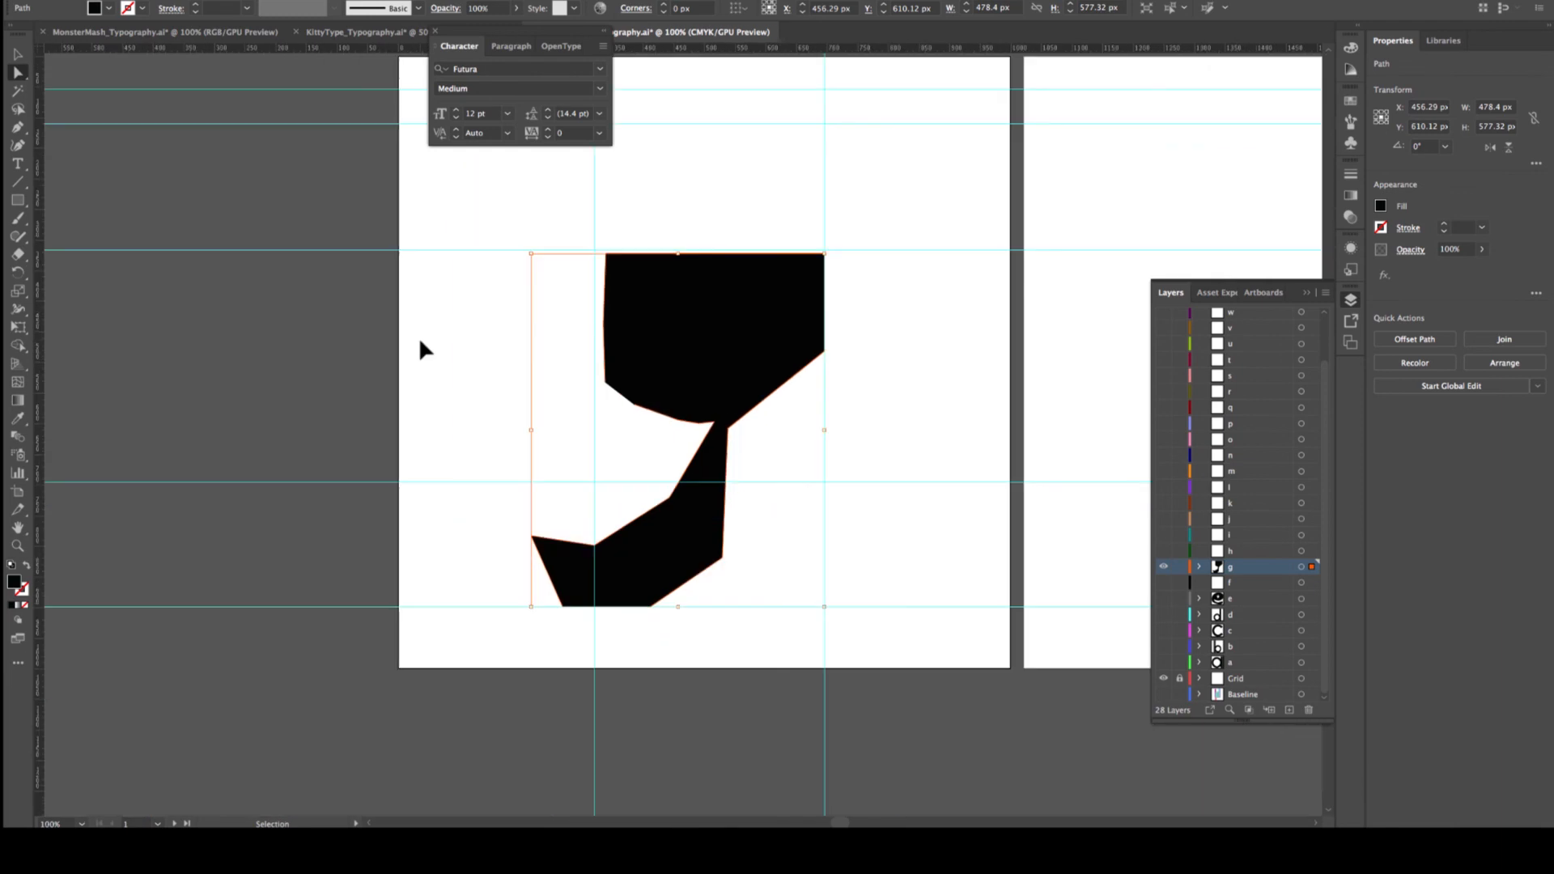
left_click(555, 399)
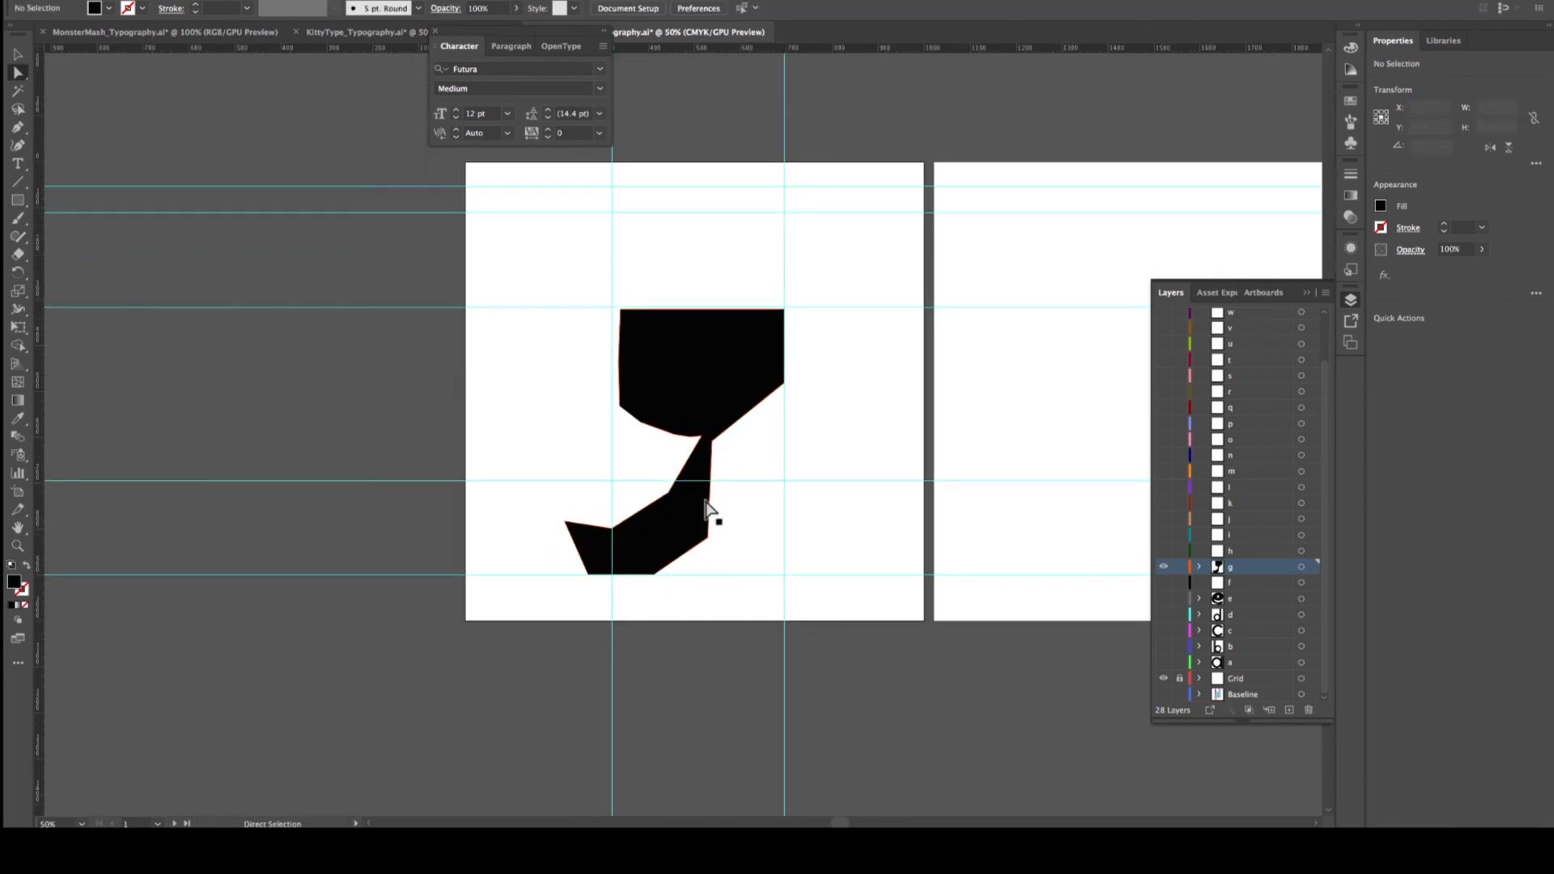
left_click(703, 397)
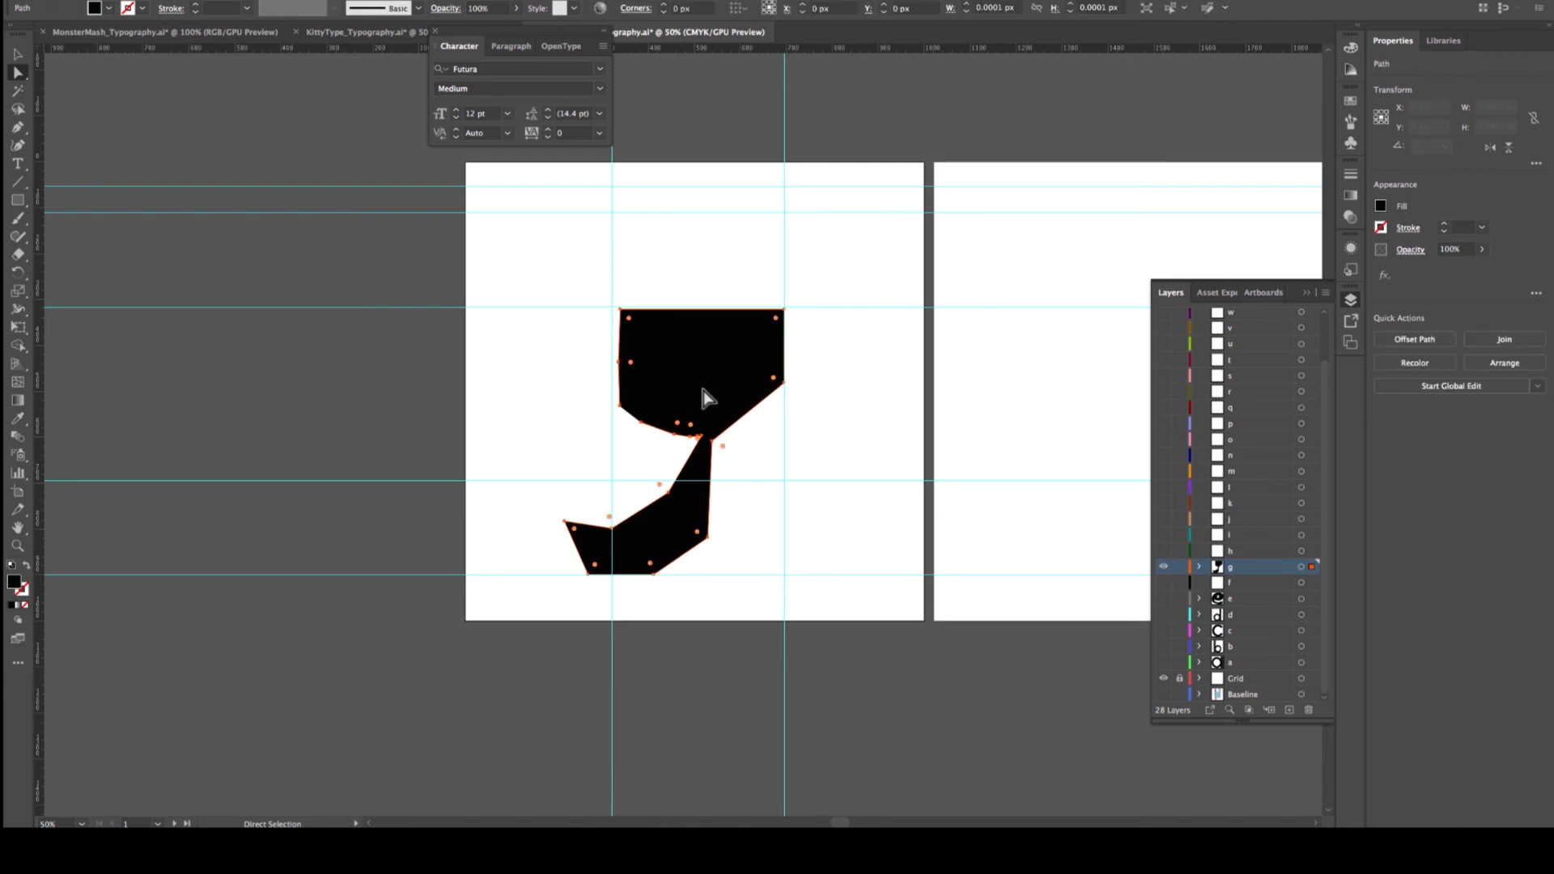
key("Delete")
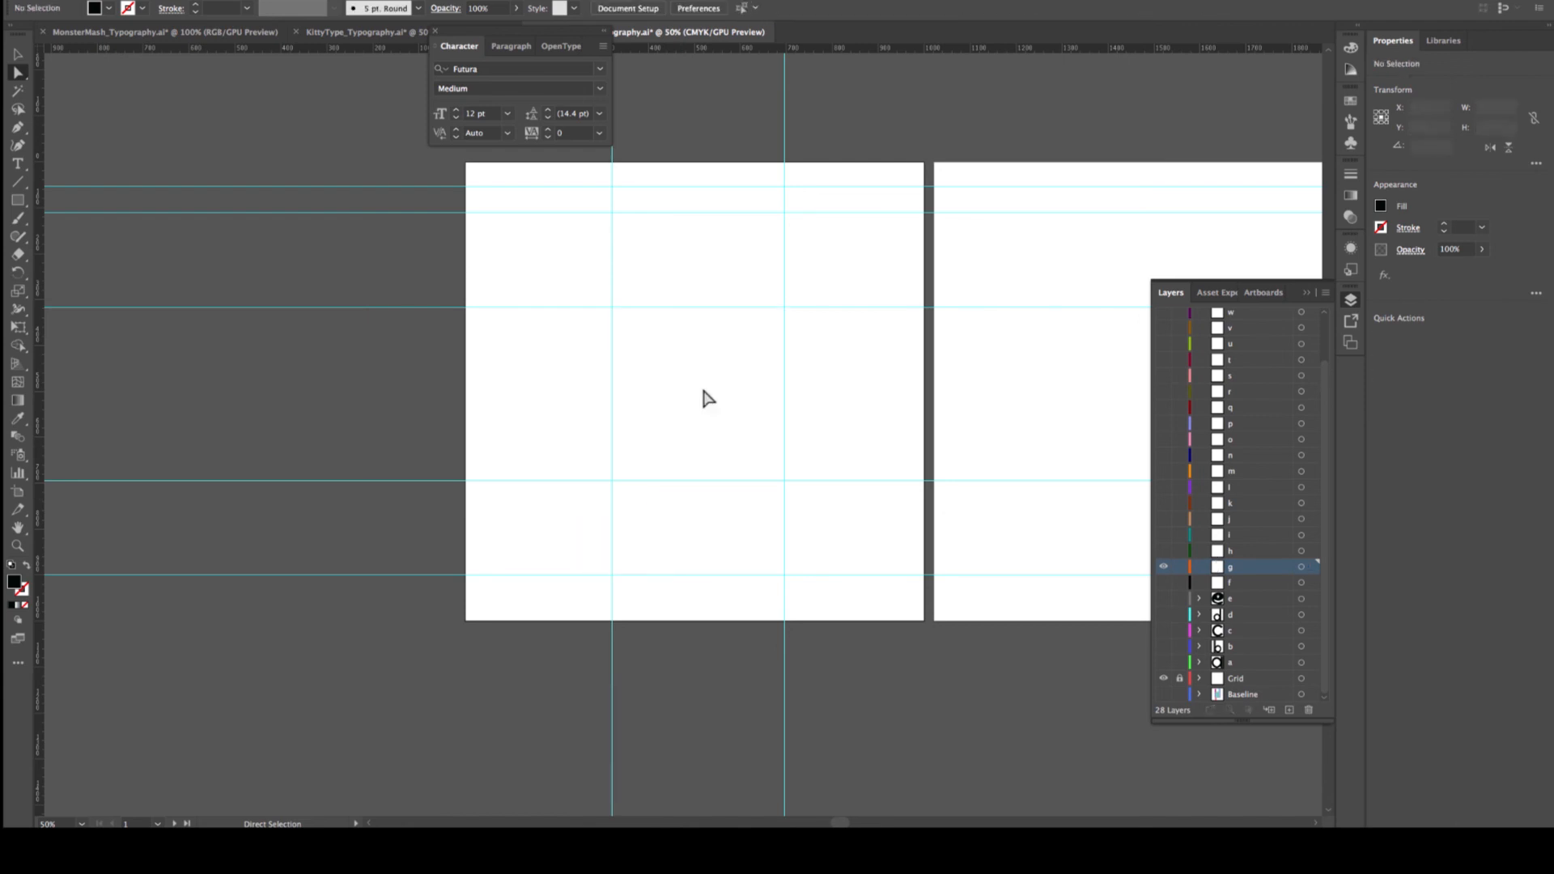
scroll(691, 470, "down", 1)
scroll(560, 502, "up", 1)
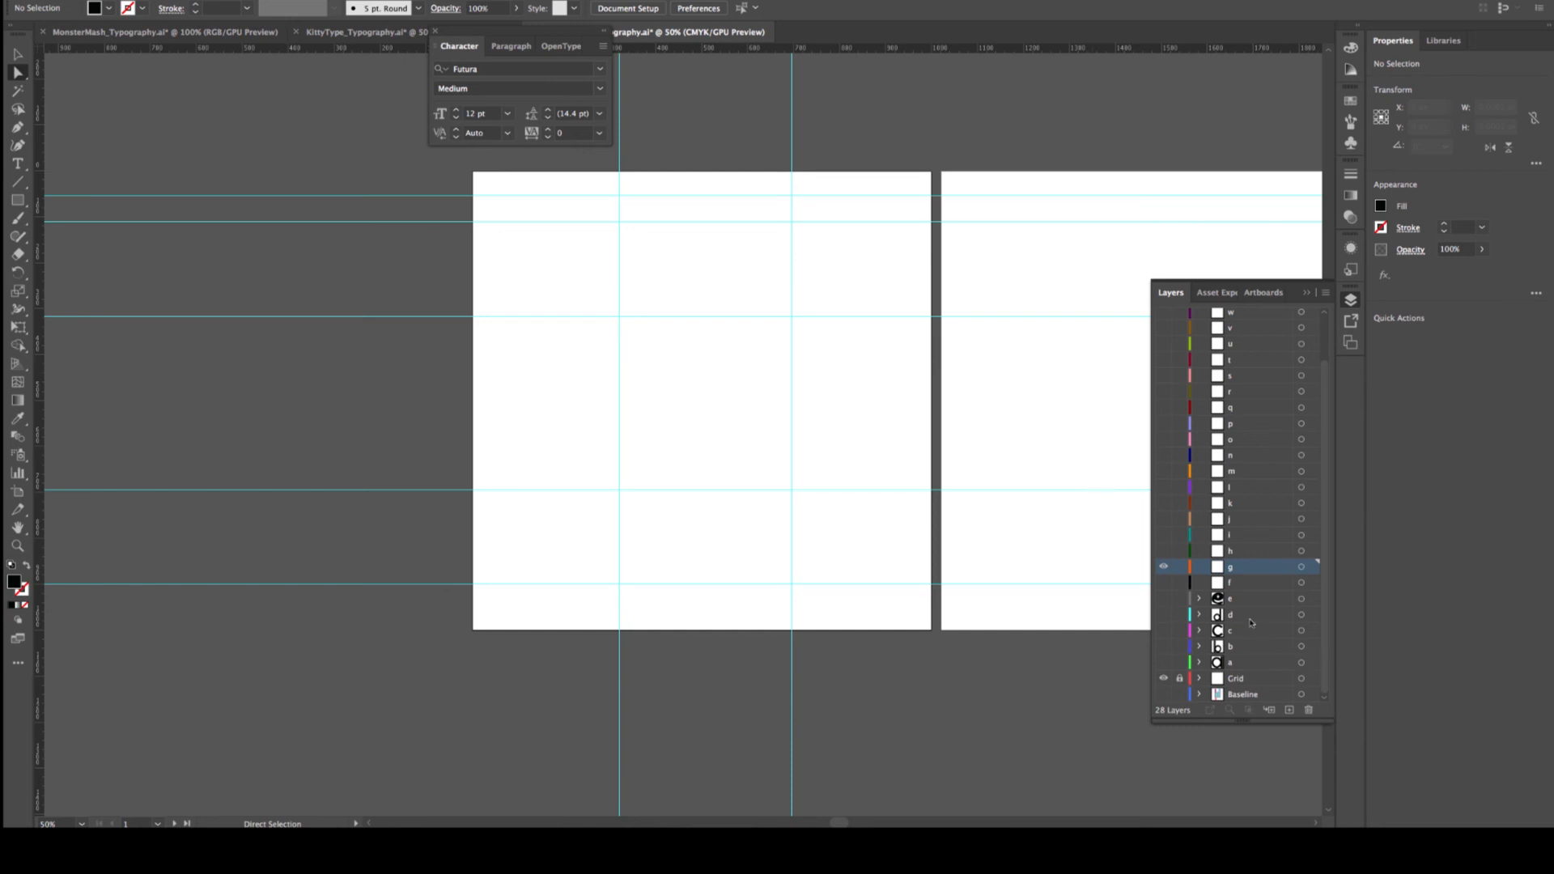
scroll(721, 468, "right", 2)
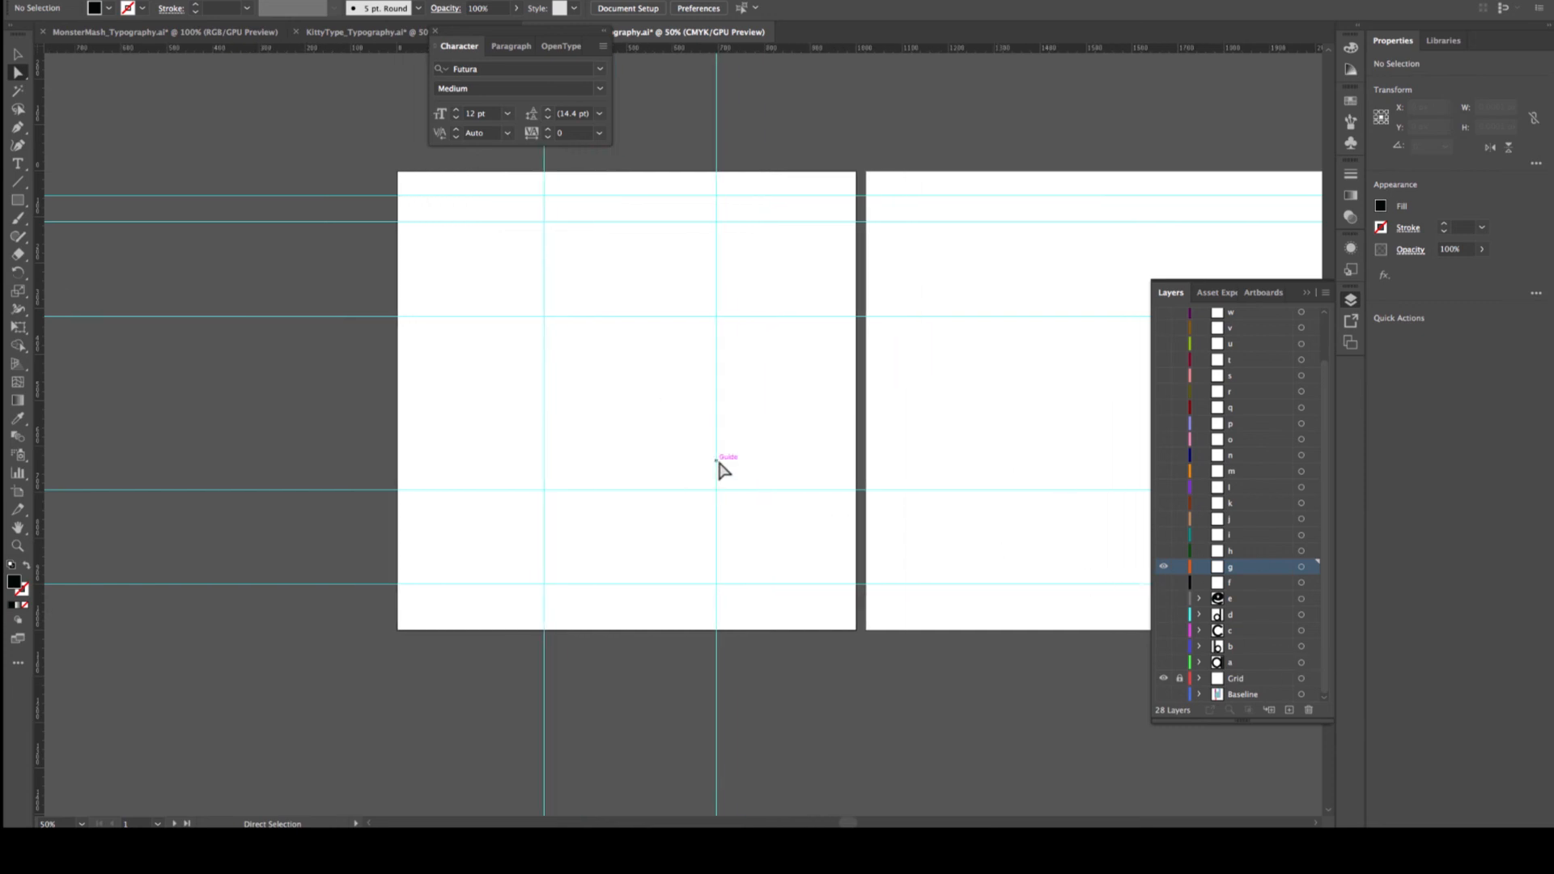
scroll(723, 469, "down", 1)
scroll(723, 470, "right", 1)
scroll(723, 470, "up", 3)
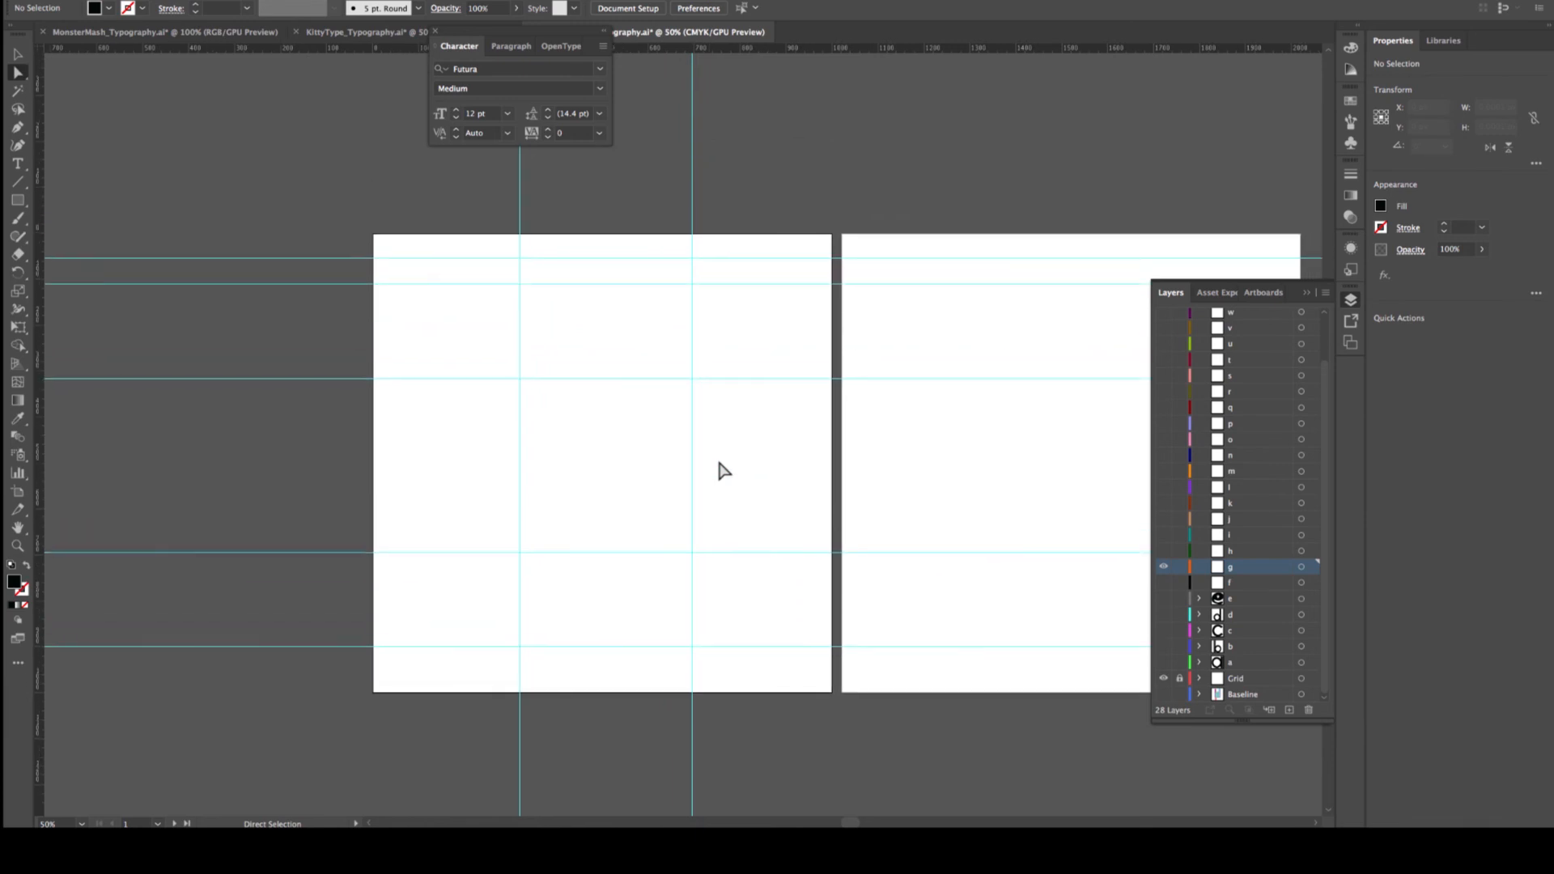
scroll(723, 469, "right", 1)
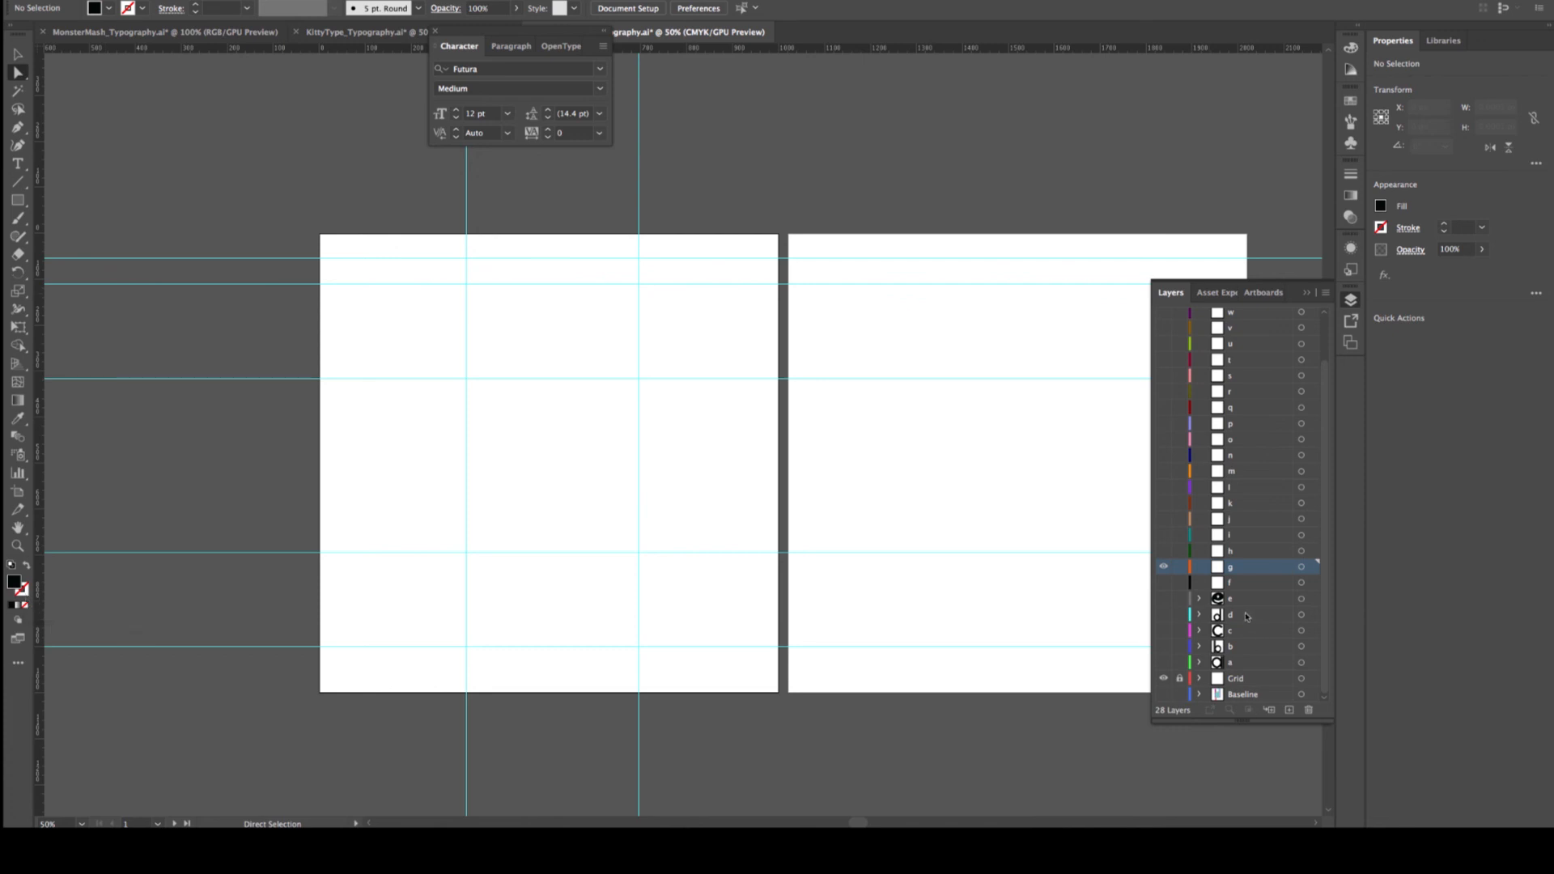
Try to draw a looped, e-like letter with the Curvature tool using the black fill
left_click(19, 147)
left_click(438, 431)
left_click(601, 512)
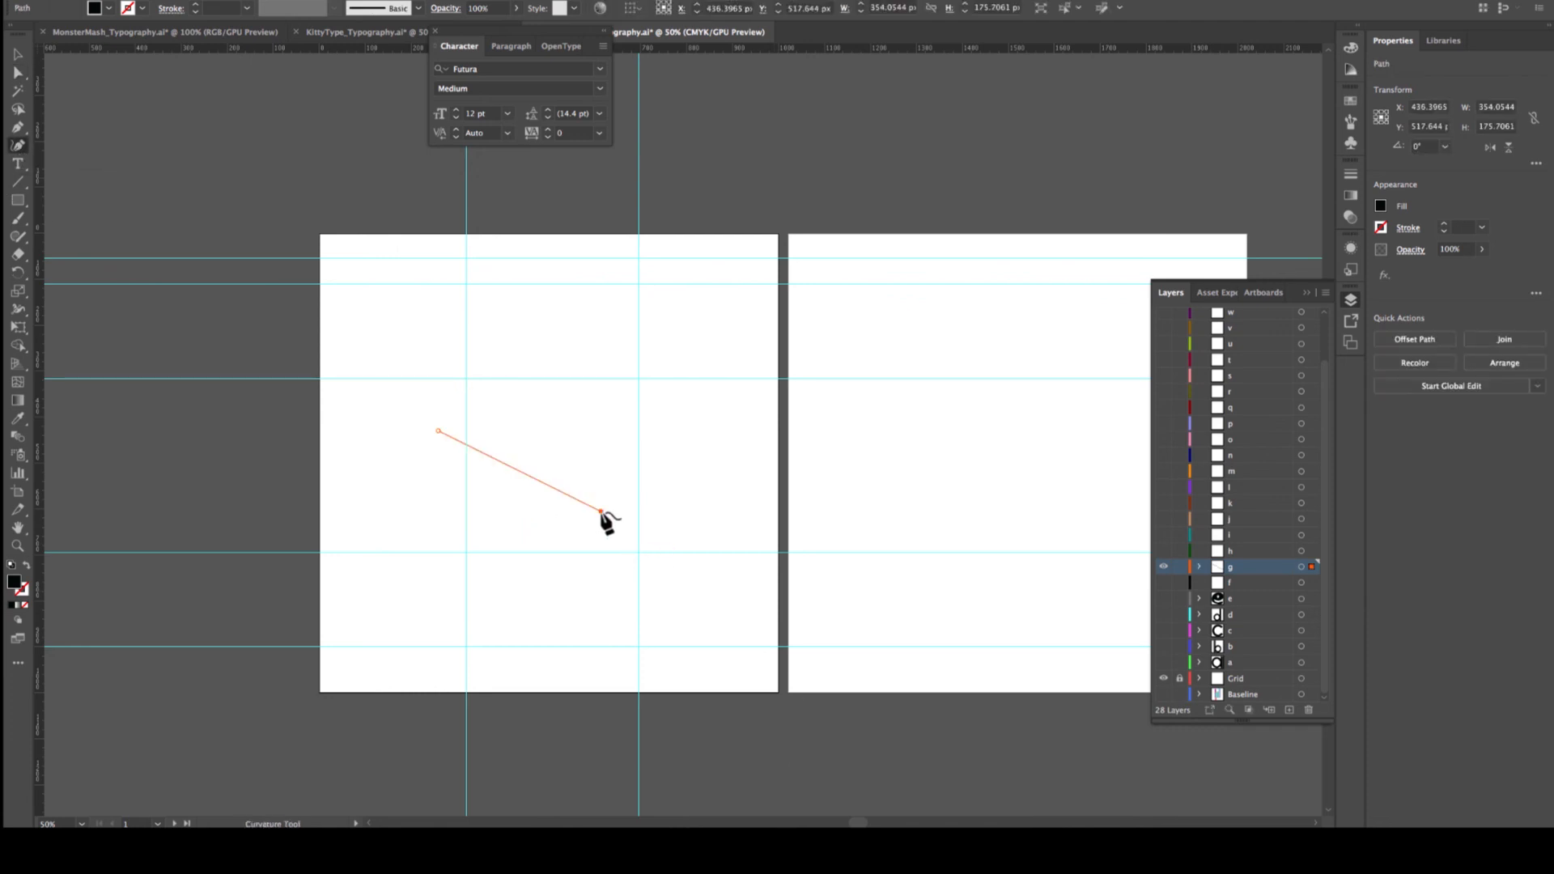
left_click(664, 466)
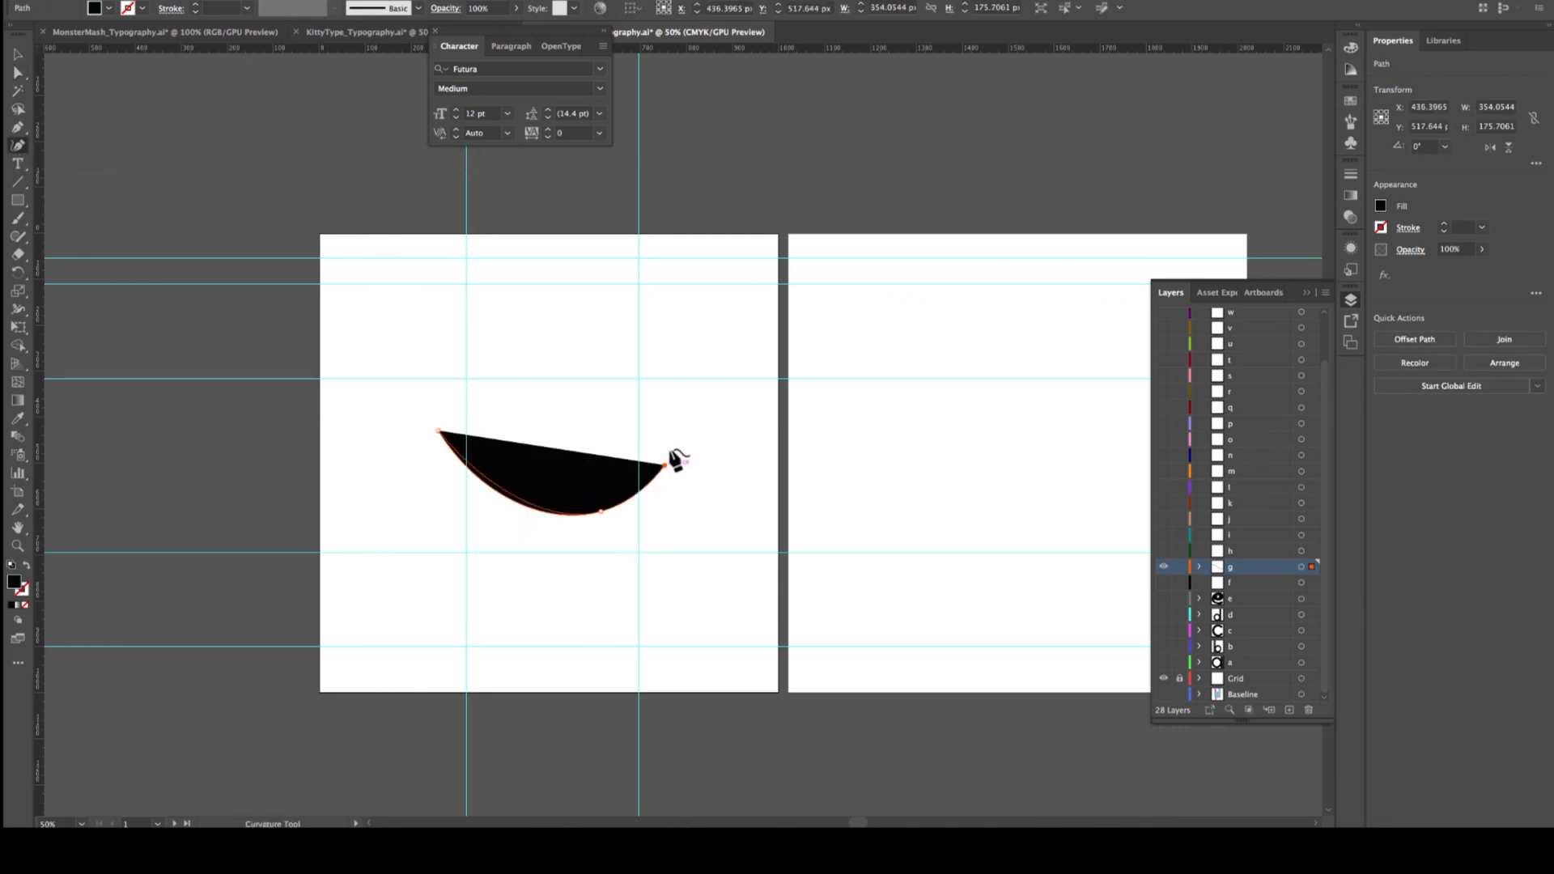
left_click(639, 370)
left_click(536, 388)
left_click(484, 517)
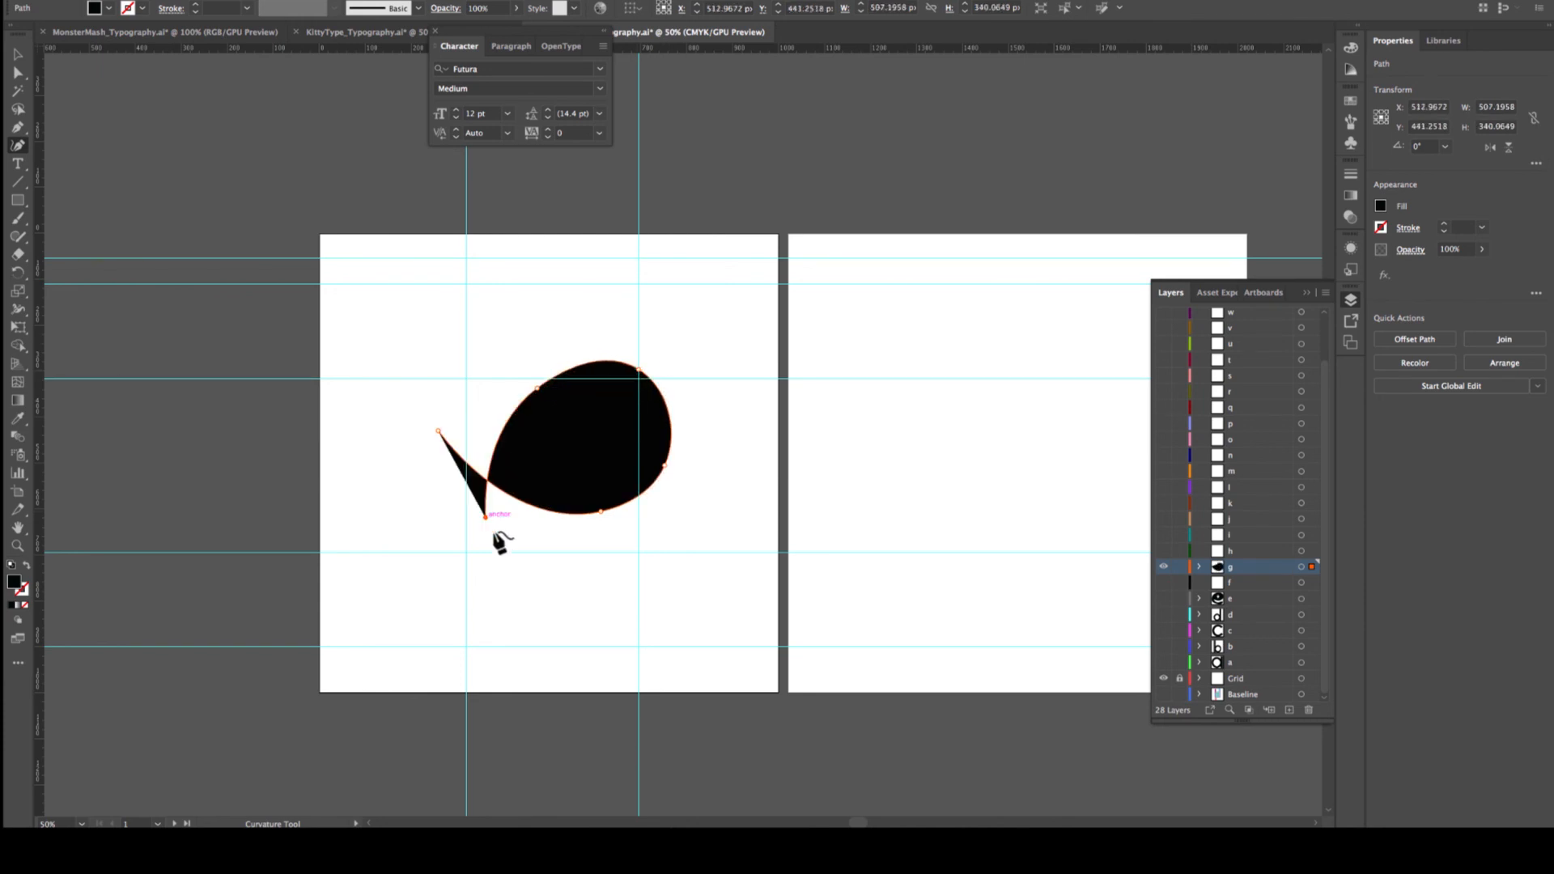
left_click(629, 539)
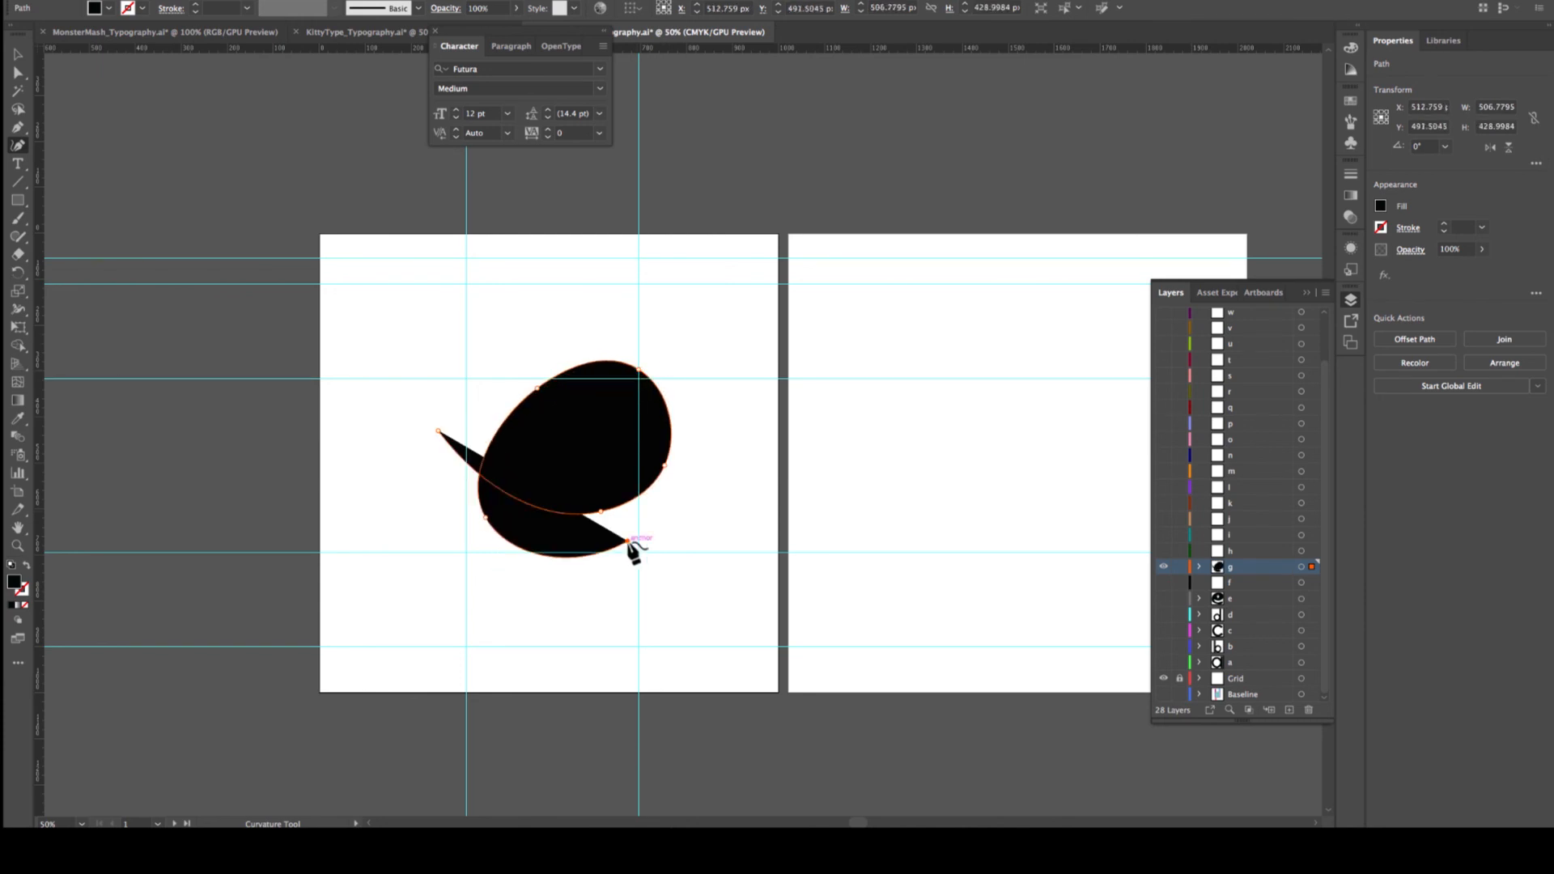
left_click(670, 514)
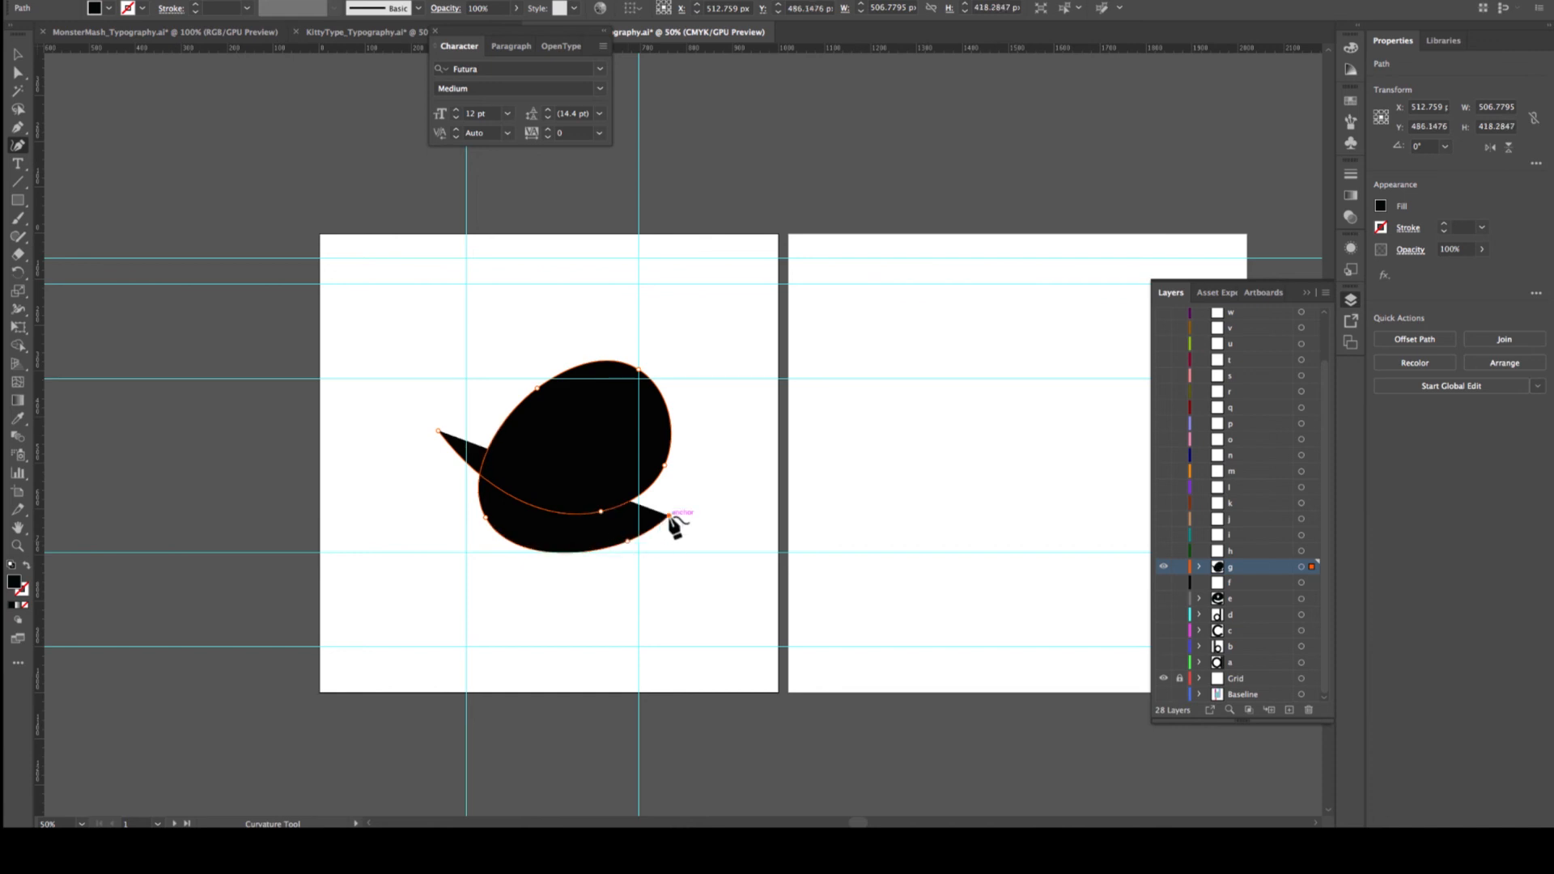
Undo the last anchor of the black-filled curve and delete the whole shape
key("ctrl+z")
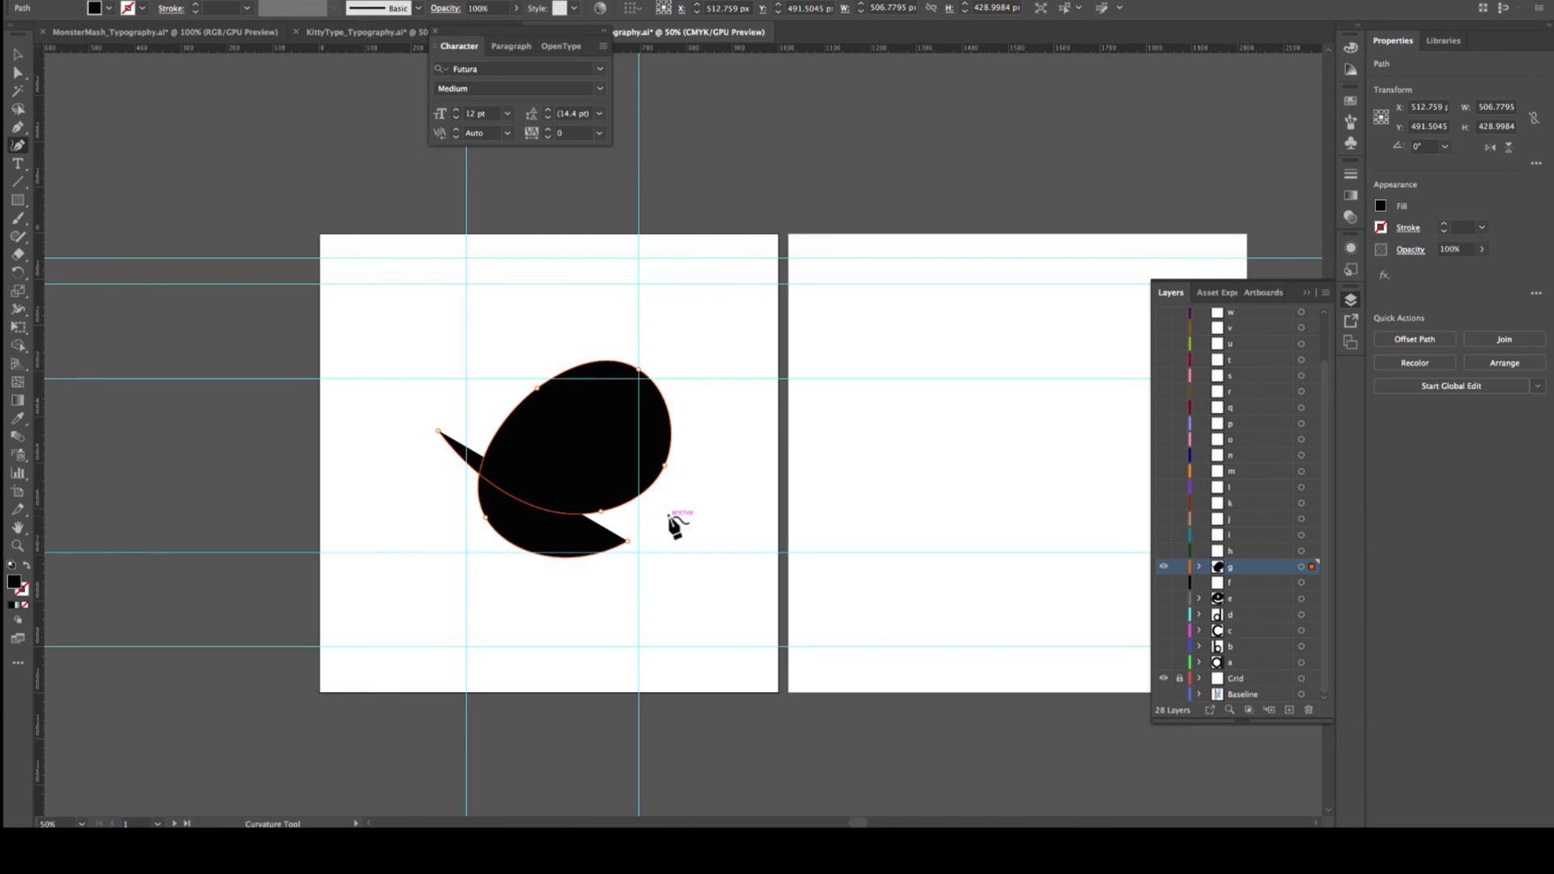
key("v")
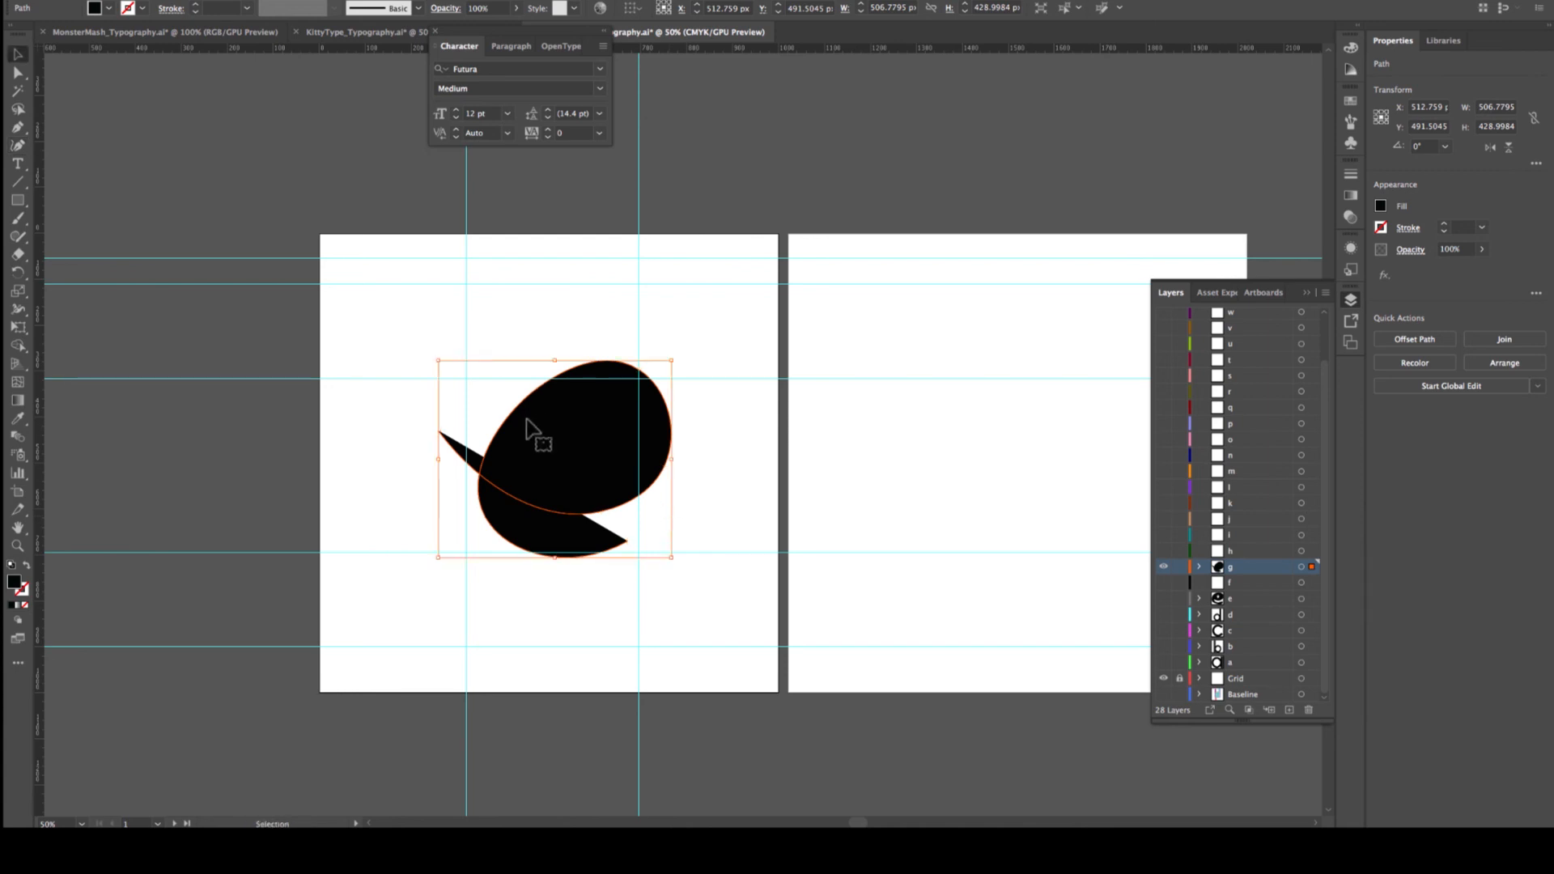
key("Delete")
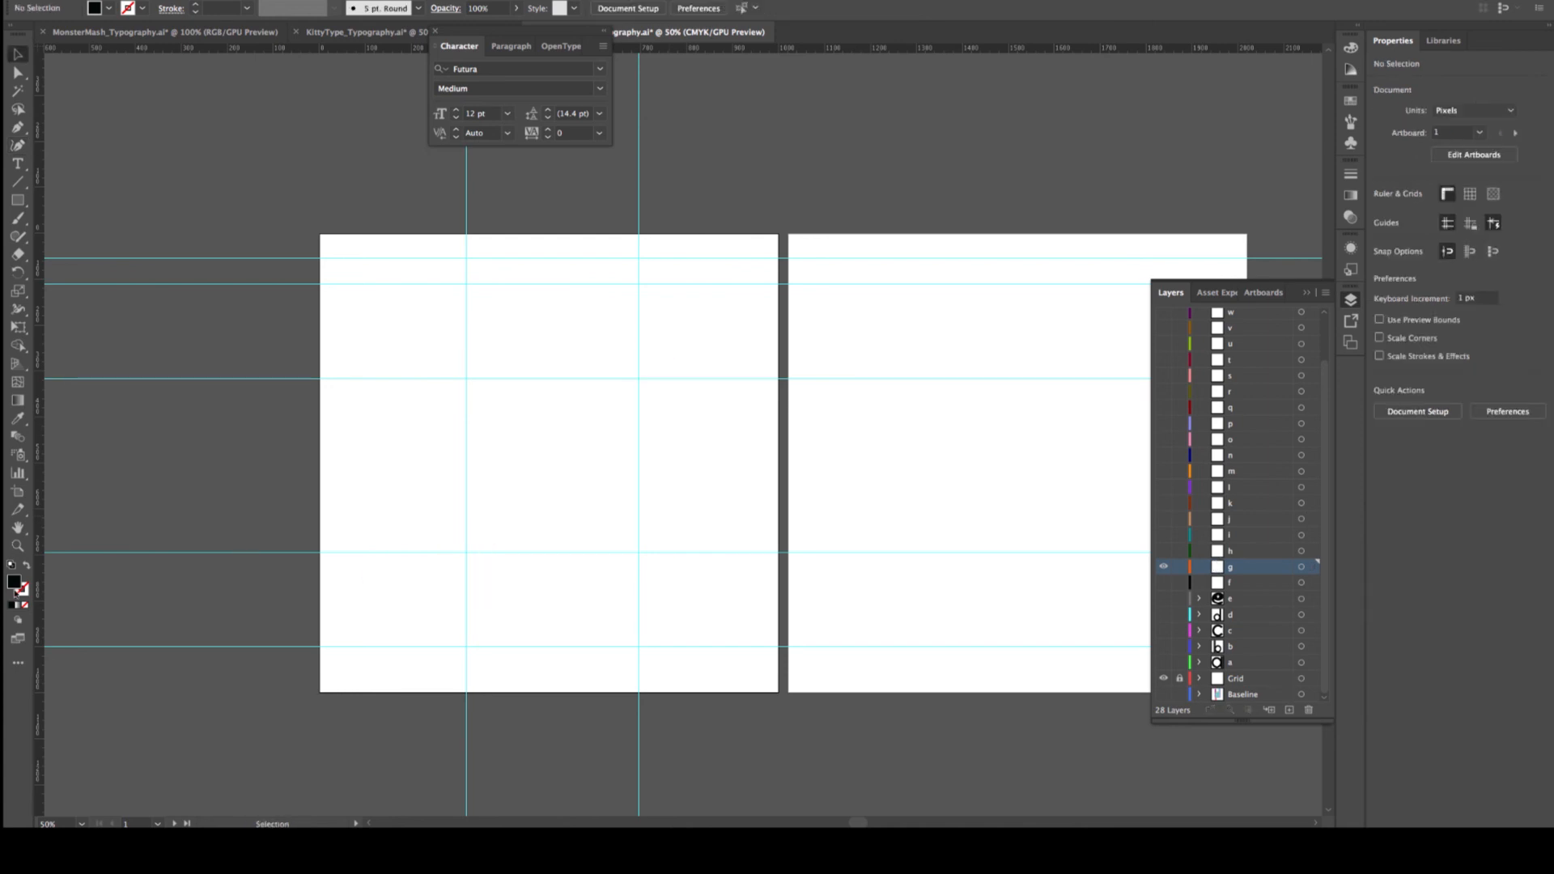
double_click(14, 582)
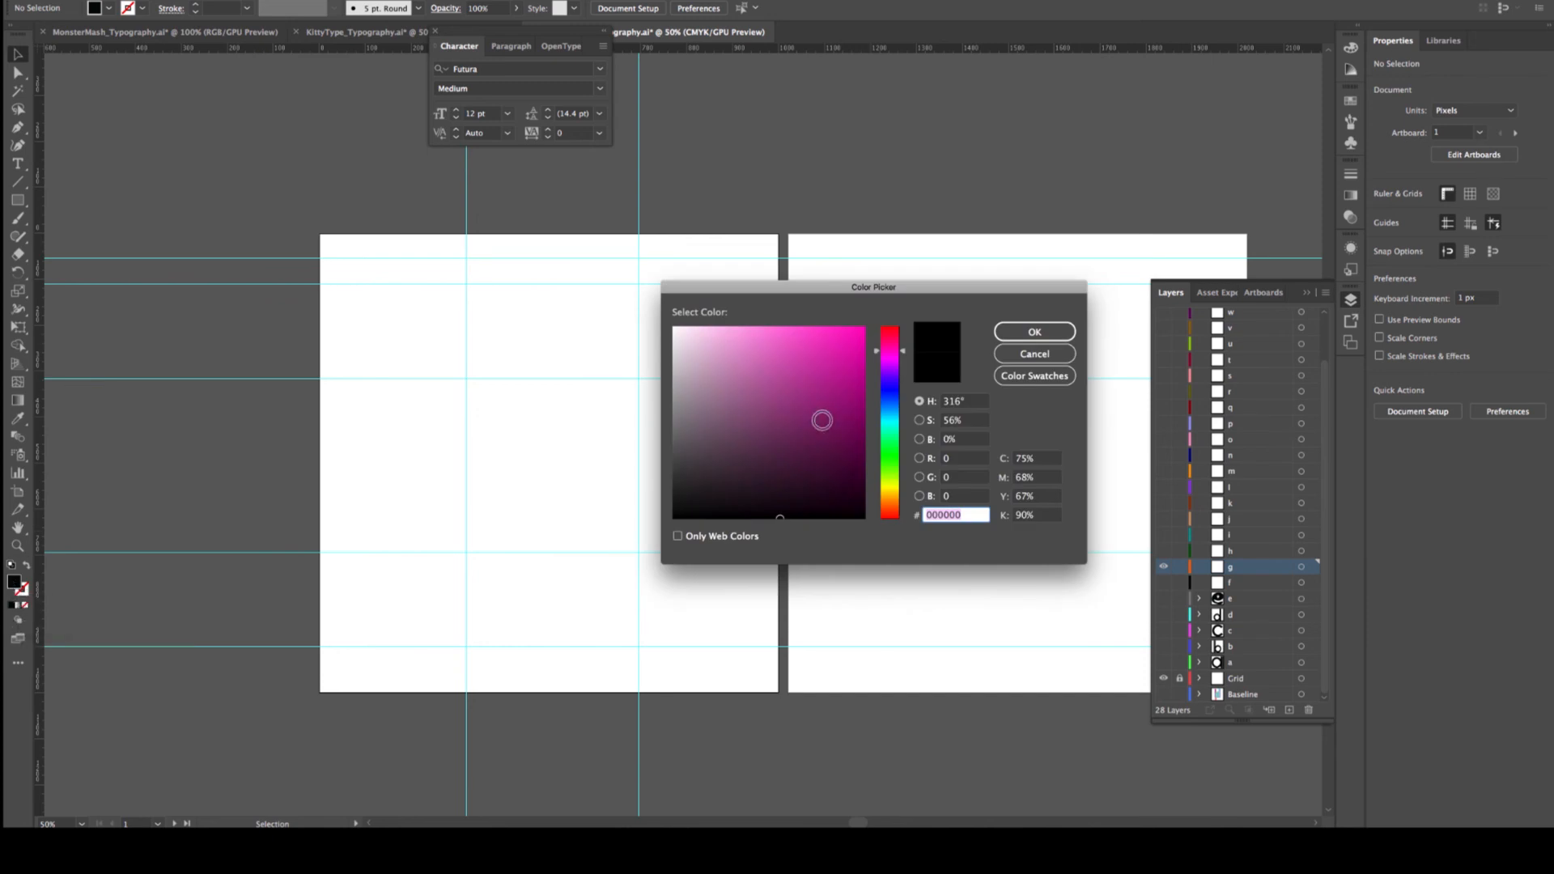
left_click(1035, 354)
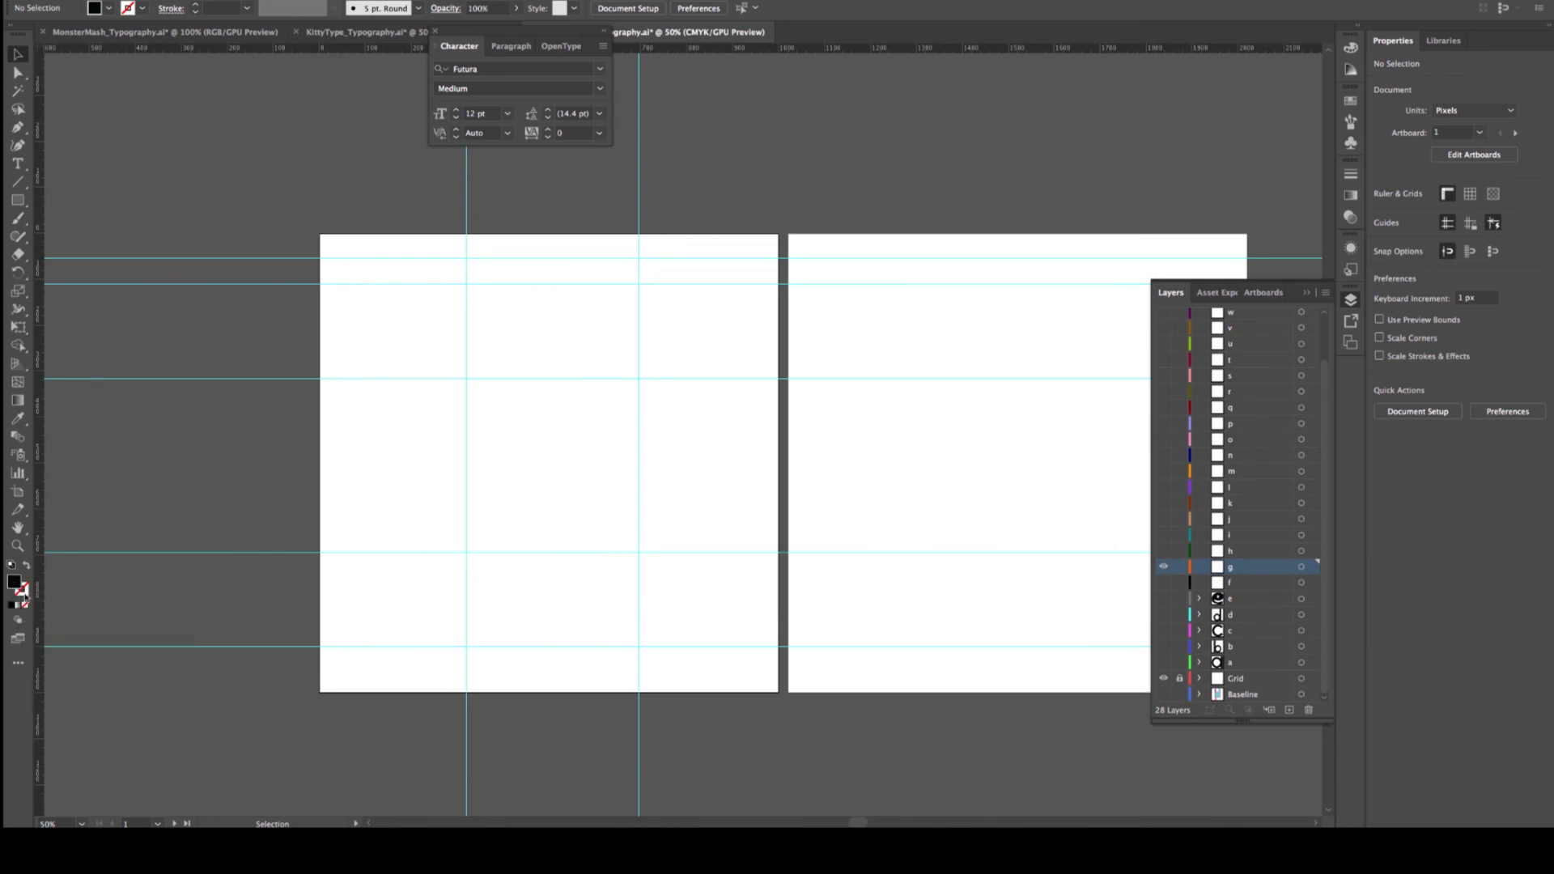
double_click(14, 582)
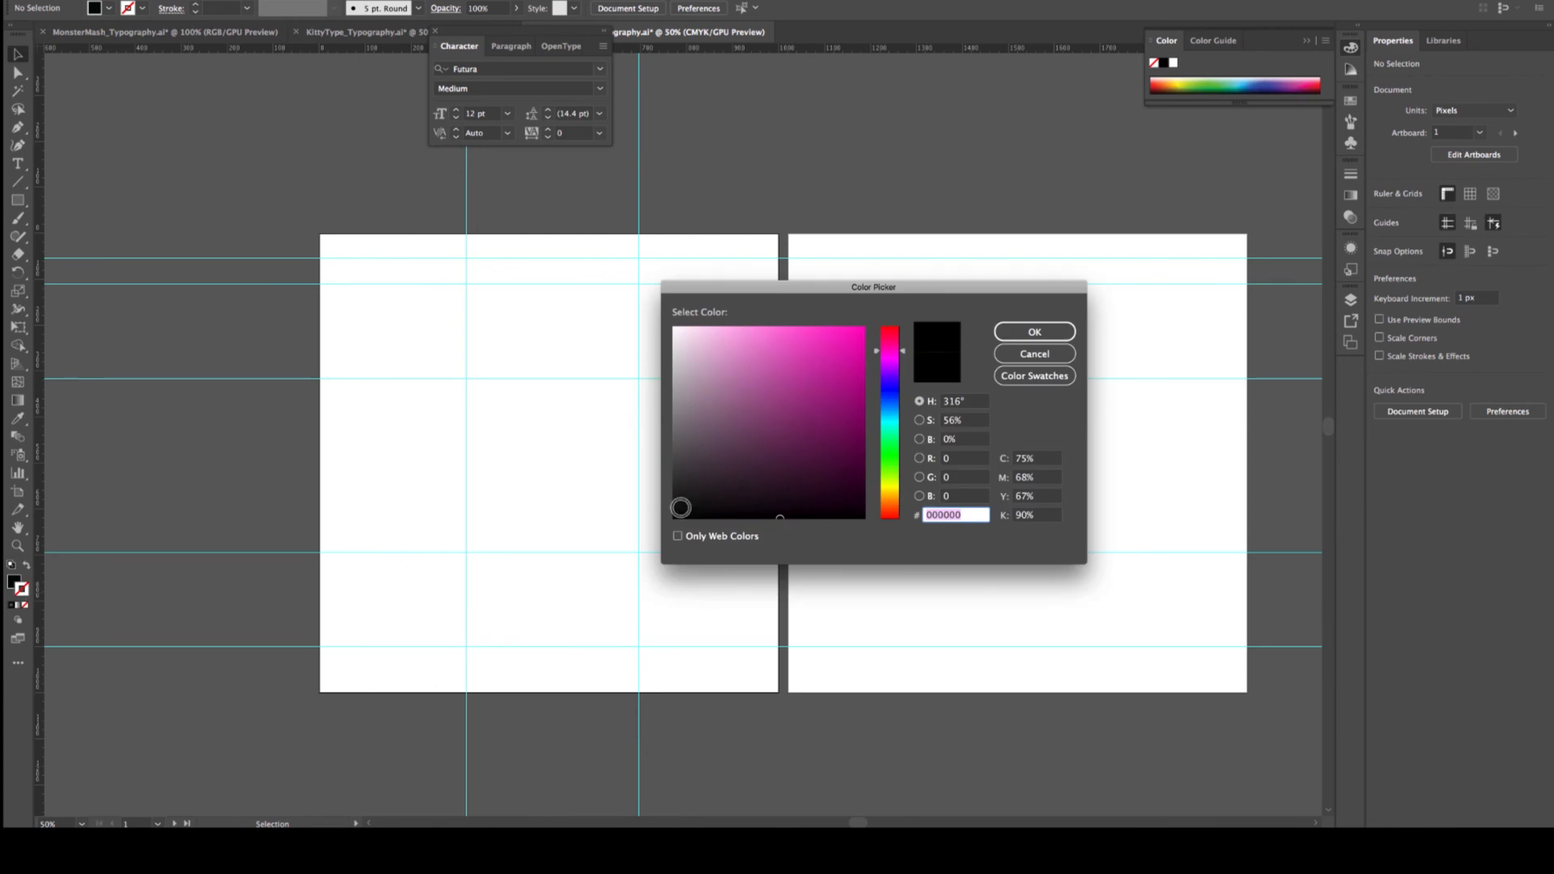
left_click(1051, 334)
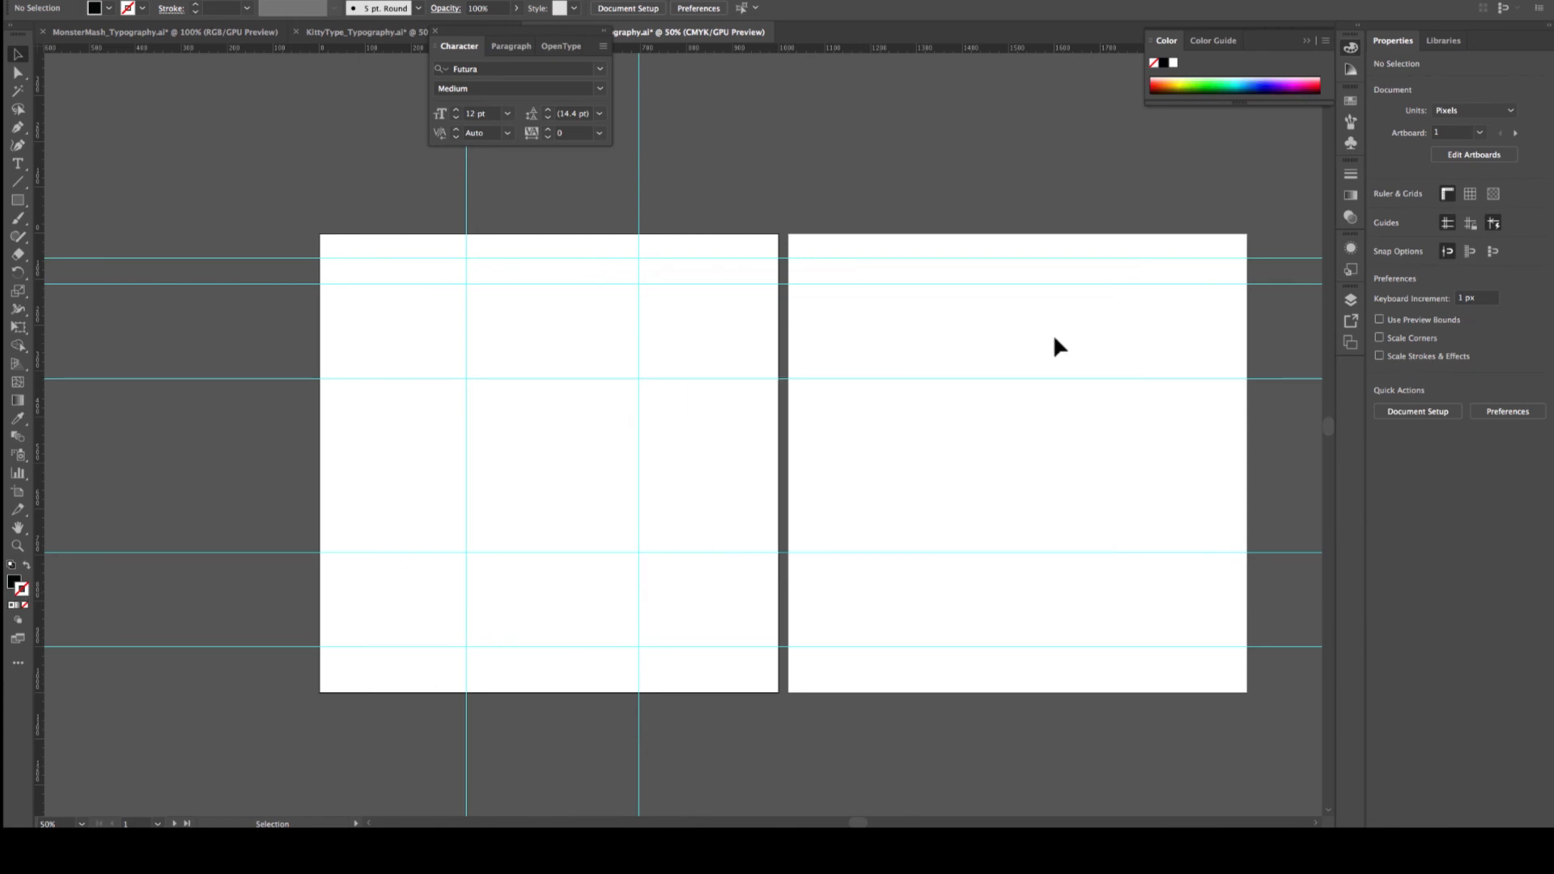
Turn on the stroke and set its colour to black (000000)
left_click(12, 605)
double_click(20, 596)
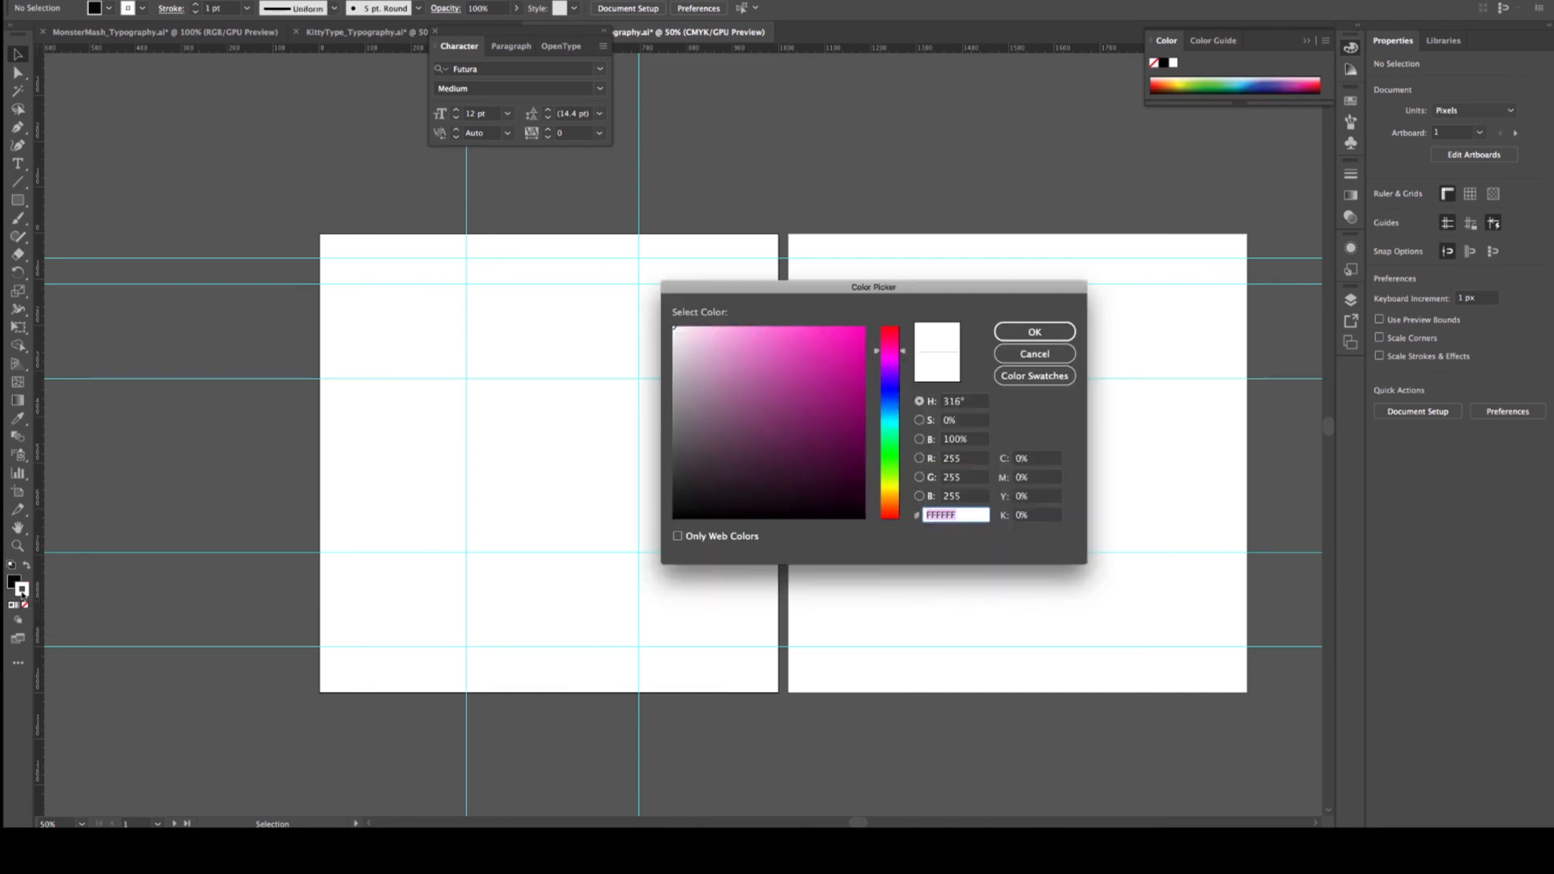
left_click_drag(804, 497, 883, 527)
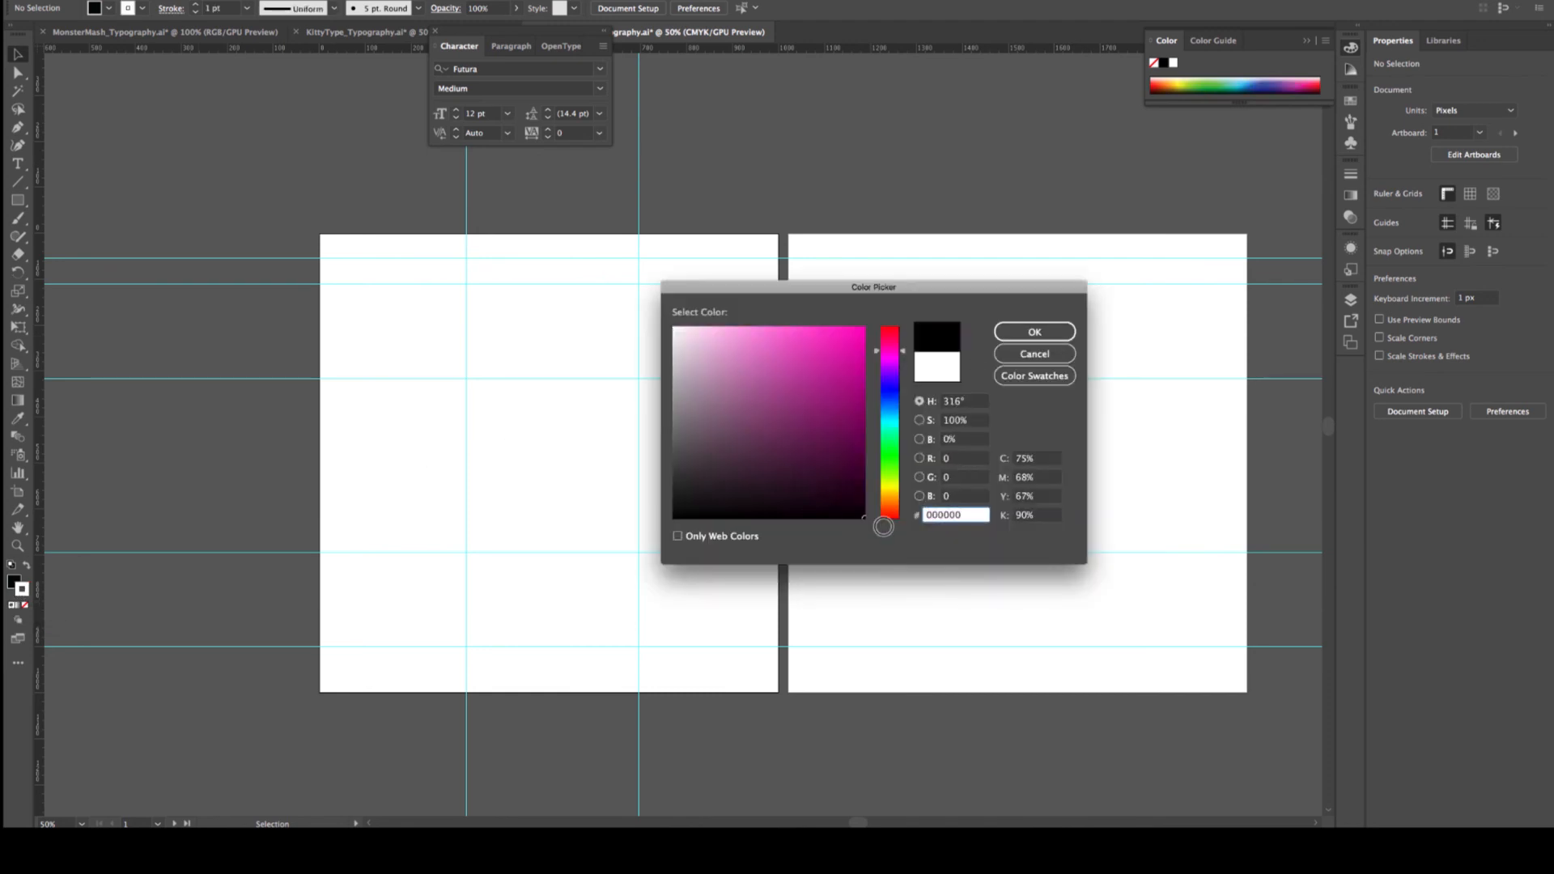
left_click(1057, 333)
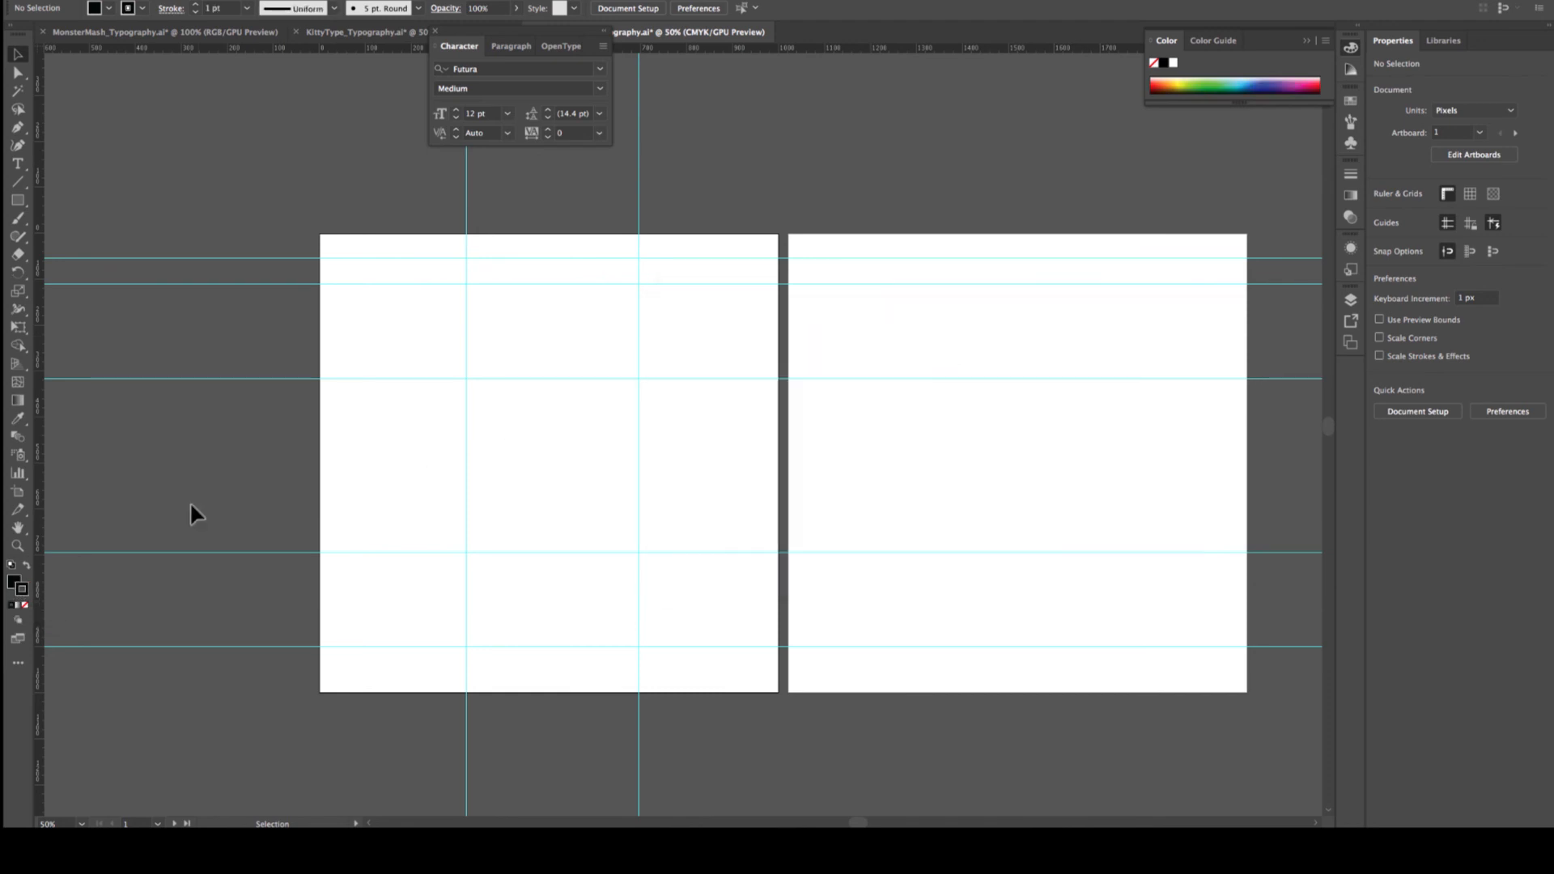
Set the fill to None, leaving only the black stroke for drawing
double_click(14, 582)
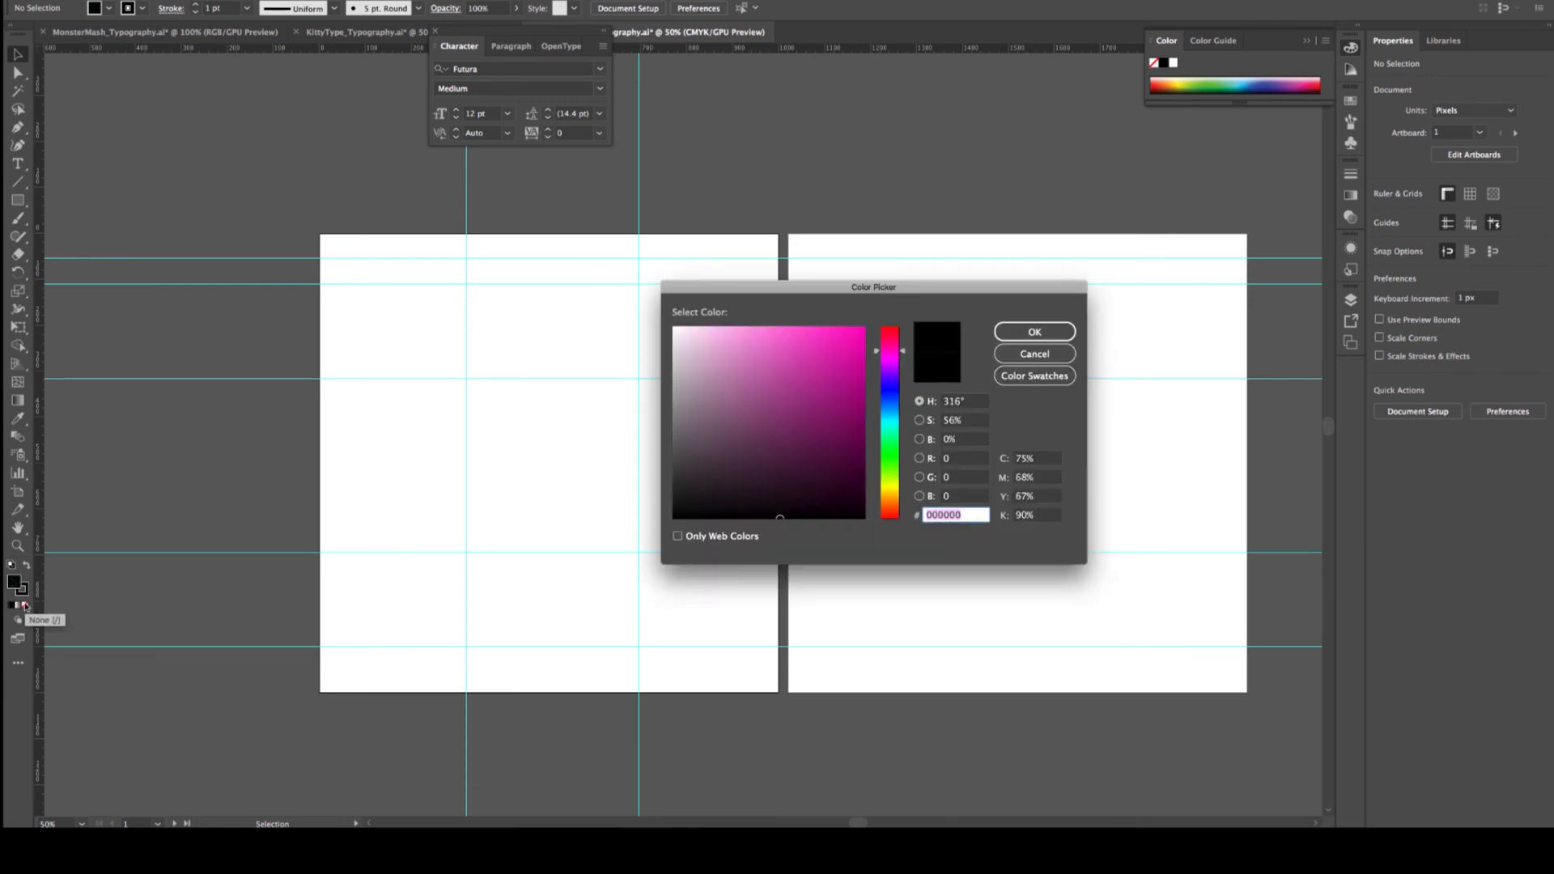
left_click(1035, 353)
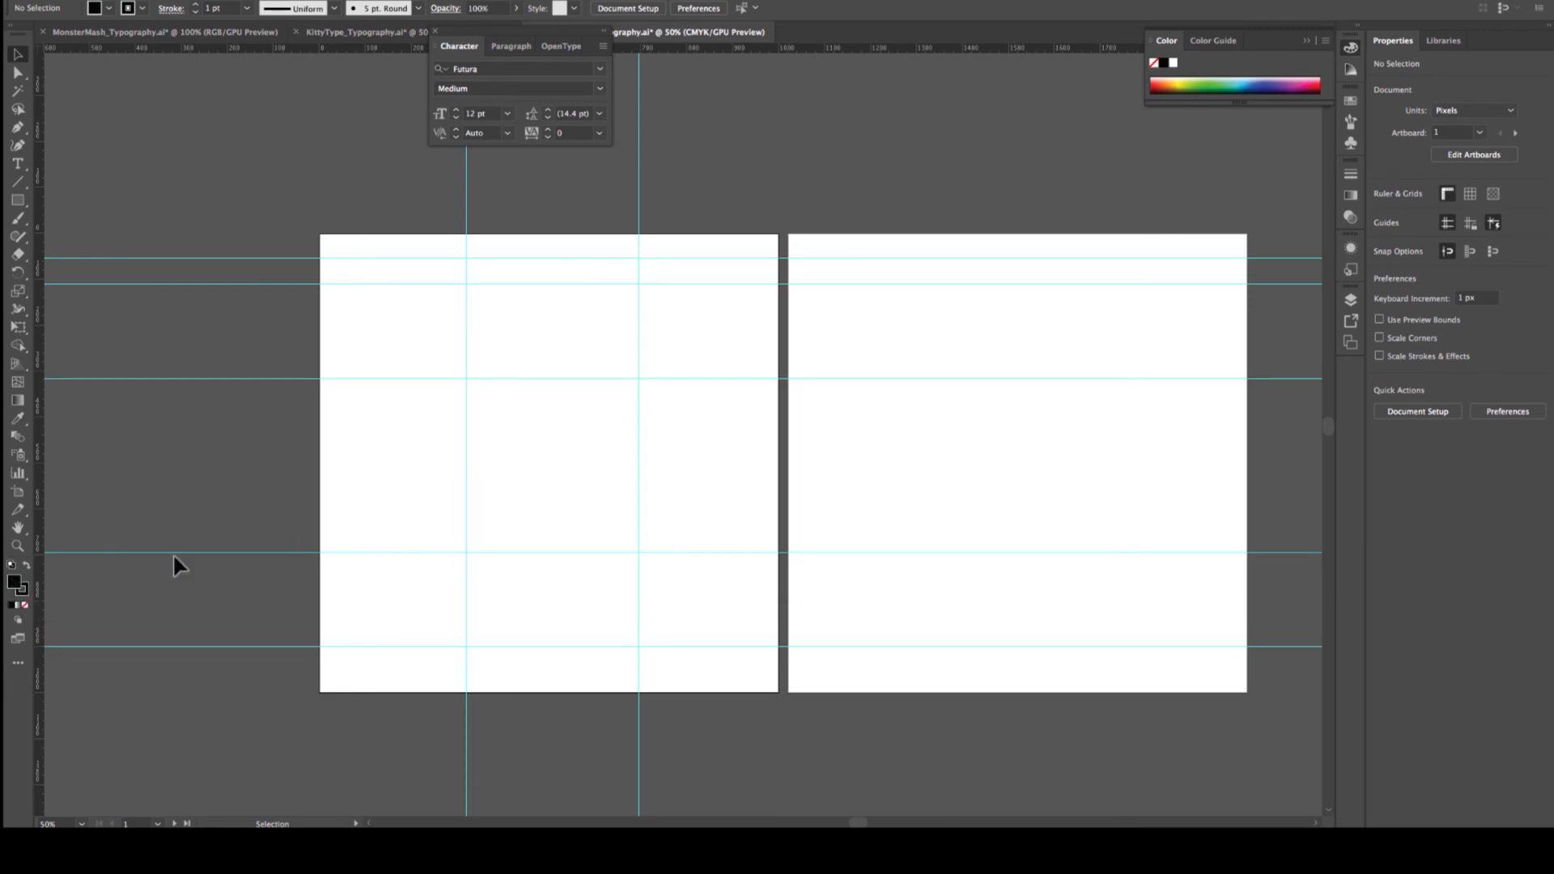
left_click(26, 604)
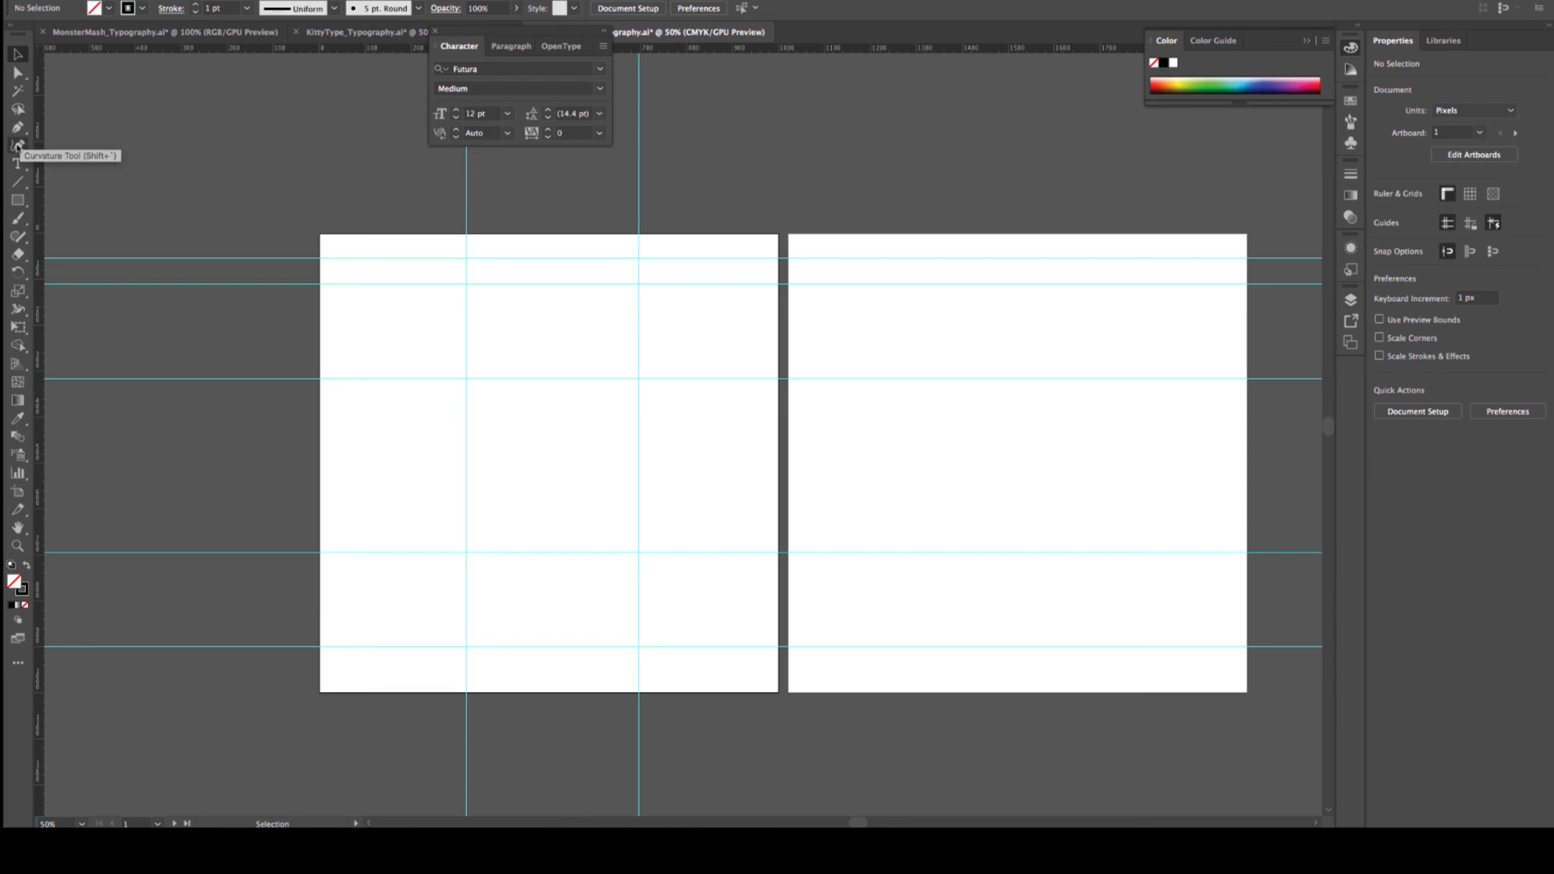
With the Curvature tool, draw an open looped e path about 465 by 365 px, from its crossbar around the bowl to the lower-right tail
left_click(17, 147)
left_click(456, 469)
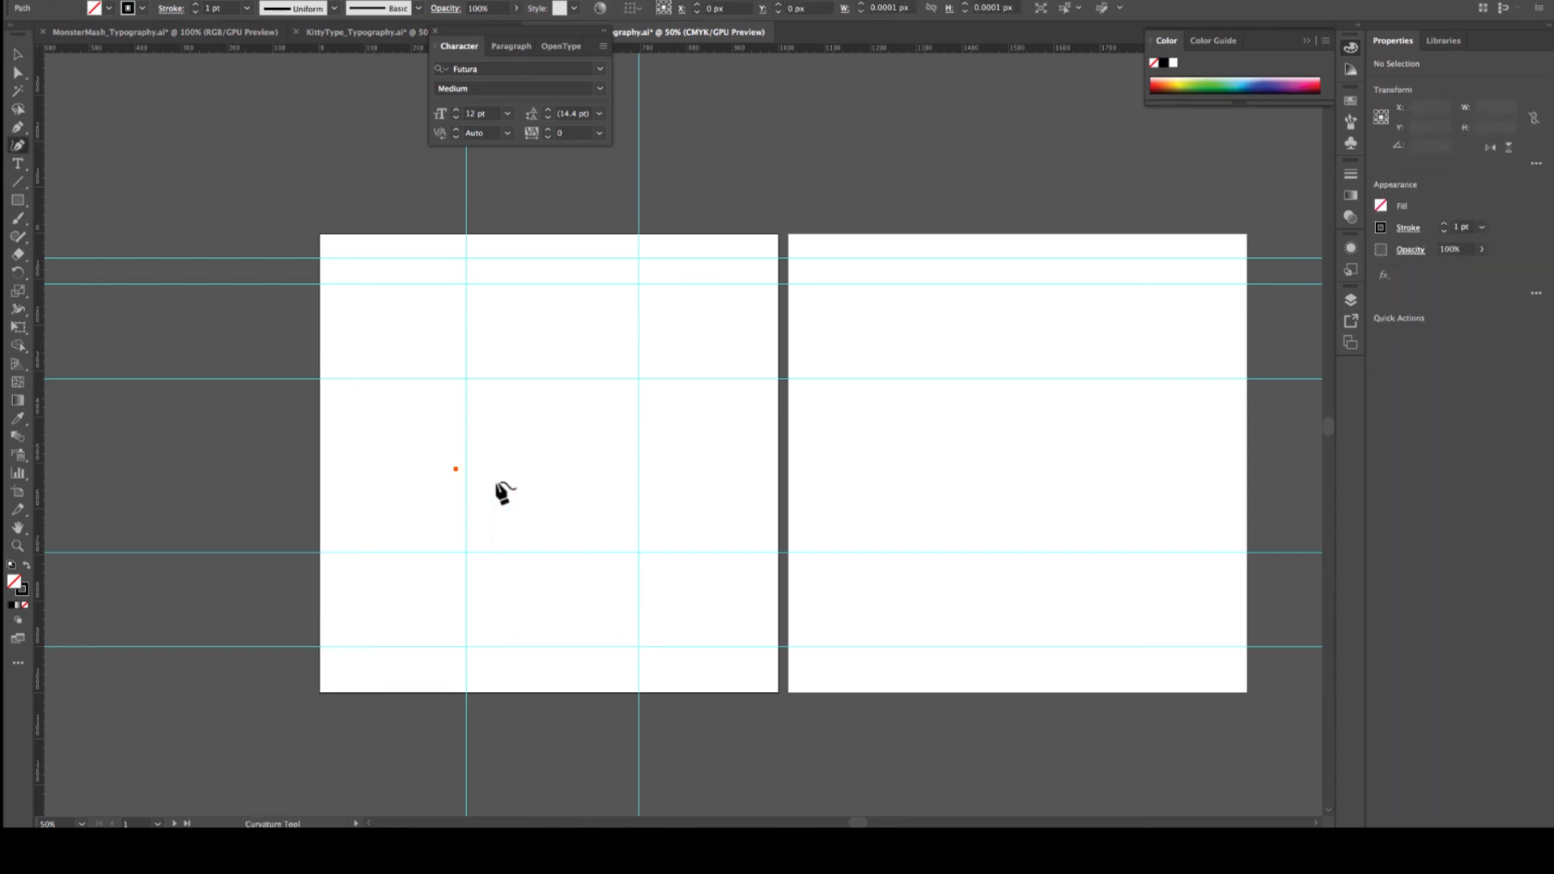
left_click(547, 481)
left_click(630, 458)
left_click(633, 409)
left_click(591, 379)
left_click(507, 392)
left_click(488, 457)
left_click(494, 511)
left_click(573, 539)
left_click(635, 502)
left_click(669, 488)
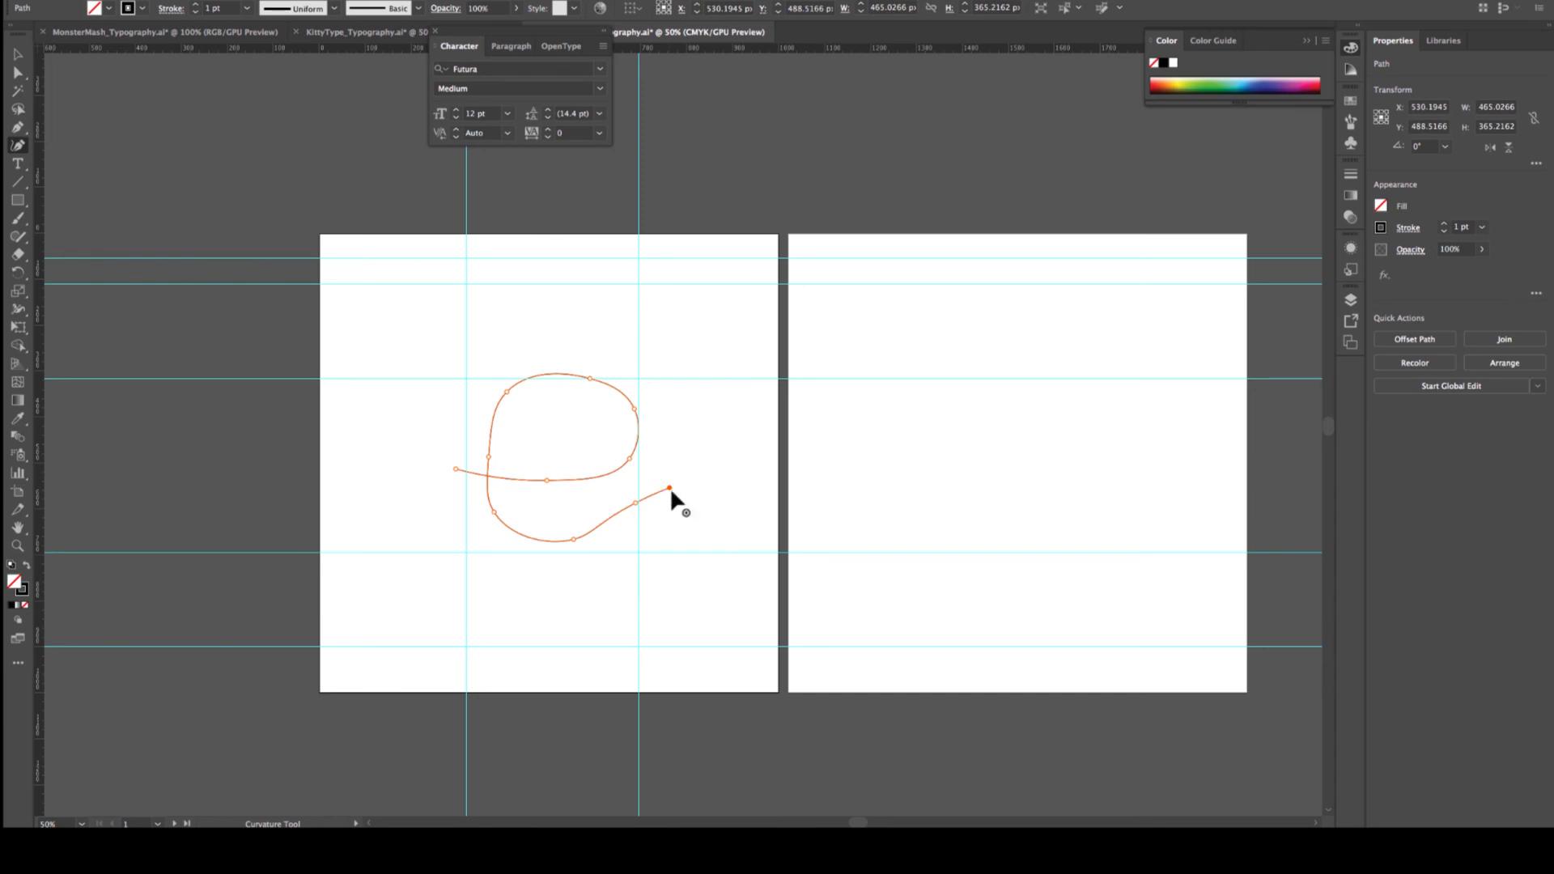
Set the looped e path's stroke weight to 18 pt
scroll(671, 492, "down", 1)
key("v")
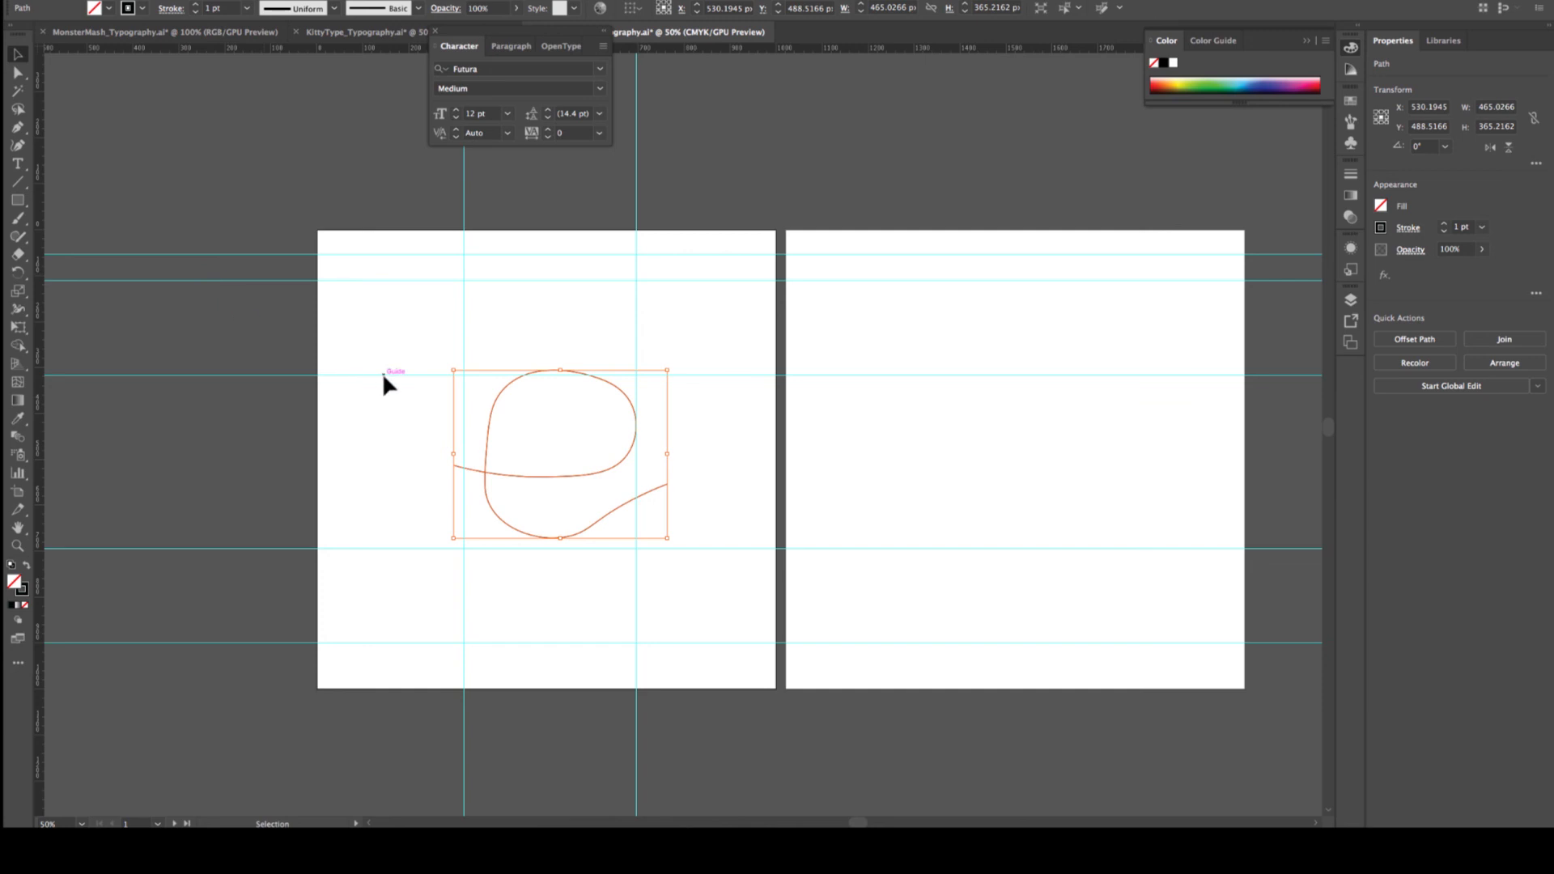
left_click(1445, 224)
left_click(1444, 224)
left_click(1444, 224)
left_click(1444, 224)
left_click(1445, 225)
left_click(1445, 225)
left_click(1445, 225)
left_click(1445, 225)
left_click(1445, 225)
left_click(1445, 225)
left_click(1445, 226)
left_click(1445, 226)
left_click(1445, 225)
left_click(1445, 225)
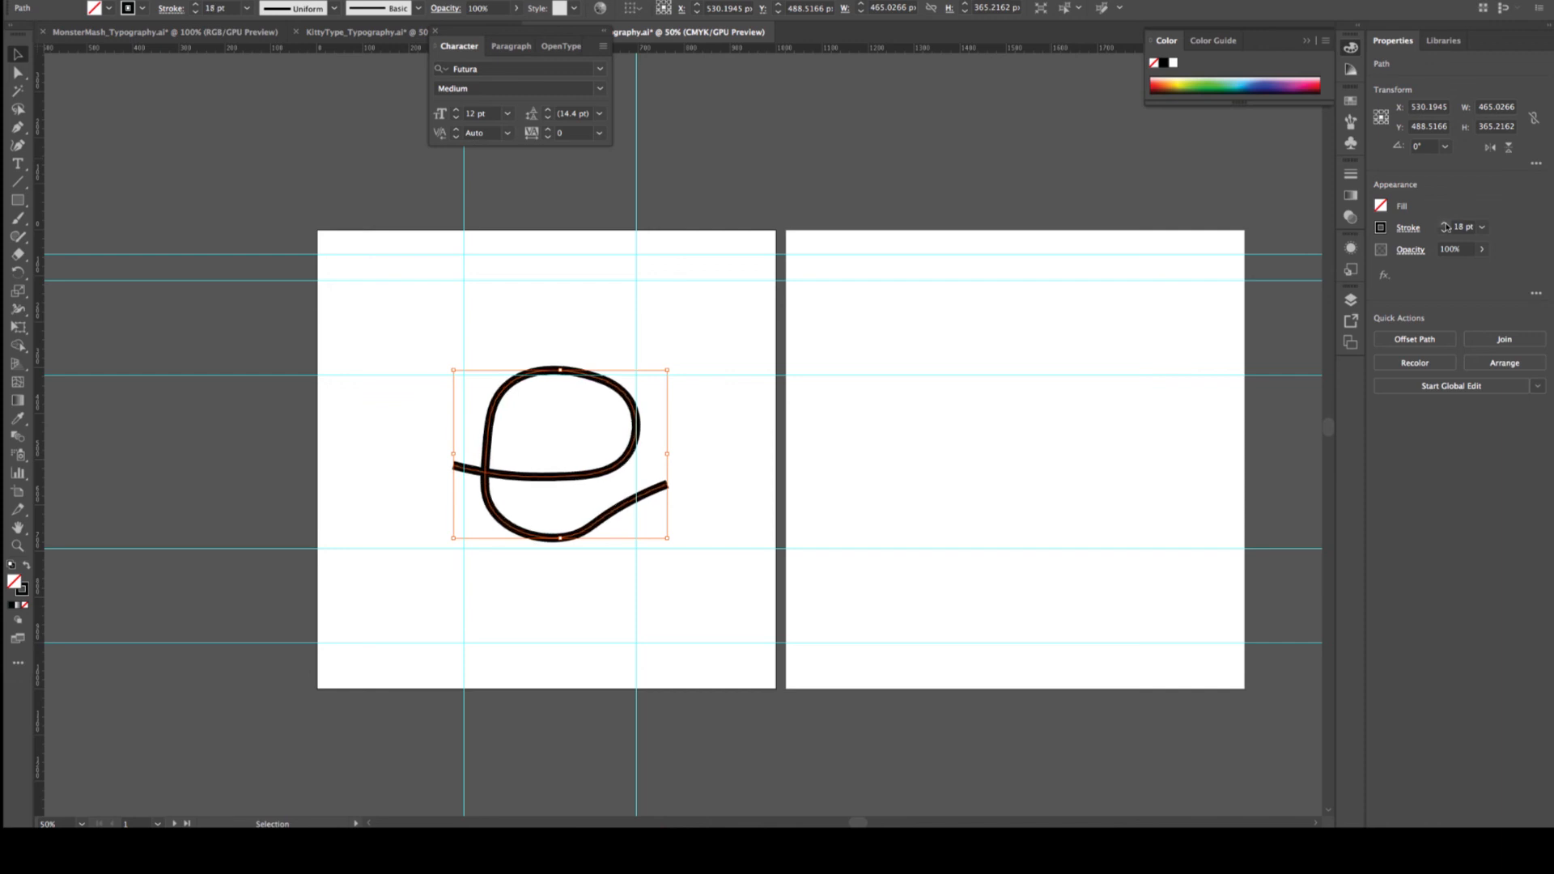
left_click(356, 413)
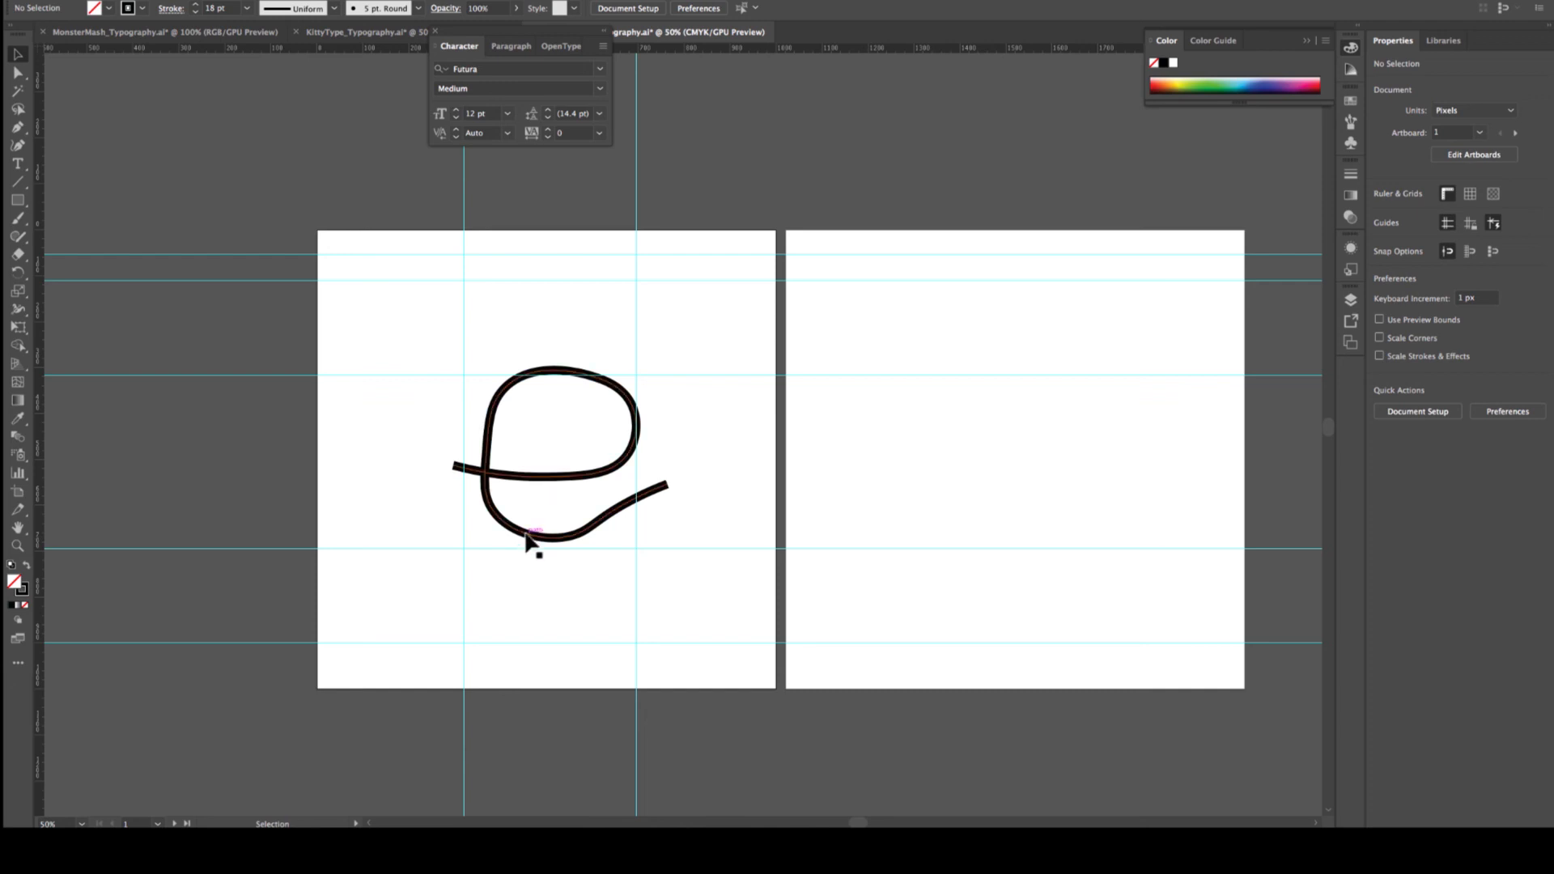
Convert the looped e path's 18 pt stroke into a filled shape with Outline Stroke
left_click(489, 444)
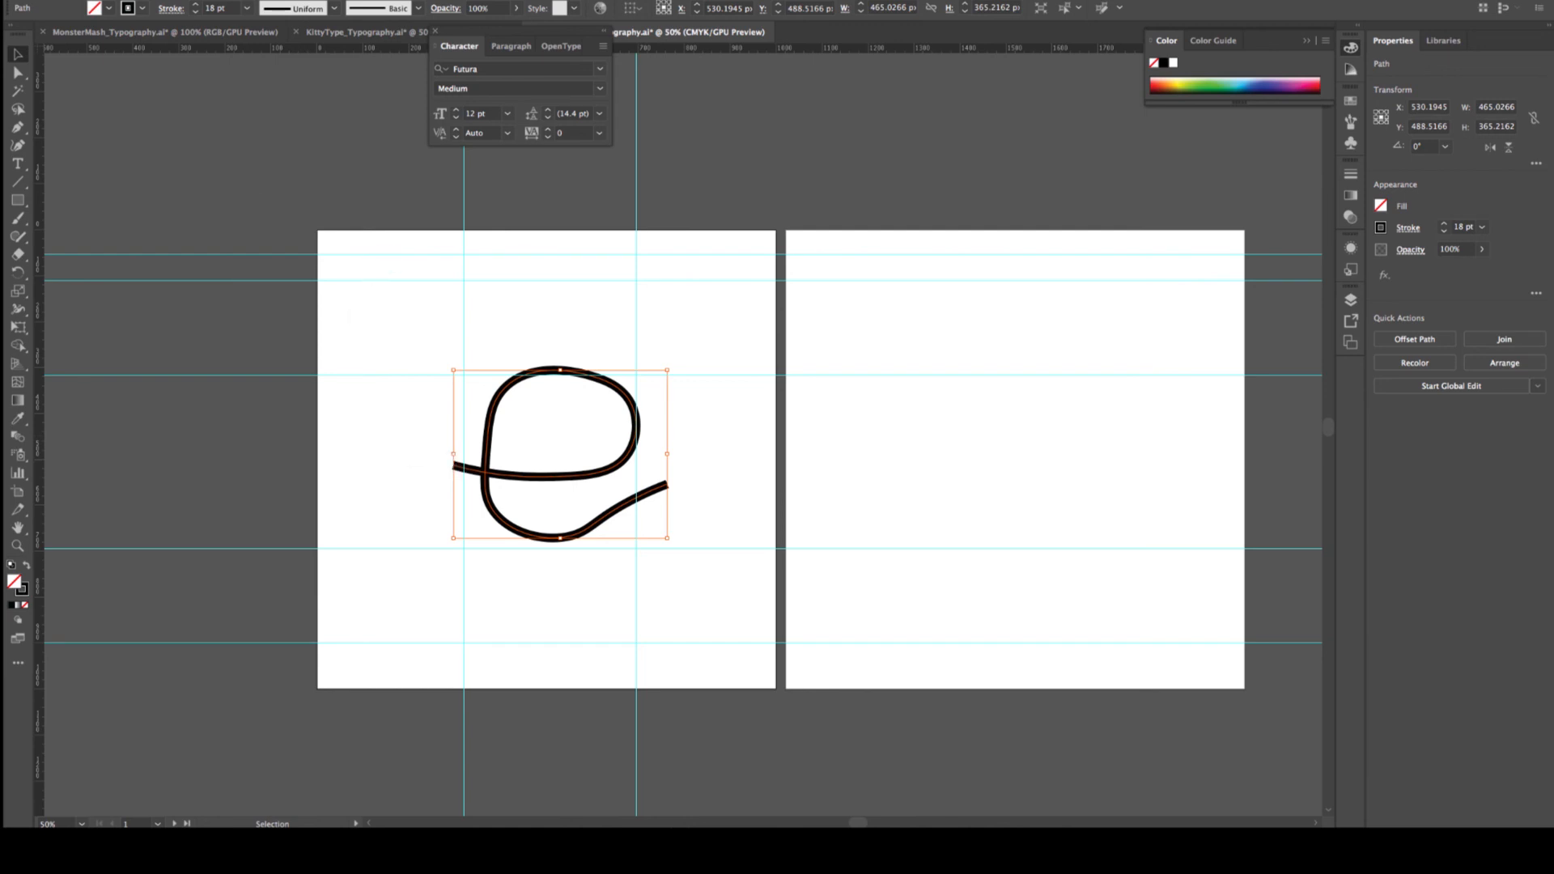
left_click(154, 0)
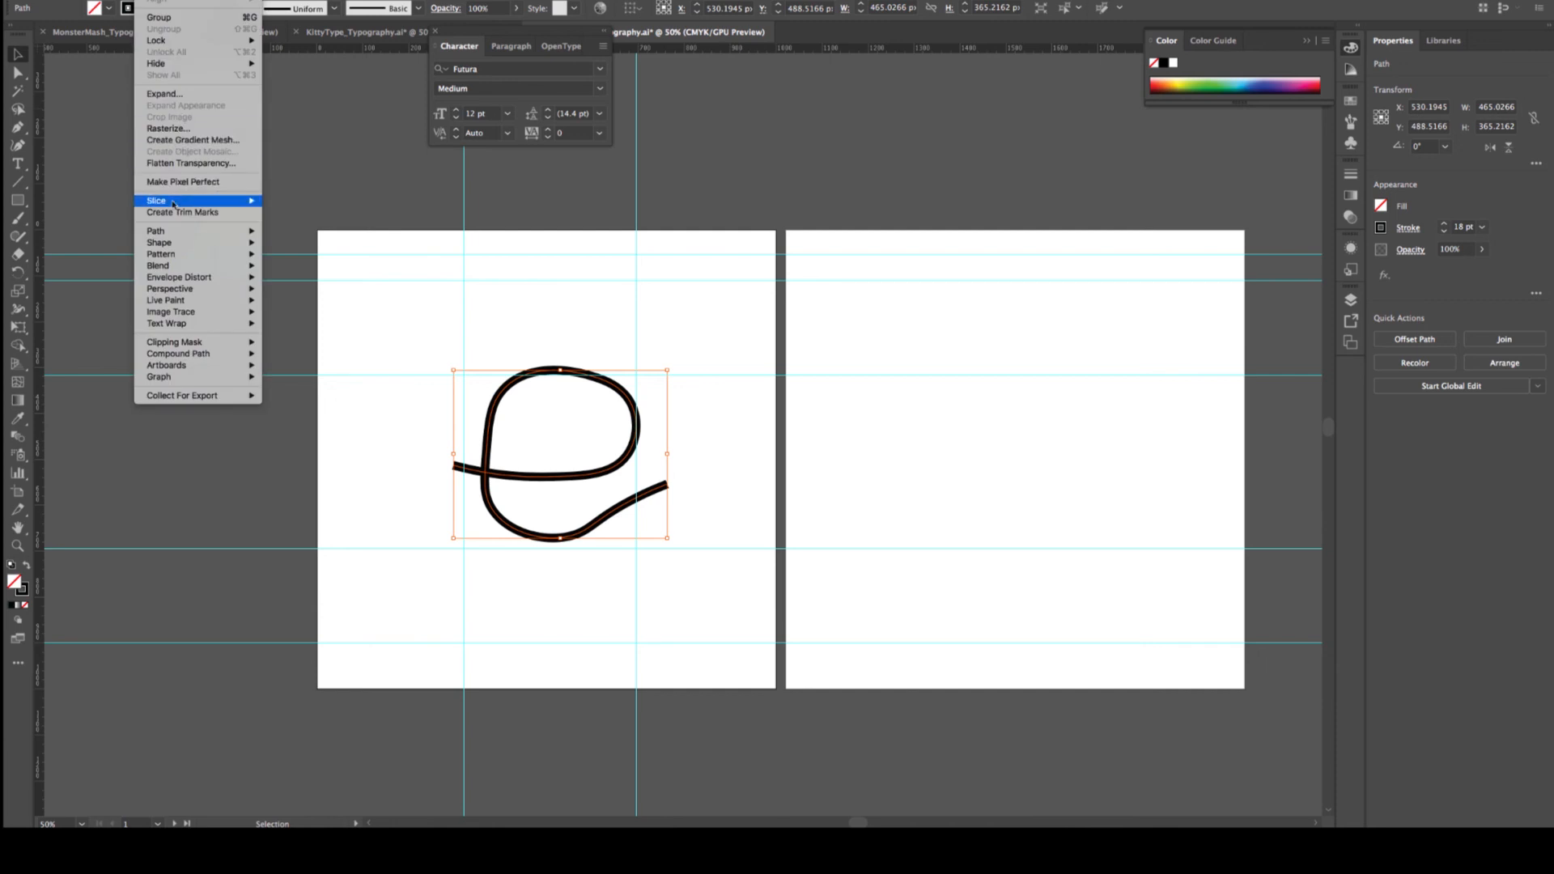
mouse_move(168, 233)
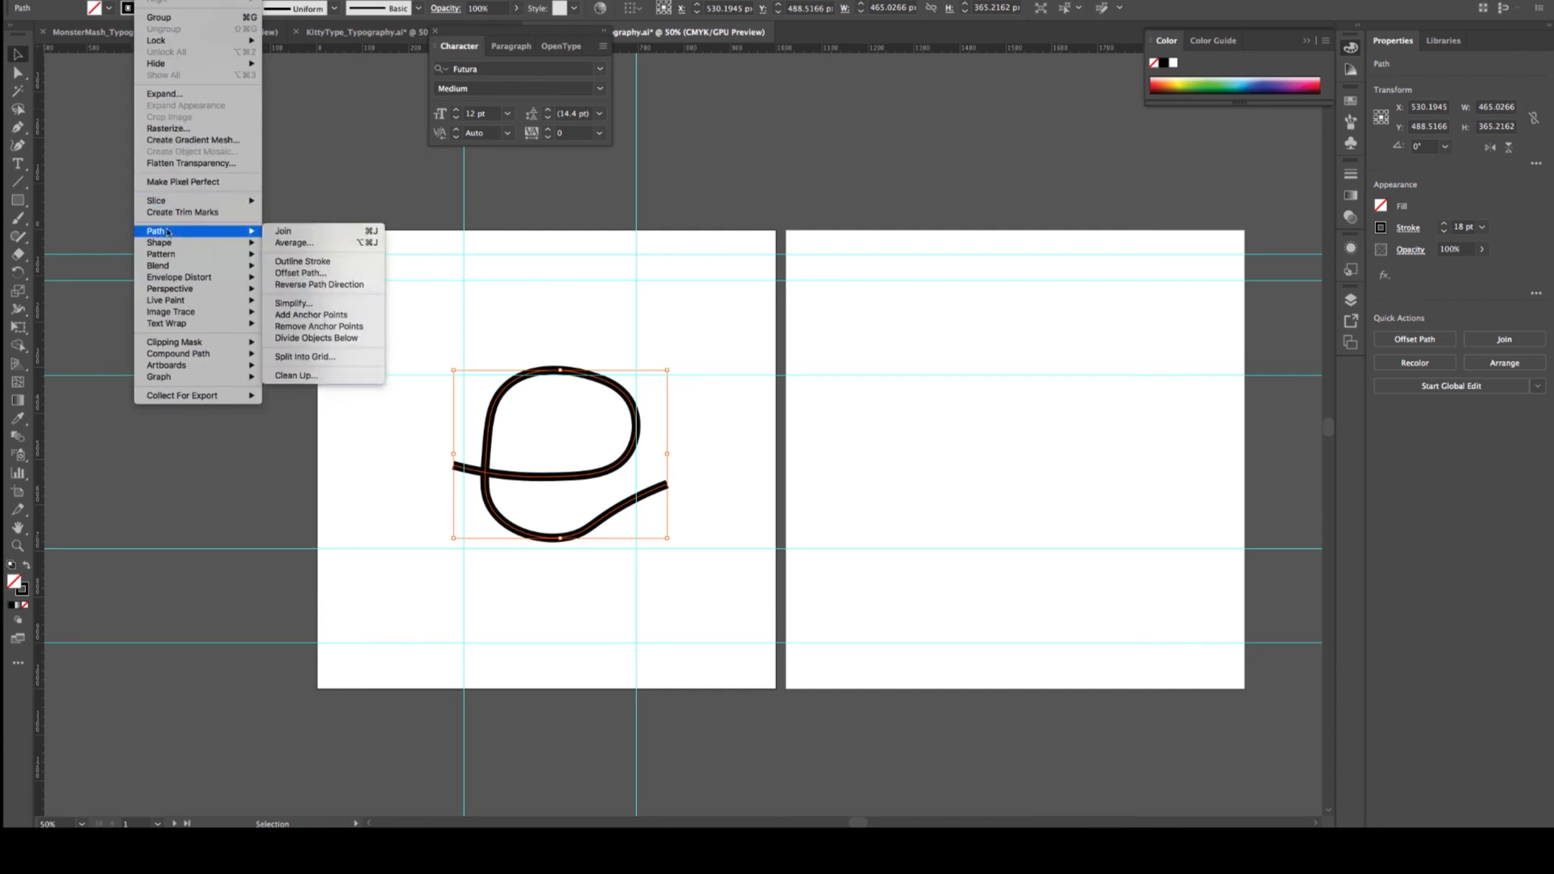
left_click(312, 263)
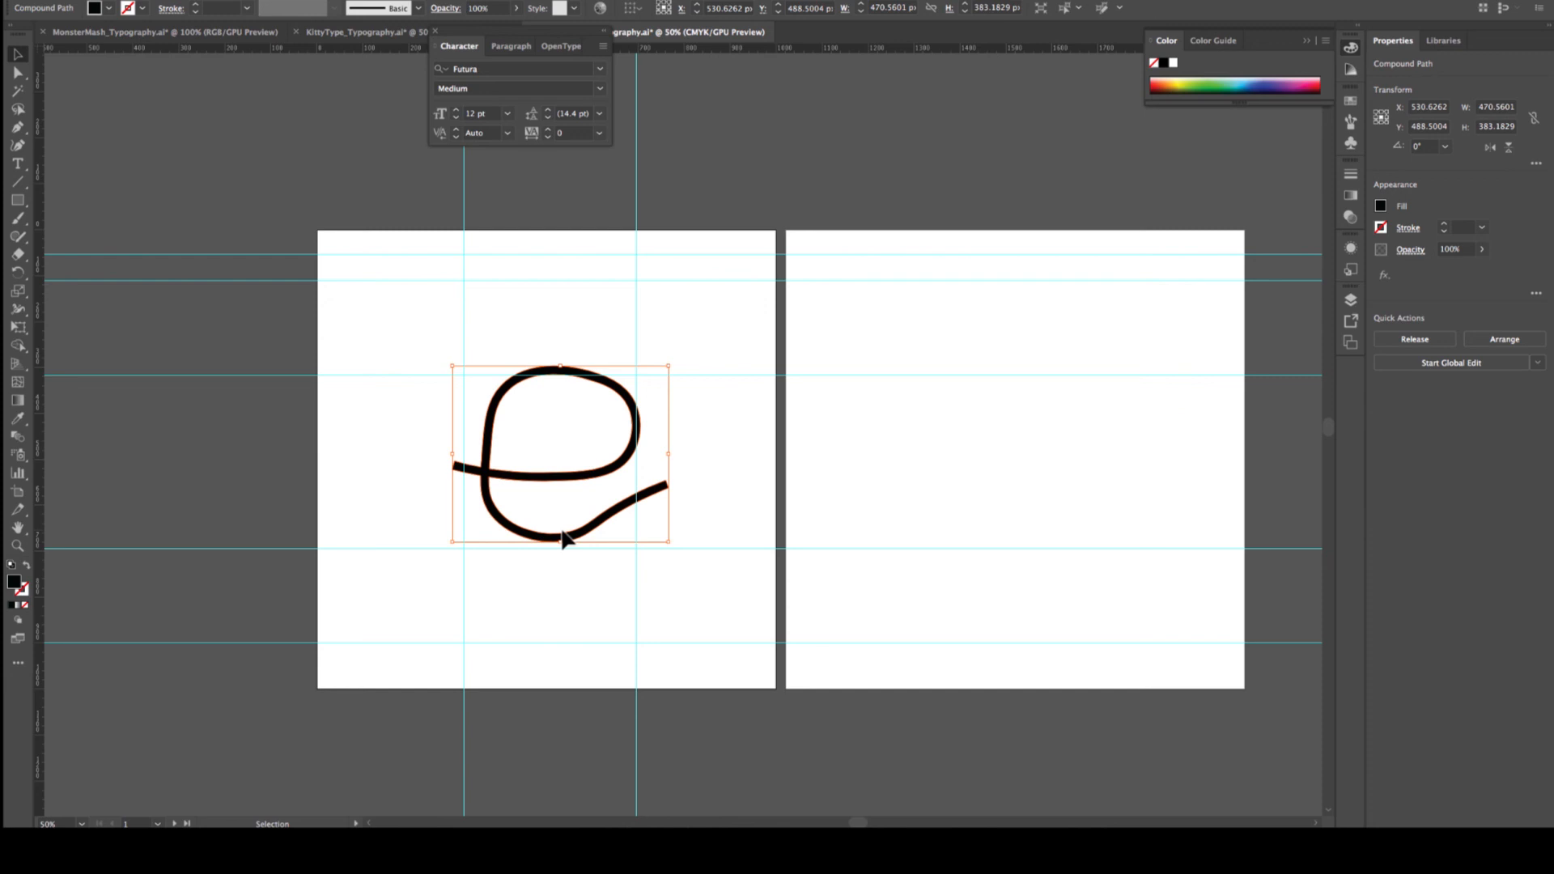
left_click(416, 561)
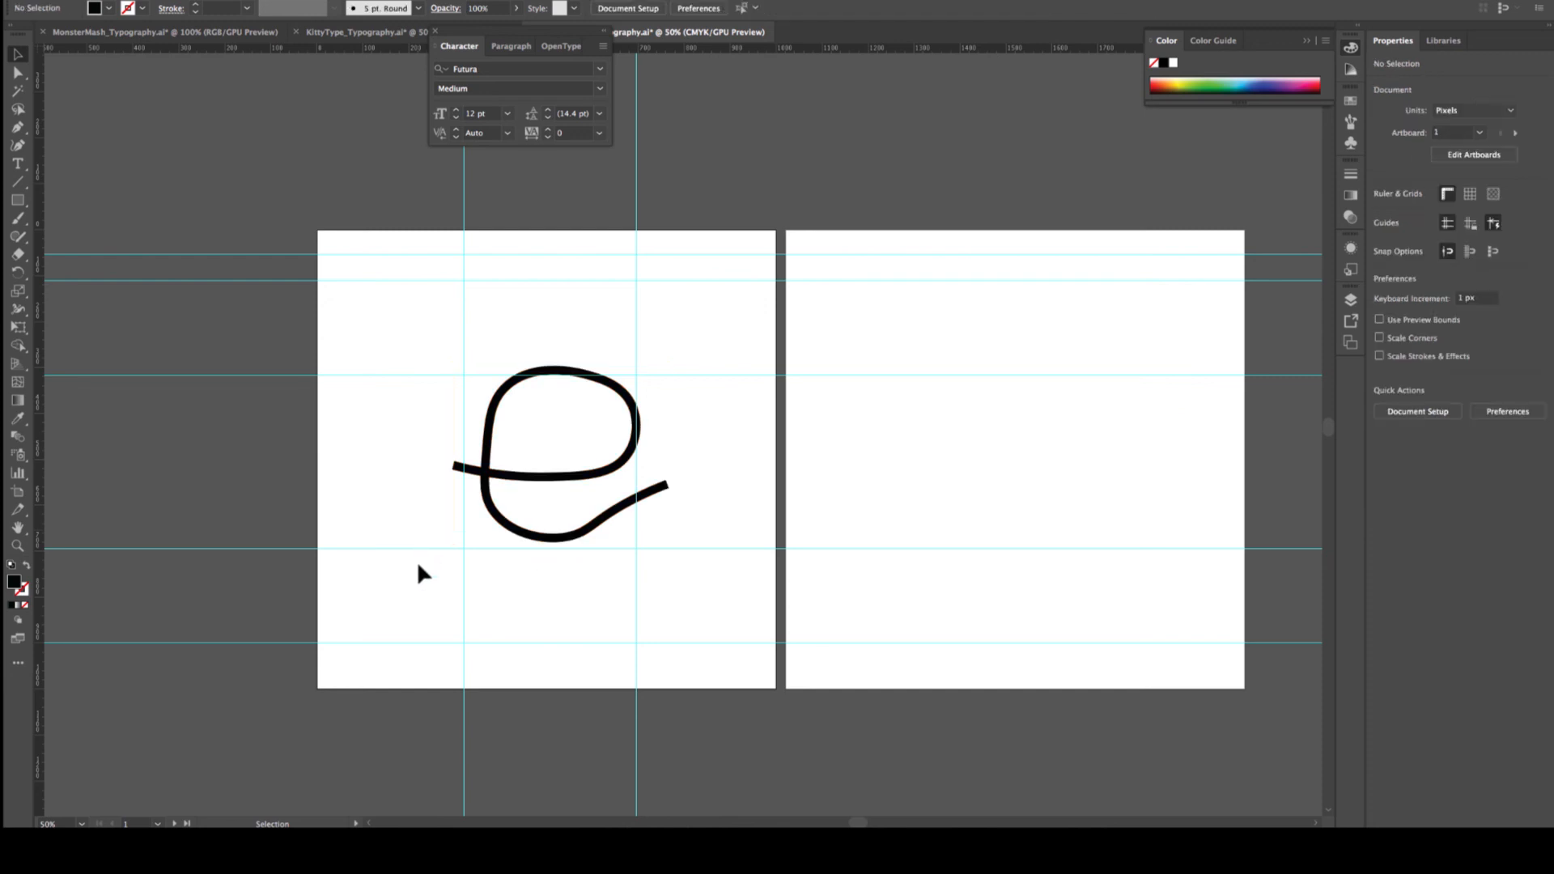
Add a black 1 pt stroke to the outlined e shape
left_click(545, 479)
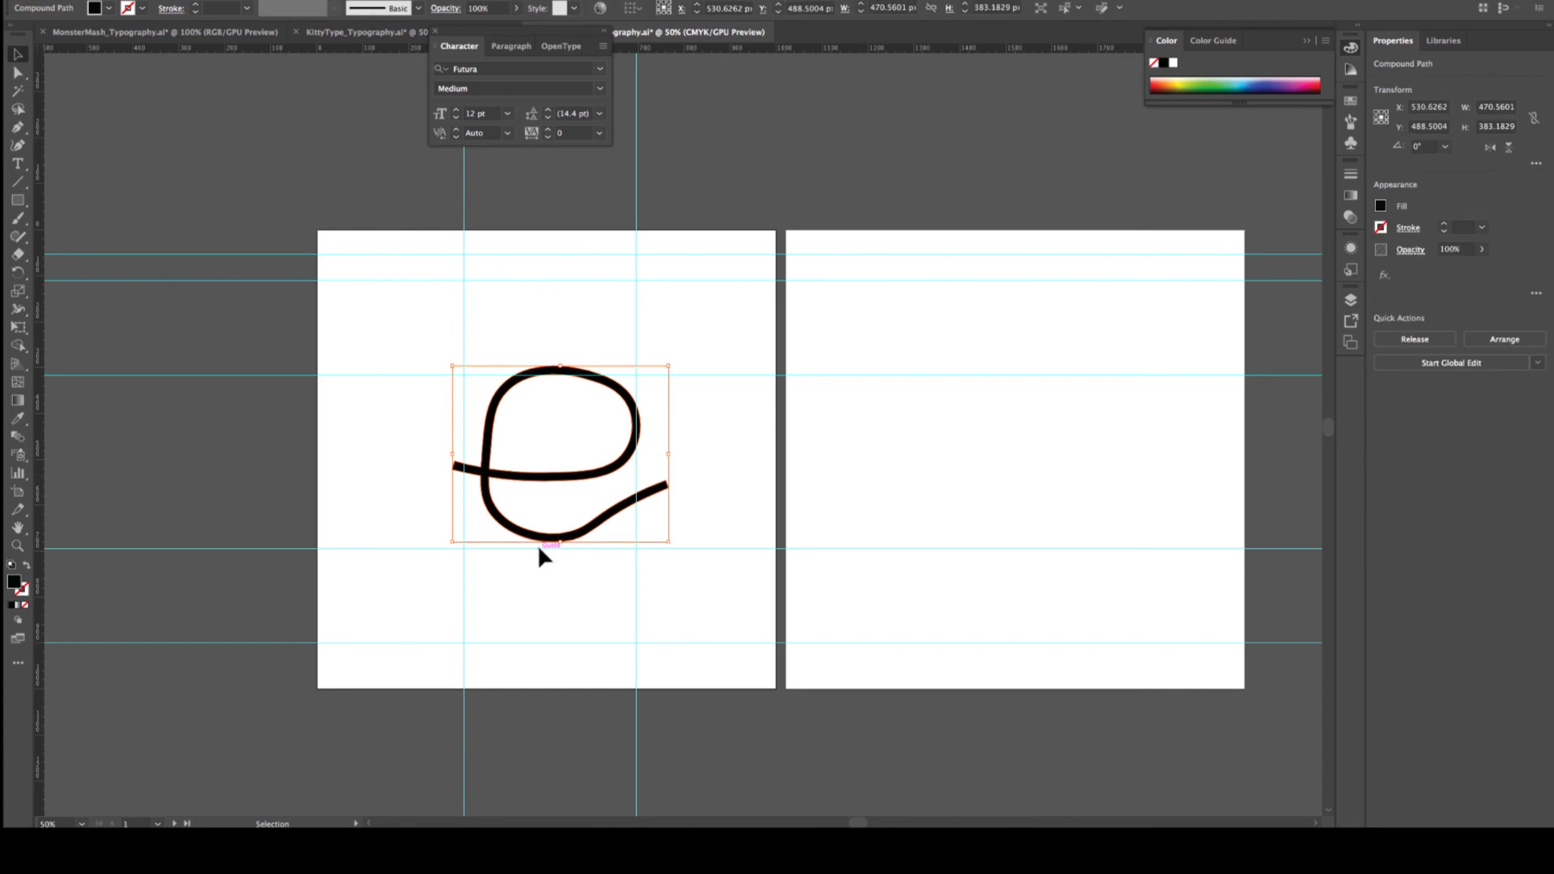
scroll(89, 562, "right", 1)
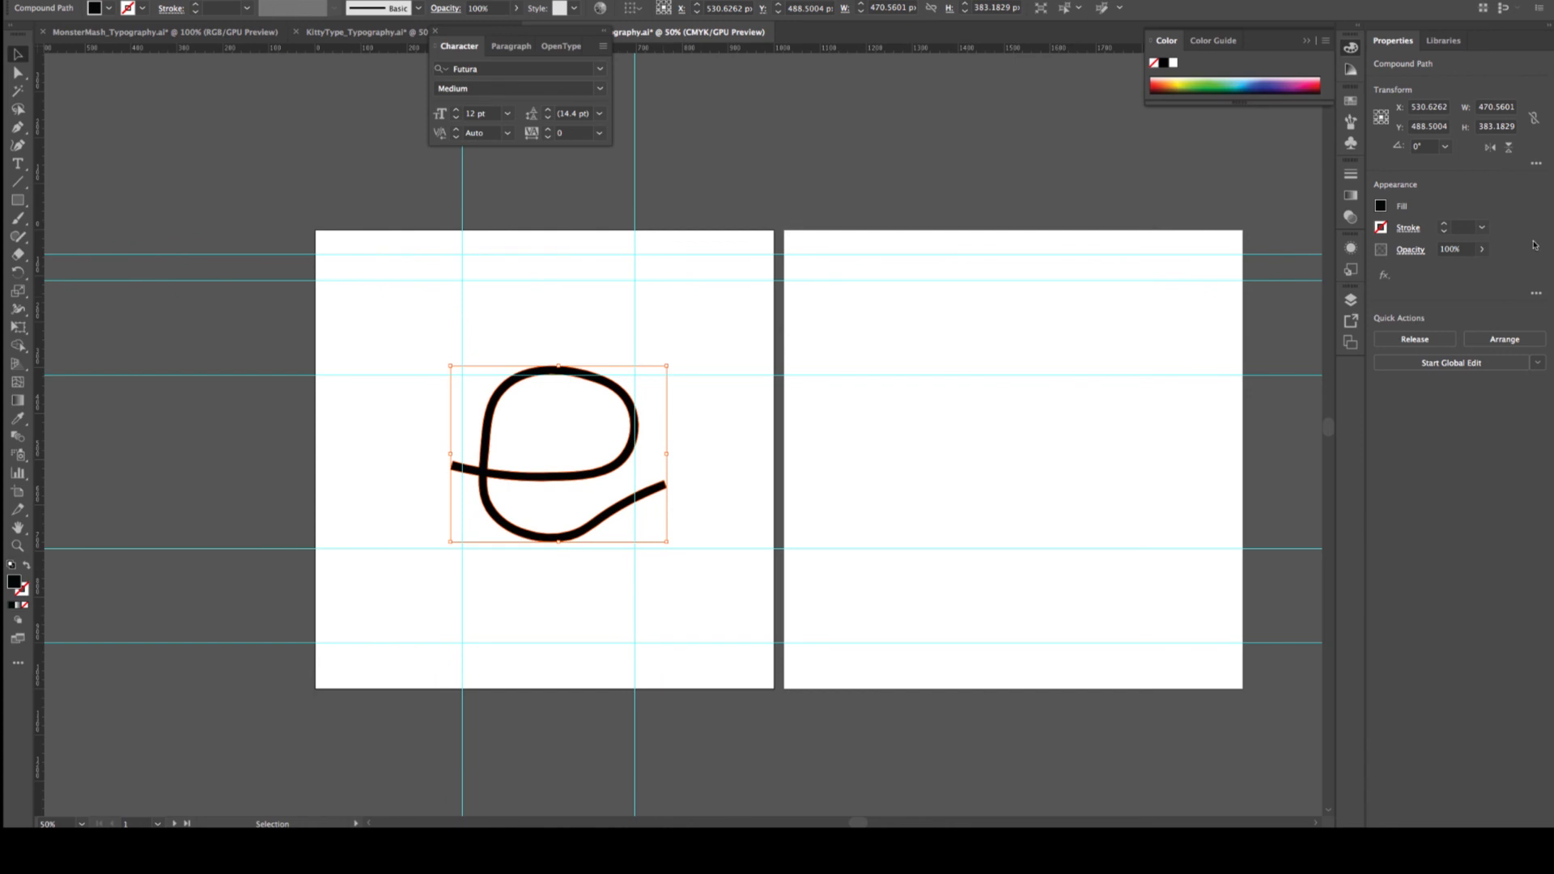
scroll(986, 387, "right", 1)
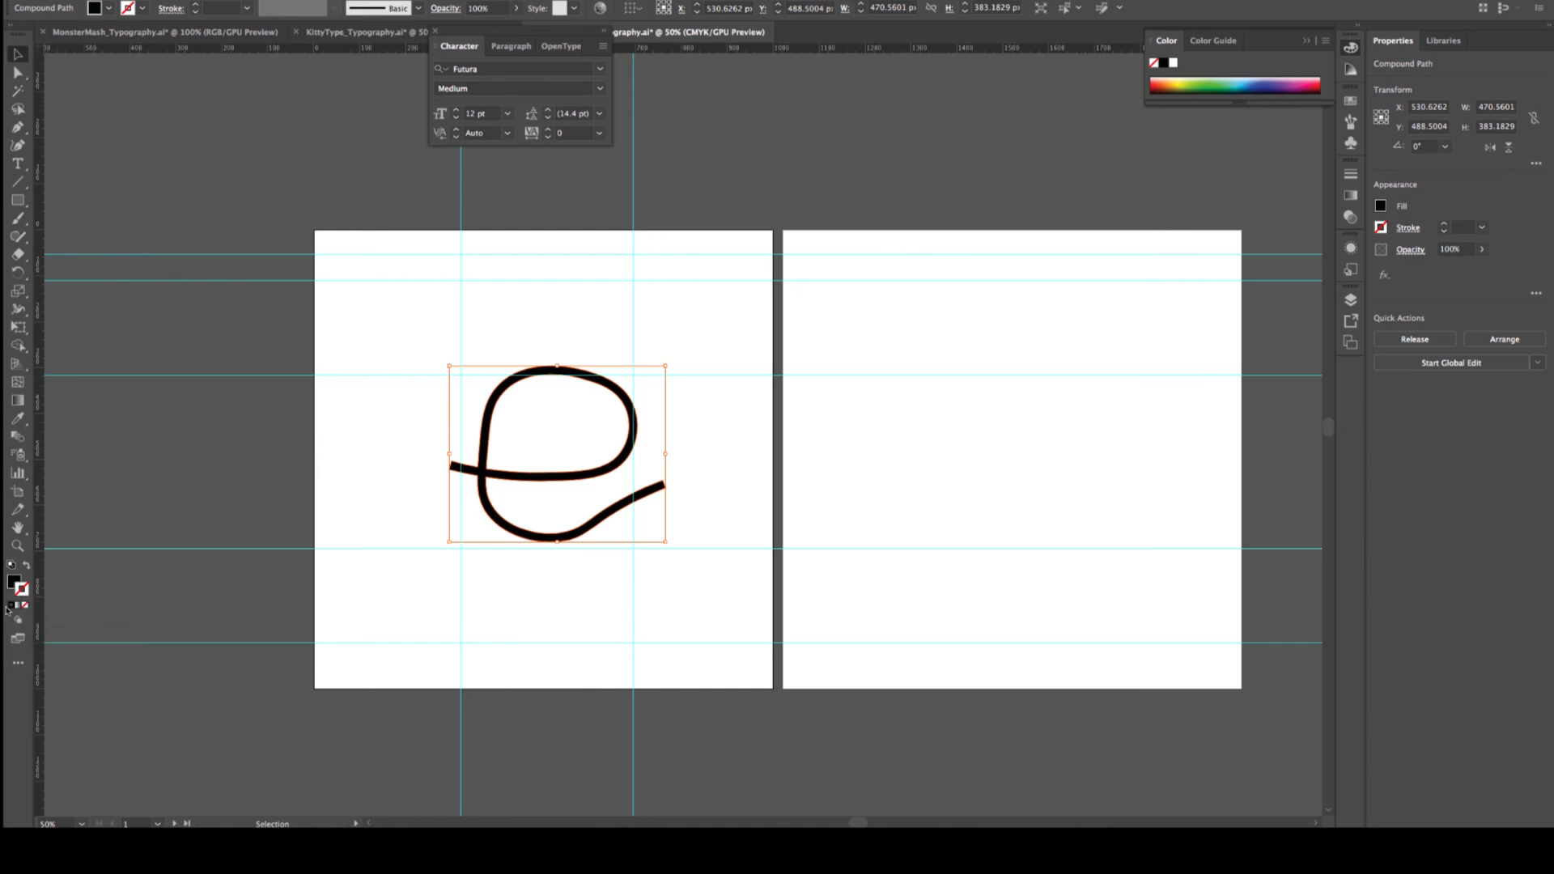
left_click(10, 606)
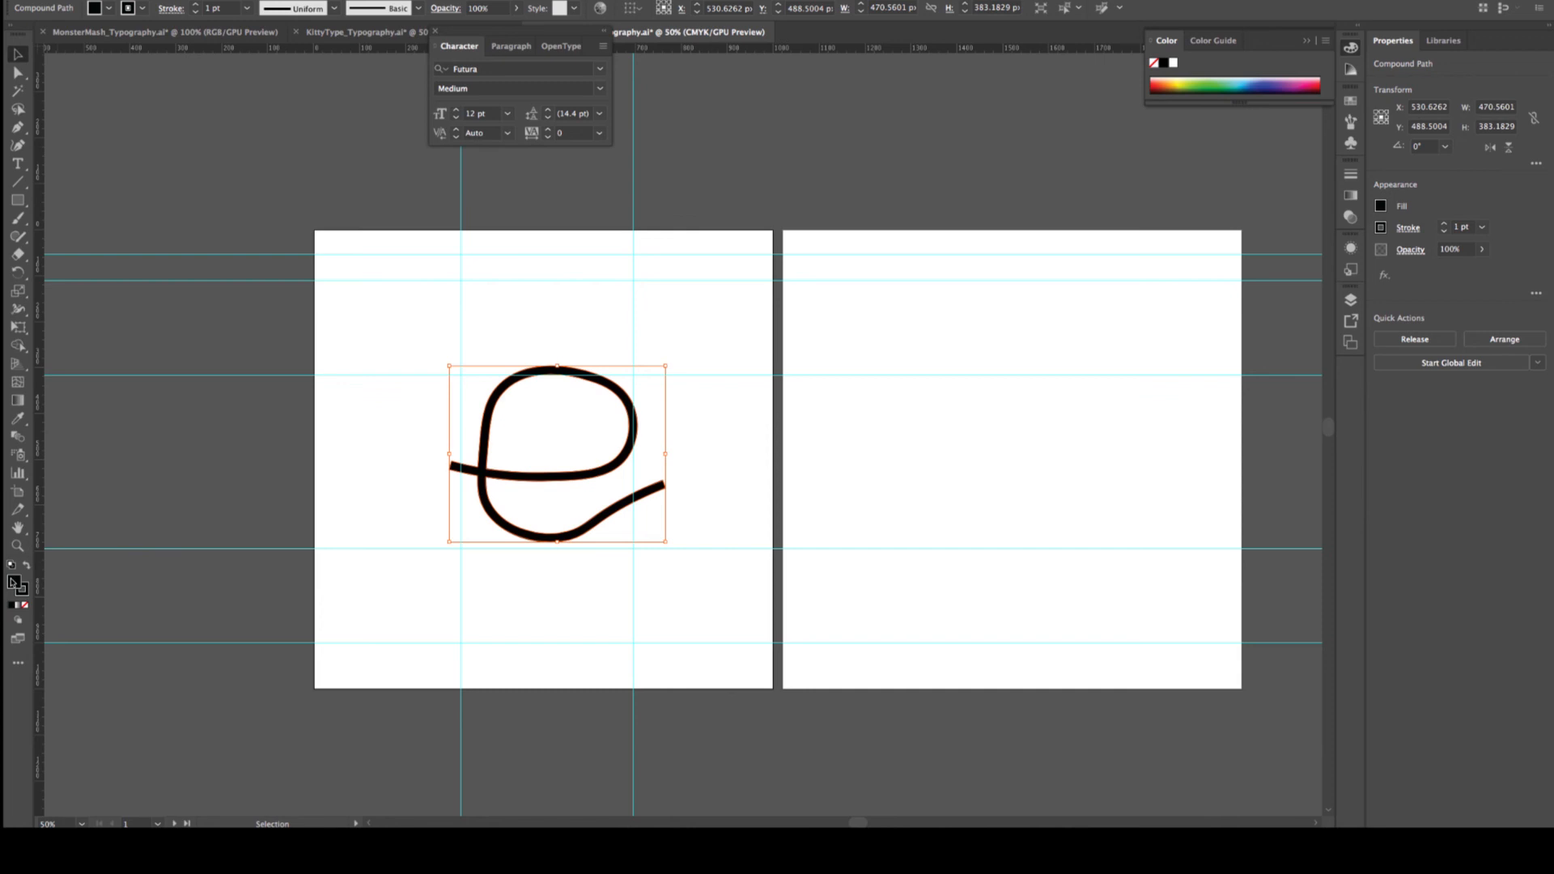
double_click(13, 581)
left_click_drag(677, 344, 677, 329)
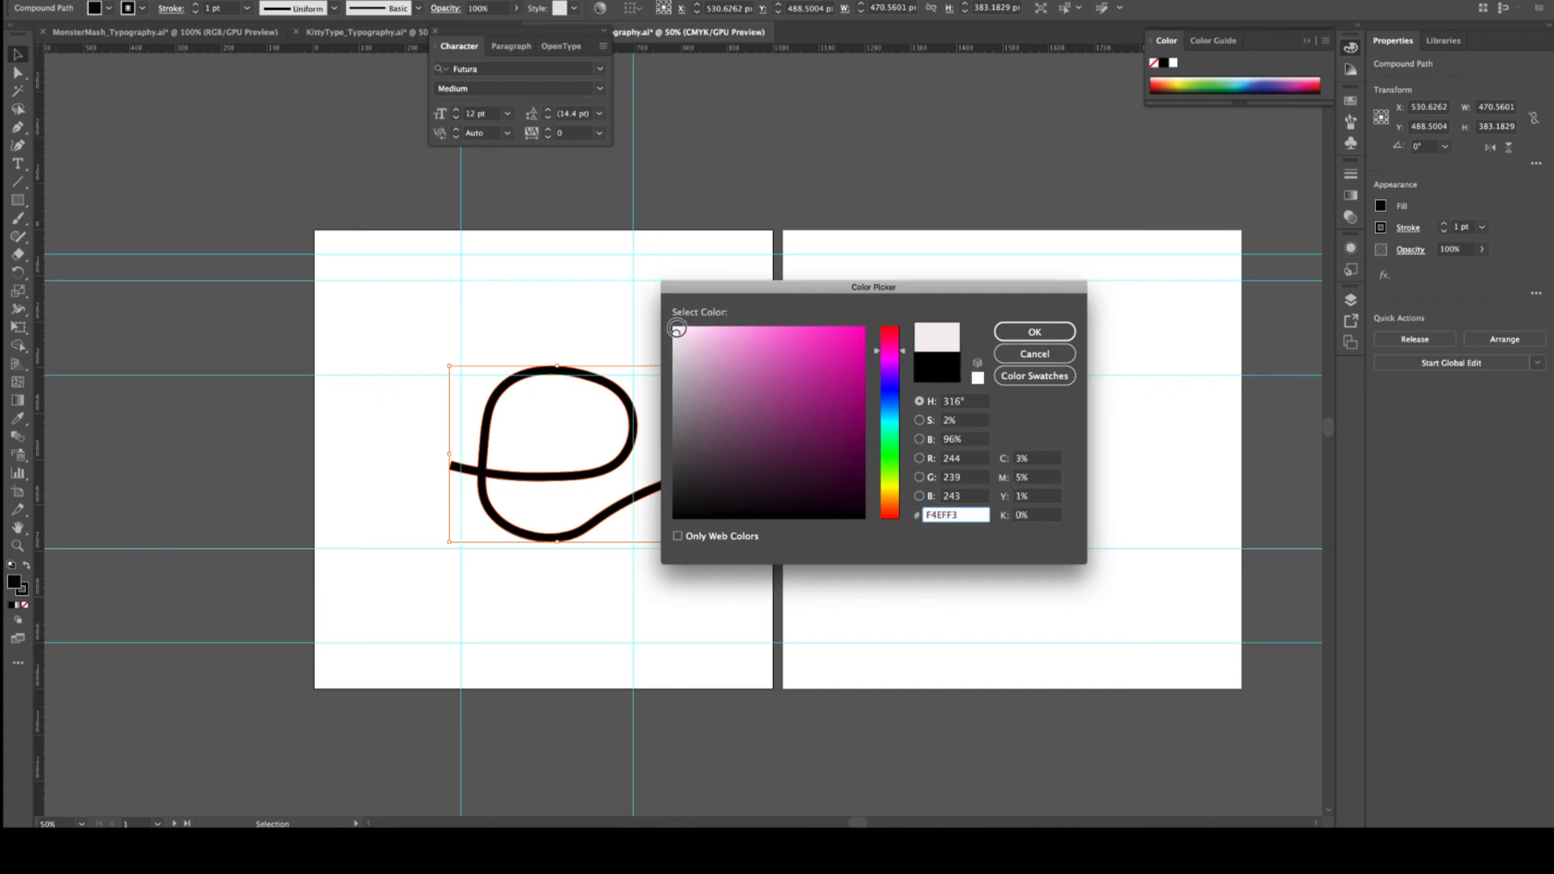
left_click(1035, 353)
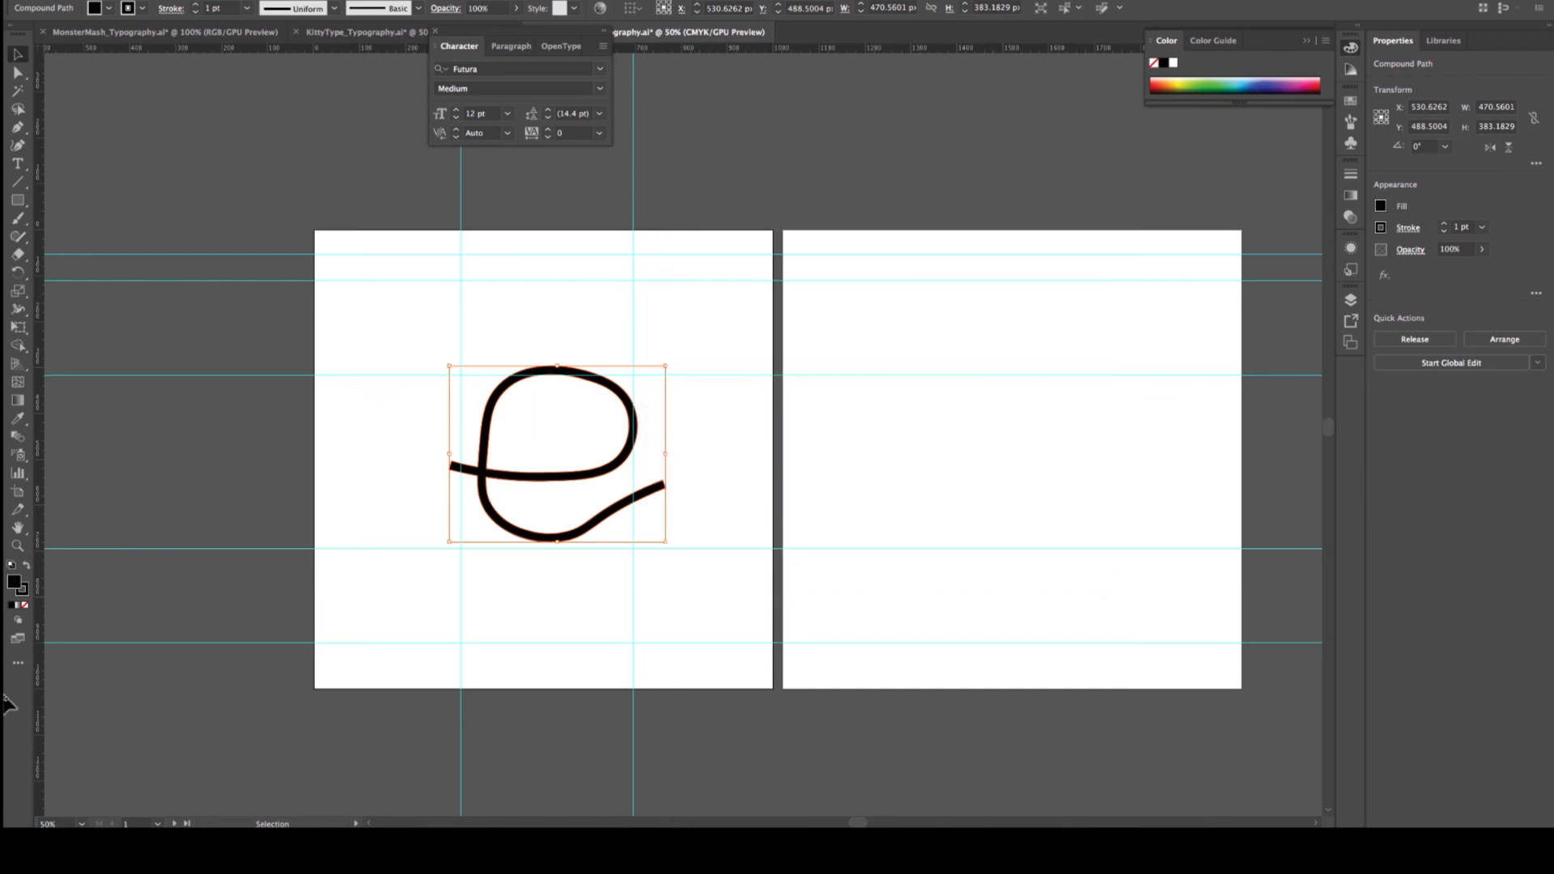
double_click(12, 581)
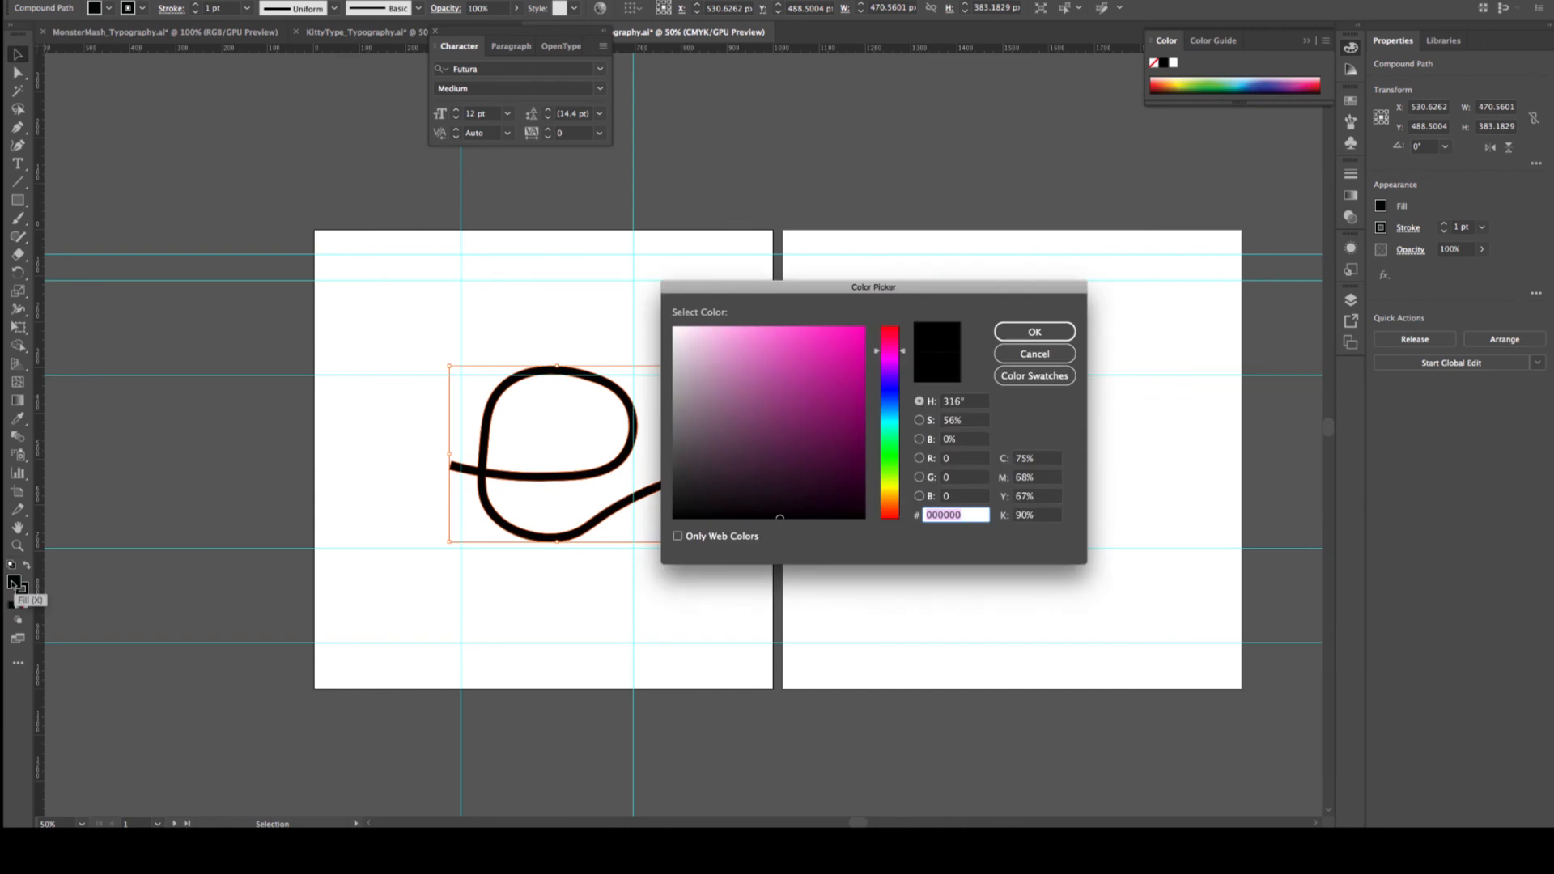
left_click(1015, 355)
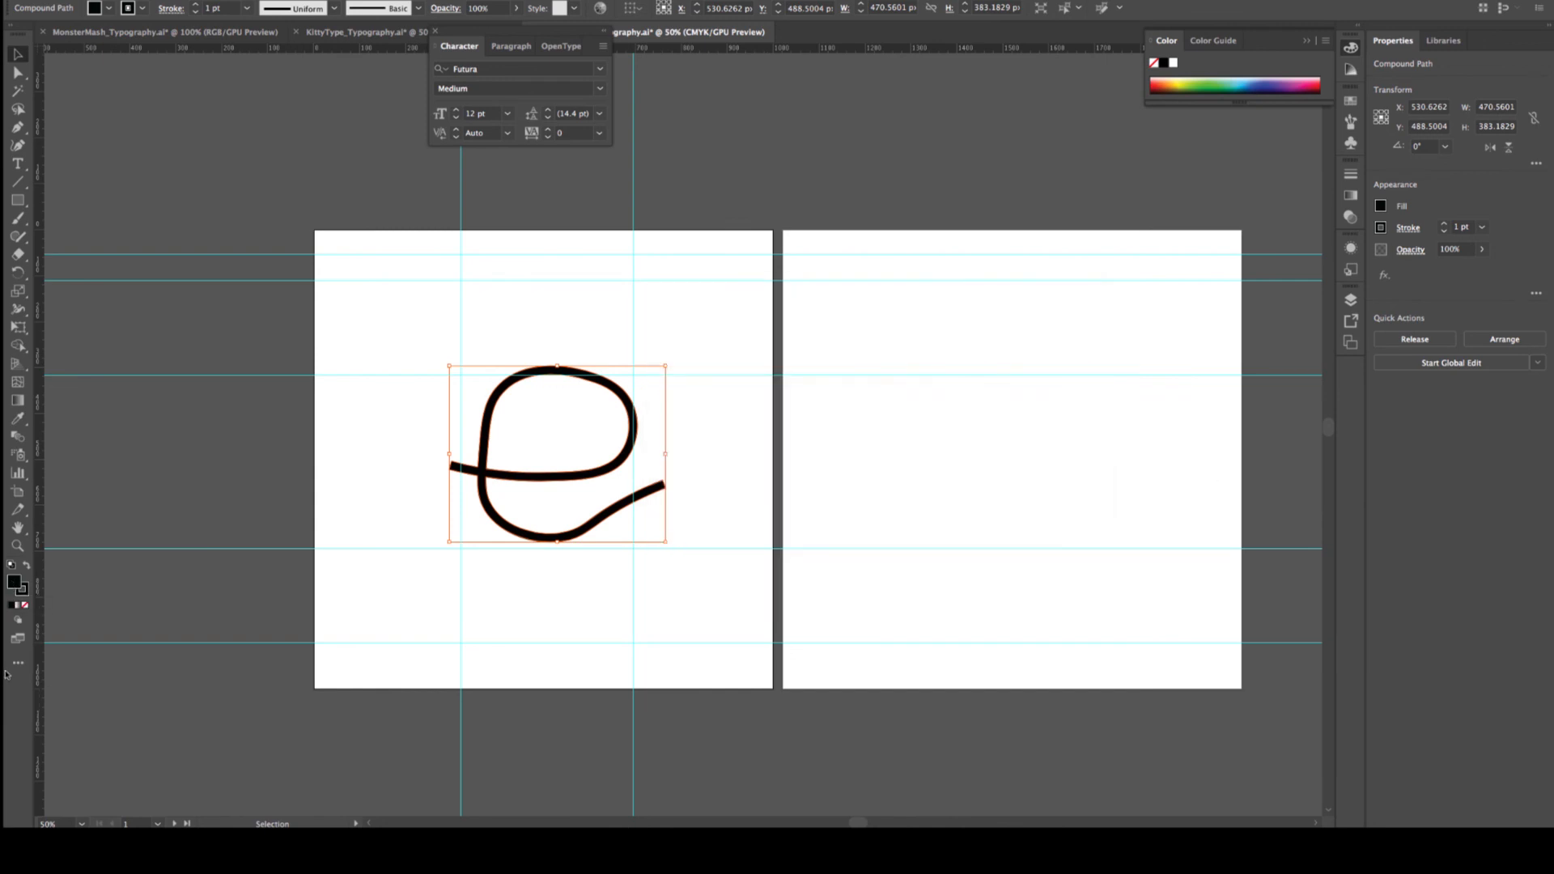
Set the outlined e's fill to None and its stroke weight to 11 pt, leaving a double-line letter
left_click(25, 604)
left_click(29, 596)
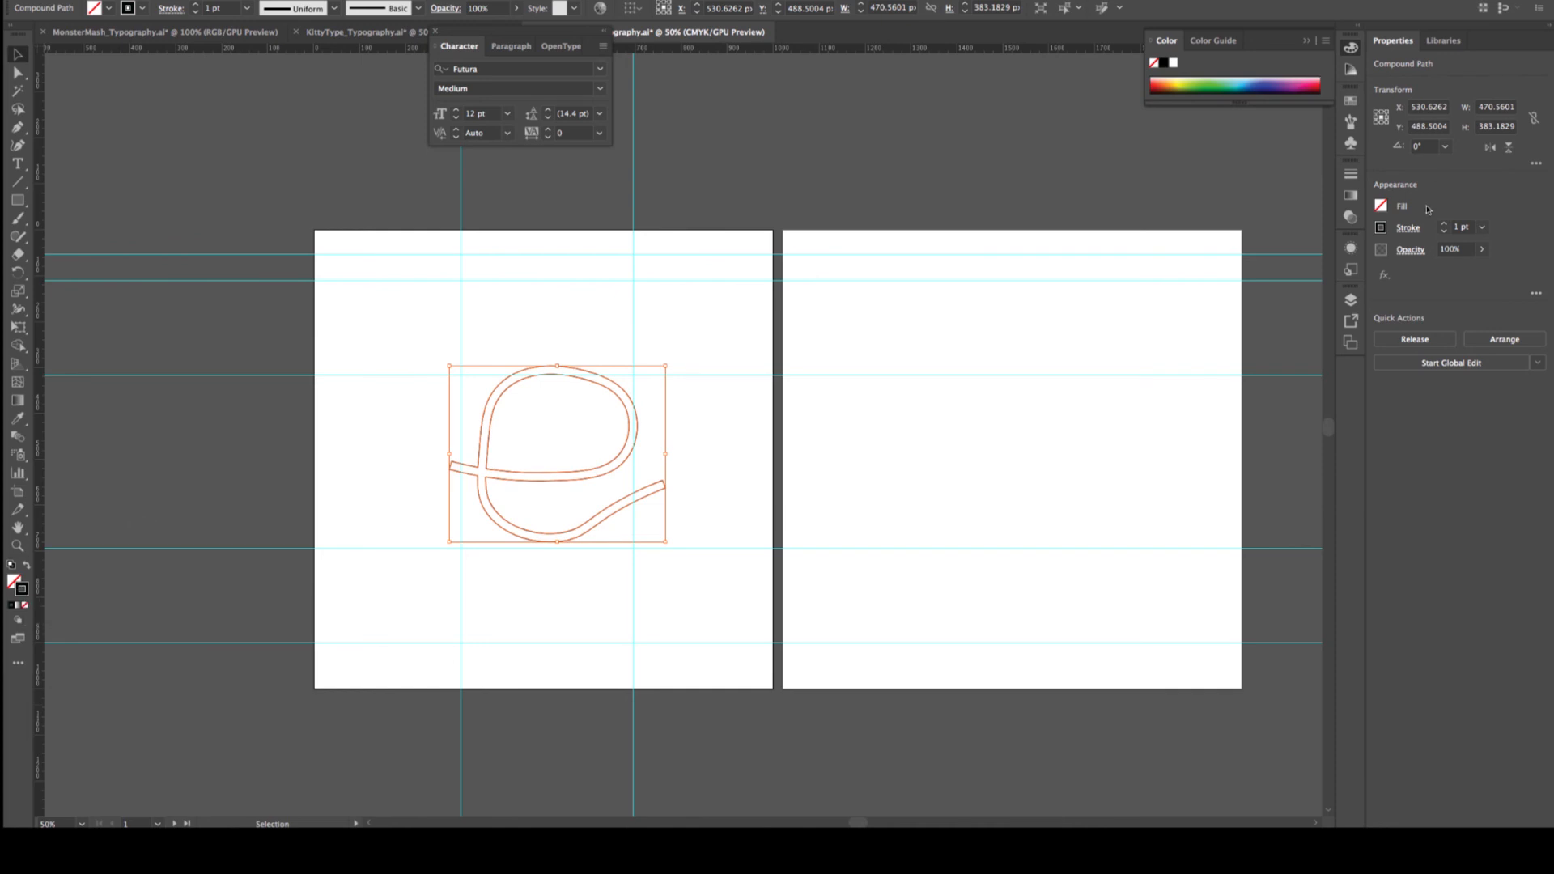
left_click(1443, 224)
left_click(1443, 225)
left_click(1443, 224)
left_click(1443, 224)
left_click(1444, 224)
left_click(1444, 224)
left_click(1443, 224)
left_click(1444, 224)
left_click(1444, 224)
left_click(1443, 224)
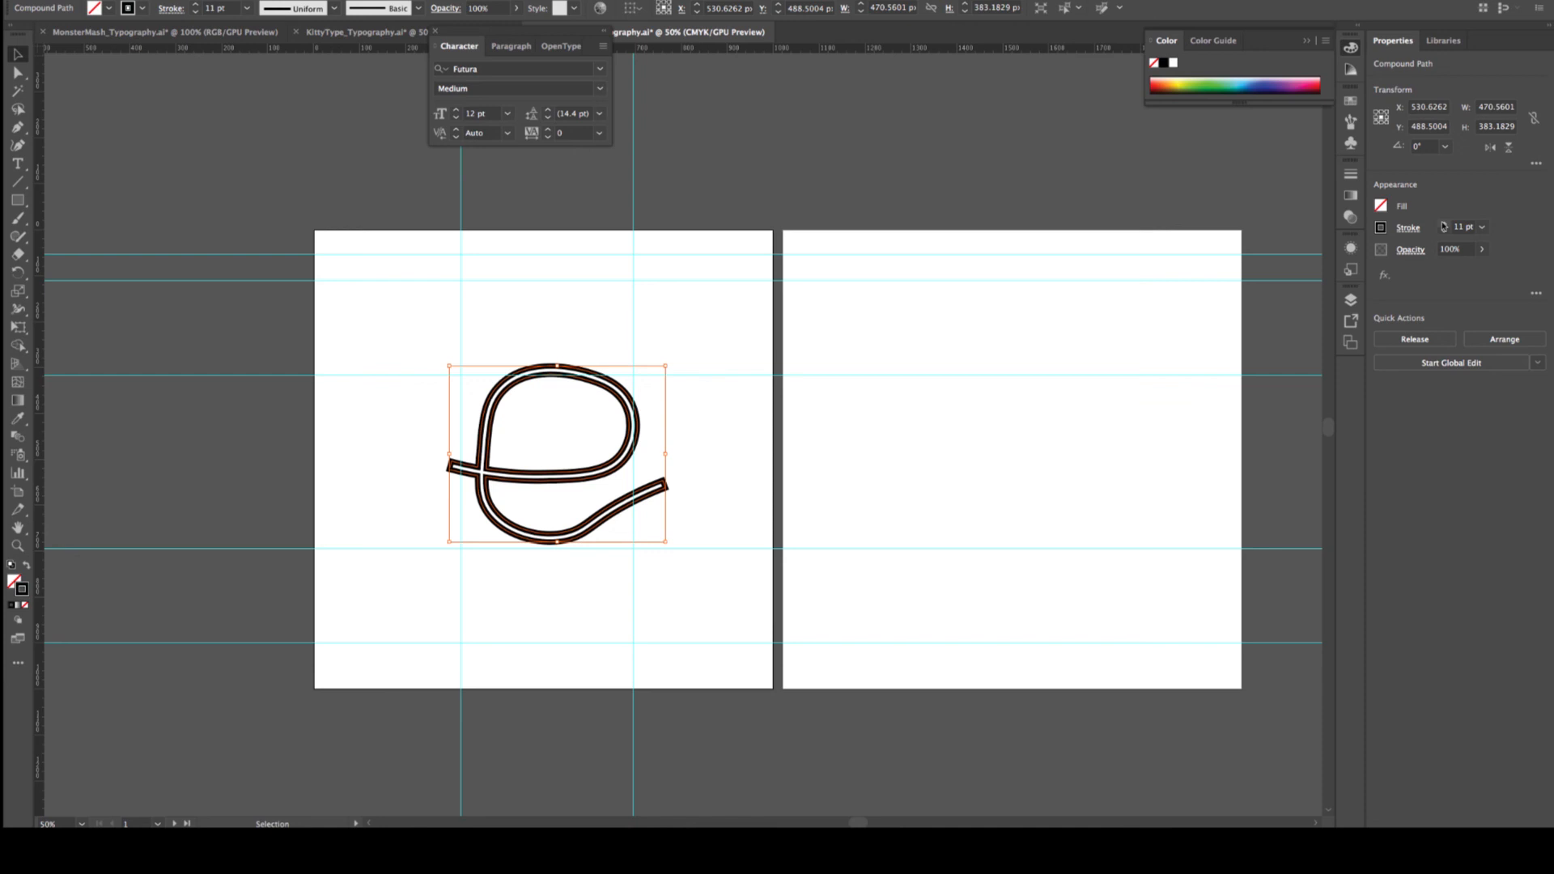
left_click(740, 472)
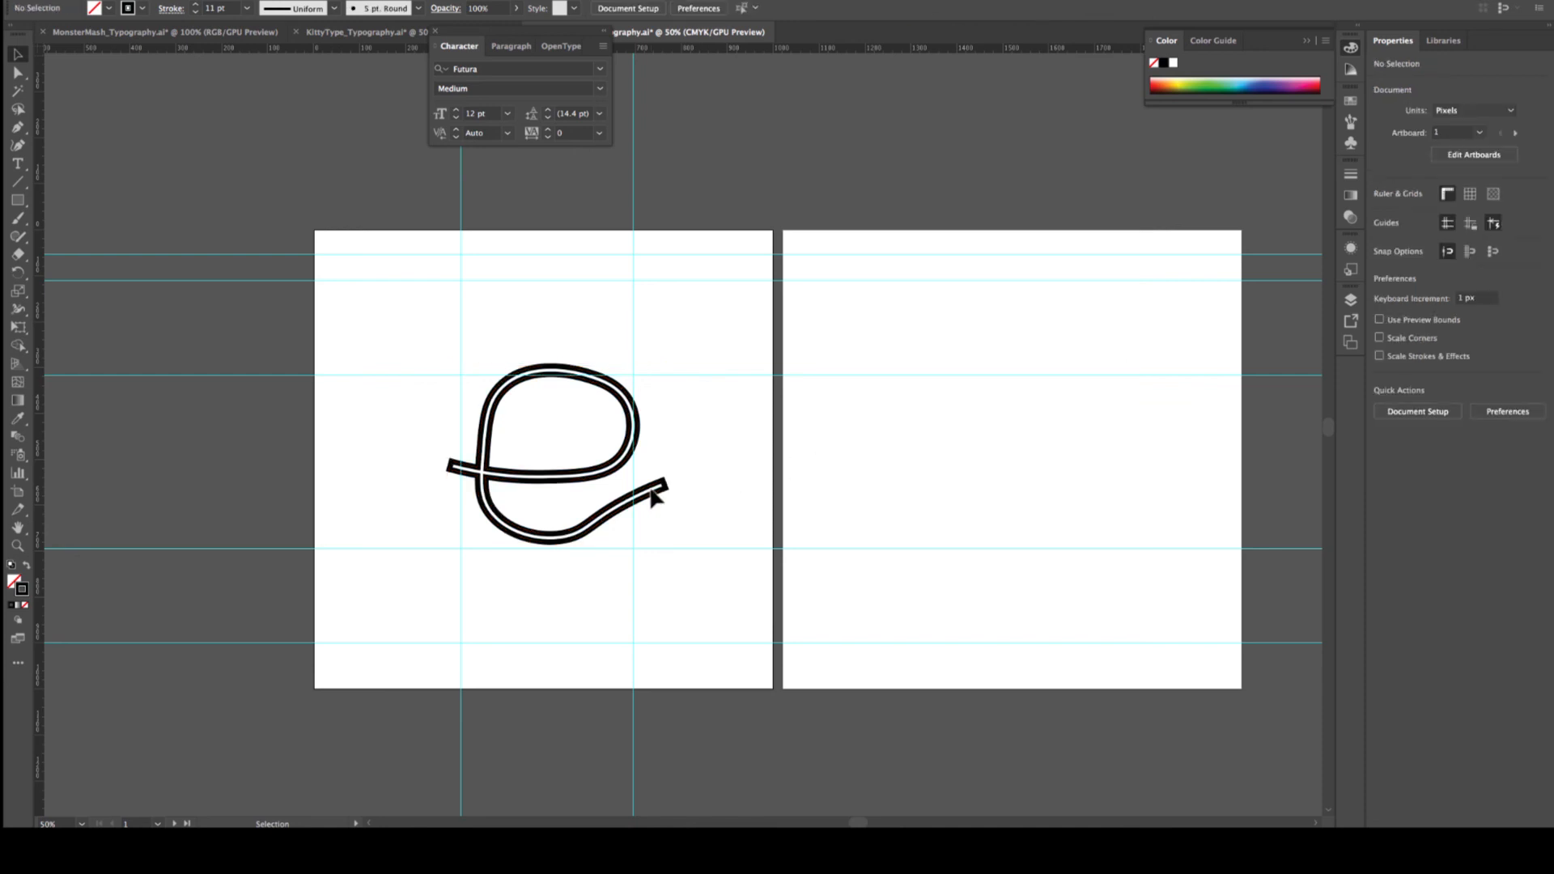
Expand the double-line e's 11 pt stroke into a filled compound shape with Outline Stroke
left_click_drag(418, 344, 664, 585)
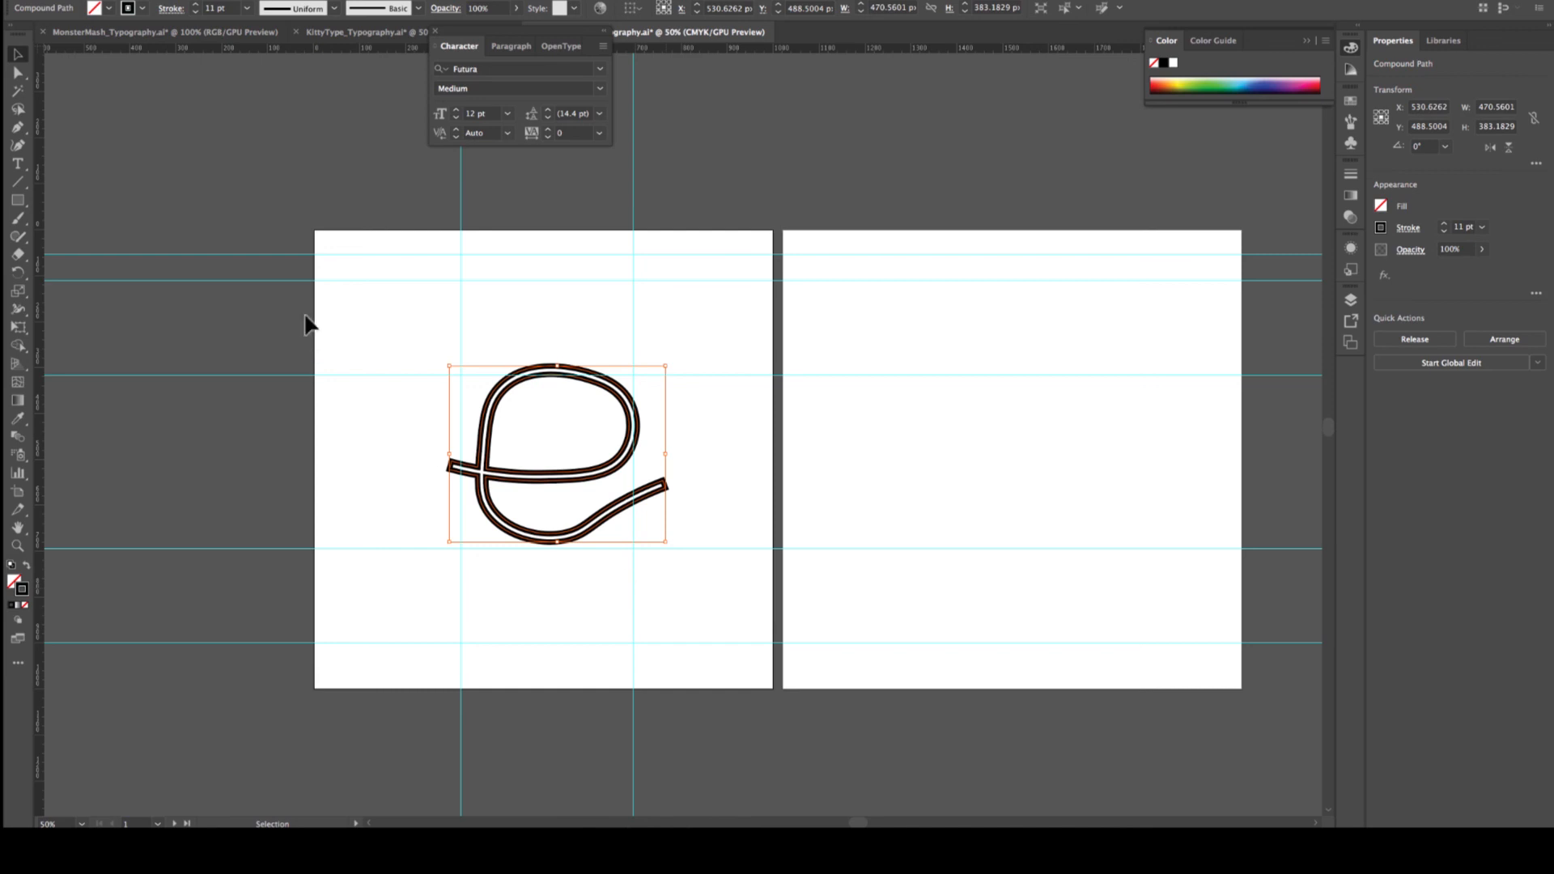
left_click(152, 0)
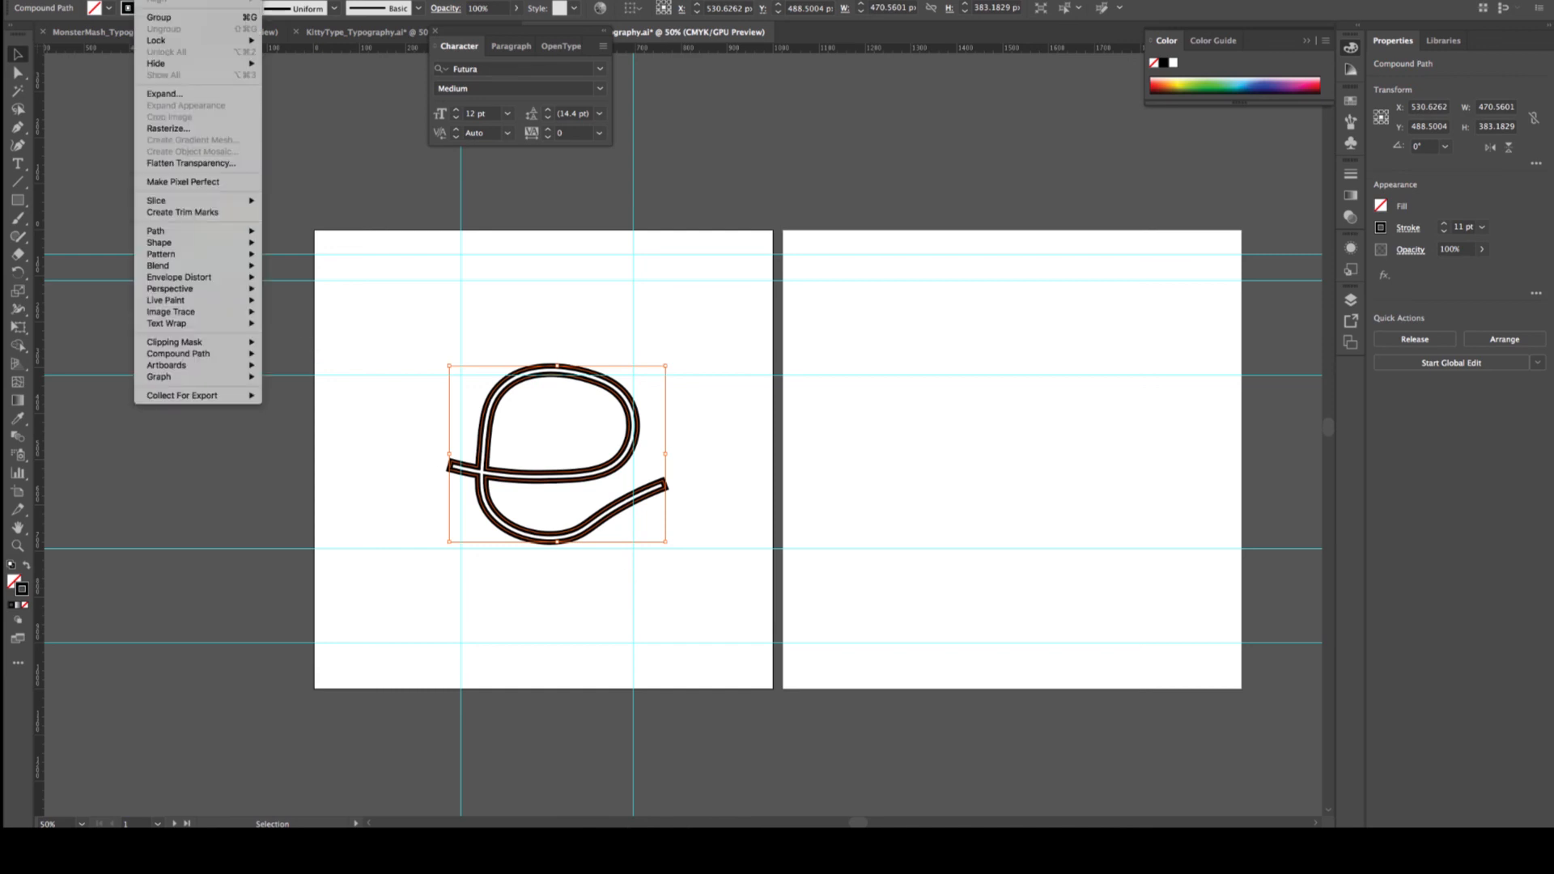
mouse_move(177, 232)
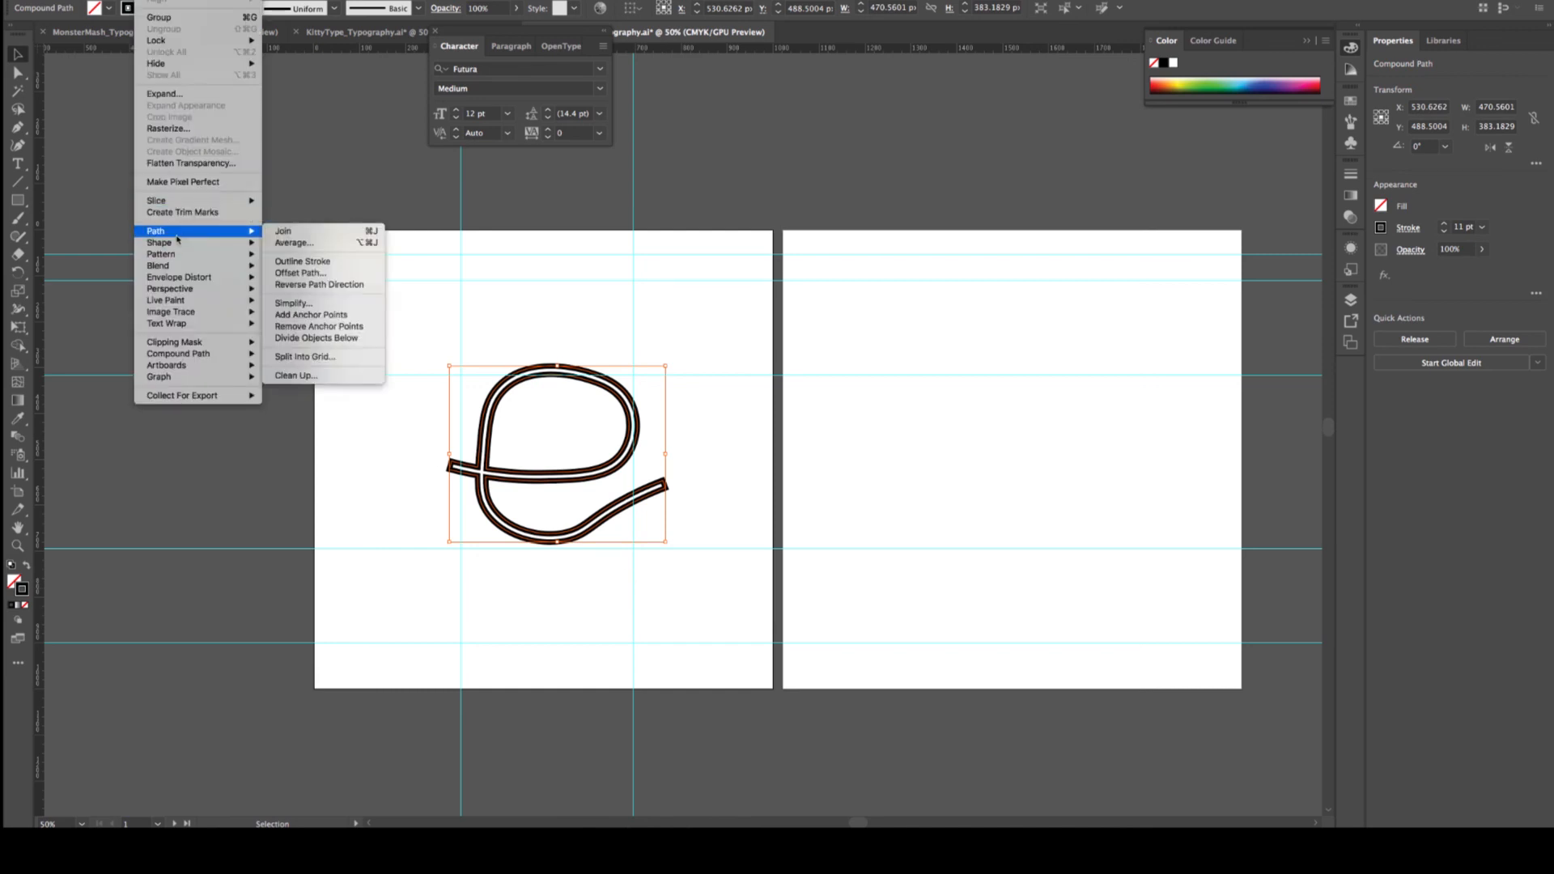
left_click(311, 261)
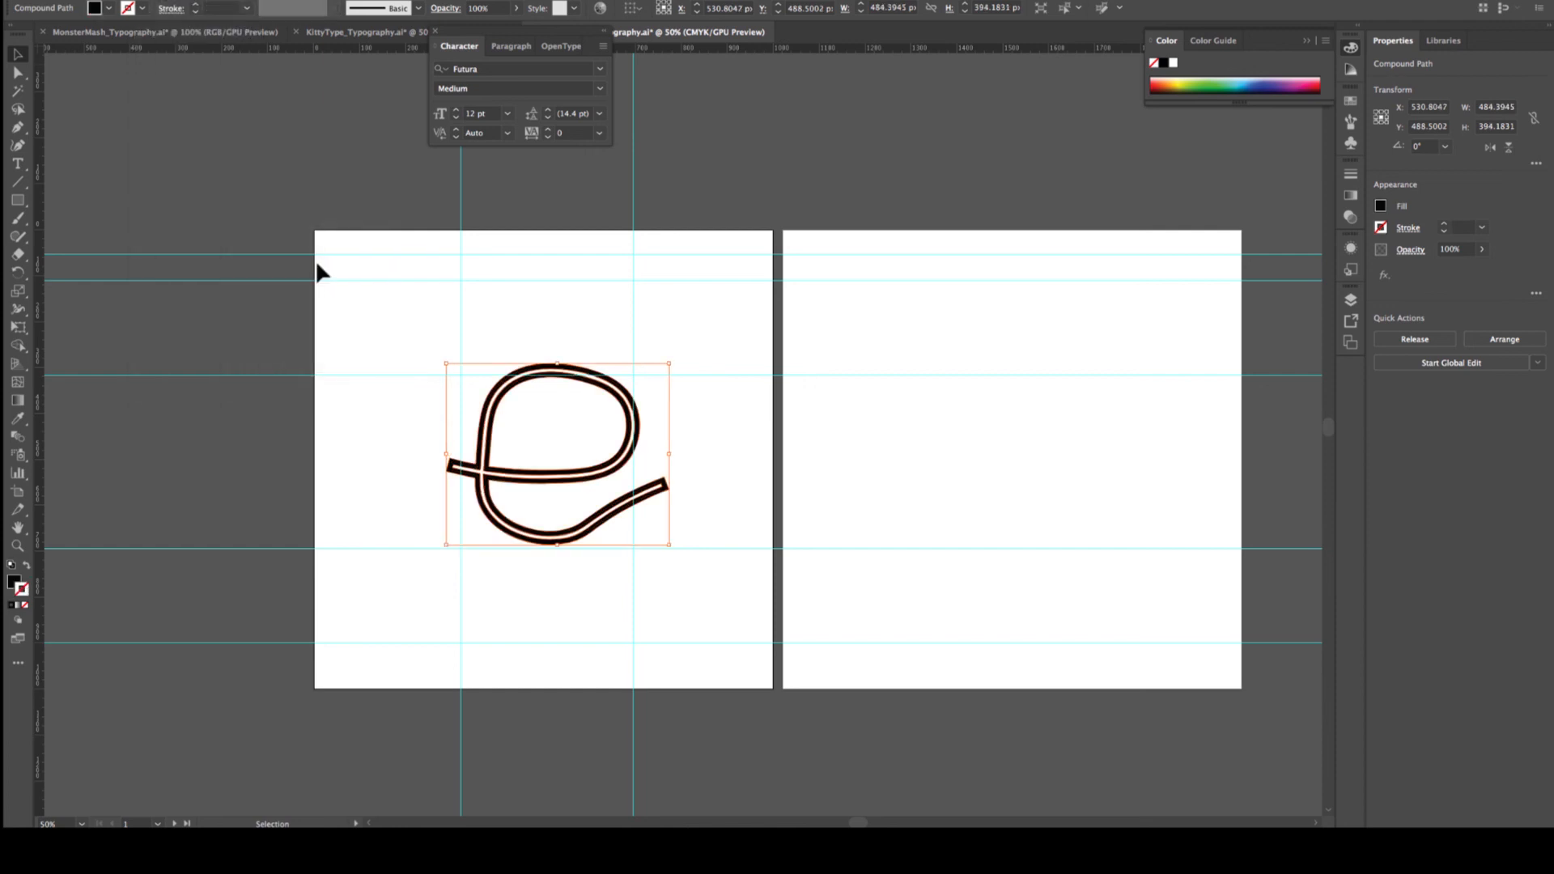
left_click(341, 354)
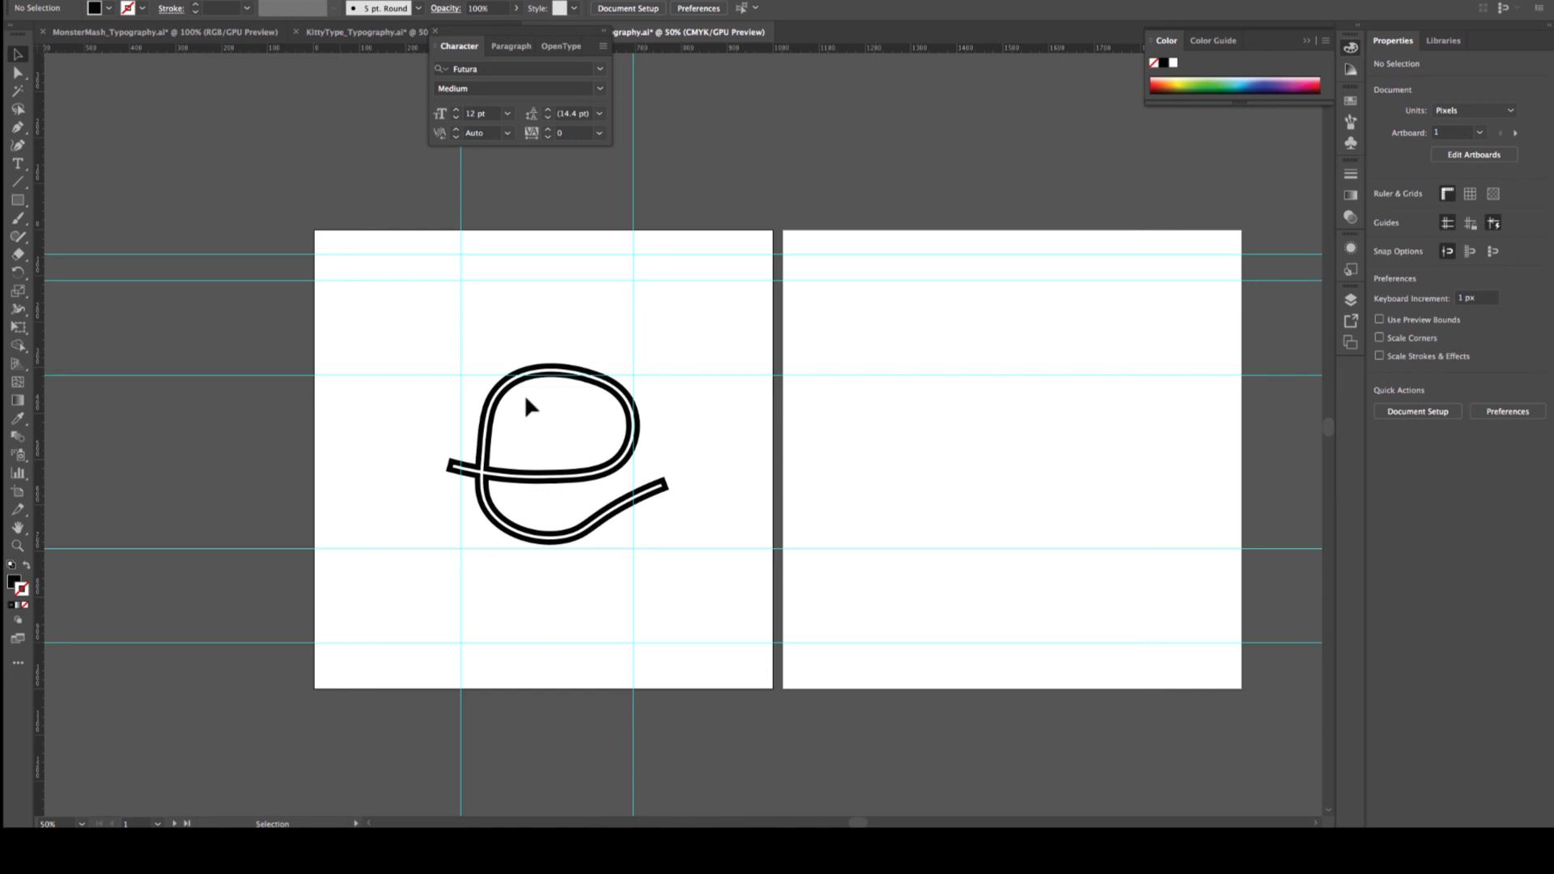
Hide the g layer and show the a layer
left_click(1349, 298)
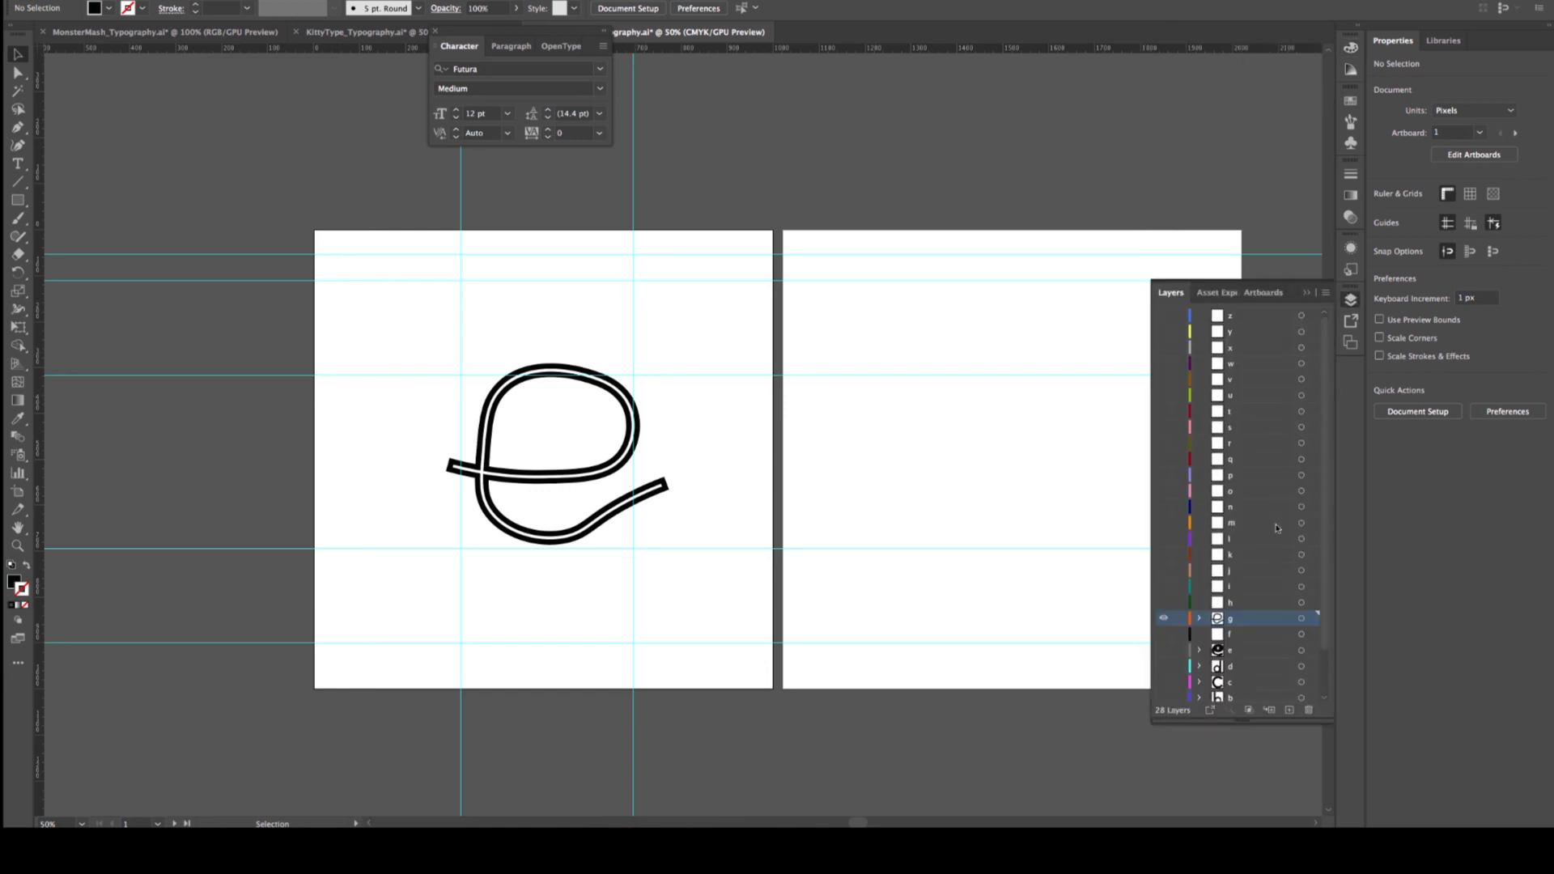
scroll(1276, 529, "down", 3)
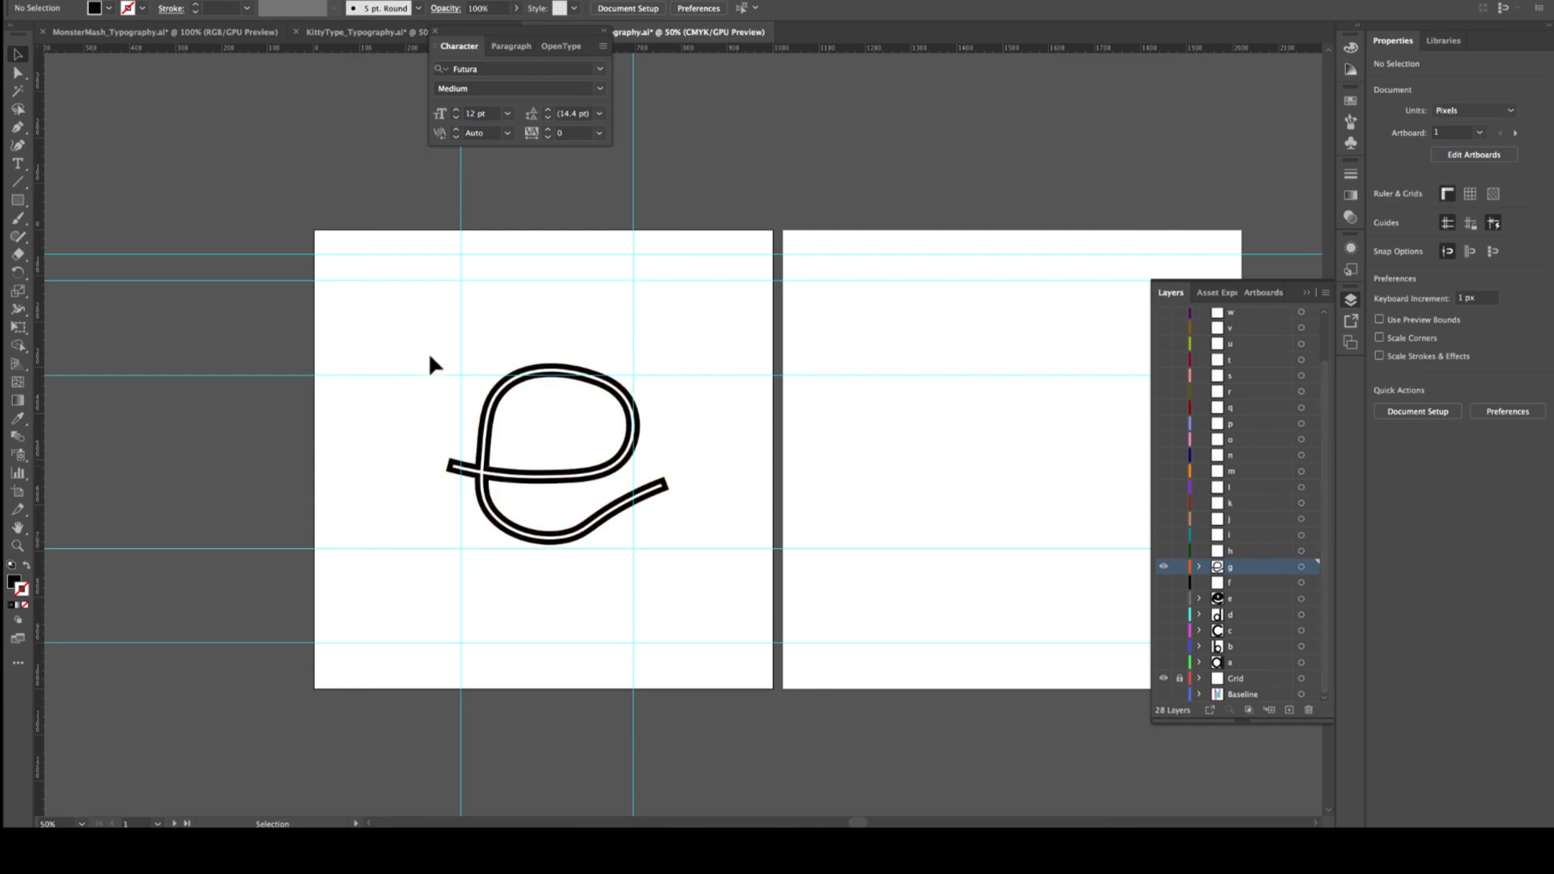
scroll(656, 406, "right", 1)
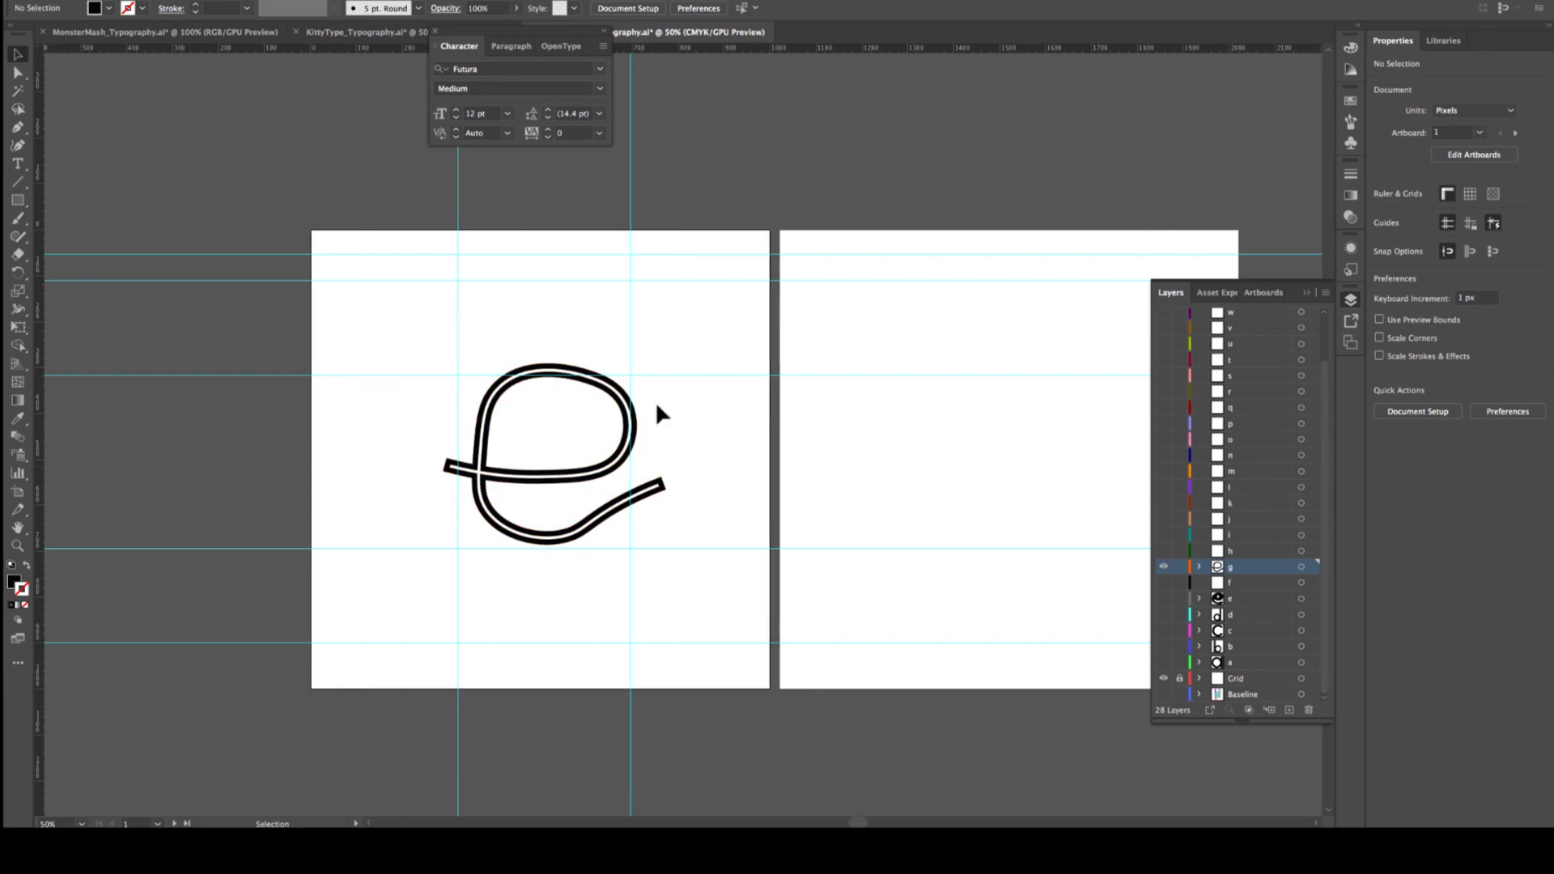
scroll(655, 413, "right", 5)
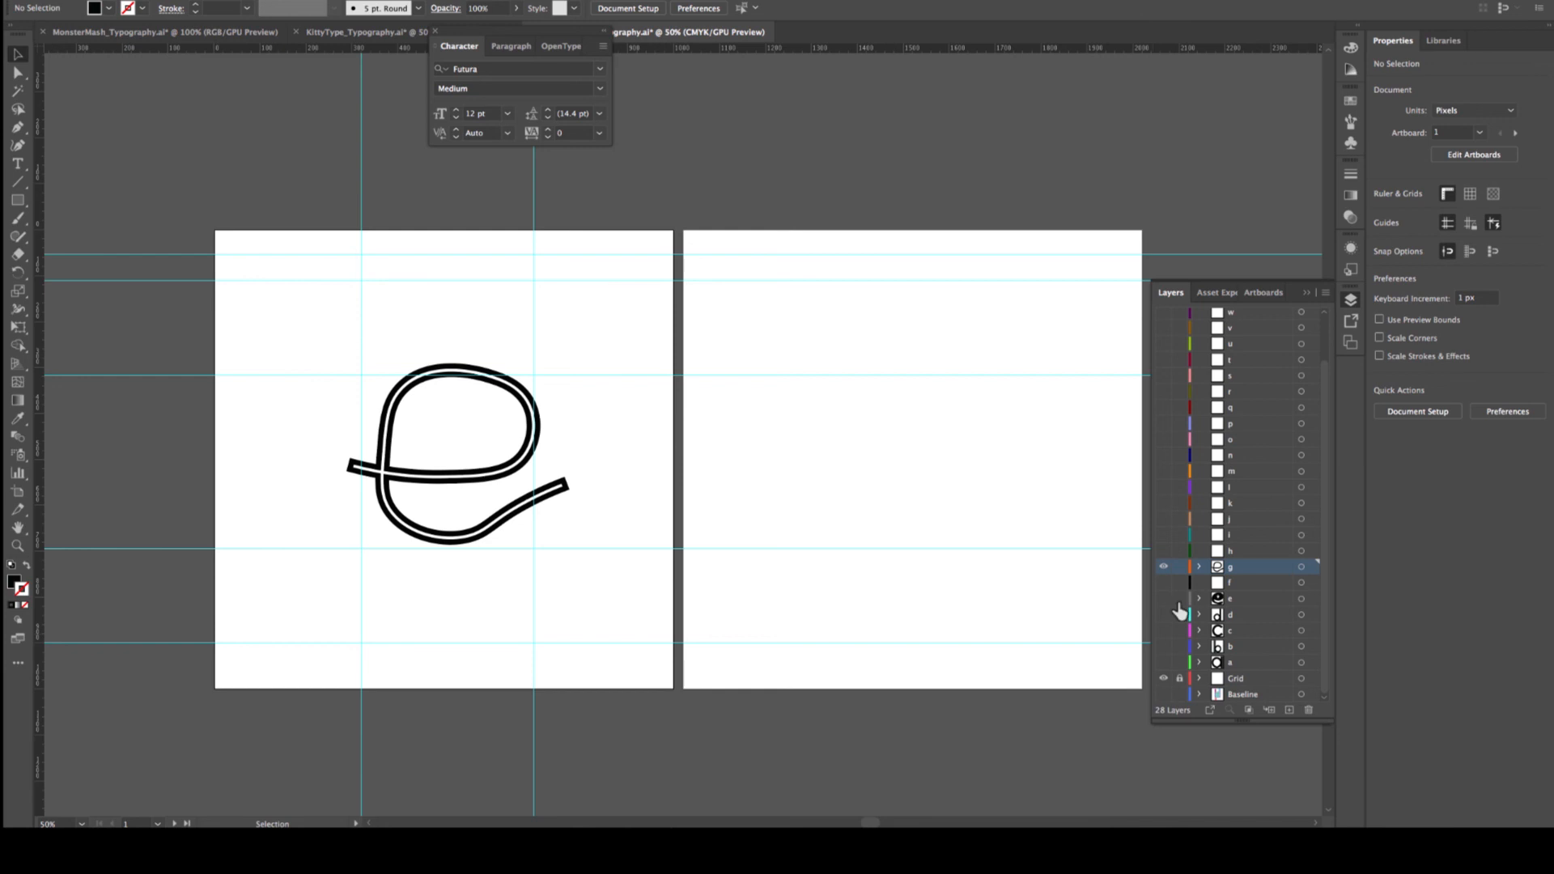
left_click(1164, 567)
left_click(1163, 663)
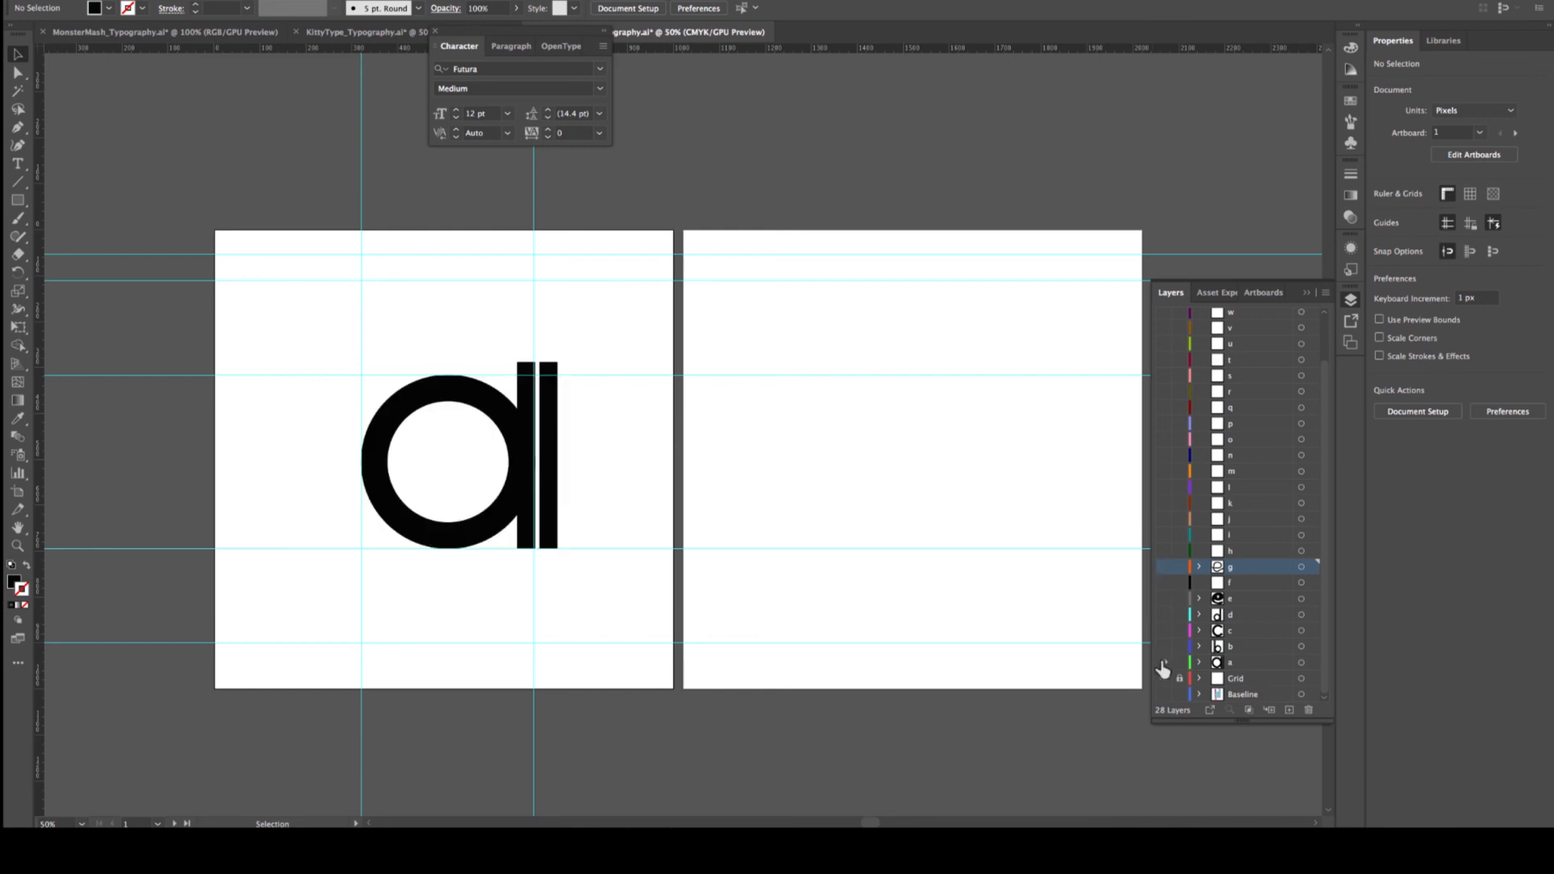
Duplicate the whole letter a onto the second artboard and scale the copy to about 180 by 158 px
left_click_drag(249, 319, 623, 579)
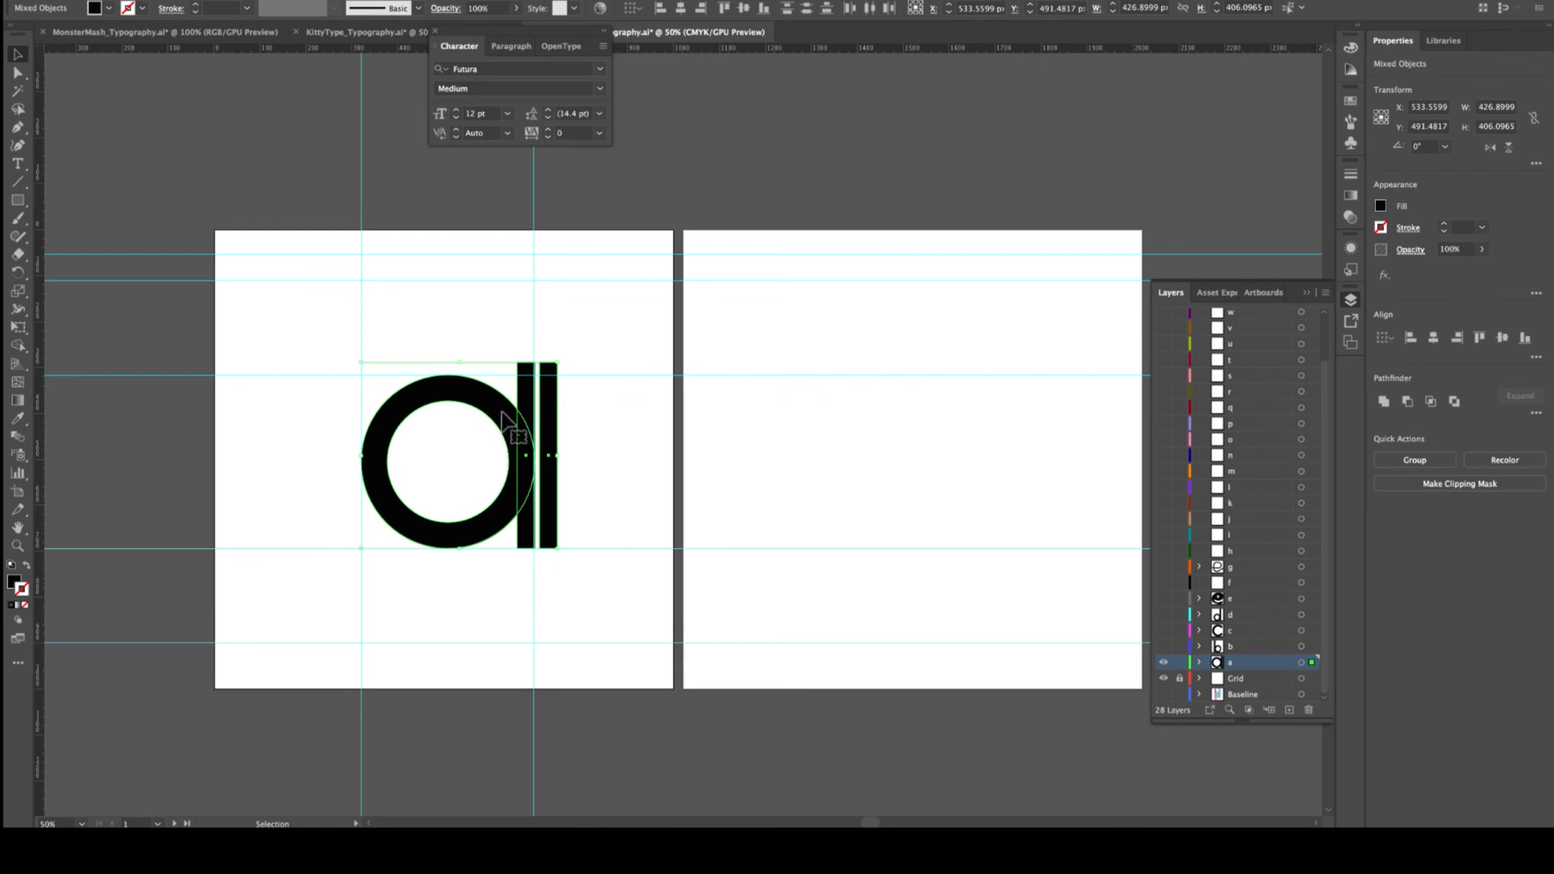
left_click_drag(503, 417, 836, 316)
left_click_drag(896, 452, 759, 375)
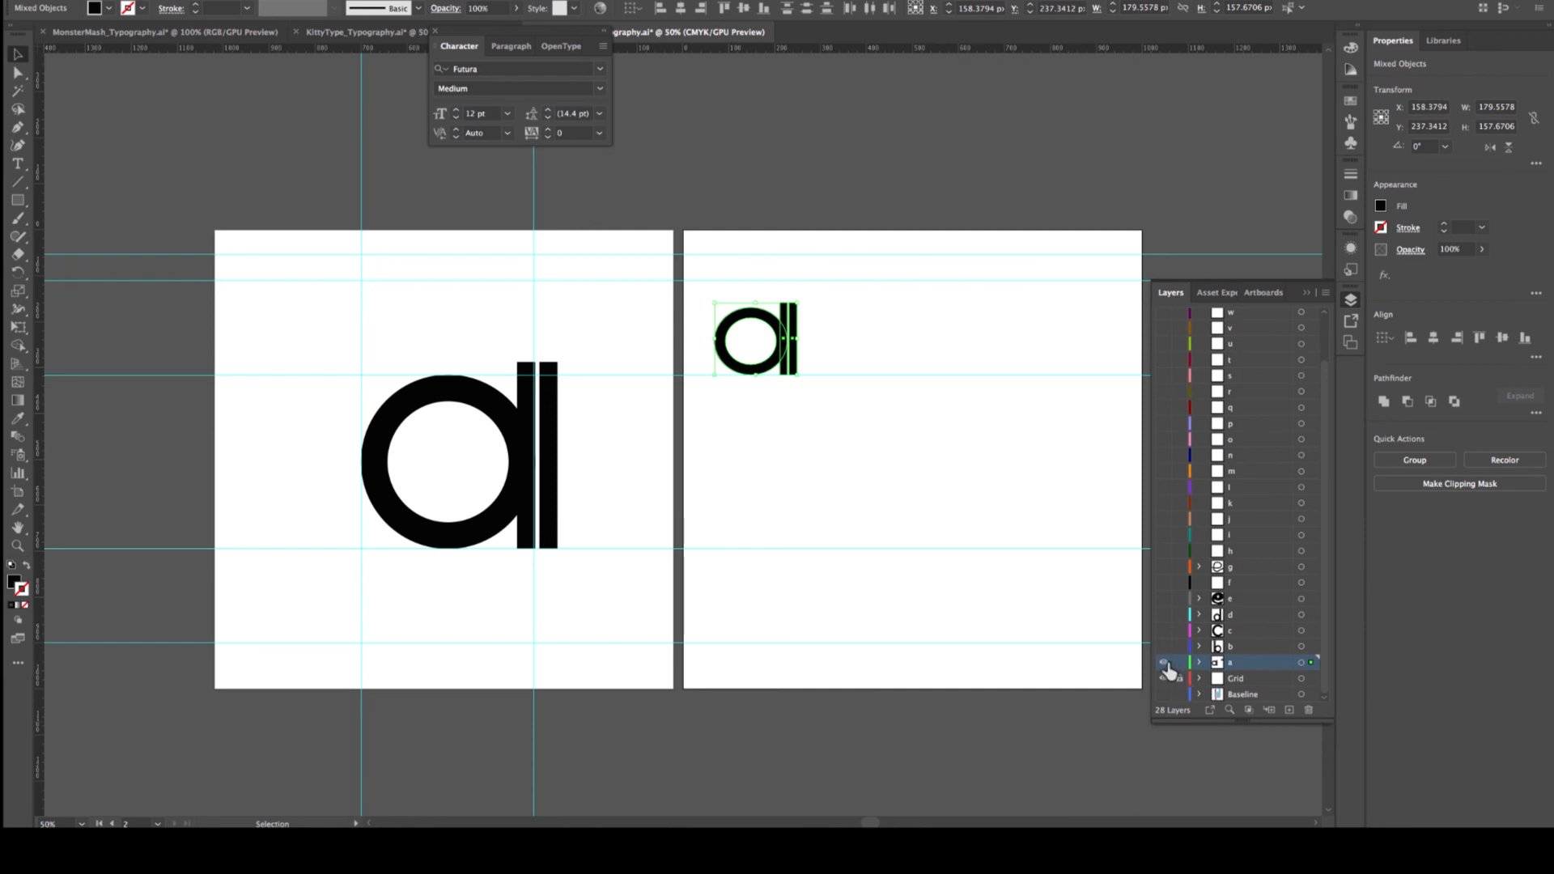
Undo the last resizing of the copied a and scale it down proportionally in the second artboard's upper-left area
key("super+z")
key("super+z")
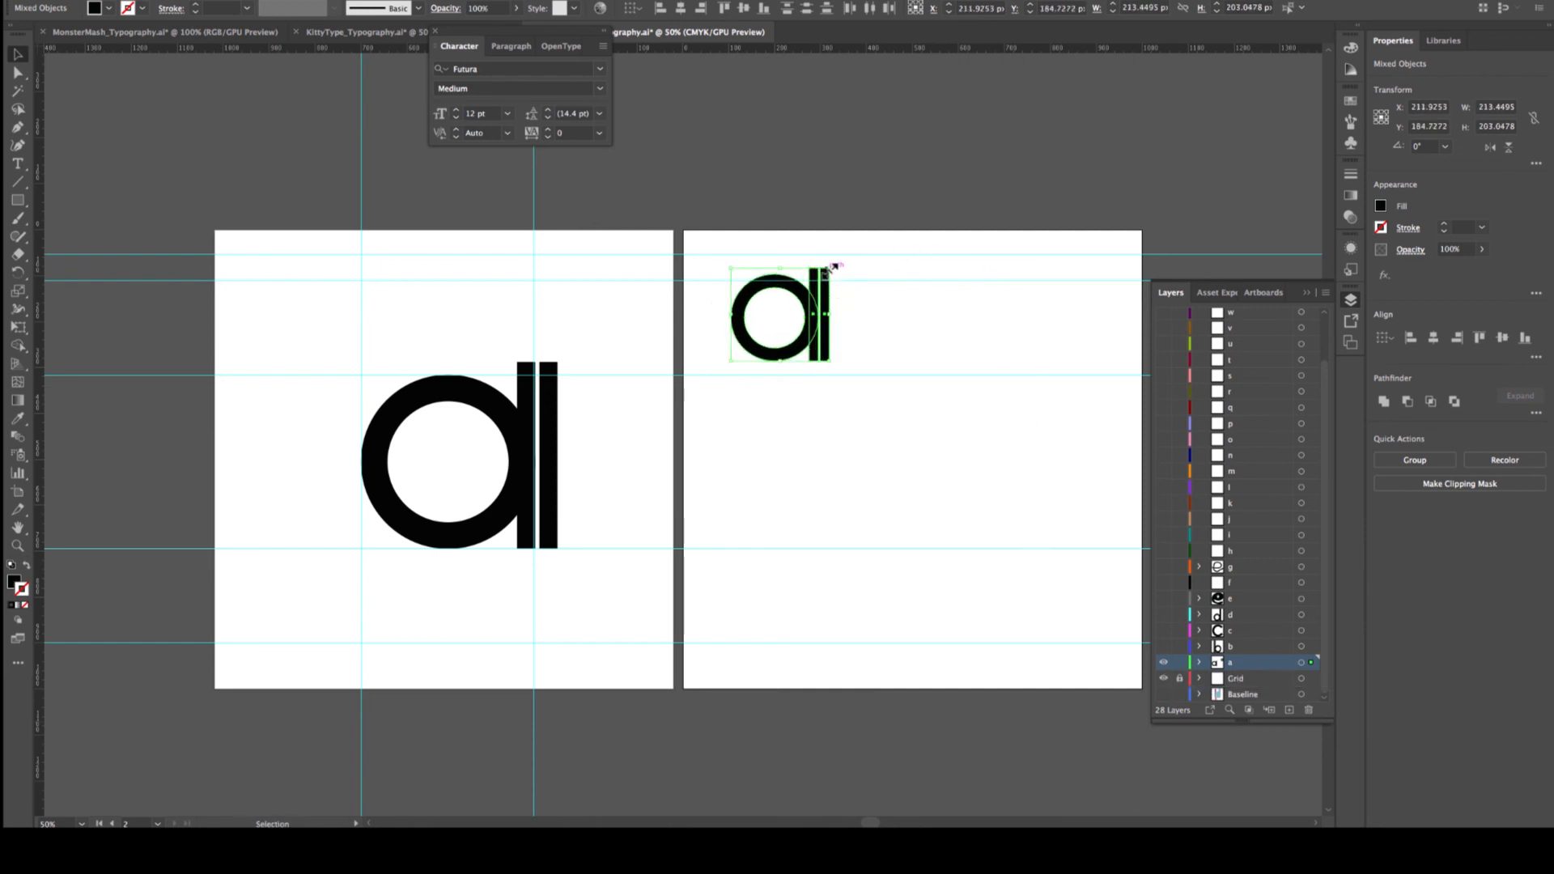
left_click_drag(832, 267, 794, 338)
left_click(789, 436)
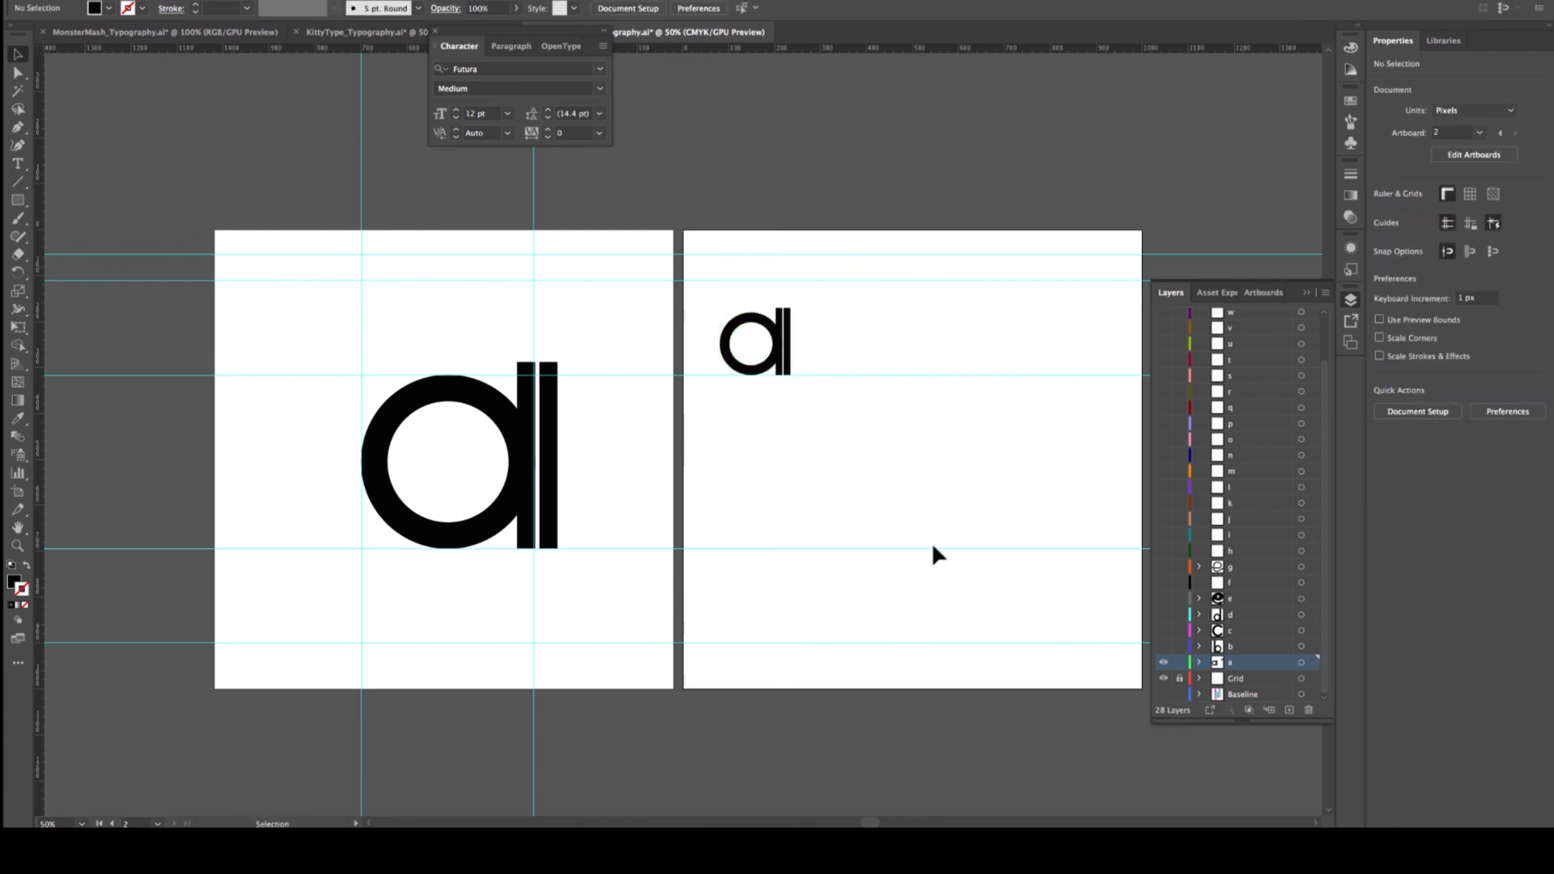
Show the b layer together with the a layer
left_click(1163, 663)
left_click(1163, 646)
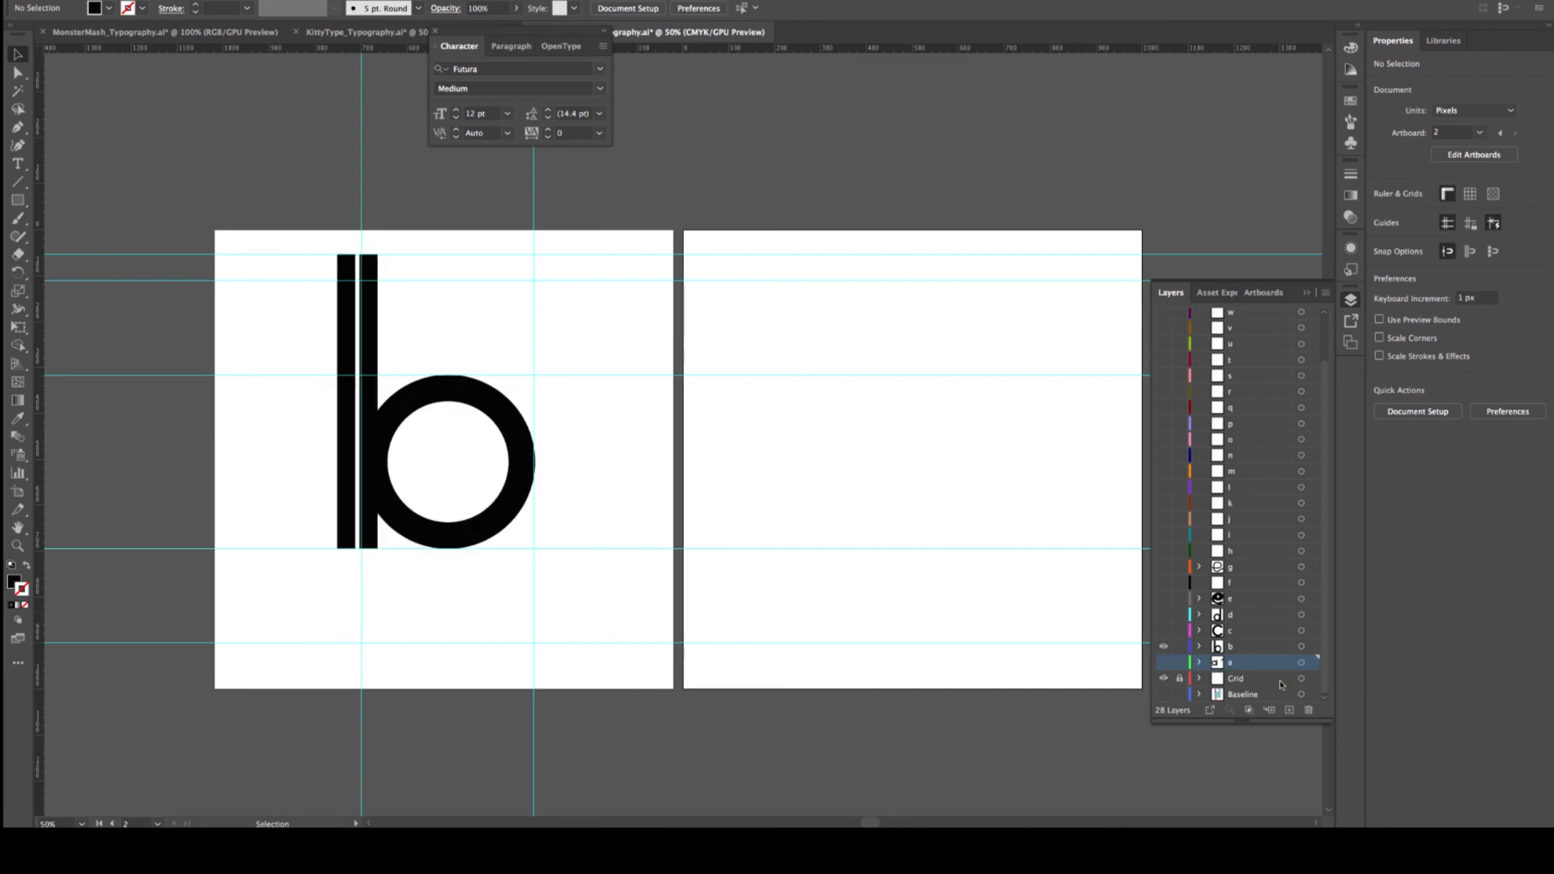
left_click(1163, 662)
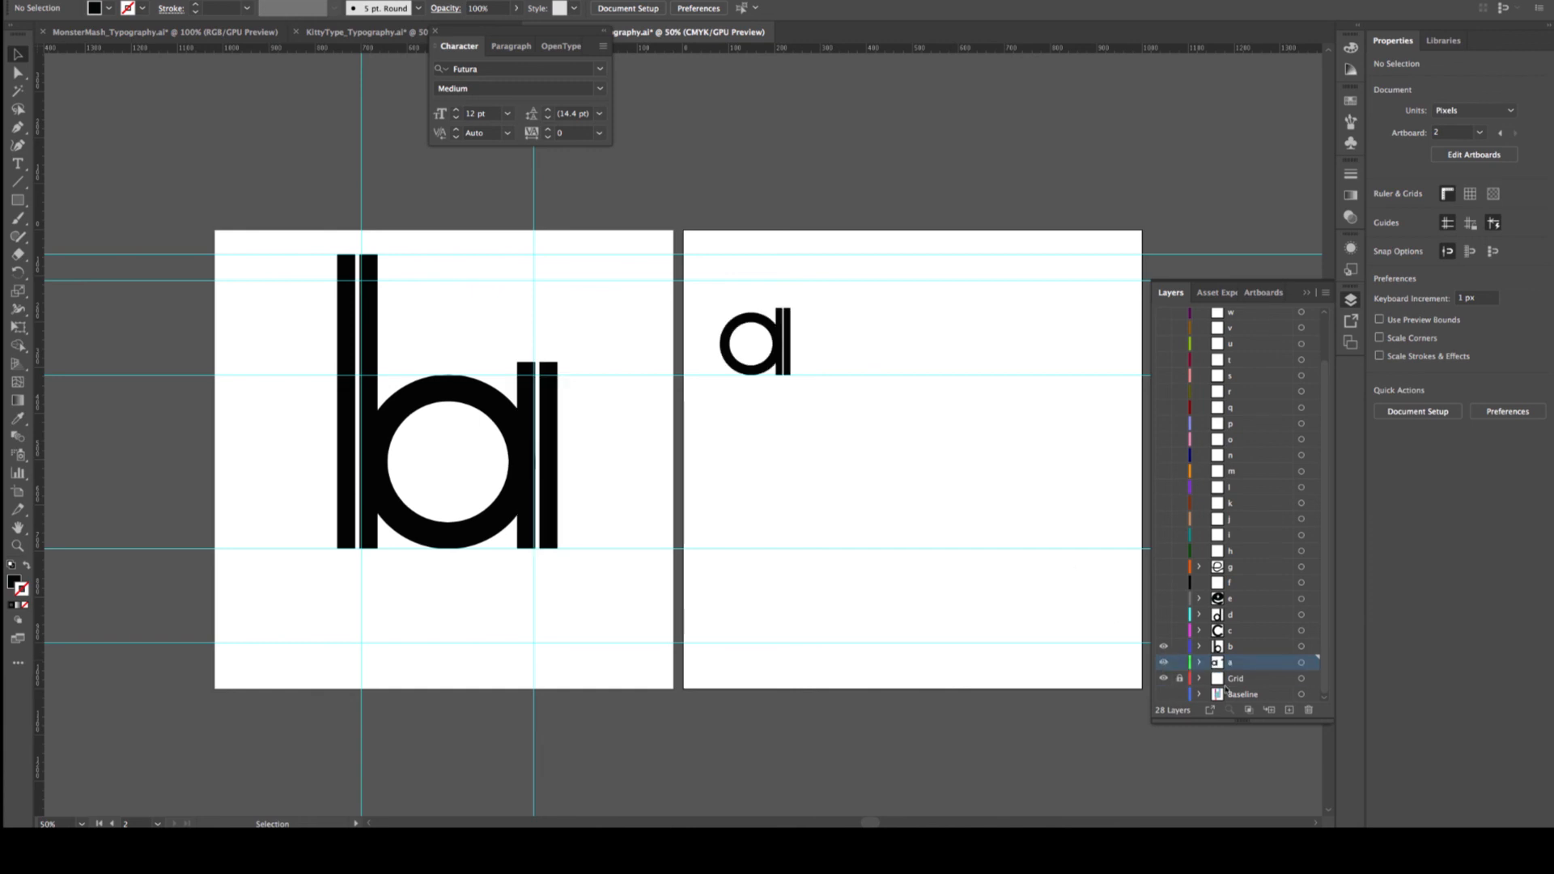
Hide the b layer and cut the small copied a from the second artboard
left_click(1164, 646)
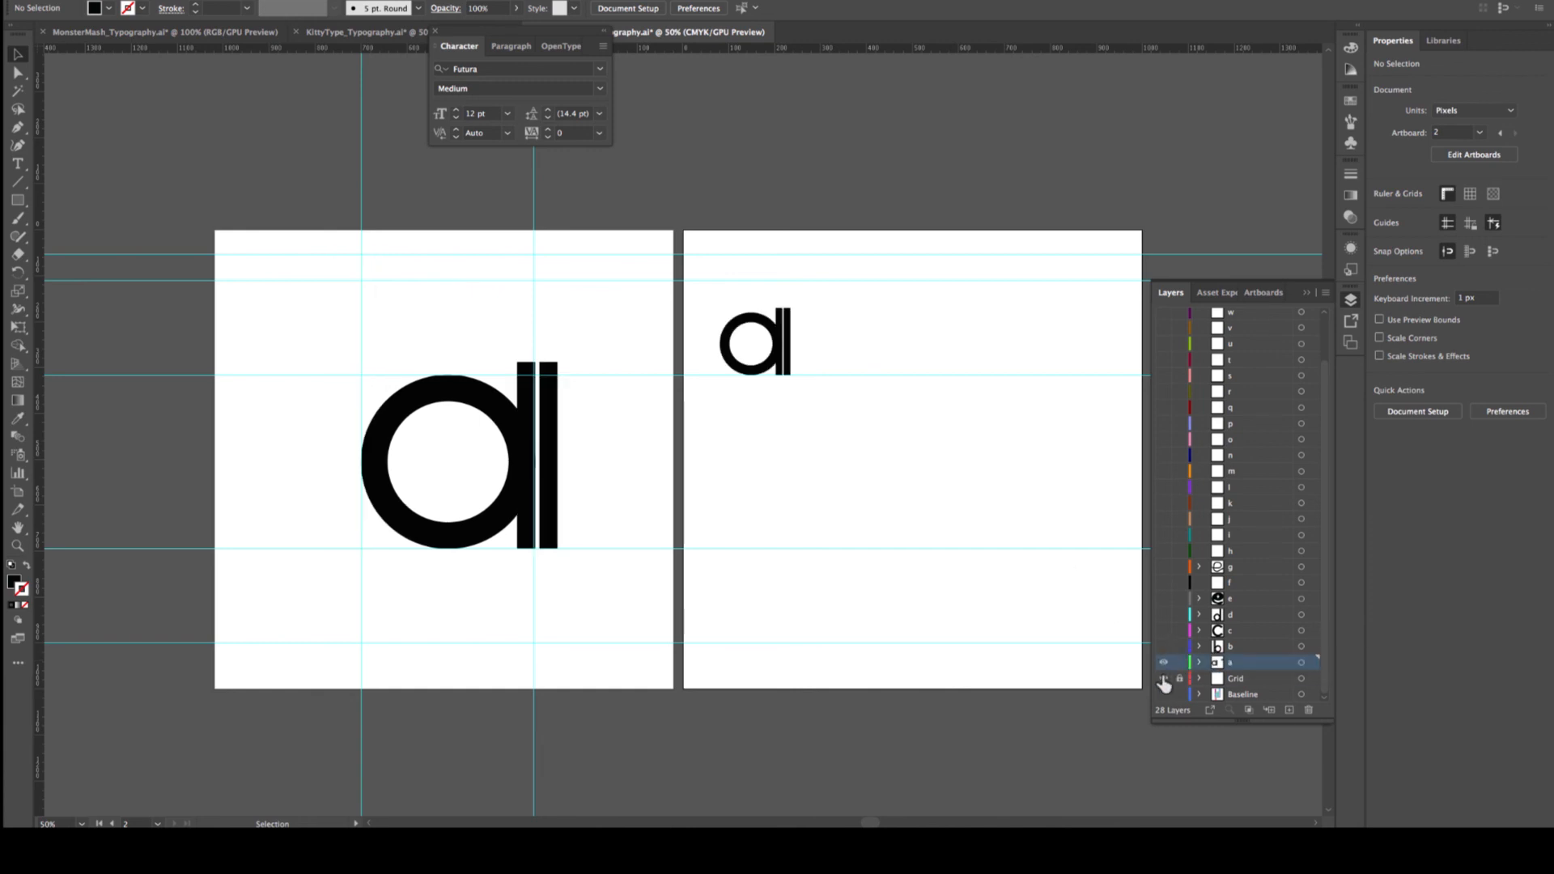
left_click_drag(717, 287, 803, 407)
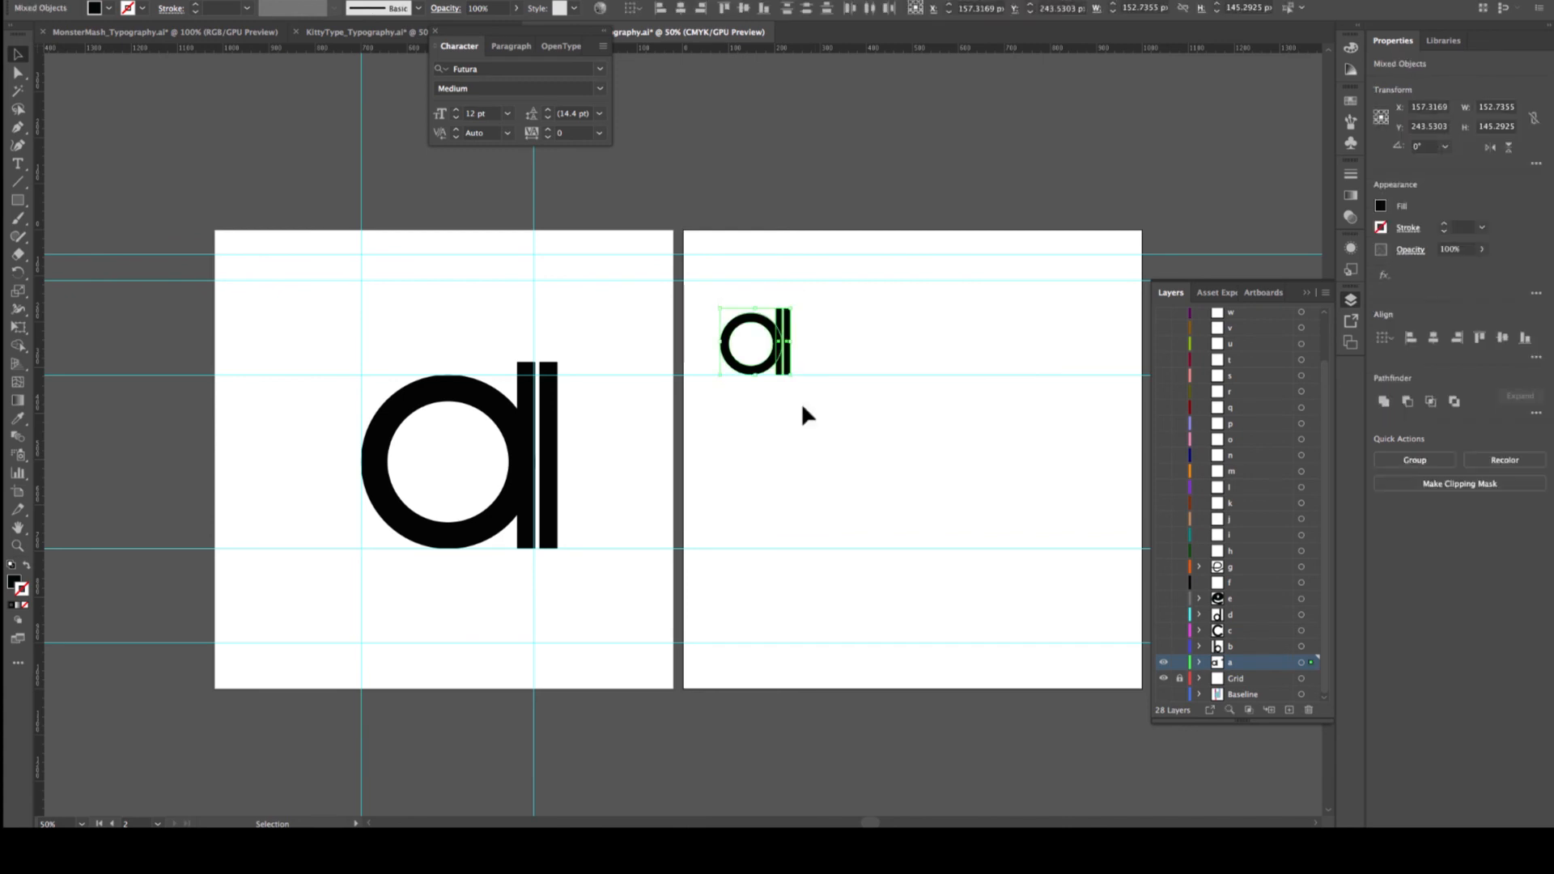
key("a")
key("Delete")
key("v")
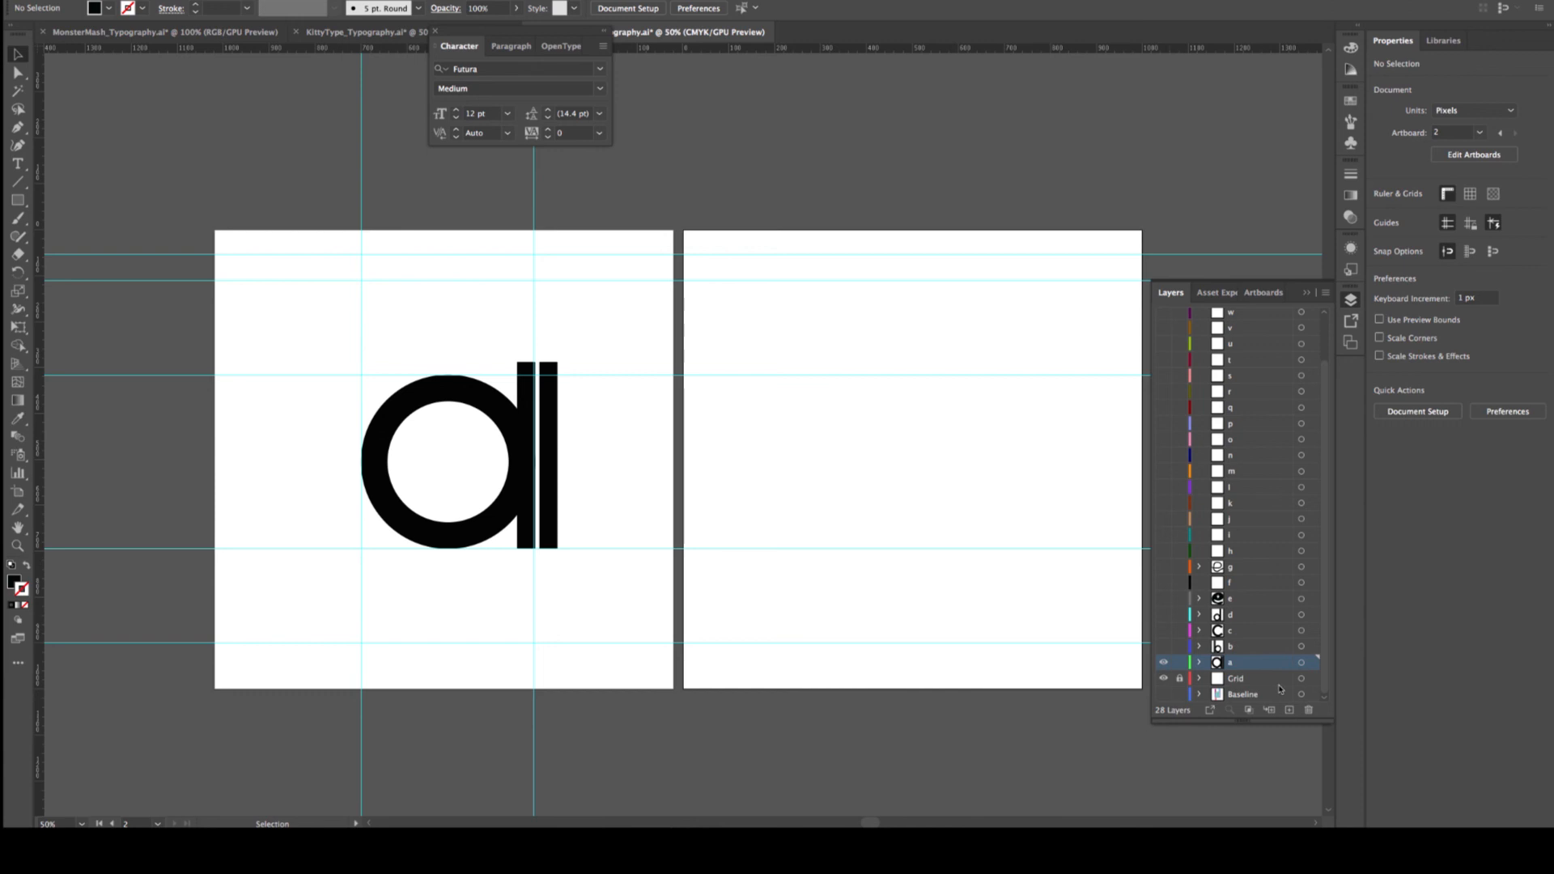
Add a new layer between the a and Grid layers and name it "alphabet"
left_click(1289, 710)
double_click(1246, 679)
type("alphabet")
key("Return")
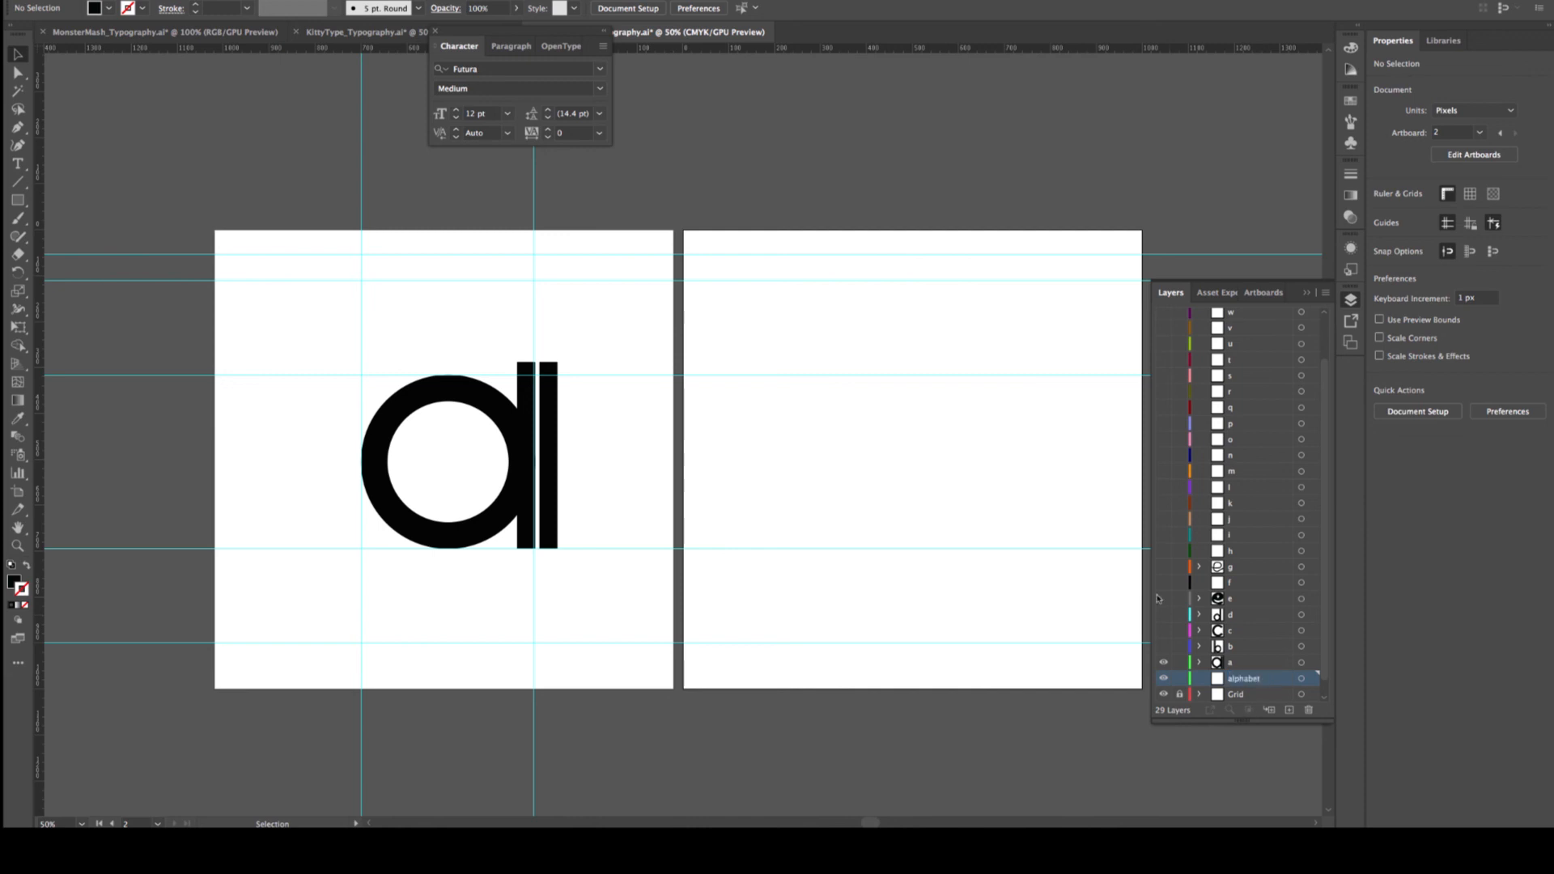
Paste the small a into the alphabet layer and place it in the second artboard's upper-left area
key("a")
key("v")
key("ctrl+v")
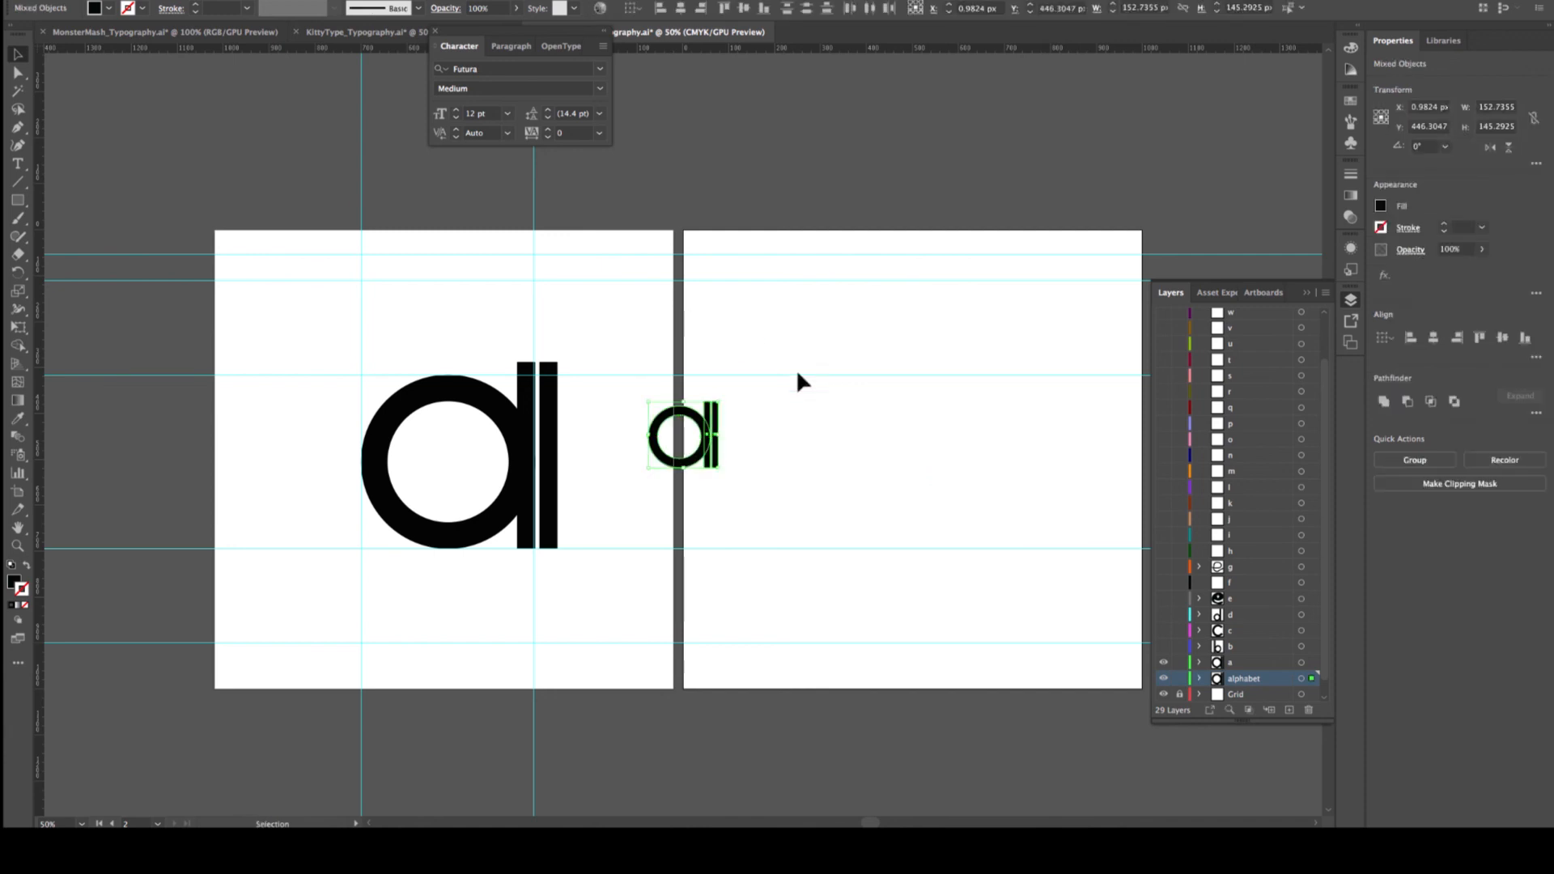
left_click_drag(707, 414, 741, 313)
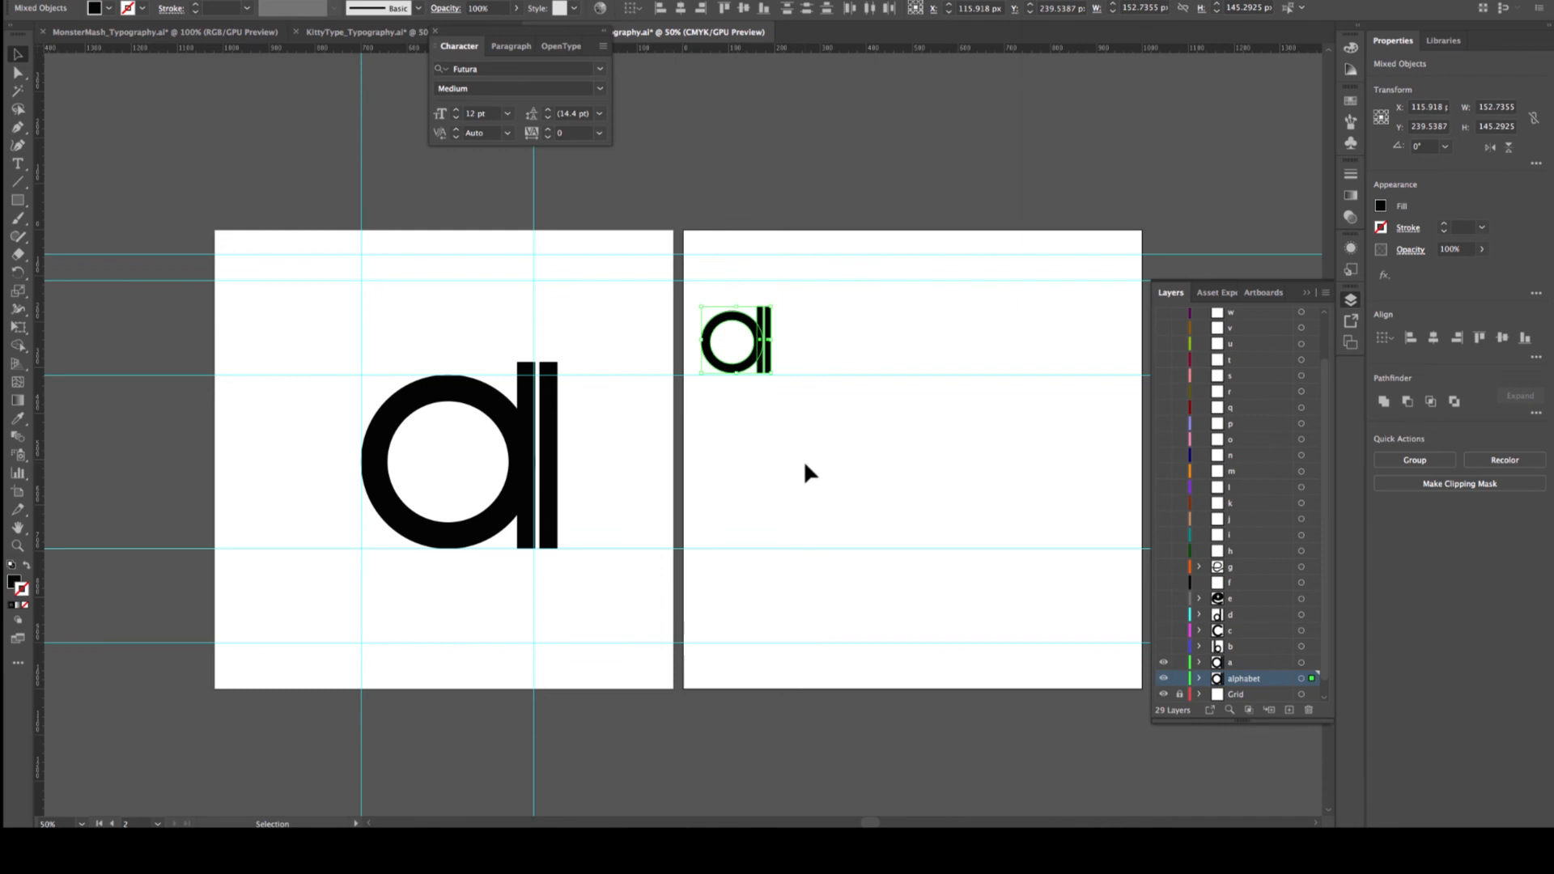
left_click(796, 466)
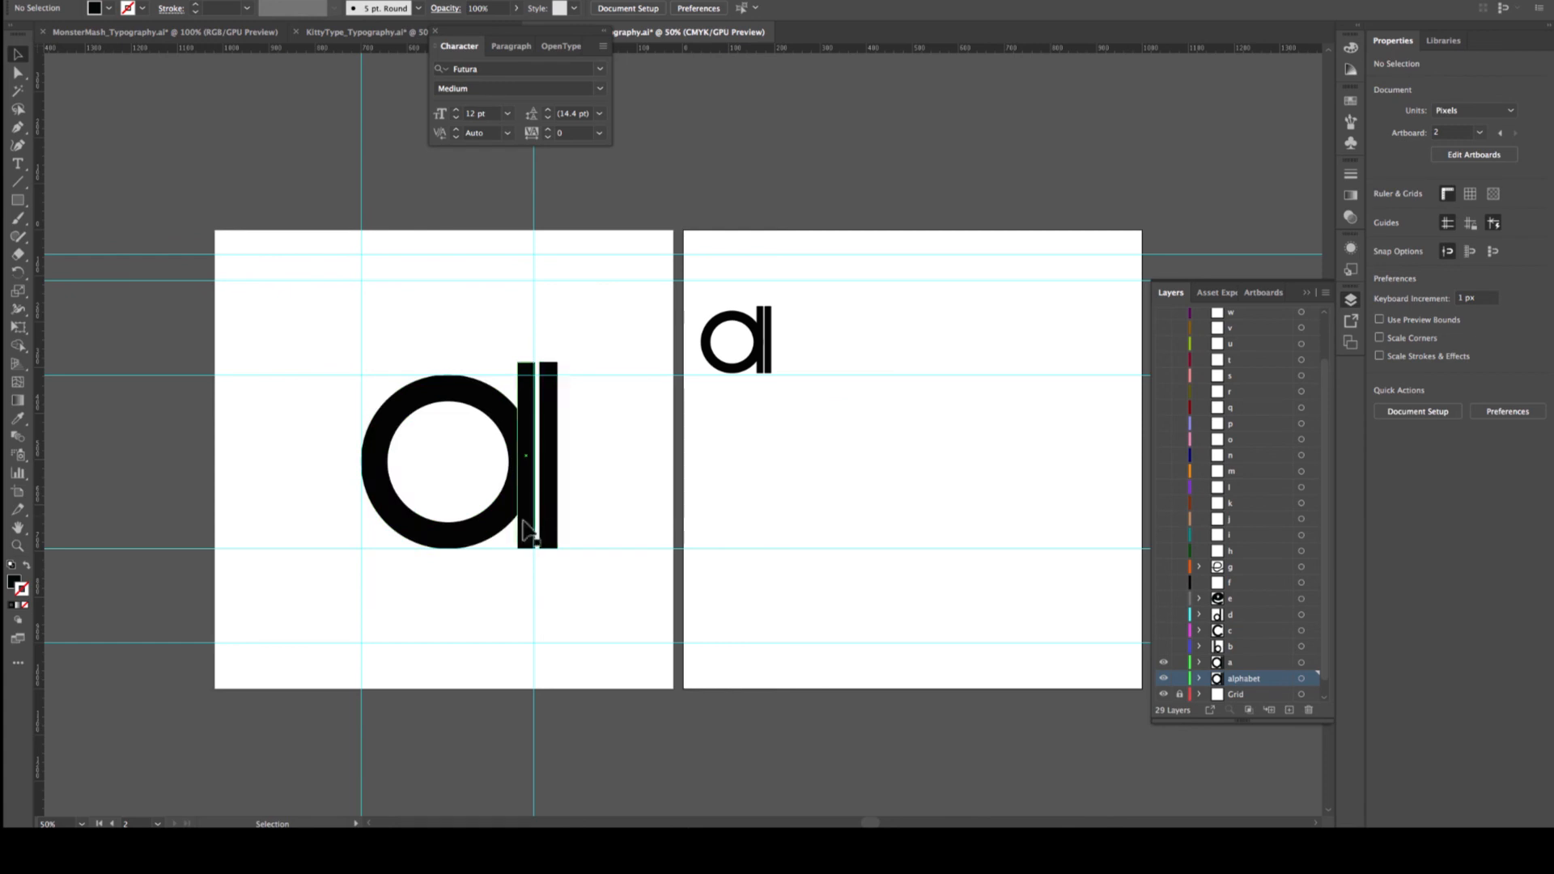
Merge the bowl and inner stem of the large a into one shape with the Shape Builder tool
left_click_drag(345, 329, 604, 600)
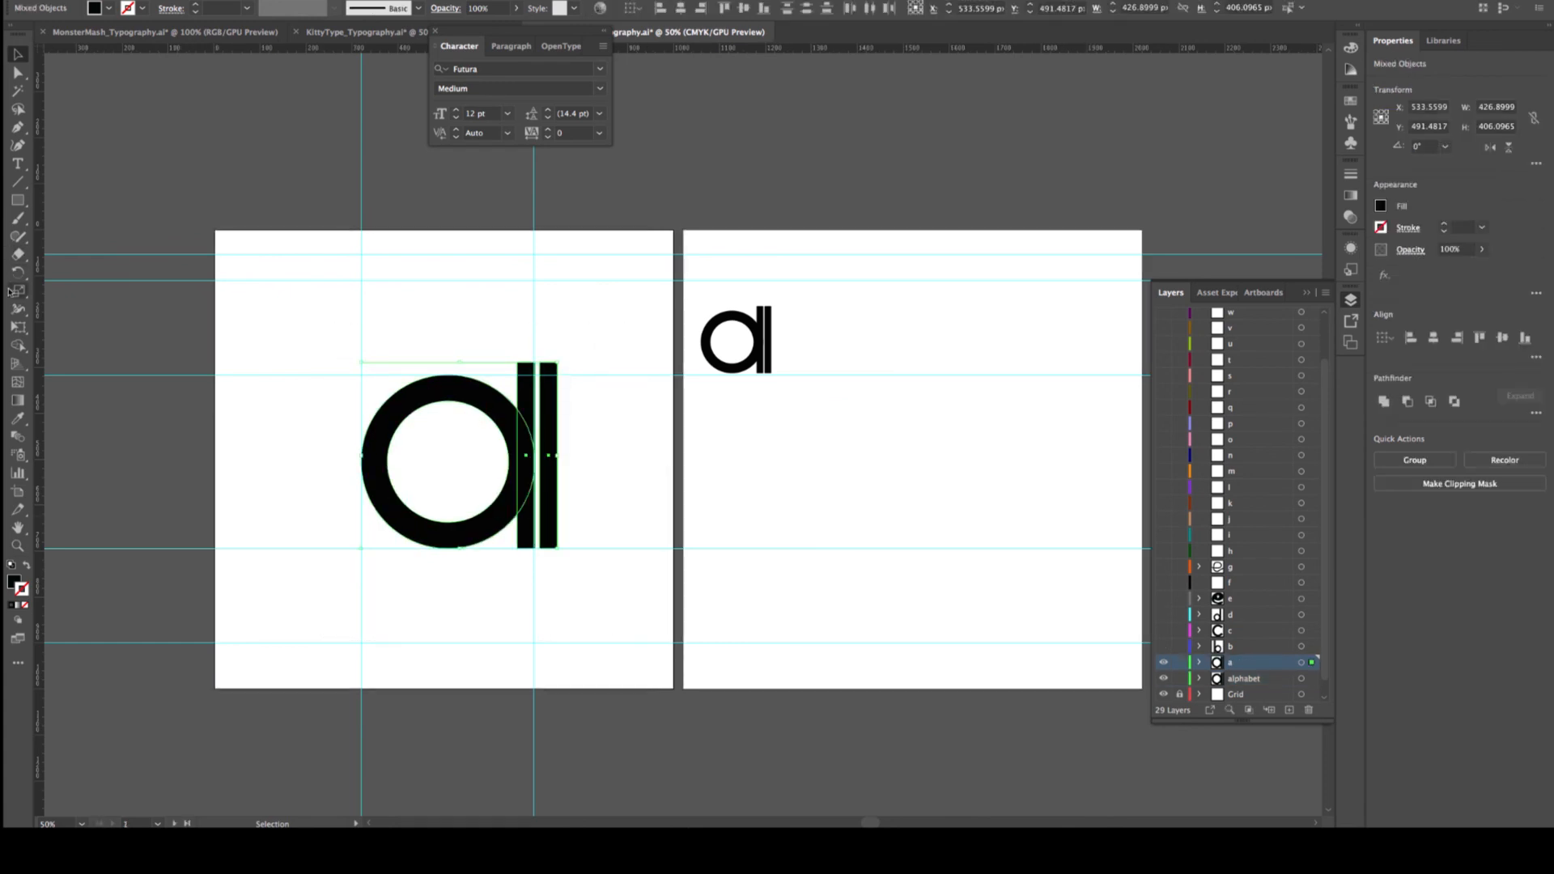
left_click(17, 345)
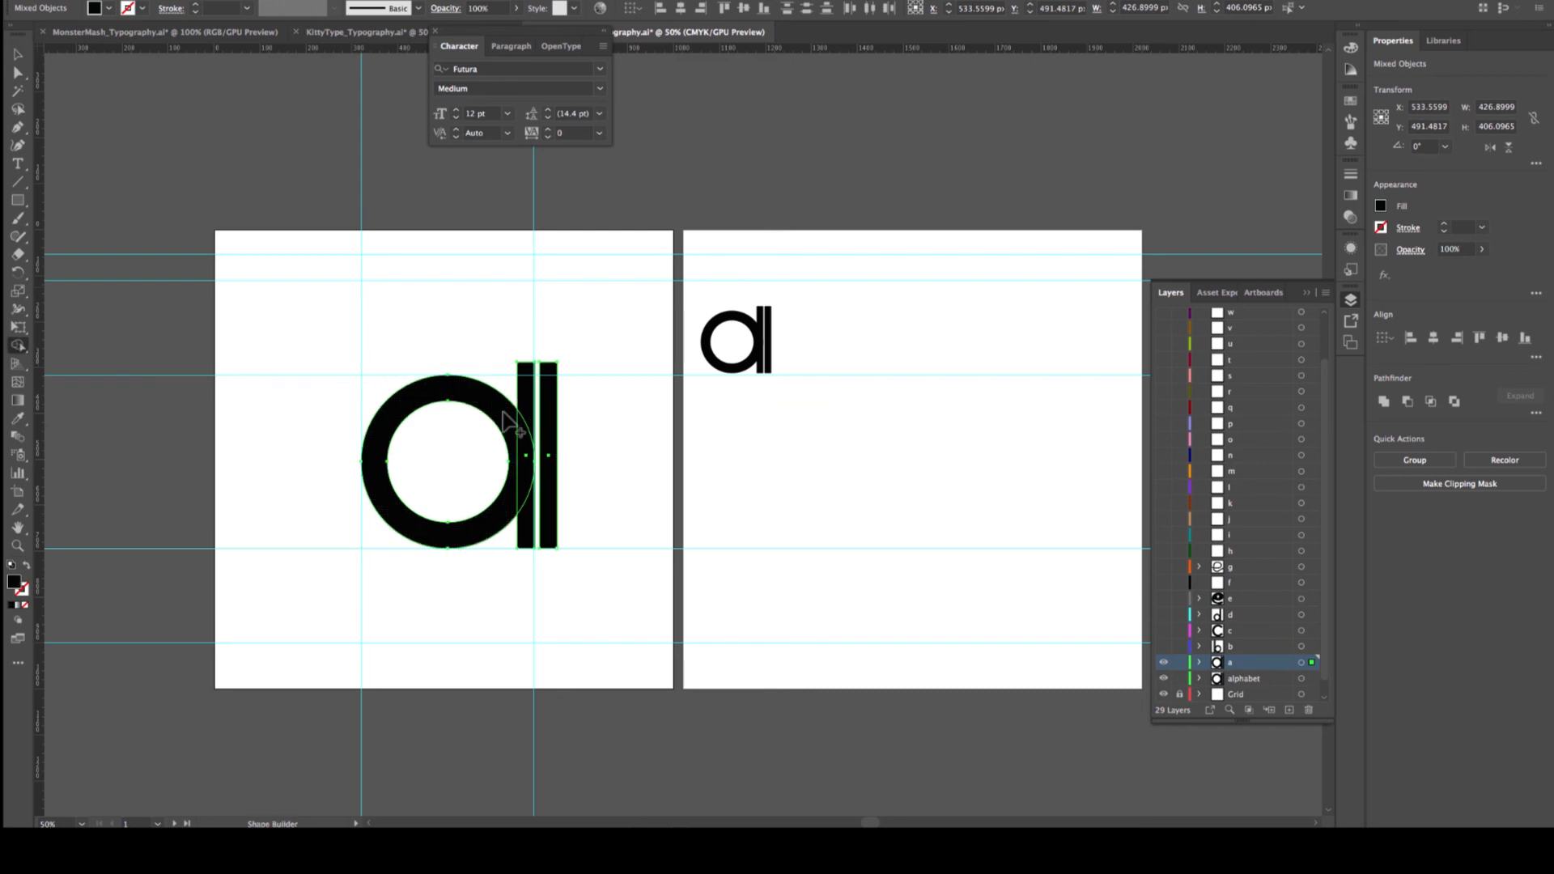
mouse_move(524, 433)
left_mouse_down()
mouse_move(528, 416)
mouse_move(528, 518)
left_mouse_up()
left_click(18, 54)
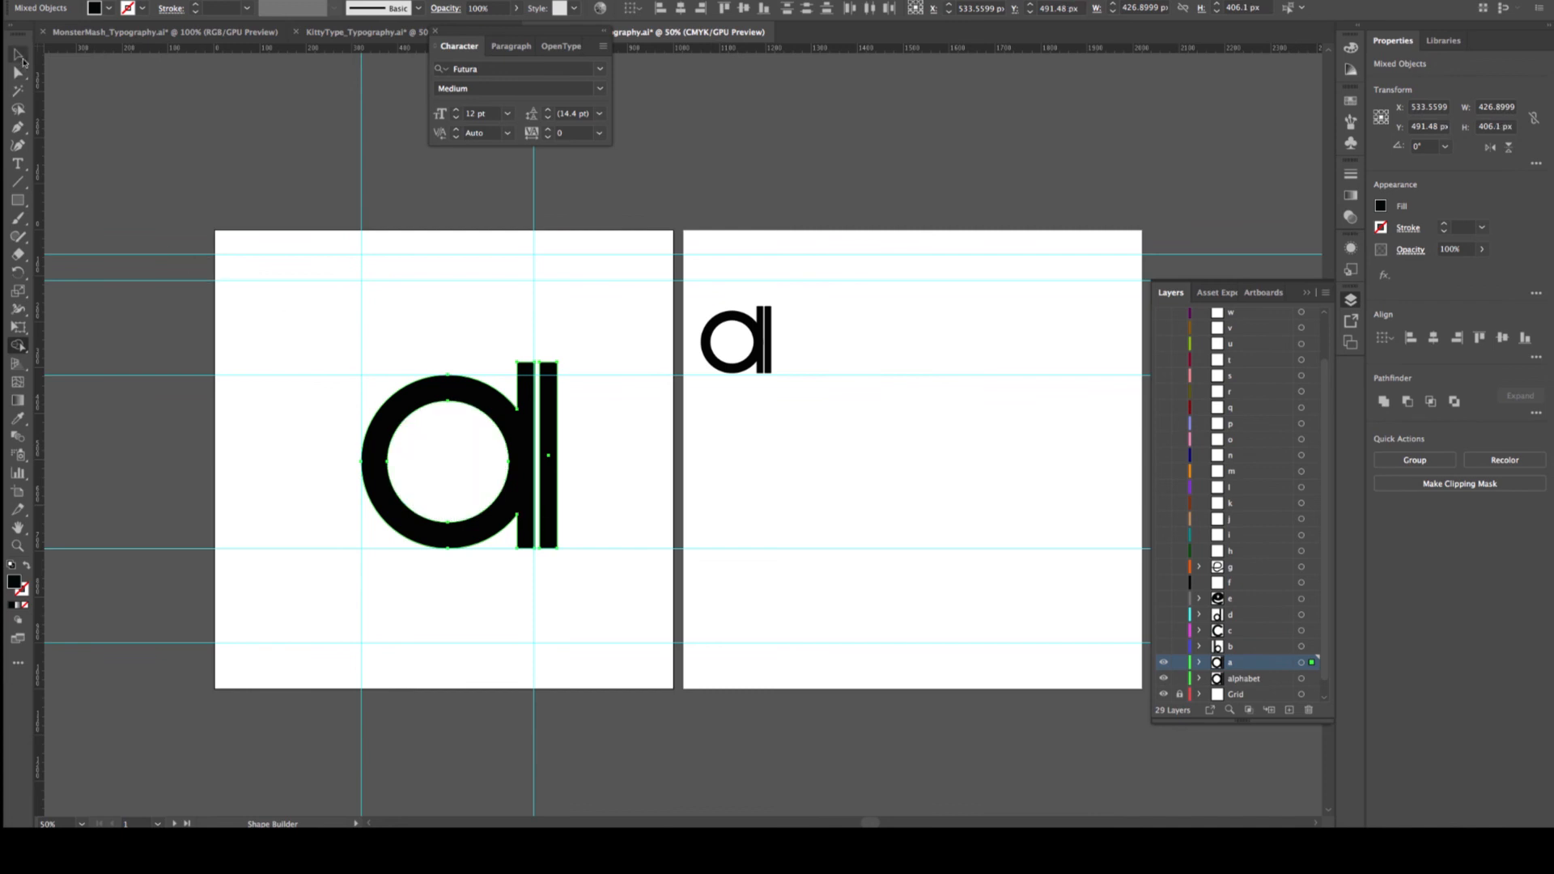
Remove the fill from the whole large a and give it a solid black stroke
left_click_drag(299, 319, 635, 565)
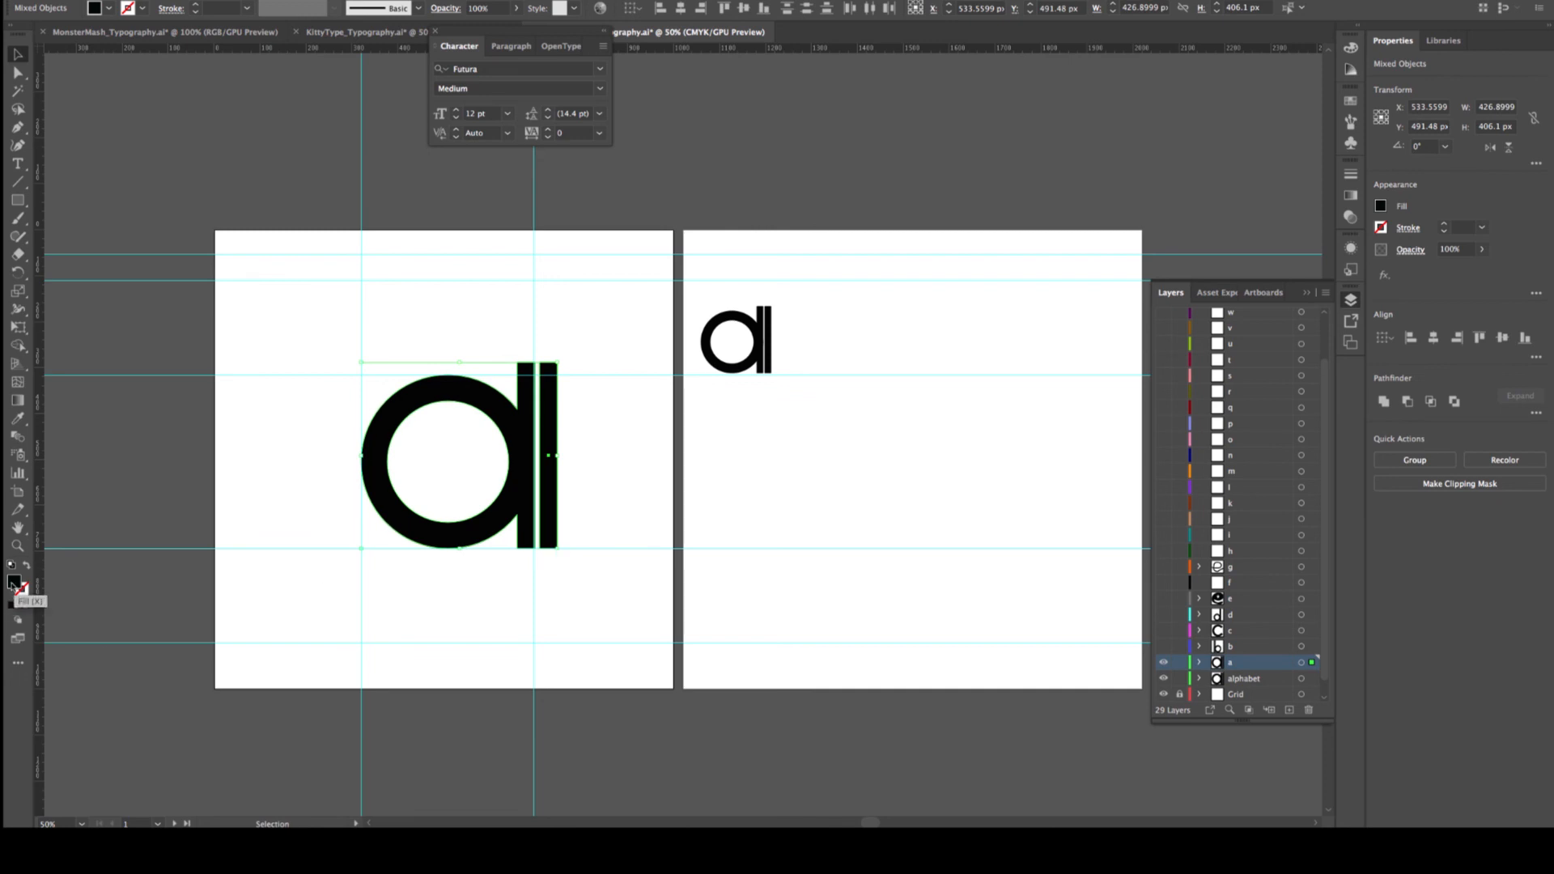
left_click(26, 604)
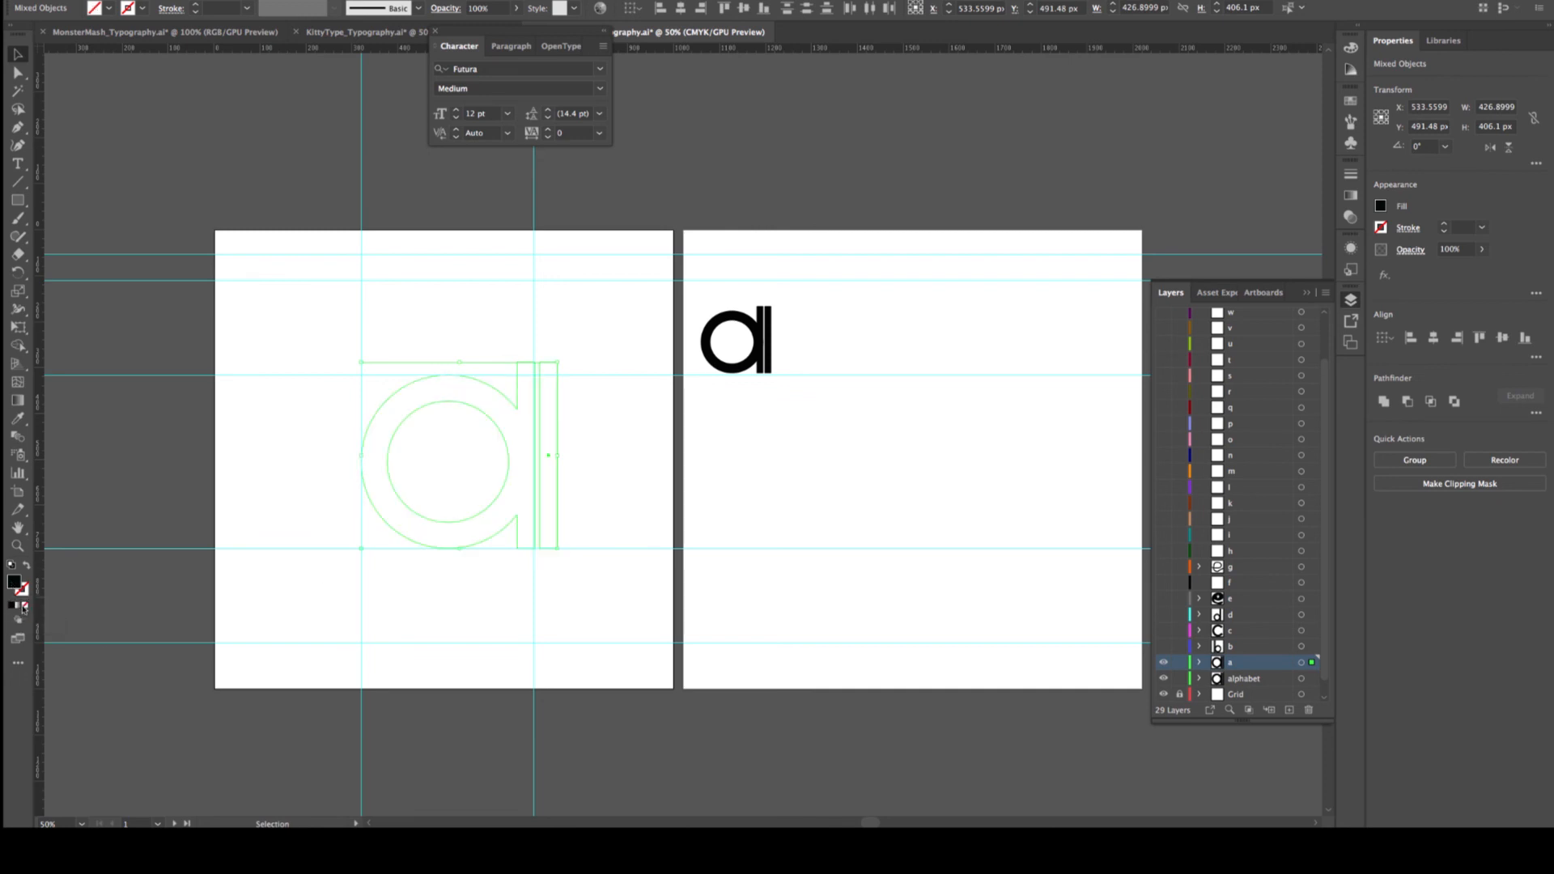
left_click(24, 595)
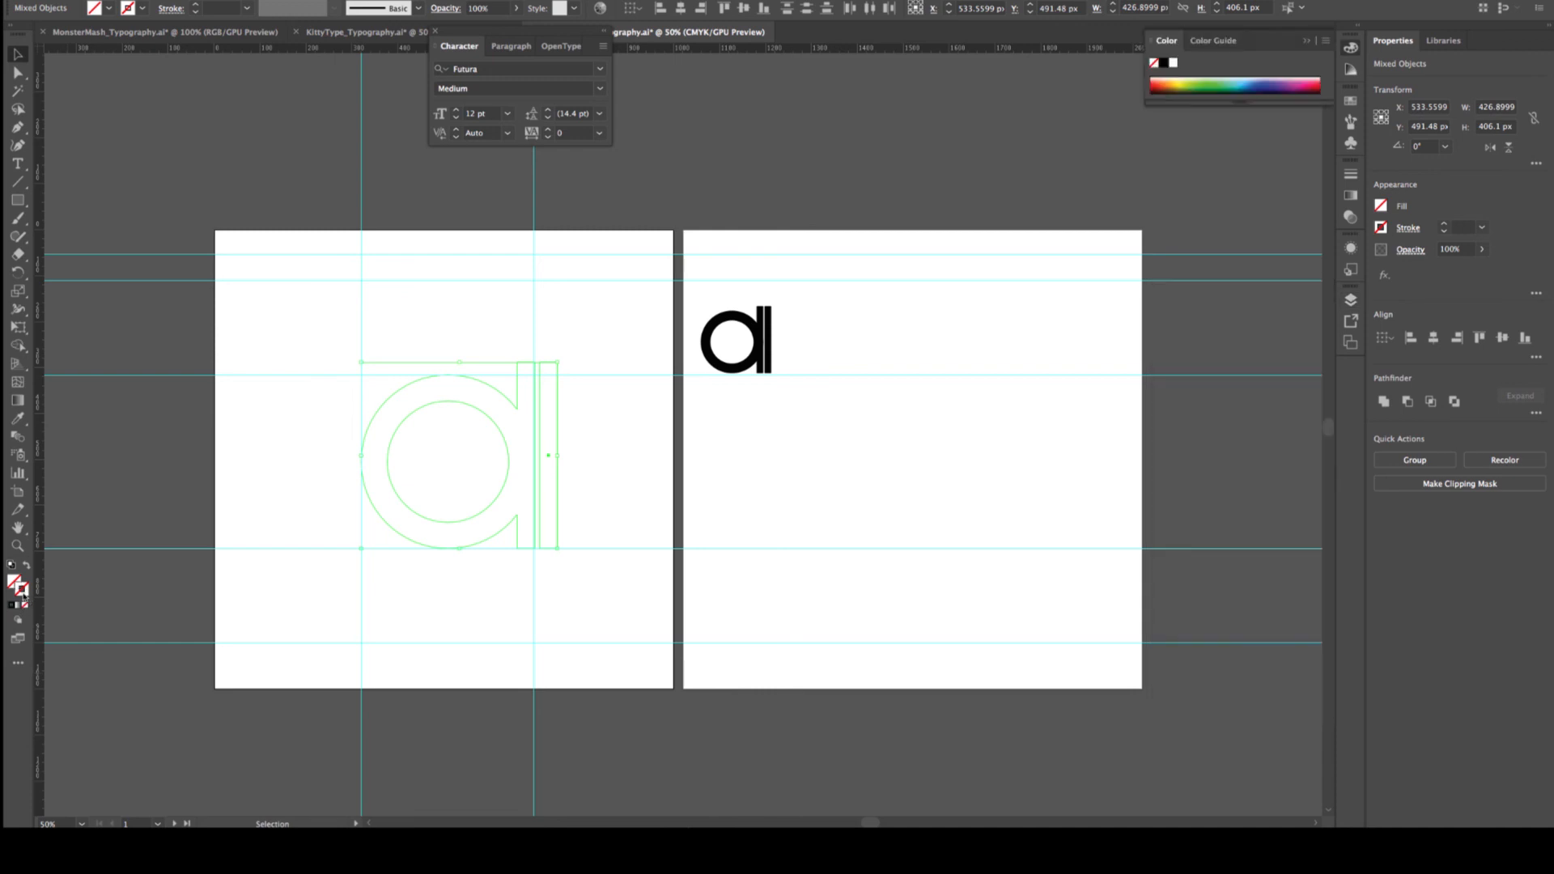
left_click(11, 606)
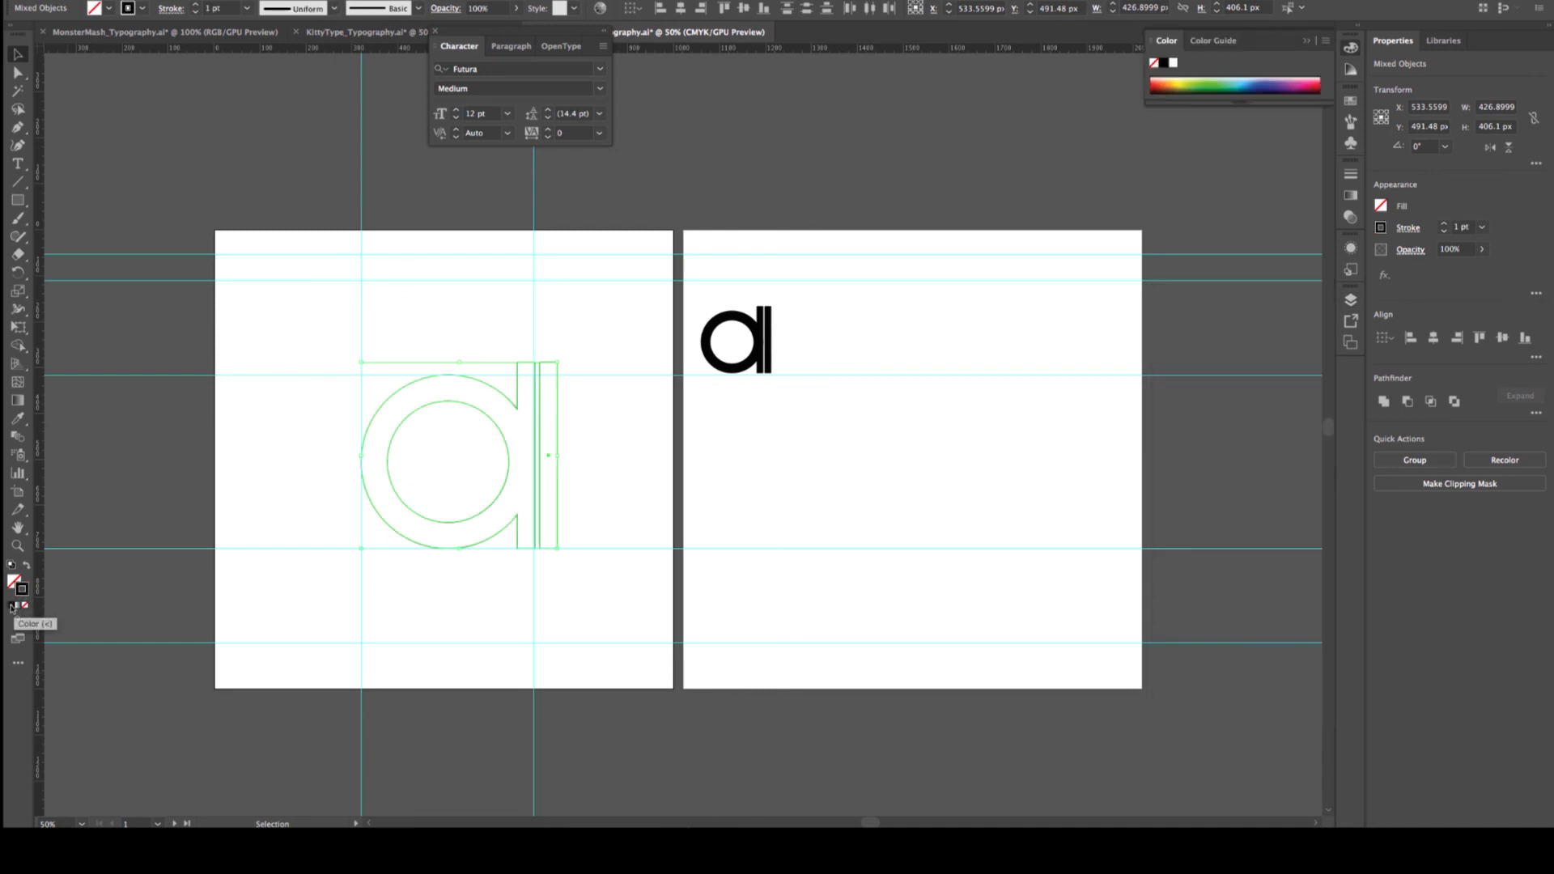
Set the large a's stroke weight to 28 pt and deselect the letter
left_click(1446, 224)
left_click(1446, 224)
left_click(1446, 224)
left_click(1445, 224)
left_click(1445, 224)
left_click(1446, 224)
left_click(1446, 224)
left_click(1446, 224)
left_click(1446, 224)
left_click(1446, 224)
left_click(1446, 225)
left_click(1445, 224)
left_click(1446, 224)
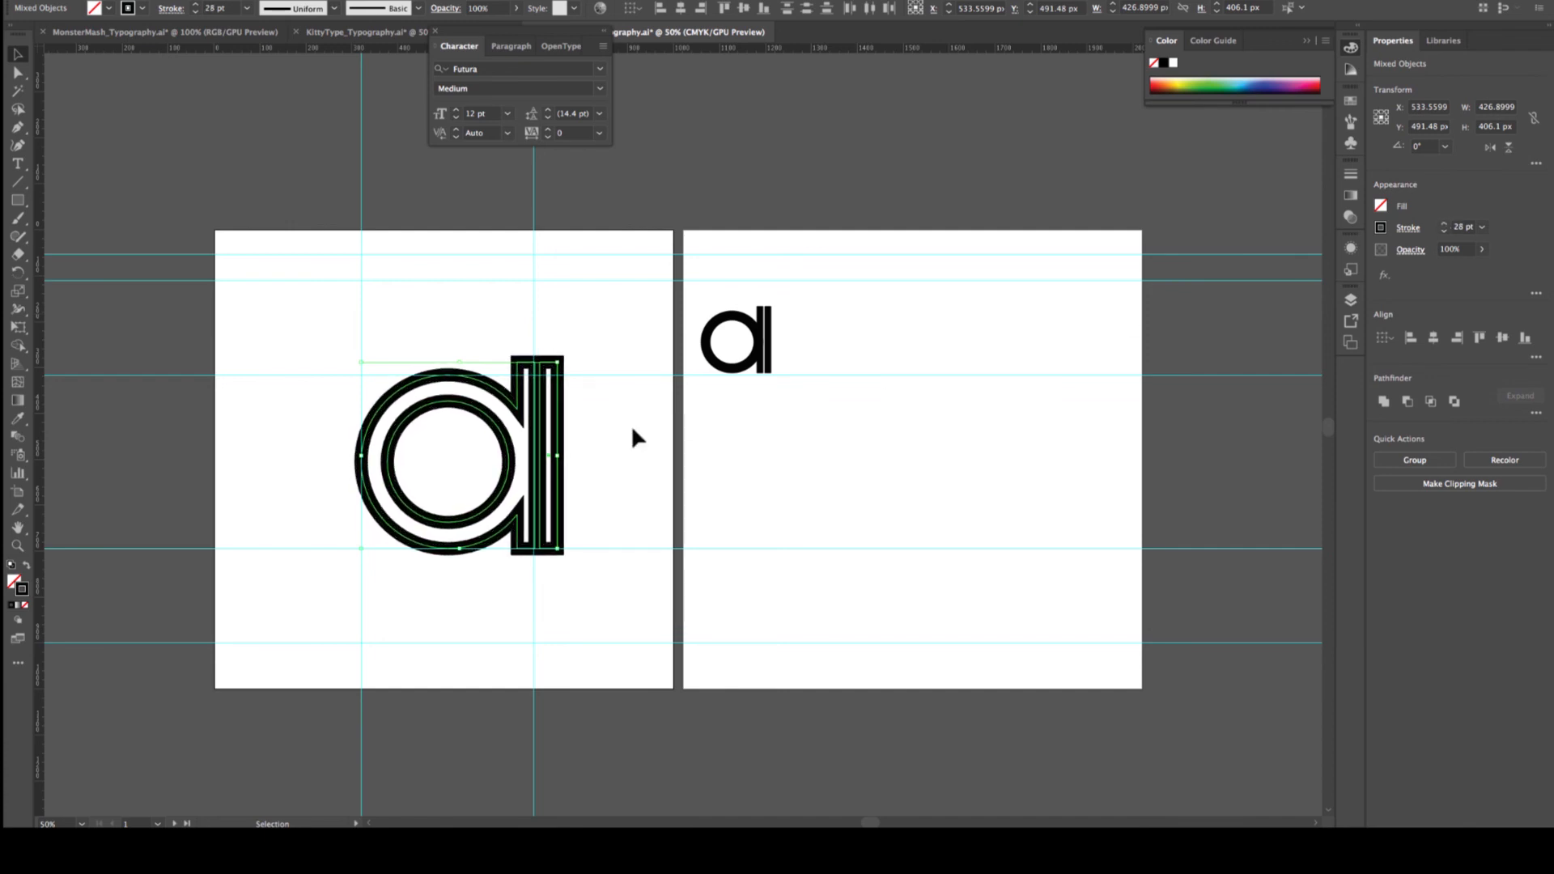
left_click(246, 464)
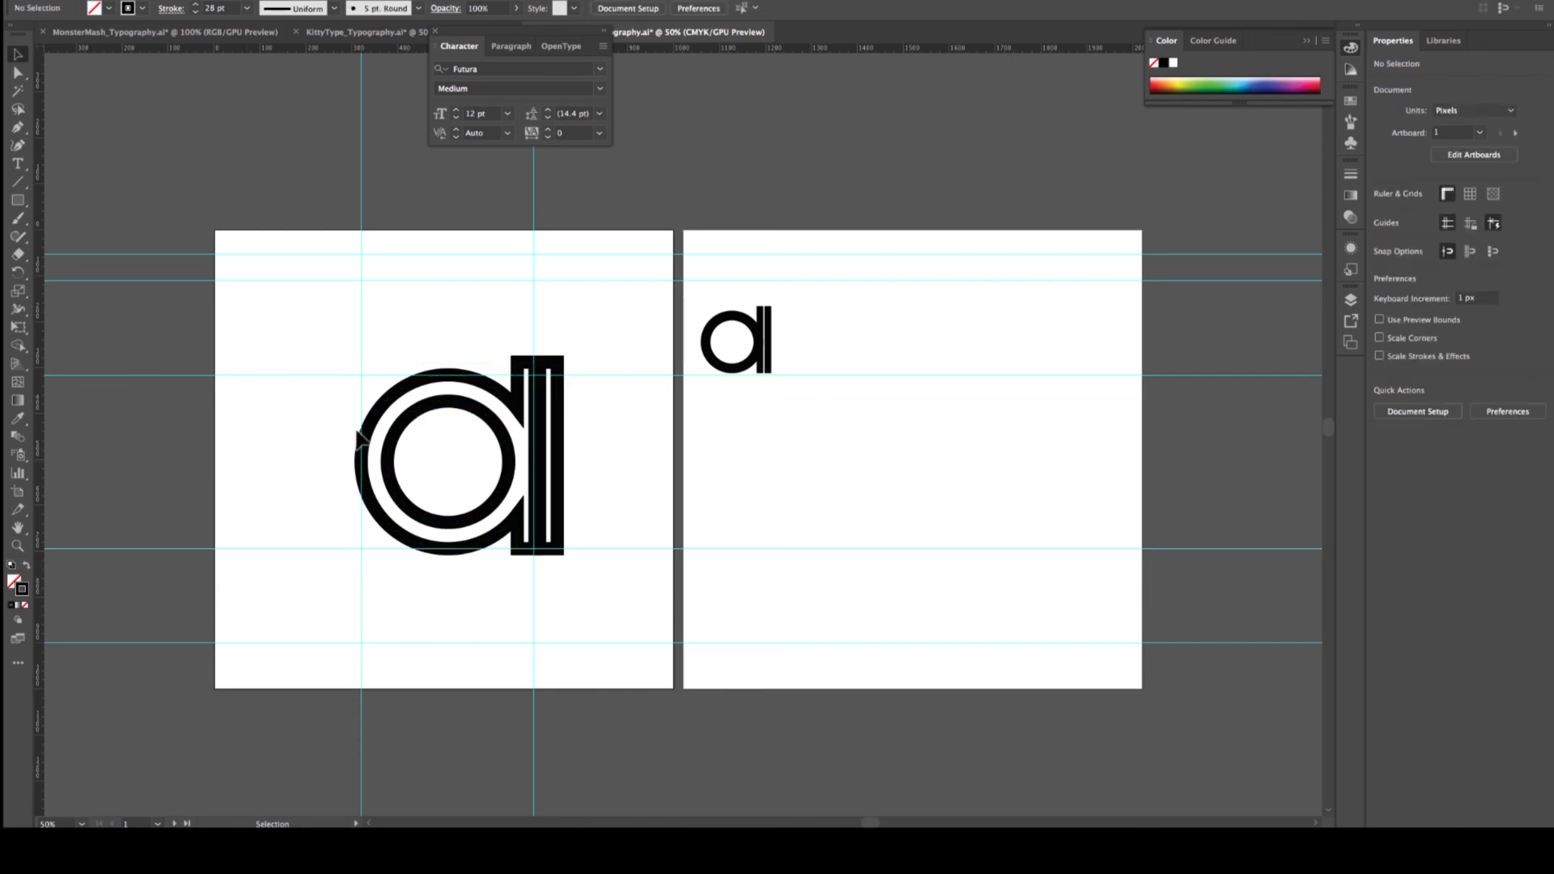
Convert the strokes of the entire large a into filled shapes with Outline Stroke
left_click_drag(265, 309, 568, 589)
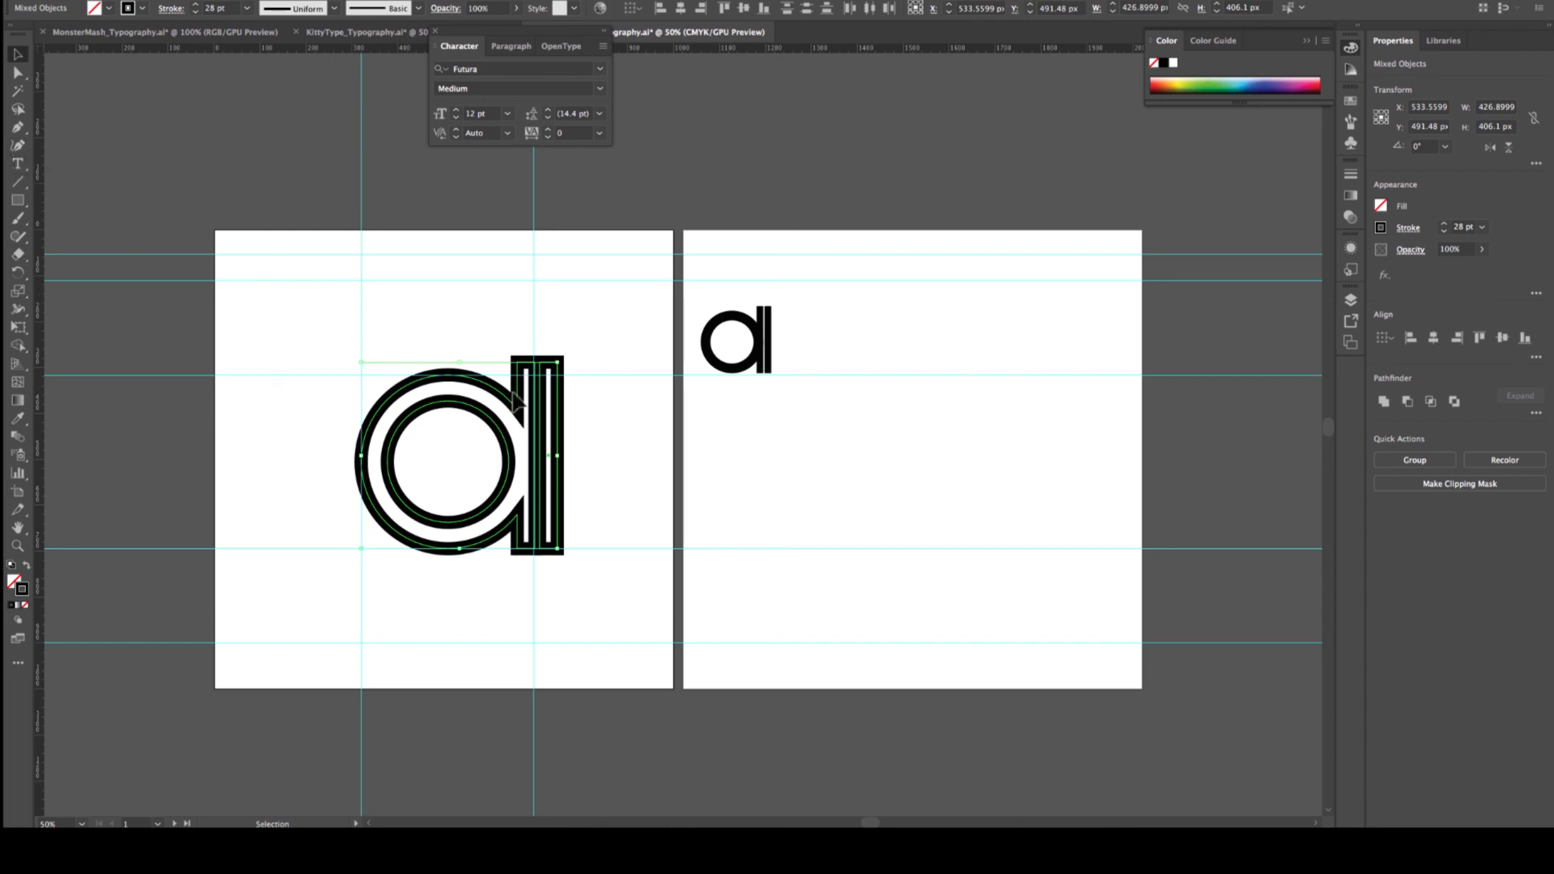
left_click(154, 1)
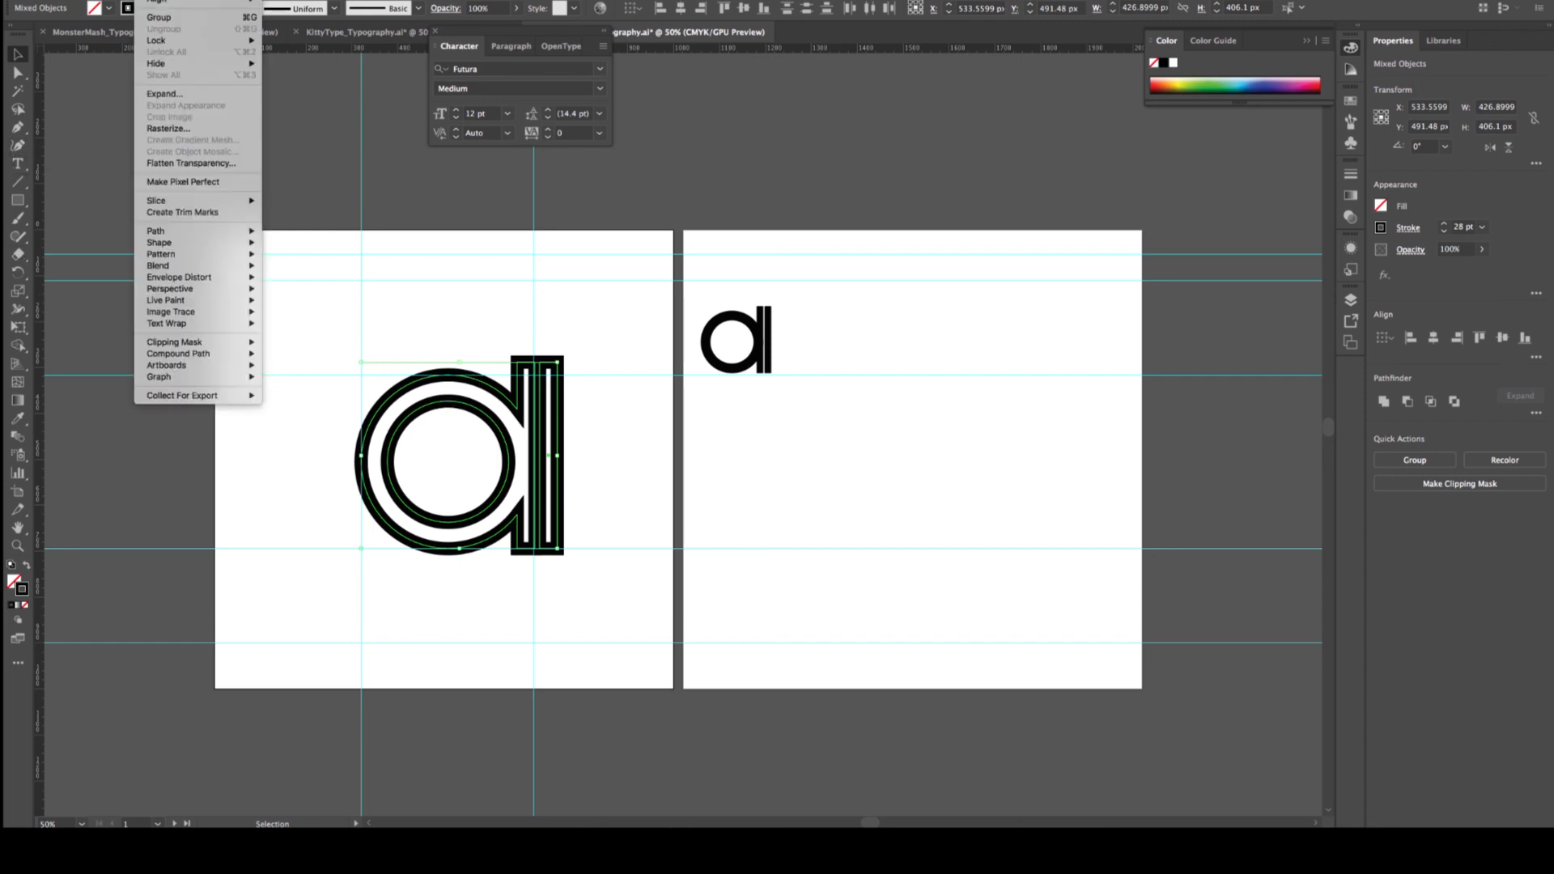
mouse_move(158, 232)
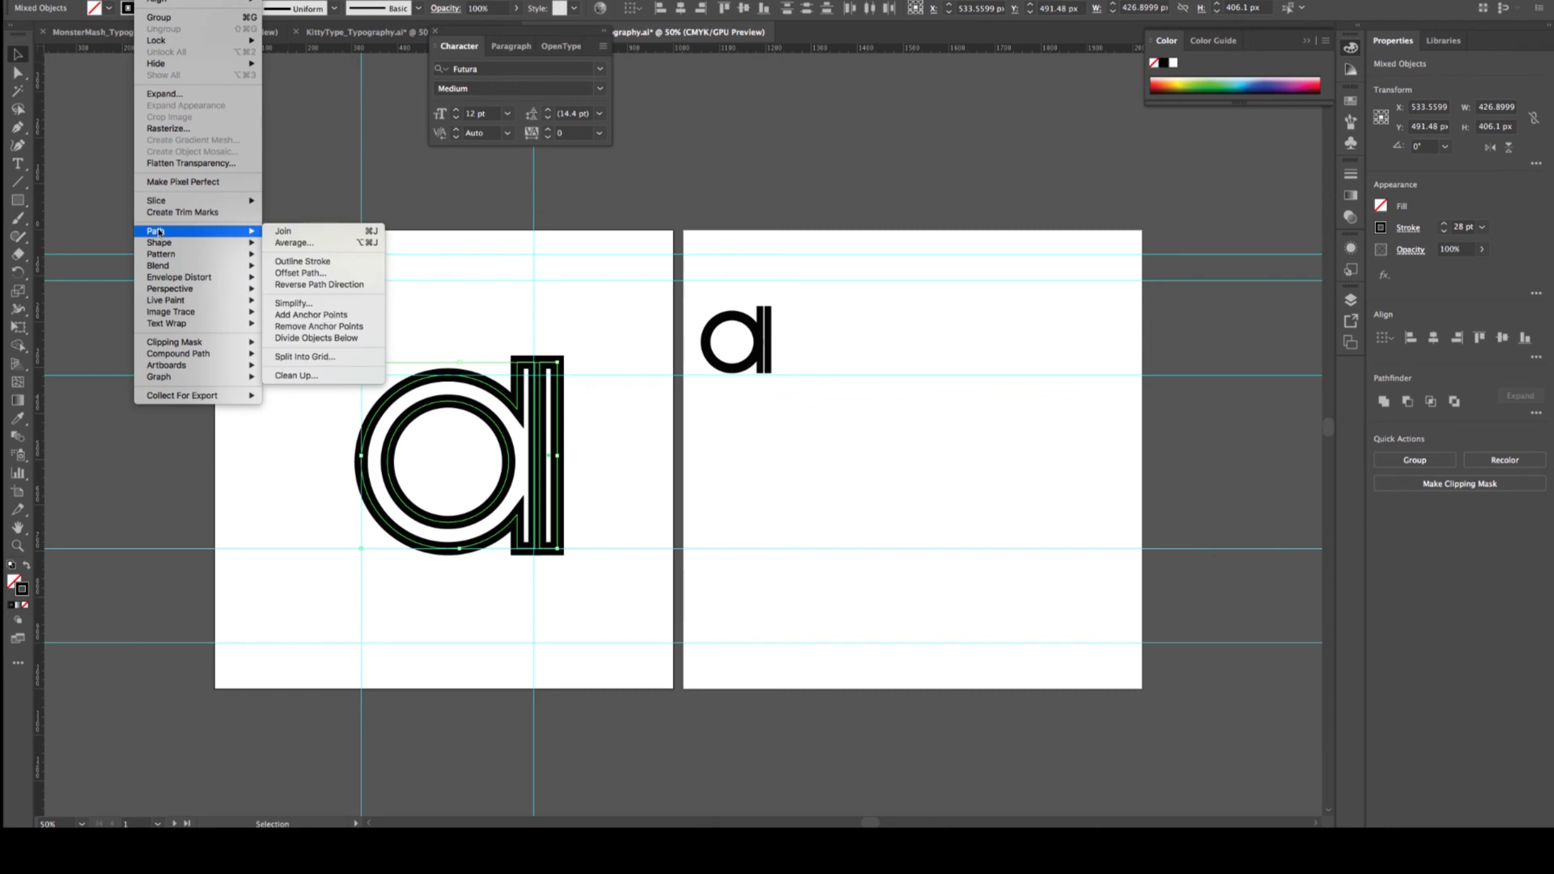
left_click(272, 261)
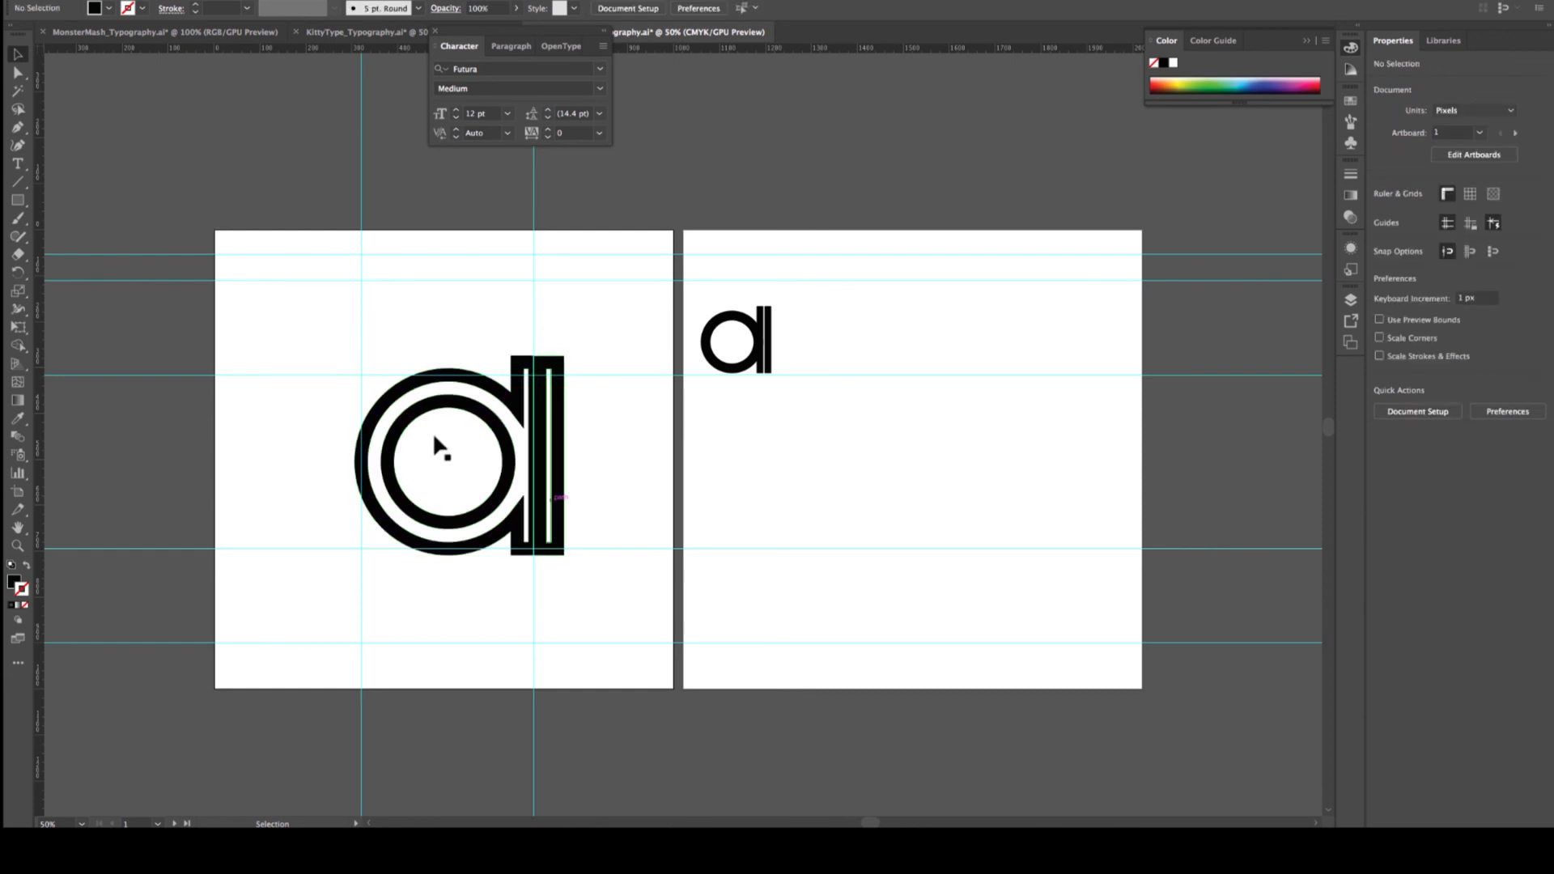
Merge the overlapping outlined regions between the large a's two stems with the Shape Builder tool
left_click_drag(294, 309, 630, 584)
key("a")
key("ctrl+plus")
key("ctrl+plus")
key("ctrl+plus")
key("v")
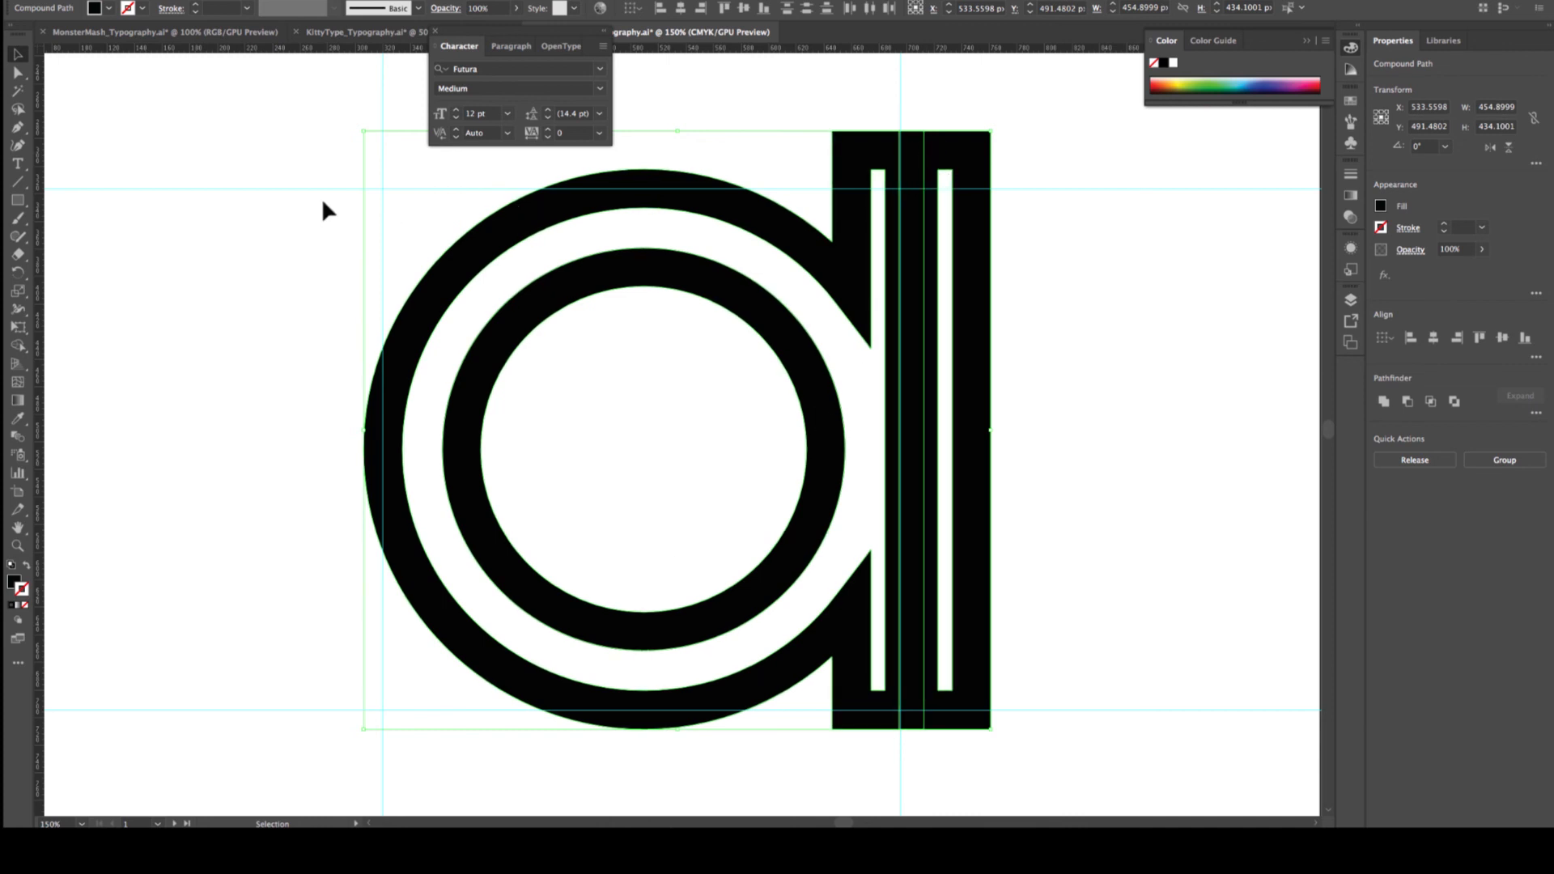
left_click(18, 346)
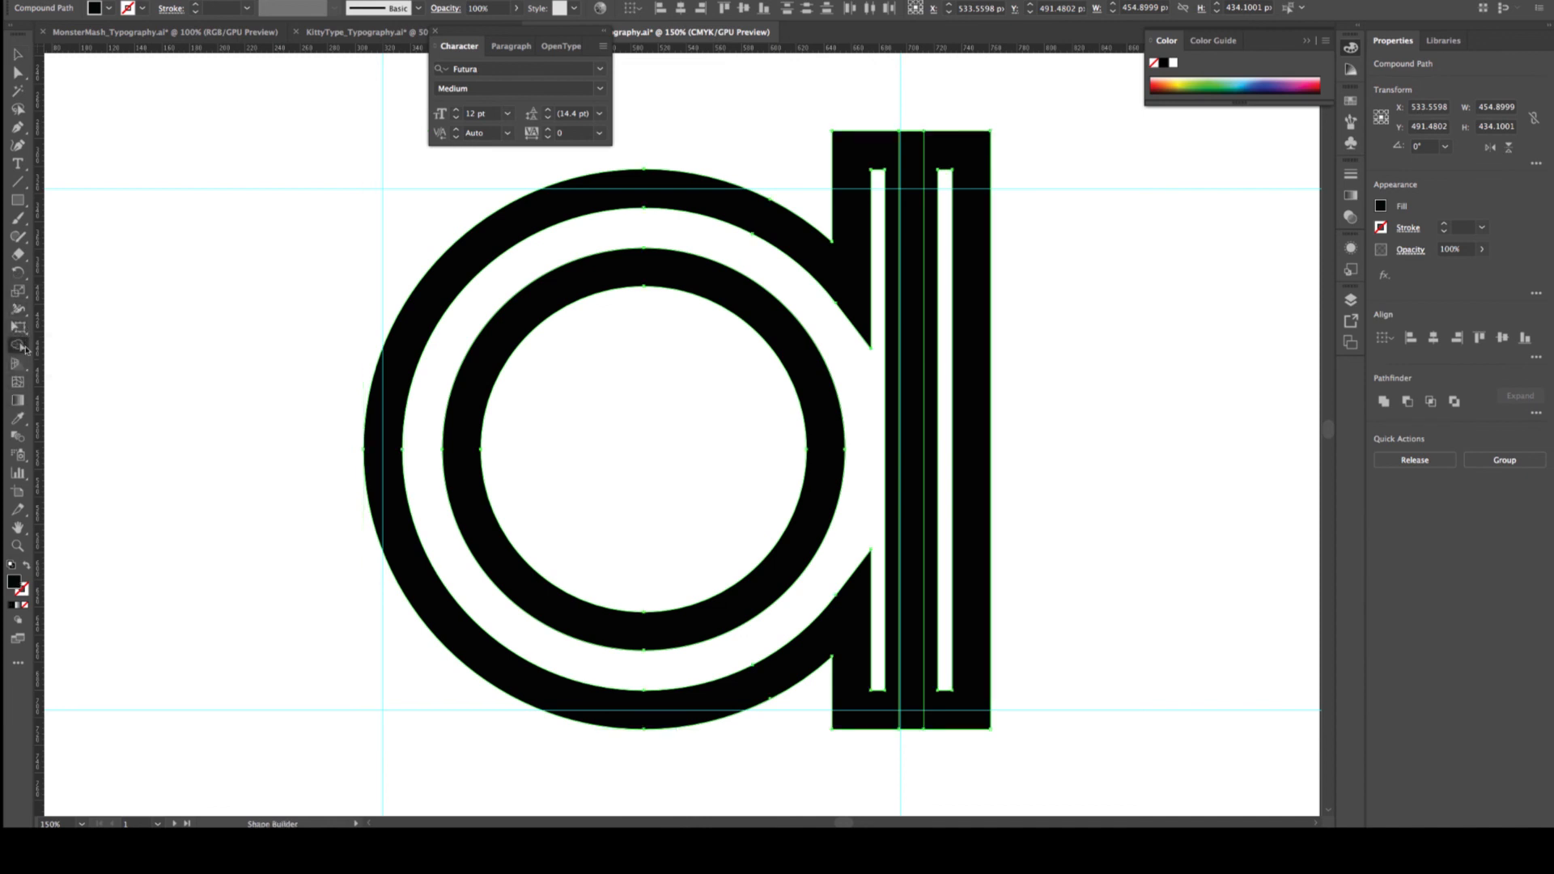
mouse_move(917, 139)
left_mouse_down()
mouse_move(886, 141)
mouse_move(937, 148)
left_mouse_up()
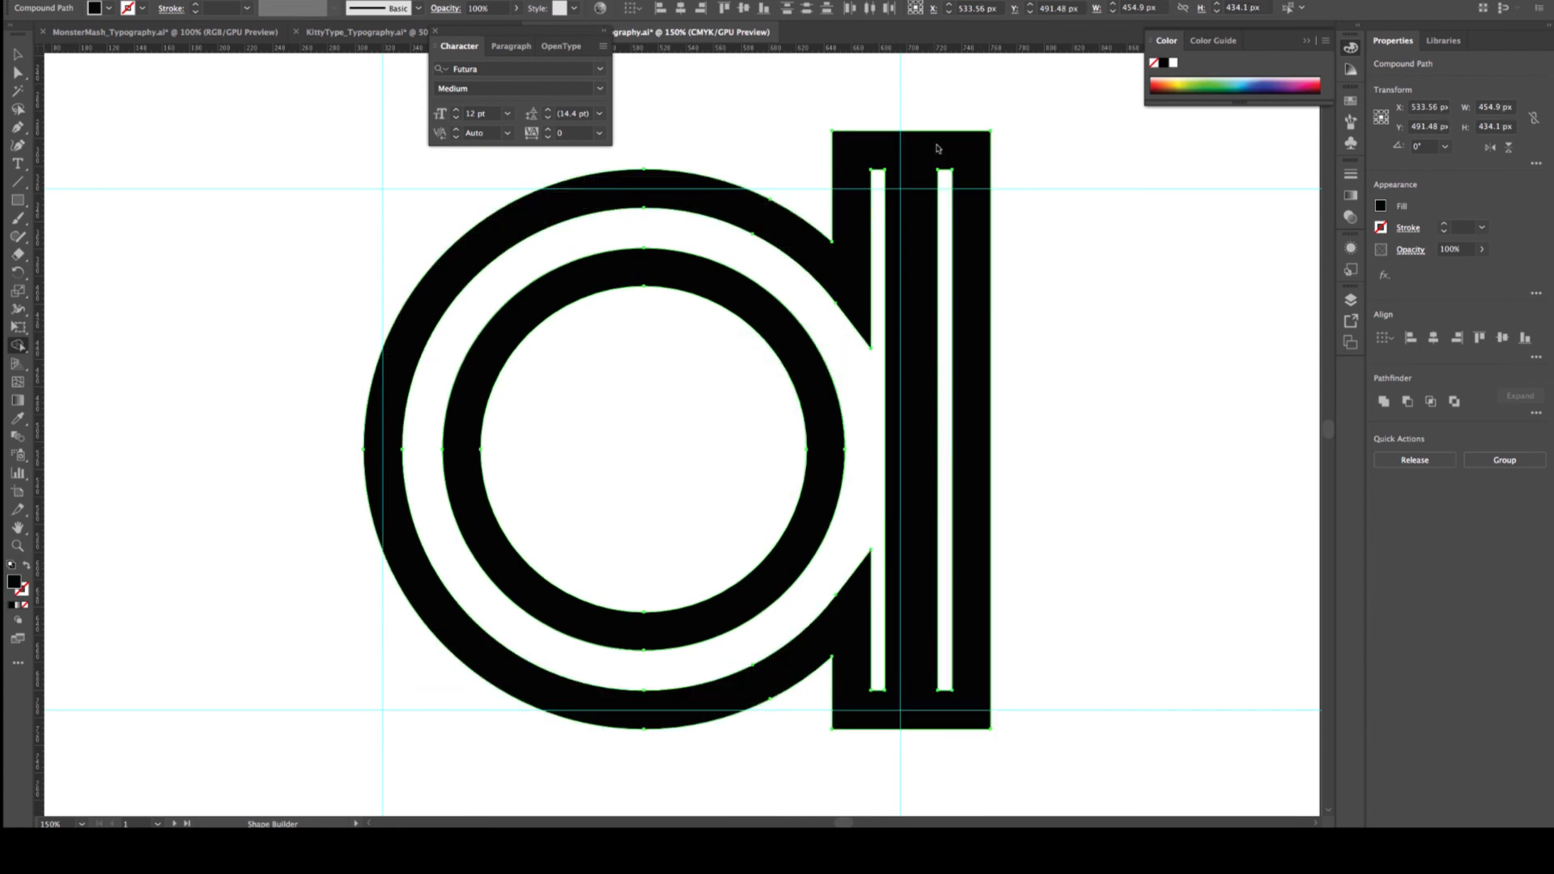
key("v")
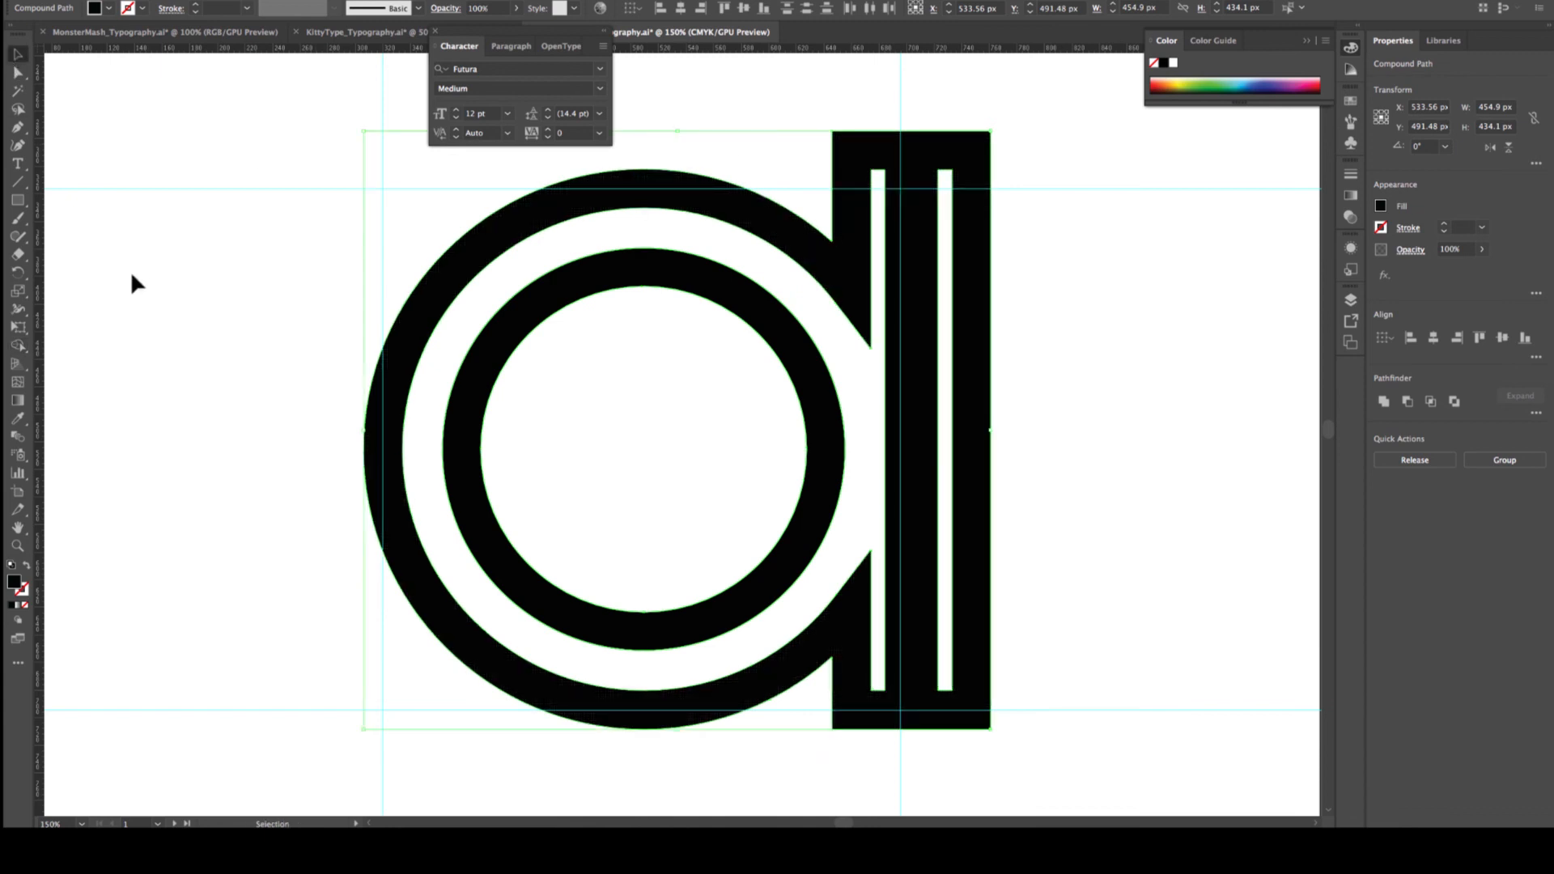
left_click(131, 273)
key("ctrl+minus")
key("ctrl+minus")
key("ctrl+minus")
key("ctrl+minus")
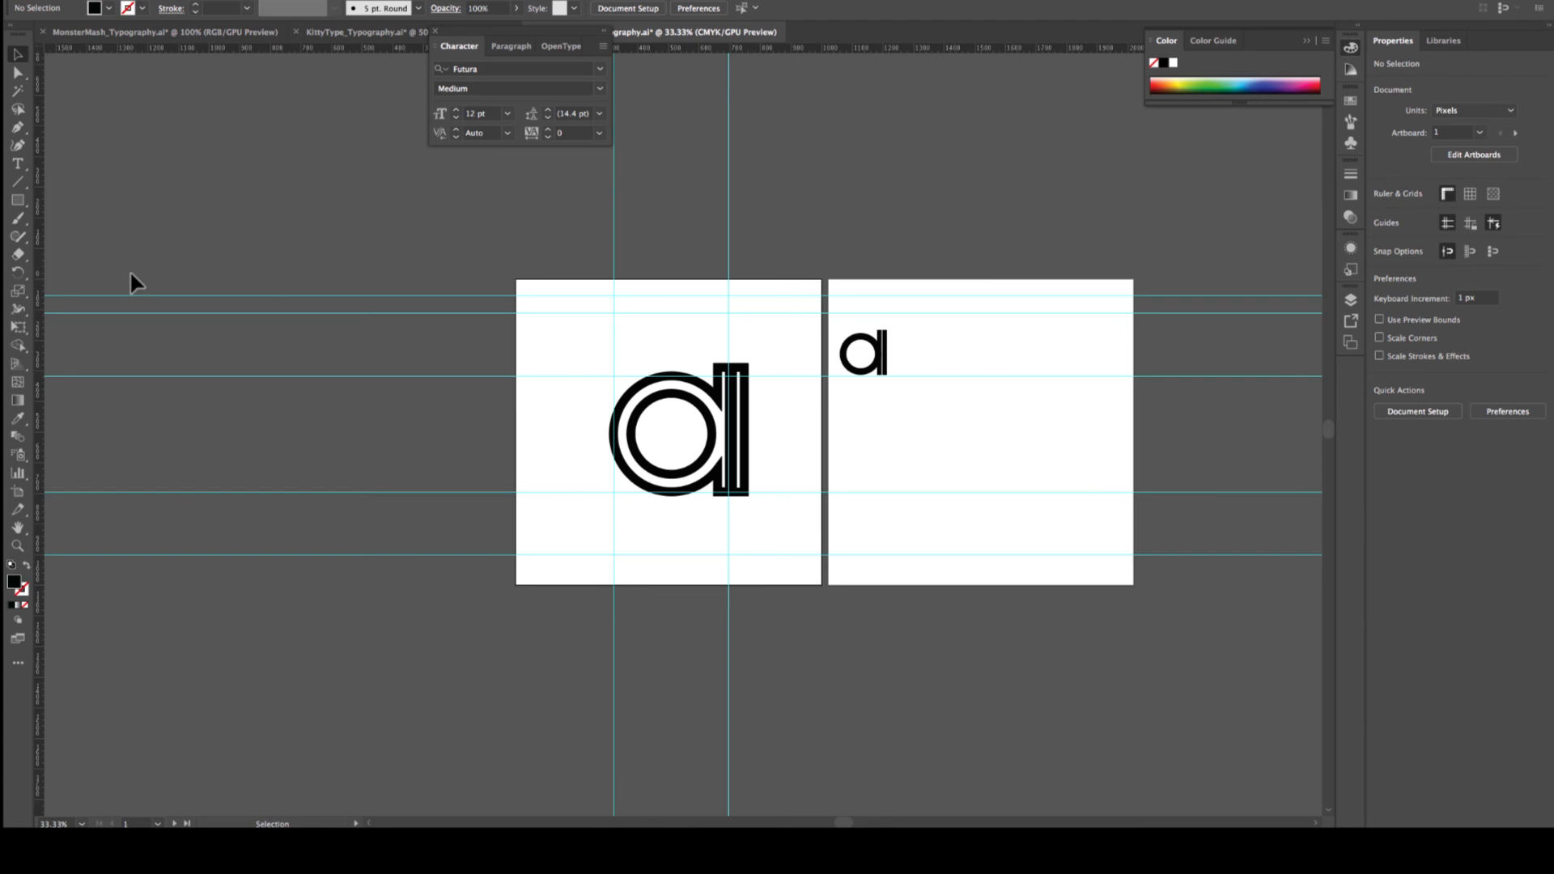
Save the typography document and bring the layer list back into view
key("a")
key("v")
key("ctrl+s")
scroll(459, 304, "right", 3)
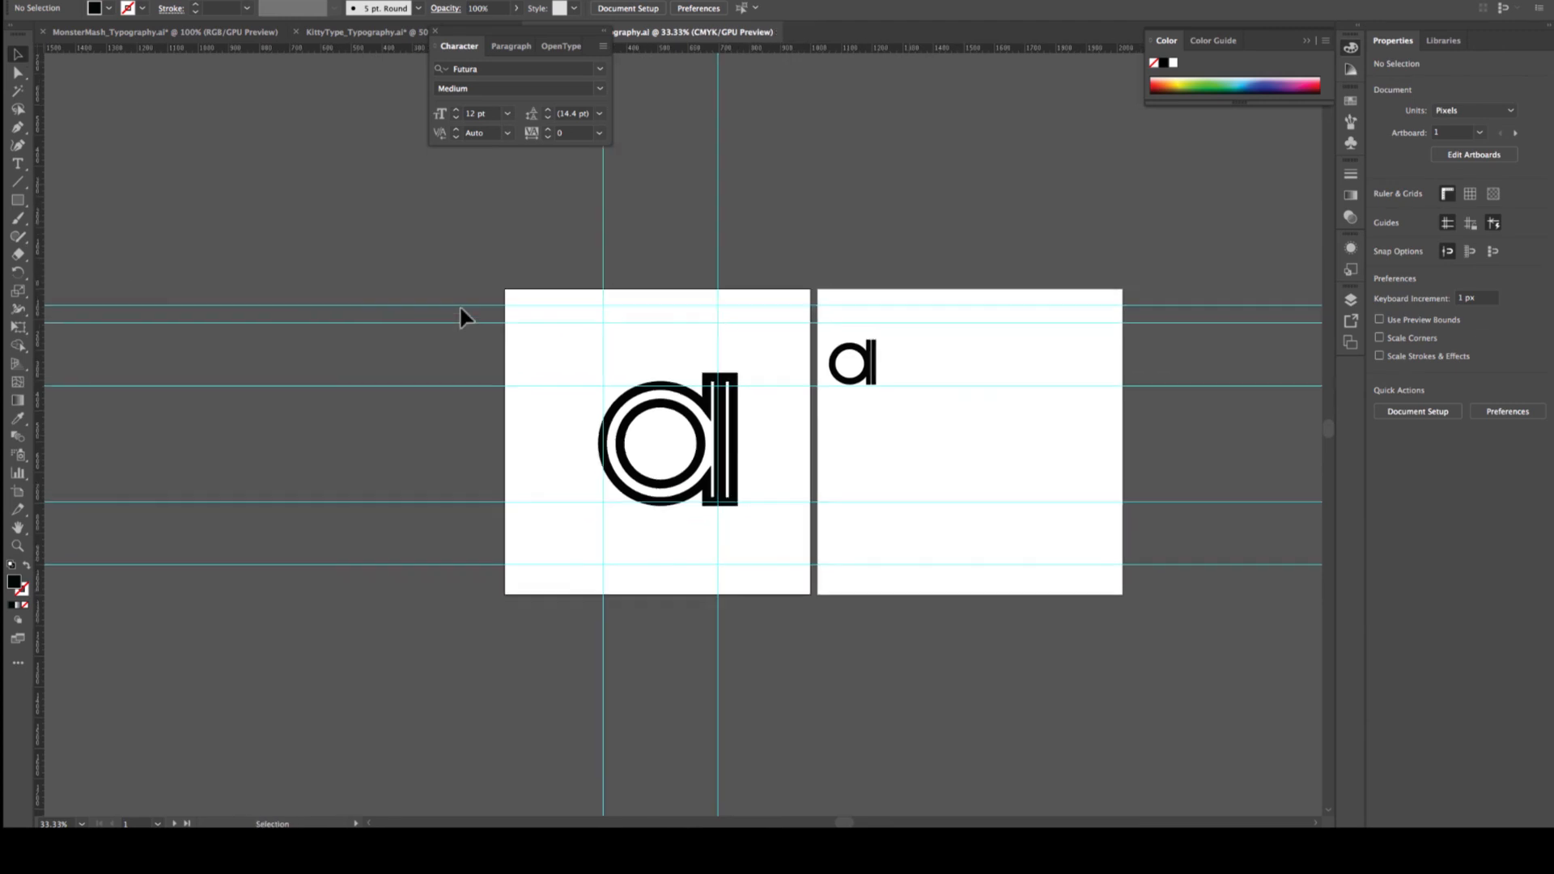
left_click(1350, 300)
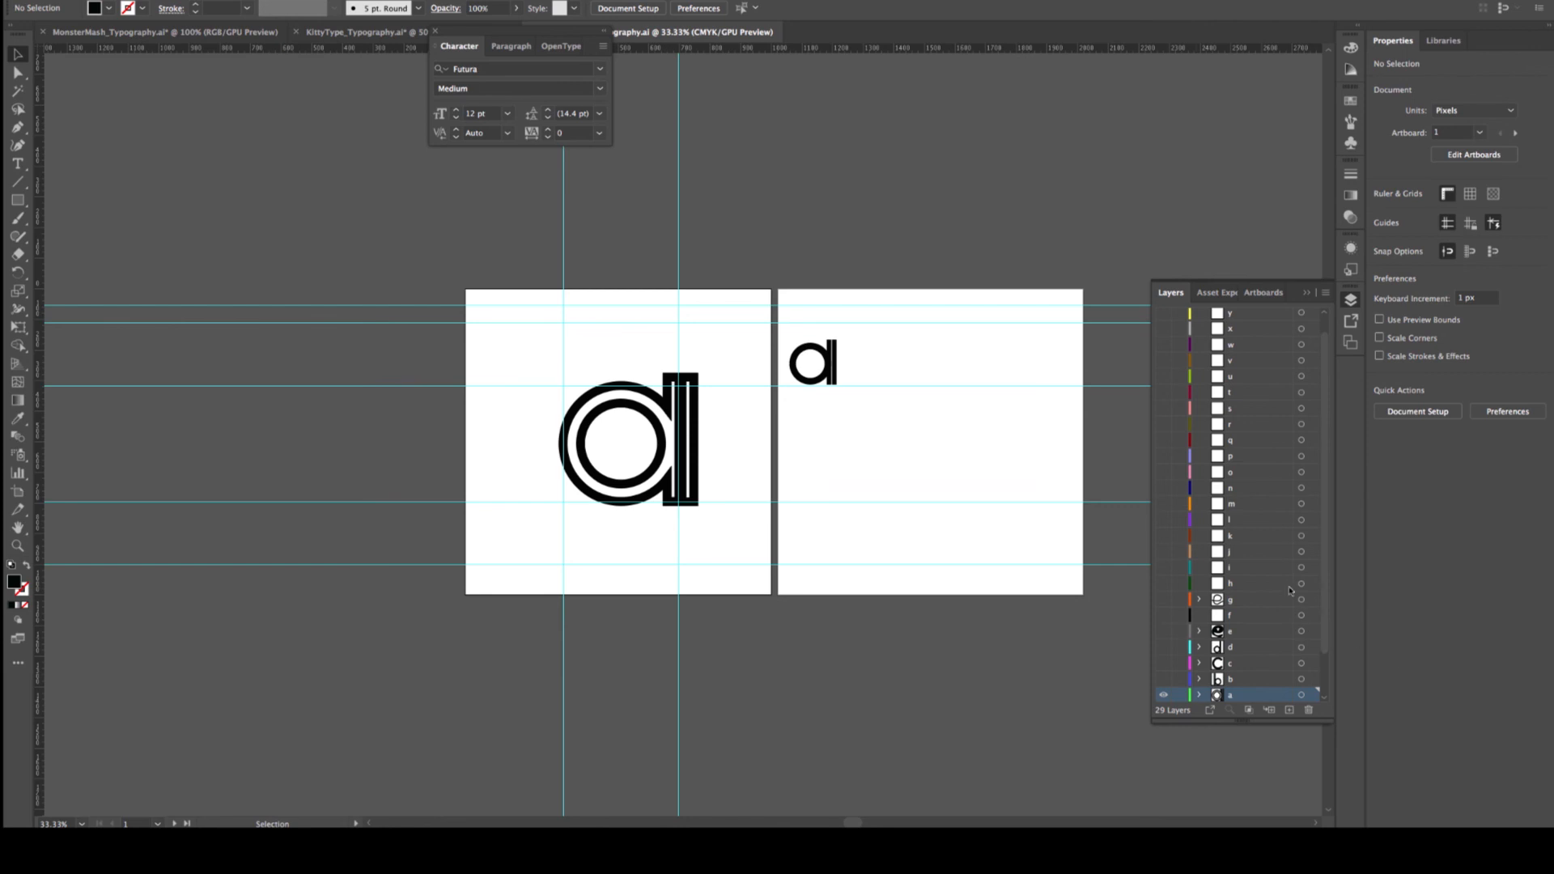
scroll(1145, 587, "left", 1)
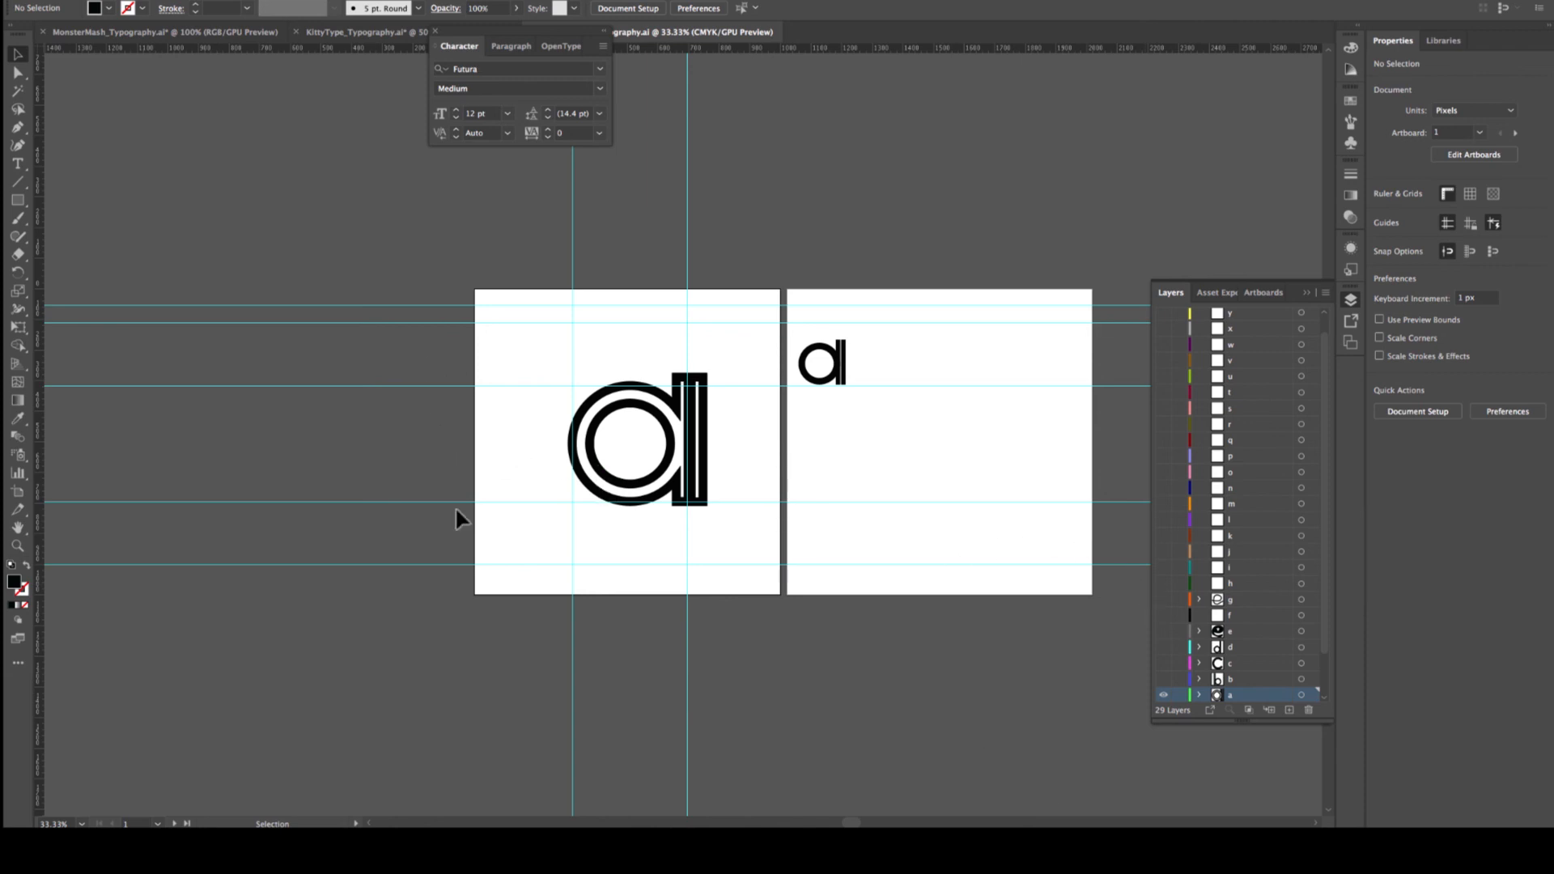
Switch to Chrome, examine the 4_Typography_SP20 assignment's parameters and turn-in requirements, and bring up the DEMOS folder in Google Drive
mouse_move(153, 825)
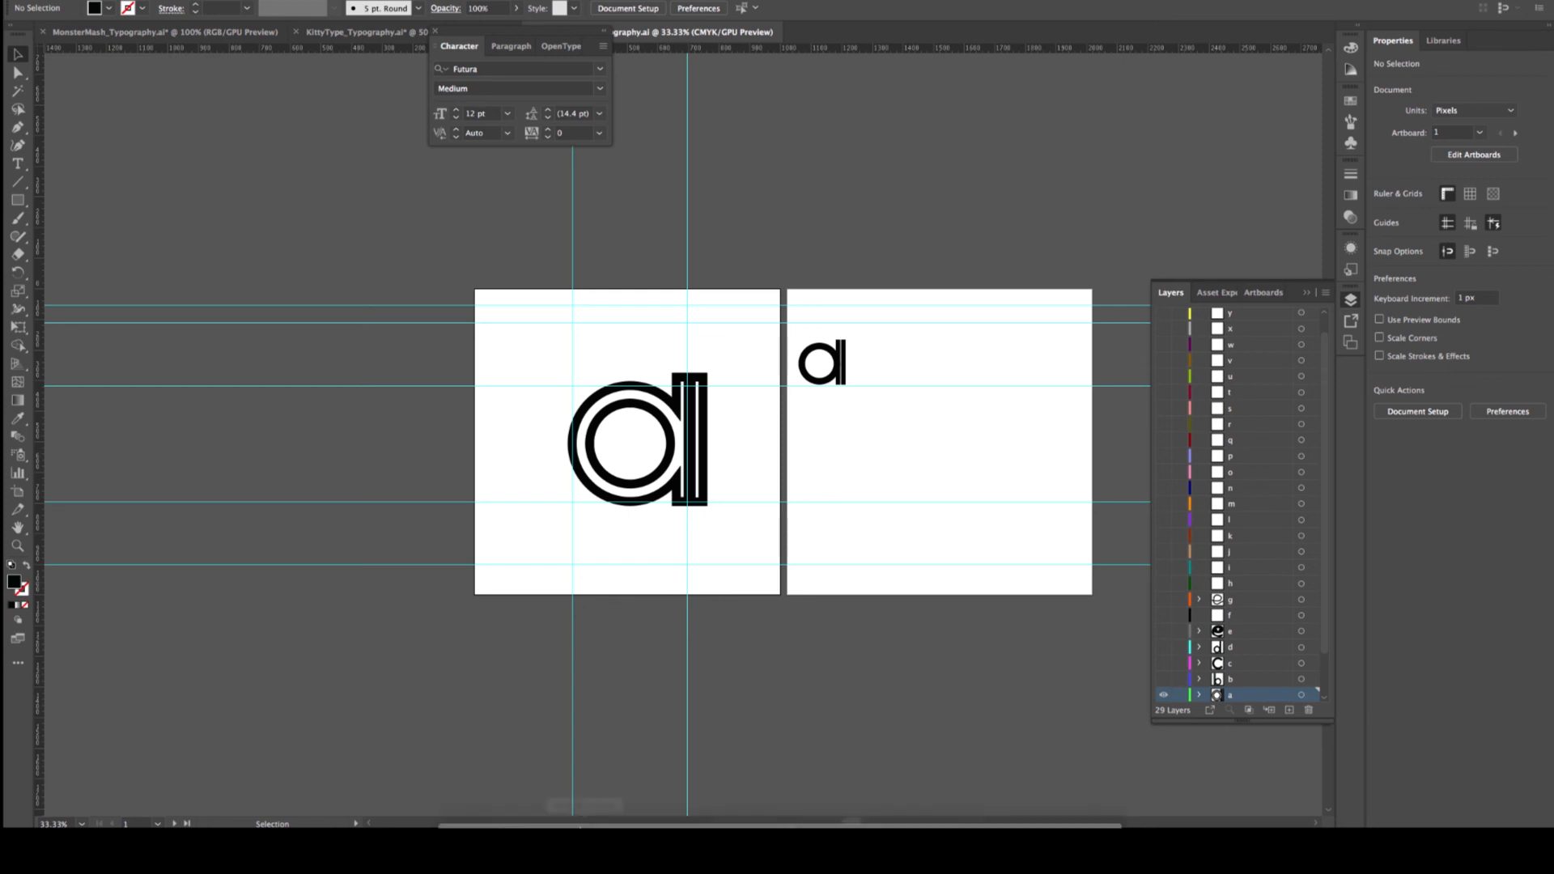
left_click(590, 805)
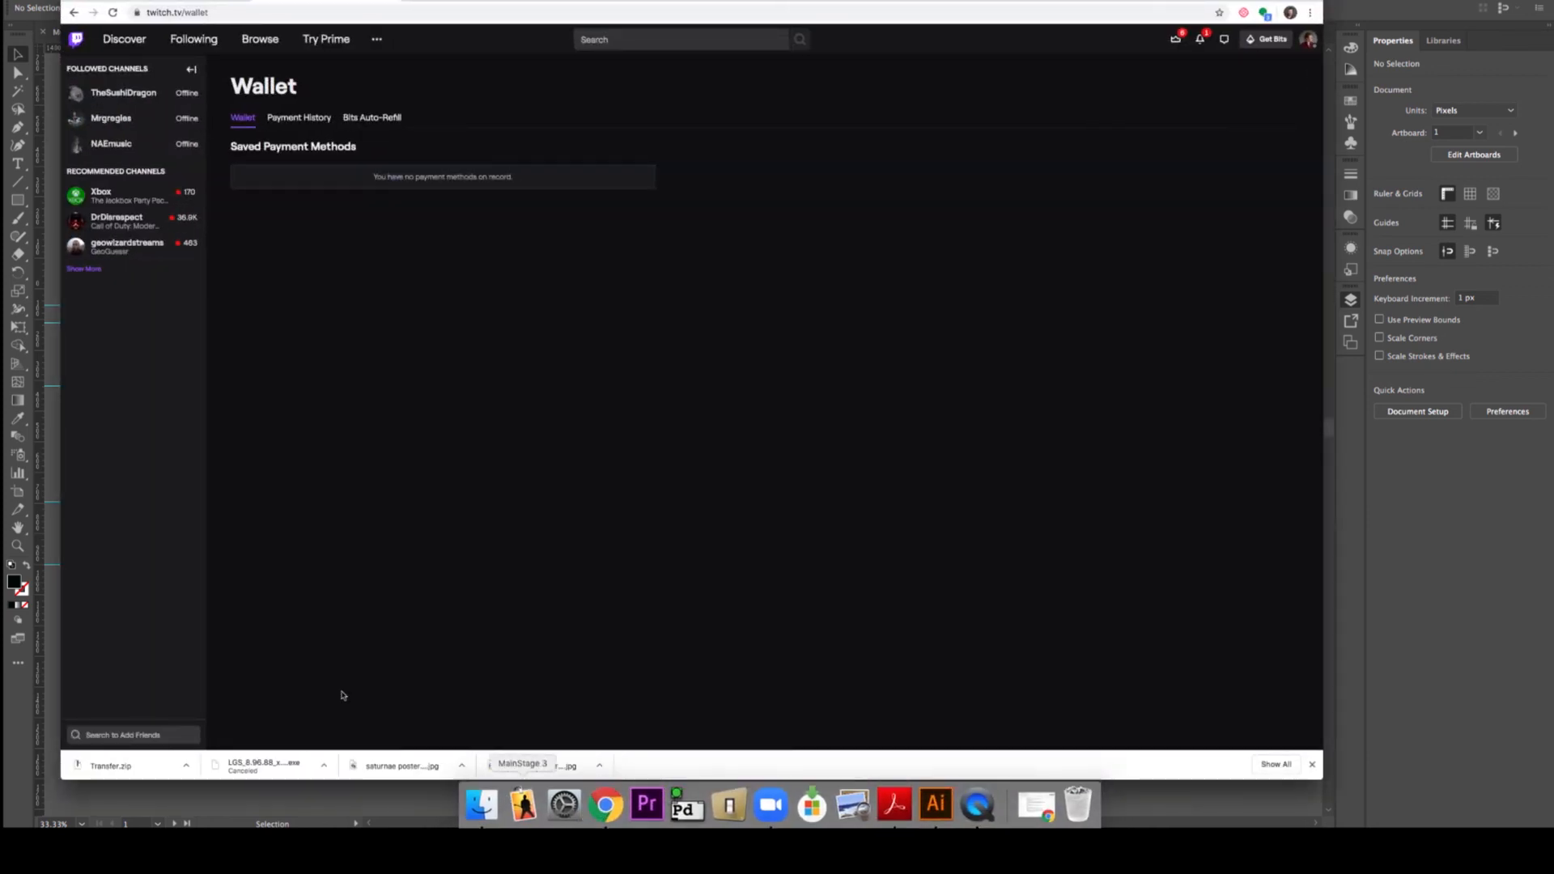
key("super+m")
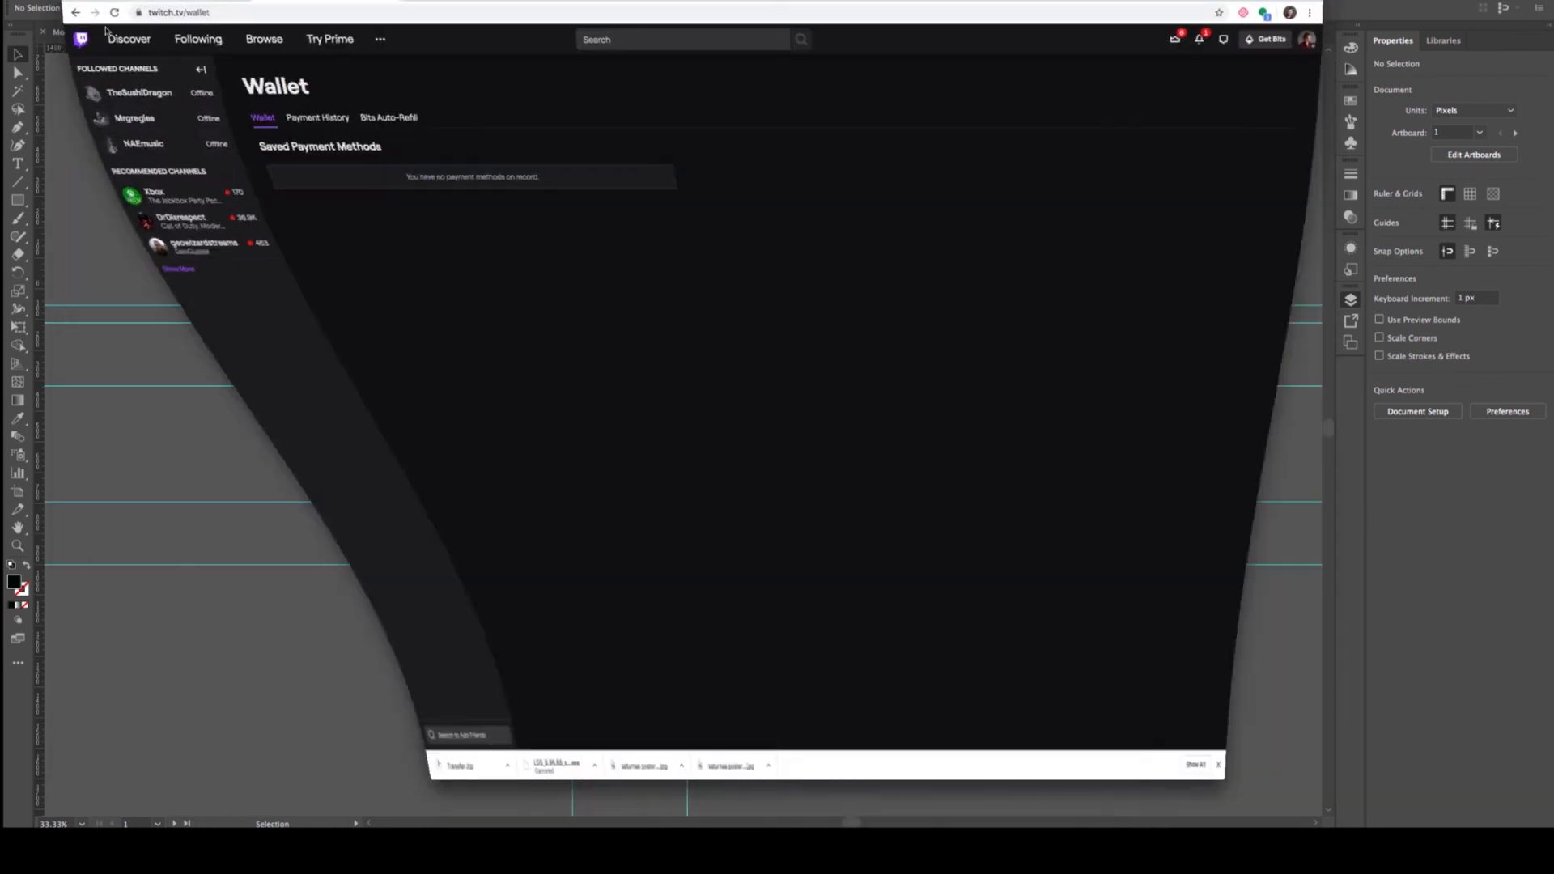
left_click(1015, 803)
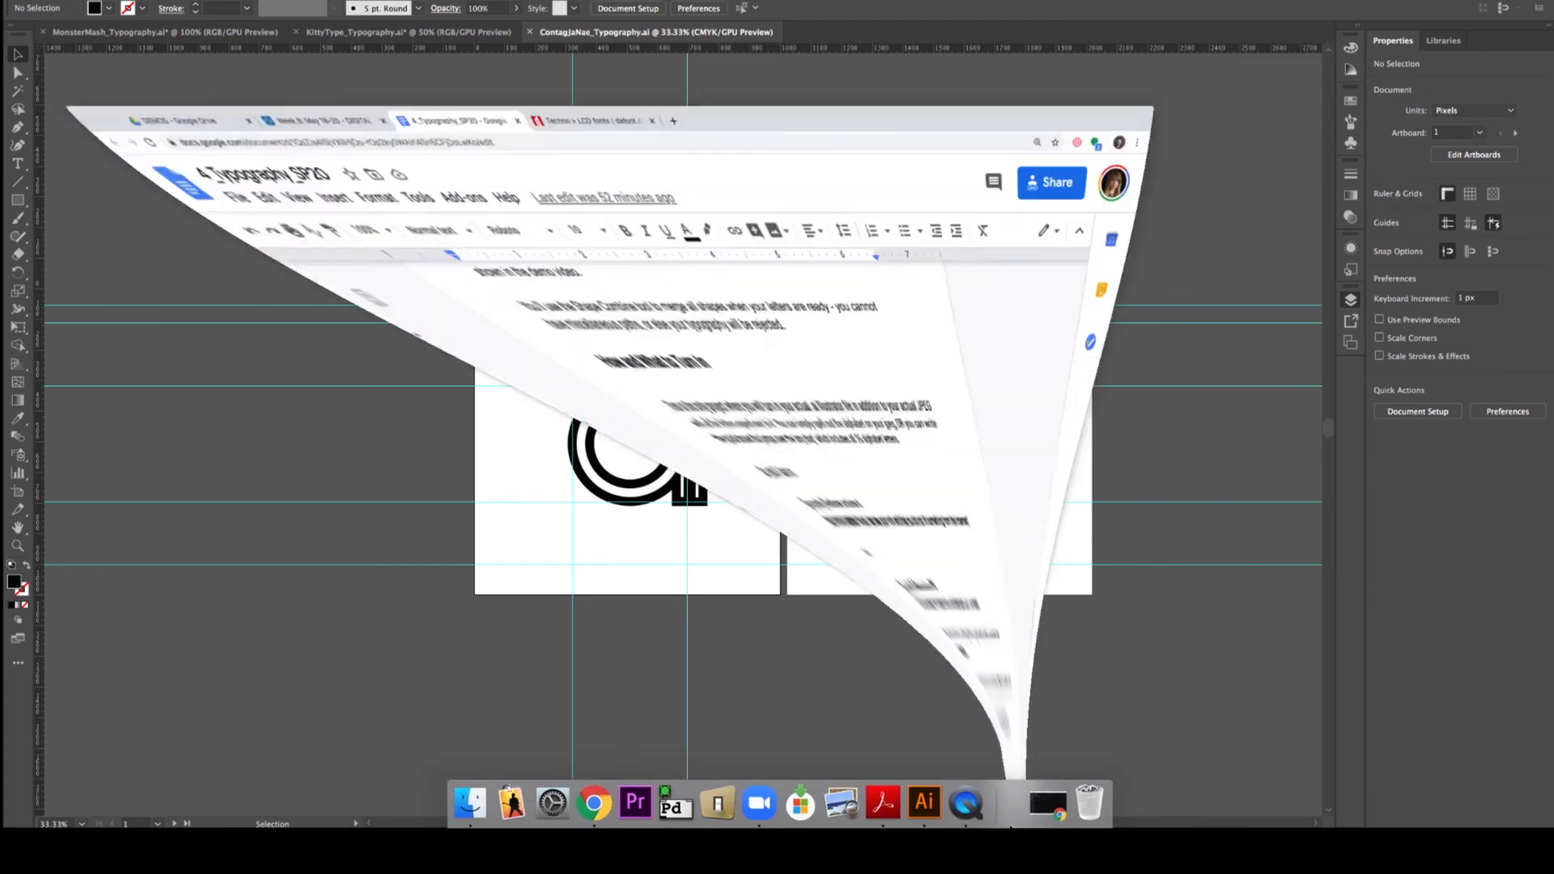
scroll(421, 303, "down", 1)
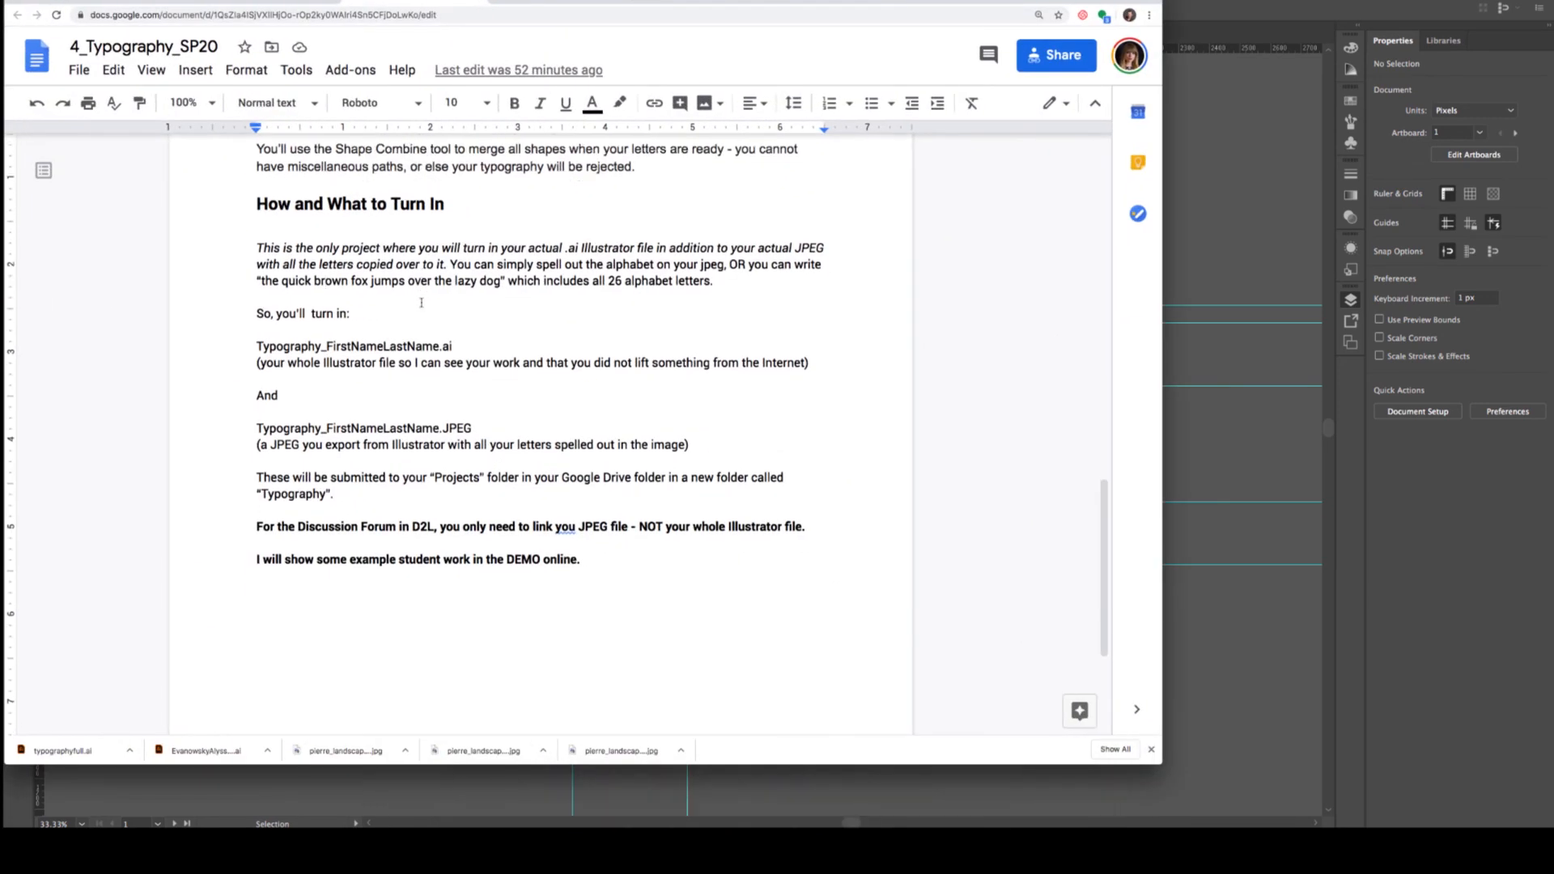
scroll(421, 303, "down", 5)
scroll(421, 303, "up", 3)
scroll(421, 303, "up", 15)
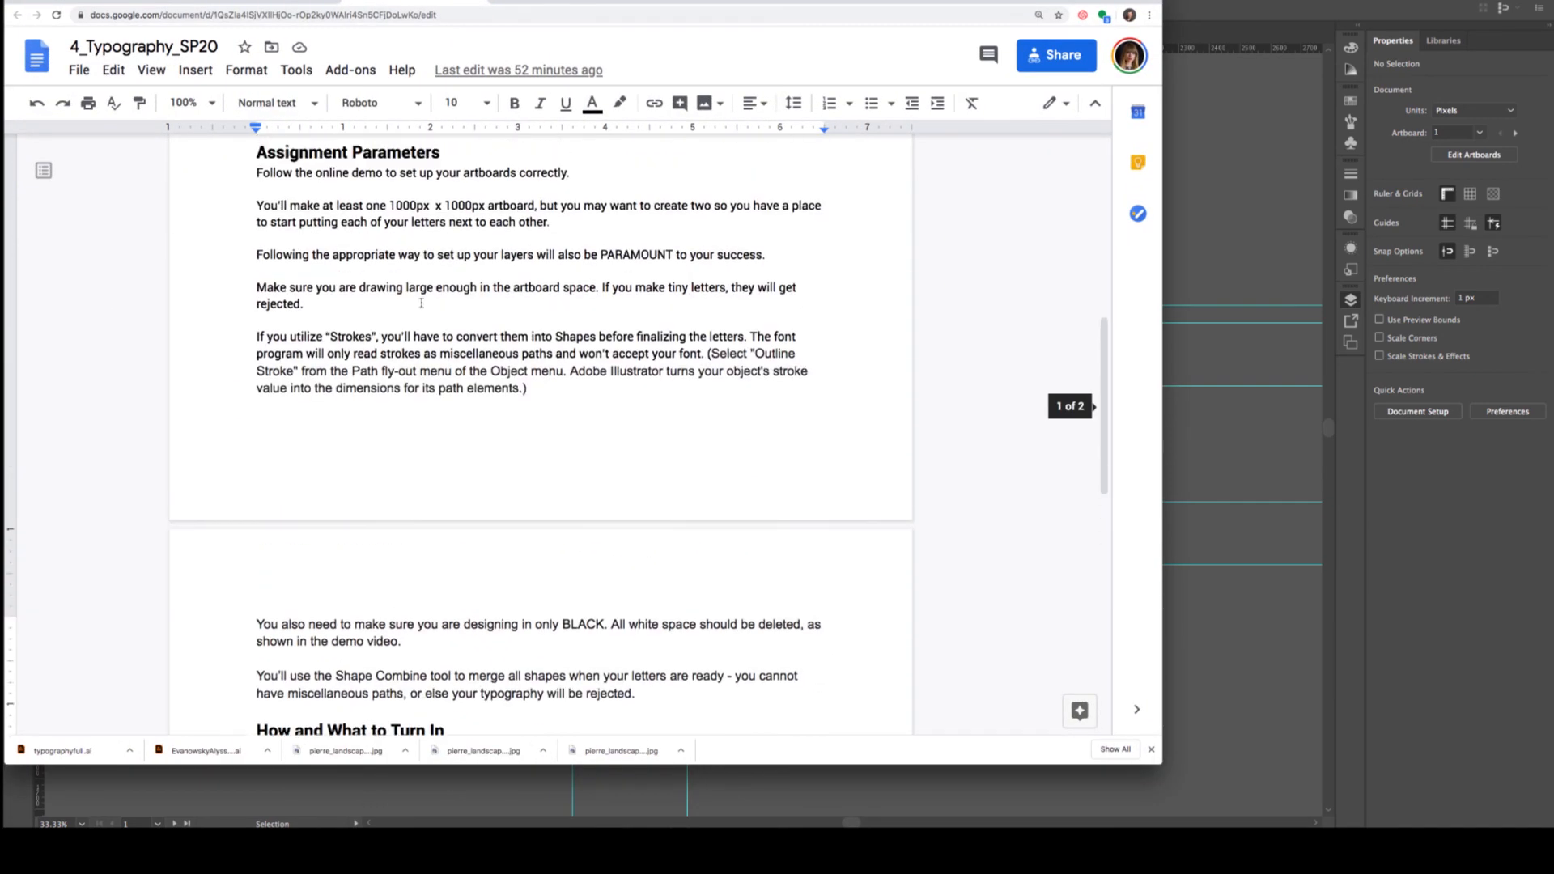
left_click(85, 2)
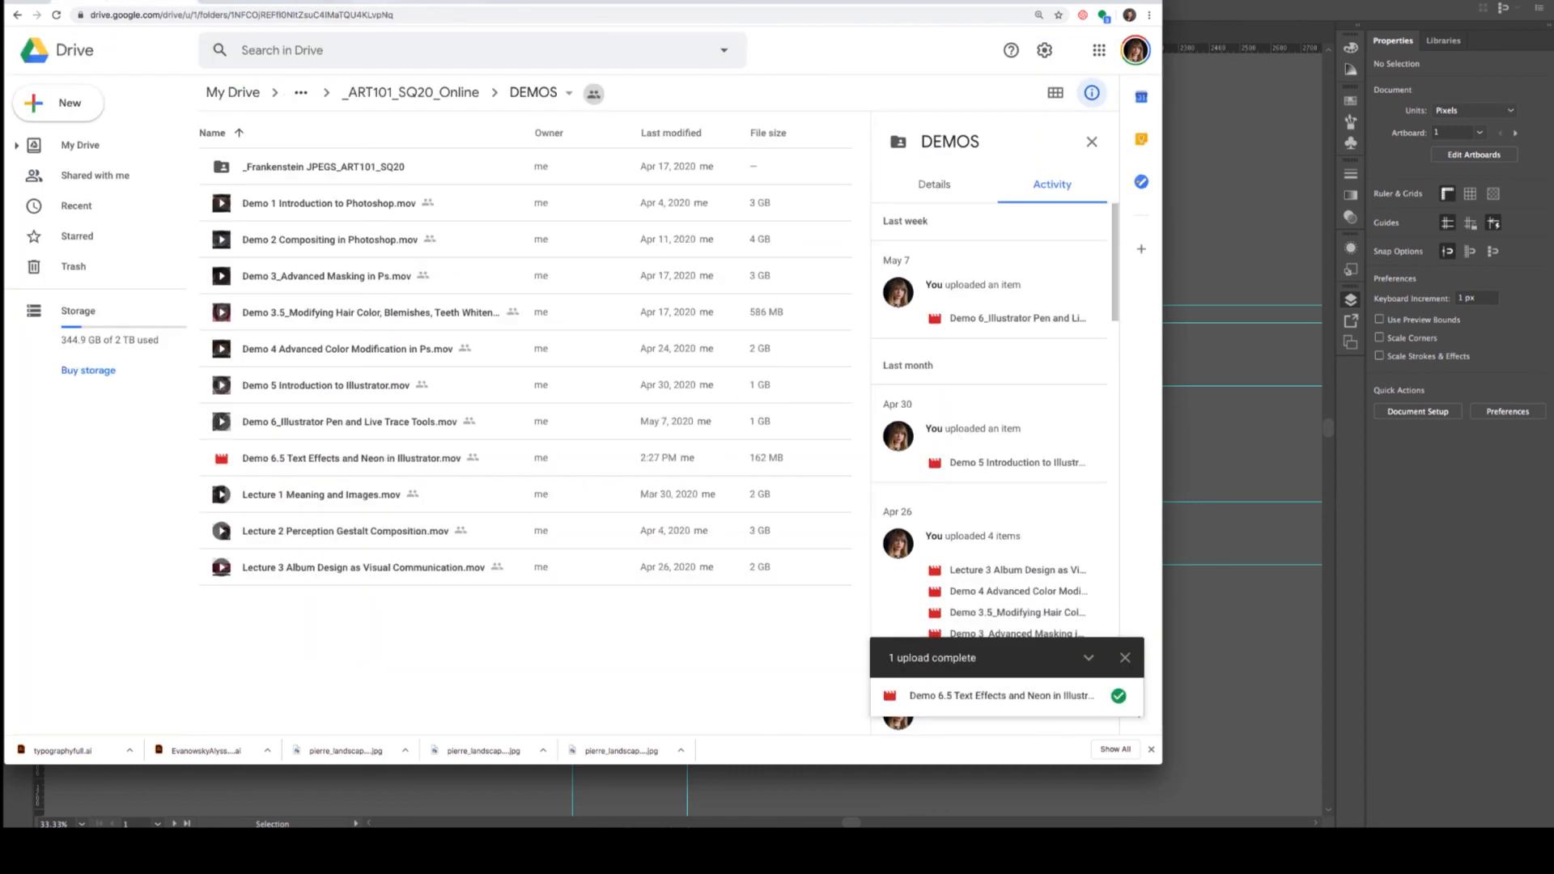
Browse Drive from the DEMOS folder up to ___TEACHING and open ___Student Work Examples, ART101, Typography Student Work
left_click(439, 95)
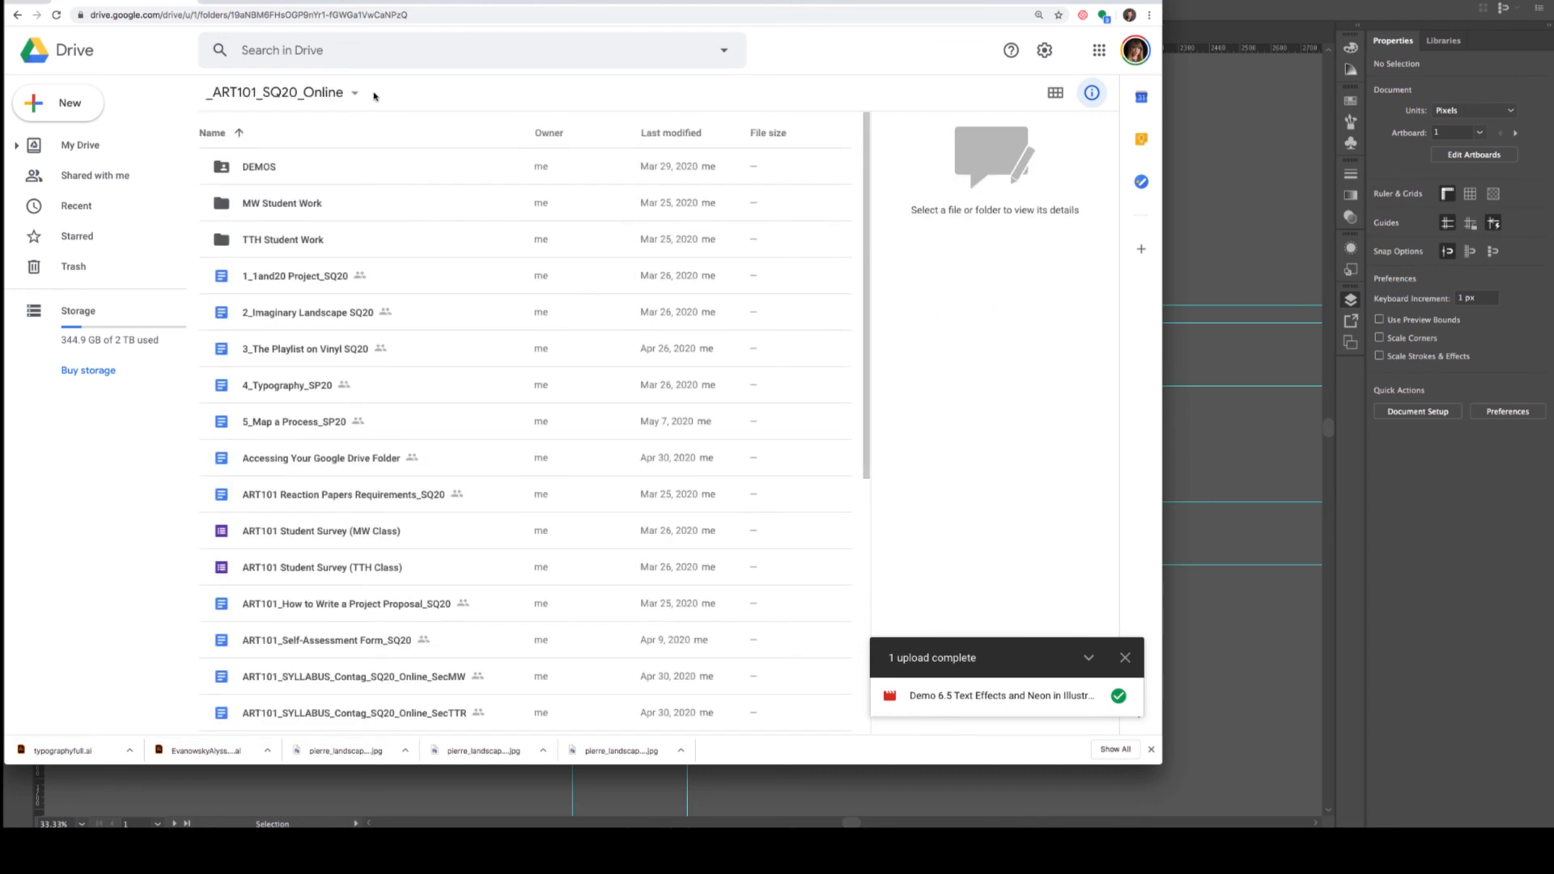
left_click(420, 98)
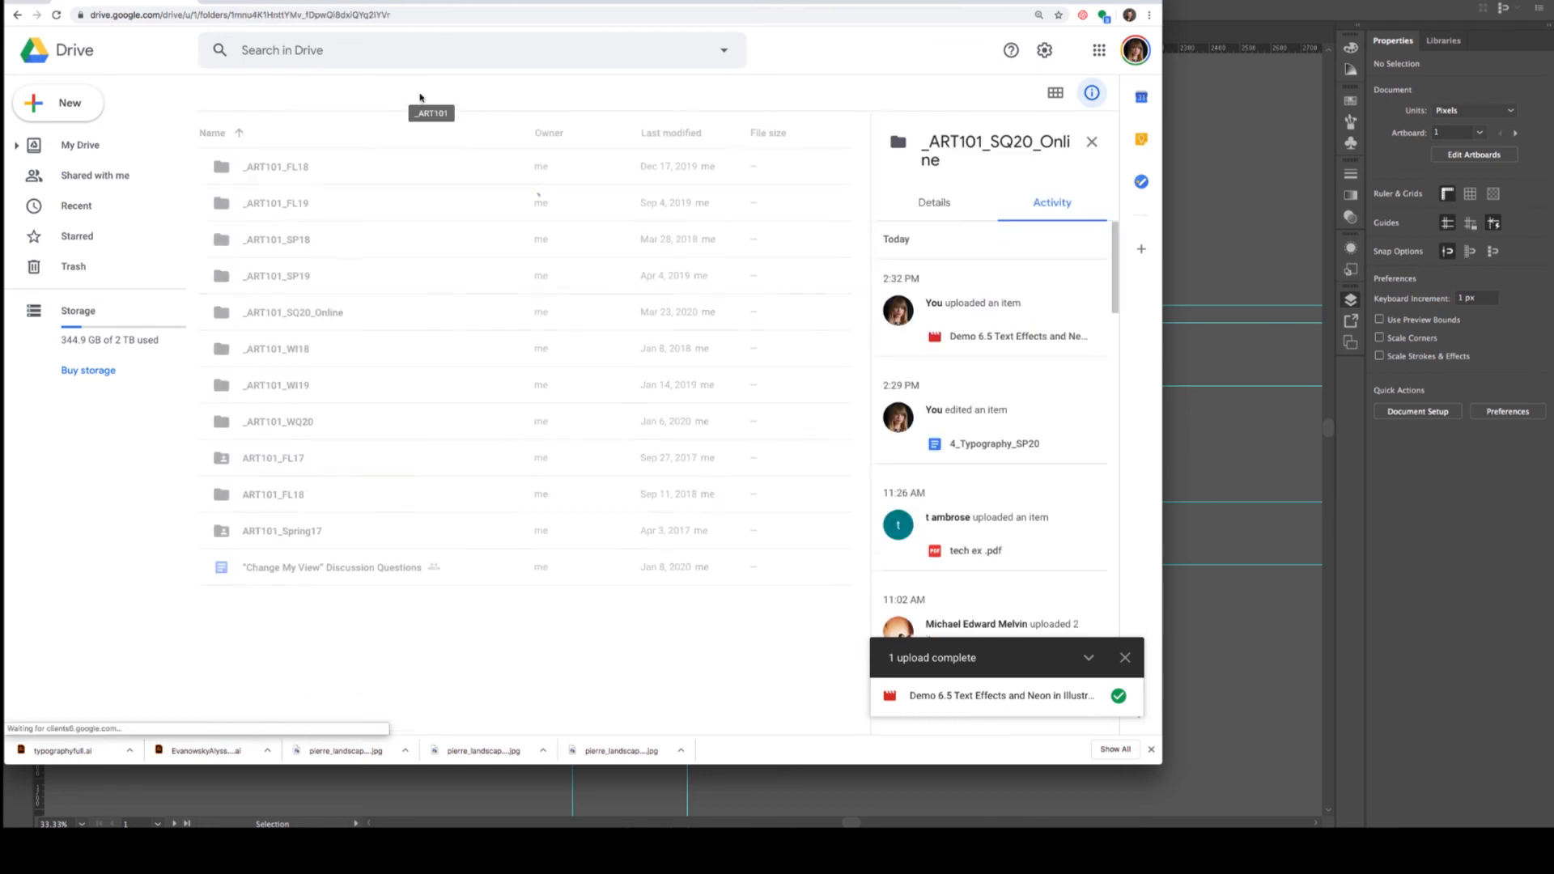
left_click(341, 93)
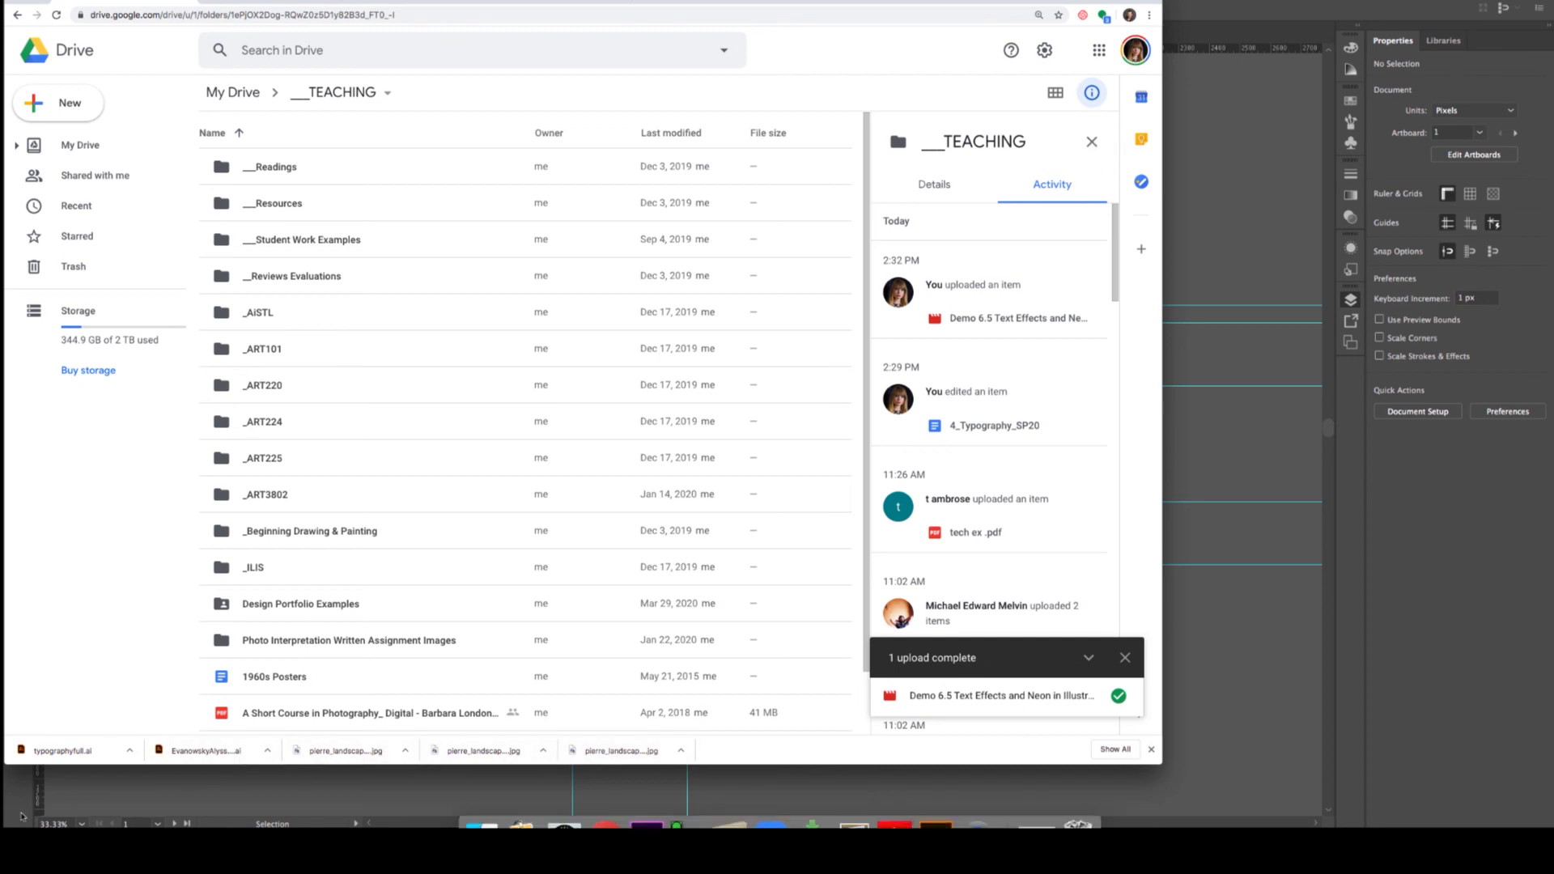
double_click(279, 238)
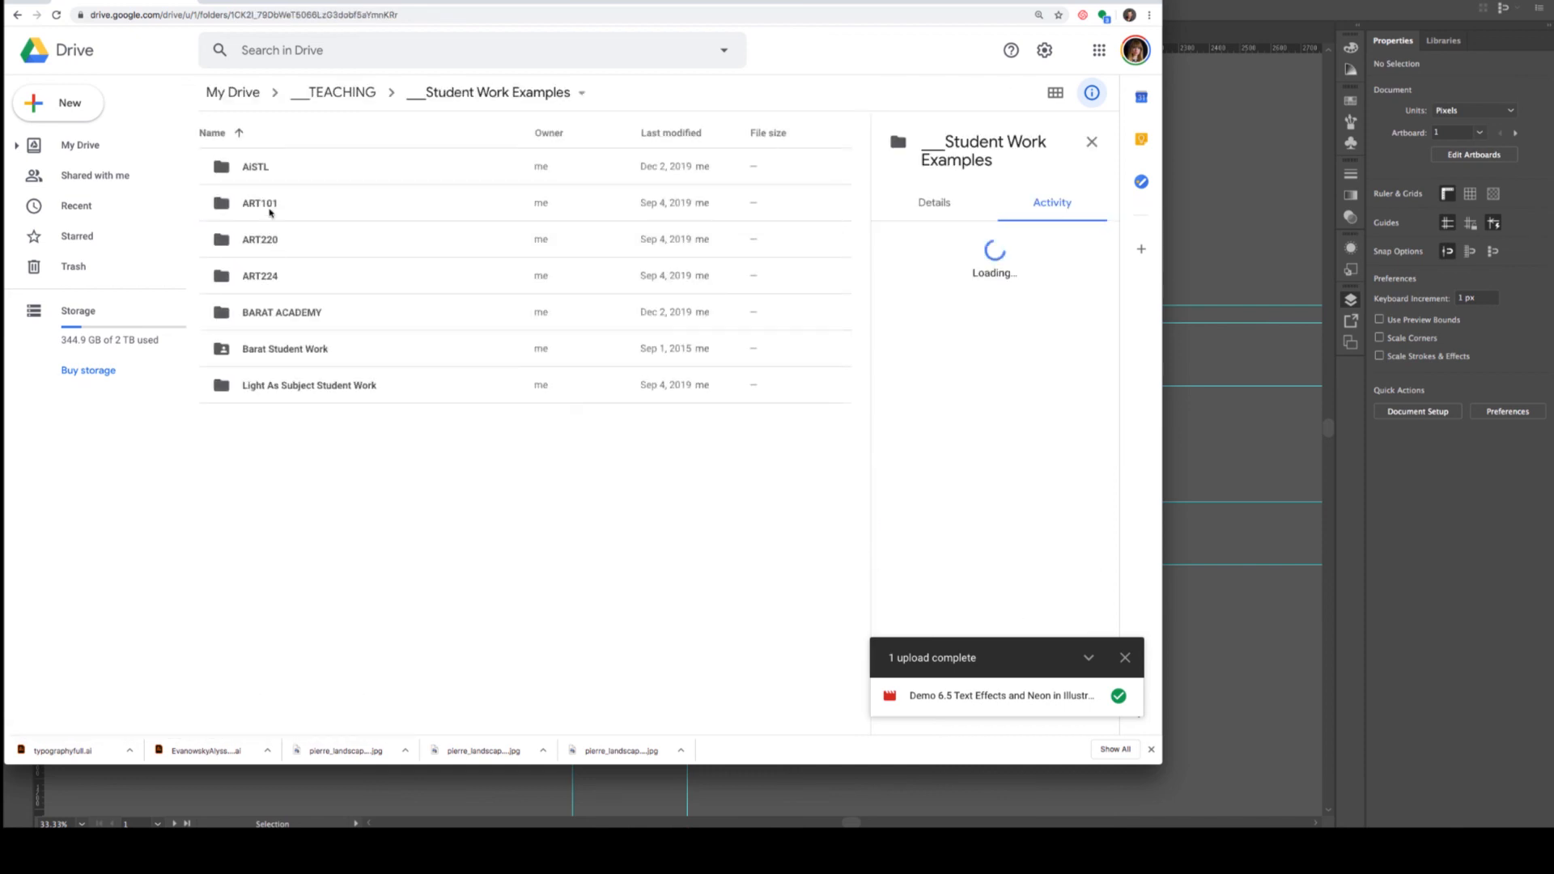
double_click(270, 212)
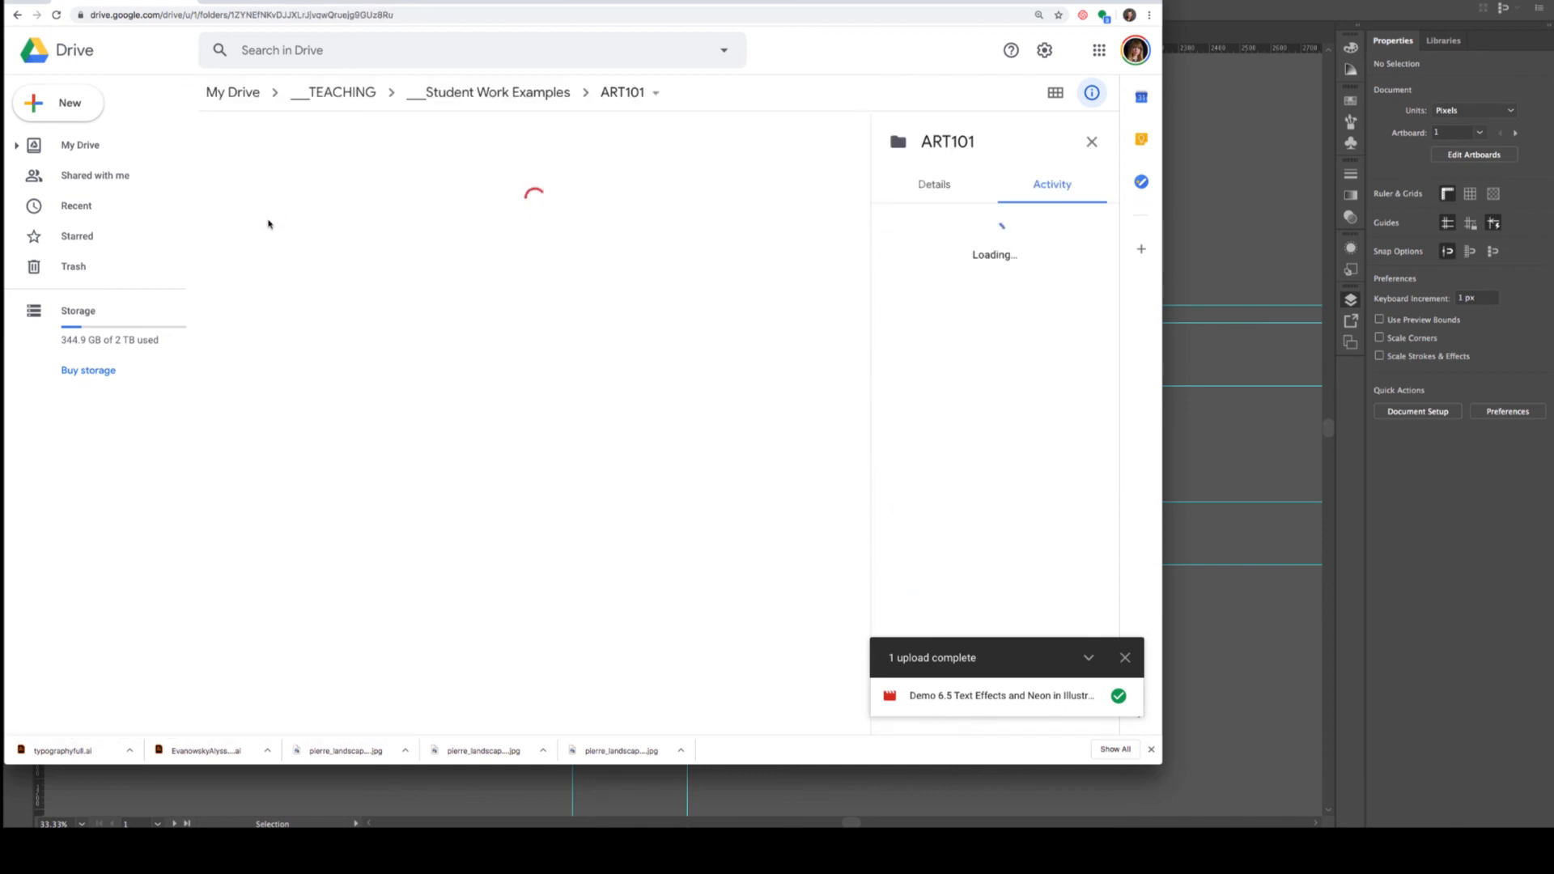
double_click(314, 416)
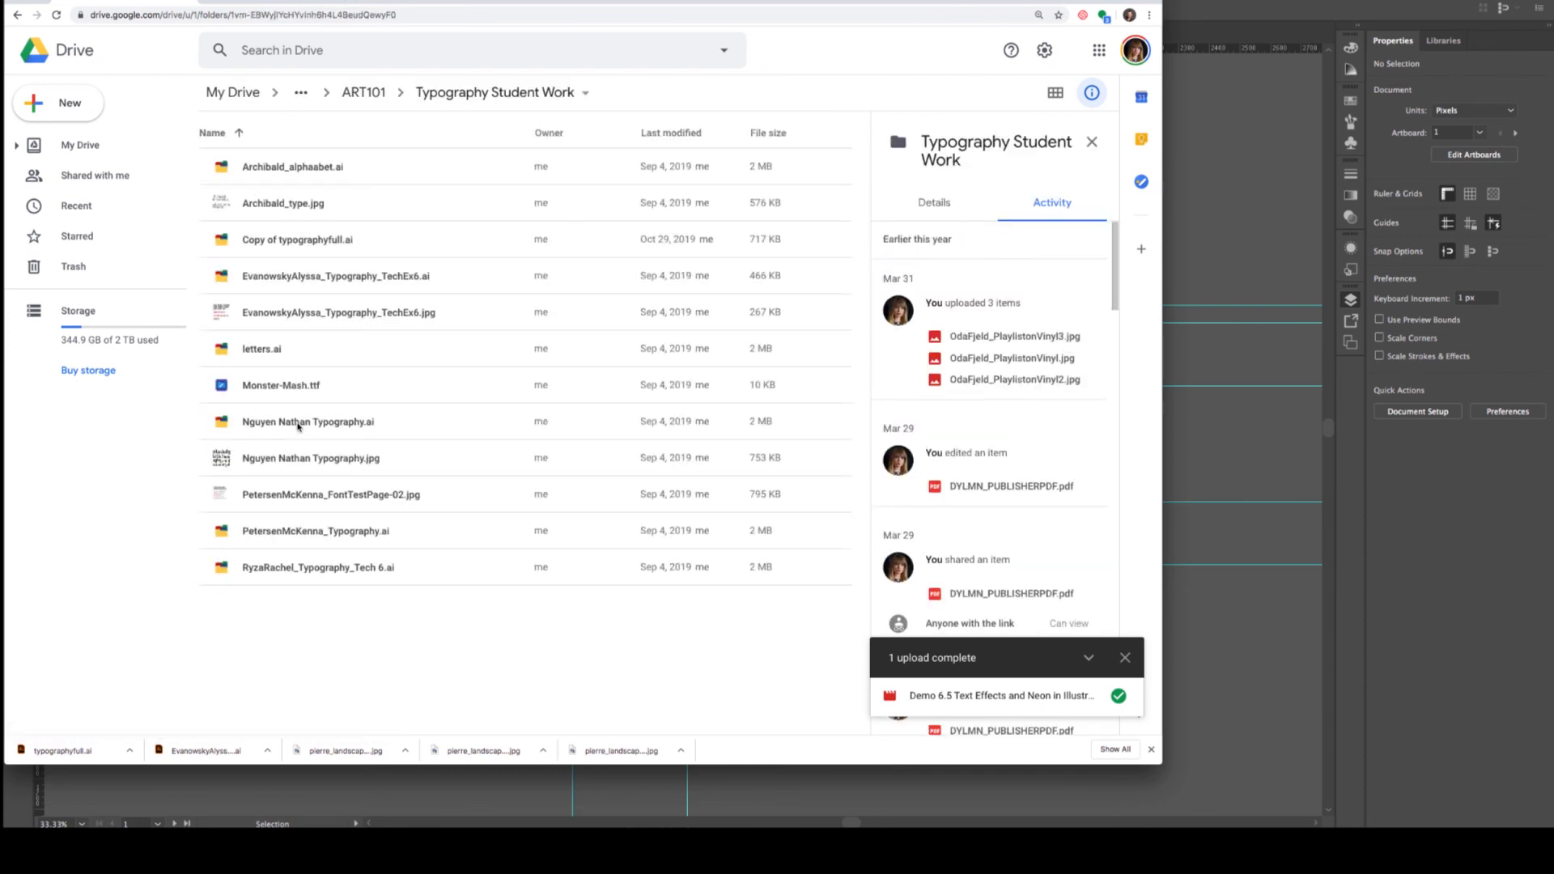
Preview two students' typography JPEGs, the short type sample and the full snake-letter alphabet, and return to the typography document in Illustrator
double_click(265, 203)
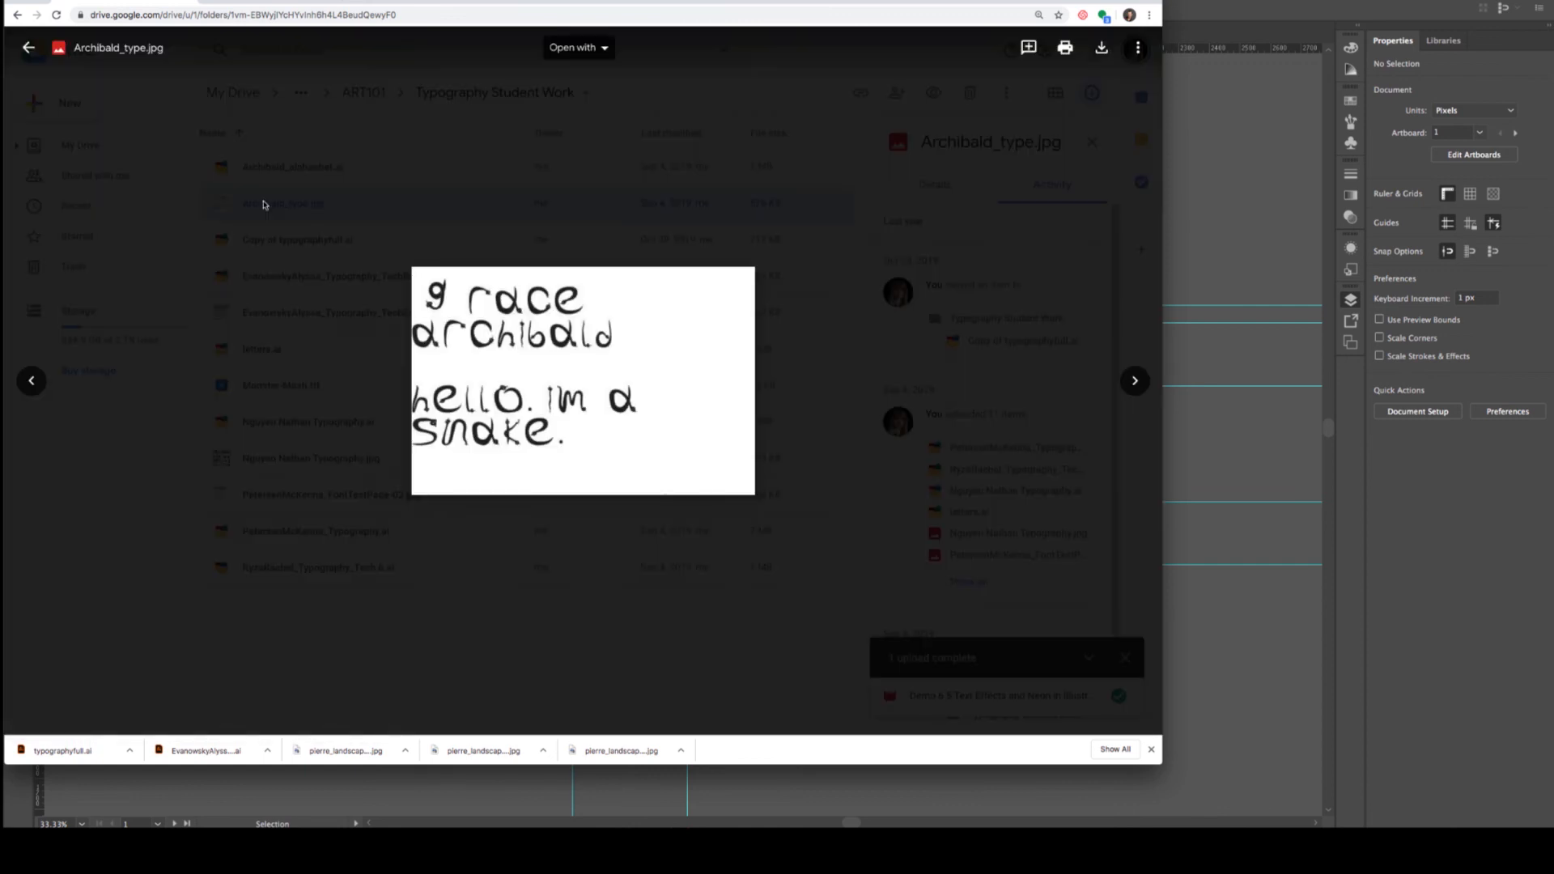
left_click(252, 365)
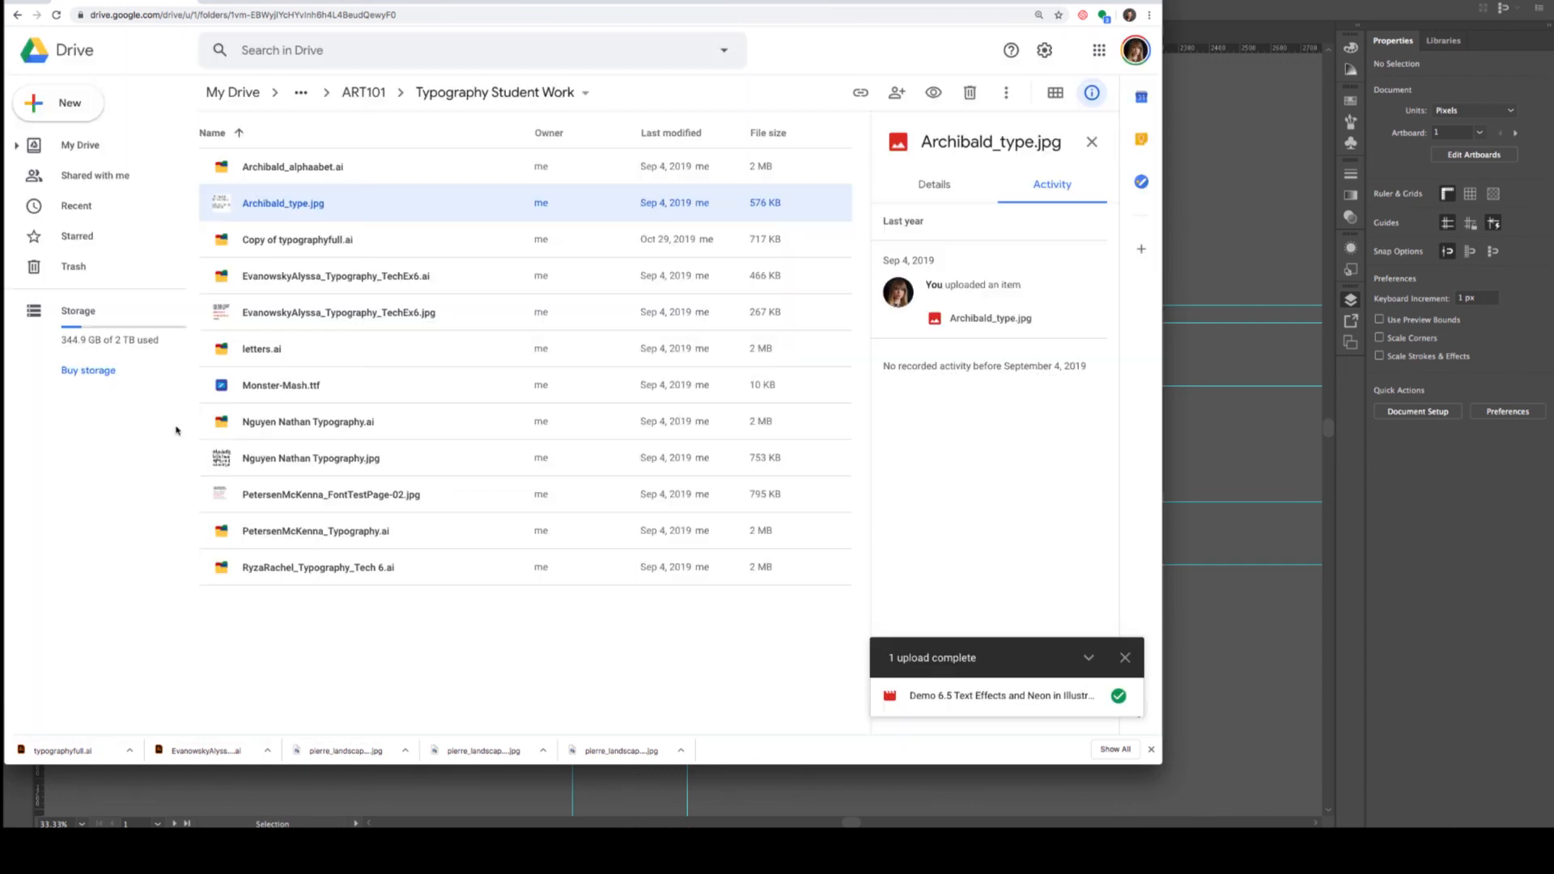
double_click(259, 456)
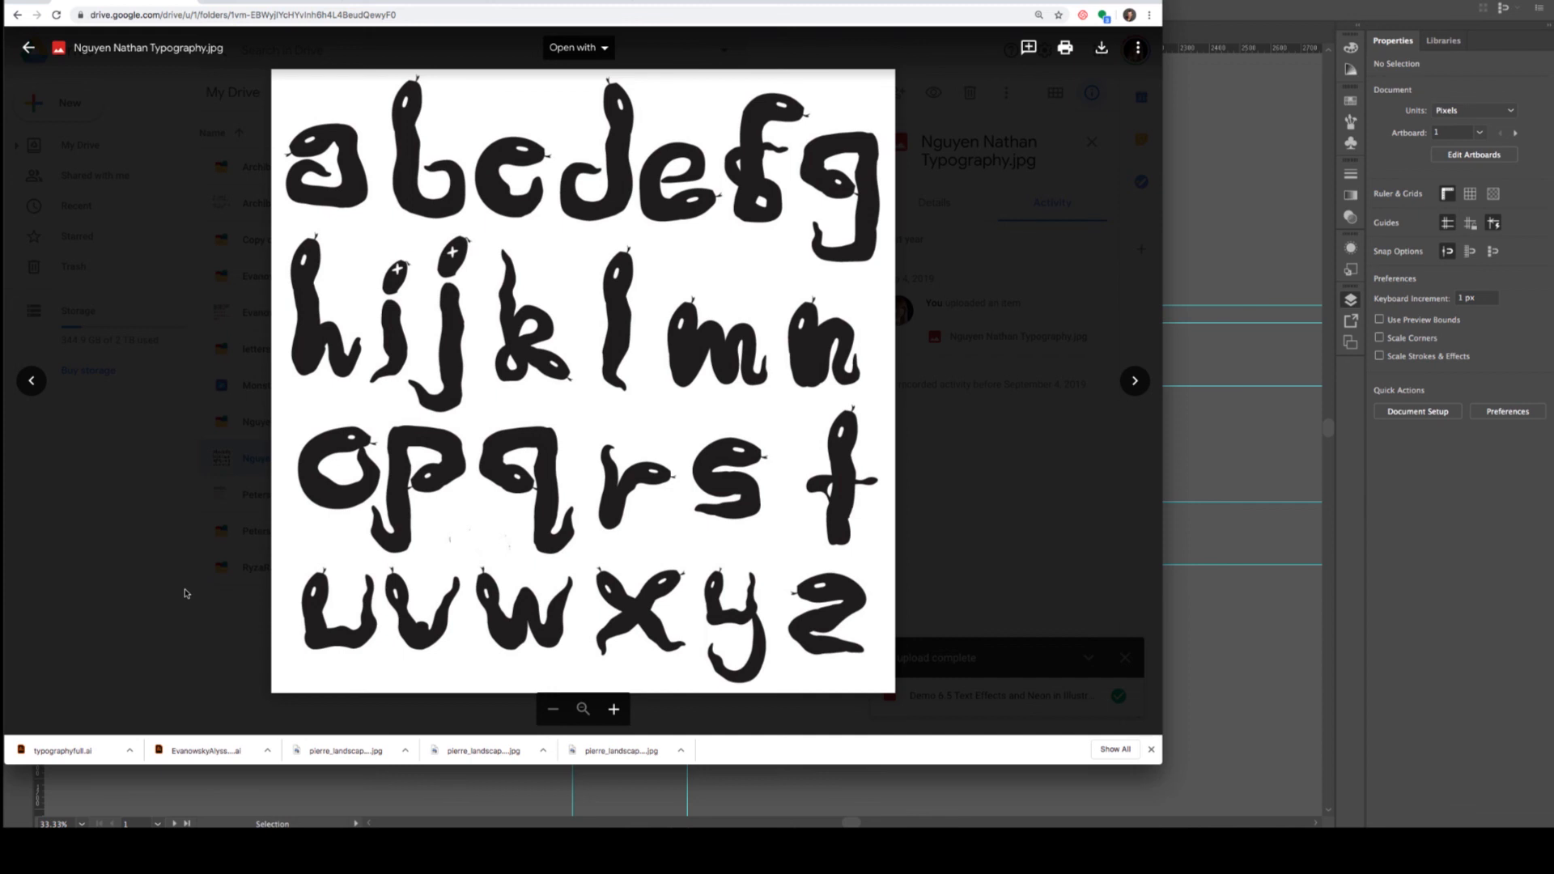
left_click(167, 540)
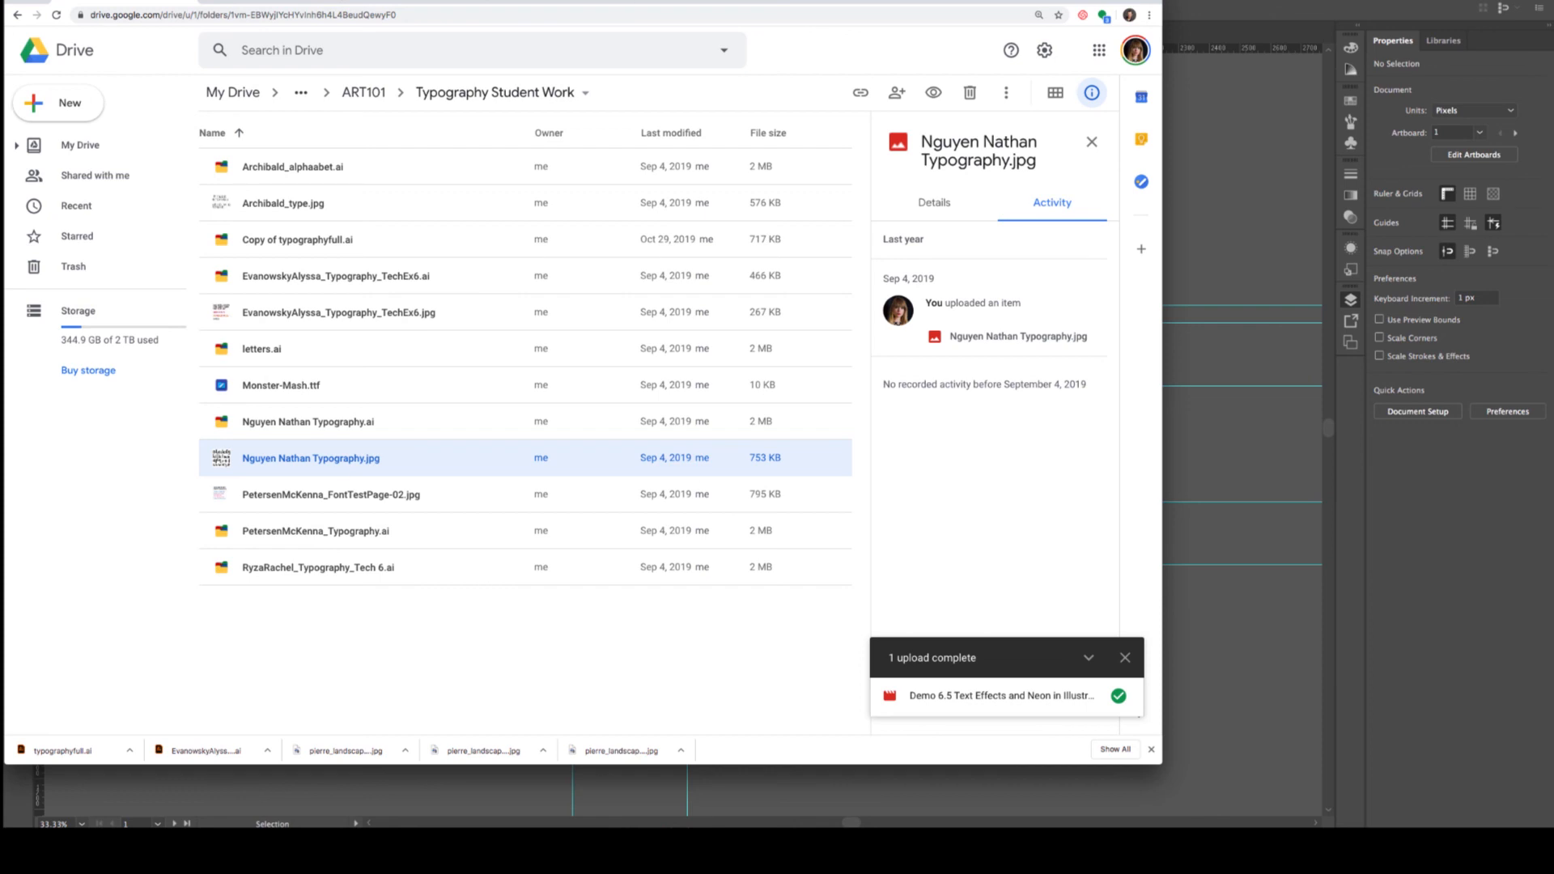
left_click(32, 0)
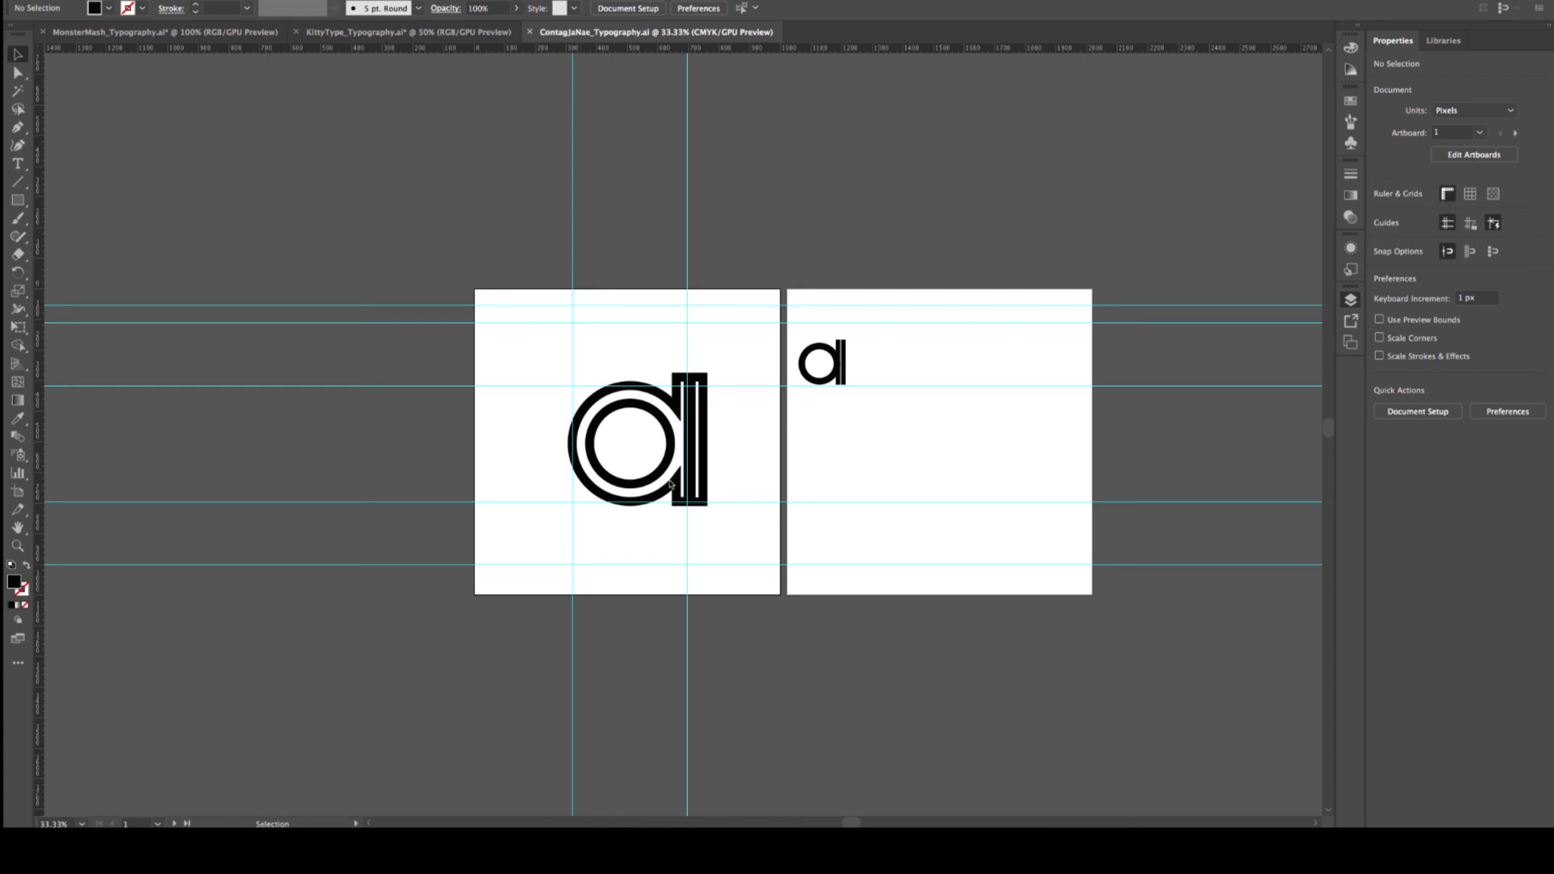
mouse_move(627, 824)
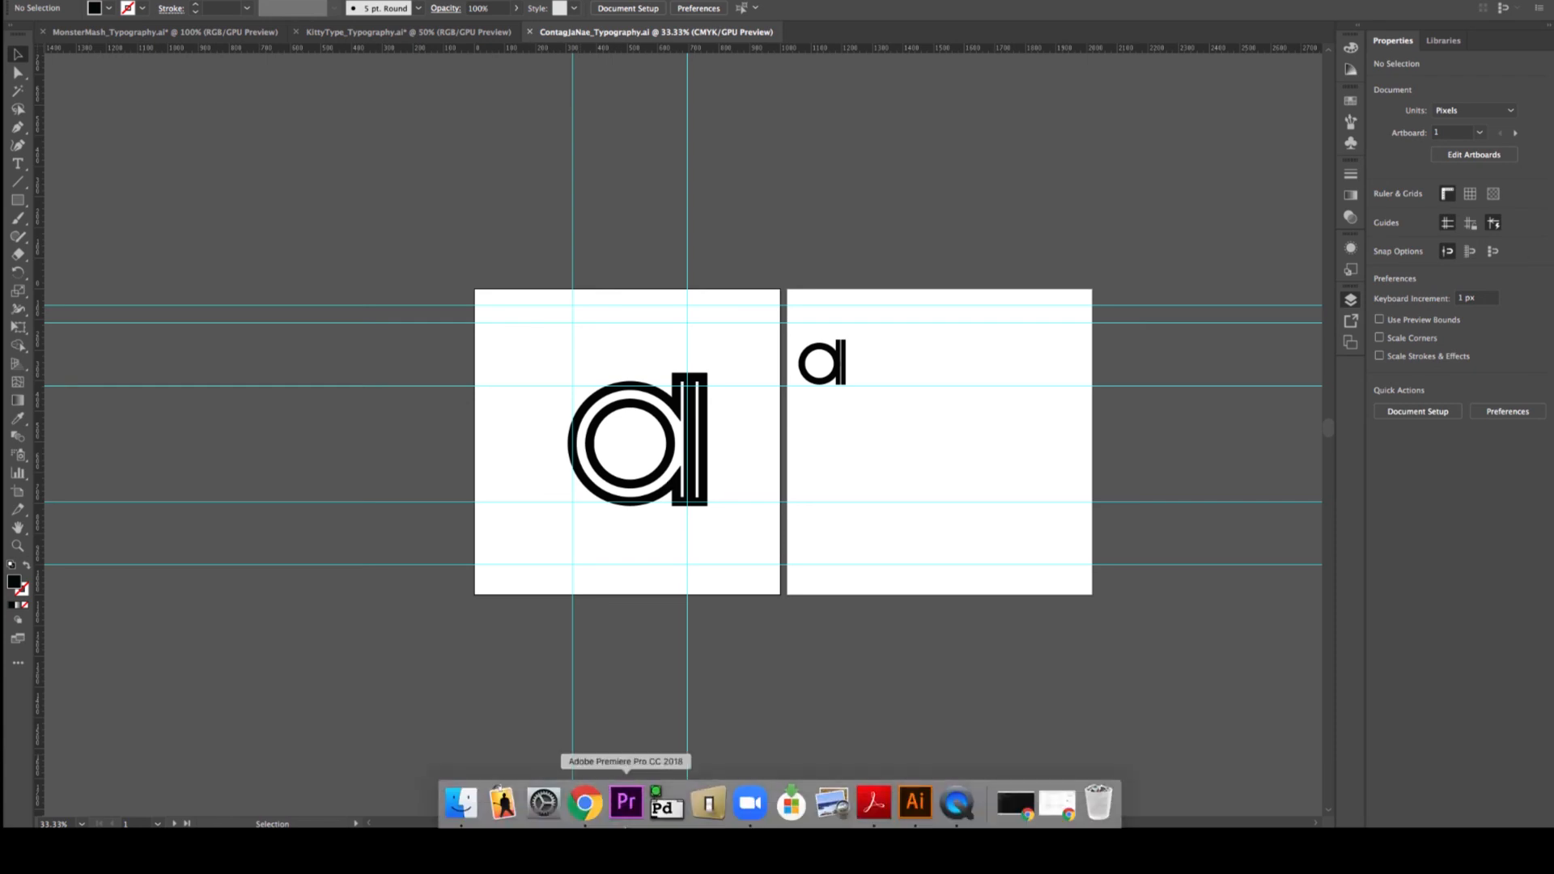